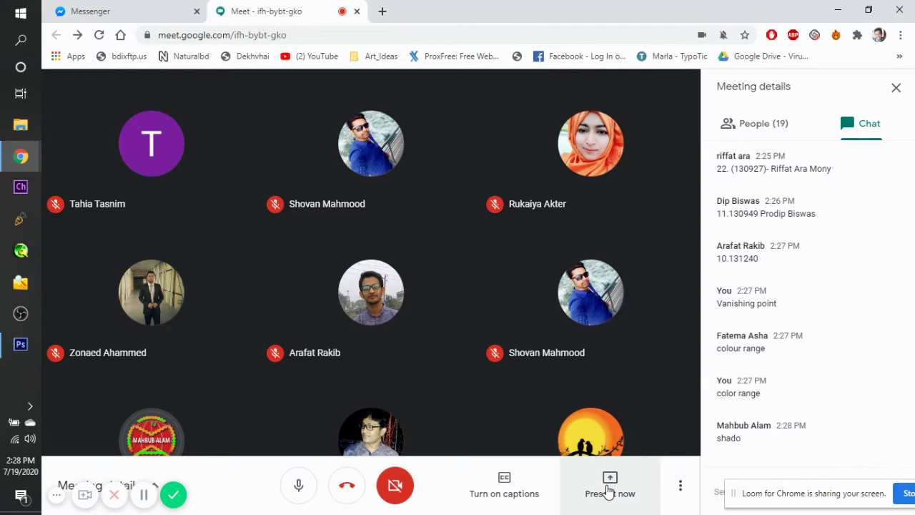
Present the entire screen to the participants of the Google Meet call.
{"action": "left_click", "coordinate": [608, 490]}
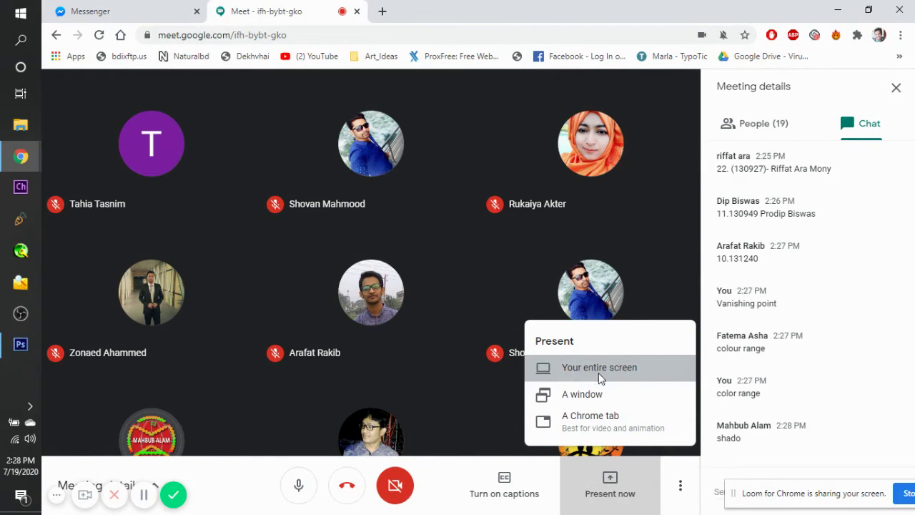
{"action": "left_click", "coordinate": [598, 372]}
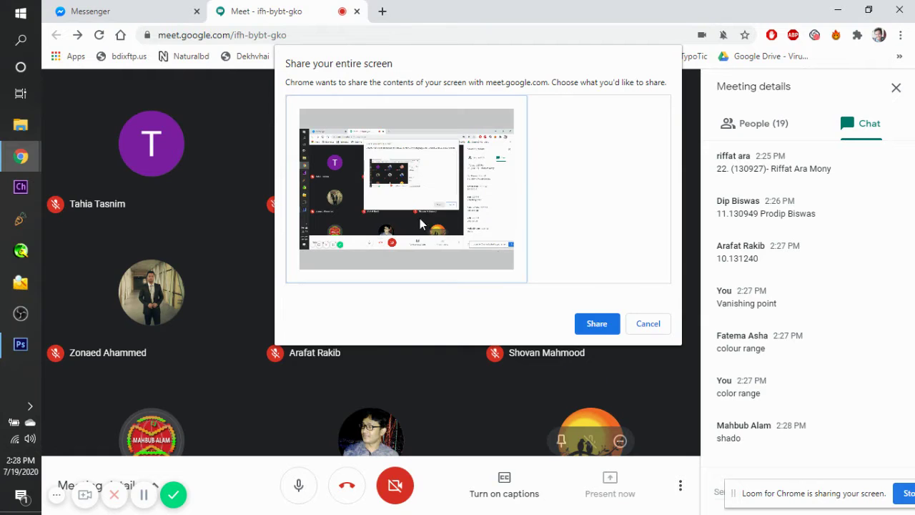
{"action": "left_click", "coordinate": [606, 327]}
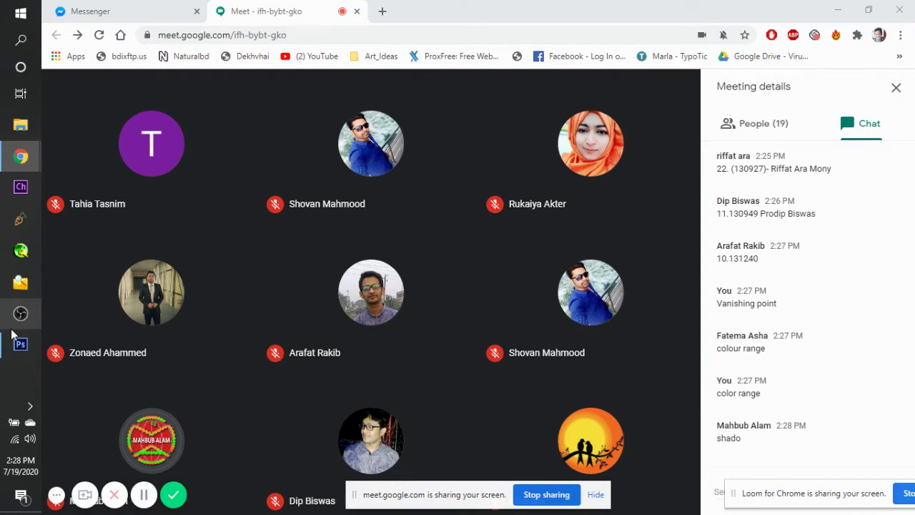
Switch to Photoshop and activate the Move tool.
{"action": "left_click", "coordinate": [21, 343]}
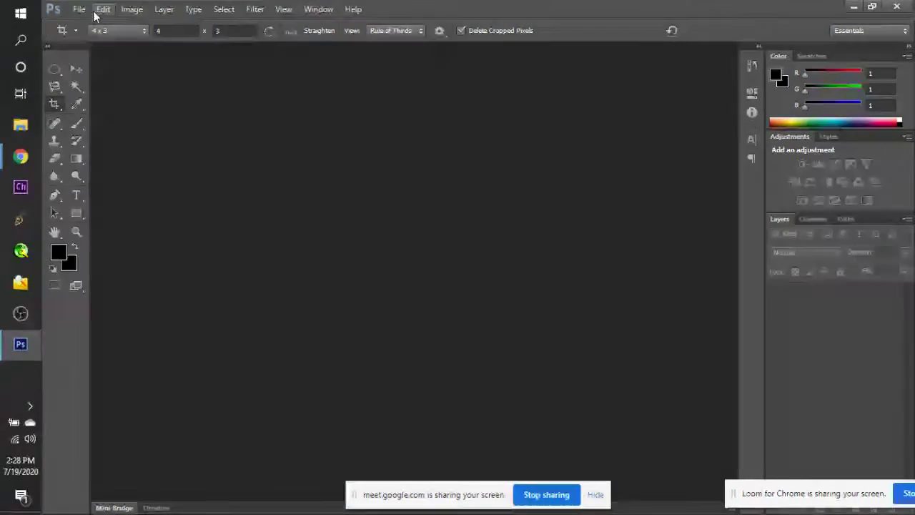
{"action": "left_click", "coordinate": [78, 9]}
{"action": "left_click", "coordinate": [79, 8]}
{"action": "left_click", "coordinate": [77, 69]}
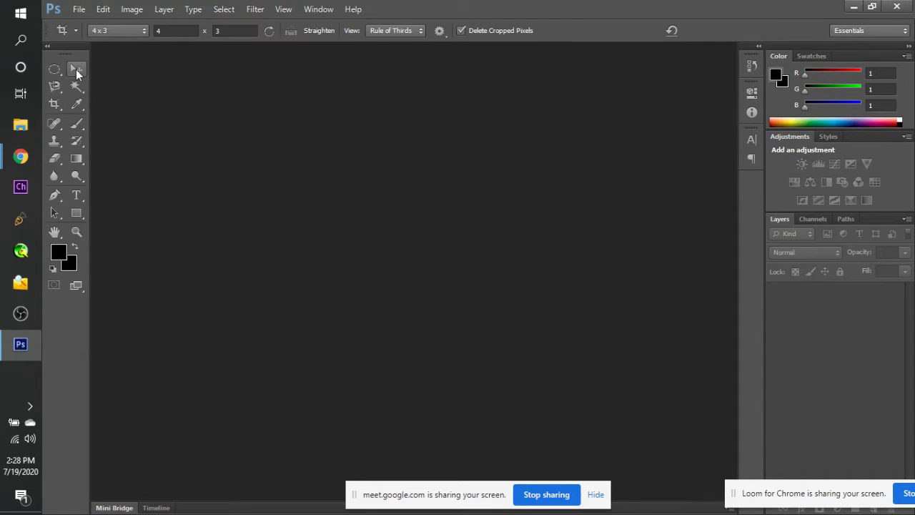
{"action": "left_click", "coordinate": [79, 9]}
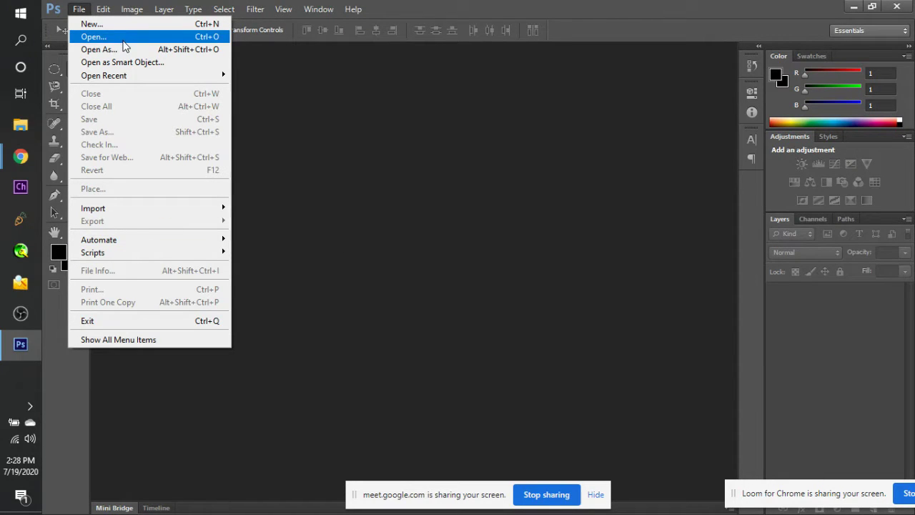
{"action": "mouse_move", "coordinate": [133, 81]}
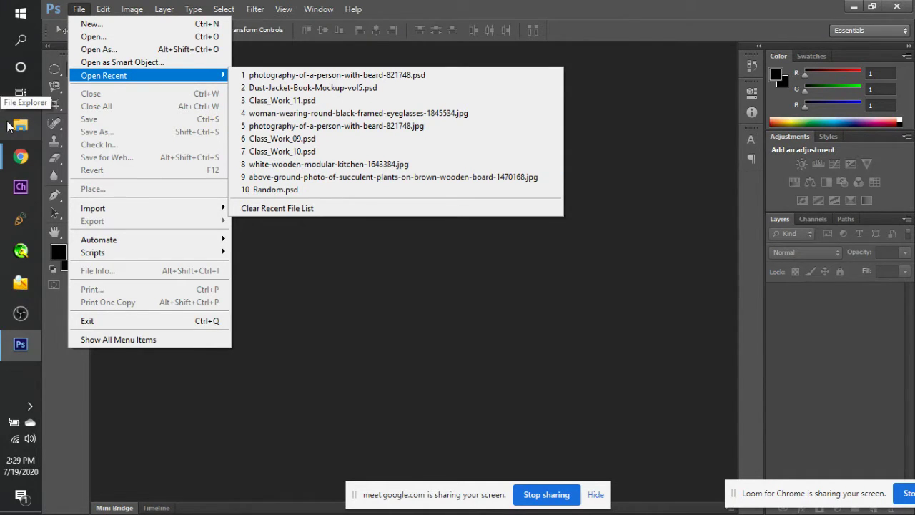
{"action": "key", "text": "Escape"}
{"action": "key", "text": "Escape"}
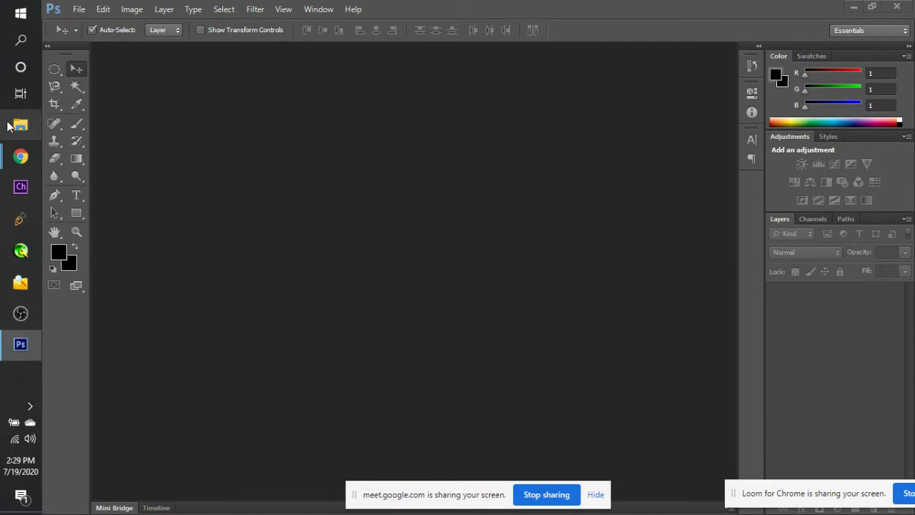
Switch to the Google Meet window and move the Loom sharing notice away from the chat message box.
{"action": "key", "text": "alt+Tab"}
{"action": "key", "text": "alt+Tab"}
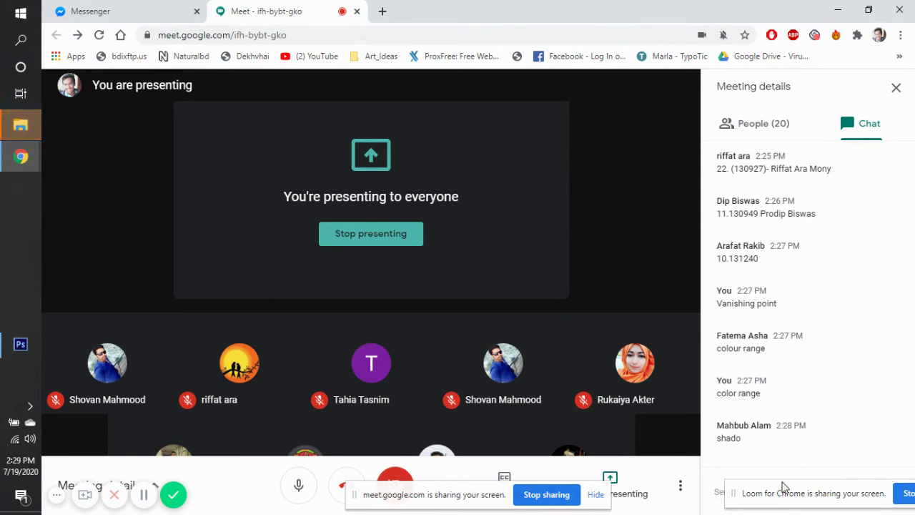
{"action": "left_click_drag", "start_coordinate": [776, 501], "coordinate": [129, 503]}
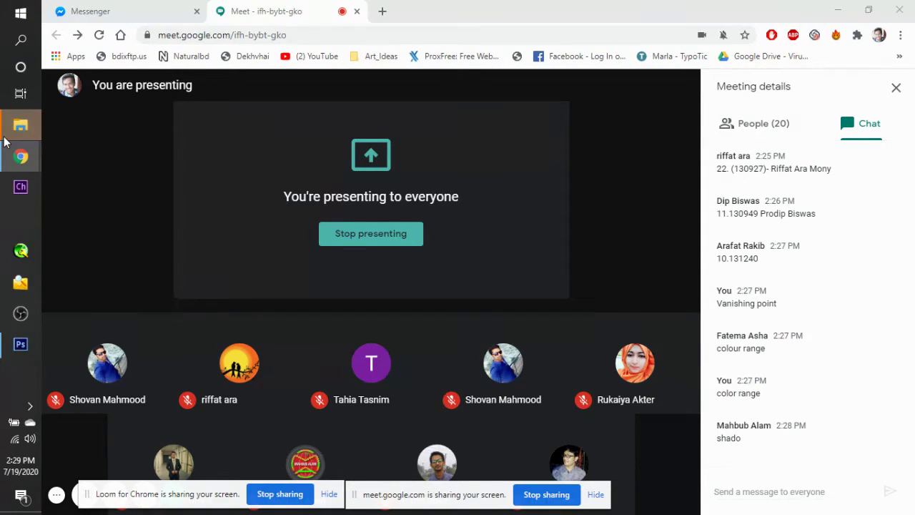
{"action": "left_click", "coordinate": [20, 126]}
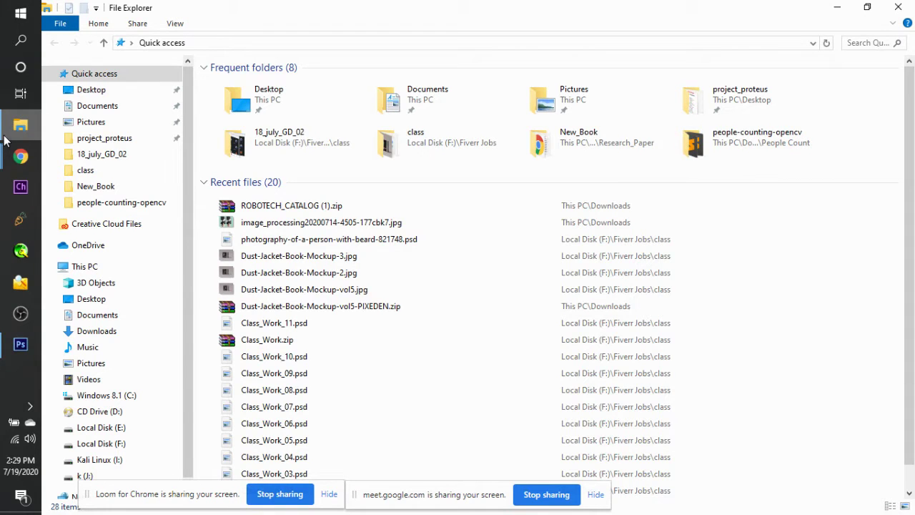
{"action": "left_click", "coordinate": [21, 156]}
{"action": "left_click", "coordinate": [150, 108]}
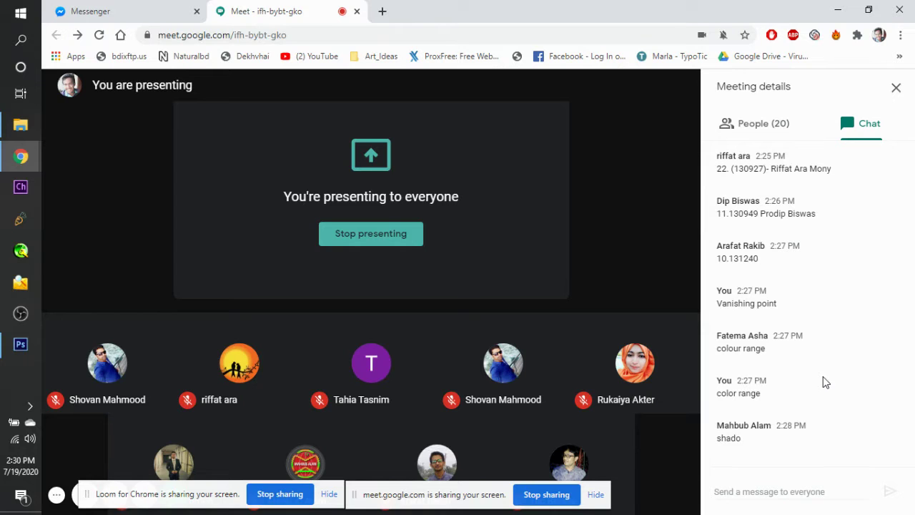
{"action": "left_click", "coordinate": [15, 347]}
Switch to File Explorer and open caffeine-close-up-coffee-coffee-cup-539432.jpg from the Downloads folder in Photoshop.
{"action": "left_click", "coordinate": [20, 129]}
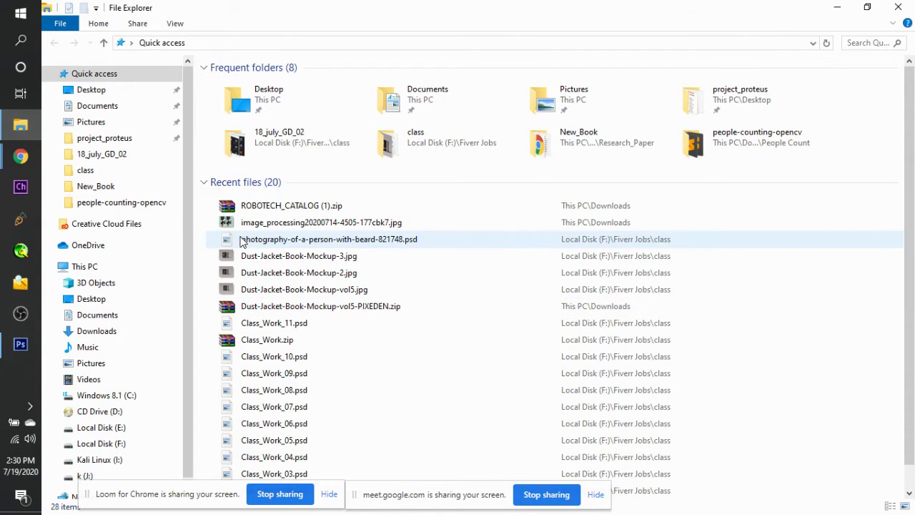
{"action": "left_click", "coordinate": [120, 338]}
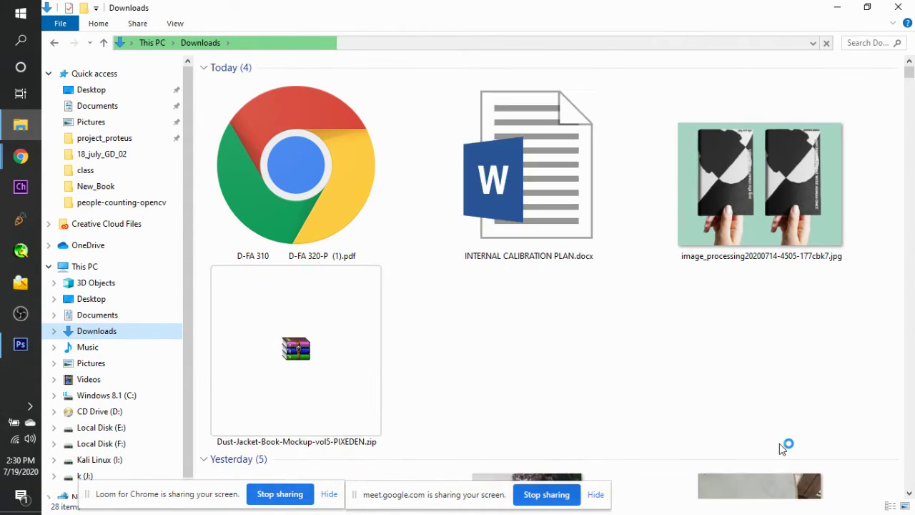
{"action": "scroll", "coordinate": [459, 256], "scroll_direction": "down", "scroll_amount": 2}
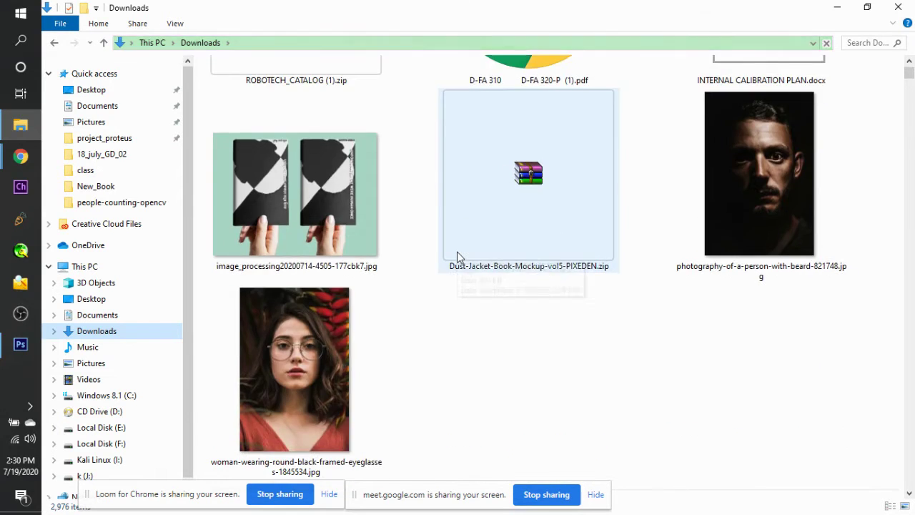
{"action": "scroll", "coordinate": [459, 256], "scroll_direction": "down", "scroll_amount": 6}
{"action": "scroll", "coordinate": [459, 256], "scroll_direction": "up", "scroll_amount": 4}
{"action": "scroll", "coordinate": [459, 256], "scroll_direction": "down", "scroll_amount": 2}
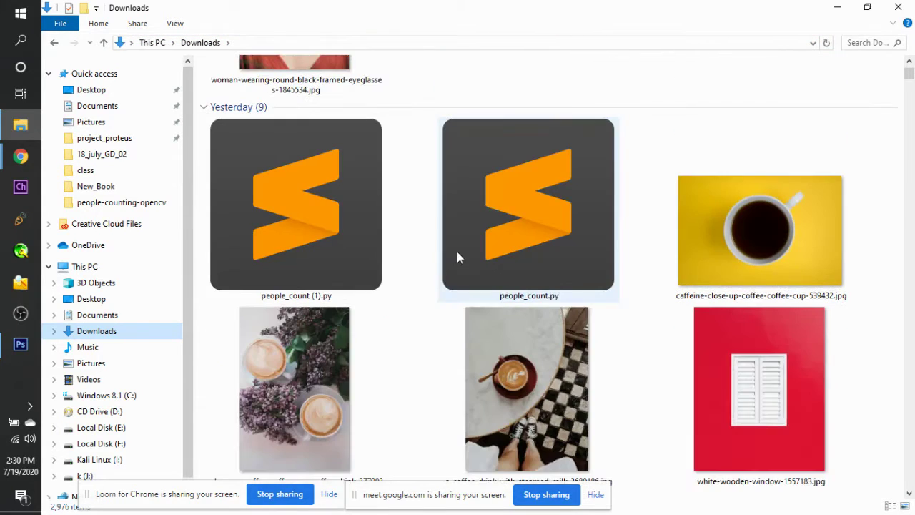
{"action": "left_click", "coordinate": [792, 261]}
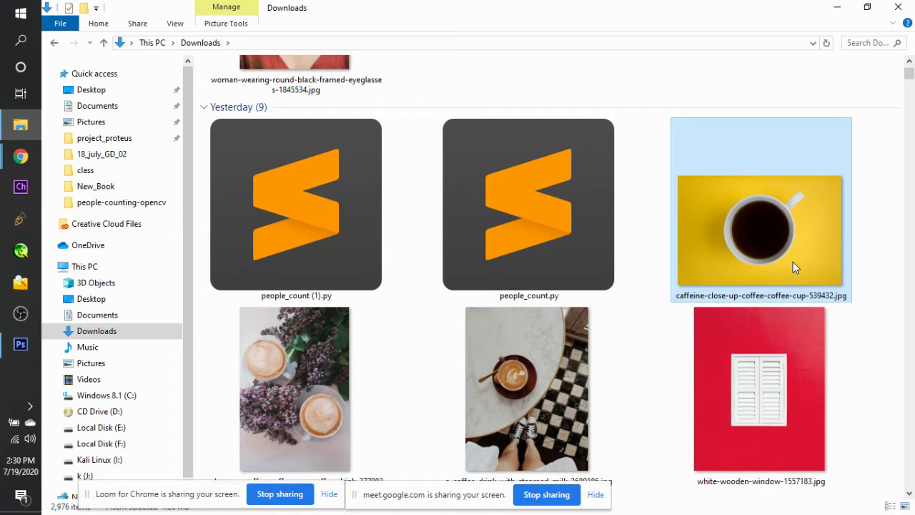
{"action": "left_click_drag", "start_coordinate": [783, 261], "coordinate": [319, 292]}
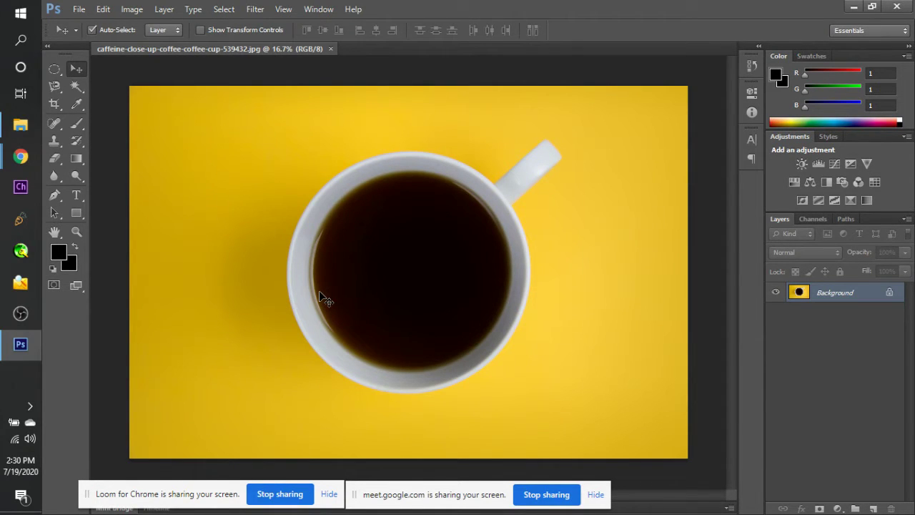
Duplicate the Background layer and hide the original.
{"action": "key", "text": "ctrl+j"}
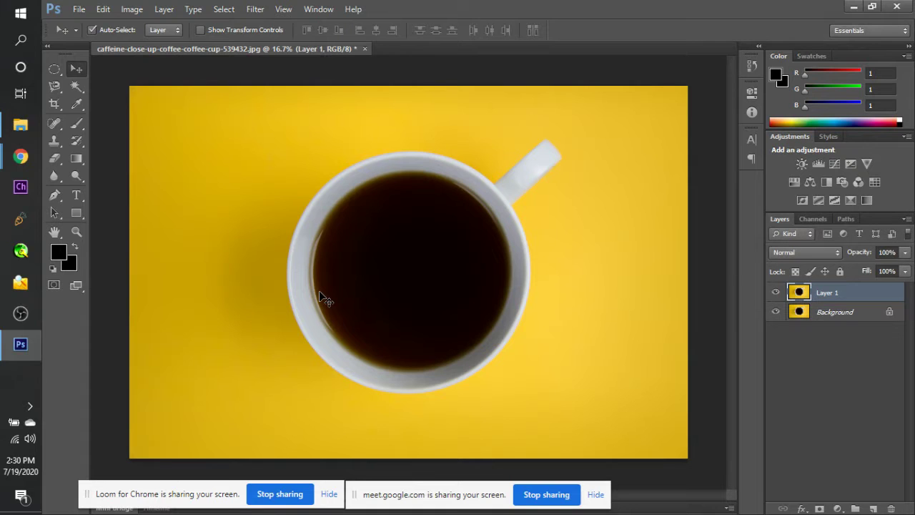
{"action": "left_click", "coordinate": [774, 313]}
Start a Color Range selection with fuzziness 0 and sample the yellow background to the right of the cup.
{"action": "left_click", "coordinate": [223, 9]}
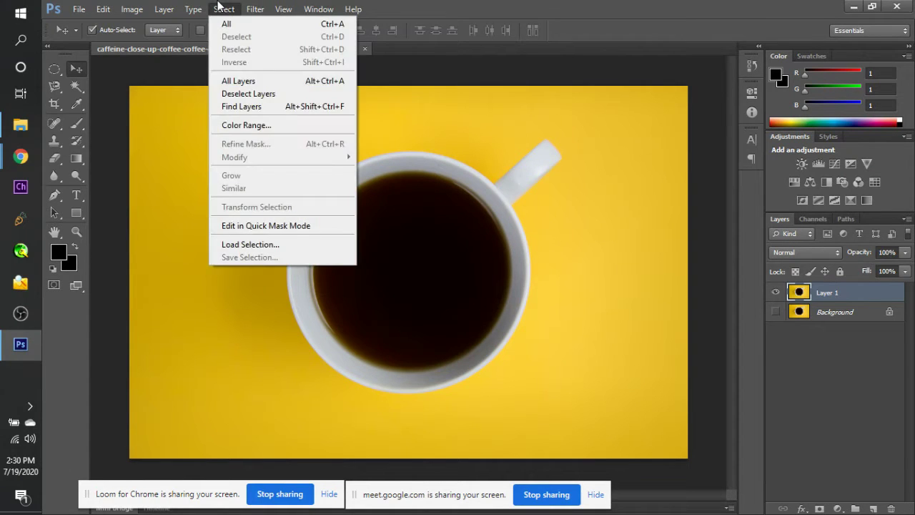
{"action": "left_click", "coordinate": [279, 126]}
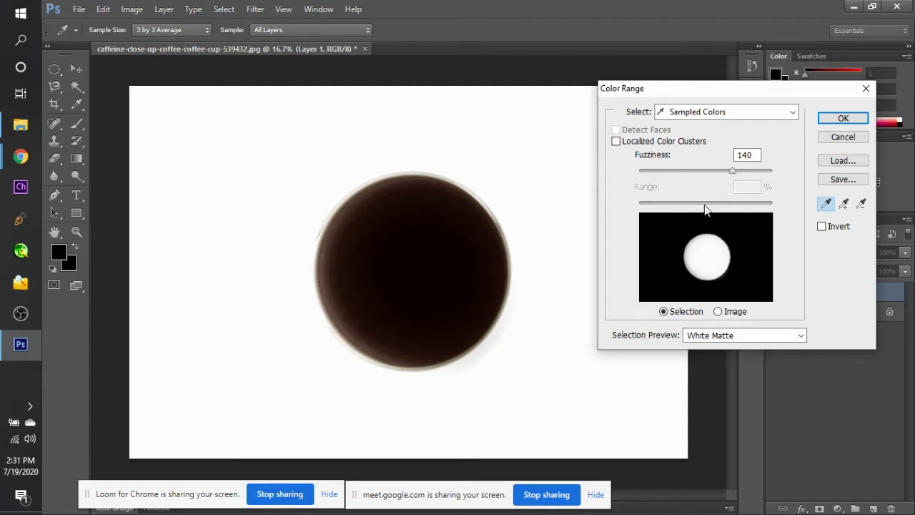
{"action": "left_click_drag", "start_coordinate": [732, 171], "coordinate": [627, 171]}
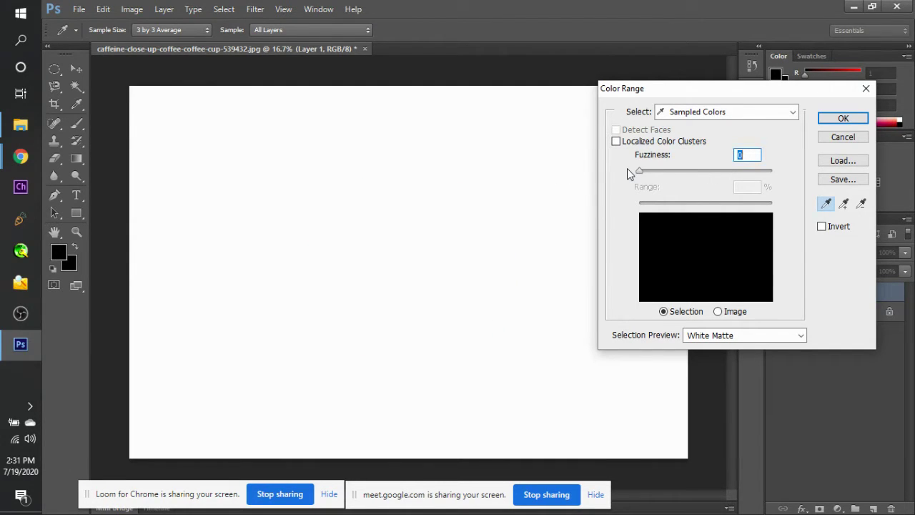
{"action": "left_click", "coordinate": [752, 236]}
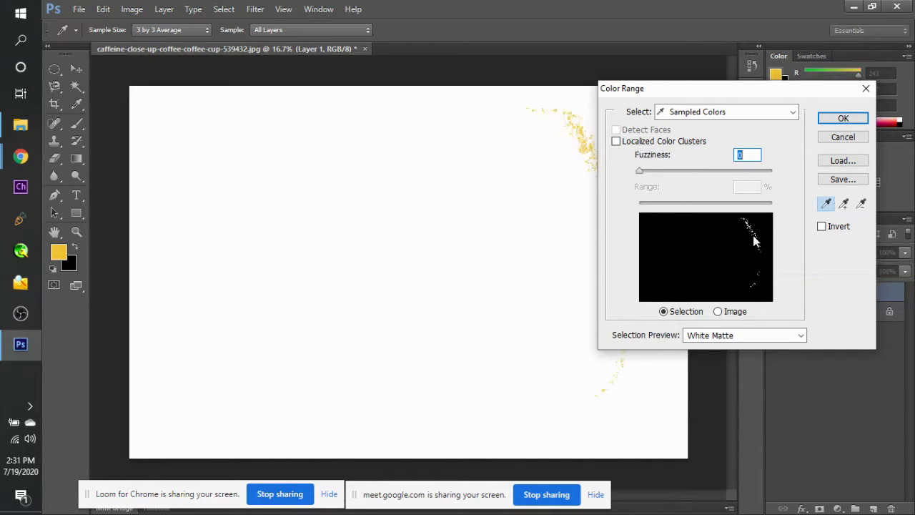
{"action": "left_click", "coordinate": [738, 222]}
{"action": "left_click", "coordinate": [759, 225]}
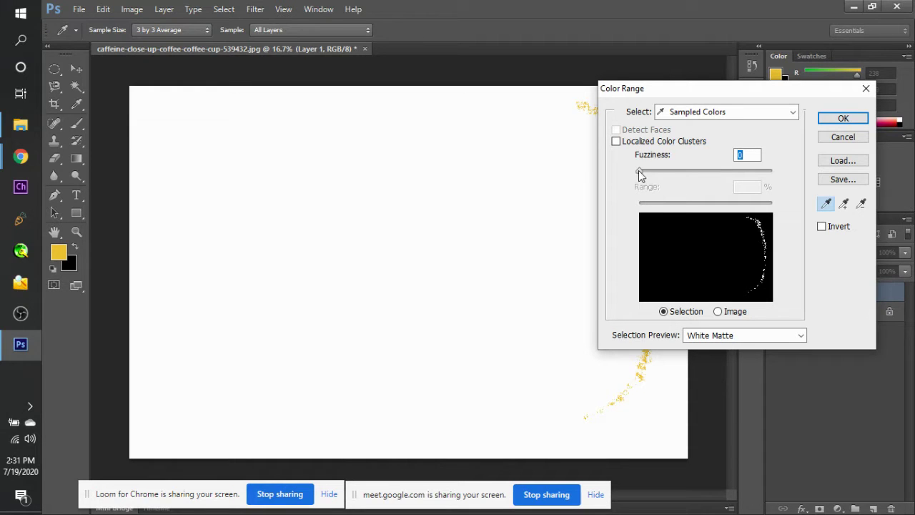
Add more yellow background tones from around the cup to the sampled colors, keeping fuzziness at 0.
{"action": "left_click_drag", "start_coordinate": [639, 170], "coordinate": [461, 172]}
{"action": "left_click", "coordinate": [681, 142]}
{"action": "left_click", "coordinate": [681, 141]}
{"action": "left_click", "coordinate": [681, 141]}
{"action": "left_click", "coordinate": [681, 141]}
{"action": "left_click", "coordinate": [382, 128]}
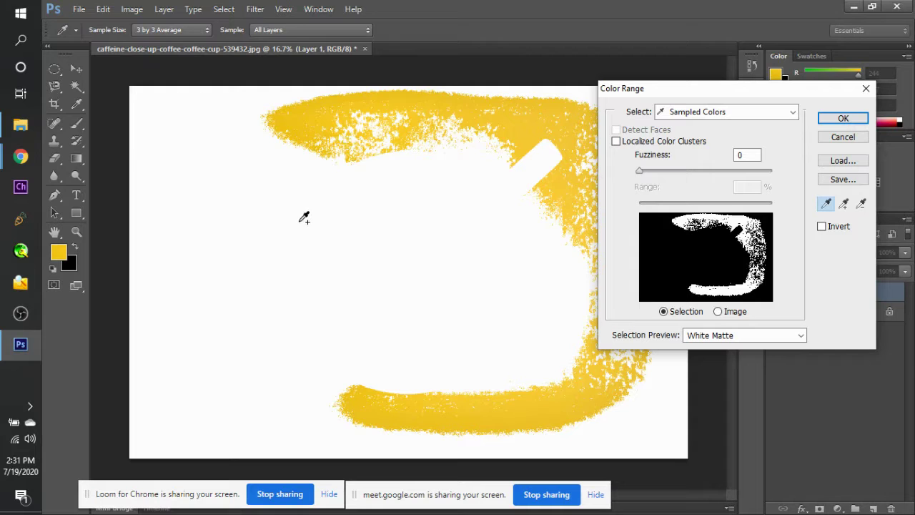
{"action": "left_click", "coordinate": [293, 248]}
{"action": "left_click", "coordinate": [293, 251]}
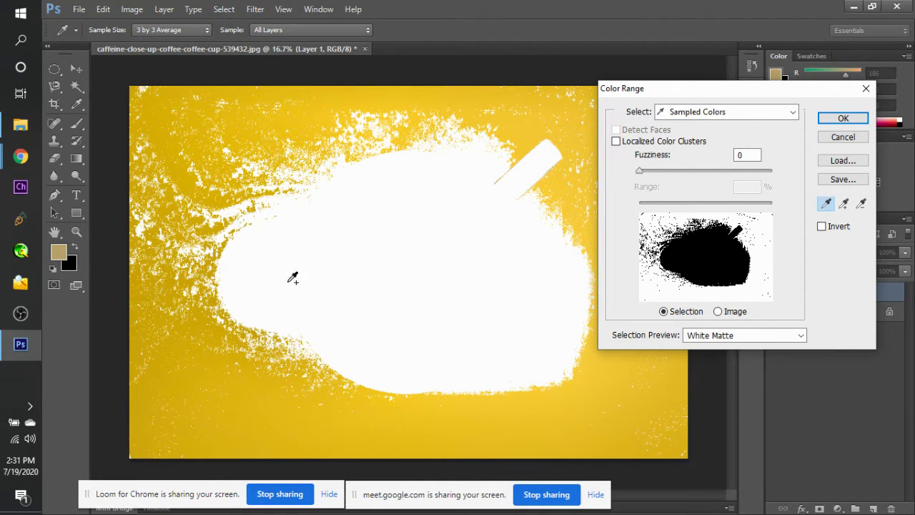
Set the selection preview to None and add the darker yellow shades left and upper left of the cup to the sample.
{"action": "left_click", "coordinate": [720, 337]}
{"action": "left_click", "coordinate": [719, 348]}
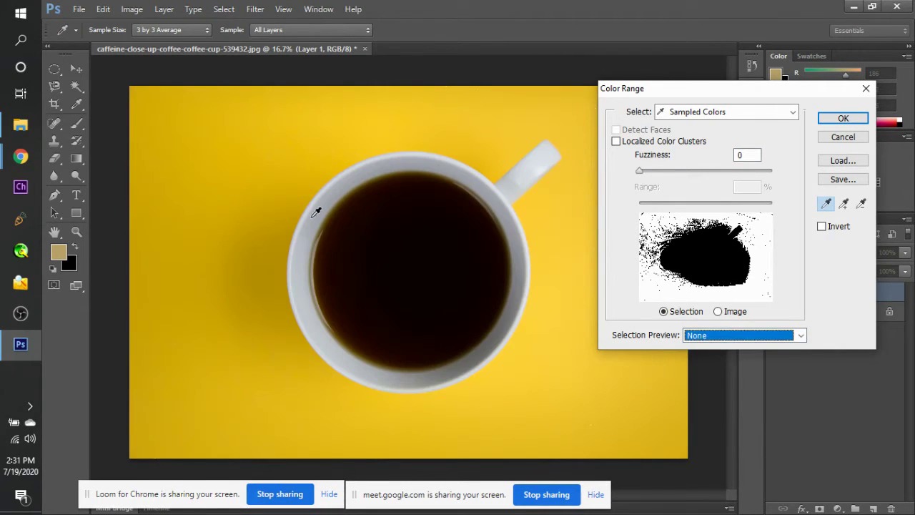
{"action": "left_click", "coordinate": [277, 182]}
{"action": "left_click", "coordinate": [261, 227]}
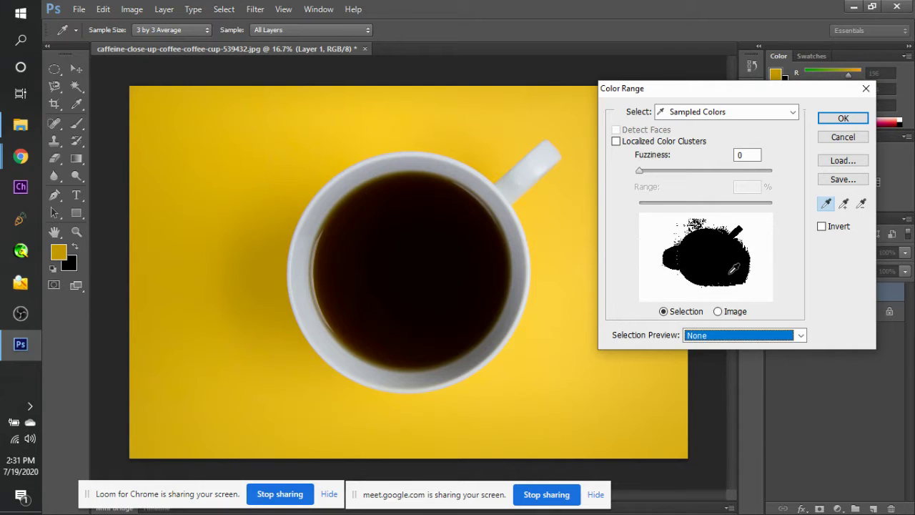
{"action": "left_click", "coordinate": [266, 212]}
{"action": "mouse_move", "coordinate": [291, 171]}
{"action": "left_mouse_down"}
{"action": "mouse_move", "coordinate": [295, 157]}
{"action": "mouse_move", "coordinate": [386, 141]}
{"action": "left_mouse_up"}
{"action": "left_click_drag", "start_coordinate": [284, 200], "coordinate": [284, 234]}
Add the yellow tones above the cup, beside the handle and along the cup's right side to the sample.
{"action": "left_click", "coordinate": [483, 155]}
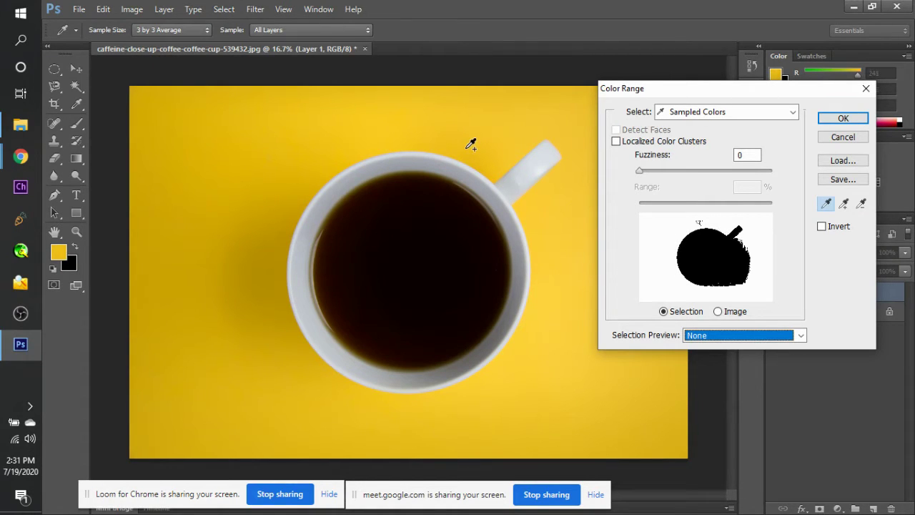
{"action": "left_click", "coordinate": [400, 120]}
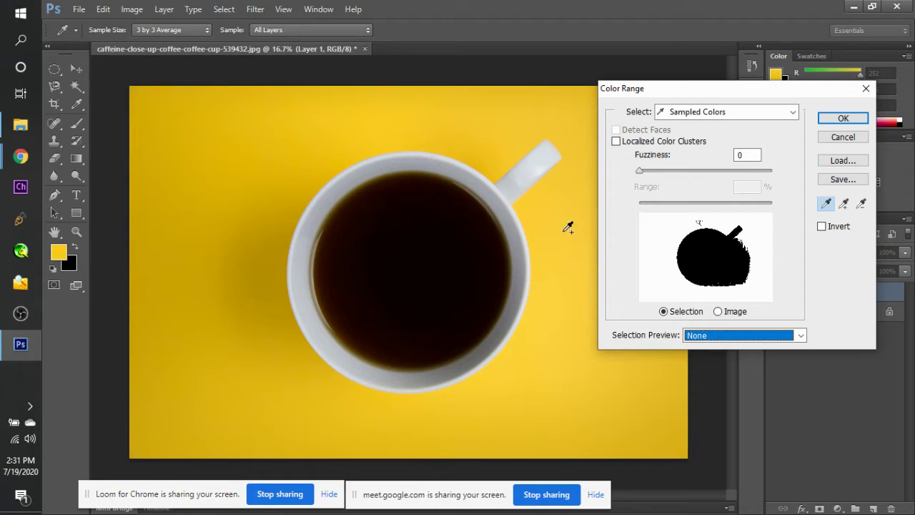
{"action": "mouse_move", "coordinate": [534, 211]}
{"action": "left_mouse_down"}
{"action": "mouse_move", "coordinate": [546, 251]}
{"action": "mouse_move", "coordinate": [547, 297]}
{"action": "mouse_move", "coordinate": [538, 343]}
{"action": "left_mouse_up"}
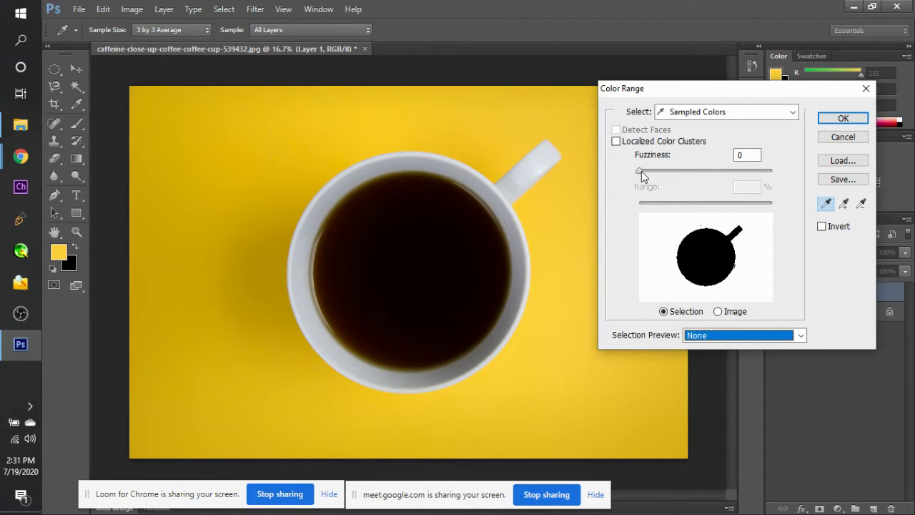
Set the Color Range fuzziness to 42 and preview the selection with Black Matte.
{"action": "left_click_drag", "start_coordinate": [641, 170], "coordinate": [669, 176]}
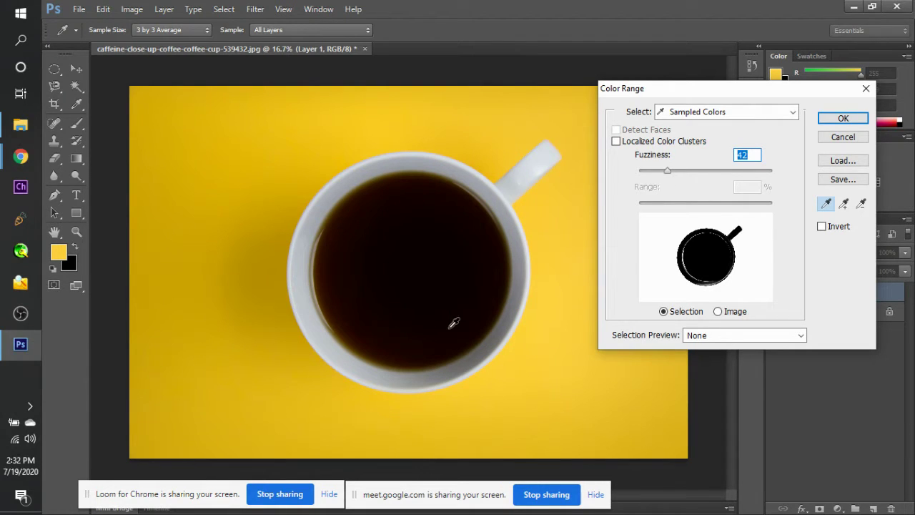
{"action": "key", "text": "ctrl"}
{"action": "left_click", "coordinate": [728, 339]}
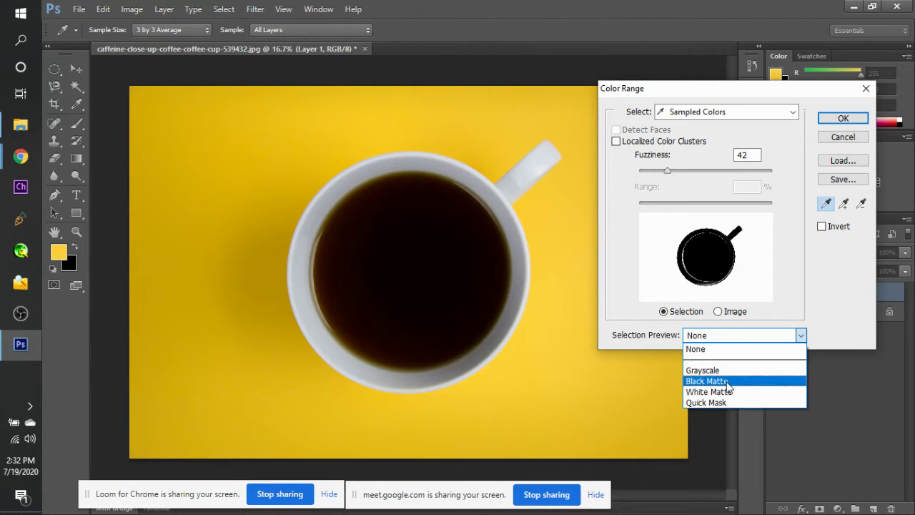
{"action": "left_click", "coordinate": [726, 380]}
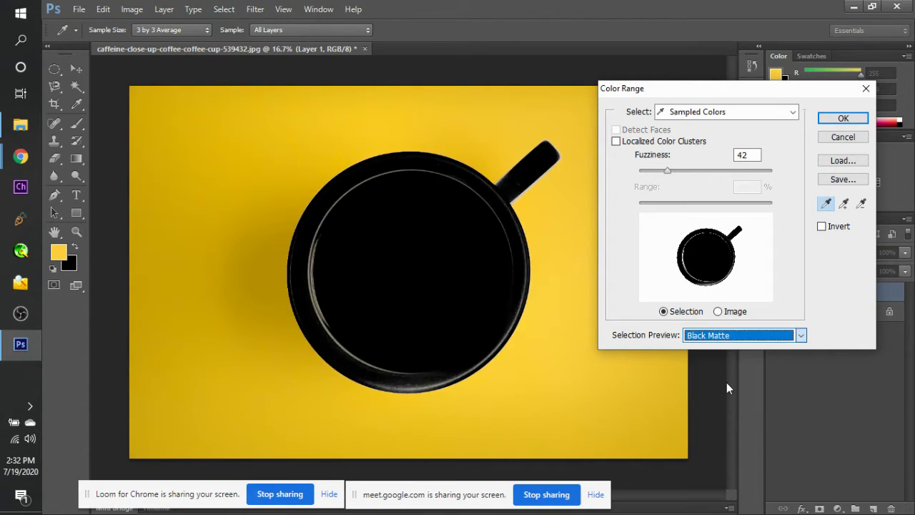
Preview the color range selection with White Matte and return the preview to Black Matte.
{"action": "left_click", "coordinate": [735, 339]}
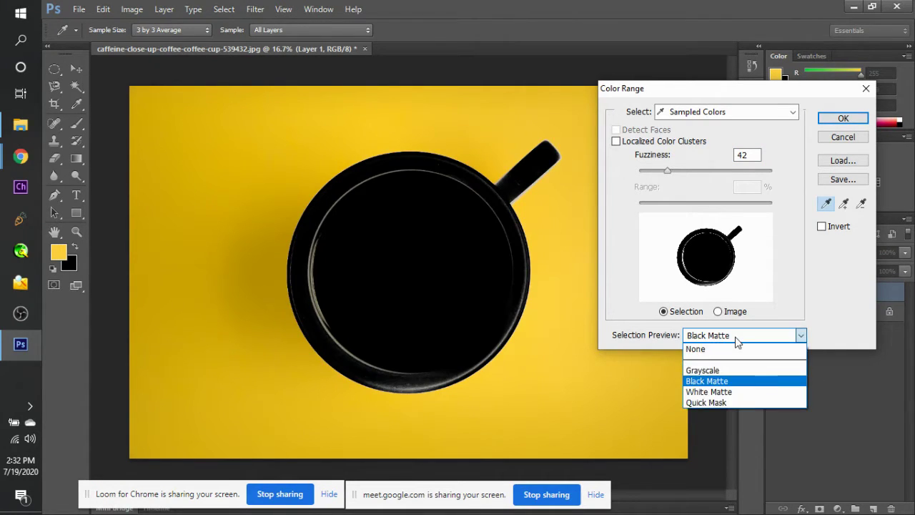
{"action": "left_click", "coordinate": [741, 393]}
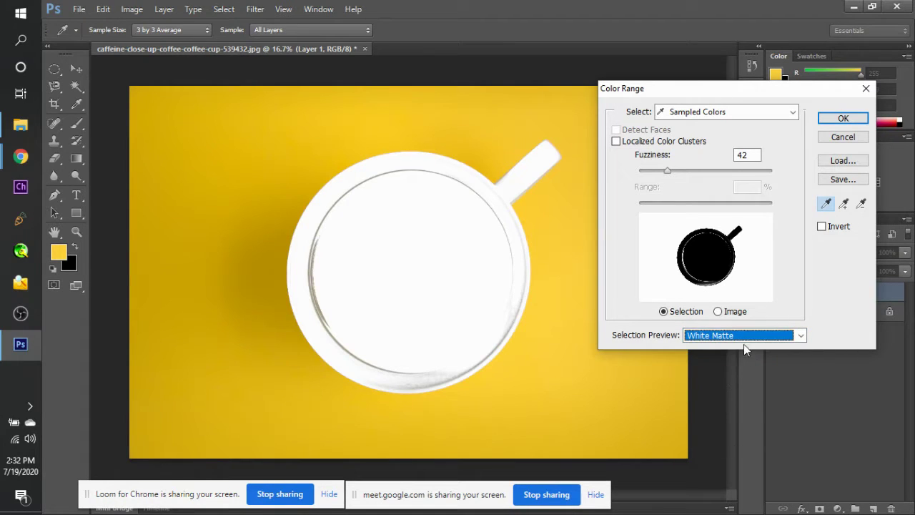
{"action": "left_click", "coordinate": [743, 341]}
{"action": "left_click", "coordinate": [742, 380]}
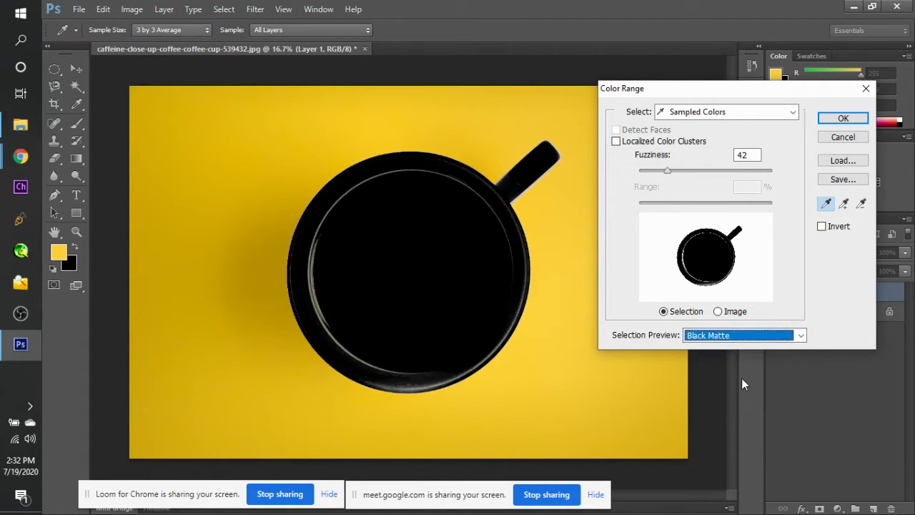
Invert the color range so the cup is selected, and set the fuzziness to 25.
{"action": "left_click", "coordinate": [822, 228]}
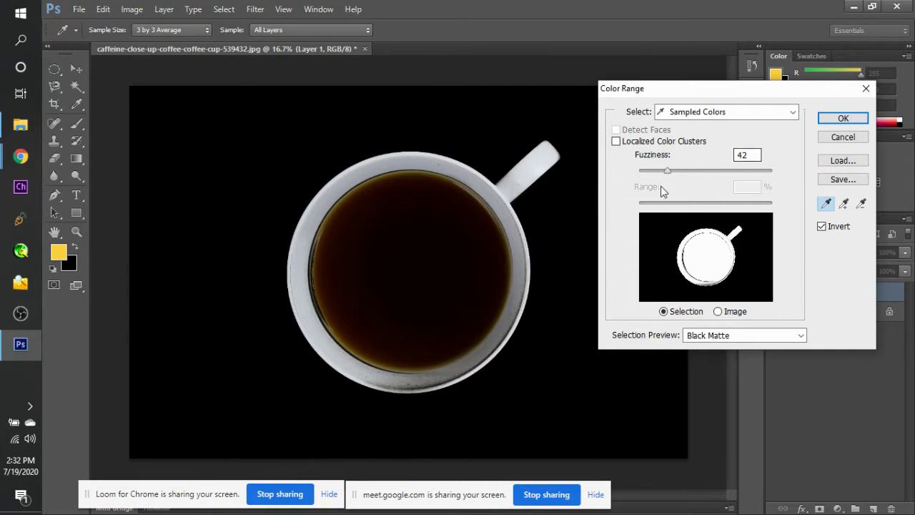
{"action": "key", "text": "ctrl+plus"}
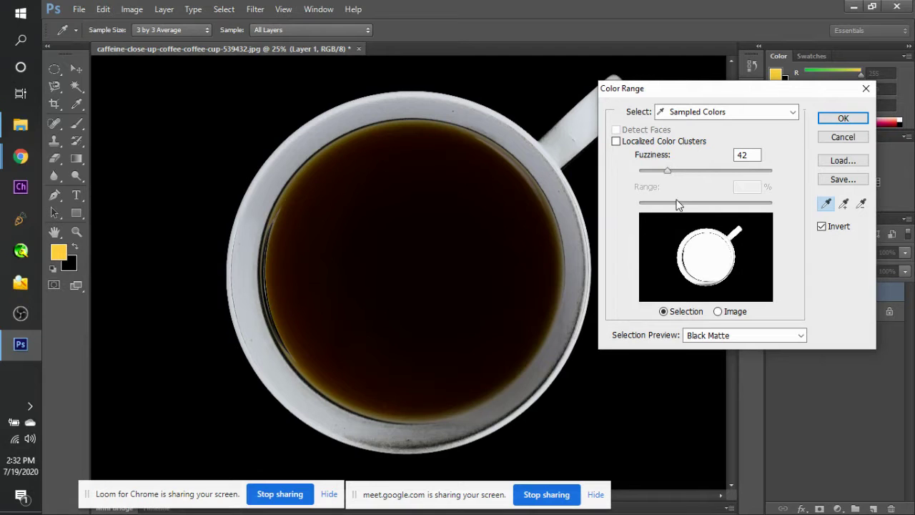
{"action": "scroll", "coordinate": [440, 206], "scroll_direction": "down", "scroll_amount": 2}
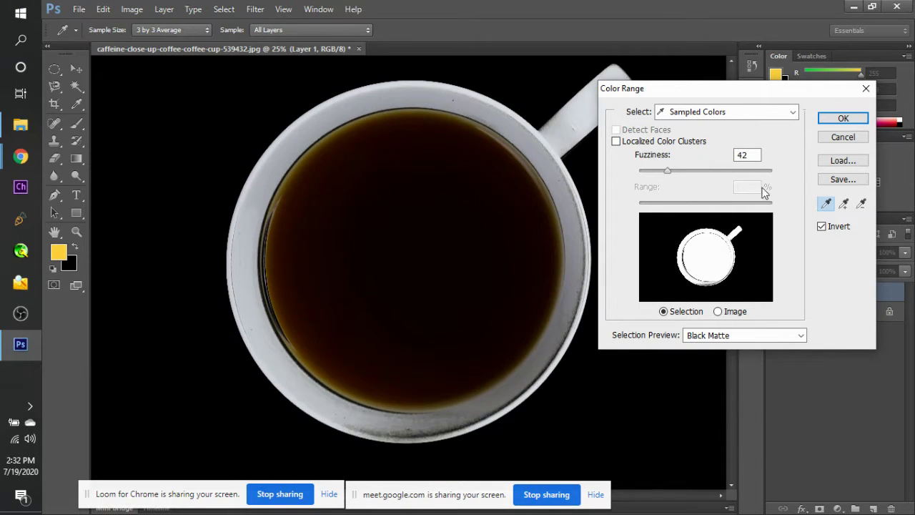
{"action": "mouse_move", "coordinate": [668, 176]}
{"action": "left_mouse_down"}
{"action": "mouse_move", "coordinate": [681, 175]}
{"action": "mouse_move", "coordinate": [636, 172]}
{"action": "mouse_move", "coordinate": [656, 172]}
{"action": "left_mouse_up"}
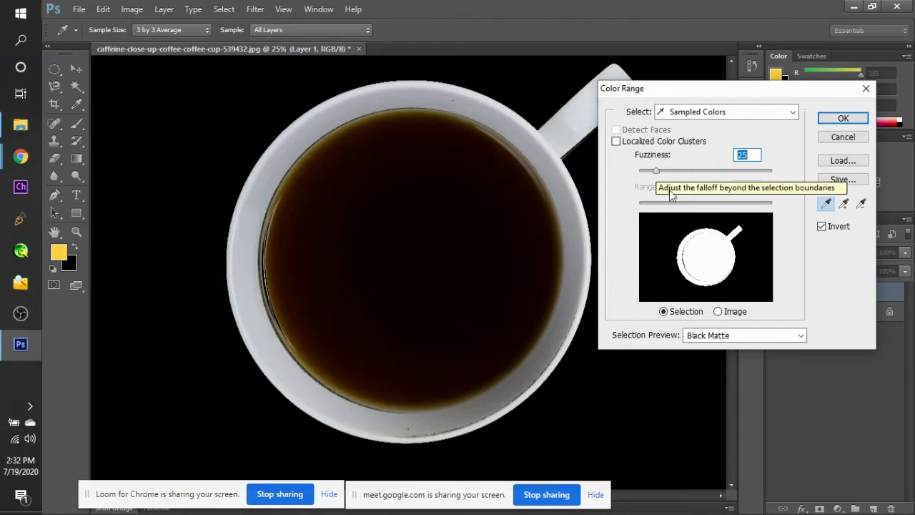
Examine the inverted selection in the Grayscale and White Matte previews, and set the selection preview back to None.
{"action": "left_click", "coordinate": [741, 336]}
{"action": "left_click", "coordinate": [734, 370]}
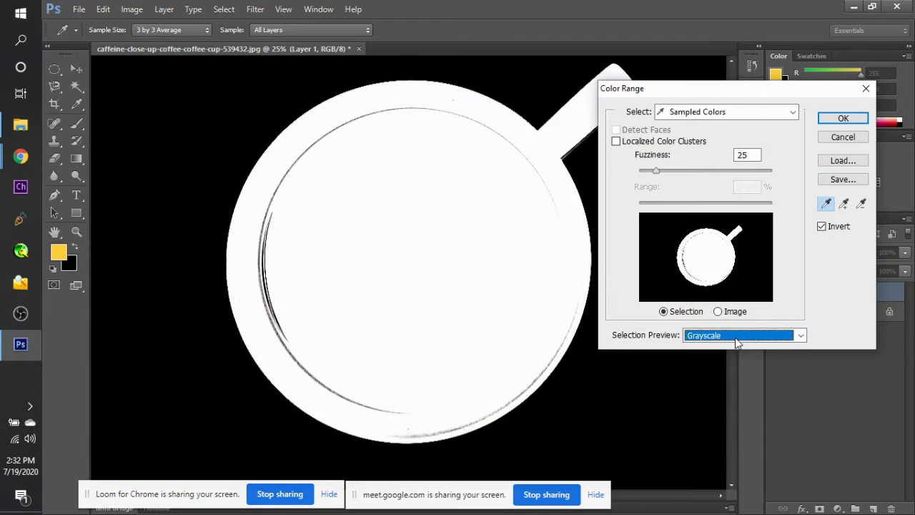
{"action": "left_click", "coordinate": [737, 341]}
{"action": "left_click", "coordinate": [729, 390]}
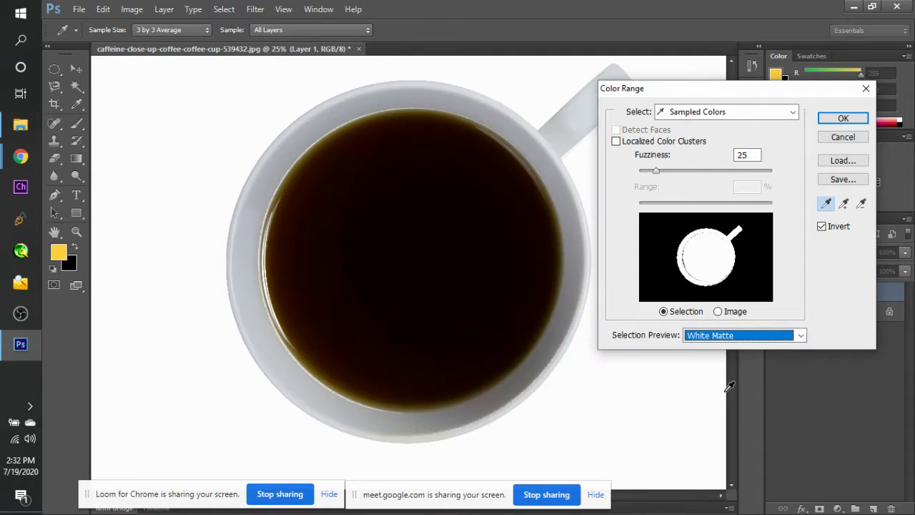
{"action": "left_click", "coordinate": [738, 337]}
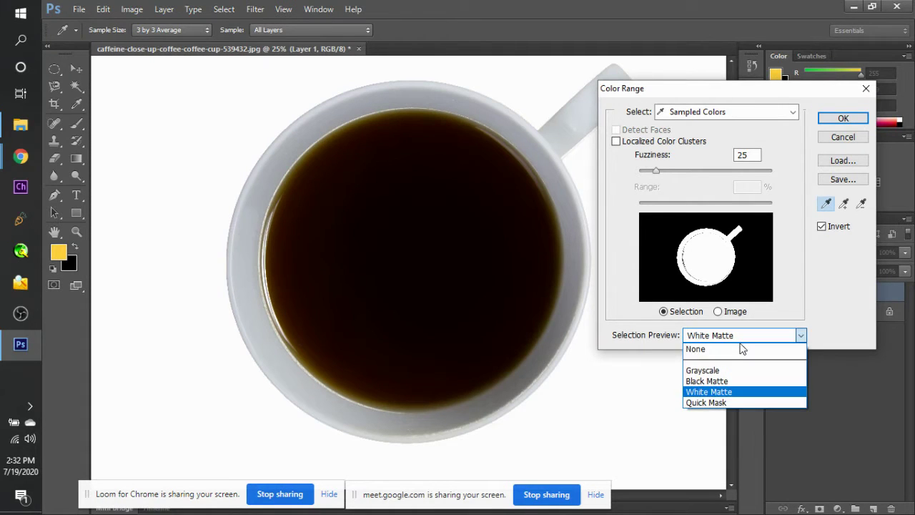
{"action": "left_click", "coordinate": [740, 346]}
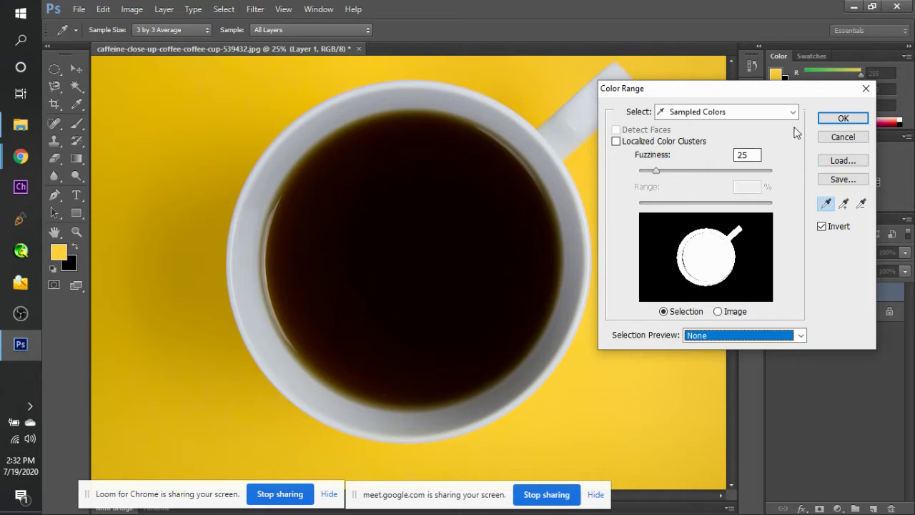
Accept the color range selection, add it to Layer 1 as a layer mask, and display the mask on its own.
{"action": "left_click", "coordinate": [829, 121]}
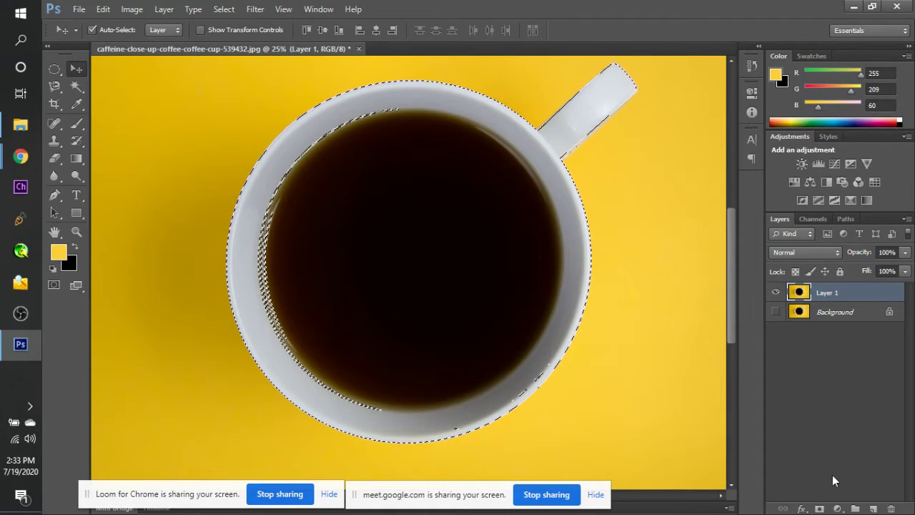
{"action": "left_click", "coordinate": [819, 508]}
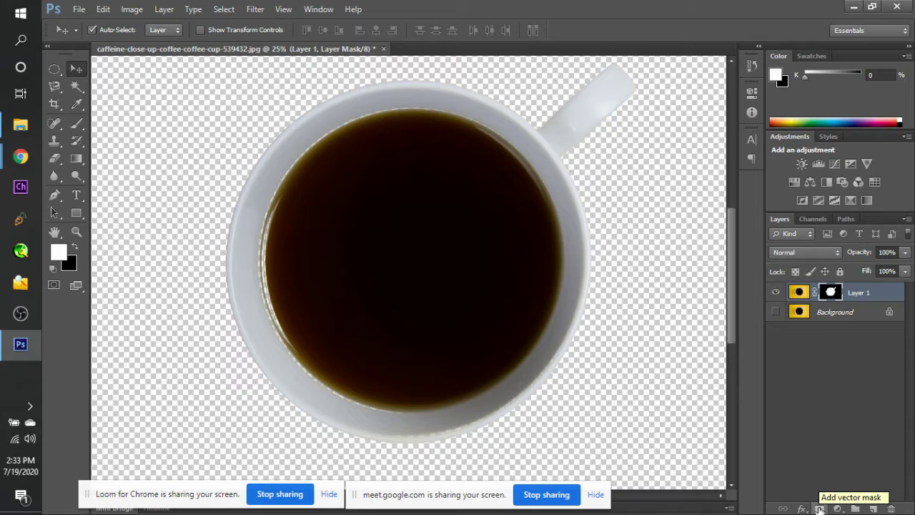
{"action": "left_click", "coordinate": [829, 295], "text": "alt"}
Switch to the Google Meet window to check the class chat, and return to Photoshop.
{"action": "key", "text": "alt+Tab"}
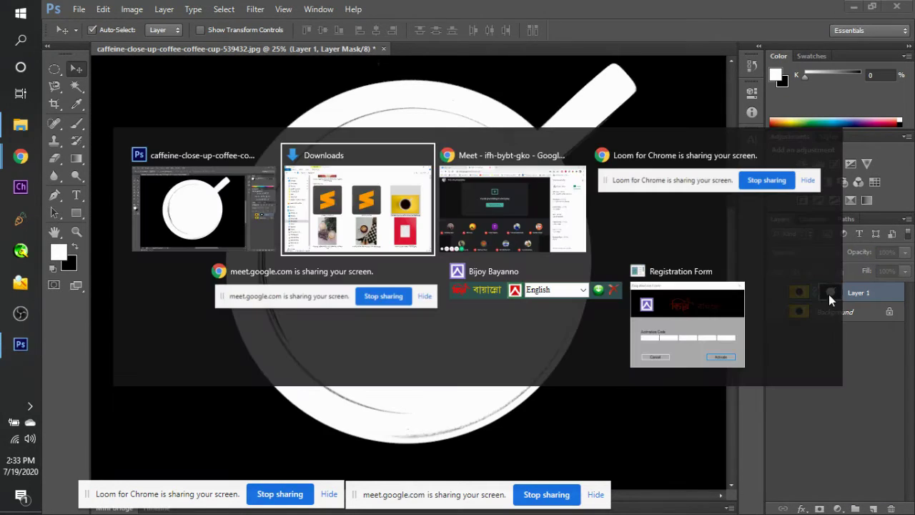
{"action": "key", "text": "Tab"}
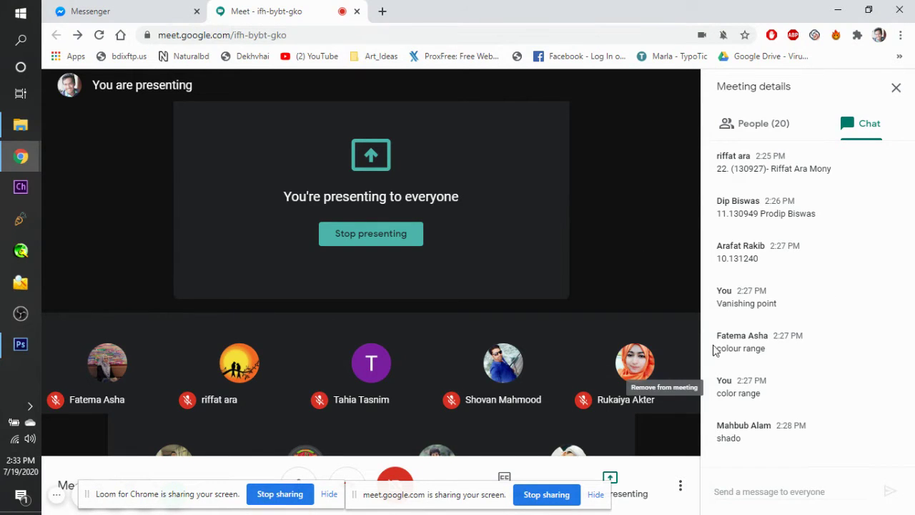
{"action": "mouse_move", "coordinate": [429, 348]}
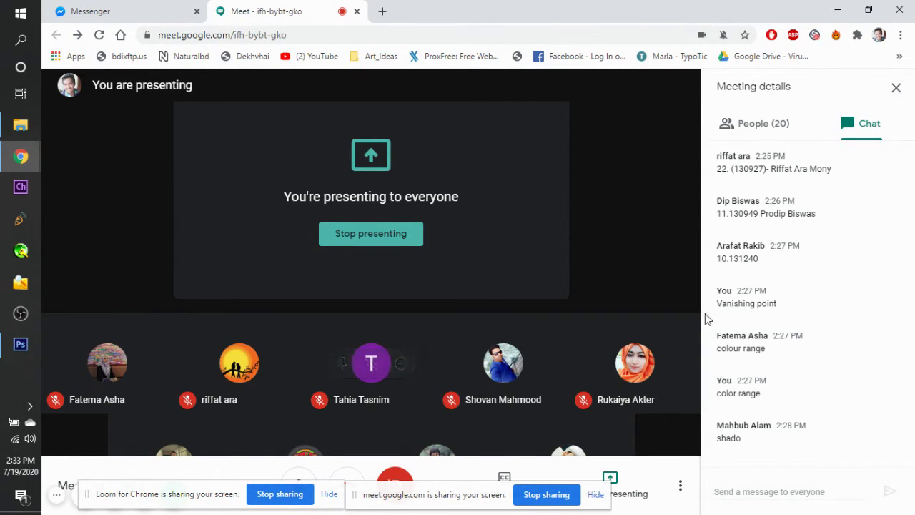
{"action": "key", "text": "alt+Tab"}
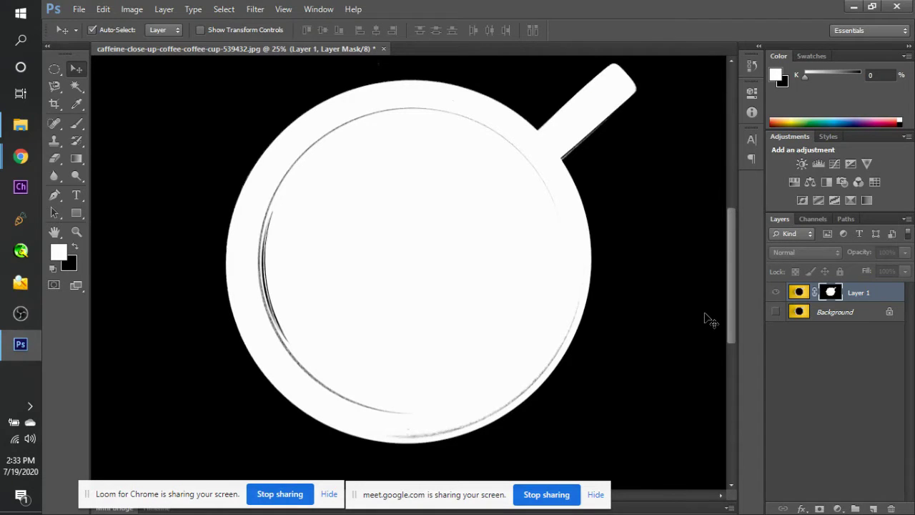
Set up a hard round Brush at 600 px with 100% hardness for painting on the mask.
{"action": "key", "text": "b"}
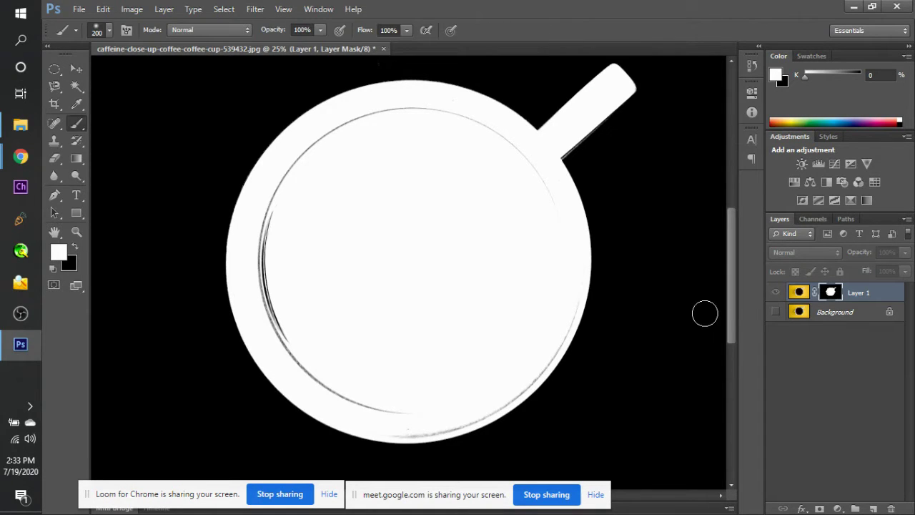
{"action": "key", "text": "bracketright"}
{"action": "key", "text": "bracketright"}
{"action": "key", "text": "bracketright"}
{"action": "key", "text": "bracketright"}
{"action": "key", "text": "bracketright"}
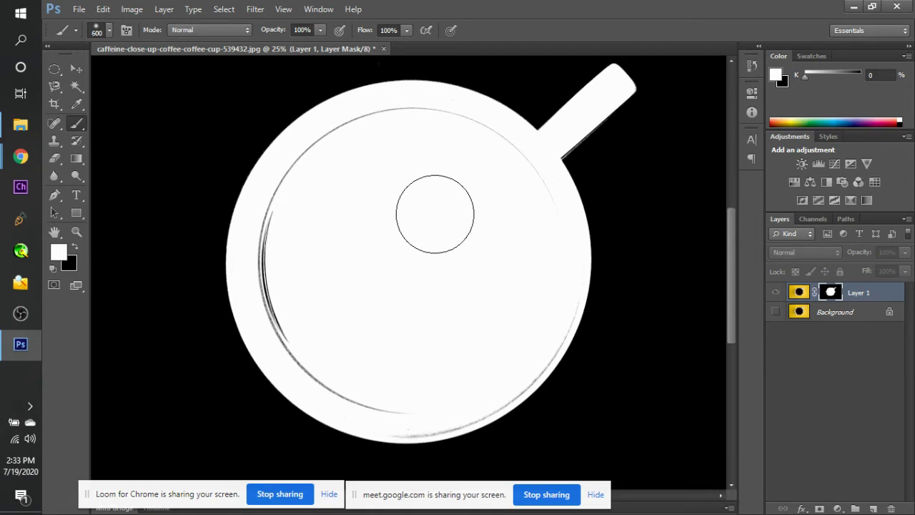
{"action": "right_click", "coordinate": [434, 214]}
{"action": "left_click", "coordinate": [481, 307]}
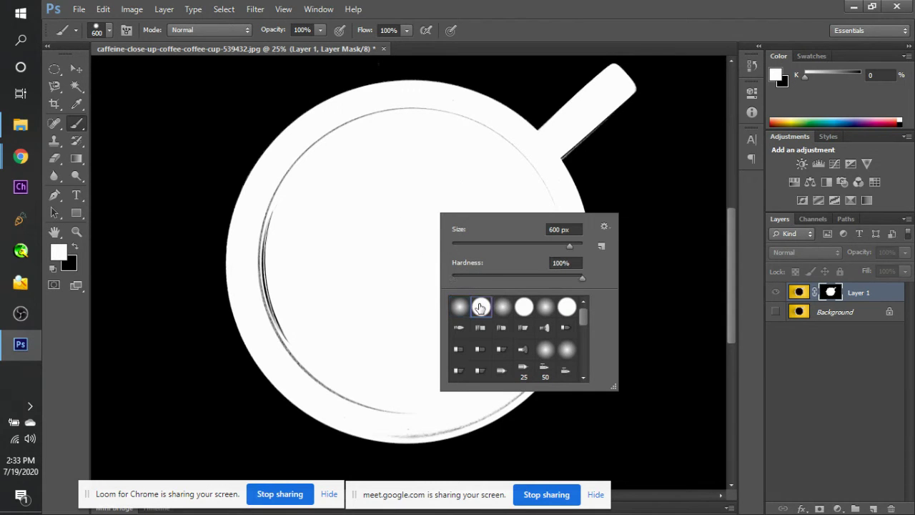
{"action": "key", "text": "Return"}
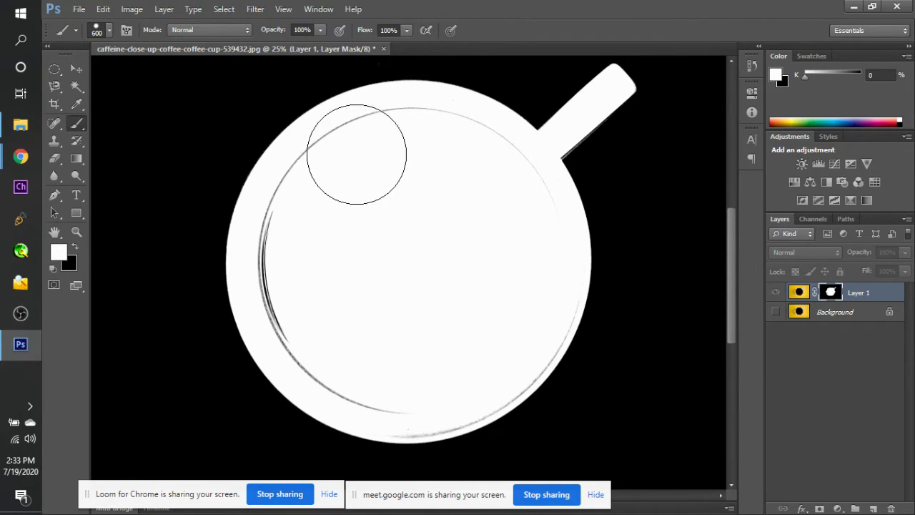
Paint white over the gray and black lines inside the cup shape on Layer 1's mask.
{"action": "mouse_move", "coordinate": [357, 155]}
{"action": "left_mouse_down"}
{"action": "mouse_move", "coordinate": [292, 200]}
{"action": "mouse_move", "coordinate": [291, 300]}
{"action": "mouse_move", "coordinate": [340, 353]}
{"action": "mouse_move", "coordinate": [406, 373]}
{"action": "mouse_move", "coordinate": [483, 274]}
{"action": "mouse_move", "coordinate": [519, 252]}
{"action": "mouse_move", "coordinate": [526, 234]}
{"action": "mouse_move", "coordinate": [489, 184]}
{"action": "mouse_move", "coordinate": [406, 147]}
{"action": "mouse_move", "coordinate": [458, 152]}
{"action": "mouse_move", "coordinate": [473, 170]}
{"action": "left_mouse_up"}
{"action": "scroll", "coordinate": [463, 260], "scroll_direction": "down", "scroll_amount": 3}
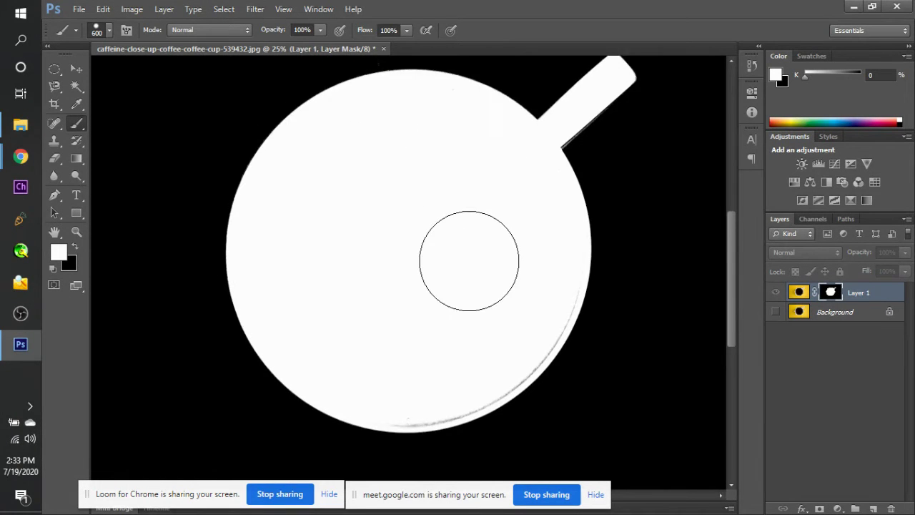
{"action": "mouse_move", "coordinate": [494, 254]}
{"action": "left_mouse_down"}
{"action": "mouse_move", "coordinate": [535, 246]}
{"action": "mouse_move", "coordinate": [528, 239]}
{"action": "mouse_move", "coordinate": [507, 278]}
{"action": "left_mouse_up"}
{"action": "mouse_move", "coordinate": [421, 310]}
{"action": "left_mouse_down"}
{"action": "mouse_move", "coordinate": [384, 327]}
{"action": "mouse_move", "coordinate": [450, 319]}
{"action": "mouse_move", "coordinate": [441, 321]}
{"action": "mouse_move", "coordinate": [463, 306]}
{"action": "mouse_move", "coordinate": [462, 316]}
{"action": "left_mouse_up"}
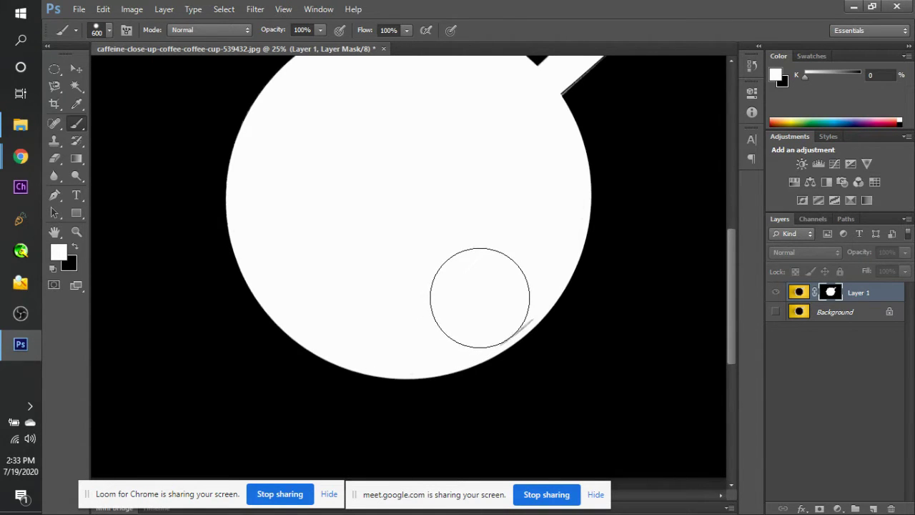
{"action": "scroll", "coordinate": [479, 298], "scroll_direction": "down", "scroll_amount": 3}
{"action": "mouse_move", "coordinate": [487, 251]}
{"action": "left_mouse_down"}
{"action": "mouse_move", "coordinate": [490, 204]}
{"action": "mouse_move", "coordinate": [480, 216]}
{"action": "left_mouse_up"}
{"action": "left_click", "coordinate": [493, 208]}
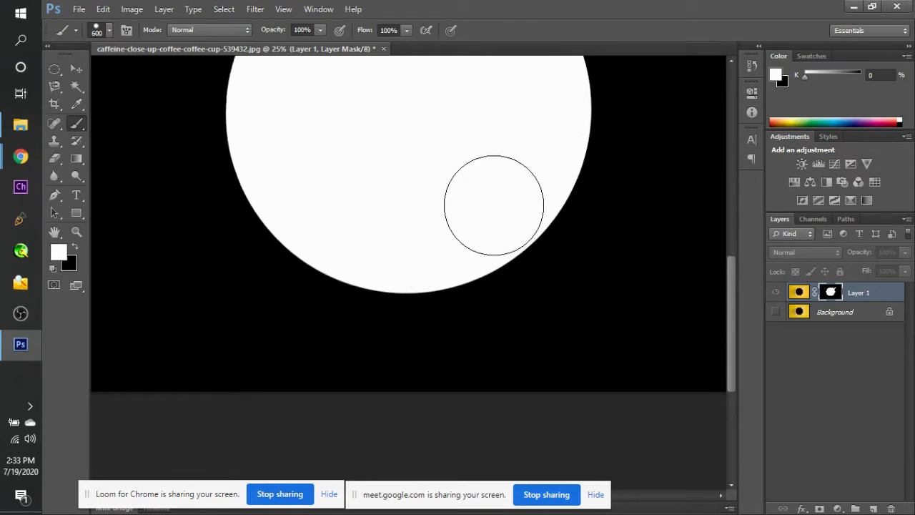
Show the Background layer and open Color Range on it to review the eyedropper's sample size and sample layer options, without applying it.
{"action": "left_click", "coordinate": [822, 313]}
{"action": "left_click", "coordinate": [776, 312]}
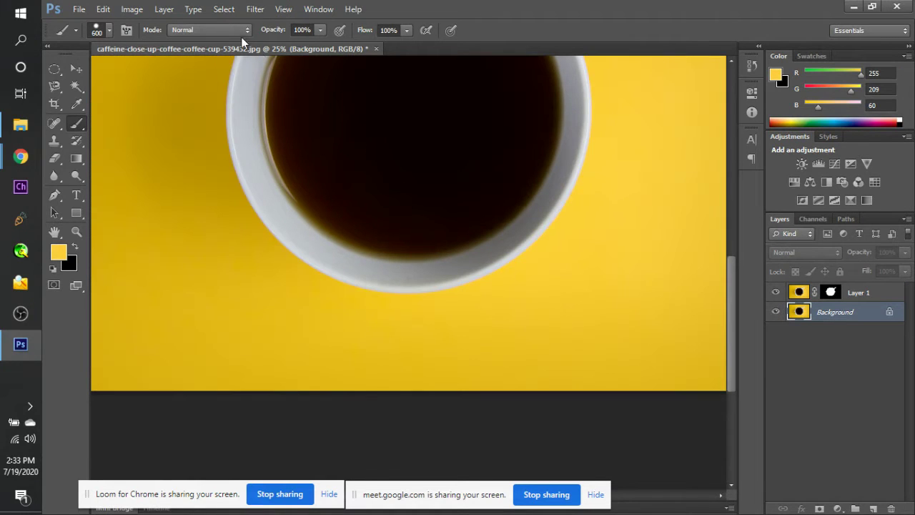
{"action": "left_click", "coordinate": [223, 10]}
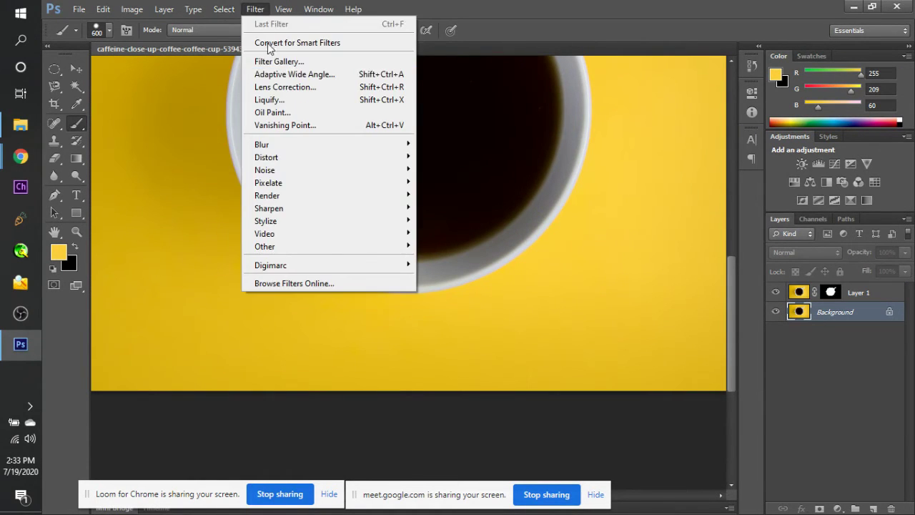
{"action": "left_click", "coordinate": [289, 126]}
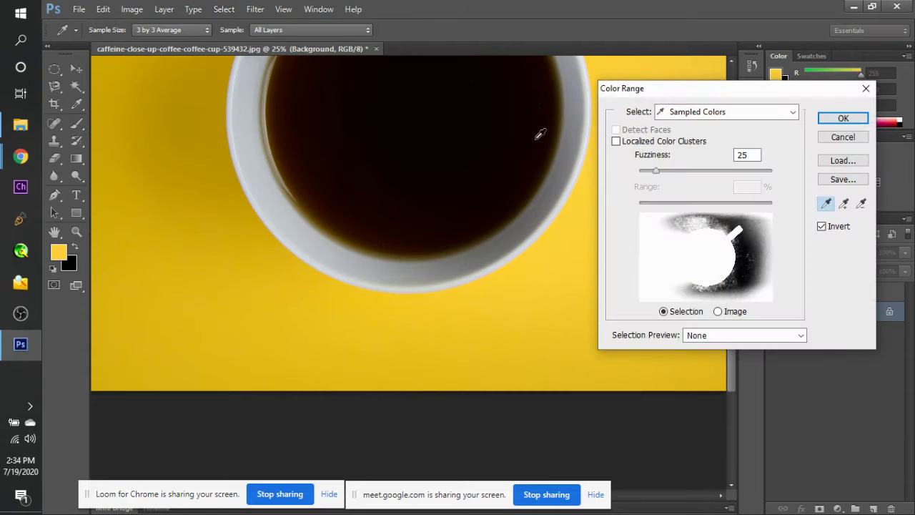
{"action": "left_click", "coordinate": [189, 28]}
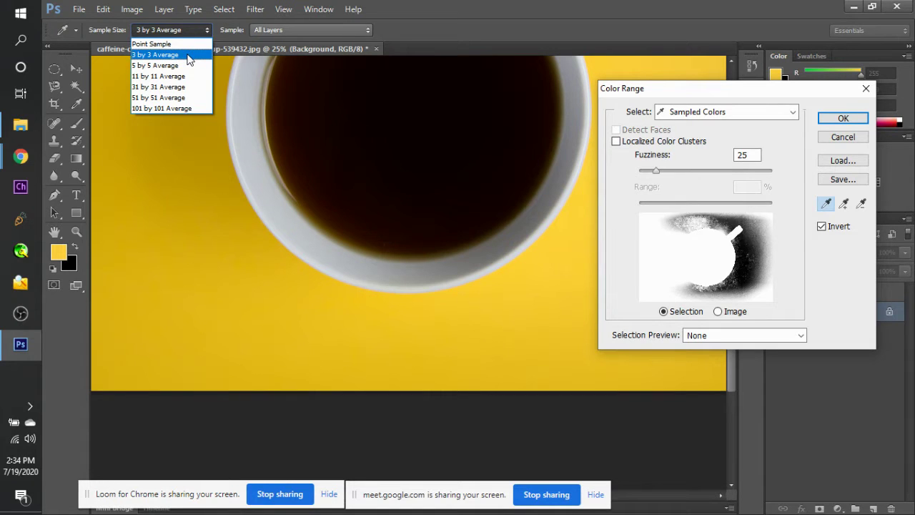
{"action": "left_click", "coordinate": [261, 30]}
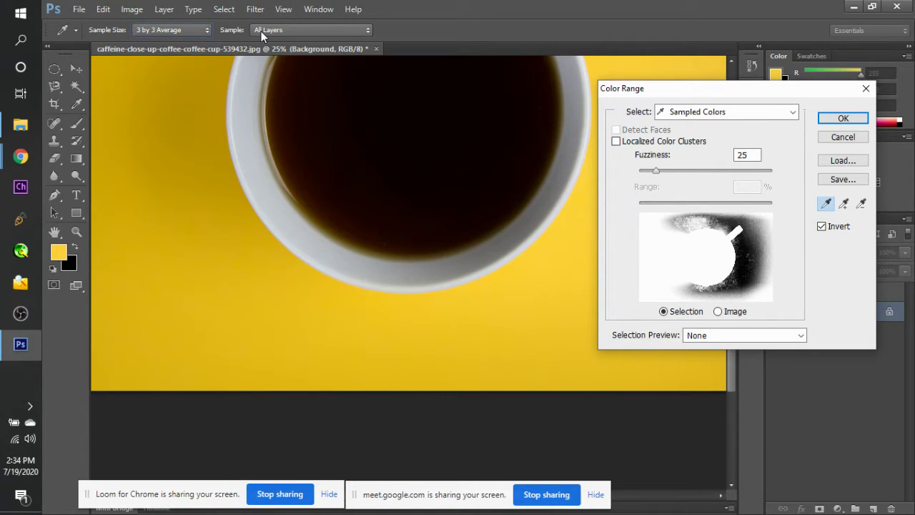
{"action": "left_click", "coordinate": [261, 30]}
{"action": "left_click", "coordinate": [261, 32]}
{"action": "left_click", "coordinate": [844, 139]}
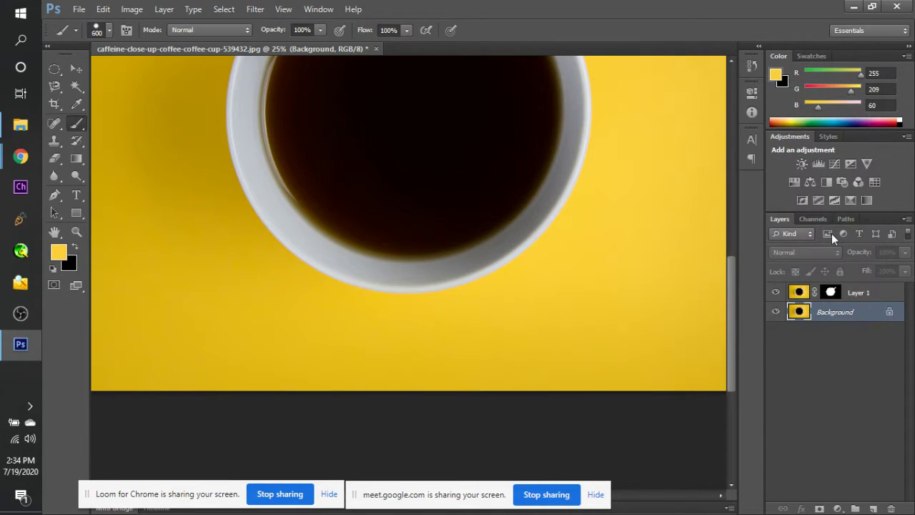
Hide the Background layer and display Layer 1's mask on its own, with the whole cup shape in view.
{"action": "left_click", "coordinate": [831, 293]}
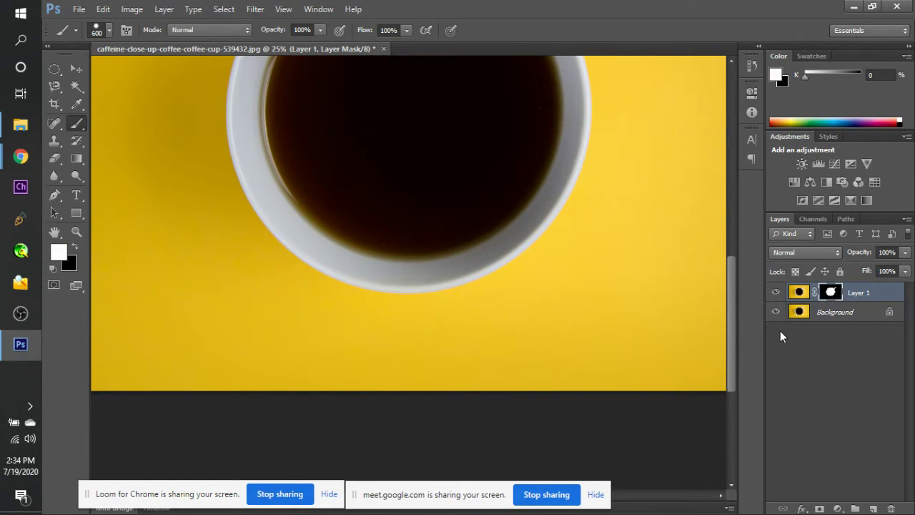
{"action": "left_click", "coordinate": [775, 312]}
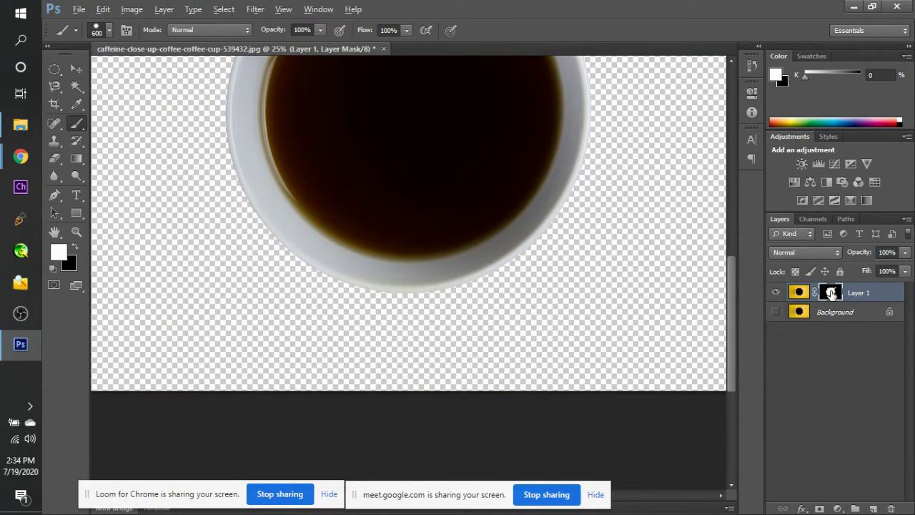
{"action": "left_click", "coordinate": [831, 293], "text": "alt"}
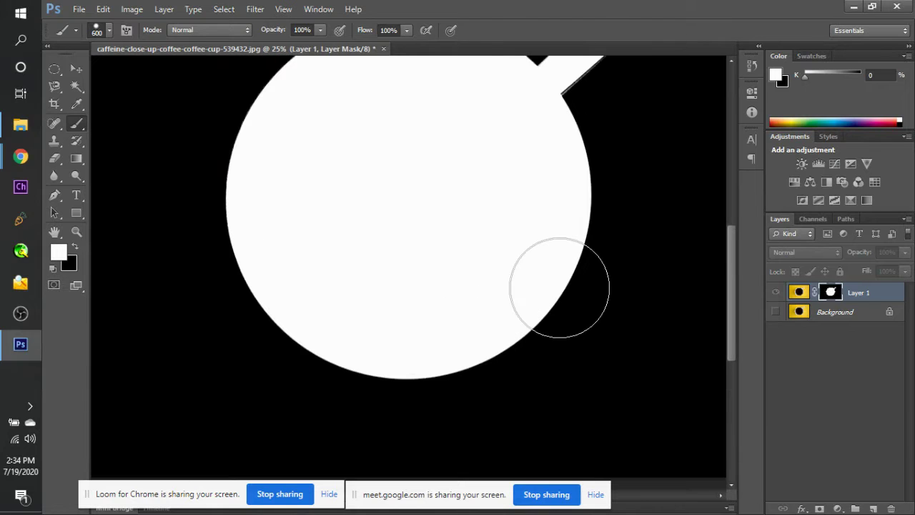
{"action": "scroll", "coordinate": [559, 287], "scroll_direction": "up", "scroll_amount": 5}
{"action": "scroll", "coordinate": [470, 298], "scroll_direction": "up", "scroll_amount": 2}
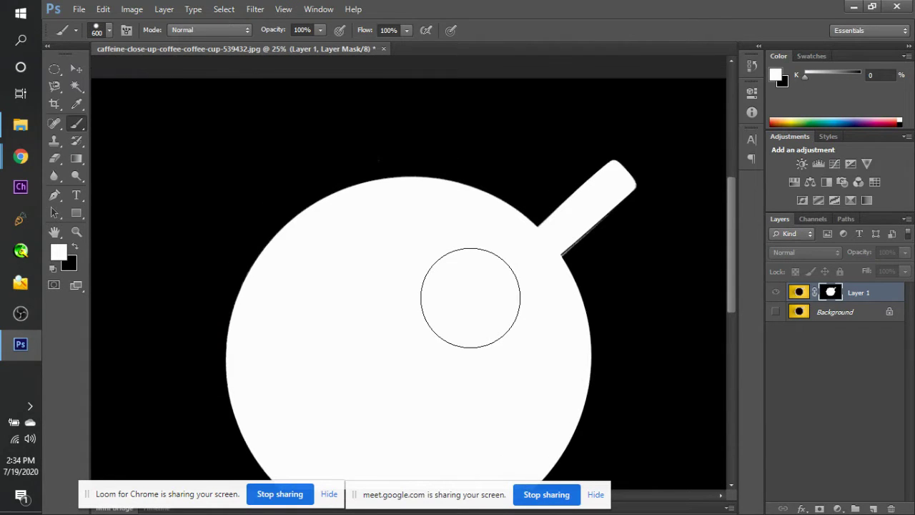
{"action": "key", "text": "ctrl+minus"}
{"action": "key", "text": "ctrl+minus"}
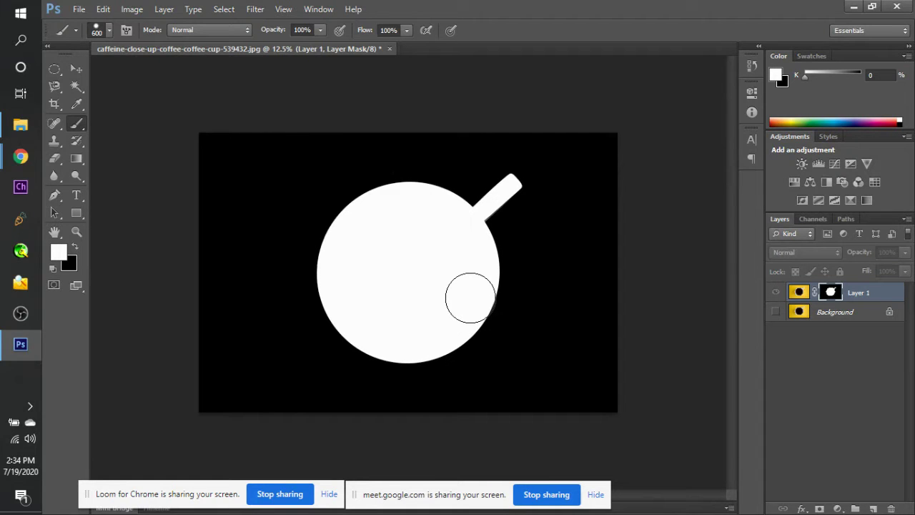
Switch to the Google Meet window in Chrome and stop presenting the screen to the class.
{"action": "key", "text": "alt+Tab"}
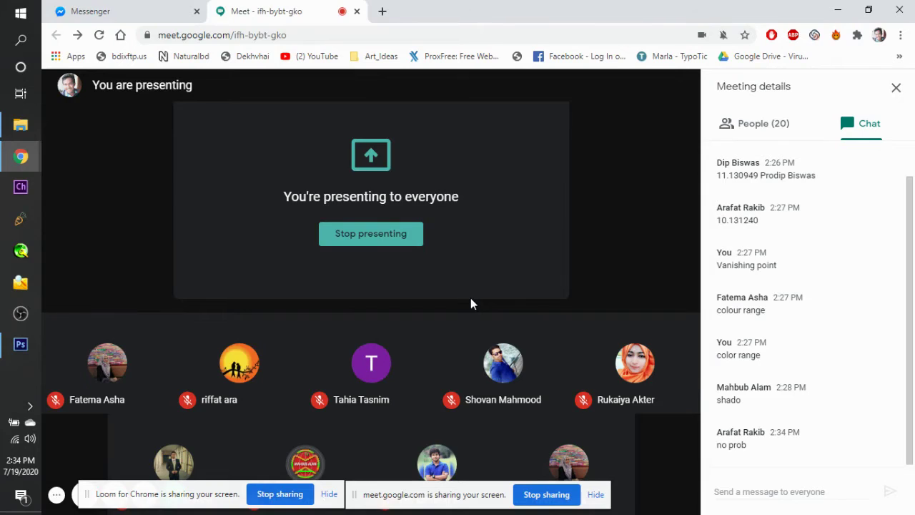
{"action": "key", "text": "alt+Tab"}
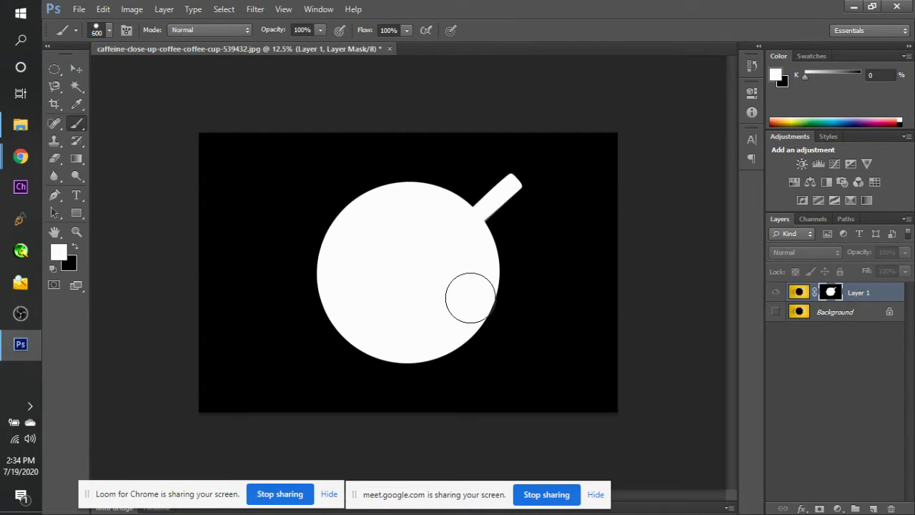
{"action": "key", "text": "alt+Tab"}
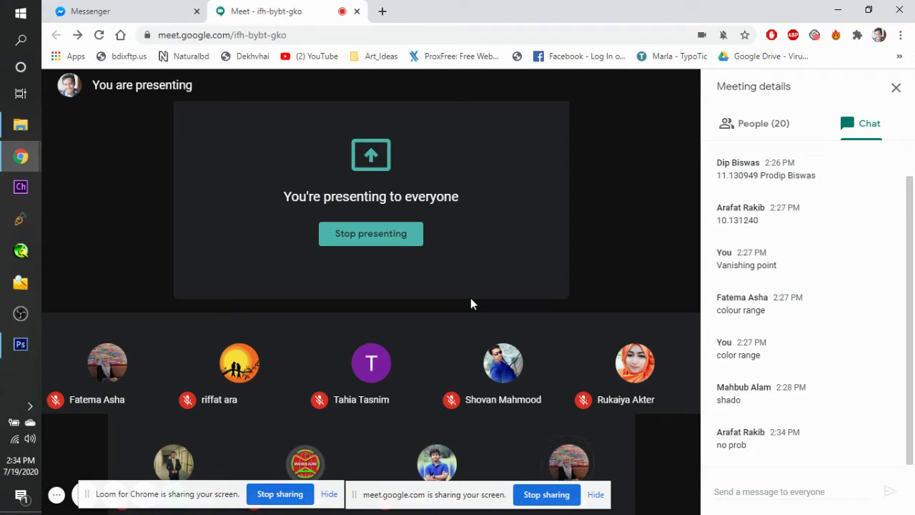
{"action": "left_click_drag", "start_coordinate": [428, 498], "coordinate": [816, 466]}
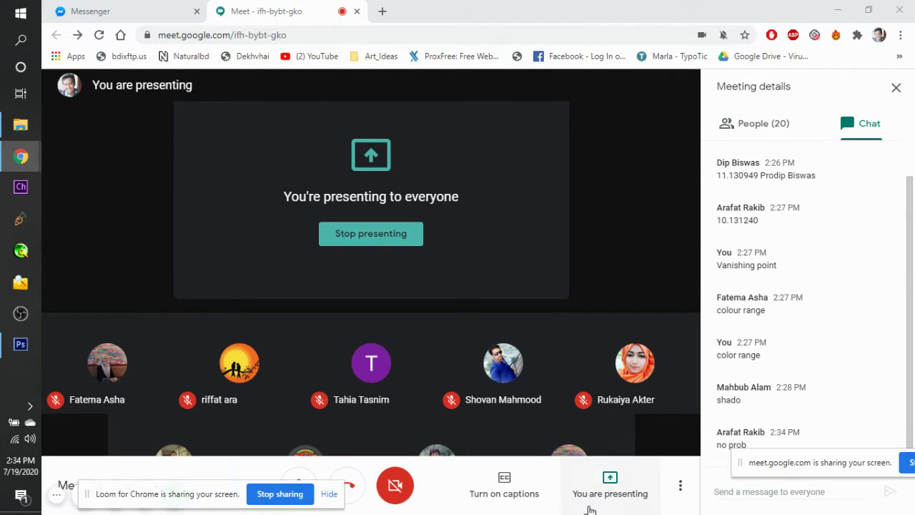
{"action": "left_click", "coordinate": [595, 495]}
{"action": "left_click", "coordinate": [591, 422]}
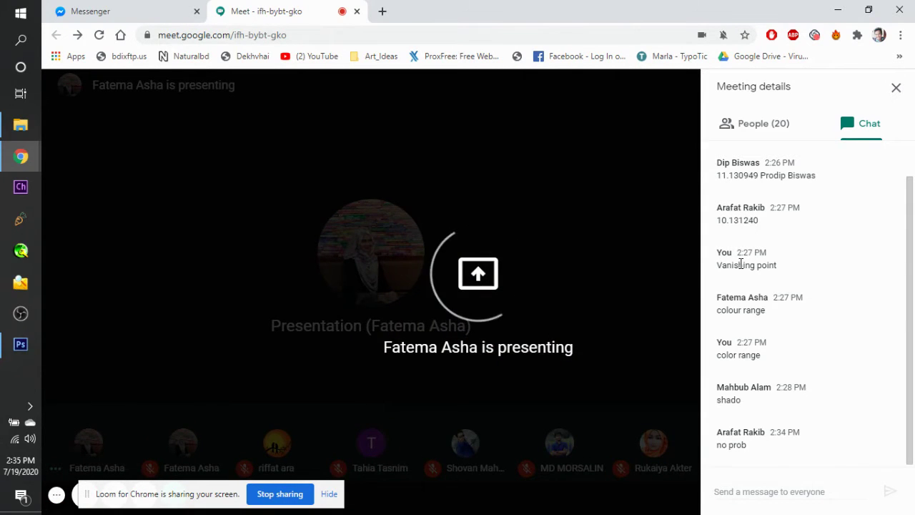
Switch to Photoshop, create a 1366 x 768 pixel RGB document from the Clipboard preset, and paste the meeting screenshot into it.
{"action": "key", "text": "alt+Tab"}
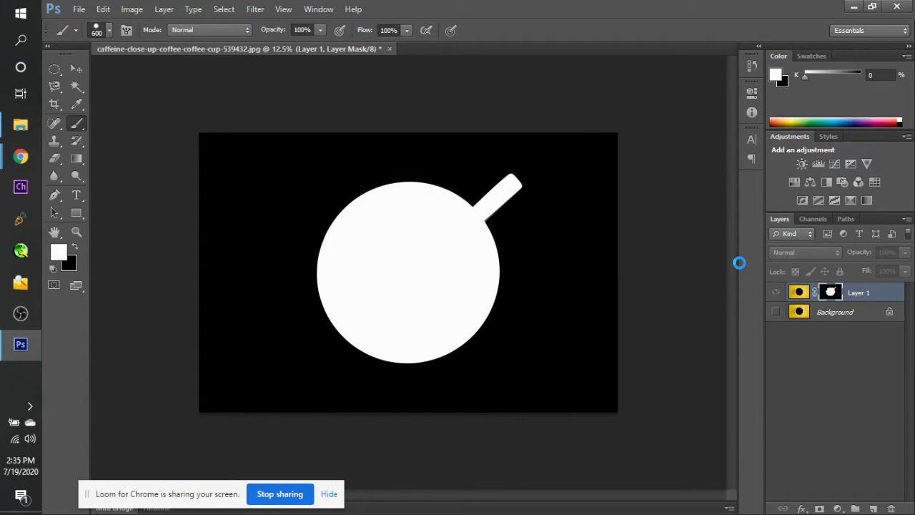
{"action": "key", "text": "ctrl+n"}
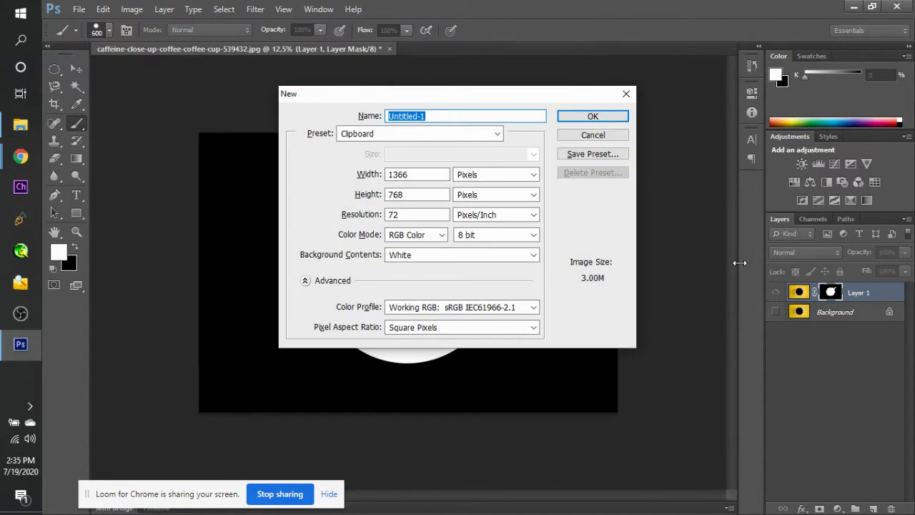
{"action": "key", "text": "Return"}
{"action": "key", "text": "ctrl+v"}
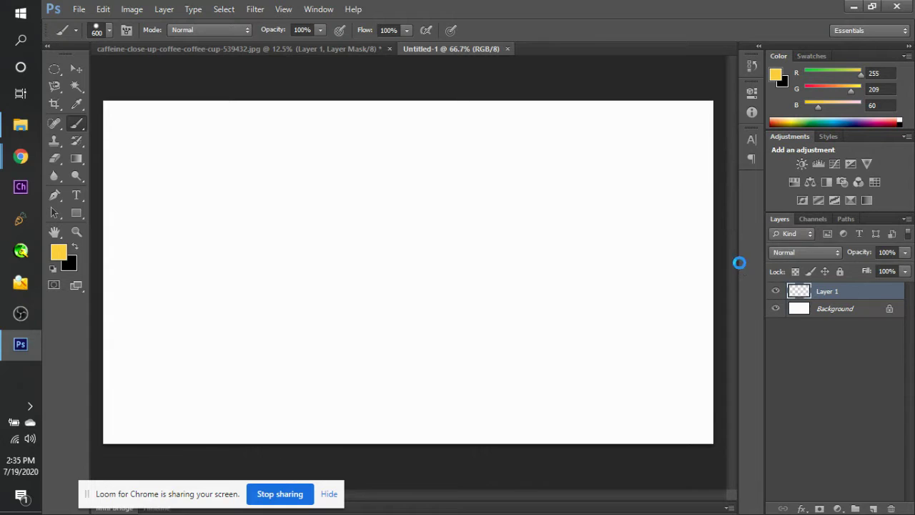
Capture the Google Meet window with the participant's shared screen and paste it as another layer in the new Photoshop document.
{"action": "key", "text": "alt+Tab"}
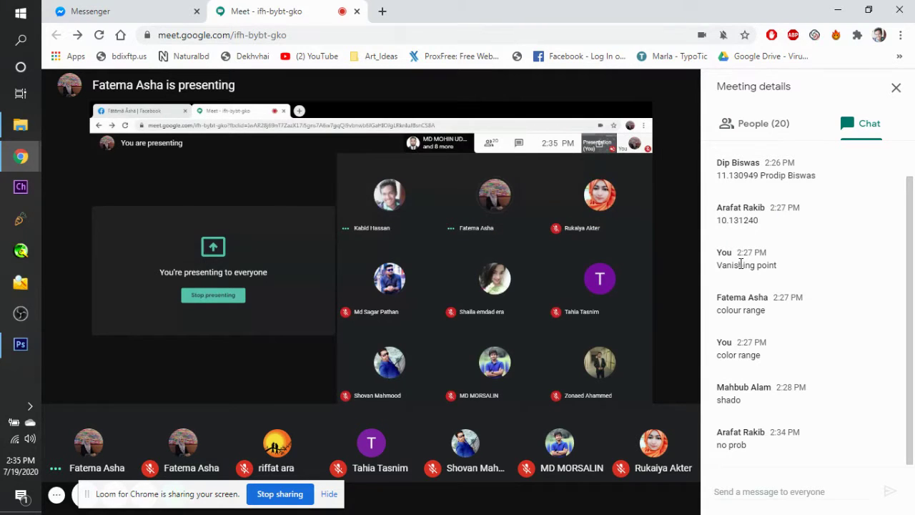
{"action": "key", "text": "alt+Tab"}
{"action": "key", "text": "ctrl+v"}
Return to the Google Meet window and admit the two participants who ask to join the meeting.
{"action": "key", "text": "alt+Tab"}
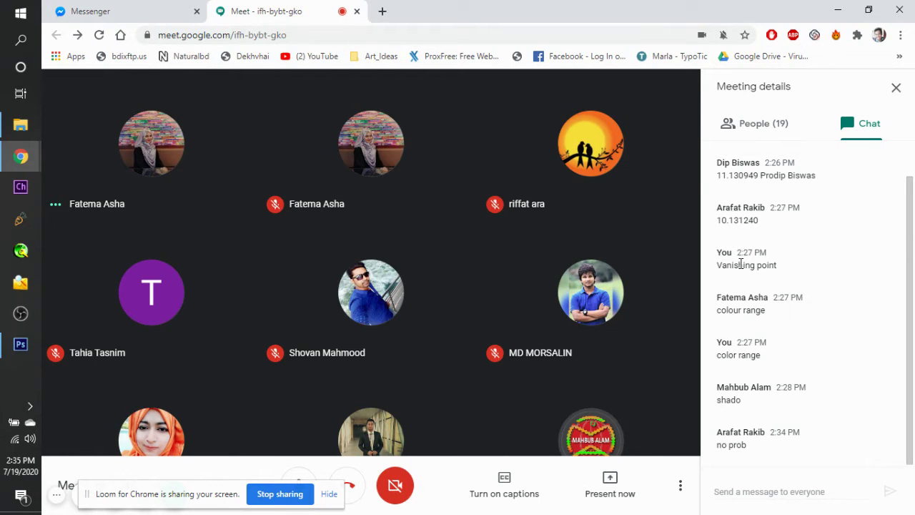
{"action": "key", "text": "alt+Tab"}
{"action": "key", "text": "alt+Tab"}
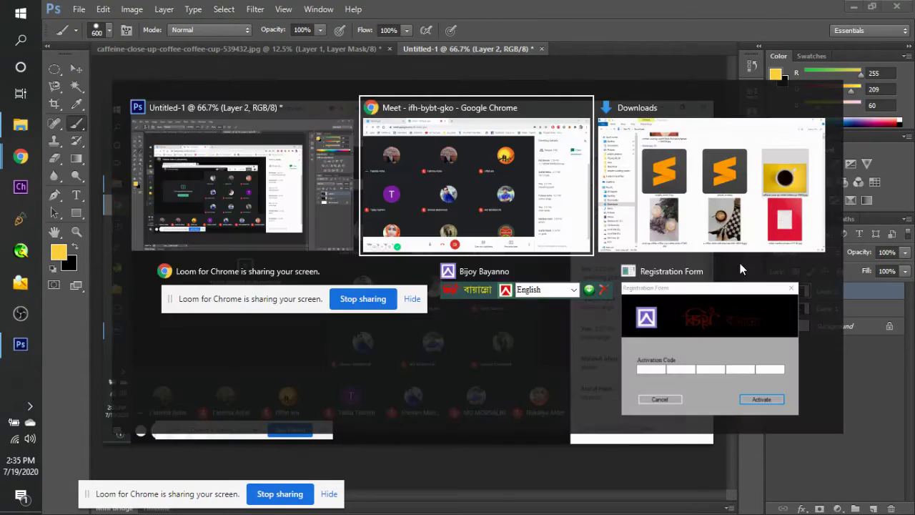
{"action": "key", "text": "alt+Tab"}
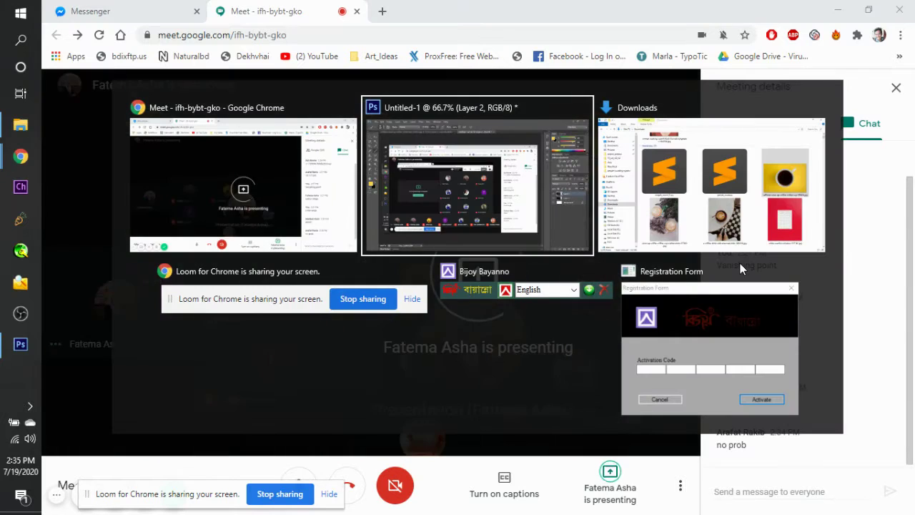
{"action": "key", "text": "alt+Tab"}
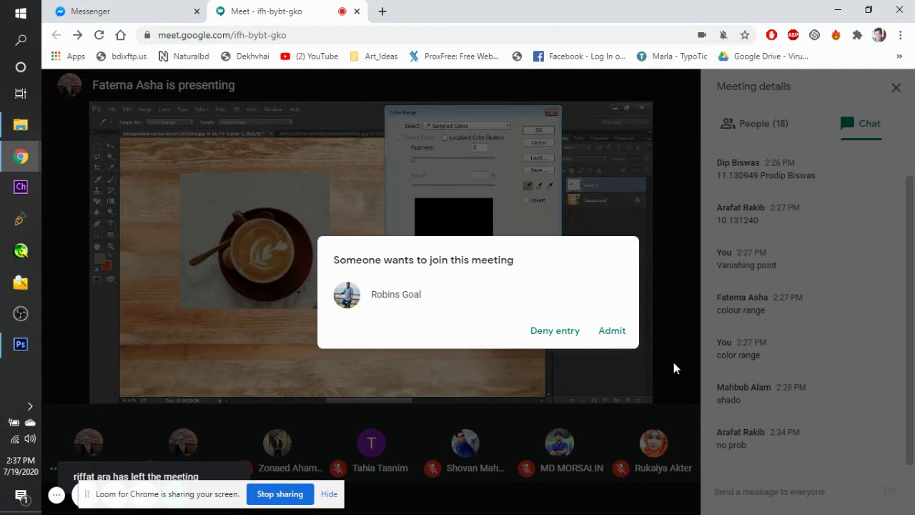
{"action": "left_click", "coordinate": [615, 332]}
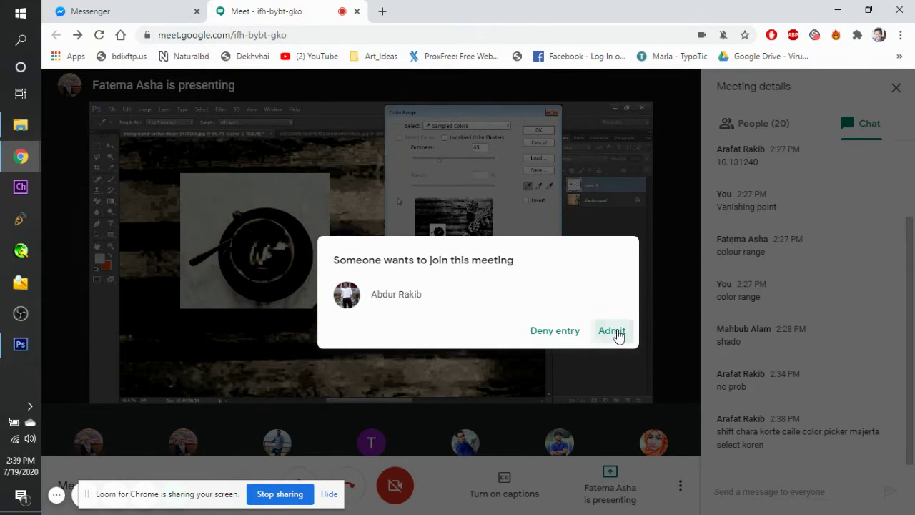
{"action": "left_click", "coordinate": [617, 333]}
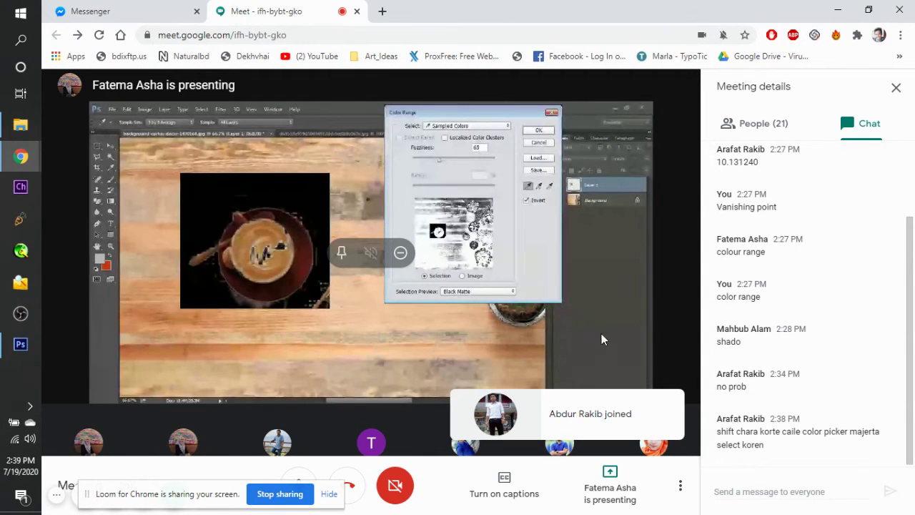
Switch to Photoshop and display the coffee cup cutout instead of its mask by targeting Layer 1's image.
{"action": "mouse_move", "coordinate": [243, 318]}
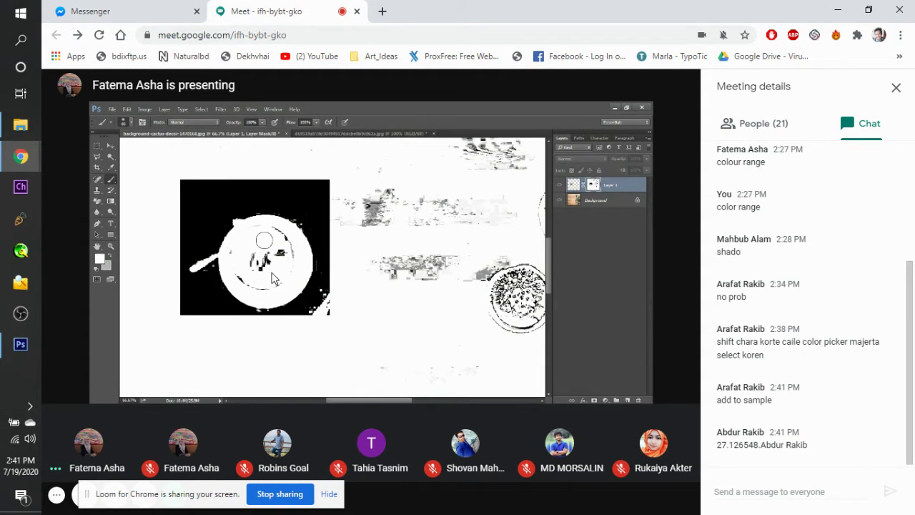
{"action": "left_click", "coordinate": [7, 345]}
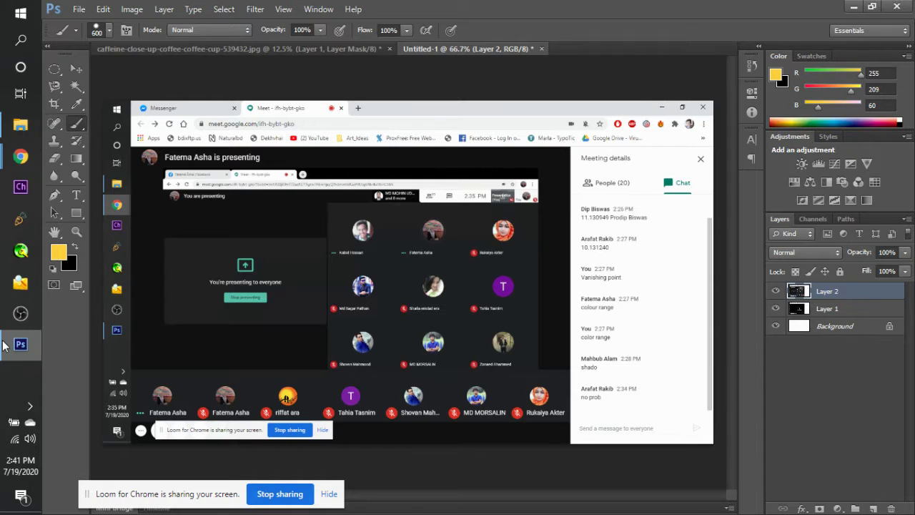
{"action": "left_click", "coordinate": [356, 49]}
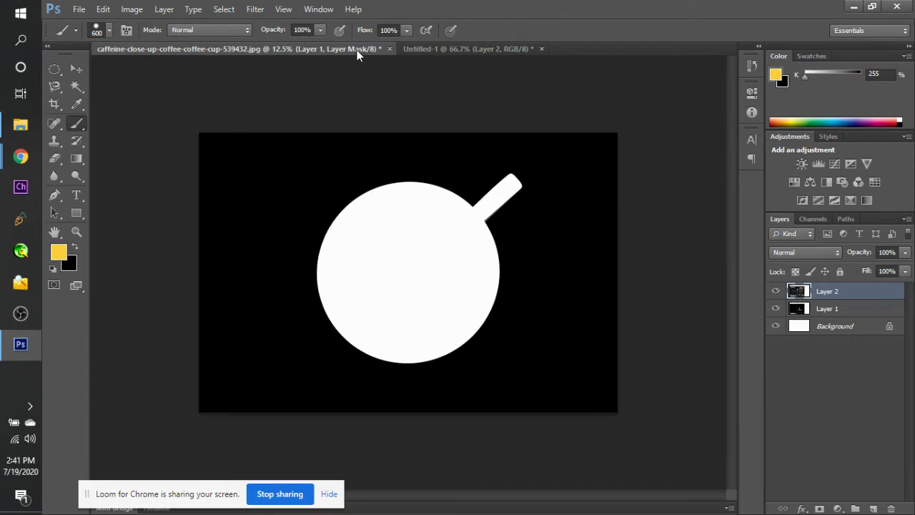
{"action": "left_click", "coordinate": [799, 291]}
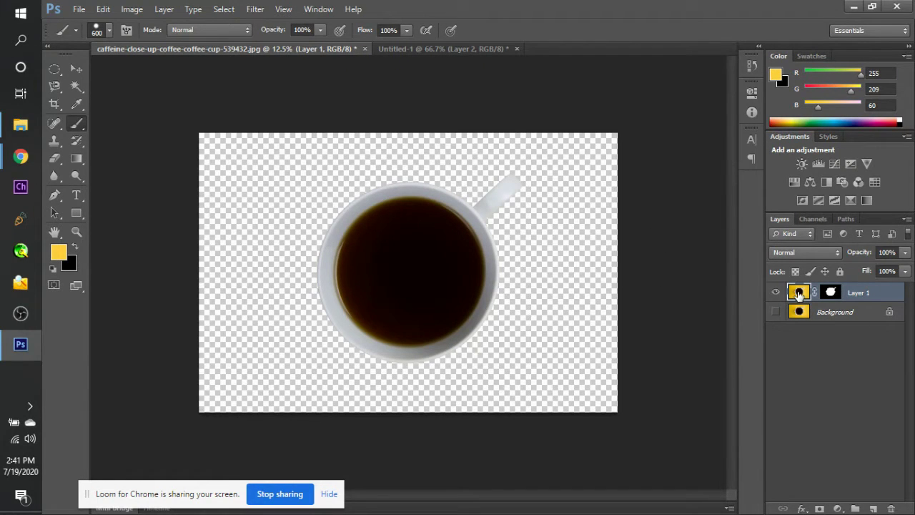
Open a-coffee-drink-with-steamed-milk-3680186.jpg from the Downloads folder as a separate document in Photoshop.
{"action": "left_click", "coordinate": [20, 125]}
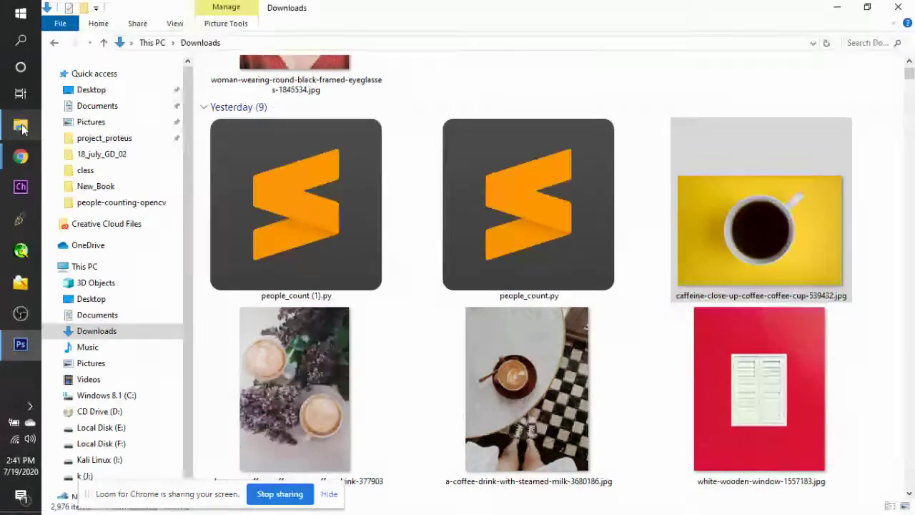
{"action": "left_click", "coordinate": [568, 399]}
{"action": "left_click_drag", "start_coordinate": [568, 394], "coordinate": [556, 47]}
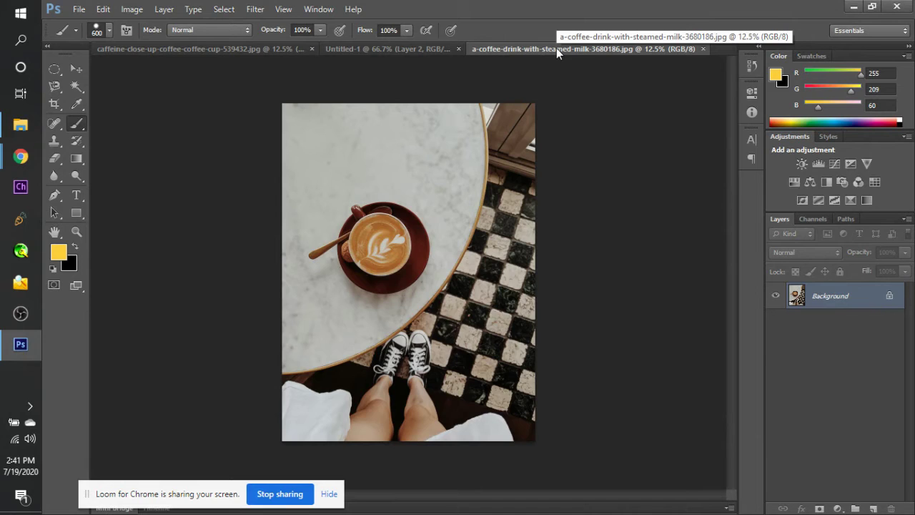
Capture the Google Meet window showing the participant's mask painting and paste it as a new layer in the Untitled-1 document.
{"action": "key", "text": "alt+Tab"}
{"action": "key", "text": "Tab"}
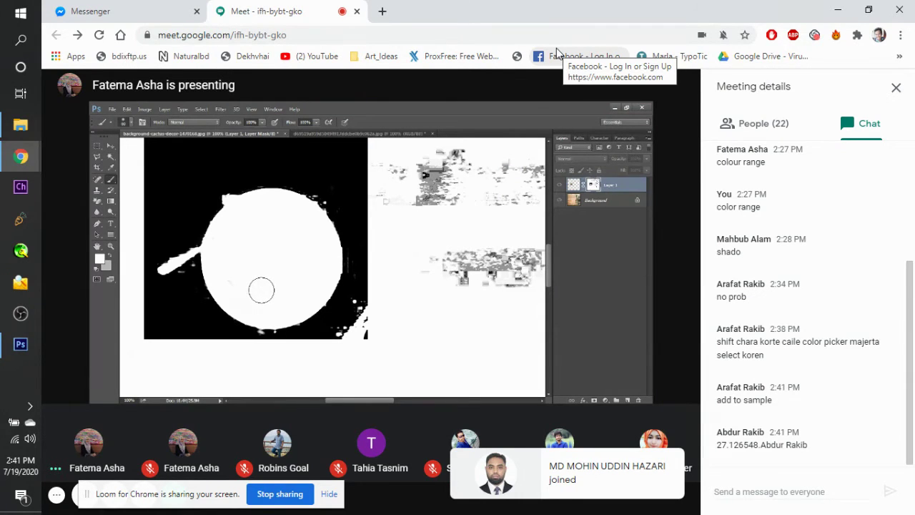
{"action": "key", "text": "alt+Tab"}
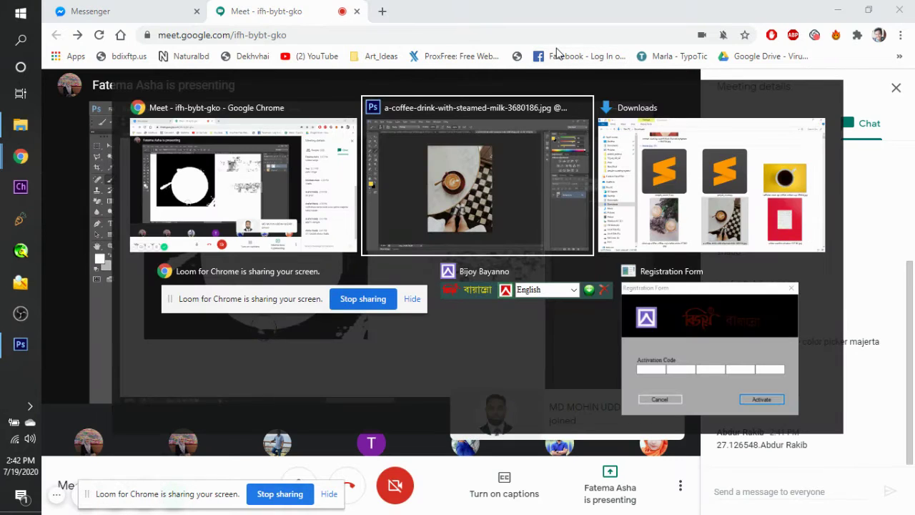
{"action": "key", "text": "ctrl+Tab"}
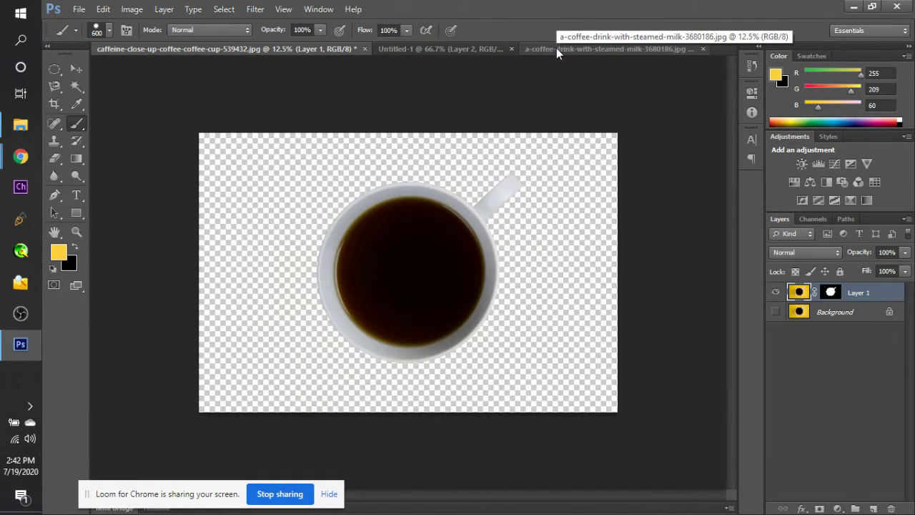
{"action": "key", "text": "ctrl+Tab"}
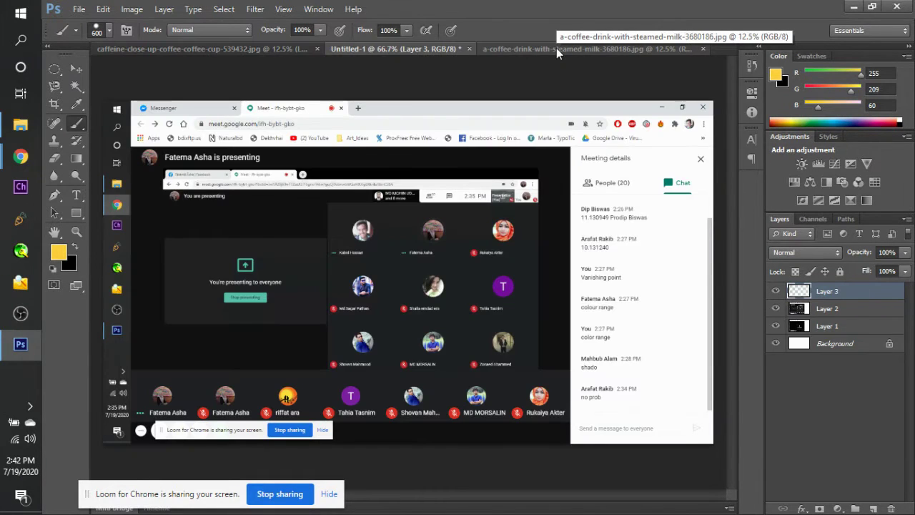
Switch to Google Meet and start presenting the entire screen to the class.
{"action": "key", "text": "alt+Tab"}
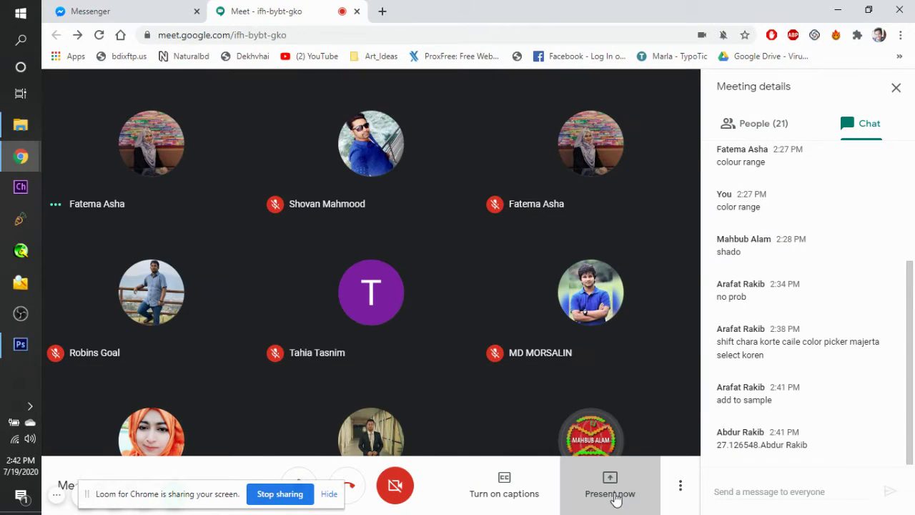
{"action": "left_click", "coordinate": [611, 495]}
{"action": "left_click", "coordinate": [604, 377]}
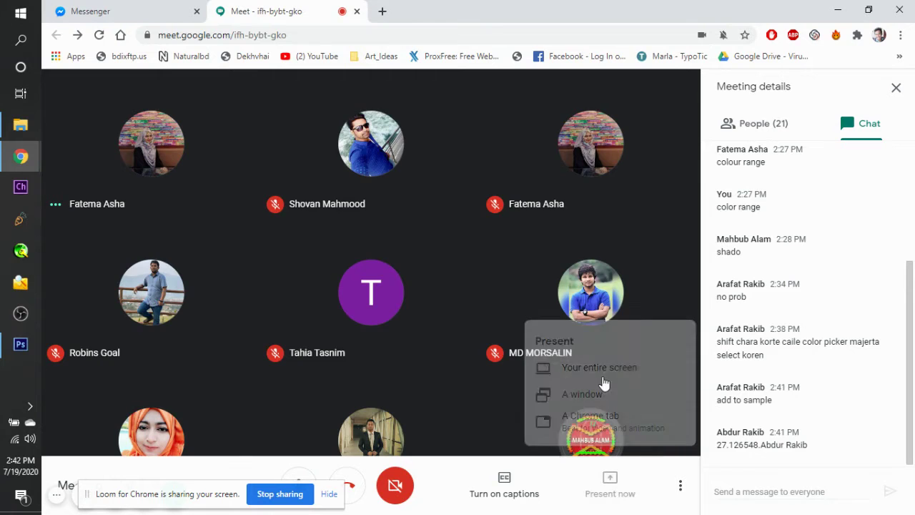
{"action": "left_click", "coordinate": [486, 265]}
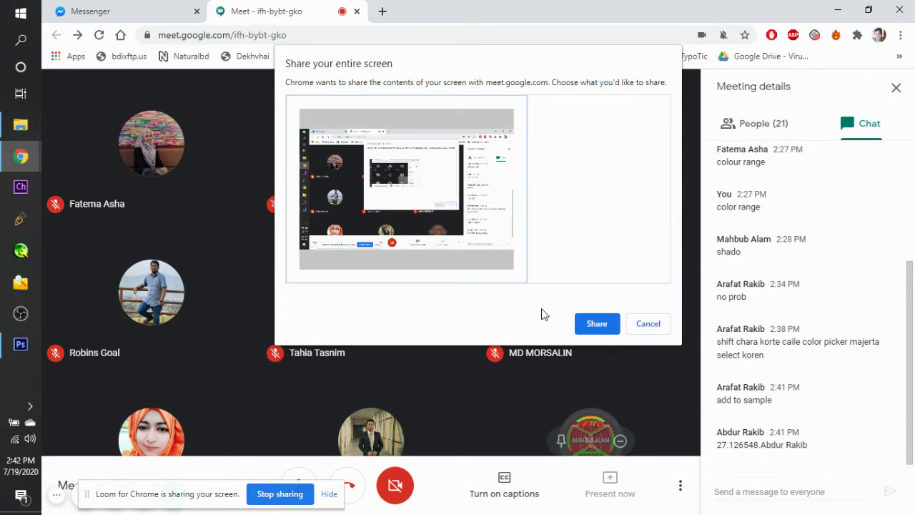
{"action": "left_click", "coordinate": [584, 320]}
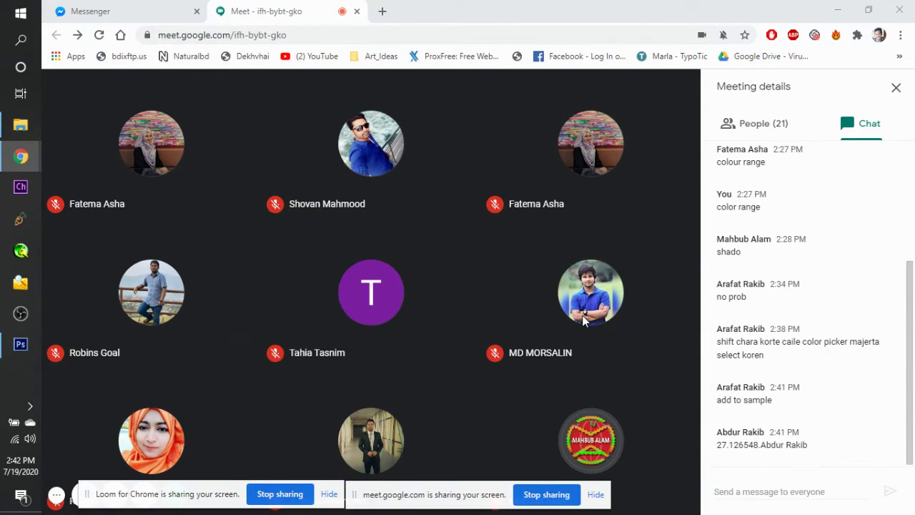
Return to Photoshop with the Move tool active and duplicate the Background layer of the steamed-milk coffee photo.
{"action": "key", "text": "alt+Tab"}
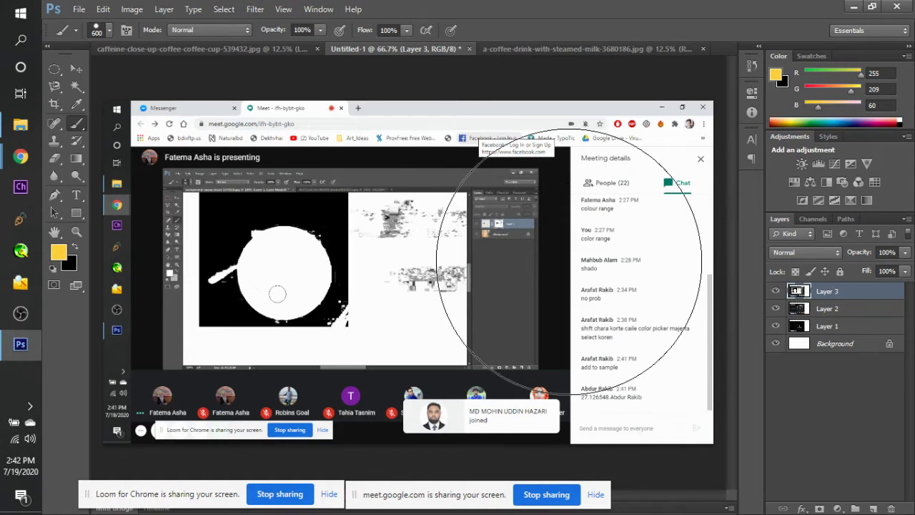
{"action": "key", "text": "v"}
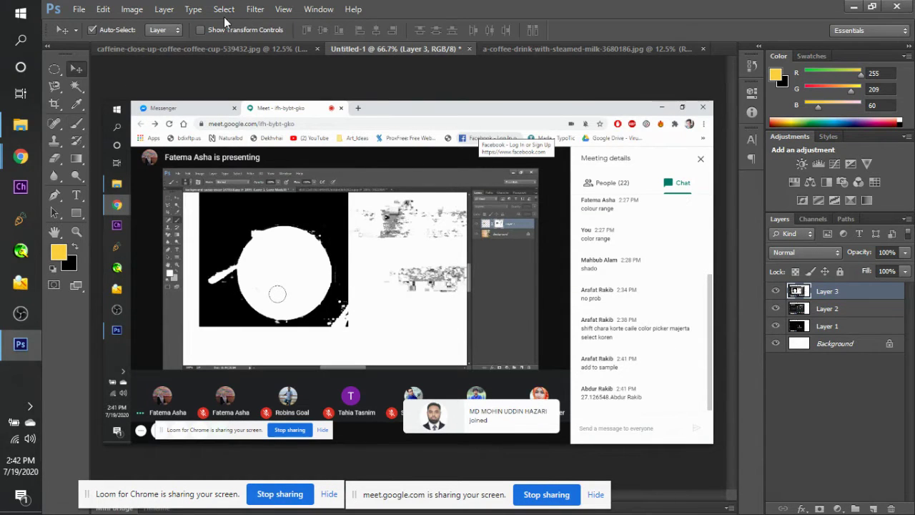
{"action": "left_click", "coordinate": [558, 50]}
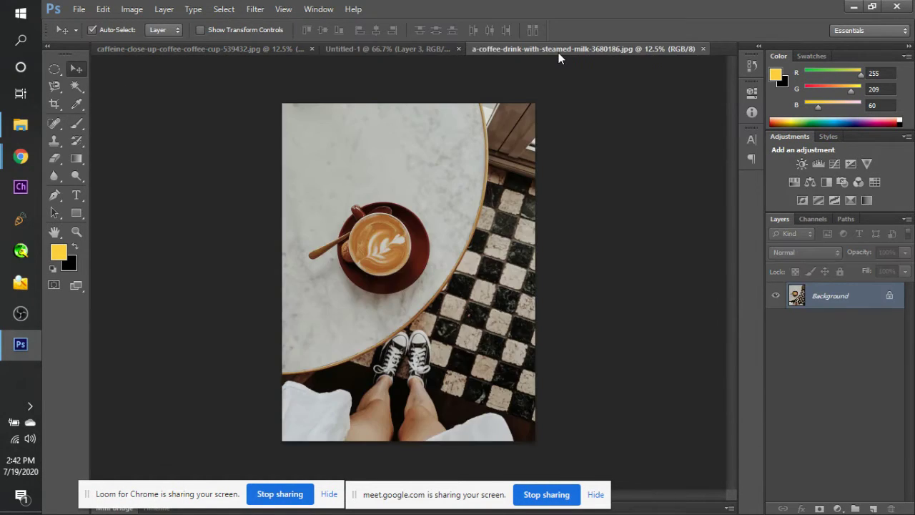
{"action": "key", "text": "ctrl+j"}
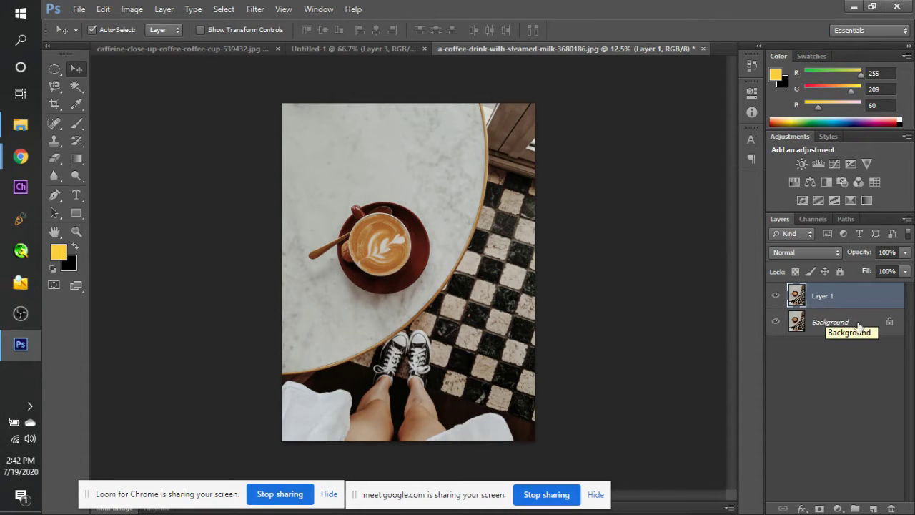
Try to resize only the photo's pixel width without constraining its proportions, and undo the resize.
{"action": "left_click", "coordinate": [832, 326]}
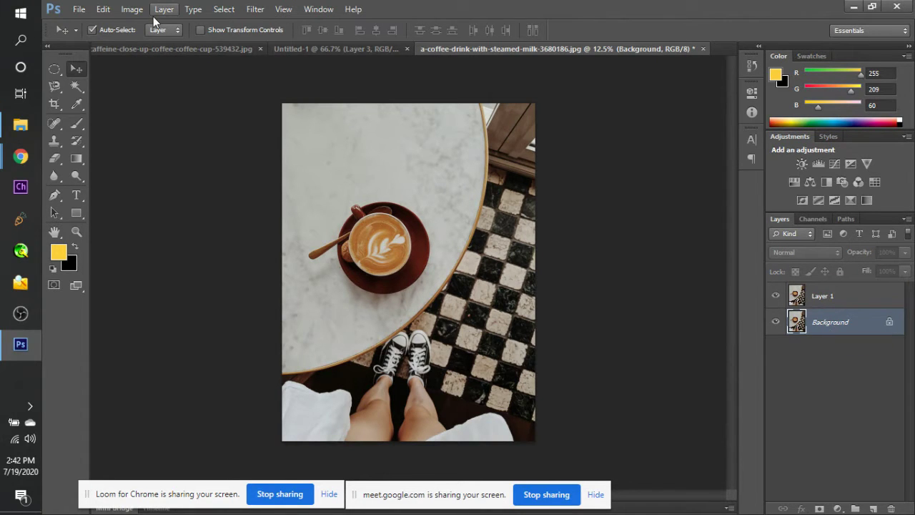
{"action": "left_click", "coordinate": [131, 9]}
{"action": "left_click", "coordinate": [154, 105]}
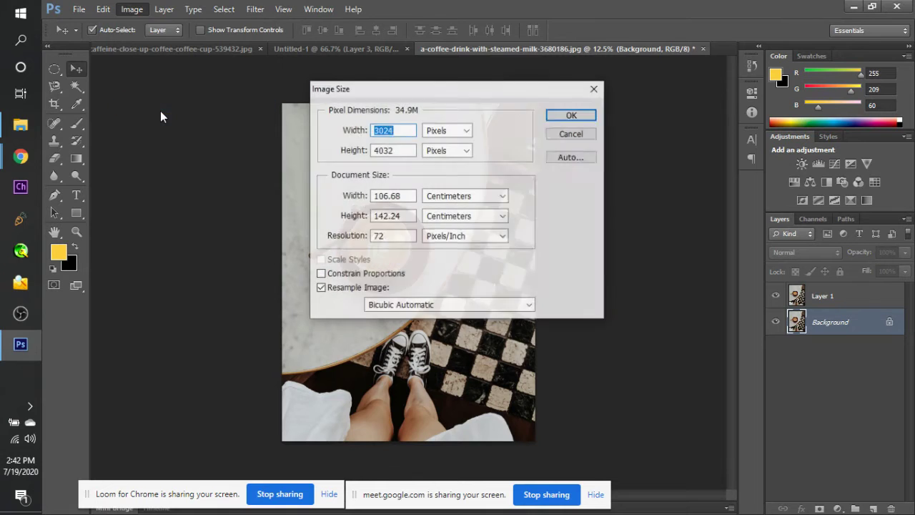
{"action": "type", "text": "150"}
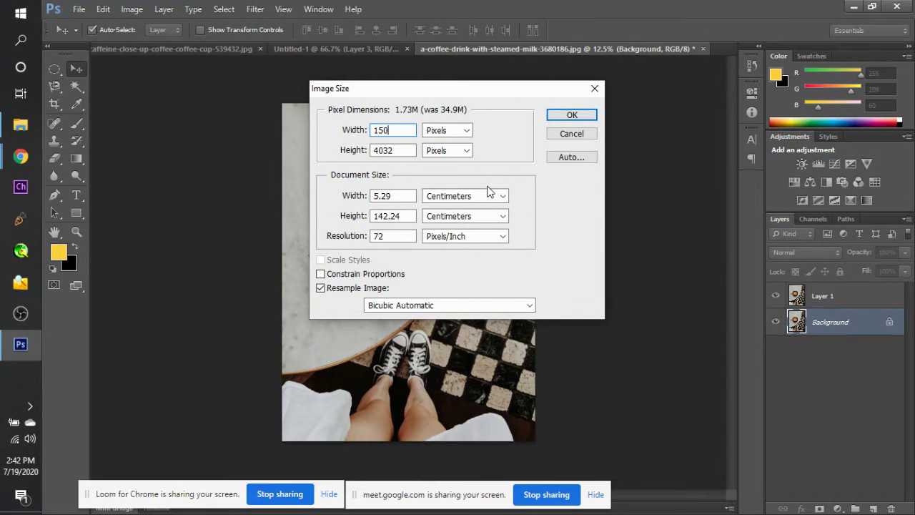
{"action": "key", "text": "Return"}
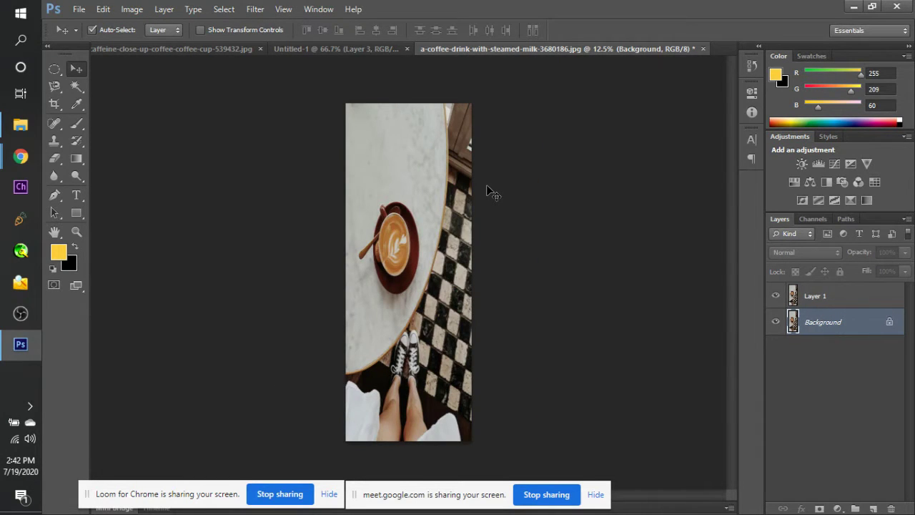
{"action": "key", "text": "ctrl+z"}
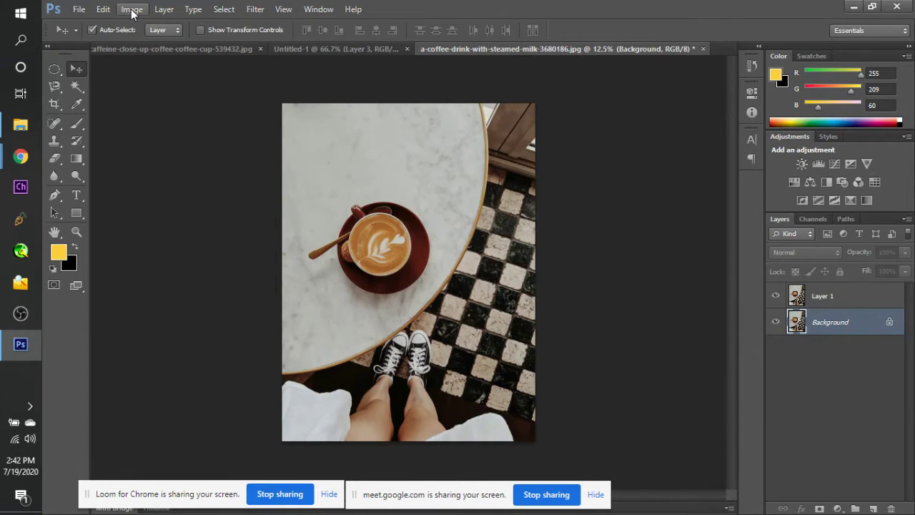
Resize the photo to 1500 pixels wide with Constrain Proportions turned on.
{"action": "left_click", "coordinate": [132, 8]}
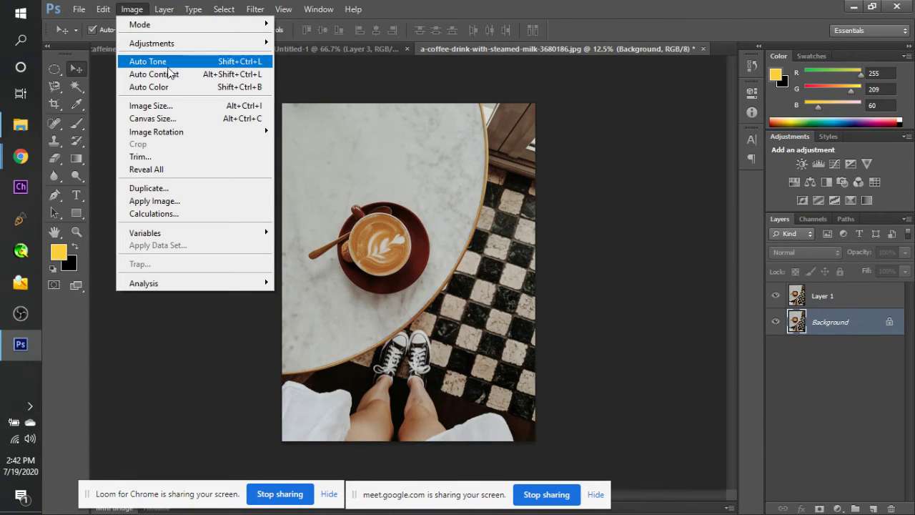
{"action": "left_click", "coordinate": [169, 106]}
{"action": "left_click", "coordinate": [362, 275]}
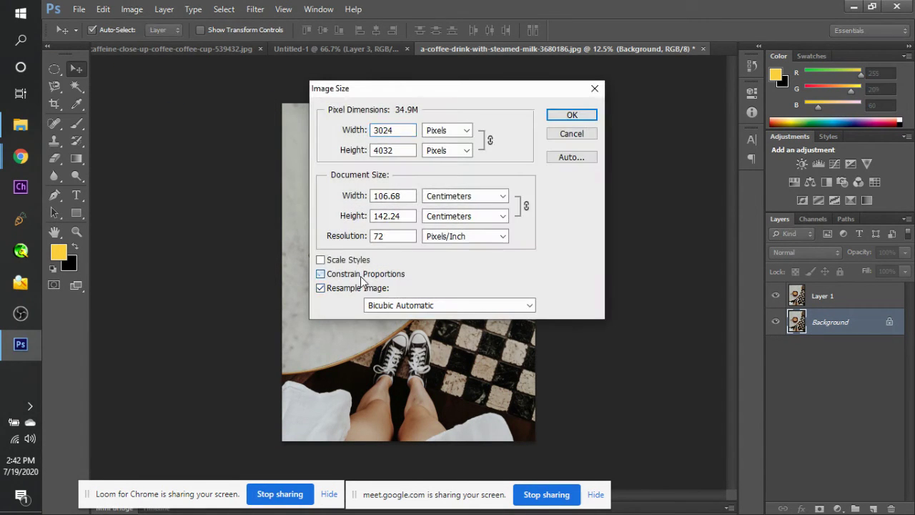
{"action": "left_click", "coordinate": [355, 130]}
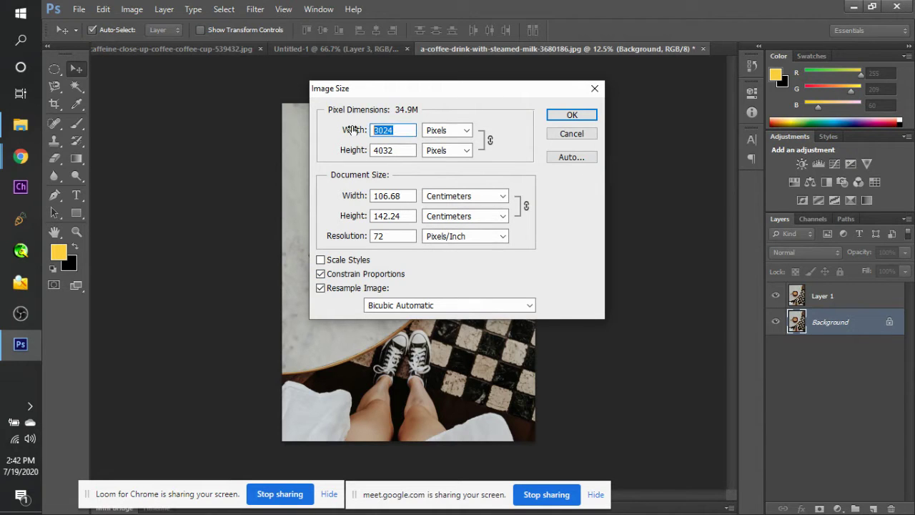
{"action": "type", "text": "1500"}
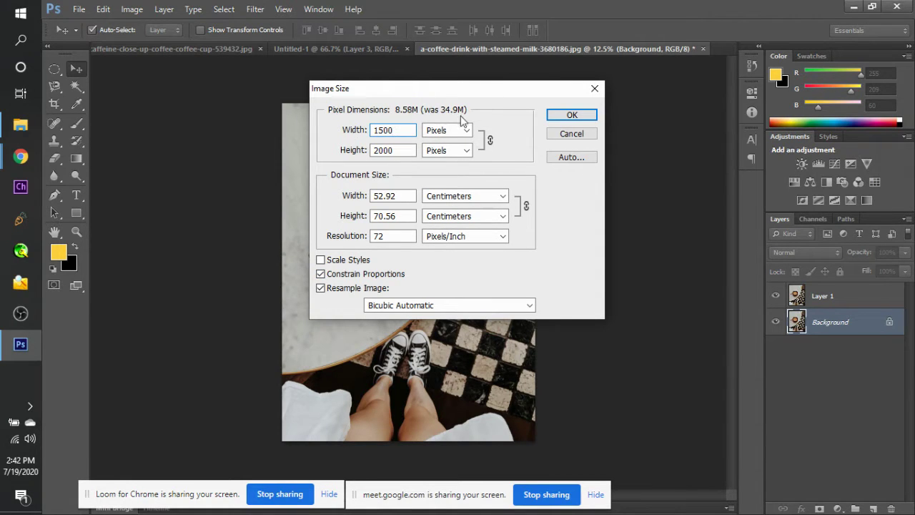
{"action": "left_click", "coordinate": [546, 116]}
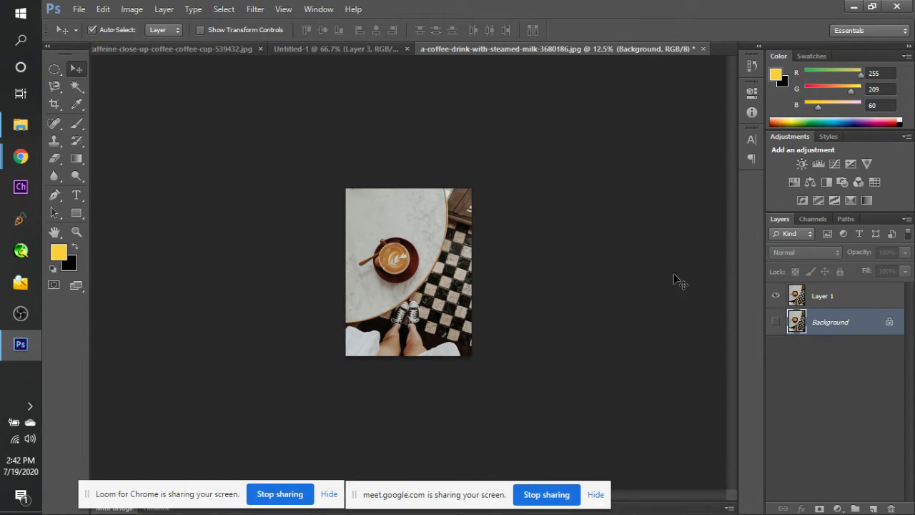
With the Background layer hidden, start a Color Range selection on Layer 1 with Fuzziness 0 and Invert turned off.
{"action": "left_click", "coordinate": [818, 299]}
{"action": "key", "text": "ctrl+plus"}
{"action": "key", "text": "ctrl+plus"}
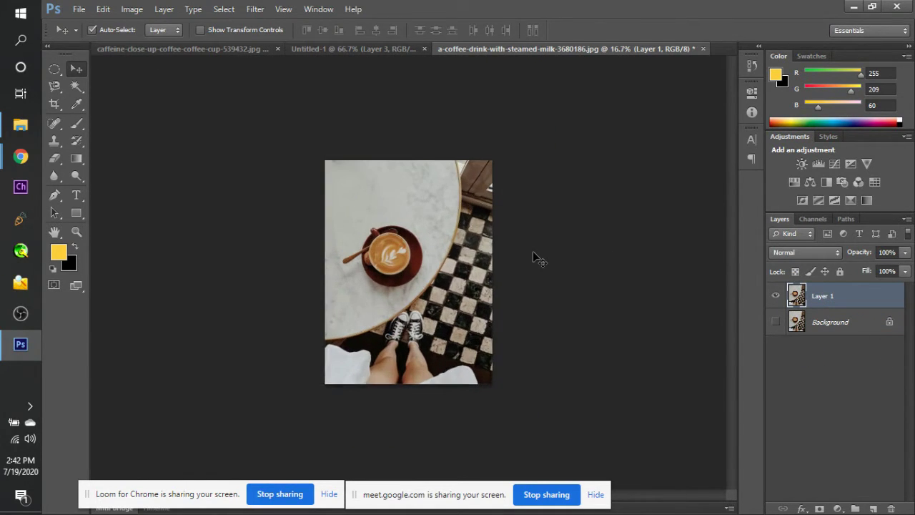
{"action": "key", "text": "ctrl+plus"}
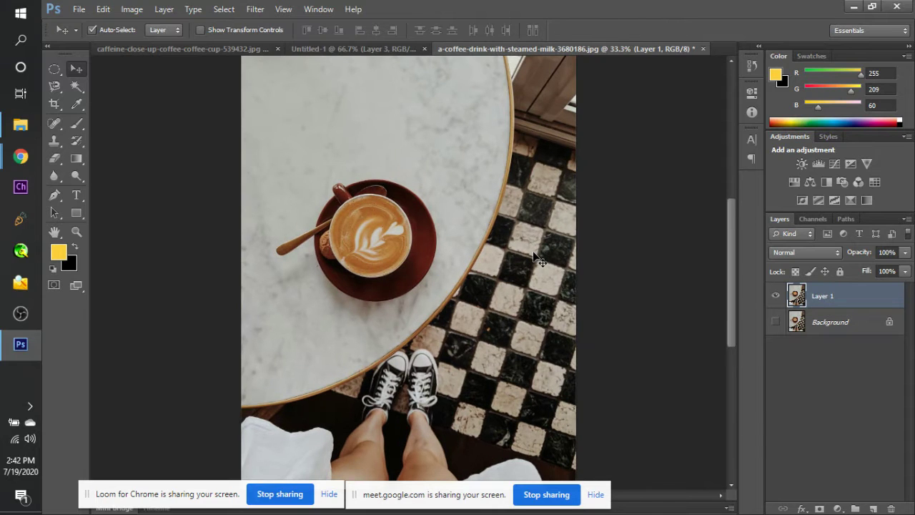
{"action": "key", "text": "ctrl+plus"}
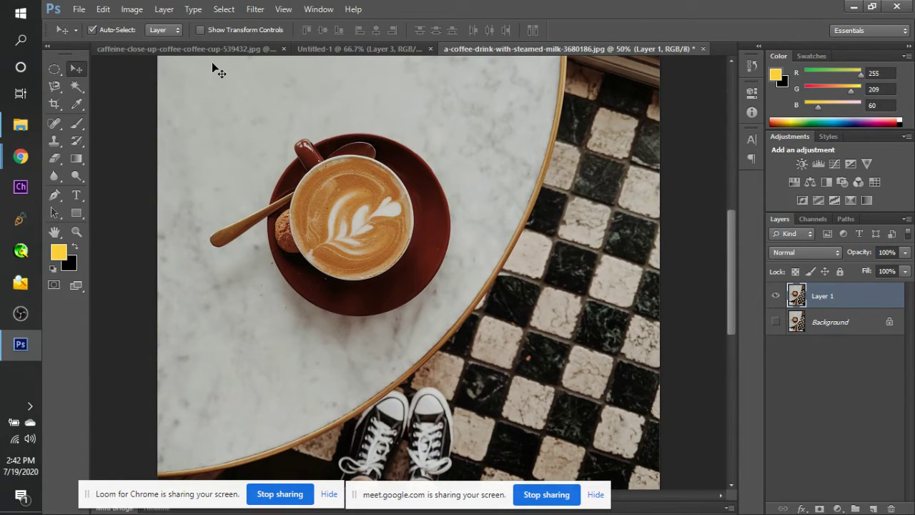
{"action": "left_click", "coordinate": [226, 9]}
{"action": "left_click", "coordinate": [276, 128]}
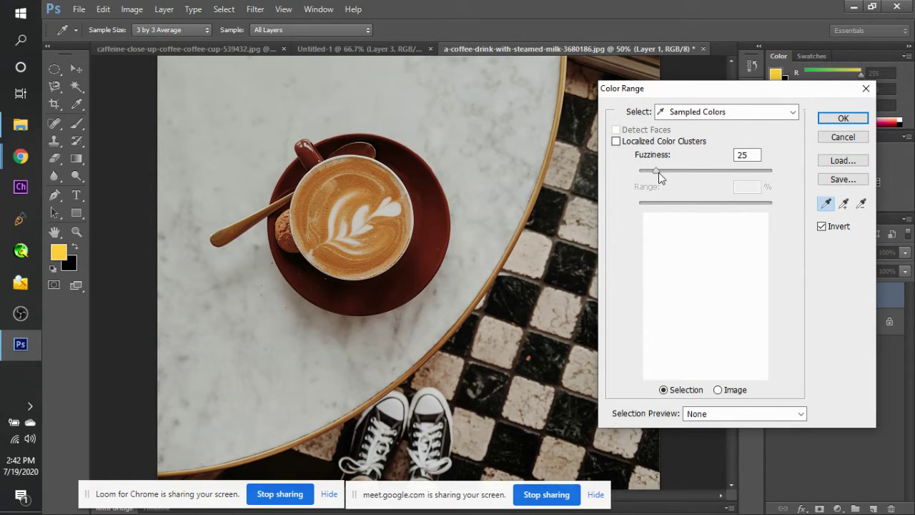
{"action": "left_click_drag", "start_coordinate": [658, 172], "coordinate": [557, 155]}
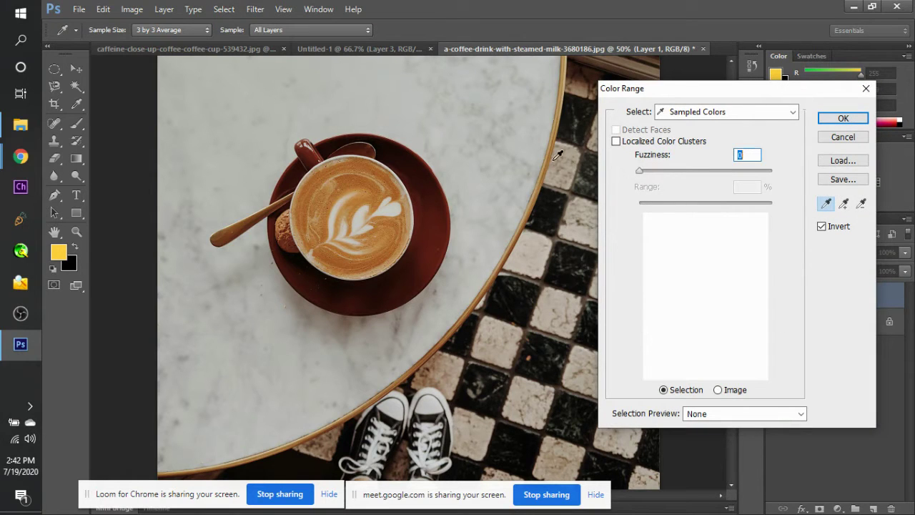
{"action": "left_click", "coordinate": [822, 227]}
Sample the marble tabletop's light and shaded tones, including the shadows around the saucer, into the Color Range selection.
{"action": "left_click", "coordinate": [453, 136]}
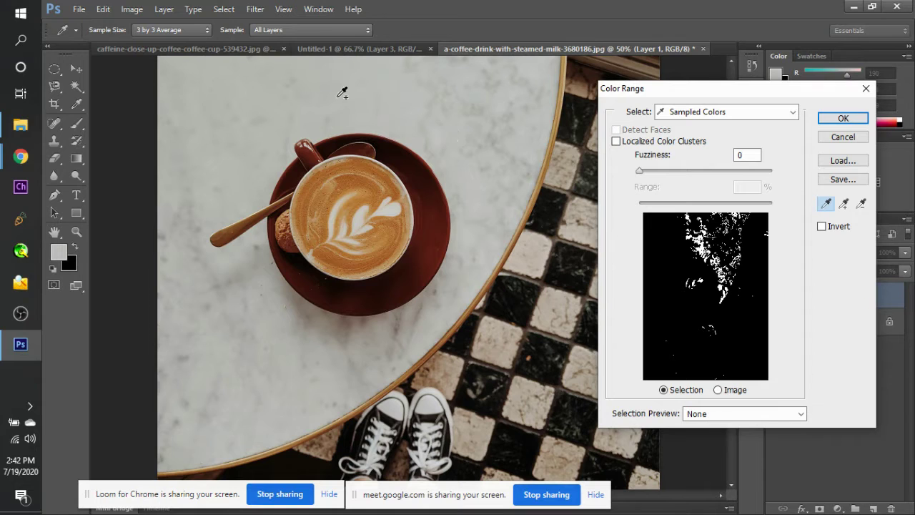
{"action": "mouse_move", "coordinate": [342, 93]}
{"action": "left_mouse_down"}
{"action": "mouse_move", "coordinate": [235, 114]}
{"action": "mouse_move", "coordinate": [259, 116]}
{"action": "mouse_move", "coordinate": [246, 161]}
{"action": "left_mouse_up"}
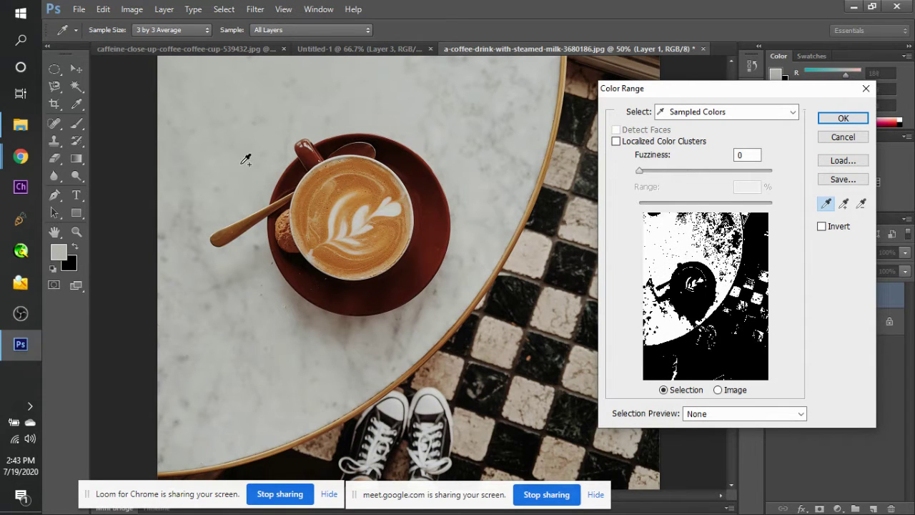
{"action": "mouse_move", "coordinate": [198, 208]}
{"action": "left_mouse_down"}
{"action": "mouse_move", "coordinate": [198, 241]}
{"action": "mouse_move", "coordinate": [237, 291]}
{"action": "mouse_move", "coordinate": [259, 255]}
{"action": "mouse_move", "coordinate": [256, 223]}
{"action": "left_mouse_up"}
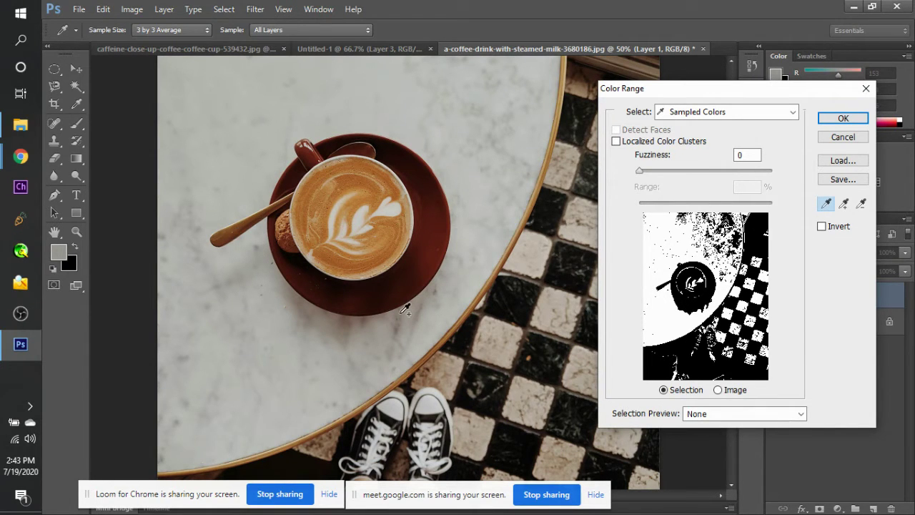
{"action": "left_click", "coordinate": [304, 313]}
{"action": "left_click", "coordinate": [334, 321]}
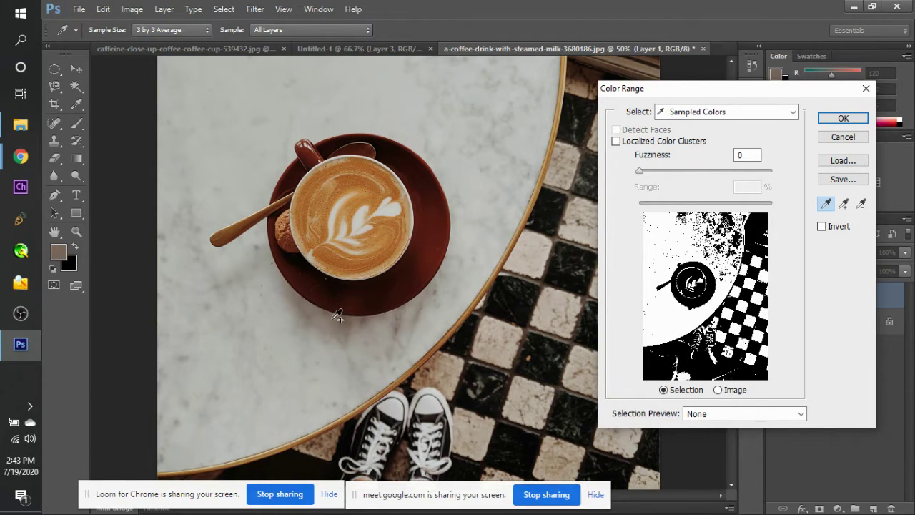
{"action": "left_click", "coordinate": [337, 318]}
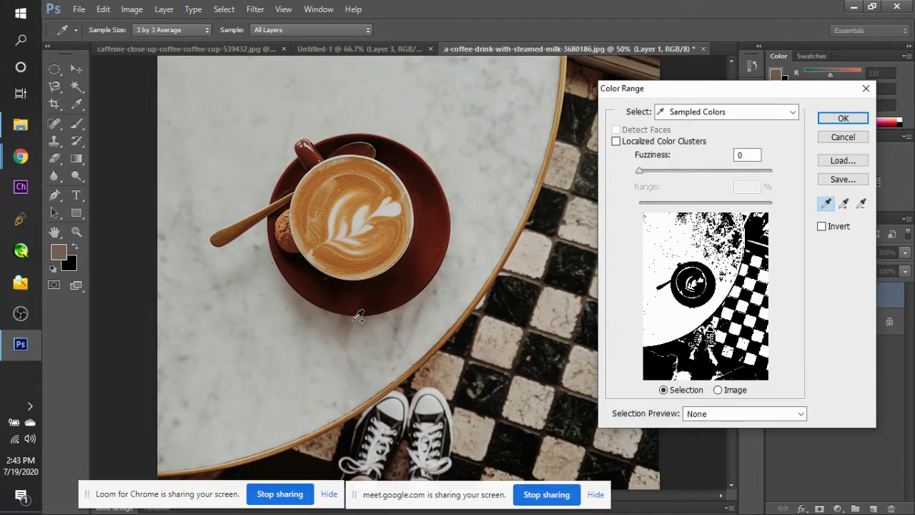
{"action": "left_click", "coordinate": [373, 318]}
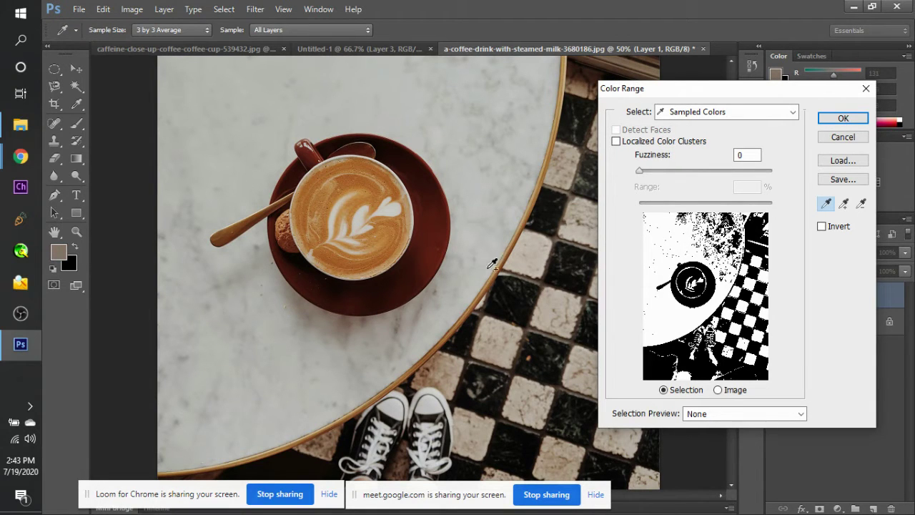
{"action": "left_click", "coordinate": [500, 193]}
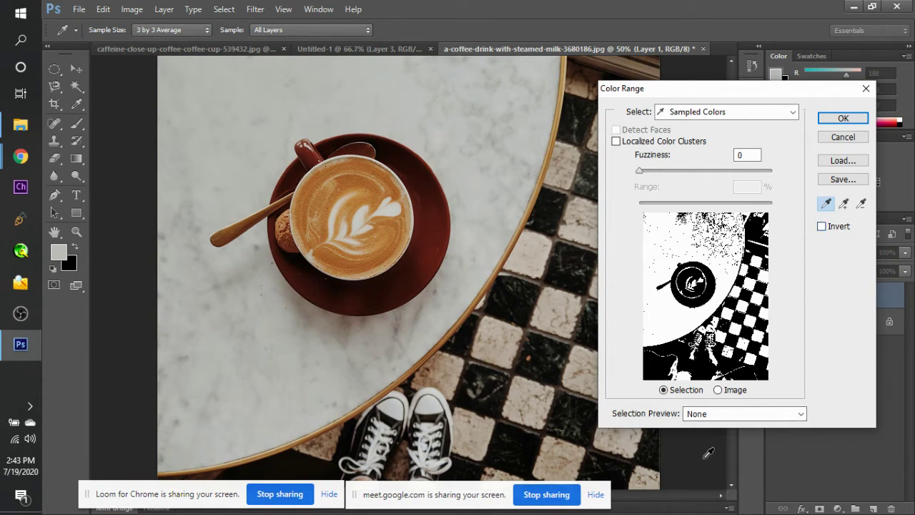
Set the selection preview to Black Matte and invert the Color Range selection.
{"action": "left_click", "coordinate": [707, 416]}
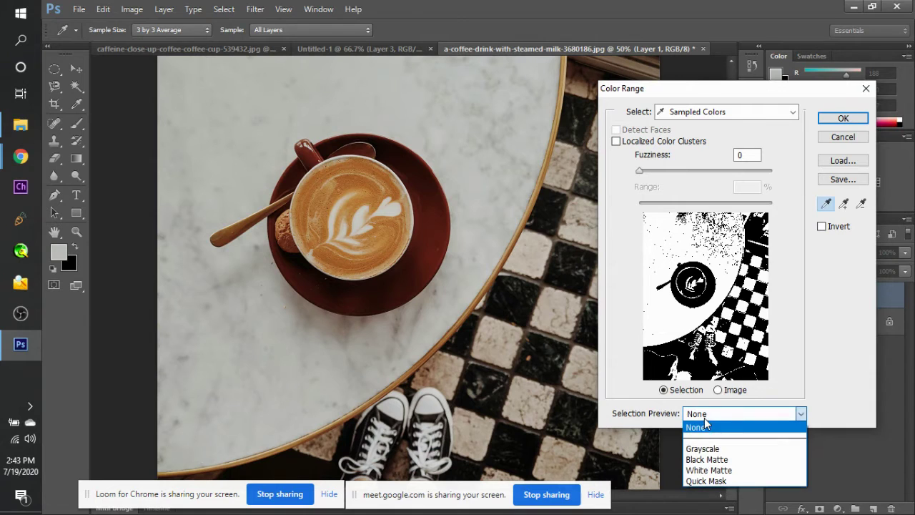
{"action": "left_click", "coordinate": [706, 460]}
{"action": "left_click", "coordinate": [821, 227]}
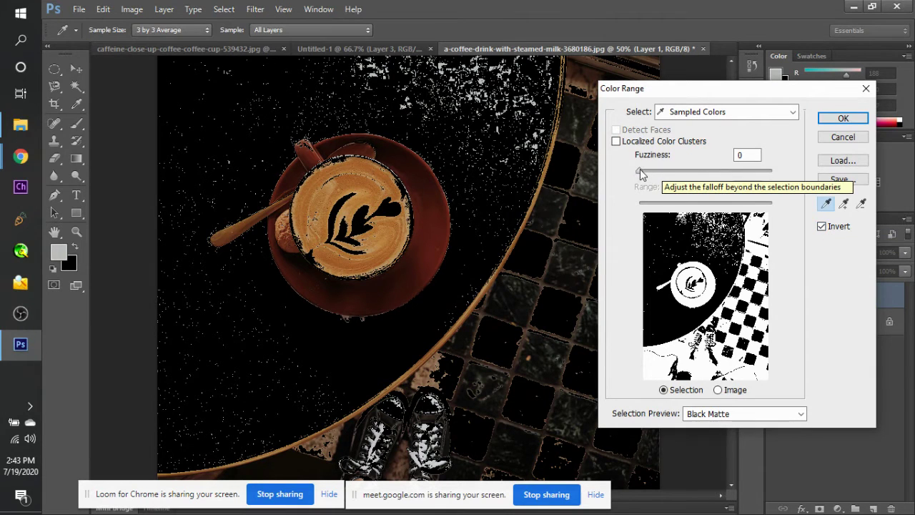
Set the Color Range fuzziness to 20 and mask Layer 1 with the resulting selection.
{"action": "left_click_drag", "start_coordinate": [639, 170], "coordinate": [662, 171]}
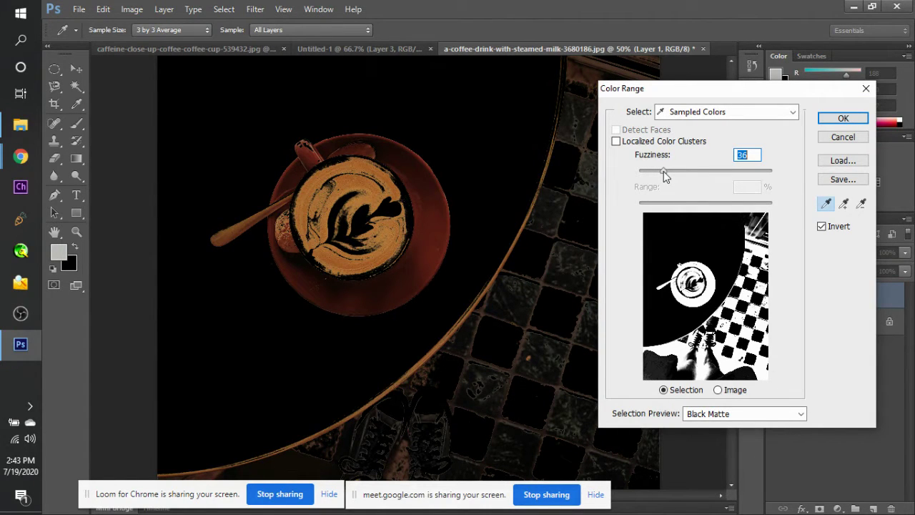
{"action": "left_click_drag", "start_coordinate": [663, 170], "coordinate": [659, 172]}
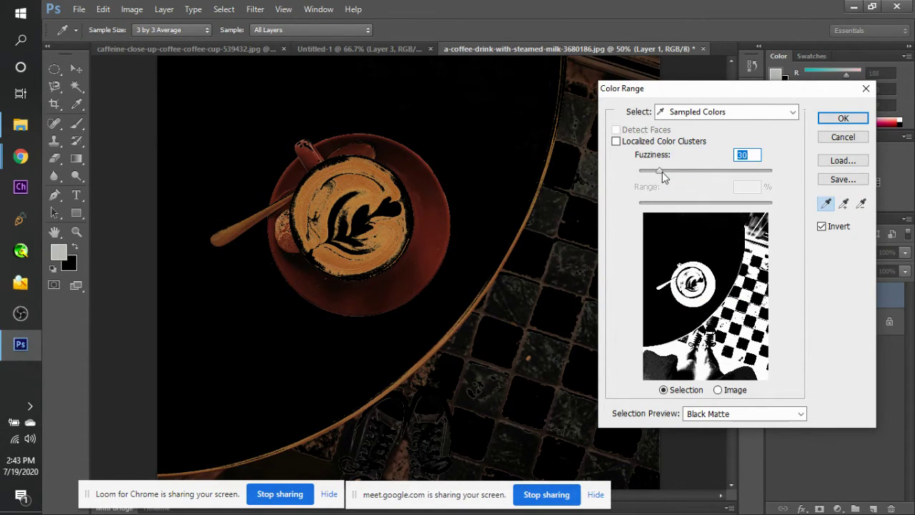
{"action": "left_click_drag", "start_coordinate": [662, 172], "coordinate": [650, 171]}
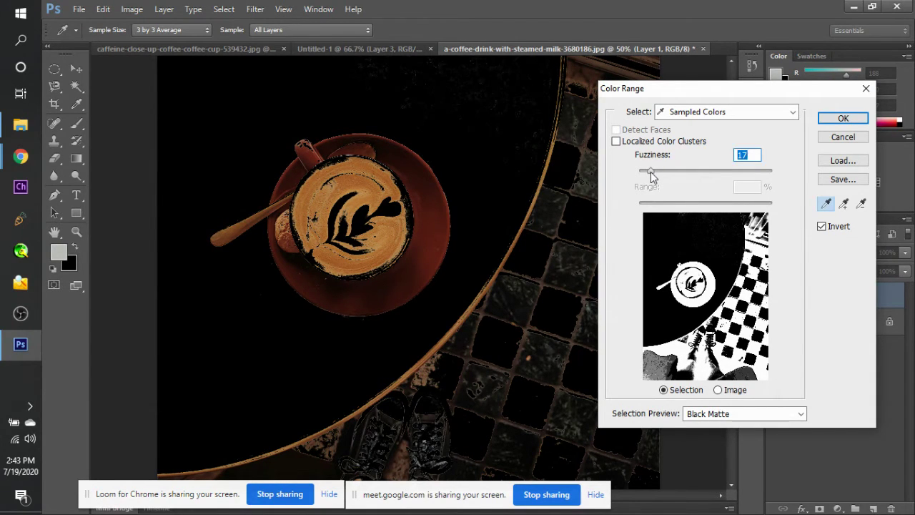
{"action": "type", "text": "20"}
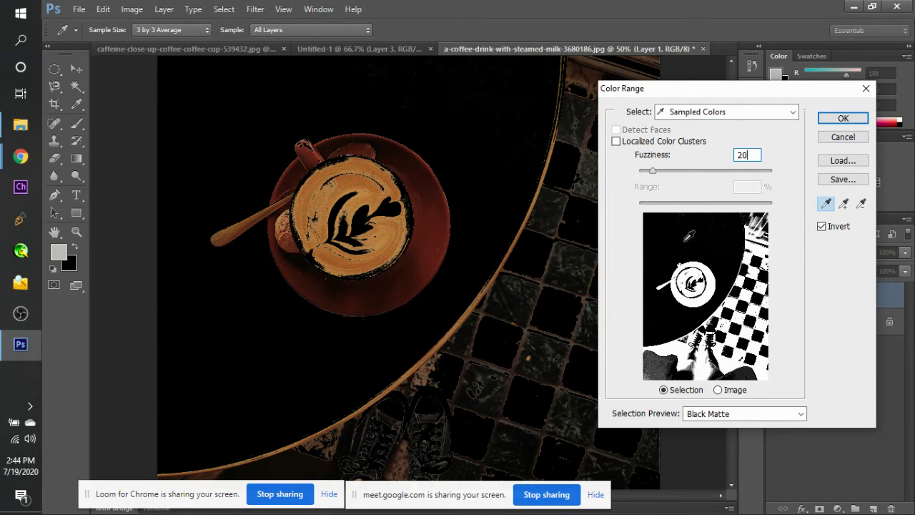
{"action": "left_click", "coordinate": [842, 119]}
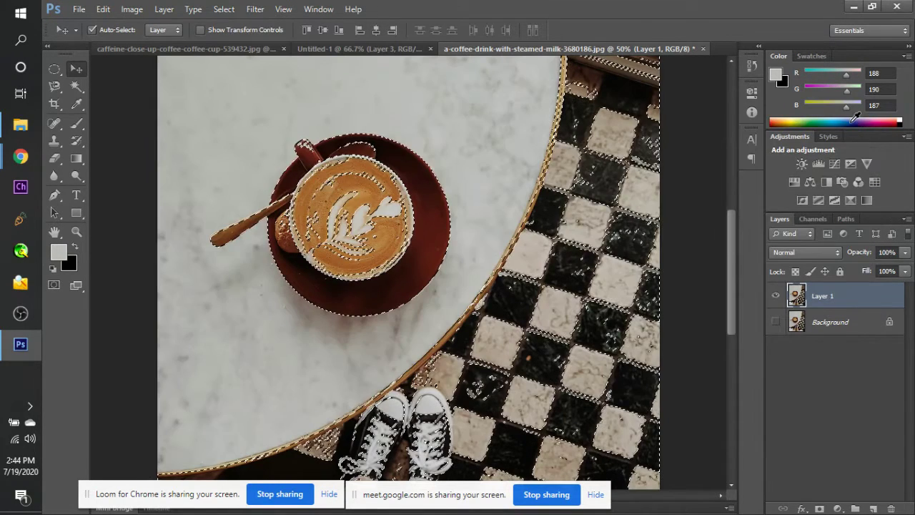
{"action": "left_click", "coordinate": [819, 508]}
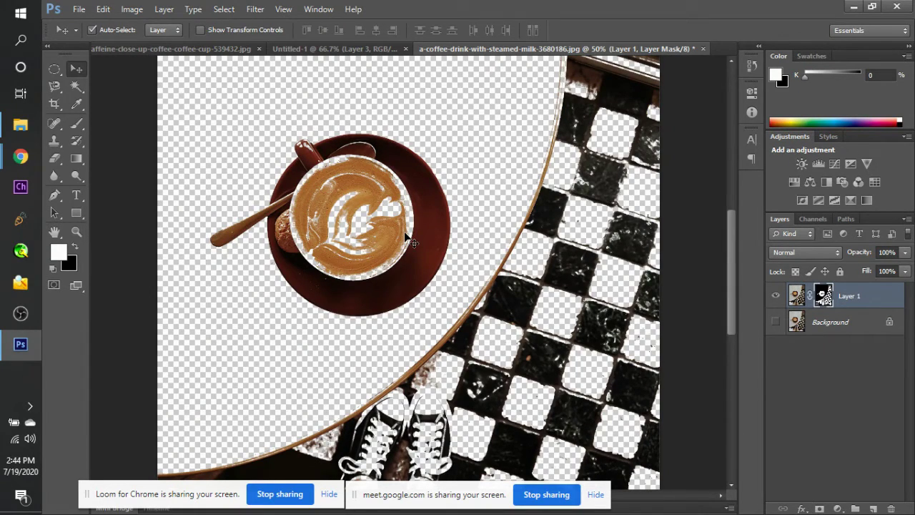
Paint white on Layer 1's mask with a 250 px brush at 100% hardness to restore the coffee and cup rim.
{"action": "key", "text": "b"}
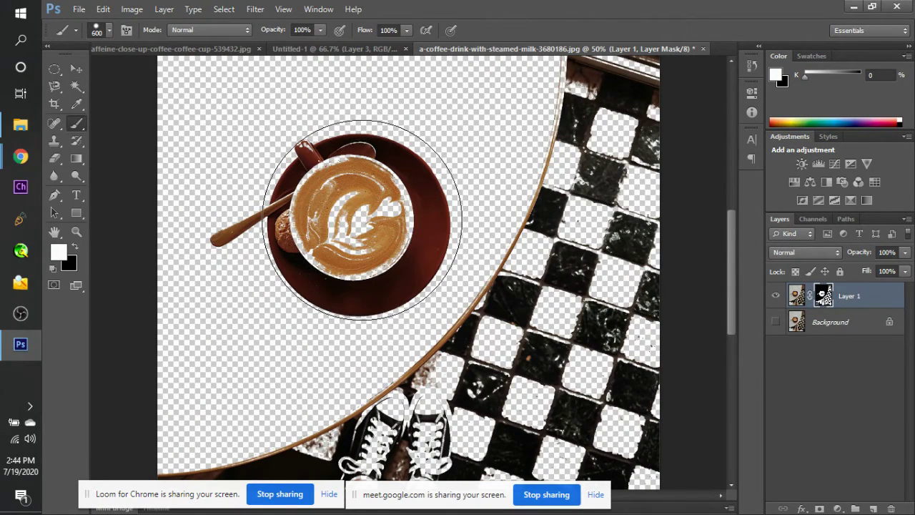
{"action": "key", "text": "bracketleft"}
{"action": "key", "text": "bracketleft"}
{"action": "key", "text": "bracketleft"}
{"action": "key", "text": "bracketleft"}
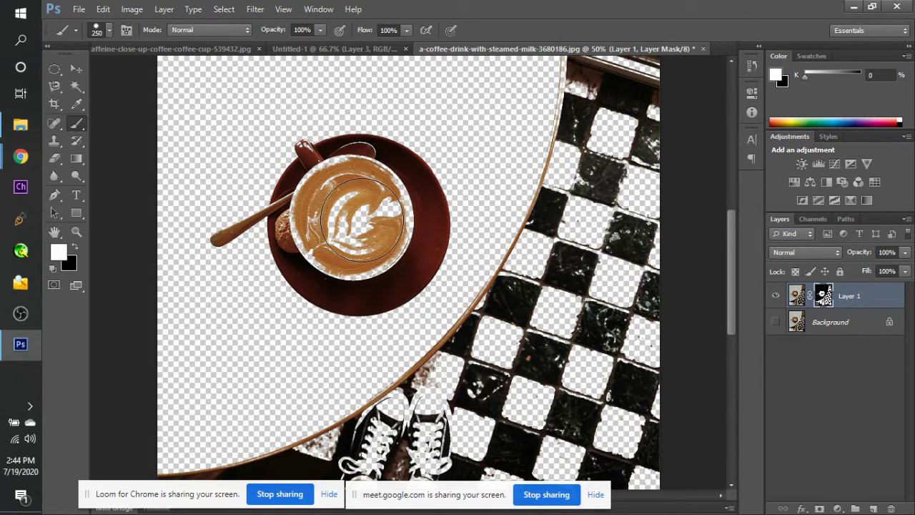
{"action": "mouse_move", "coordinate": [363, 218]}
{"action": "left_mouse_down"}
{"action": "mouse_move", "coordinate": [352, 230]}
{"action": "mouse_move", "coordinate": [366, 212]}
{"action": "mouse_move", "coordinate": [379, 223]}
{"action": "left_mouse_up"}
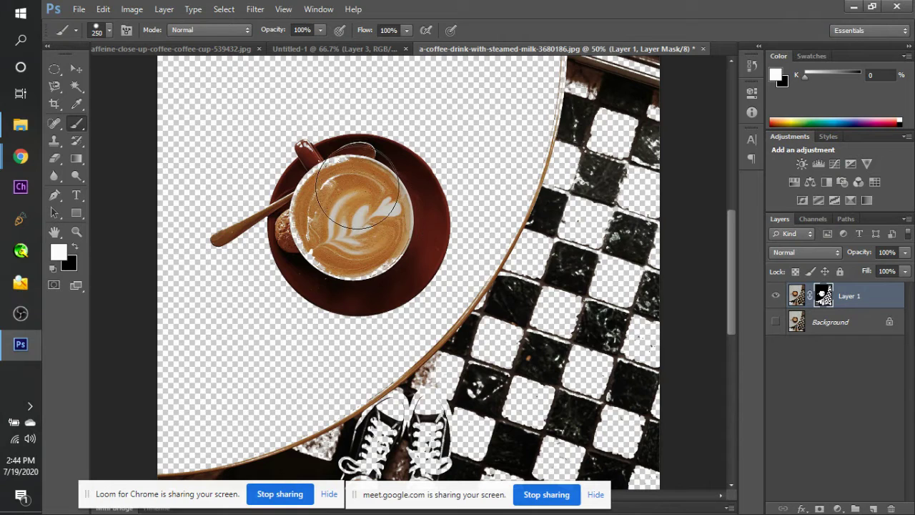
{"action": "right_click", "coordinate": [337, 201]}
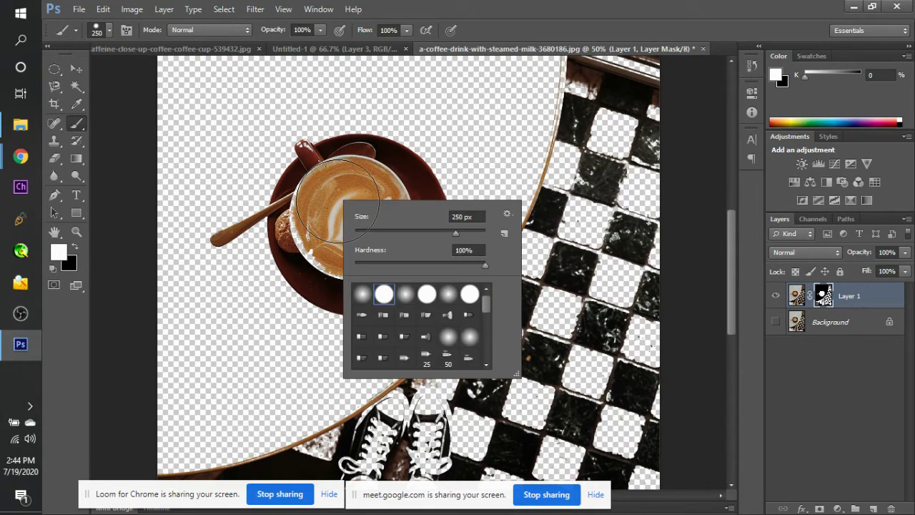
{"action": "left_click", "coordinate": [337, 201]}
{"action": "mouse_move", "coordinate": [337, 202]}
{"action": "left_mouse_down"}
{"action": "mouse_move", "coordinate": [321, 238]}
{"action": "mouse_move", "coordinate": [371, 257]}
{"action": "mouse_move", "coordinate": [385, 241]}
{"action": "mouse_move", "coordinate": [385, 213]}
{"action": "mouse_move", "coordinate": [356, 178]}
{"action": "left_mouse_up"}
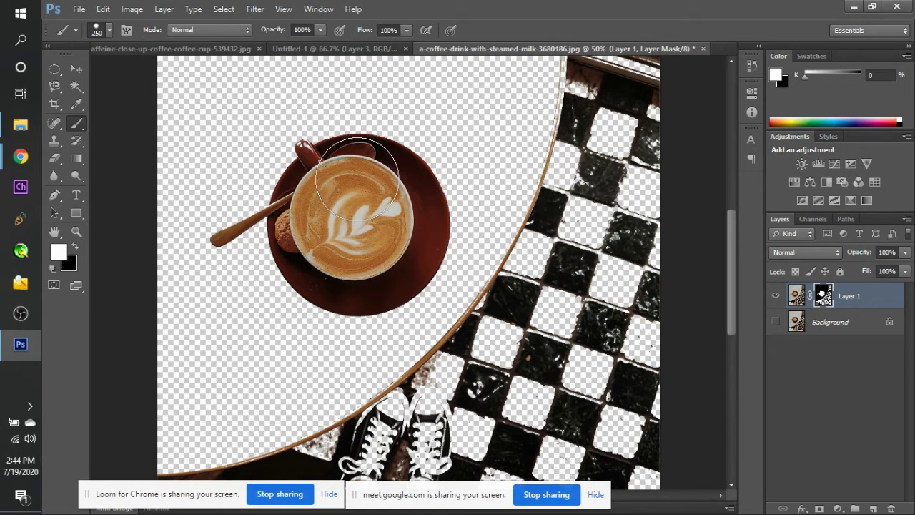
Display Layer 1's mask on its own, with the brush reduced to 90 px, and examine the handle and spoon edges.
{"action": "key", "text": "bracketleft"}
{"action": "key", "text": "bracketleft"}
{"action": "key", "text": "bracketleft"}
{"action": "key", "text": "bracketleft"}
{"action": "key", "text": "bracketleft"}
{"action": "key", "text": "bracketleft"}
{"action": "left_click", "coordinate": [823, 298], "text": "alt"}
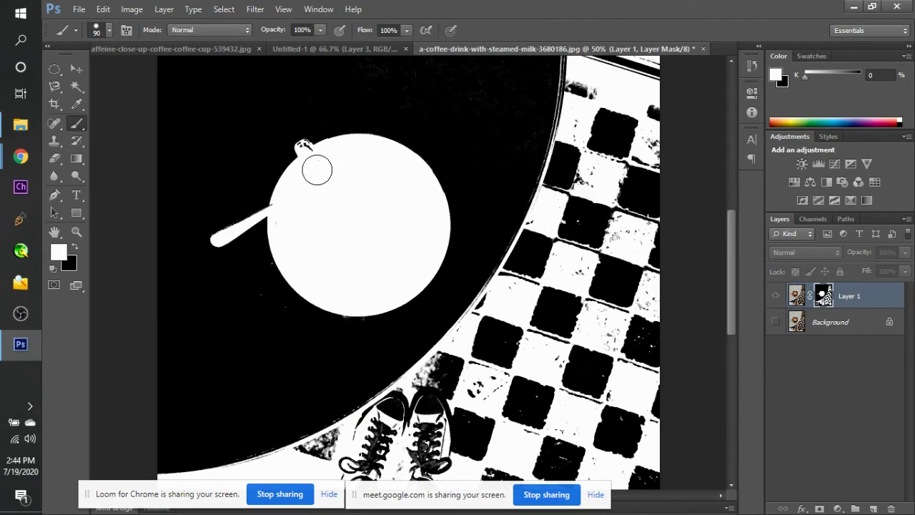
{"action": "key", "text": "ctrl+plus"}
{"action": "key", "text": "ctrl+plus"}
{"action": "key", "text": "ctrl+plus"}
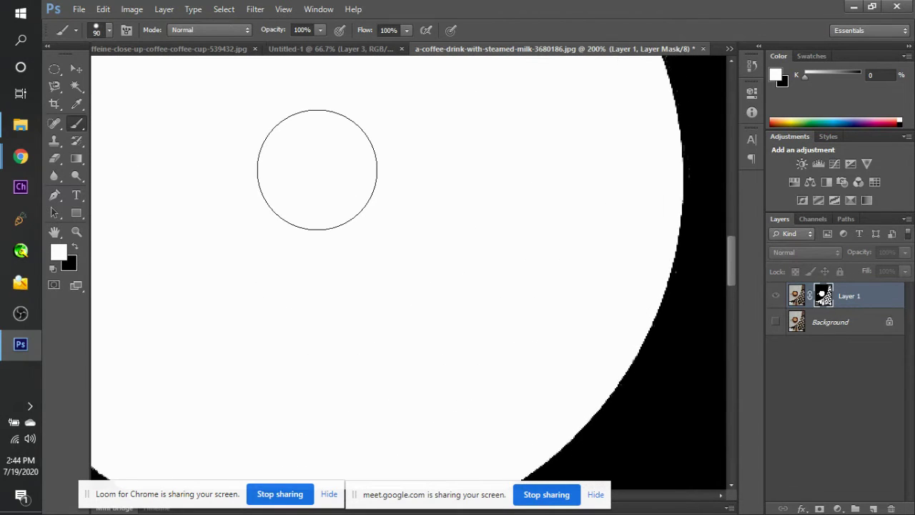
{"action": "scroll", "coordinate": [316, 169], "scroll_direction": "left", "scroll_amount": 5}
{"action": "scroll", "coordinate": [317, 170], "scroll_direction": "right", "scroll_amount": 6}
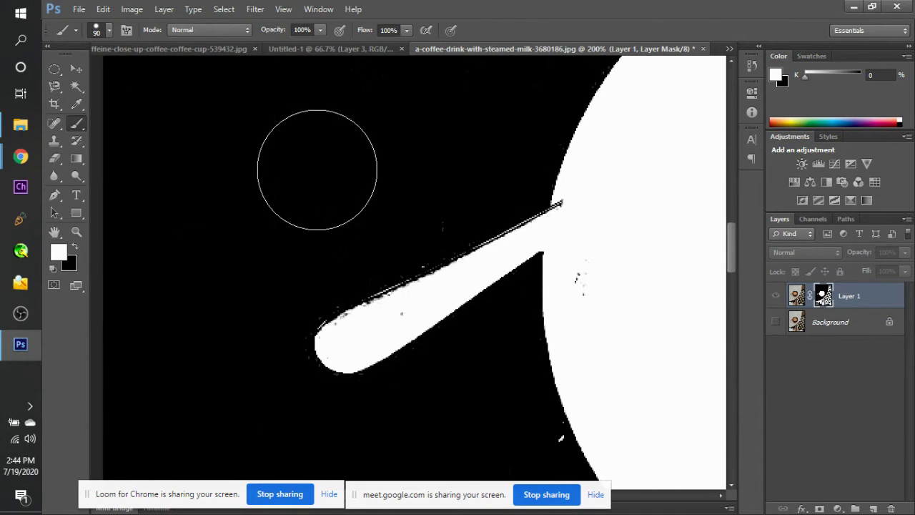
{"action": "scroll", "coordinate": [587, 245], "scroll_direction": "right", "scroll_amount": 3}
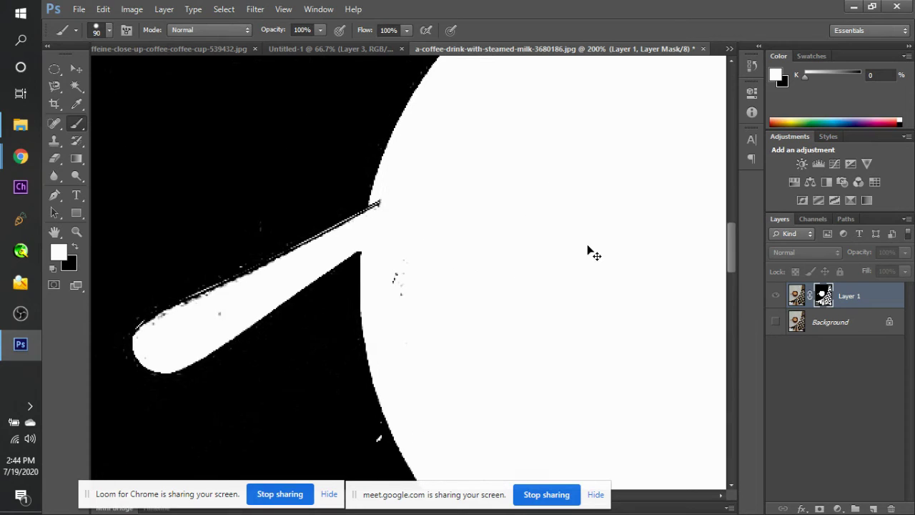
{"action": "key", "text": "ctrl+minus"}
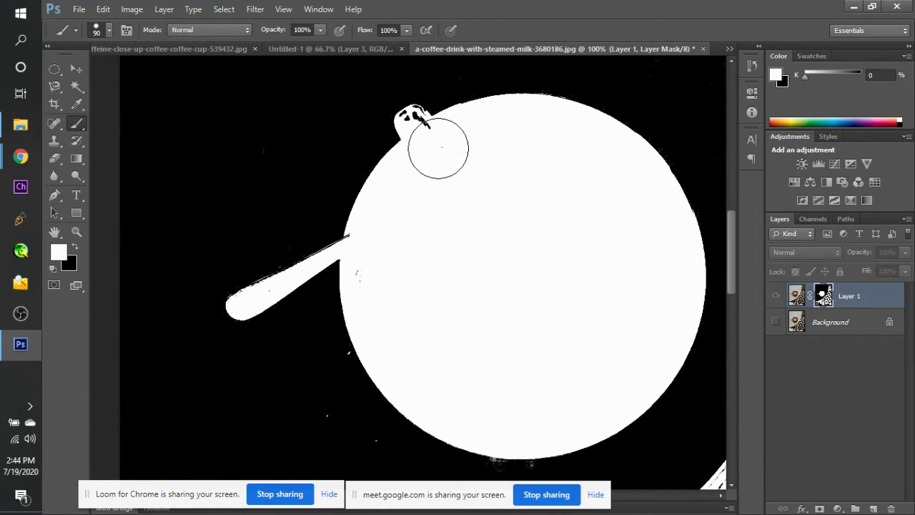
Paint the black specks in the cup handle white on the mask with a 45 px brush.
{"action": "key", "text": "bracketleft"}
{"action": "key", "text": "bracketleft"}
{"action": "key", "text": "bracketleft"}
{"action": "key", "text": "bracketleft"}
{"action": "key", "text": "bracketleft"}
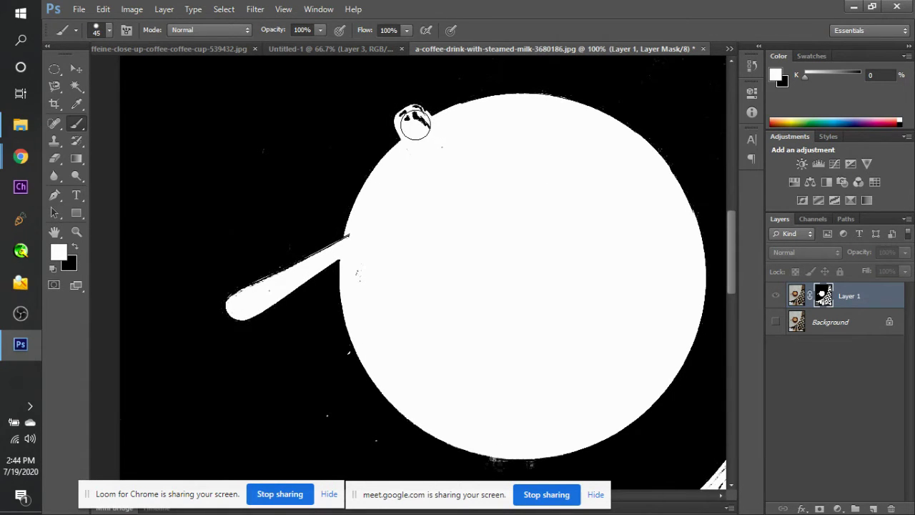
{"action": "mouse_move", "coordinate": [414, 126]}
{"action": "left_mouse_down"}
{"action": "mouse_move", "coordinate": [434, 140]}
{"action": "mouse_move", "coordinate": [415, 121]}
{"action": "left_mouse_up"}
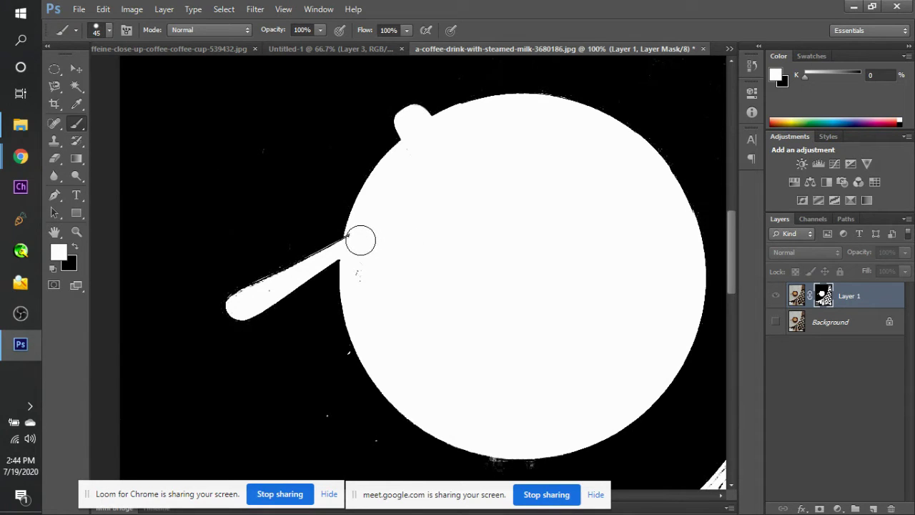
Clean up the spoon handle's upper edge in white with a 25 px brush and return to the normal layer view.
{"action": "left_click", "coordinate": [359, 239]}
{"action": "key", "text": "bracketleft"}
{"action": "key", "text": "bracketleft"}
{"action": "left_click", "coordinate": [777, 303]}
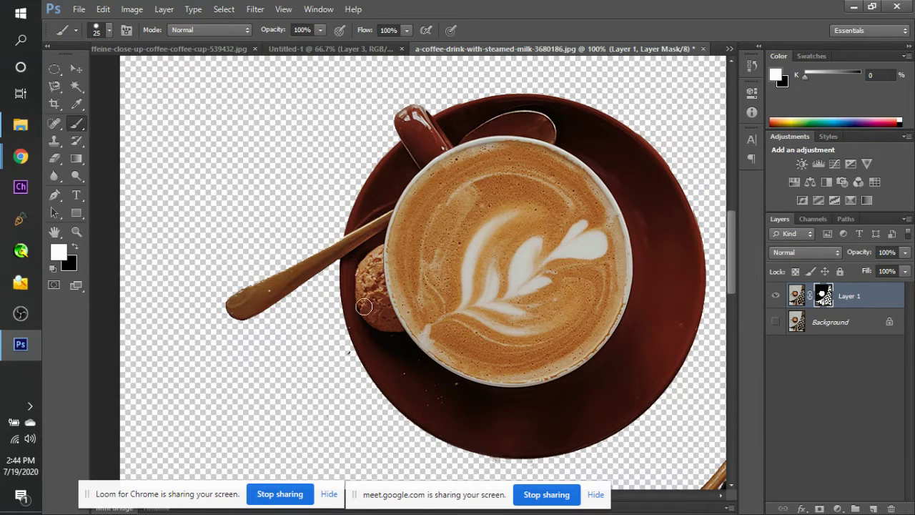
Toggle the visibility of Background and Layer 1 to compare the cutout with the original photo.
{"action": "left_click", "coordinate": [777, 321]}
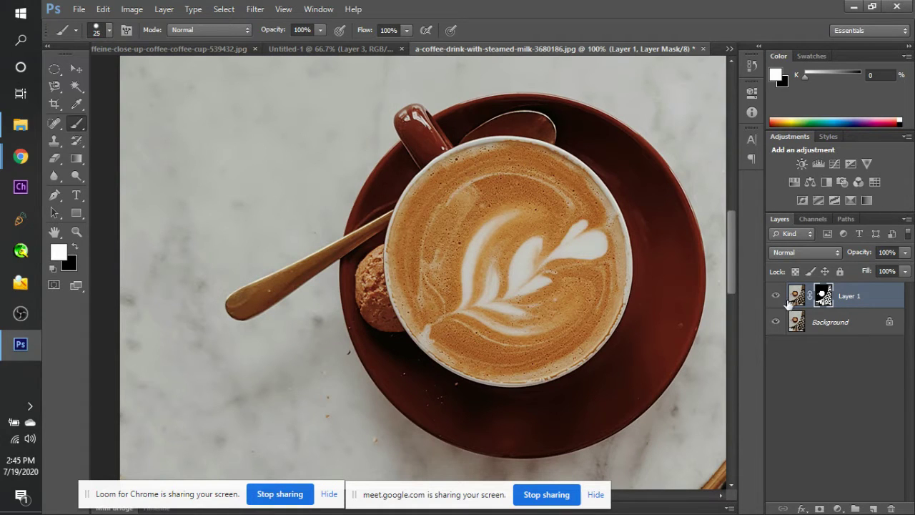
{"action": "left_click", "coordinate": [776, 322]}
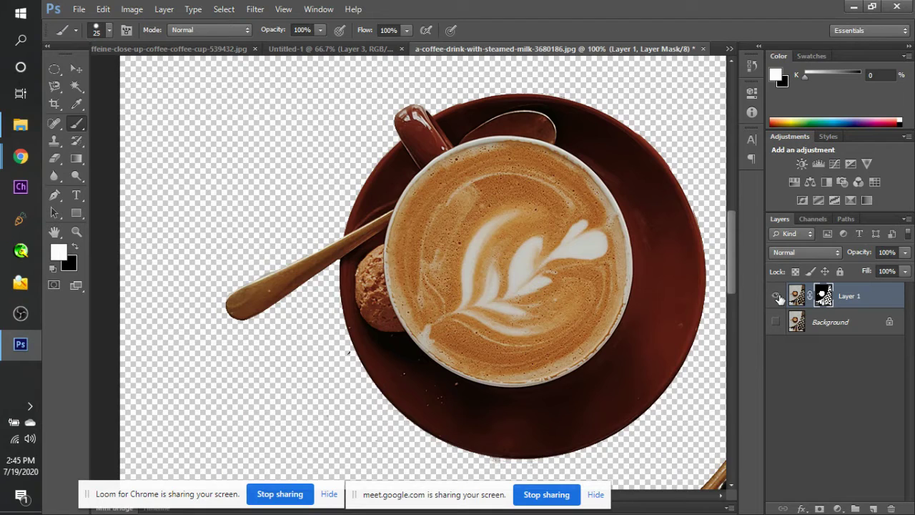
{"action": "left_click", "coordinate": [776, 296]}
{"action": "left_click", "coordinate": [776, 296]}
Display Layer 1's mask, make black the foreground color, and select the white cup-and-saucer shape with the Magic Wand.
{"action": "left_click", "coordinate": [823, 298], "text": "alt"}
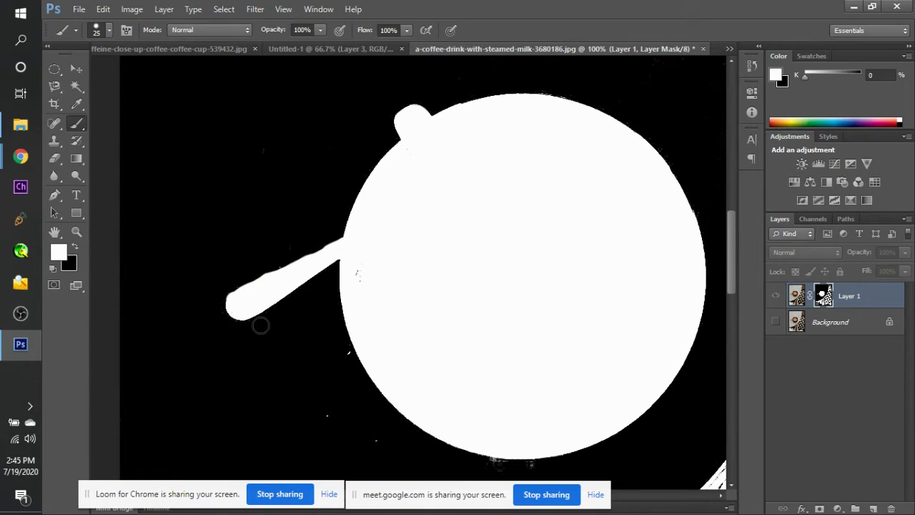
{"action": "key", "text": "x"}
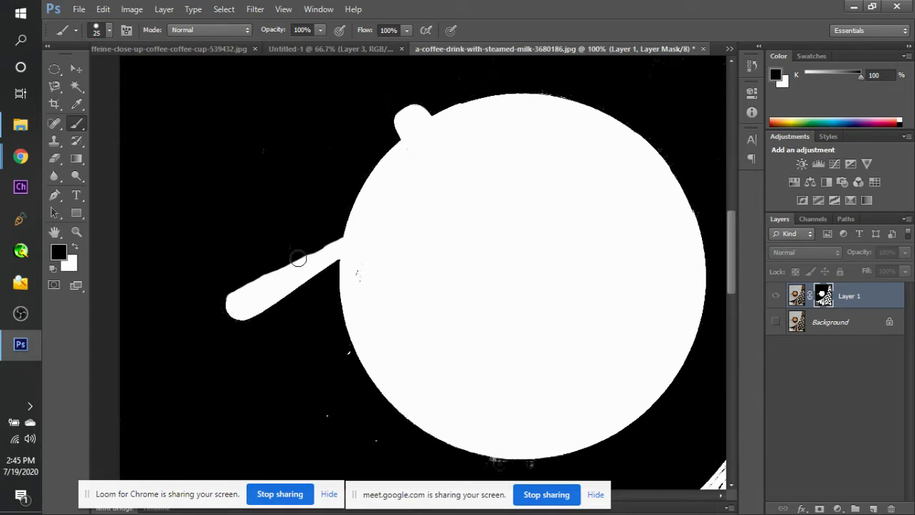
{"action": "key", "text": "ctrl+minus"}
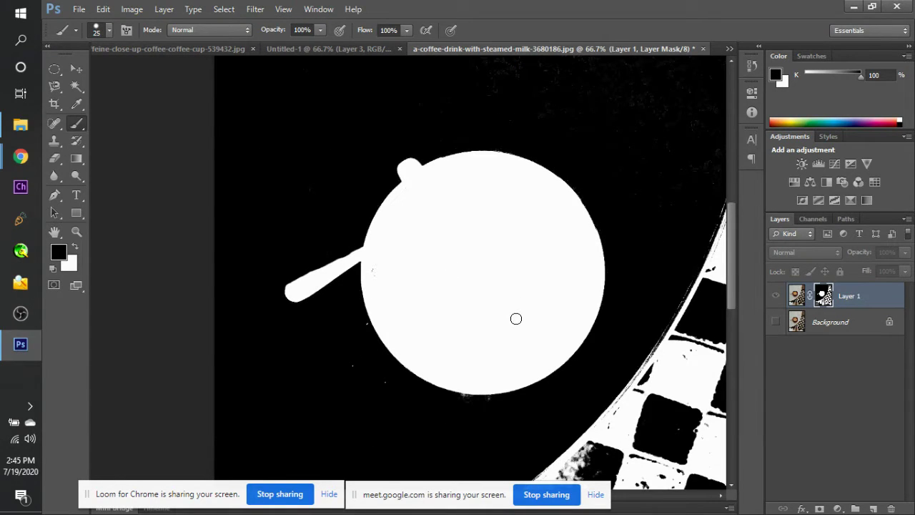
{"action": "key", "text": "w"}
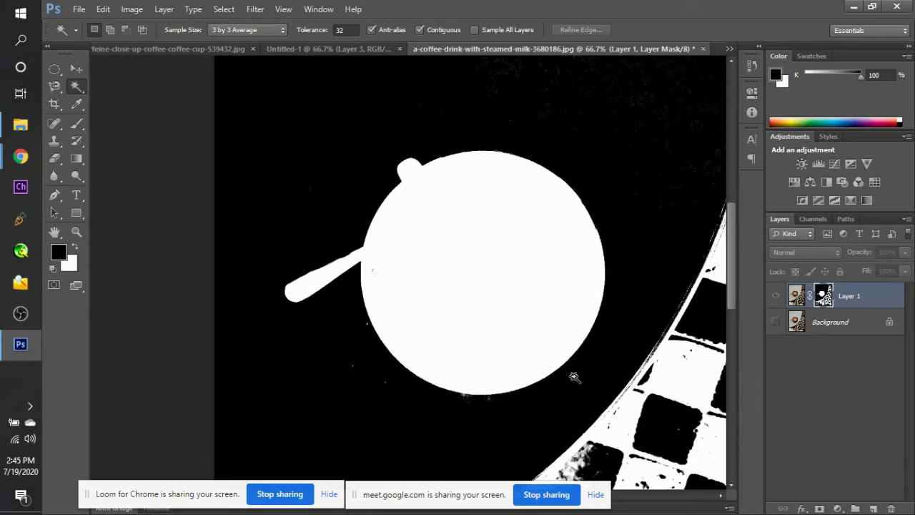
{"action": "left_click", "coordinate": [493, 288]}
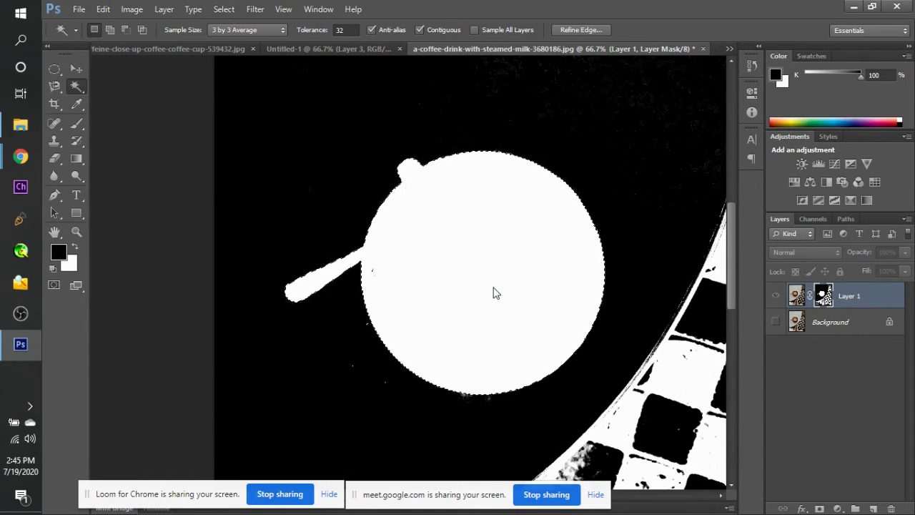
Invert the selection and fill the mask with black everywhere outside the cup, saucer and spoon.
{"action": "key", "text": "ctrl+minus"}
{"action": "key", "text": "ctrl+minus"}
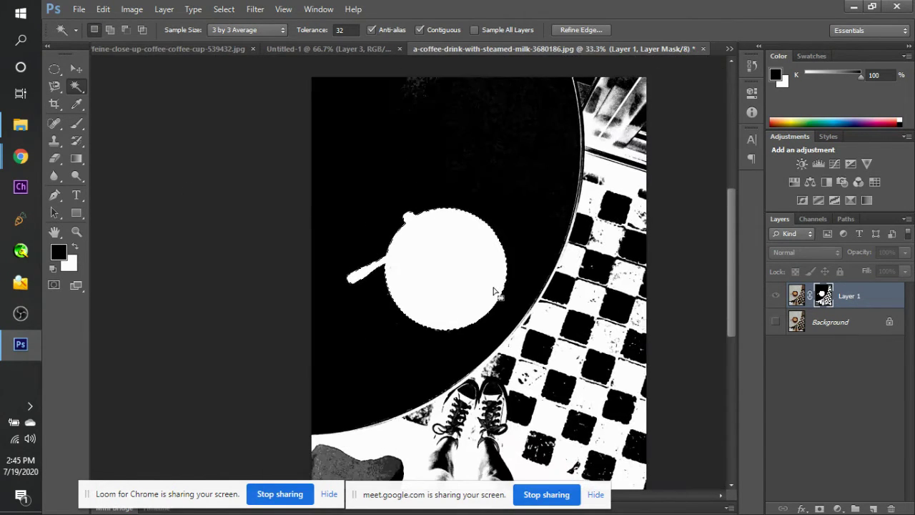
{"action": "key", "text": "ctrl+minus"}
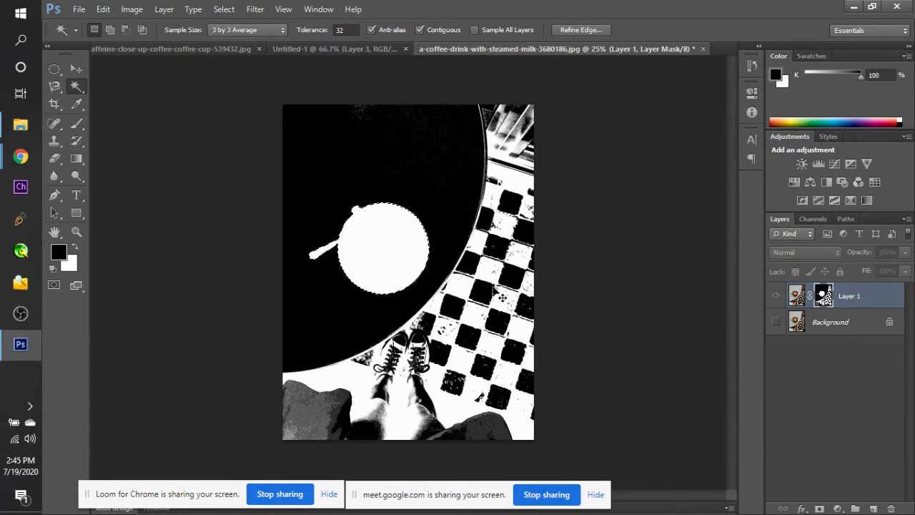
{"action": "key", "text": "ctrl+plus"}
{"action": "key", "text": "ctrl+plus"}
{"action": "key", "text": "ctrl+plus"}
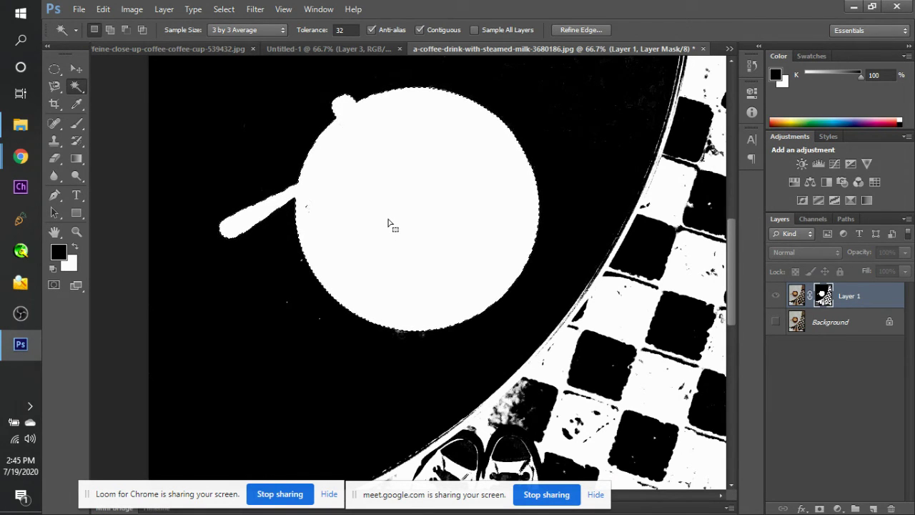
{"action": "key", "text": "v"}
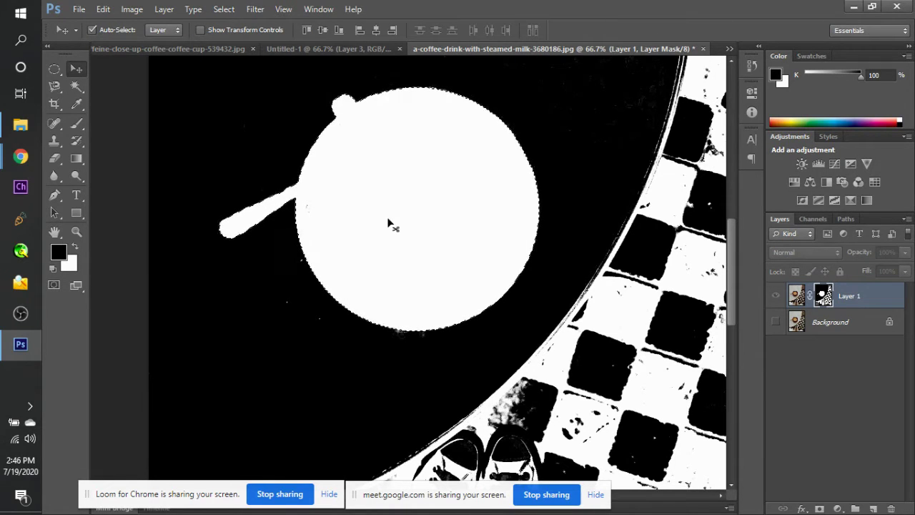
{"action": "key", "text": "ctrl+shift+i"}
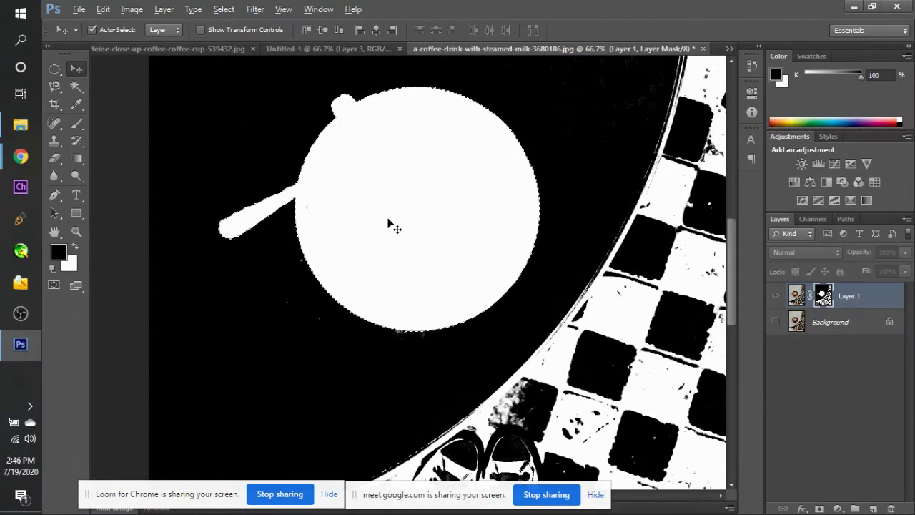
{"action": "key", "text": "alt"}
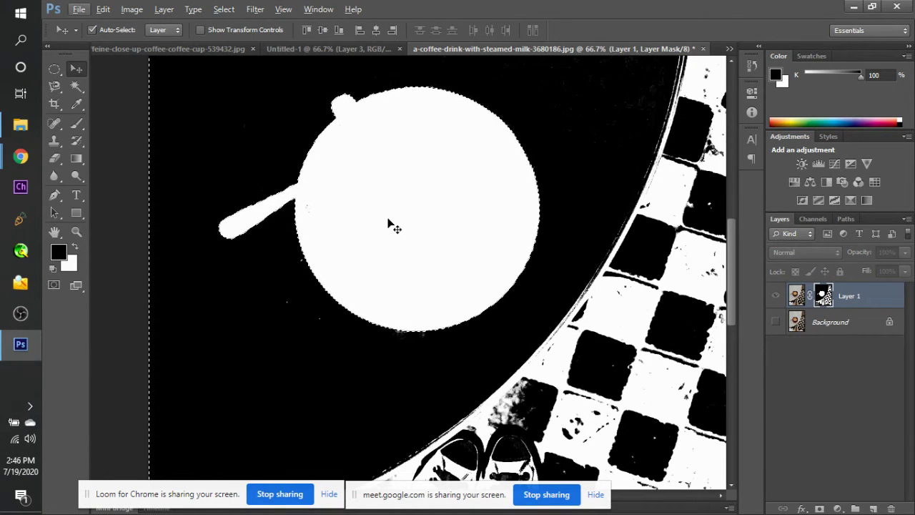
{"action": "key", "text": "Delete"}
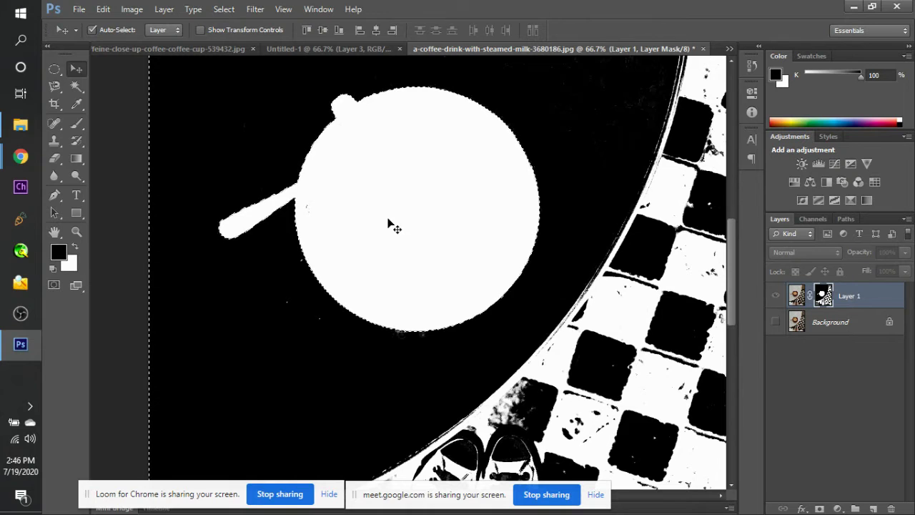
Leave the mask view and move the isolated cup slightly upward on the canvas.
{"action": "key", "text": "ctrl+0"}
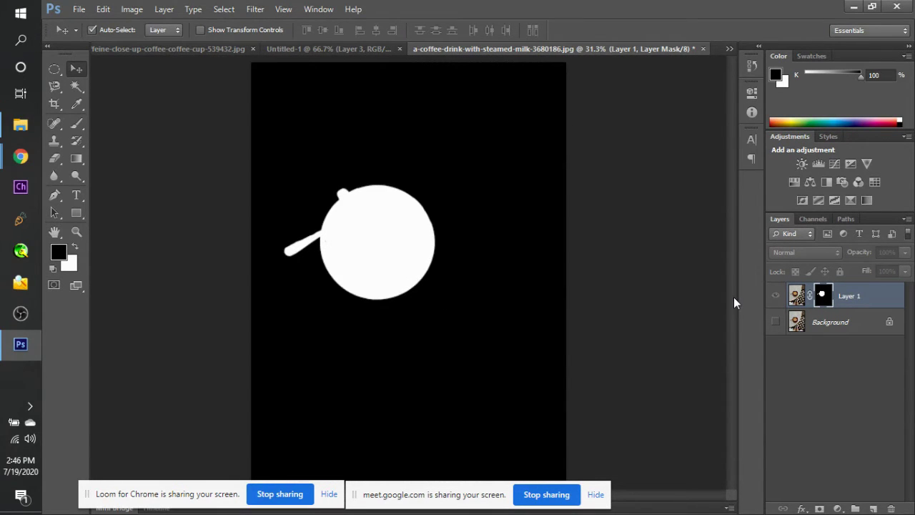
{"action": "left_click", "coordinate": [775, 299]}
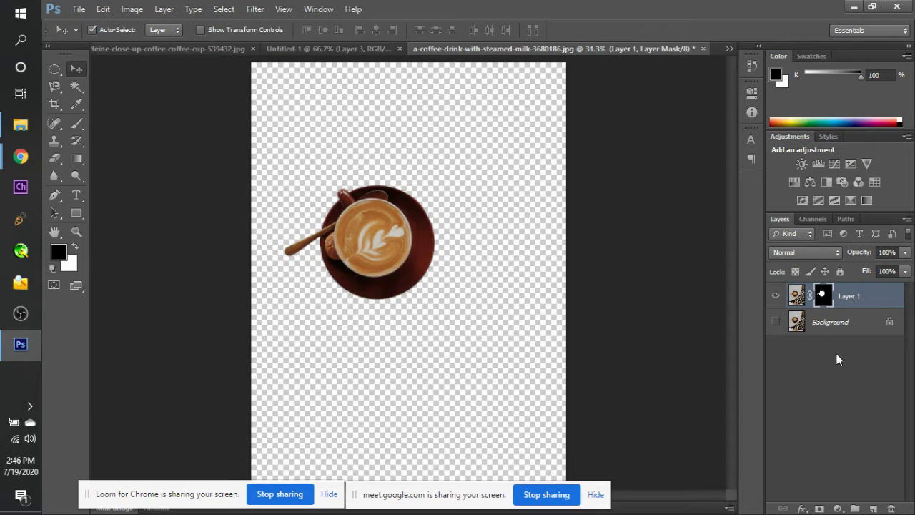
{"action": "left_click_drag", "start_coordinate": [422, 215], "coordinate": [414, 159]}
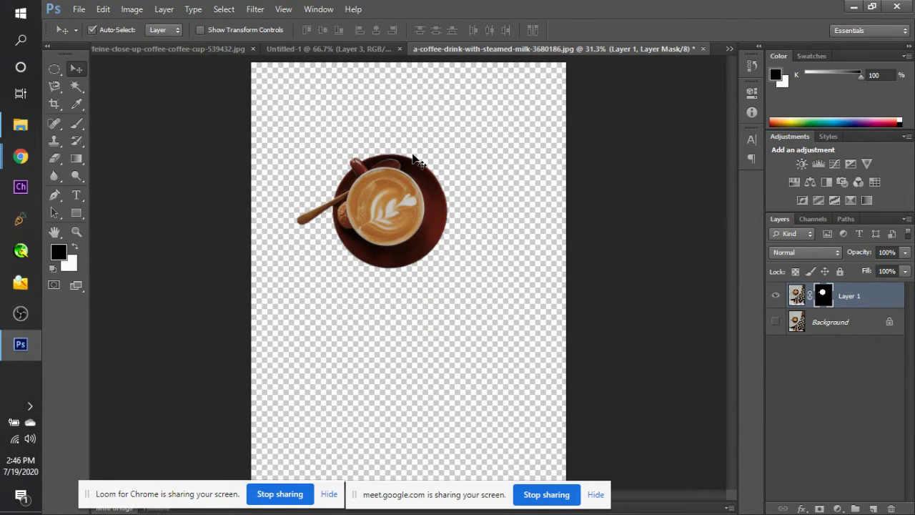
Switch to Google Meet to check the class chat and return to Photoshop.
{"action": "key", "text": "alt+Tab"}
{"action": "key", "text": "alt+Tab"}
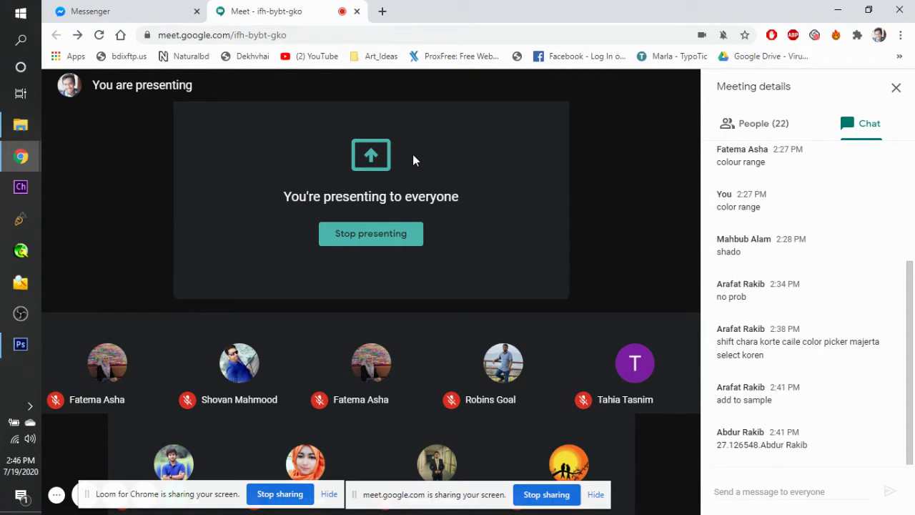
{"action": "key", "text": "alt+Tab"}
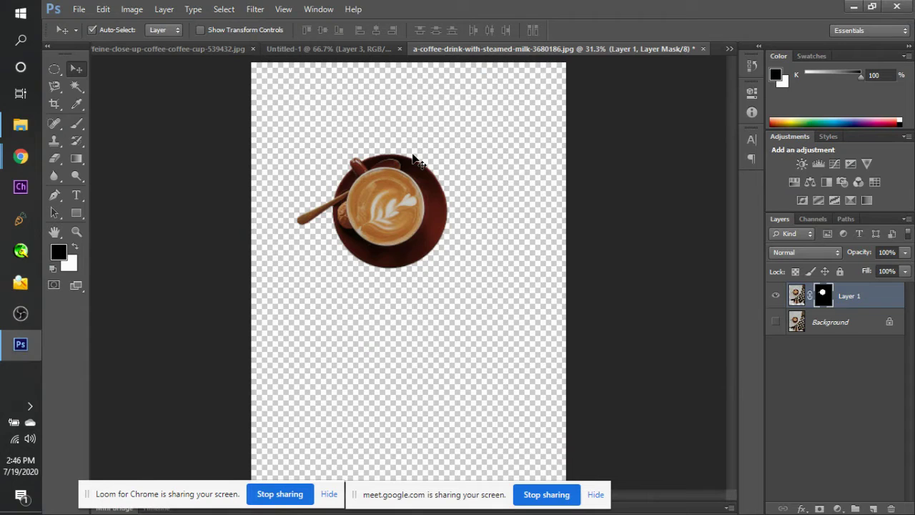
Try moving the isolated cup toward the canvas centre, undo the cup moves, and clear the selection.
{"action": "left_click_drag", "start_coordinate": [396, 199], "coordinate": [439, 245]}
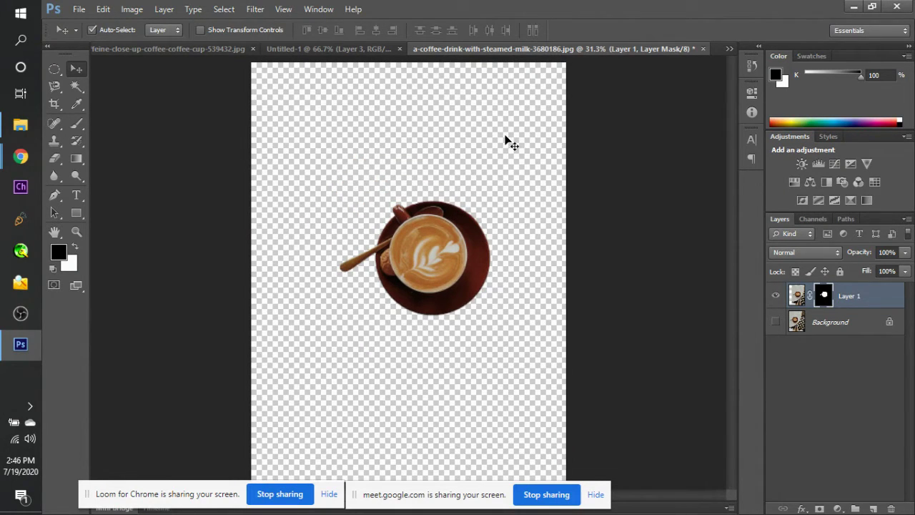
{"action": "key", "text": "ctrl+alt+z"}
{"action": "key", "text": "ctrl+alt+z"}
{"action": "key", "text": "ctrl+alt+z"}
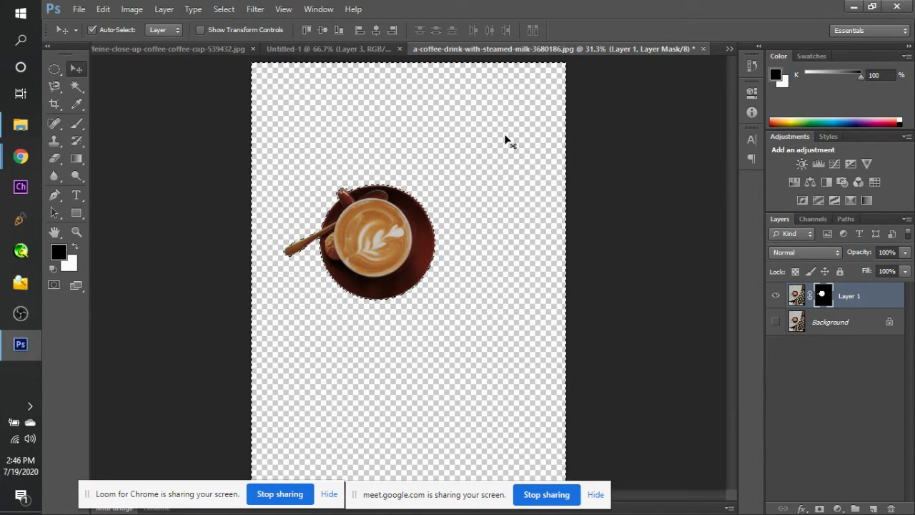
{"action": "key", "text": "ctrl+d"}
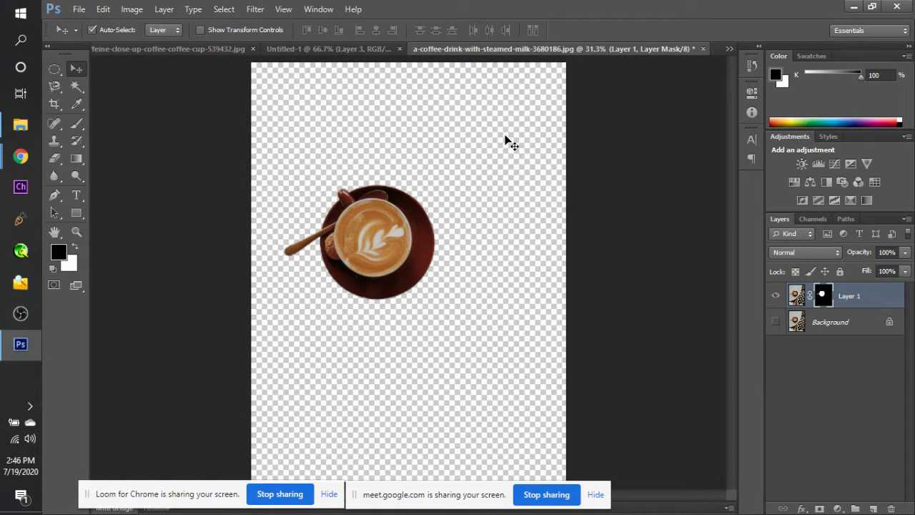
Close the a-coffee-drink-with-steamed-milk photo without saving and bring up the caffeine-close-up-coffee document.
{"action": "key", "text": "ctrl+w"}
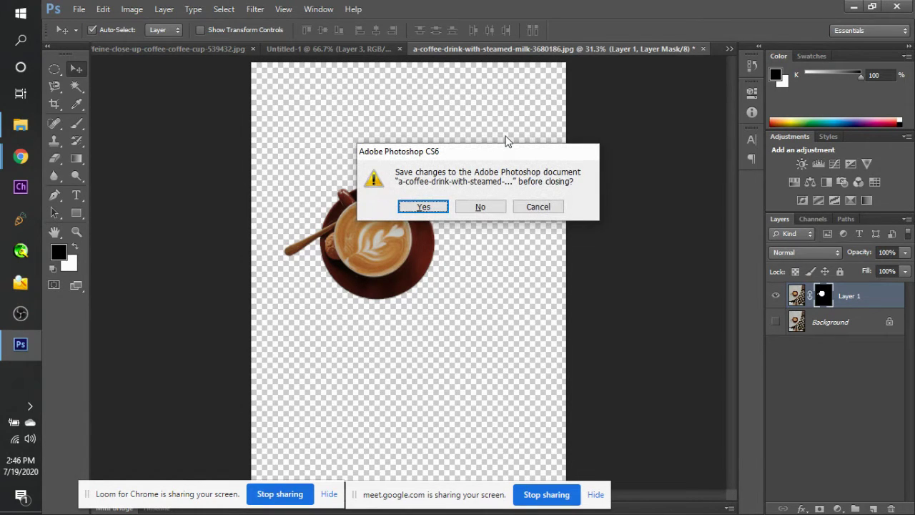
{"action": "key", "text": "Tab"}
{"action": "key", "text": "Return"}
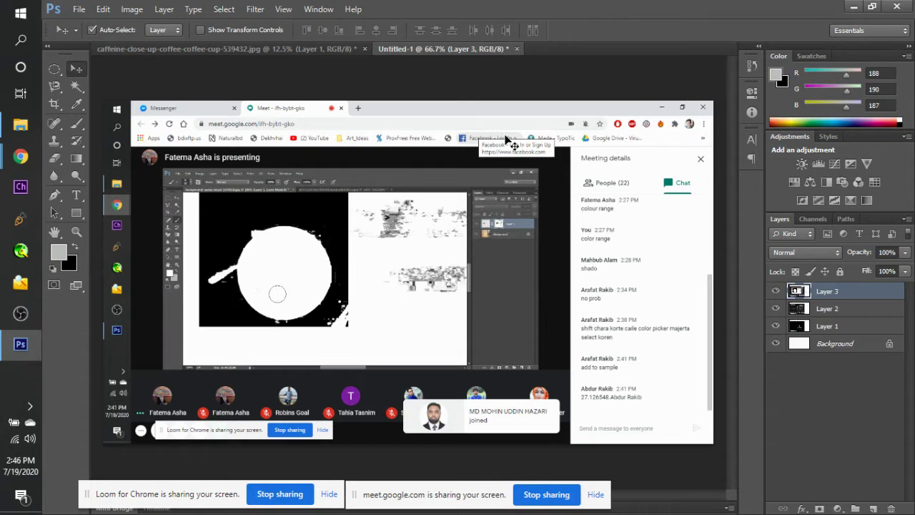
{"action": "left_click", "coordinate": [320, 47]}
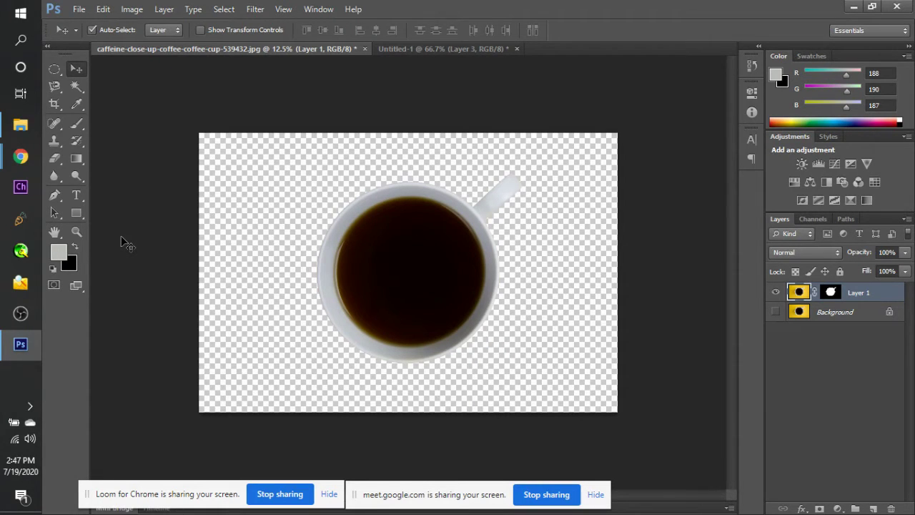
Open white-wooden-modular-kitchen-1643384.jpg from the Downloads folder as a new Photoshop document.
{"action": "left_click", "coordinate": [20, 124]}
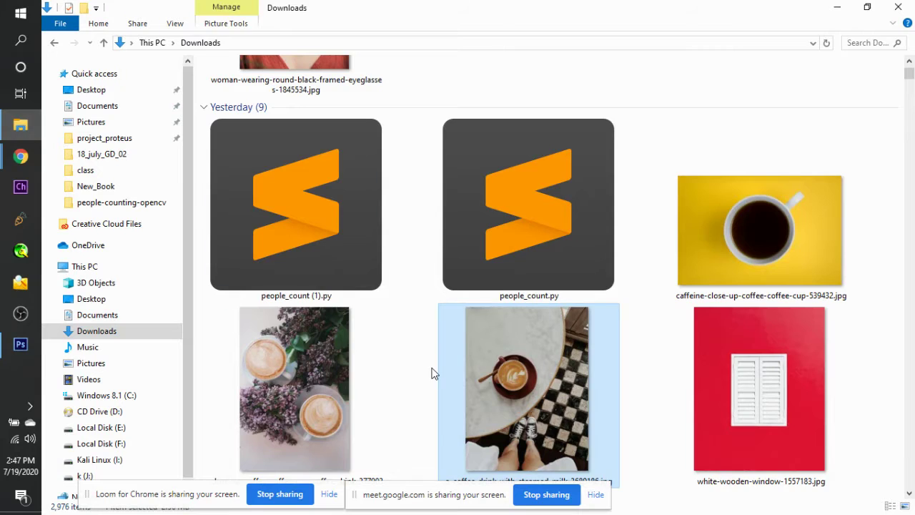
{"action": "scroll", "coordinate": [431, 372], "scroll_direction": "down", "scroll_amount": 8}
{"action": "scroll", "coordinate": [431, 373], "scroll_direction": "up", "scroll_amount": 5}
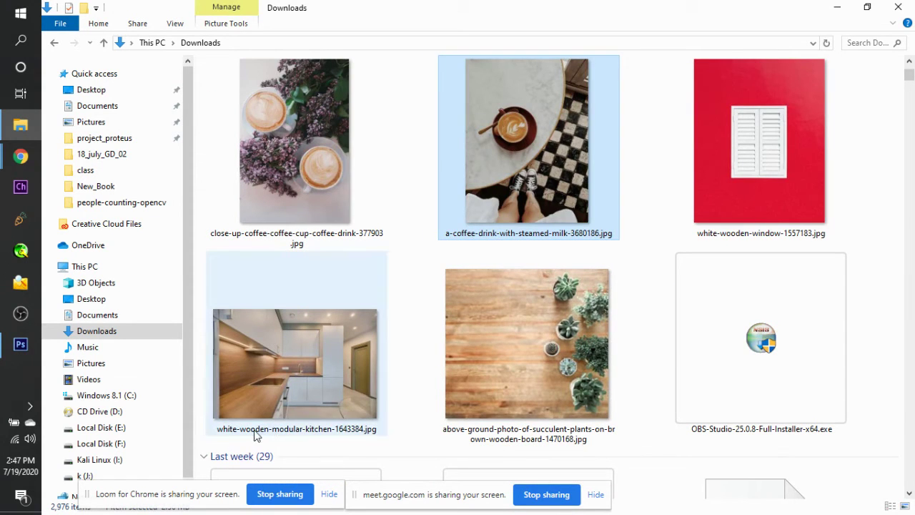
{"action": "left_click_drag", "start_coordinate": [256, 433], "coordinate": [570, 48]}
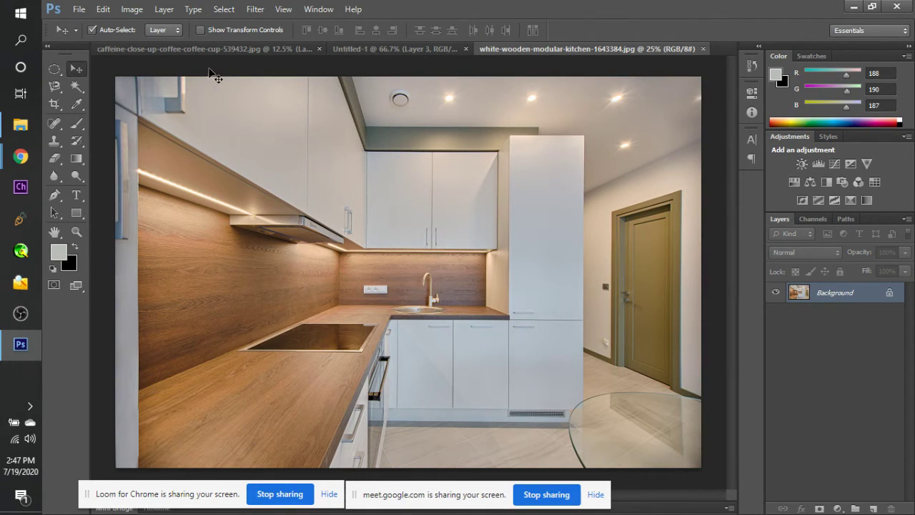
{"action": "left_click", "coordinate": [246, 45]}
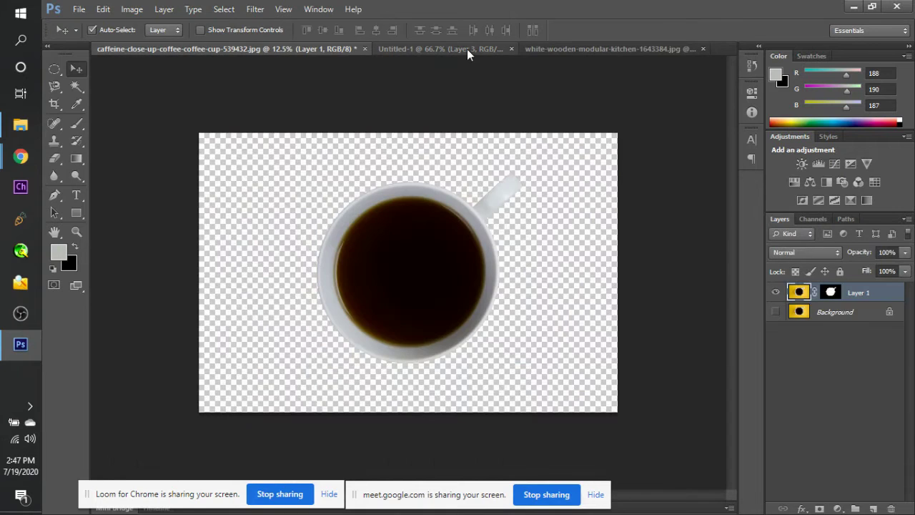
{"action": "left_click", "coordinate": [365, 49]}
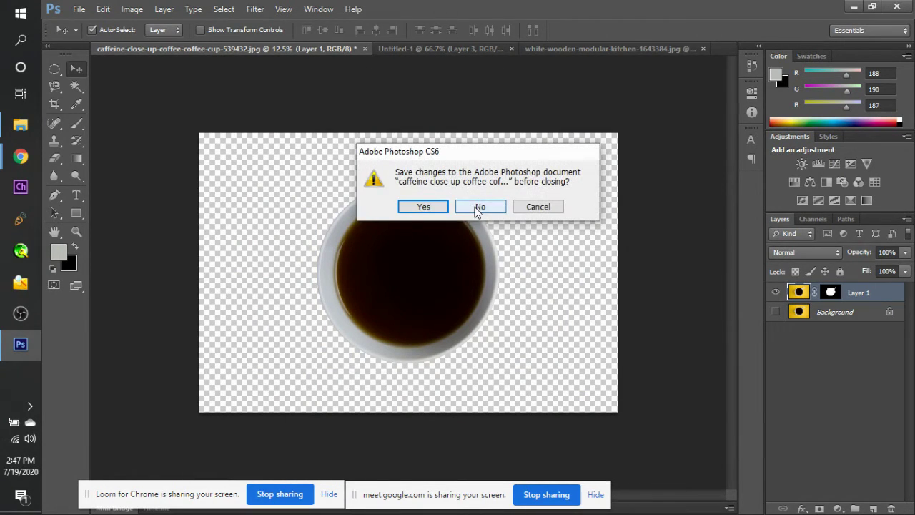
{"action": "left_click", "coordinate": [517, 207]}
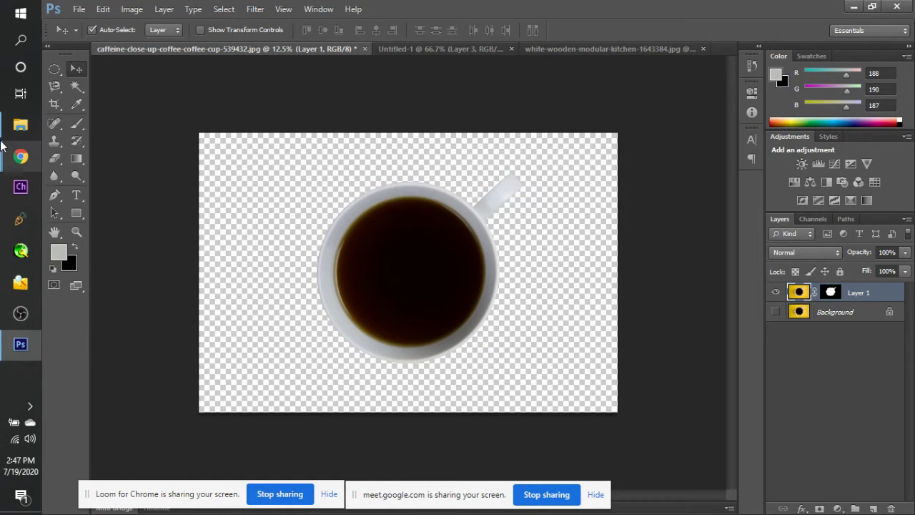
{"action": "left_click", "coordinate": [1, 140]}
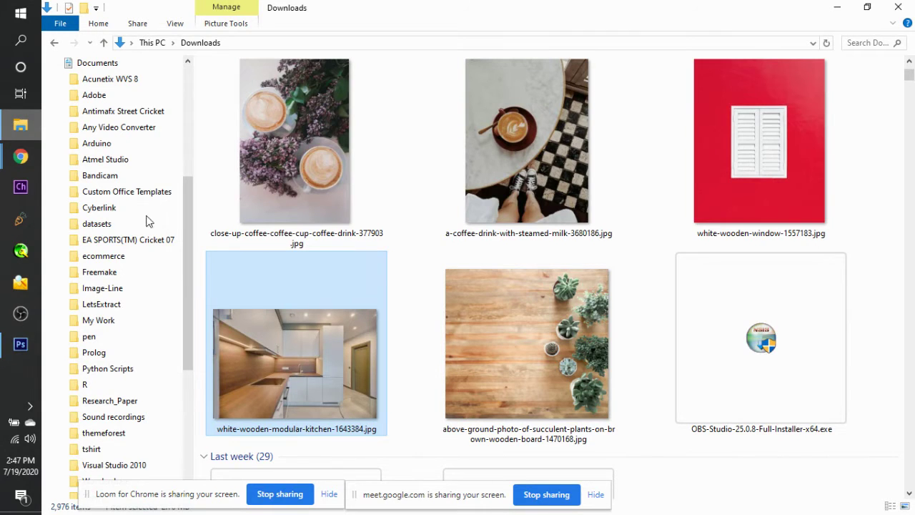
{"action": "scroll", "coordinate": [405, 369], "scroll_direction": "down", "scroll_amount": 8}
{"action": "scroll", "coordinate": [405, 370], "scroll_direction": "up", "scroll_amount": 10}
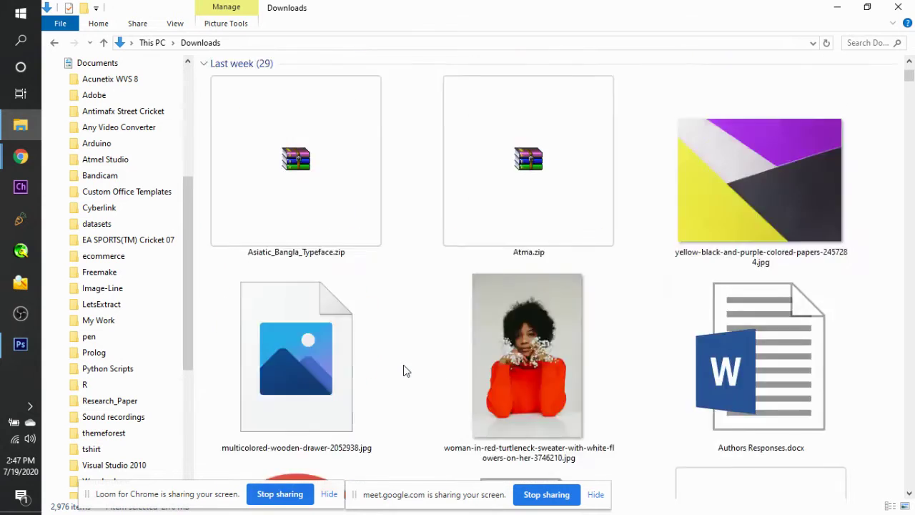
{"action": "scroll", "coordinate": [404, 370], "scroll_direction": "down", "scroll_amount": 3}
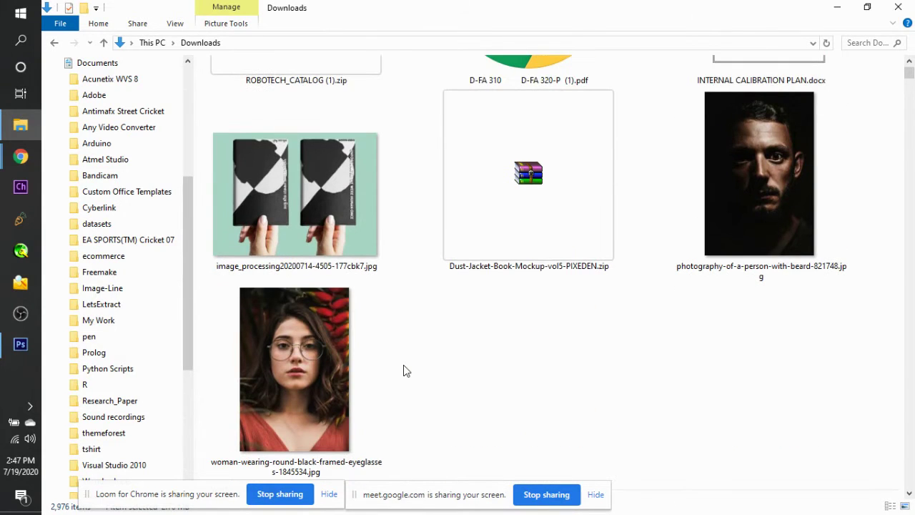
{"action": "scroll", "coordinate": [405, 369], "scroll_direction": "down", "scroll_amount": 10}
{"action": "scroll", "coordinate": [404, 369], "scroll_direction": "up", "scroll_amount": 9}
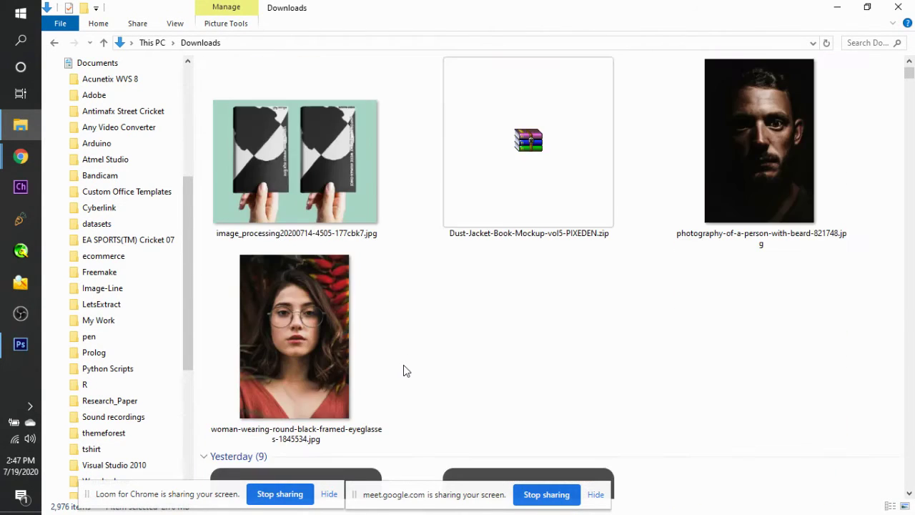
{"action": "scroll", "coordinate": [405, 370], "scroll_direction": "down", "scroll_amount": 3}
{"action": "scroll", "coordinate": [404, 369], "scroll_direction": "down", "scroll_amount": 7}
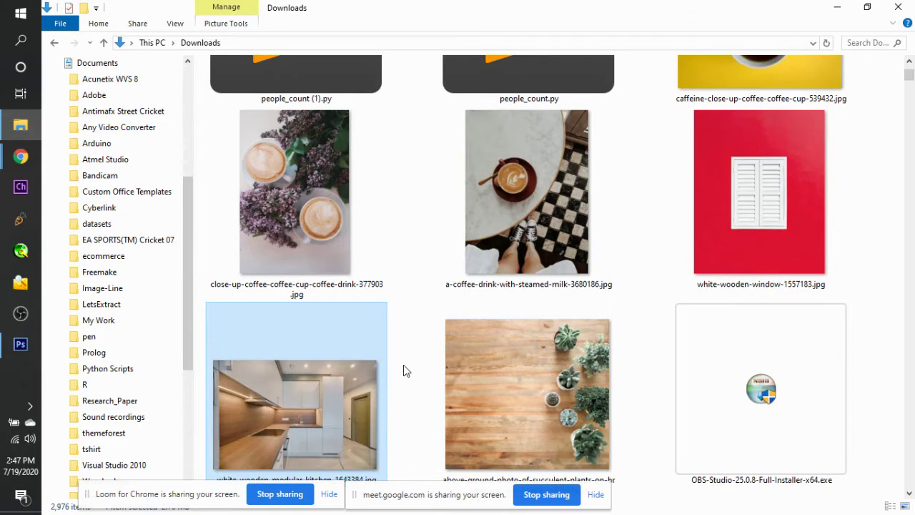
{"action": "scroll", "coordinate": [404, 370], "scroll_direction": "up", "scroll_amount": 9}
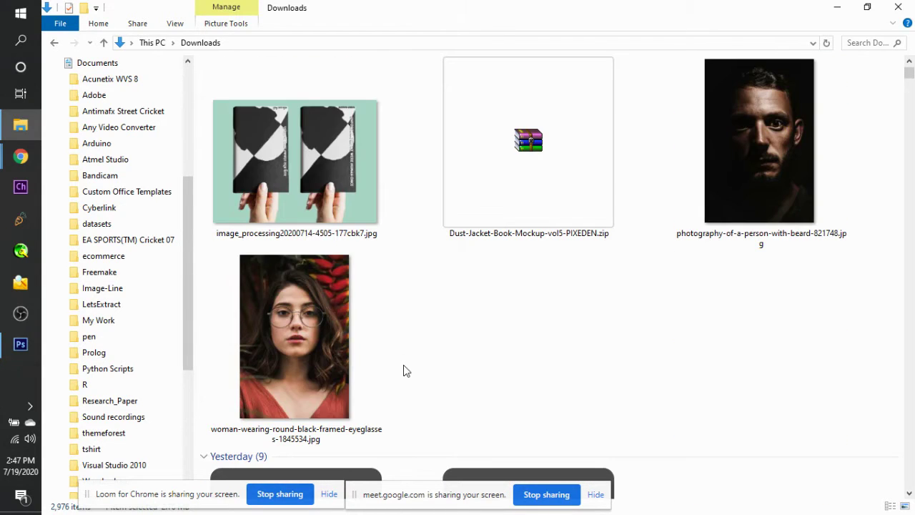
{"action": "left_click", "coordinate": [303, 207]}
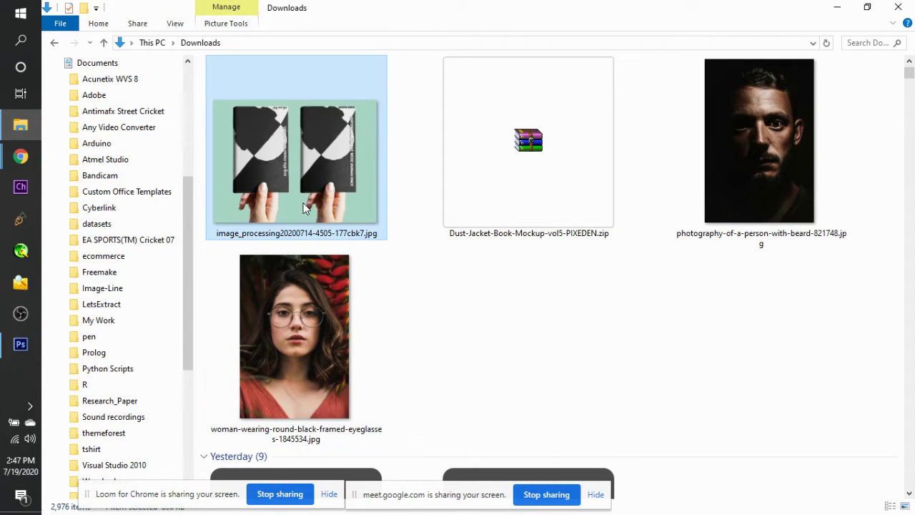
{"action": "left_click_drag", "start_coordinate": [304, 208], "coordinate": [448, 202]}
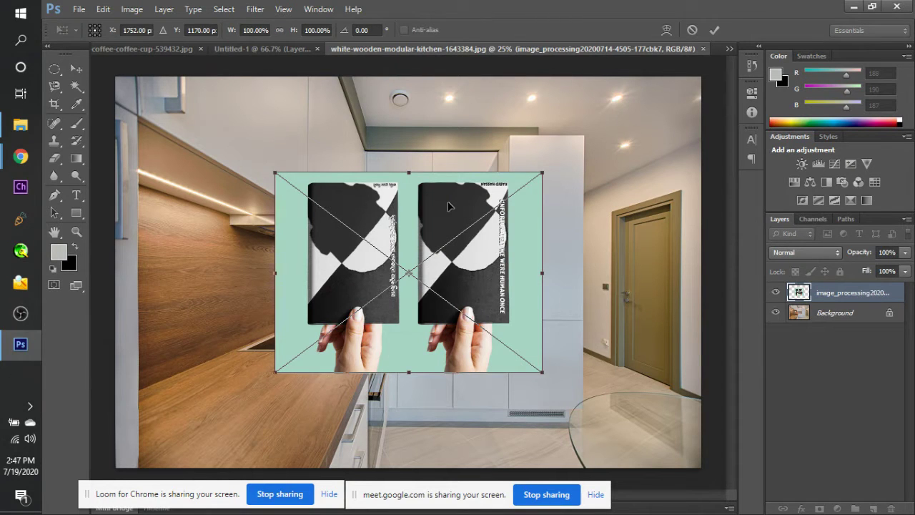
{"action": "key", "text": "Return"}
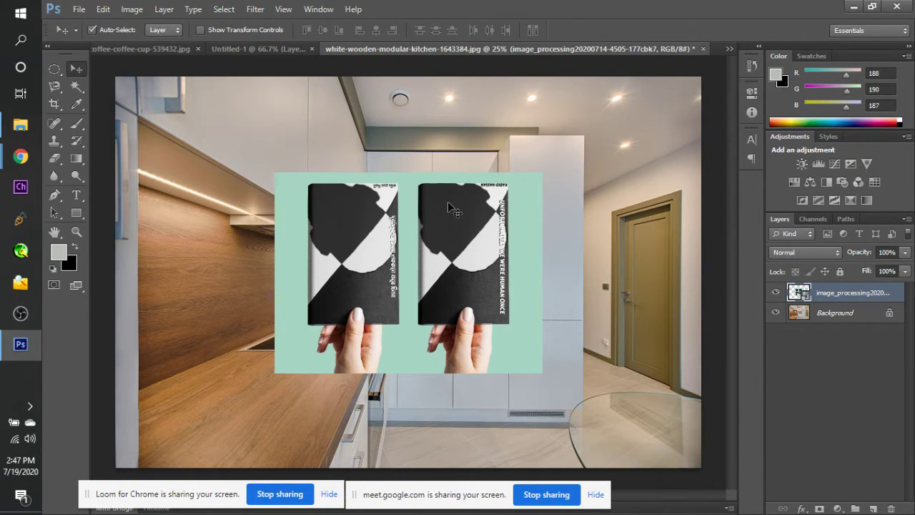
Duplicate the kitchen Background layer and hide the original.
{"action": "left_click", "coordinate": [829, 316]}
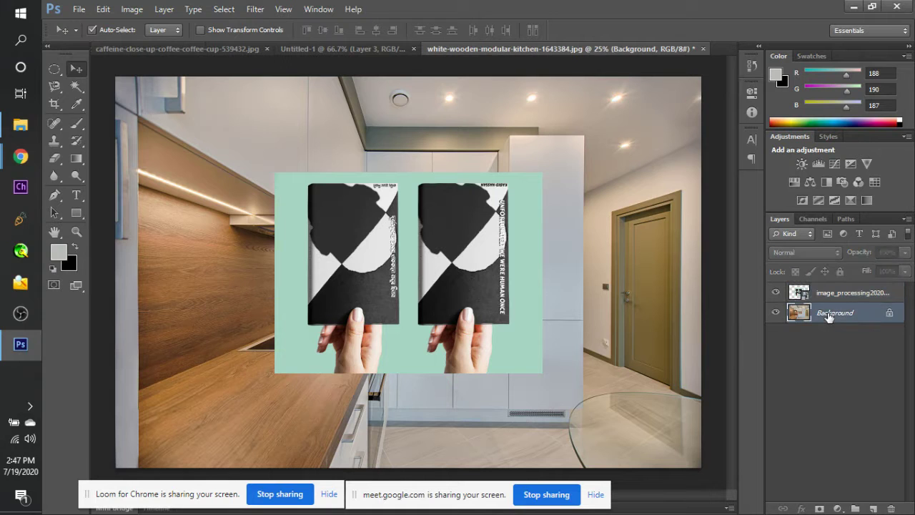
{"action": "key", "text": "ctrl+j"}
{"action": "left_click", "coordinate": [804, 333]}
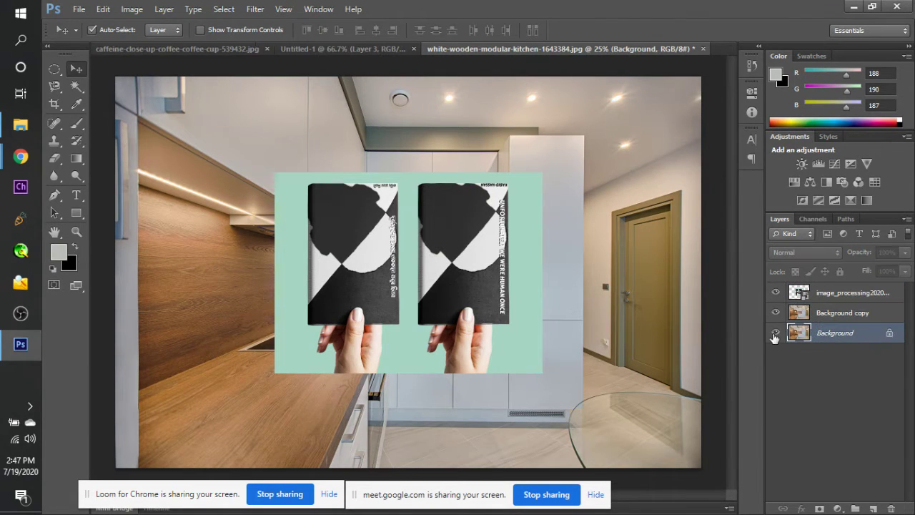
{"action": "left_click", "coordinate": [774, 334]}
Resize the kitchen image to 1500 pixels wide with constrained proportions and fit it to the window.
{"action": "left_click", "coordinate": [134, 11]}
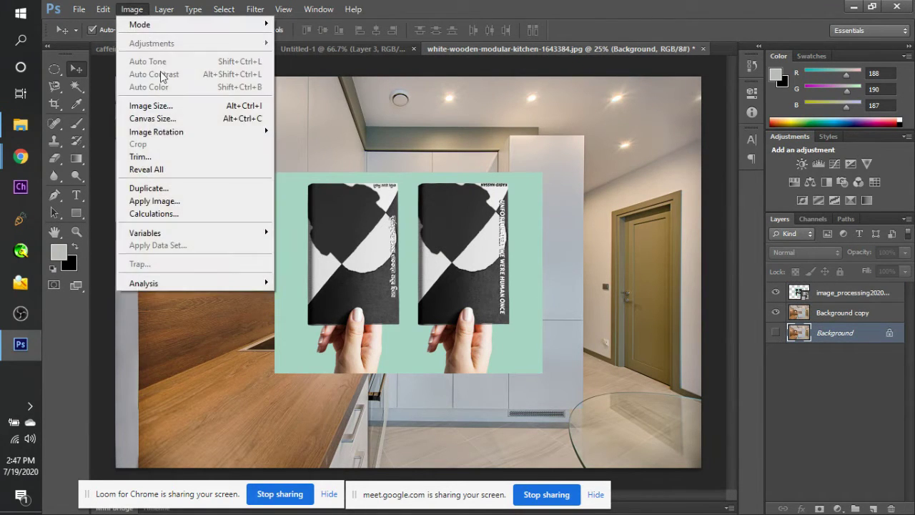
{"action": "left_click", "coordinate": [197, 107]}
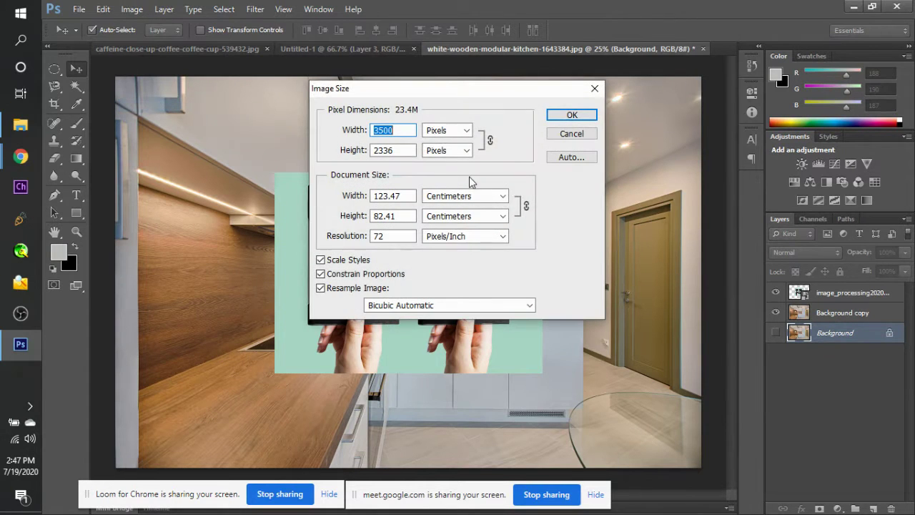
{"action": "type", "text": "1500"}
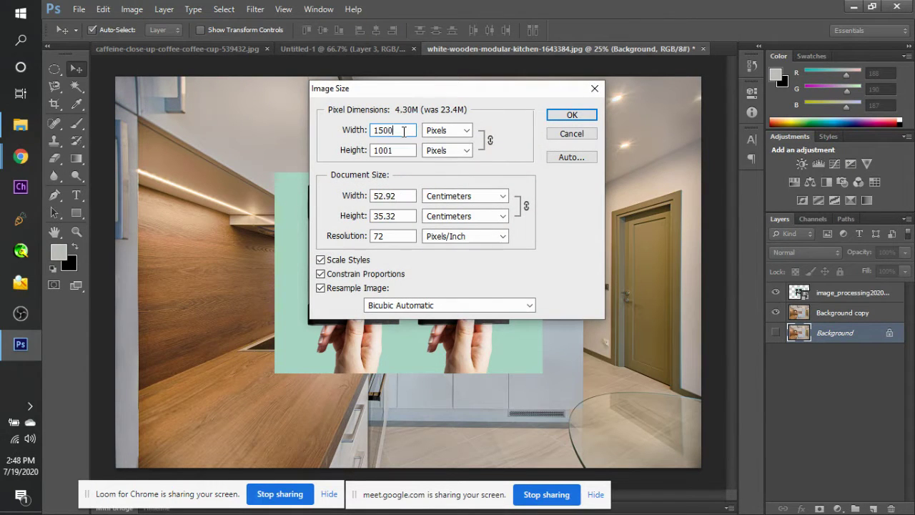
{"action": "key", "text": "Return"}
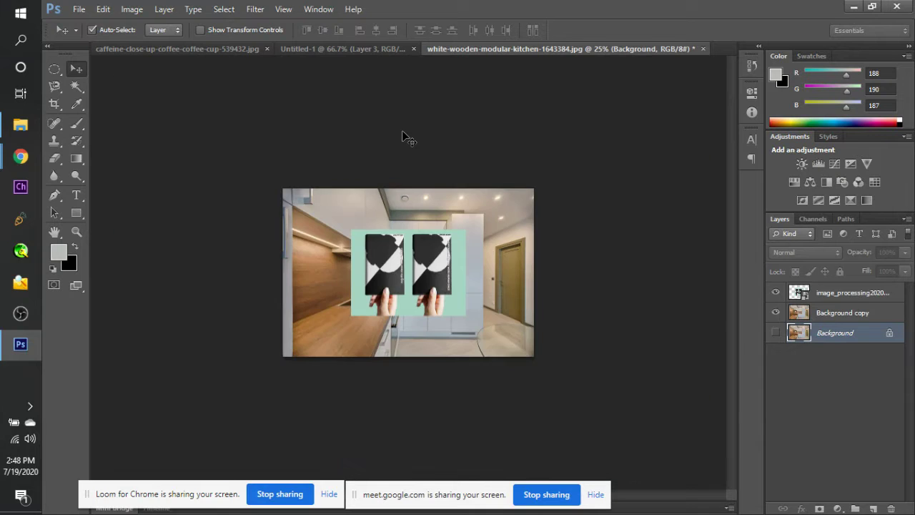
{"action": "key", "text": "ctrl+0"}
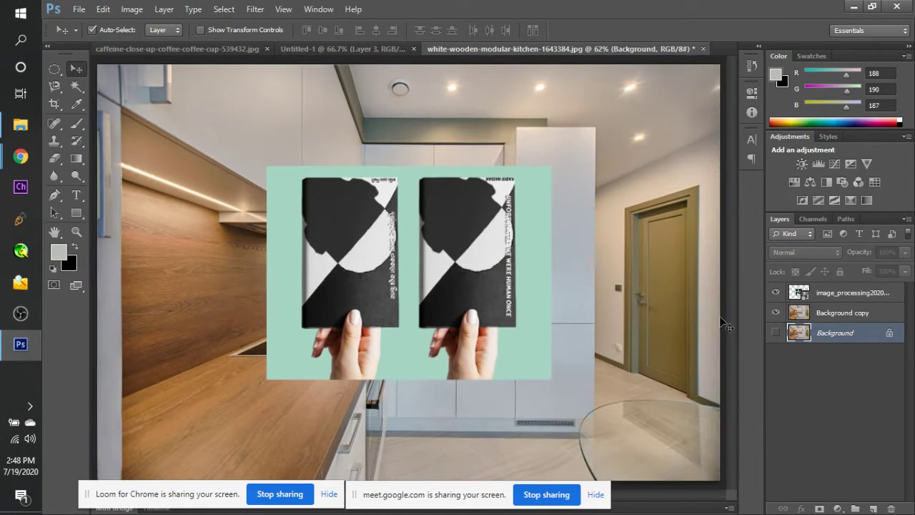
Hide the placed book mockup layer and make the Background copy layer active.
{"action": "left_click", "coordinate": [775, 313]}
{"action": "left_click", "coordinate": [775, 312]}
{"action": "left_click", "coordinate": [831, 346]}
{"action": "left_click", "coordinate": [775, 293]}
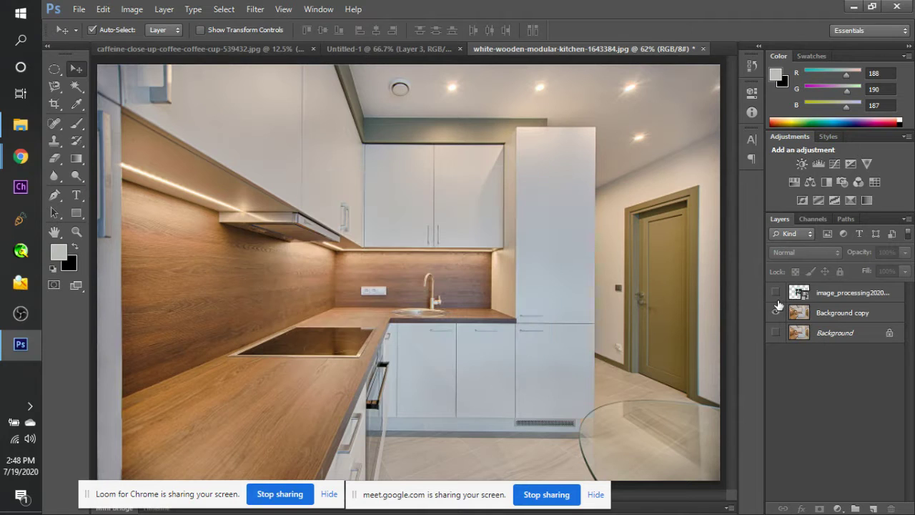
{"action": "left_click", "coordinate": [820, 319]}
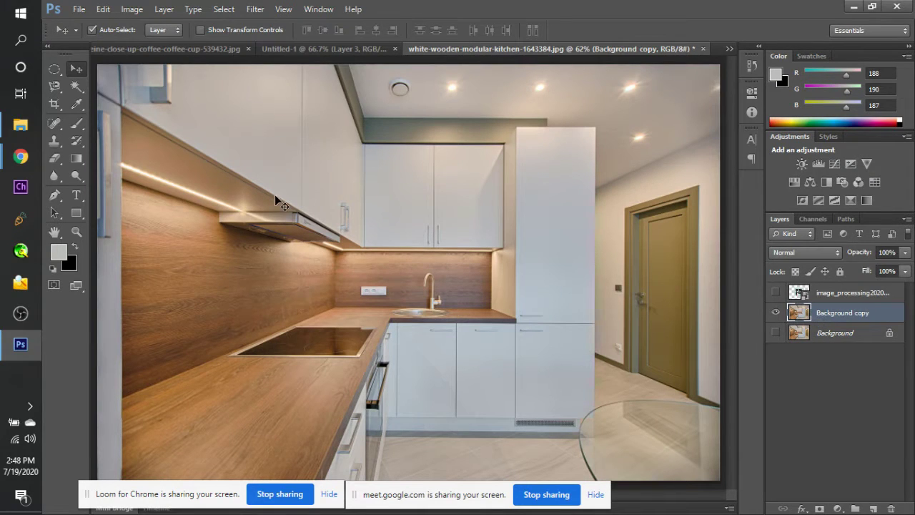
Create a Vanishing Point perspective plane over the four corners of the wooden wall beside the cooktop and apply it.
{"action": "left_click", "coordinate": [256, 5]}
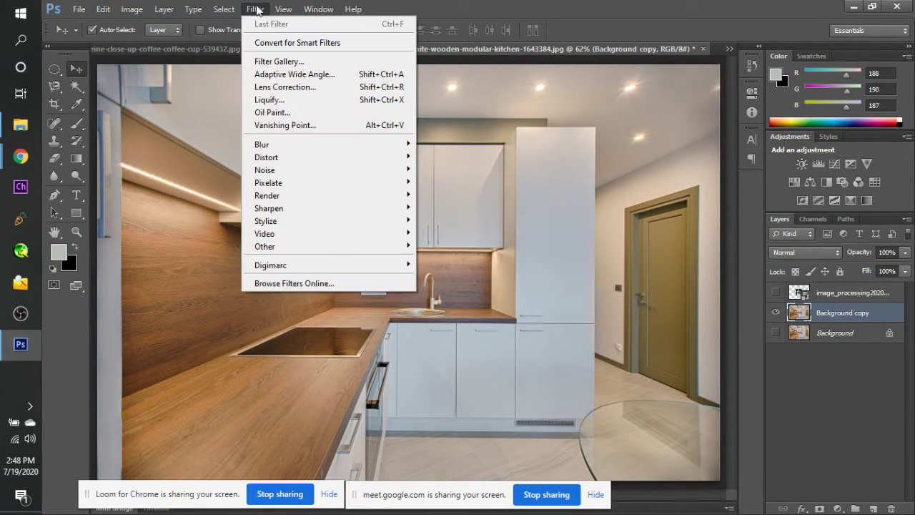
{"action": "left_click", "coordinate": [276, 122]}
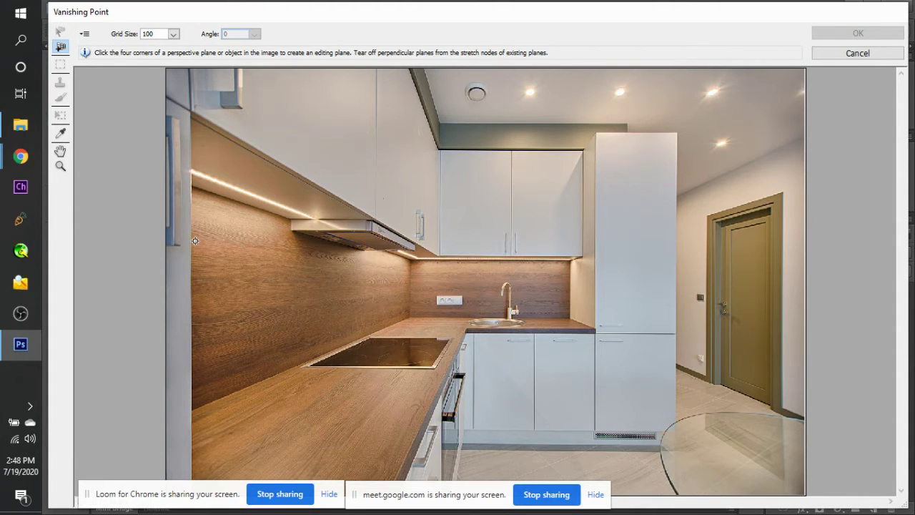
{"action": "left_click", "coordinate": [192, 410]}
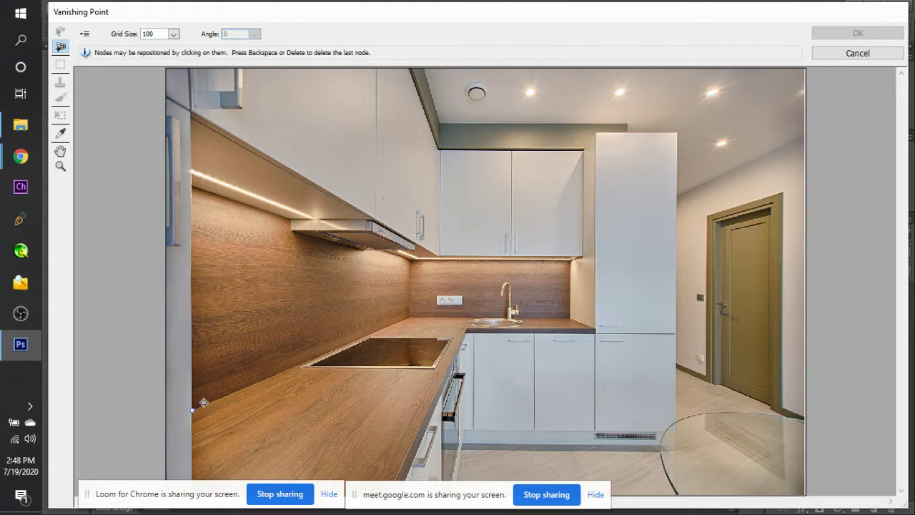
{"action": "left_click", "coordinate": [409, 317]}
{"action": "left_click", "coordinate": [411, 262]}
{"action": "left_click", "coordinate": [192, 185]}
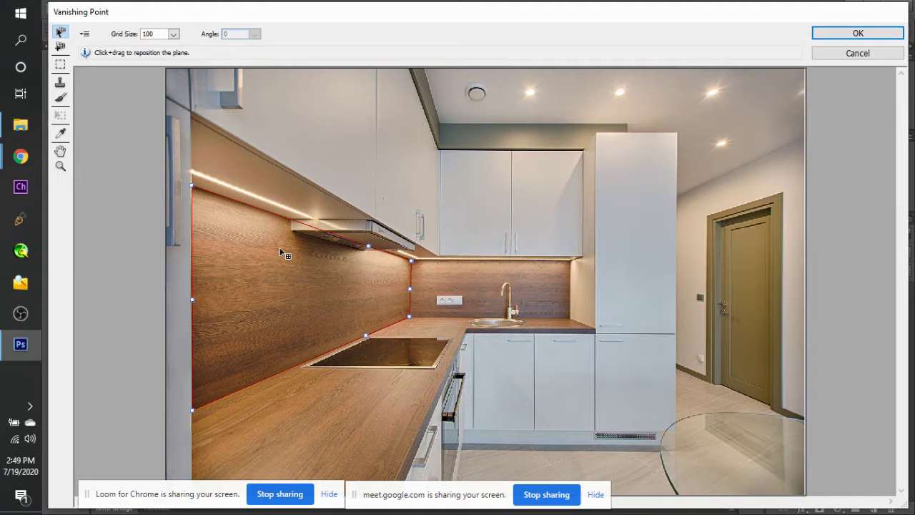
{"action": "key", "text": "Return"}
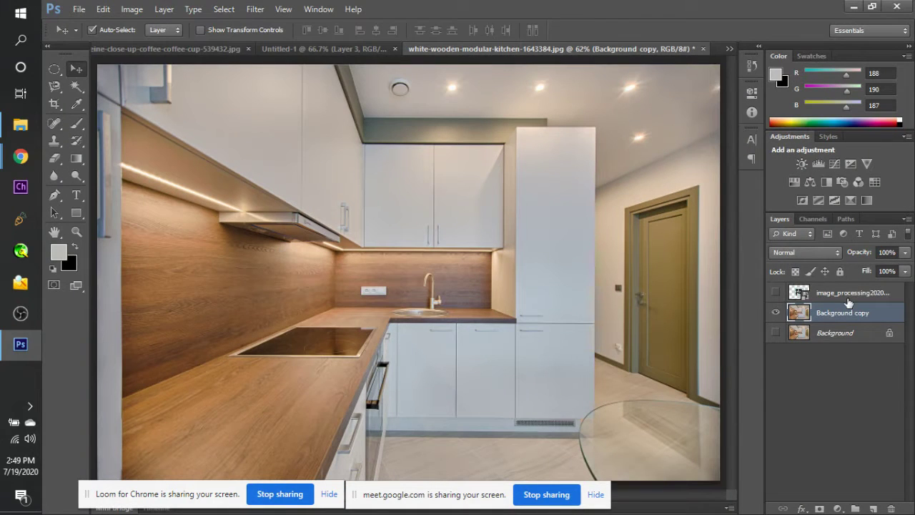
Add a new empty layer directly above Background copy.
{"action": "left_click", "coordinate": [847, 298]}
{"action": "left_click", "coordinate": [858, 315]}
{"action": "left_click", "coordinate": [873, 508]}
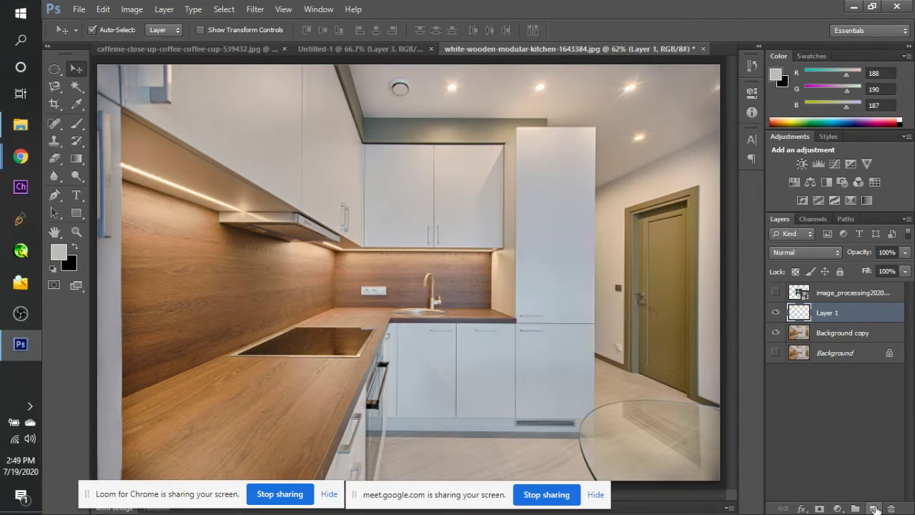
Show the book mockup layer, load its outline as a selection, and rasterize the layer.
{"action": "left_click", "coordinate": [776, 293]}
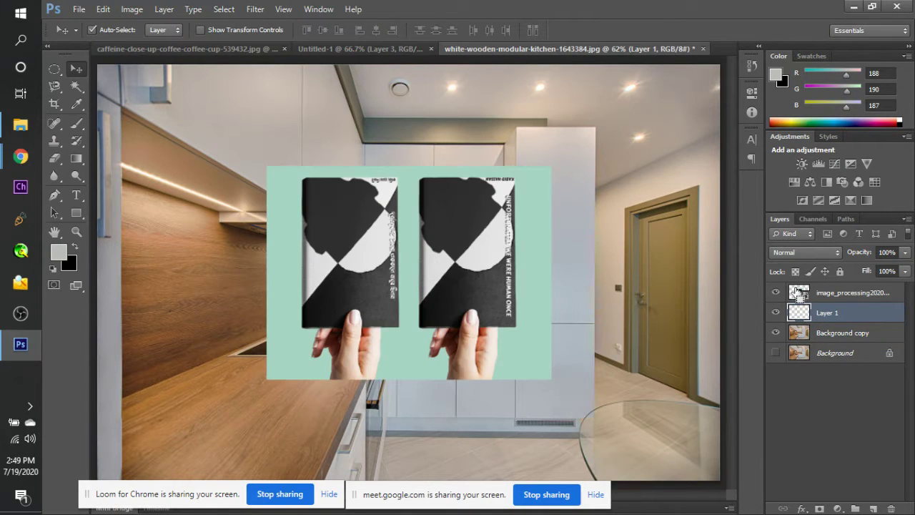
{"action": "left_click", "coordinate": [798, 292], "text": "ctrl"}
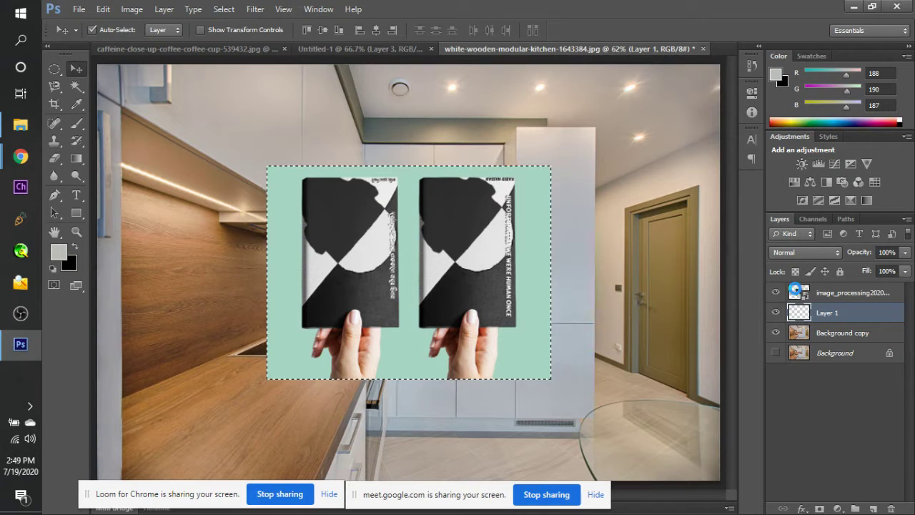
{"action": "key", "text": "ctrl+c"}
{"action": "key", "text": "Return"}
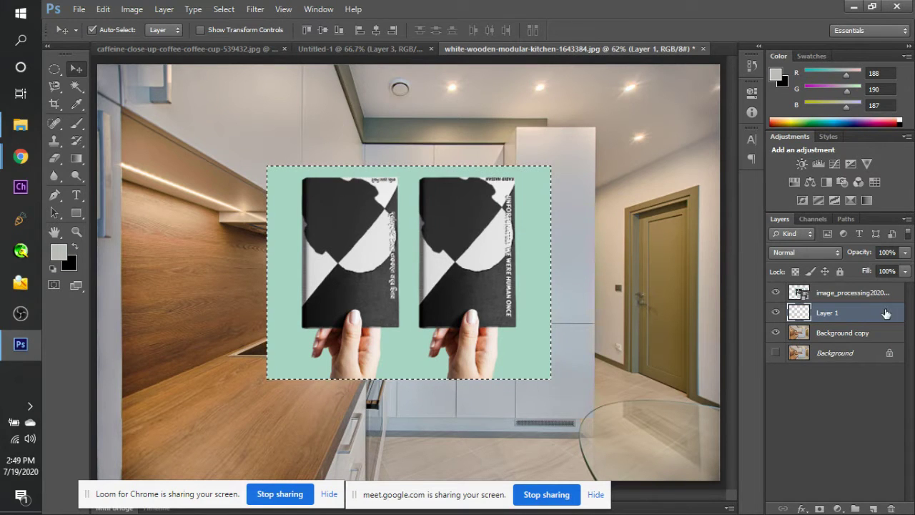
{"action": "right_click", "coordinate": [863, 297]}
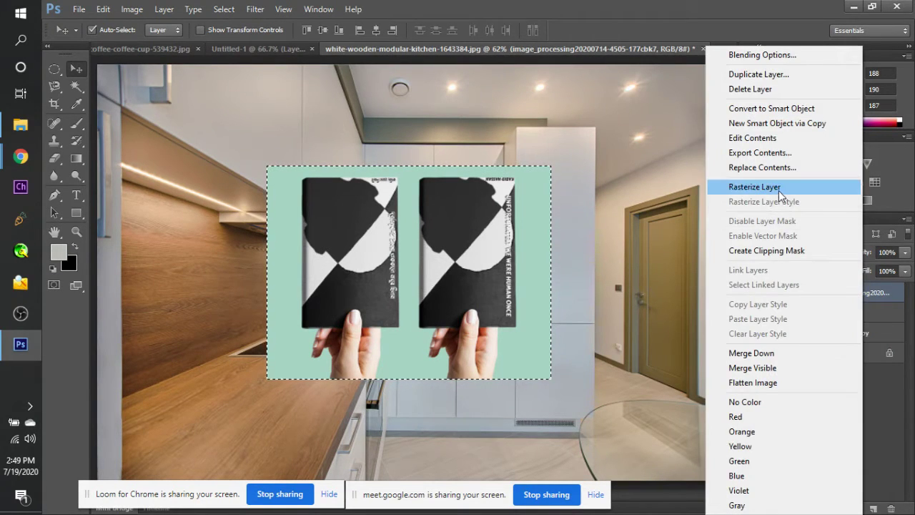
{"action": "left_click", "coordinate": [778, 189]}
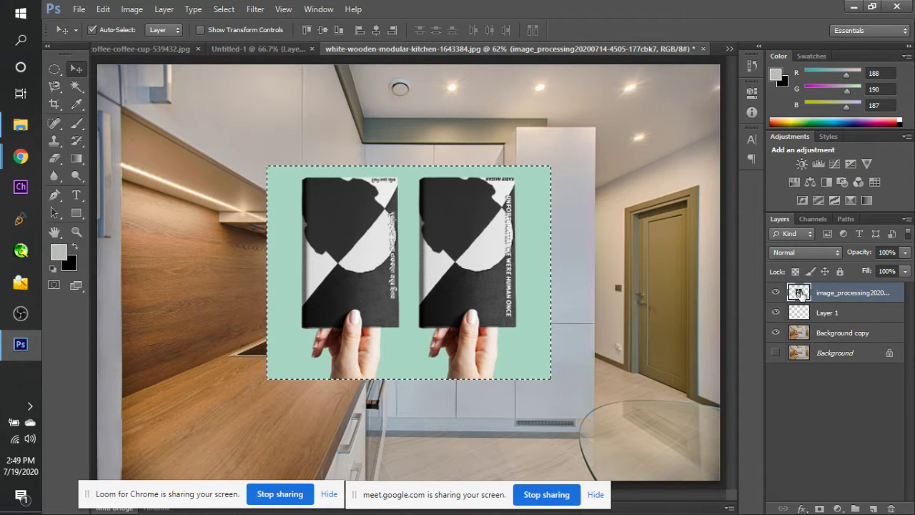
Hide the book mockup layer, clear the selection, and make the empty Layer 1 active.
{"action": "left_click", "coordinate": [776, 292]}
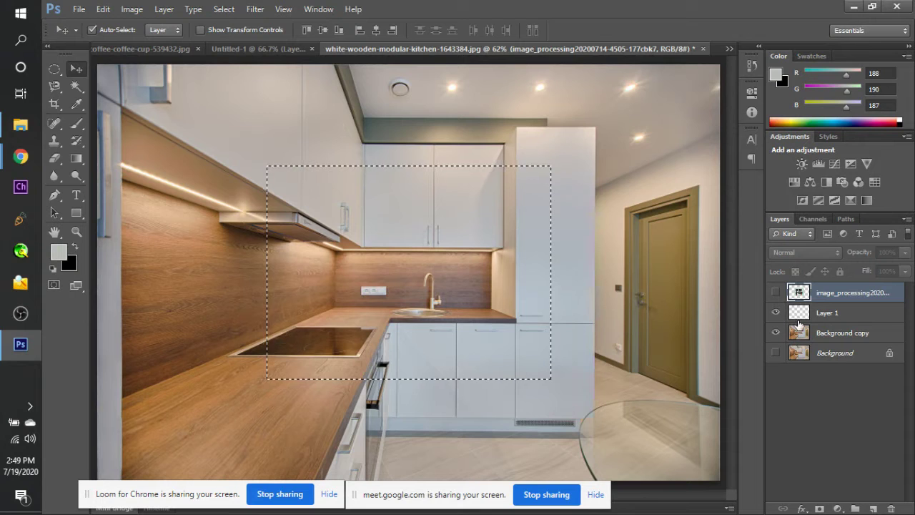
{"action": "key", "text": "ctrl+d"}
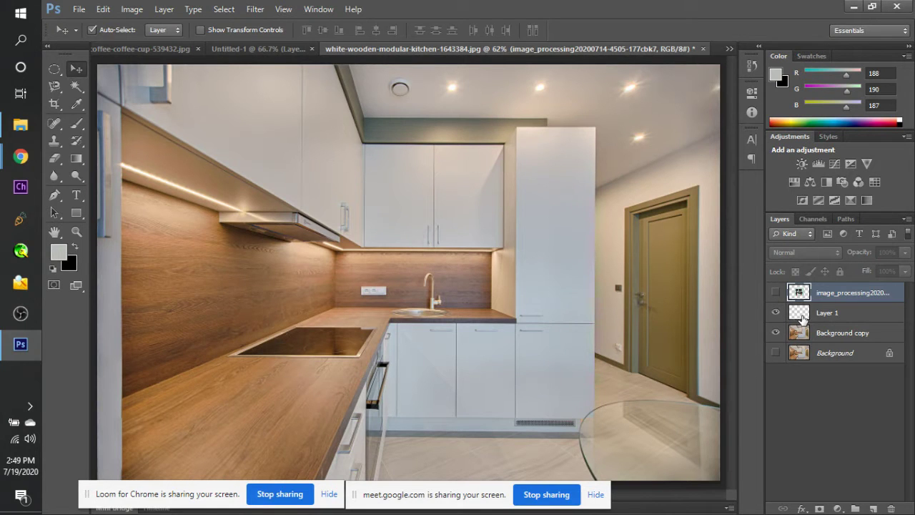
{"action": "left_click", "coordinate": [802, 319]}
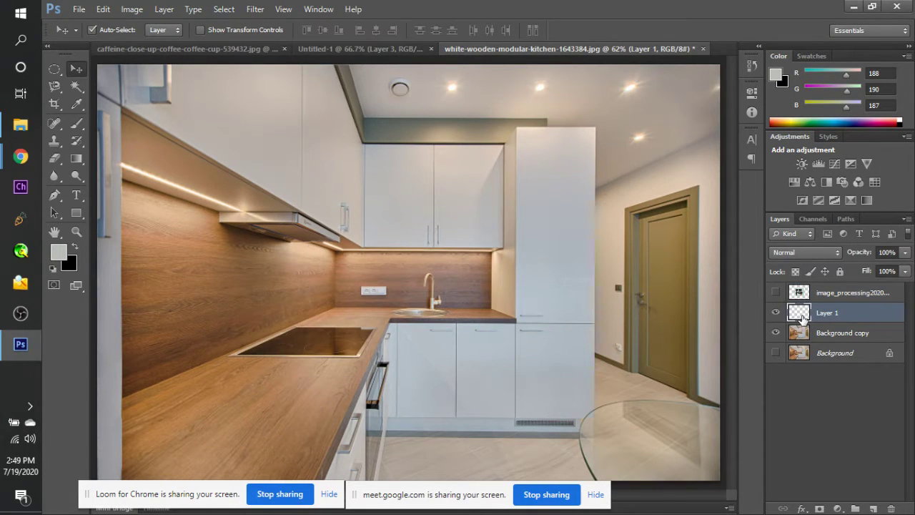
Paste the copied book mockup into Vanishing Point and move it onto the wooden wall's perspective plane.
{"action": "left_click", "coordinate": [255, 10]}
{"action": "left_click", "coordinate": [295, 125]}
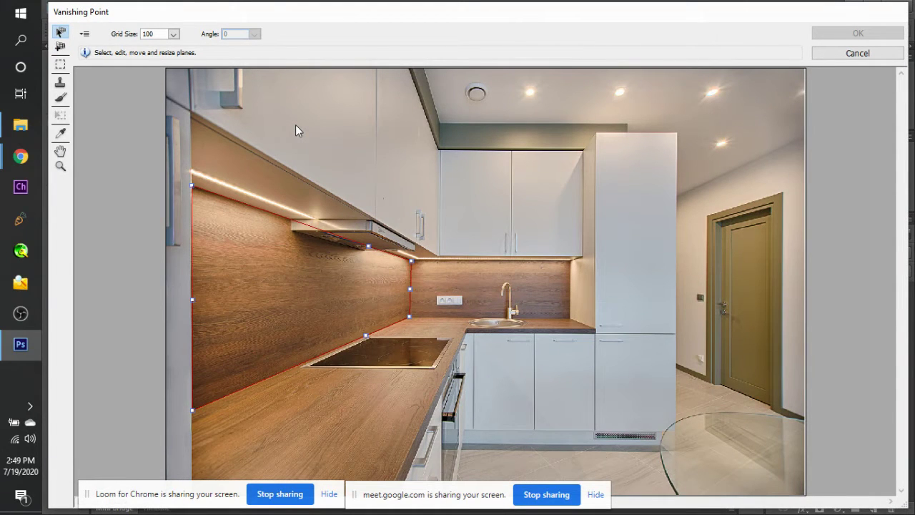
{"action": "key", "text": "ctrl+v"}
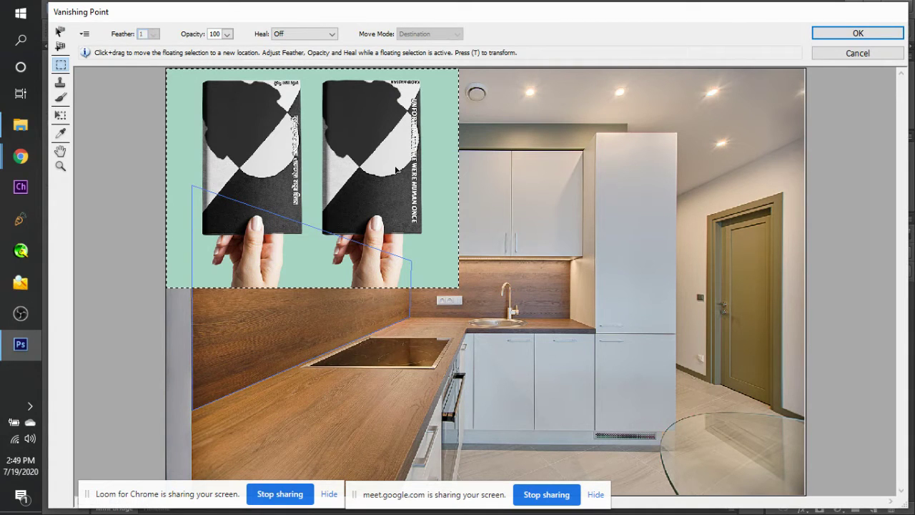
{"action": "left_click_drag", "start_coordinate": [396, 170], "coordinate": [387, 258]}
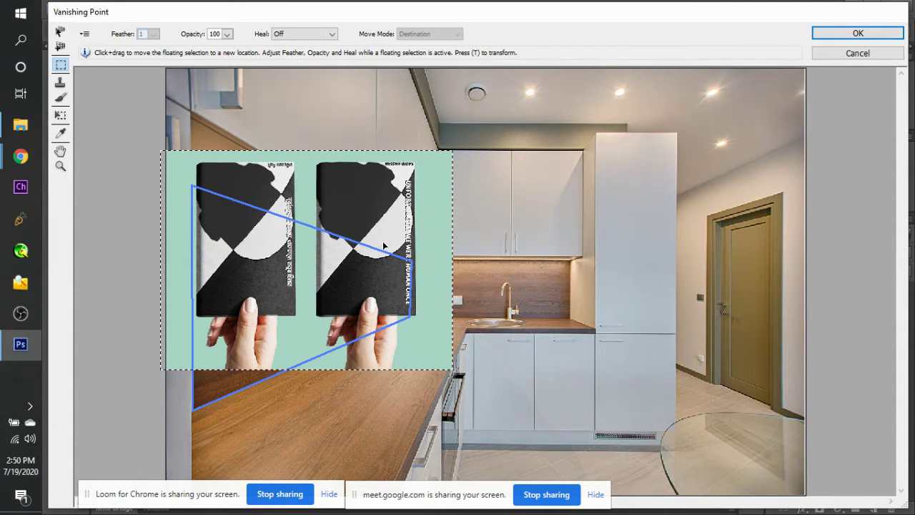
{"action": "left_click_drag", "start_coordinate": [382, 241], "coordinate": [357, 327]}
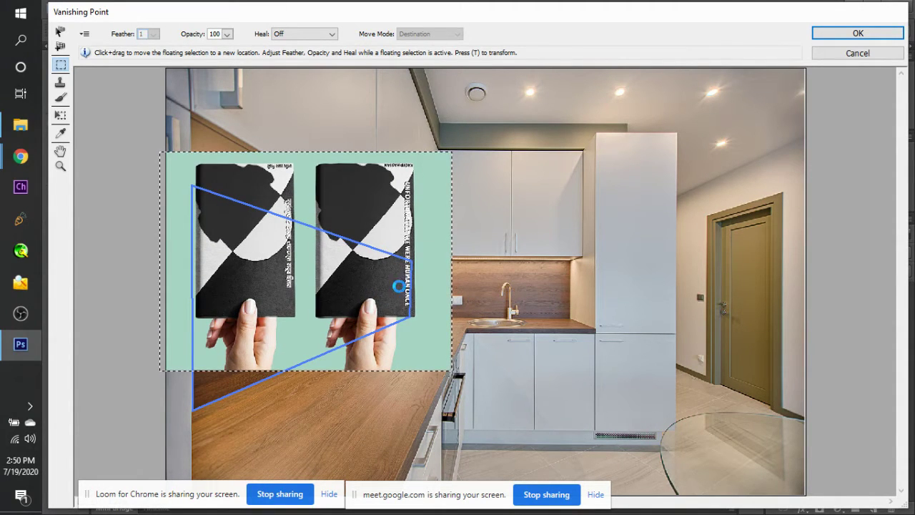
{"action": "left_click_drag", "start_coordinate": [393, 211], "coordinate": [386, 192]}
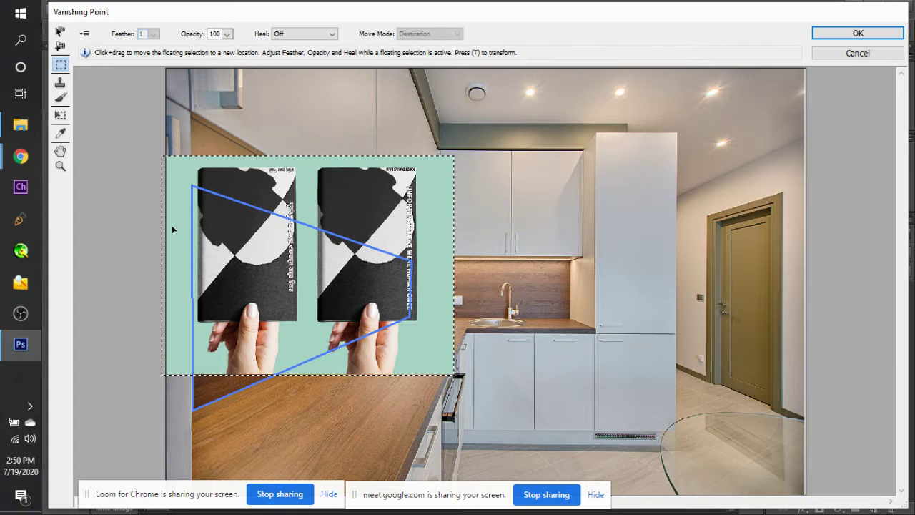
{"action": "left_click_drag", "start_coordinate": [174, 211], "coordinate": [262, 294]}
{"action": "key", "text": "alt"}
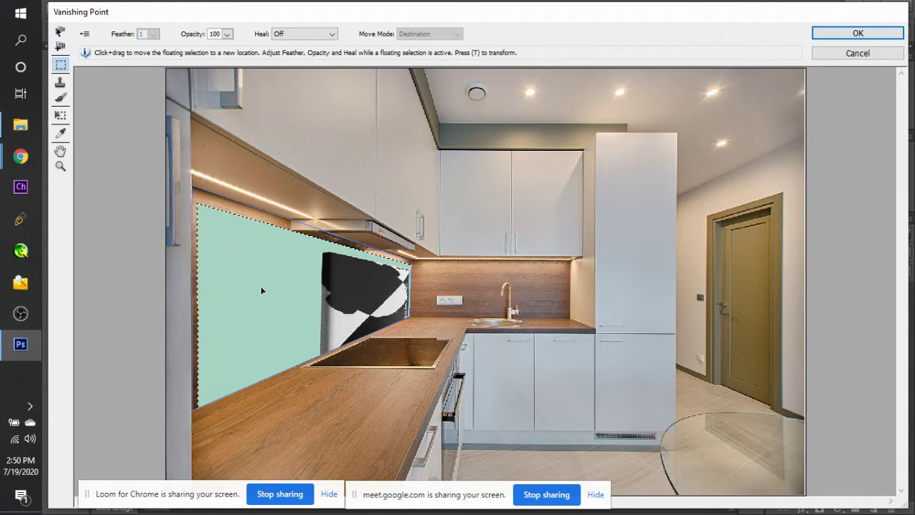
Scale down the floating mockup with the Transform tool so both books fit within the near half of the wooden wall.
{"action": "key", "text": "t"}
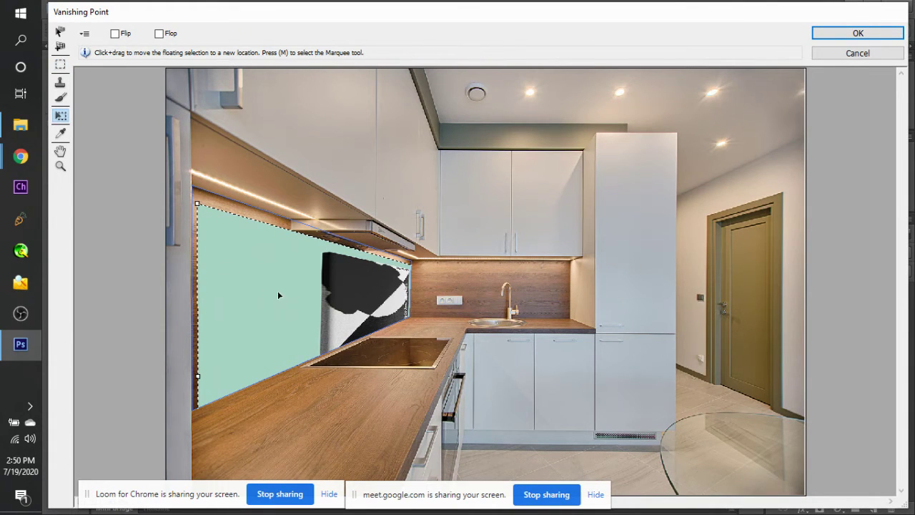
{"action": "left_click_drag", "start_coordinate": [196, 207], "coordinate": [358, 291]}
{"action": "left_click_drag", "start_coordinate": [259, 225], "coordinate": [342, 266]}
{"action": "left_click_drag", "start_coordinate": [397, 309], "coordinate": [379, 300]}
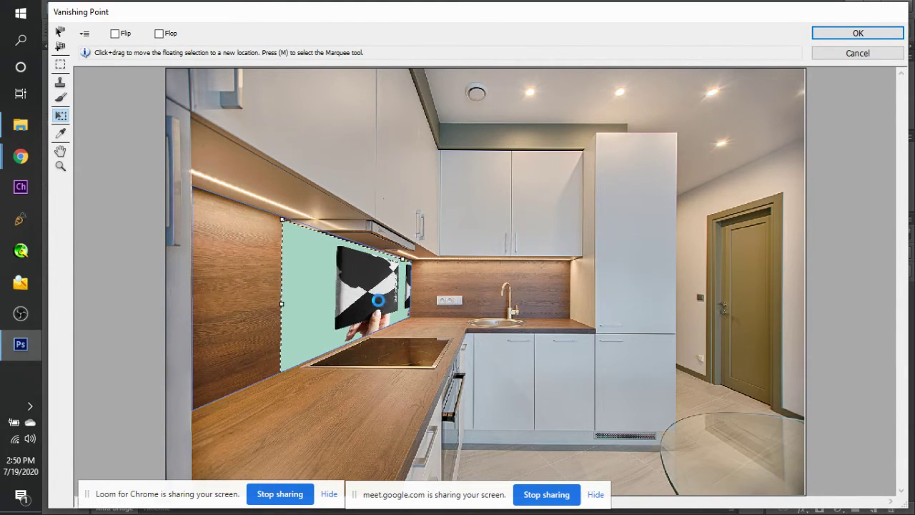
{"action": "left_click_drag", "start_coordinate": [283, 304], "coordinate": [341, 304]}
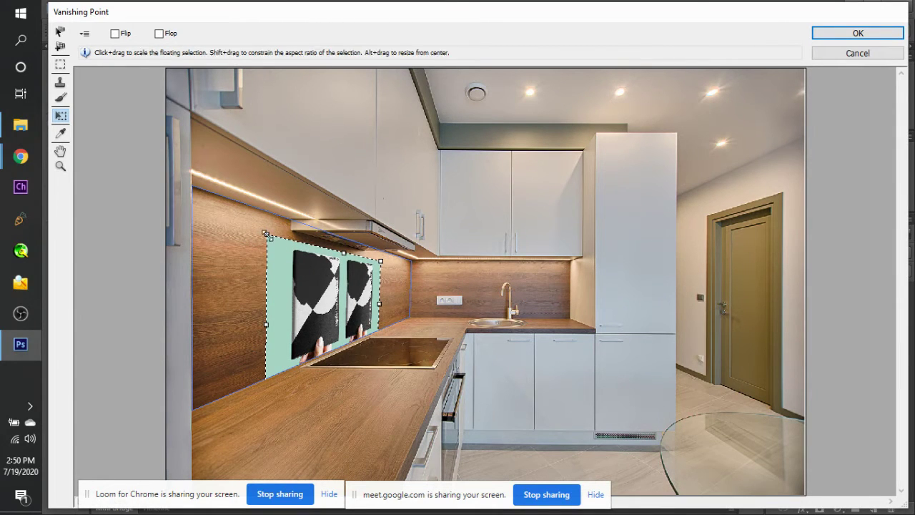
{"action": "left_click_drag", "start_coordinate": [319, 273], "coordinate": [286, 267]}
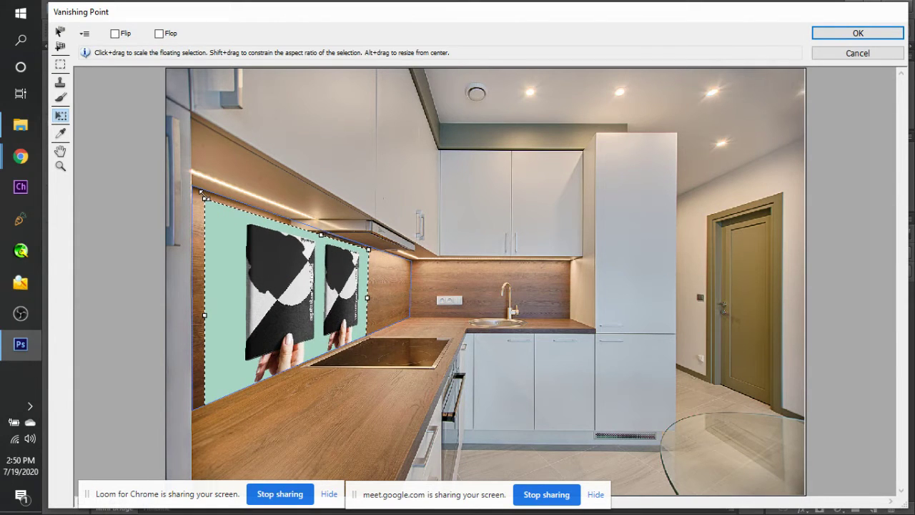
{"action": "left_click_drag", "start_coordinate": [206, 316], "coordinate": [266, 277]}
{"action": "left_click_drag", "start_coordinate": [288, 245], "coordinate": [287, 270]}
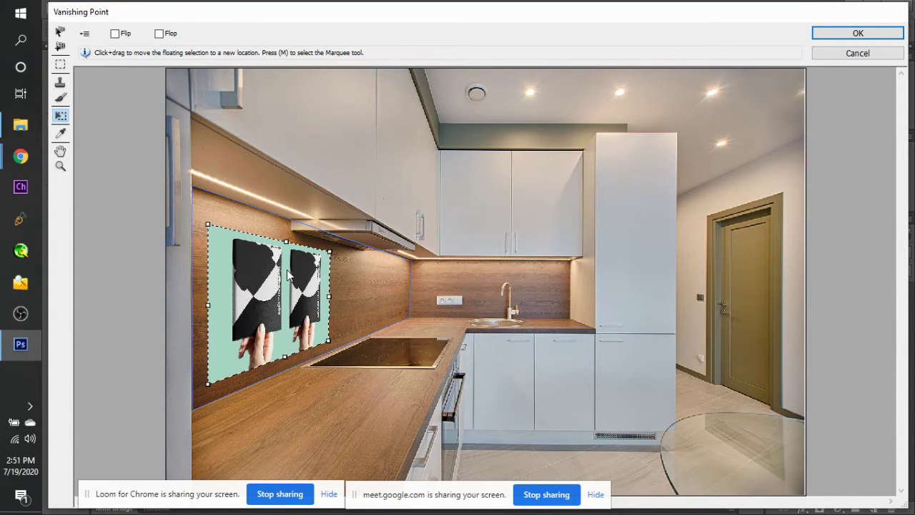
Narrow the floating mockup, move it toward the range hood, and shrink it into a small upright panel on the wall.
{"action": "left_click_drag", "start_coordinate": [328, 295], "coordinate": [312, 299]}
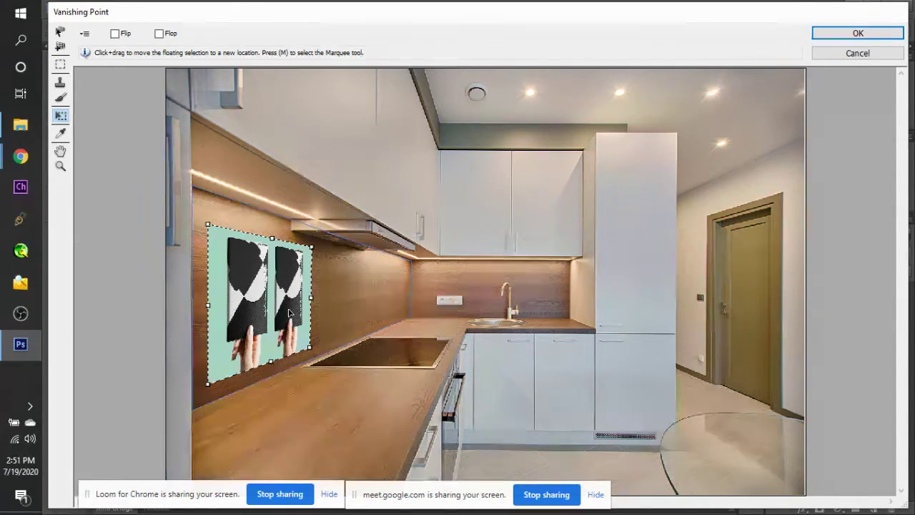
{"action": "left_click_drag", "start_coordinate": [289, 313], "coordinate": [252, 318]}
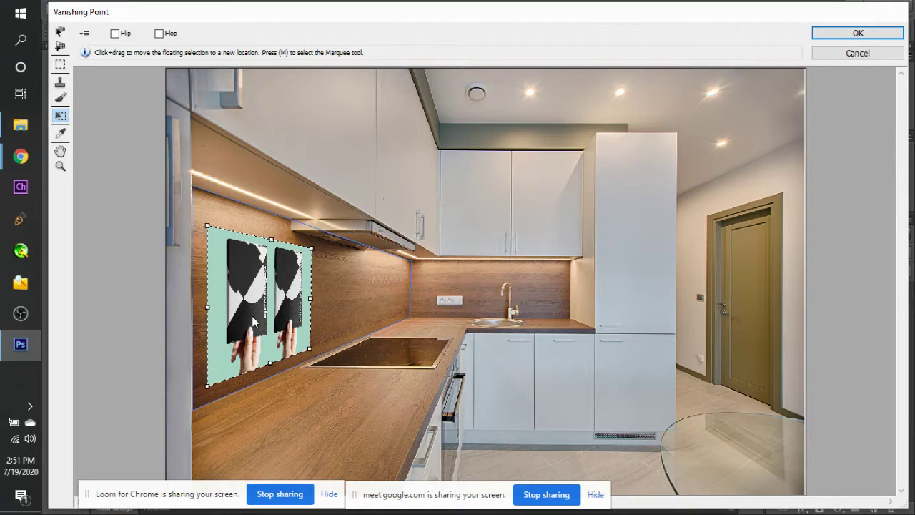
{"action": "left_click_drag", "start_coordinate": [252, 315], "coordinate": [328, 296]}
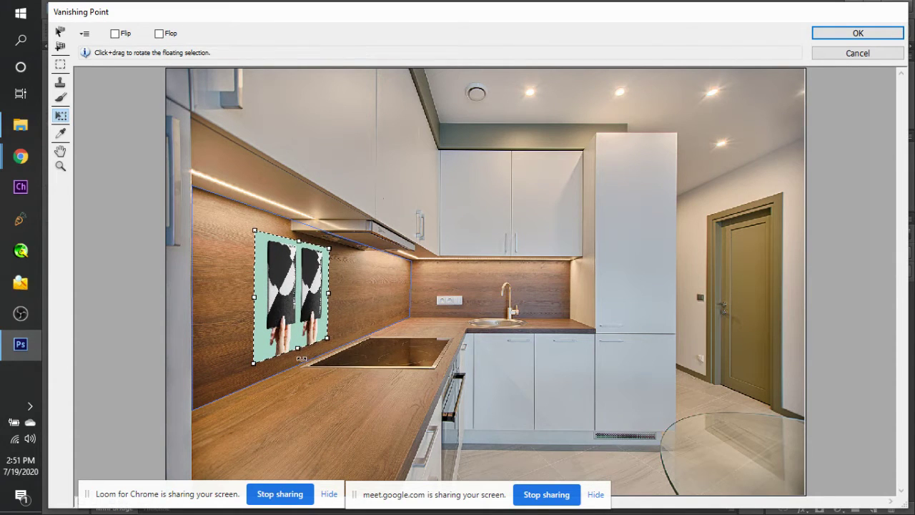
{"action": "left_click_drag", "start_coordinate": [297, 349], "coordinate": [297, 359]}
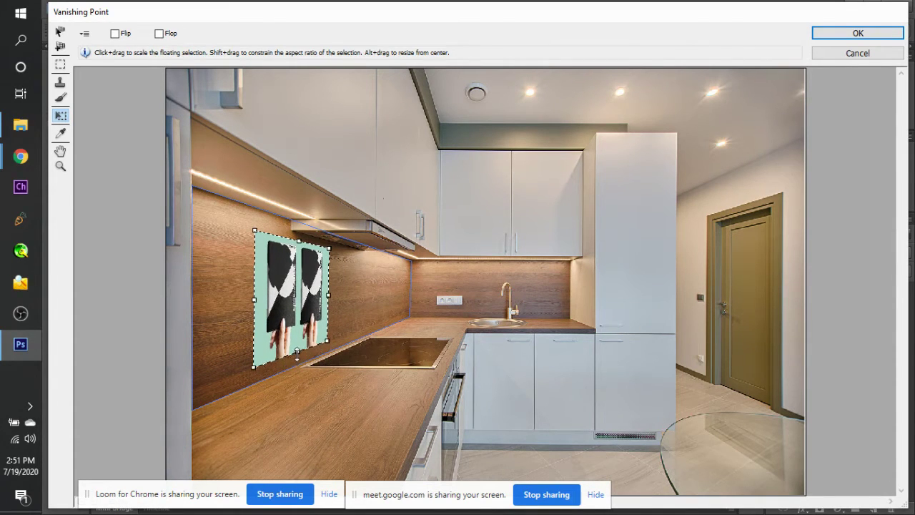
{"action": "left_click_drag", "start_coordinate": [246, 387], "coordinate": [266, 358]}
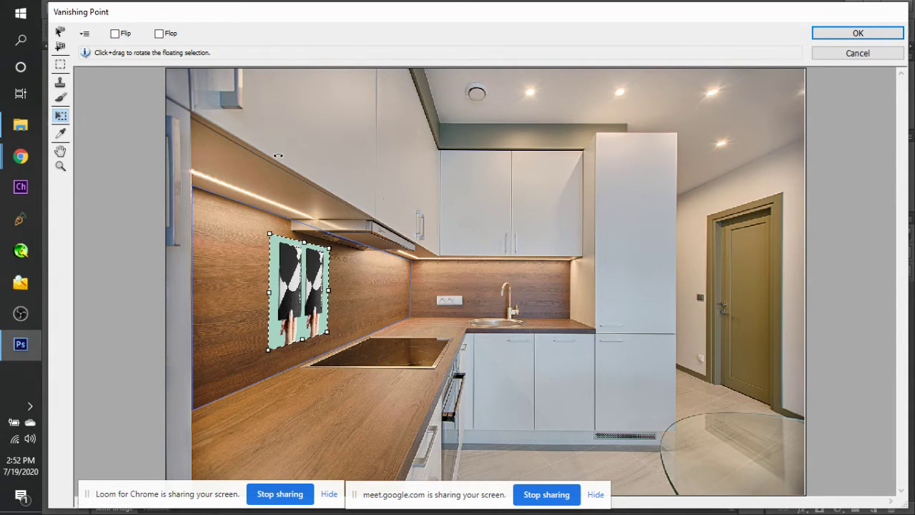
Apply Vanishing Point with the perspective plane shifted slightly past the wall's near end, and nudge the mockup layer up and left.
{"action": "left_click", "coordinate": [61, 33]}
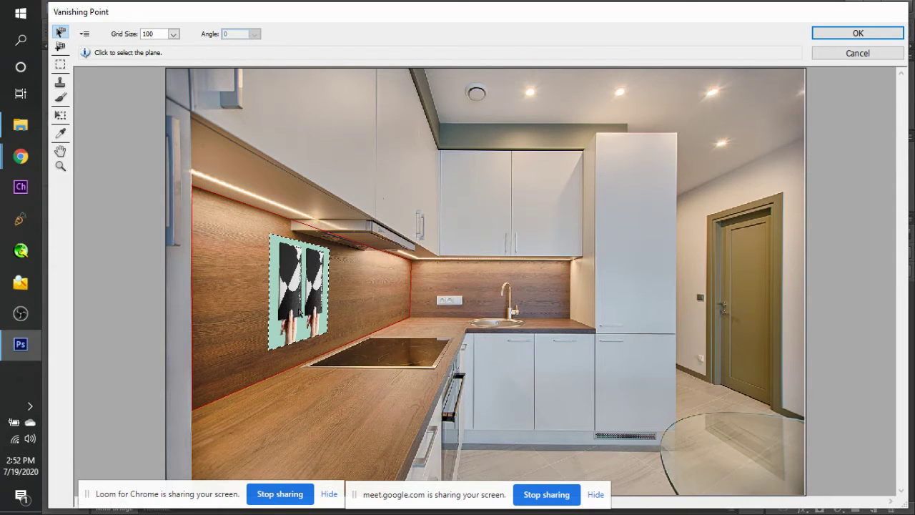
{"action": "left_click", "coordinate": [298, 312]}
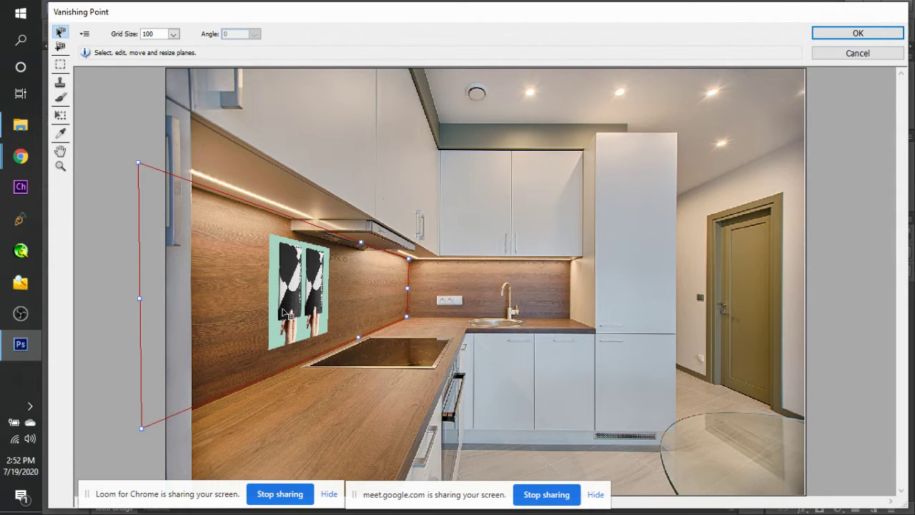
{"action": "left_click_drag", "start_coordinate": [290, 308], "coordinate": [294, 310]}
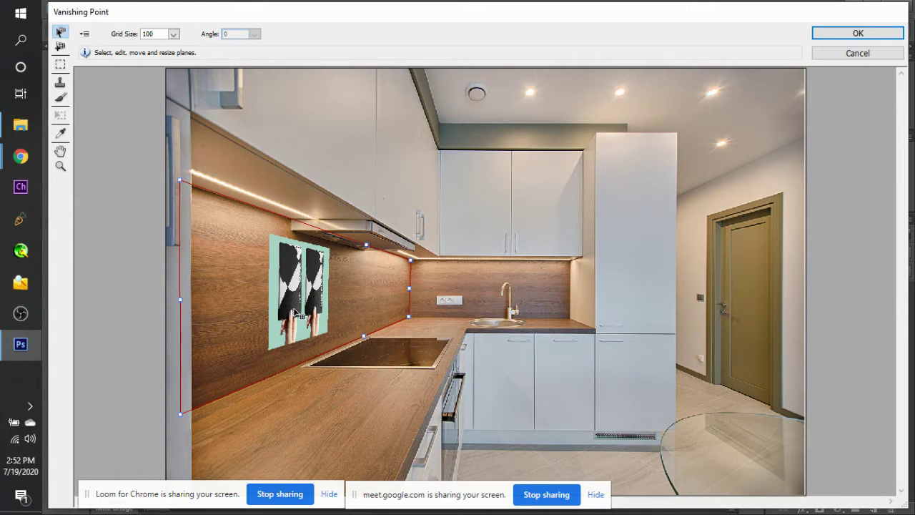
{"action": "key", "text": "Return"}
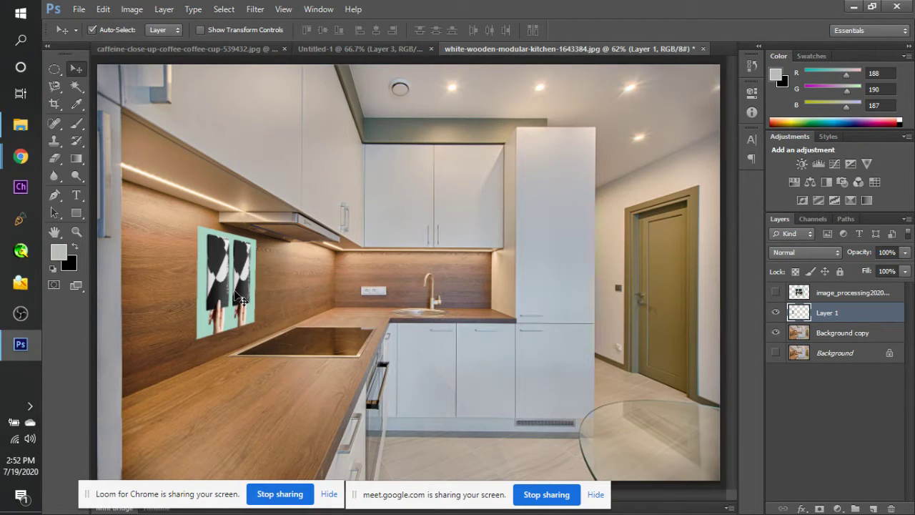
{"action": "mouse_move", "coordinate": [242, 301]}
{"action": "left_mouse_down"}
{"action": "mouse_move", "coordinate": [271, 261]}
{"action": "mouse_move", "coordinate": [229, 270]}
{"action": "mouse_move", "coordinate": [368, 275]}
{"action": "mouse_move", "coordinate": [518, 236]}
{"action": "mouse_move", "coordinate": [572, 128]}
{"action": "mouse_move", "coordinate": [291, 284]}
{"action": "mouse_move", "coordinate": [213, 303]}
{"action": "mouse_move", "coordinate": [234, 292]}
{"action": "left_mouse_up"}
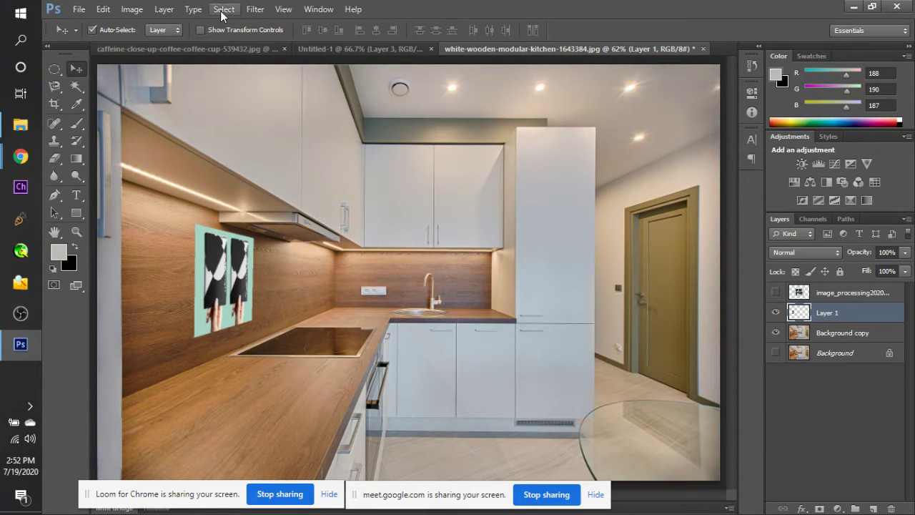
{"action": "left_click", "coordinate": [255, 12]}
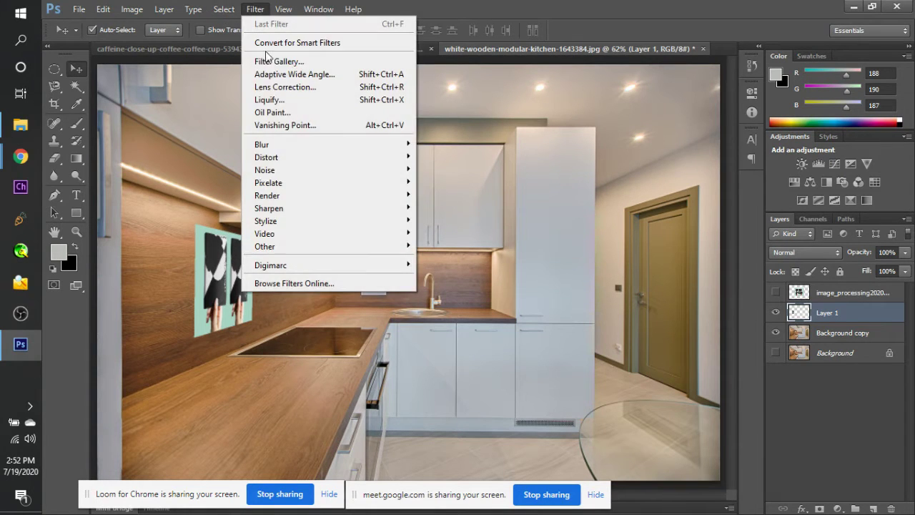
{"action": "left_click", "coordinate": [310, 130]}
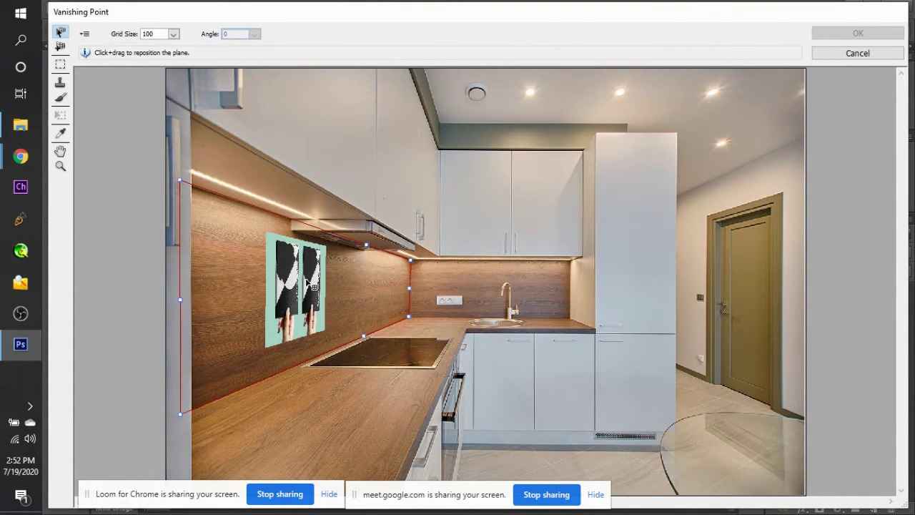
{"action": "key", "text": "t"}
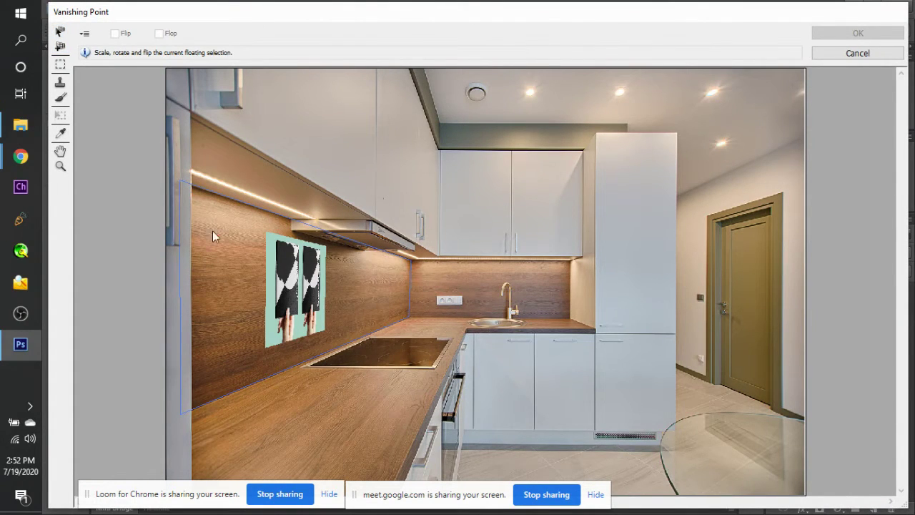
{"action": "left_click", "coordinate": [62, 84]}
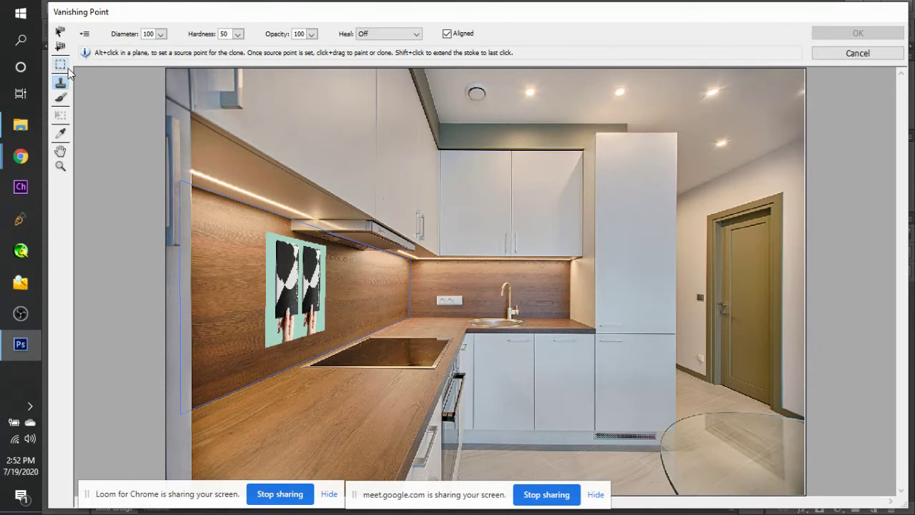
{"action": "left_click", "coordinate": [60, 64]}
{"action": "double_click", "coordinate": [286, 286]}
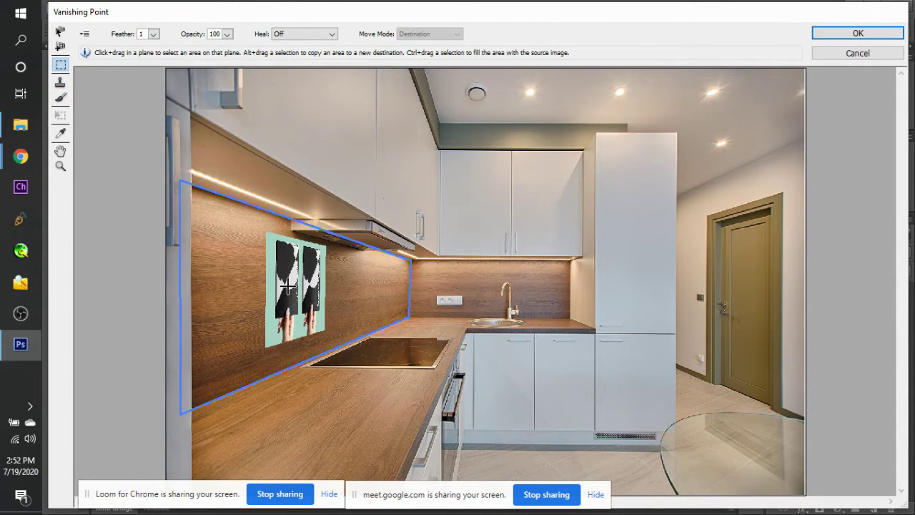
{"action": "left_click", "coordinate": [61, 47]}
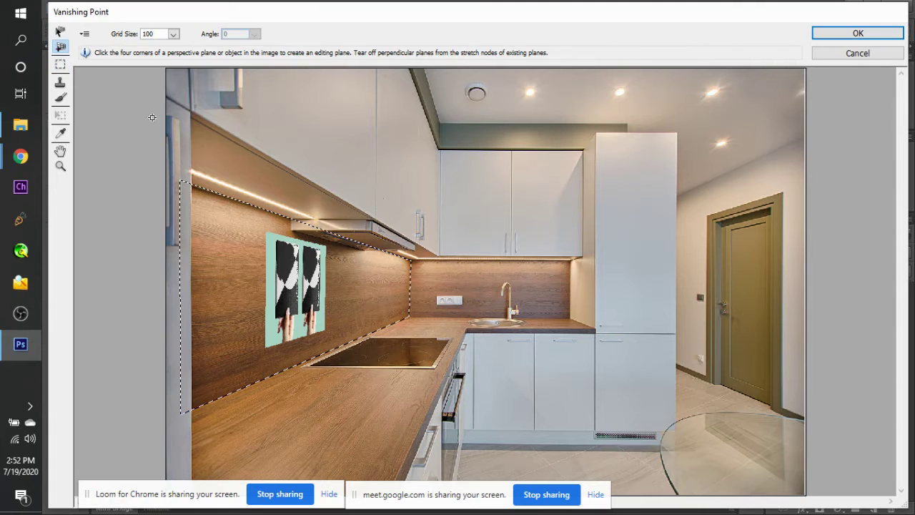
{"action": "left_click", "coordinate": [60, 31]}
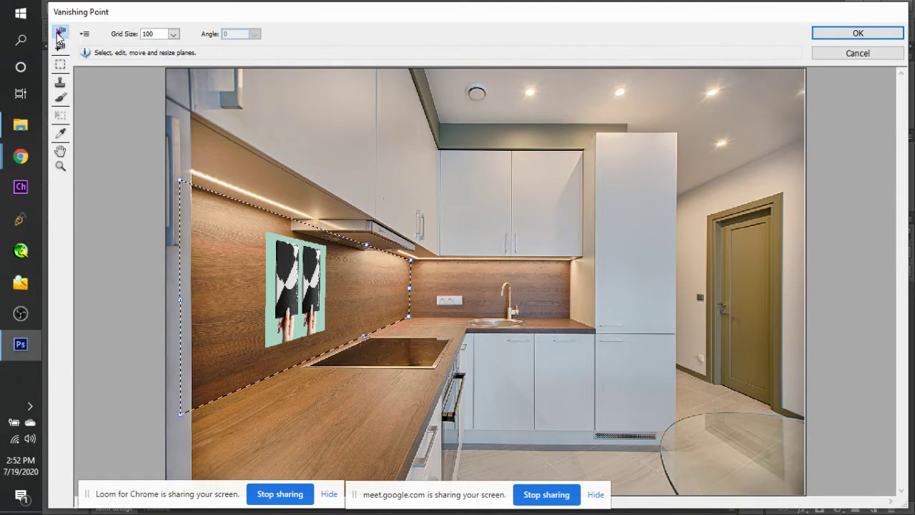
{"action": "left_click", "coordinate": [856, 54]}
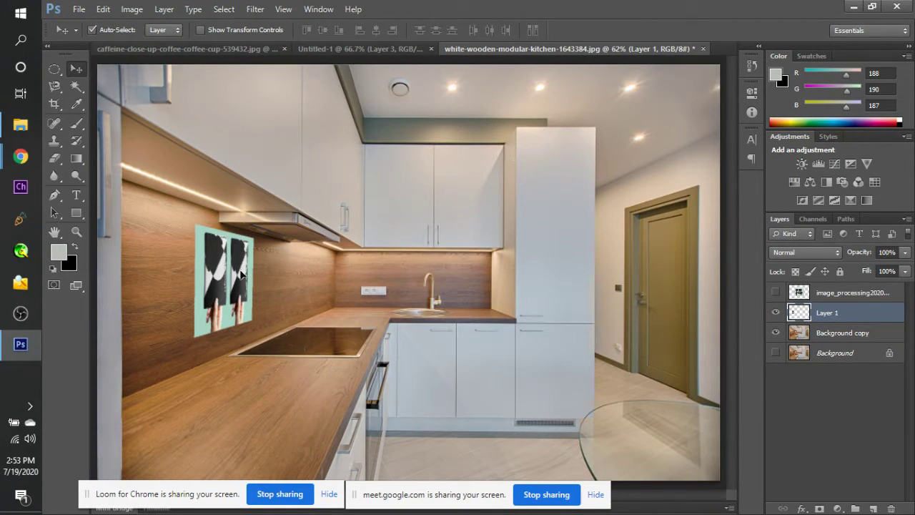
Nudge the perspective mockup on Layer 1 slightly down the wooden wall.
{"action": "left_click_drag", "start_coordinate": [243, 273], "coordinate": [243, 281]}
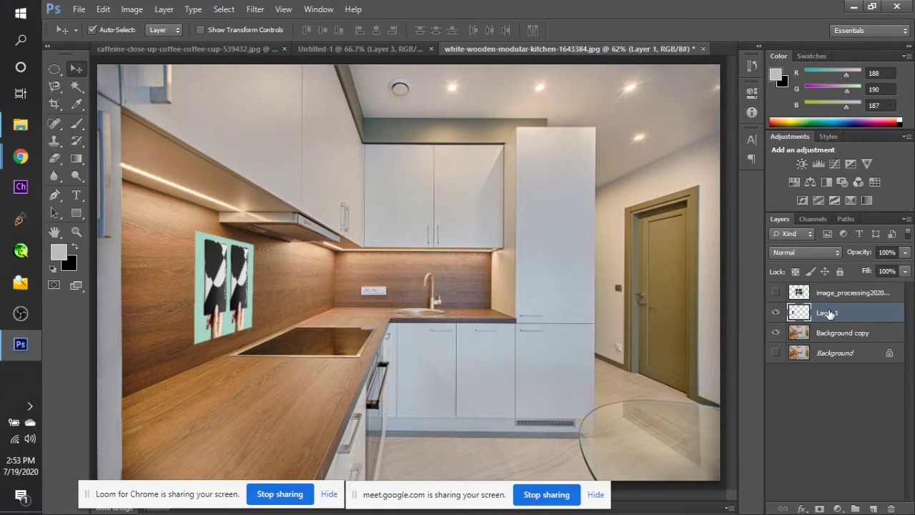
Show the original flat book mockup layer and duplicate it.
{"action": "left_click", "coordinate": [775, 292]}
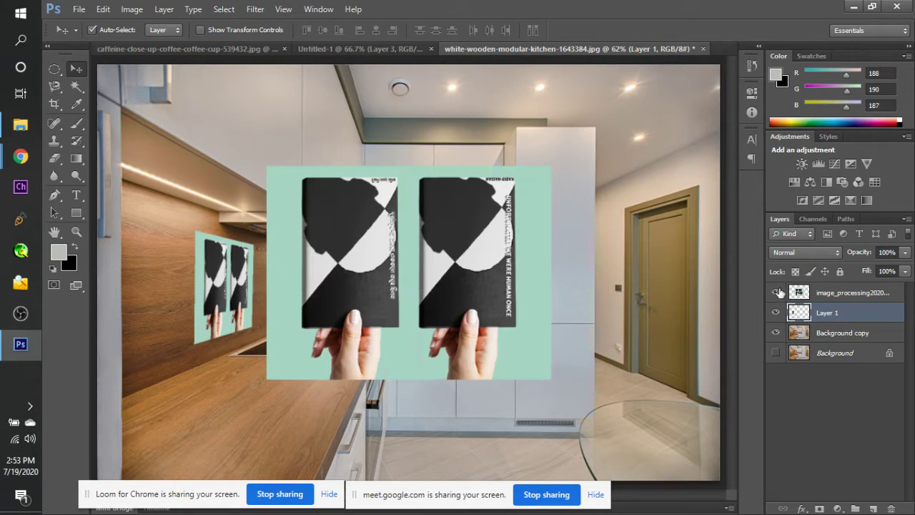
{"action": "left_click", "coordinate": [838, 296]}
{"action": "key", "text": "ctrl+j"}
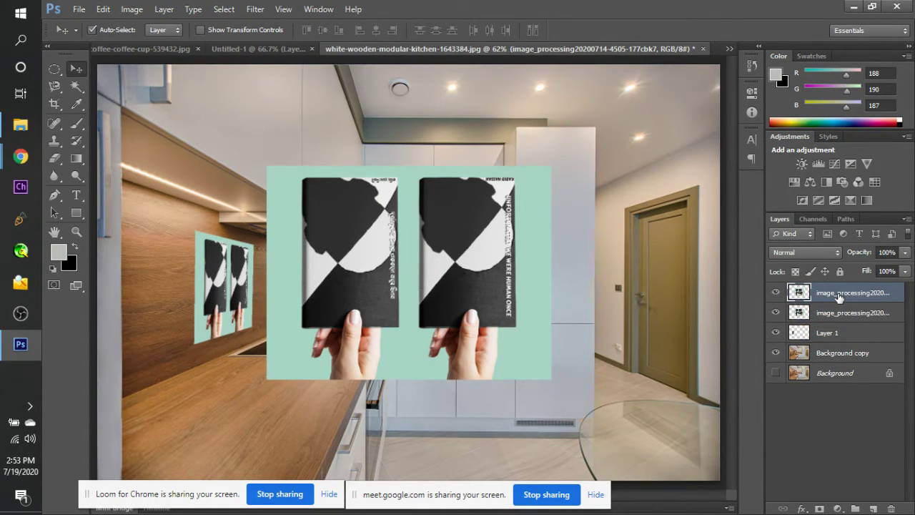
Hide the original flat mockup layer below the duplicate and move the duplicate toward the far-side cabinets, clear of the range hood.
{"action": "left_click", "coordinate": [775, 313]}
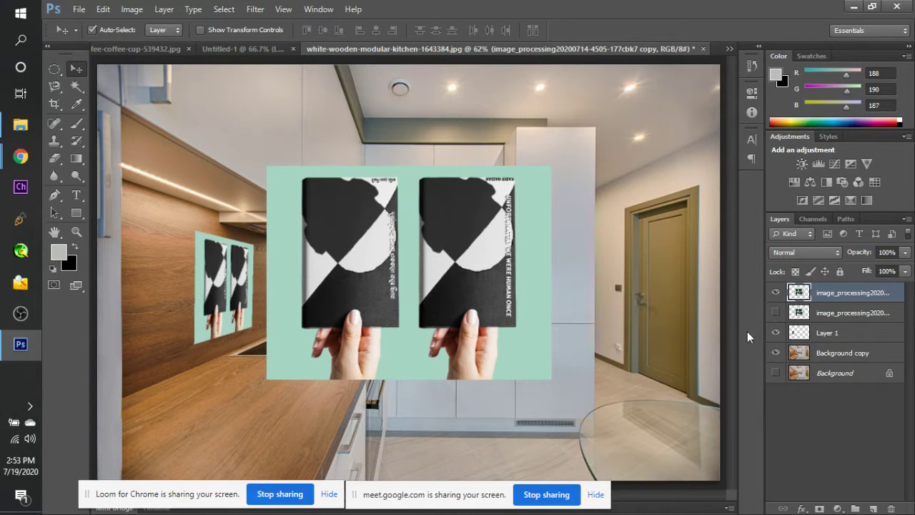
{"action": "left_click", "coordinate": [775, 333]}
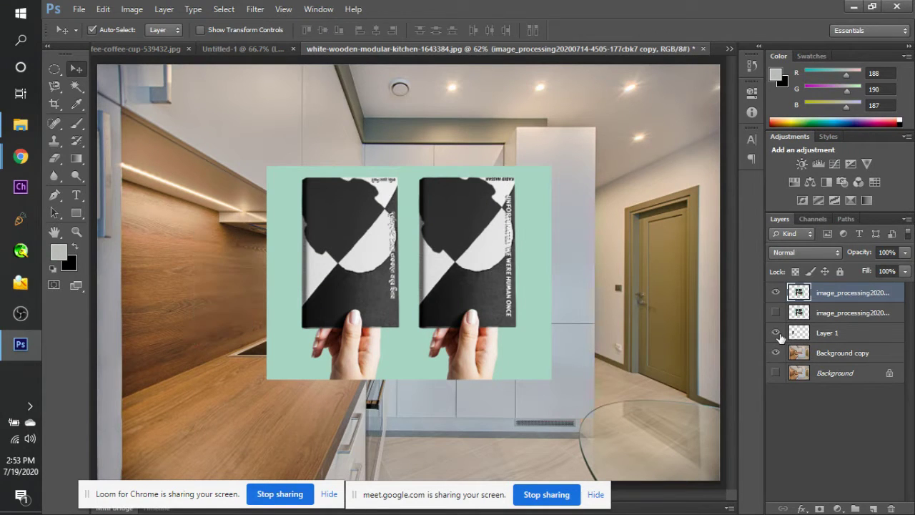
{"action": "left_click", "coordinate": [775, 333]}
{"action": "left_click_drag", "start_coordinate": [478, 271], "coordinate": [493, 306]}
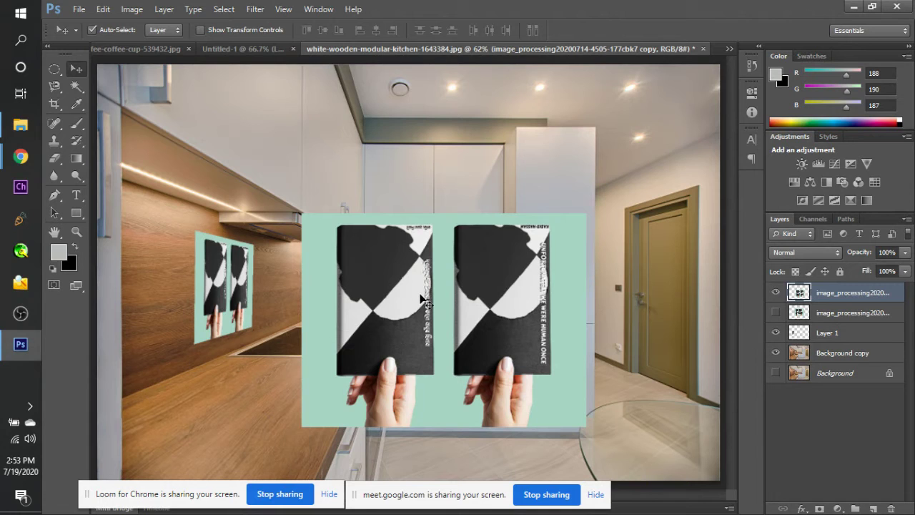
{"action": "left_click_drag", "start_coordinate": [422, 300], "coordinate": [477, 259]}
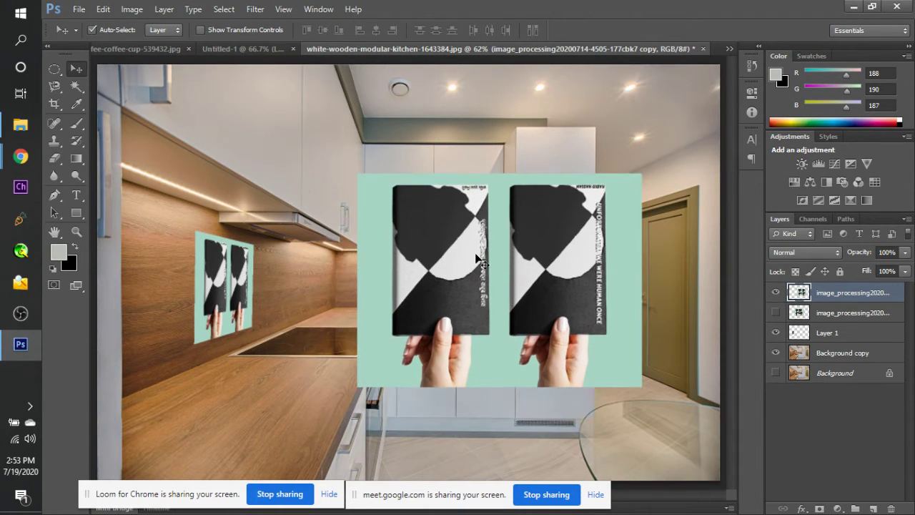
Start a Perspective transform on the duplicate mockup and place it over the upper cabinets with its layer opacity lowered to 57%.
{"action": "key", "text": "ctrl+t"}
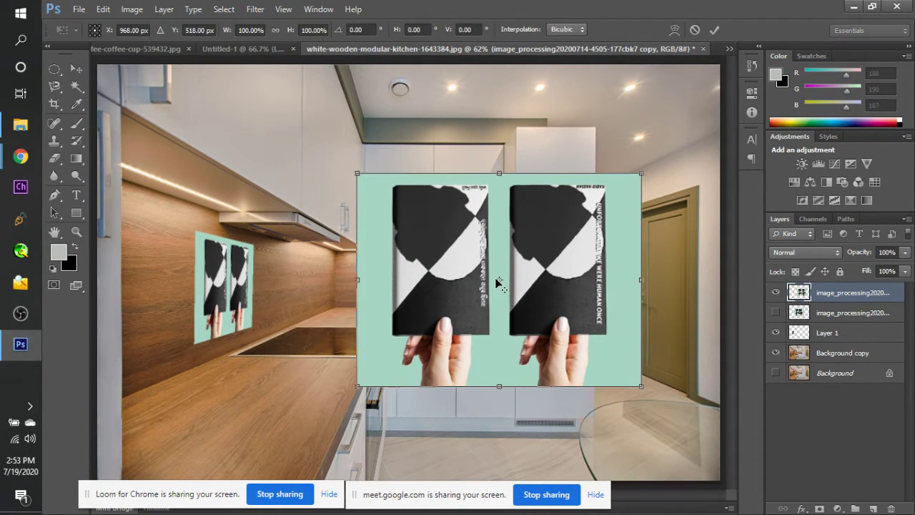
{"action": "right_click", "coordinate": [479, 282]}
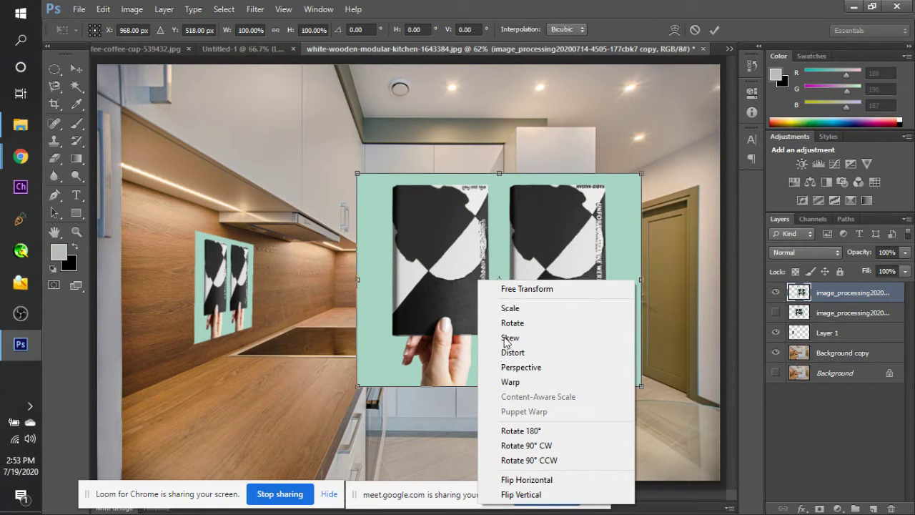
{"action": "left_click", "coordinate": [520, 367]}
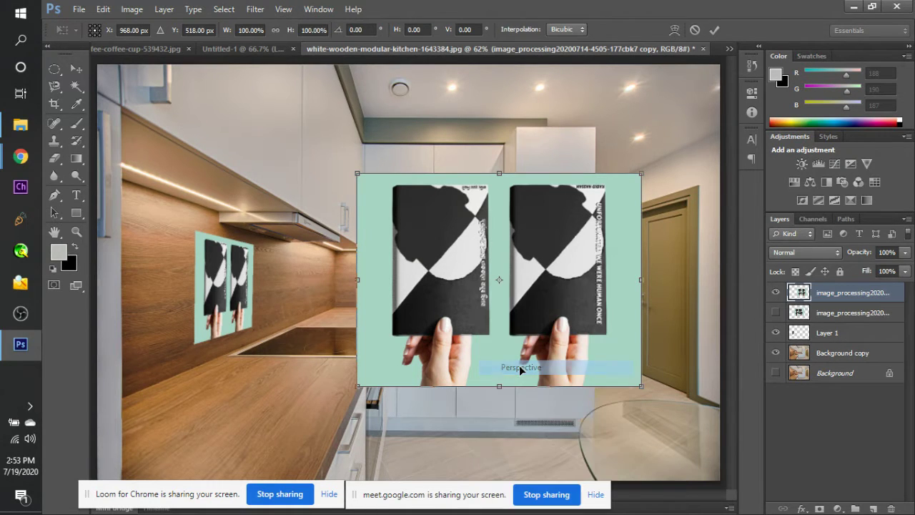
{"action": "left_click_drag", "start_coordinate": [452, 269], "coordinate": [441, 186]}
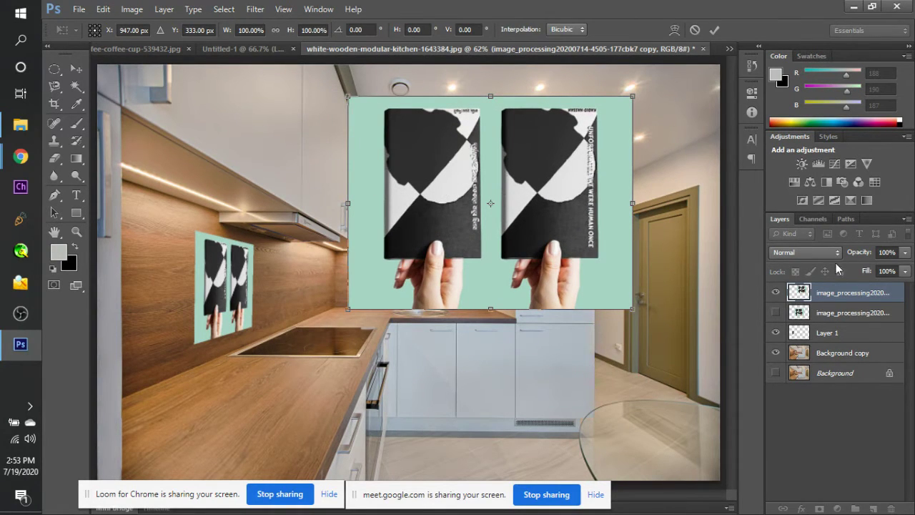
{"action": "left_click", "coordinate": [904, 252]}
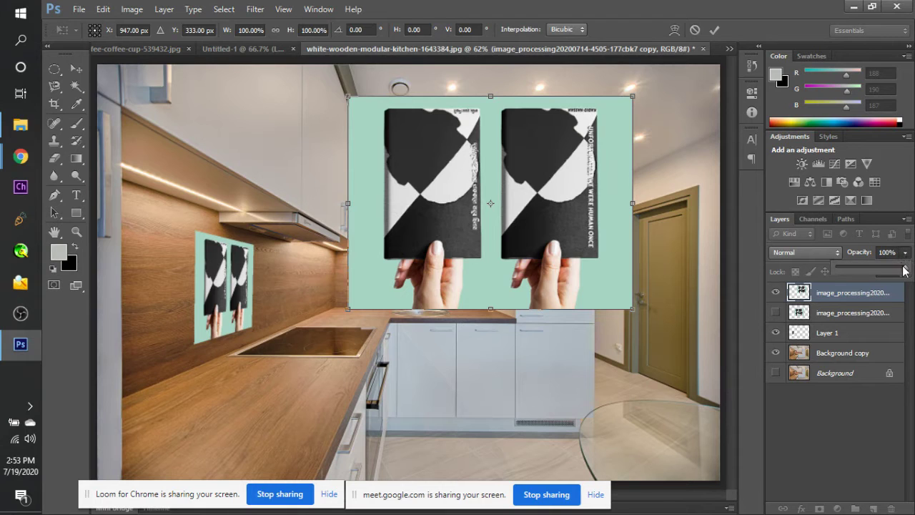
{"action": "left_click_drag", "start_coordinate": [904, 269], "coordinate": [877, 270]}
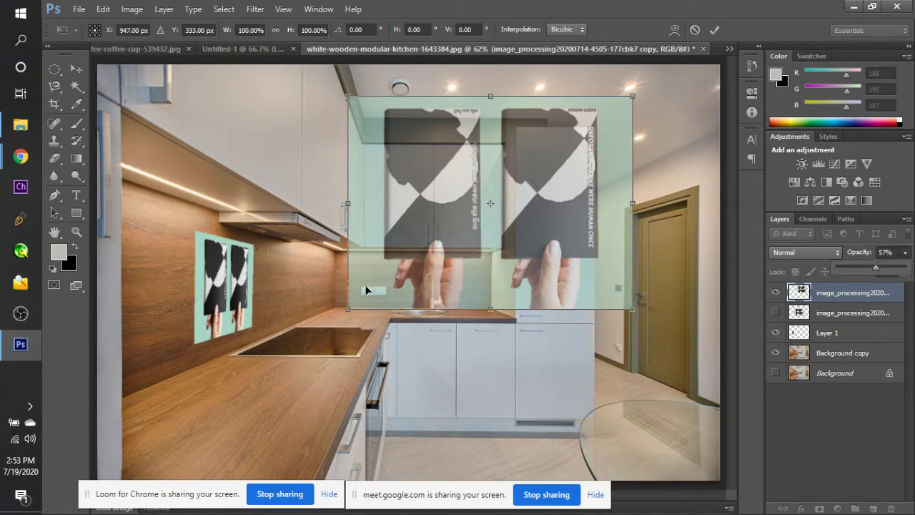
{"action": "left_click_drag", "start_coordinate": [375, 241], "coordinate": [329, 242]}
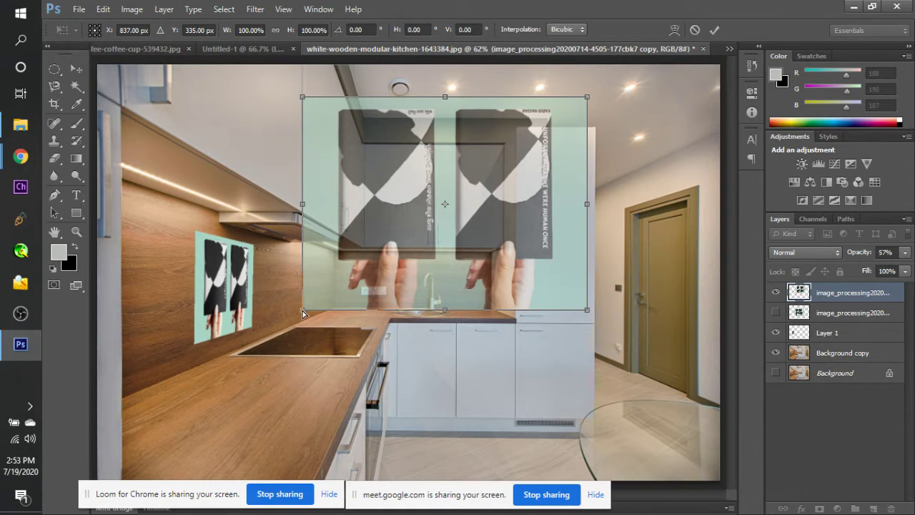
Try tapering the duplicate mockup with Perspective and aligning it to the upper cabinet, and undo the transform.
{"action": "left_click_drag", "start_coordinate": [302, 312], "coordinate": [313, 247]}
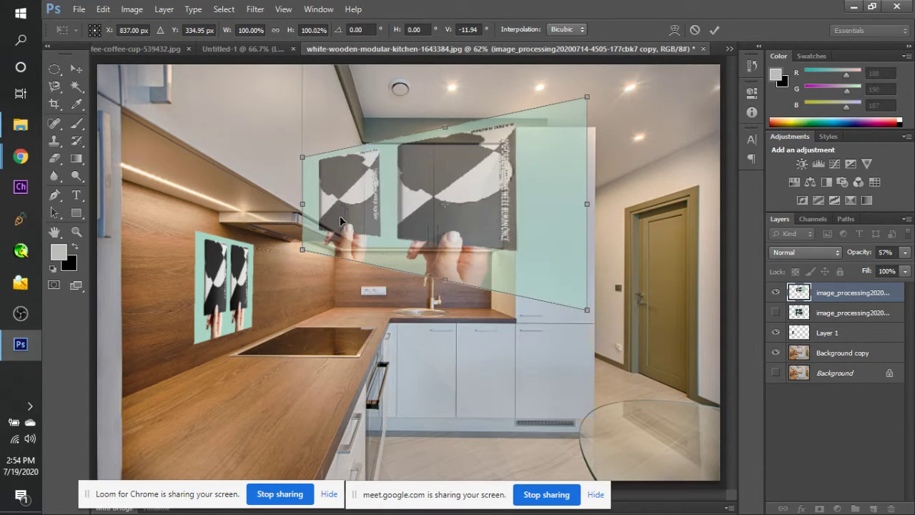
{"action": "left_click_drag", "start_coordinate": [341, 218], "coordinate": [337, 169]}
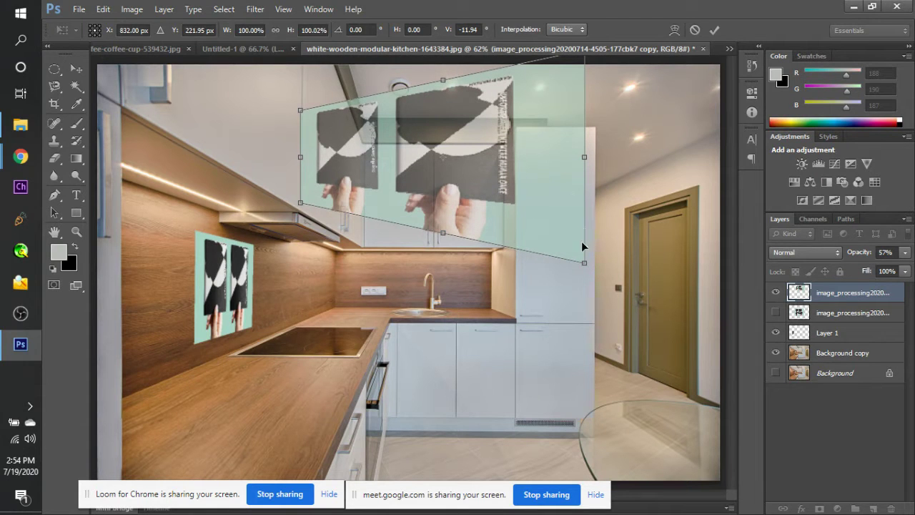
{"action": "left_click_drag", "start_coordinate": [586, 263], "coordinate": [589, 242]}
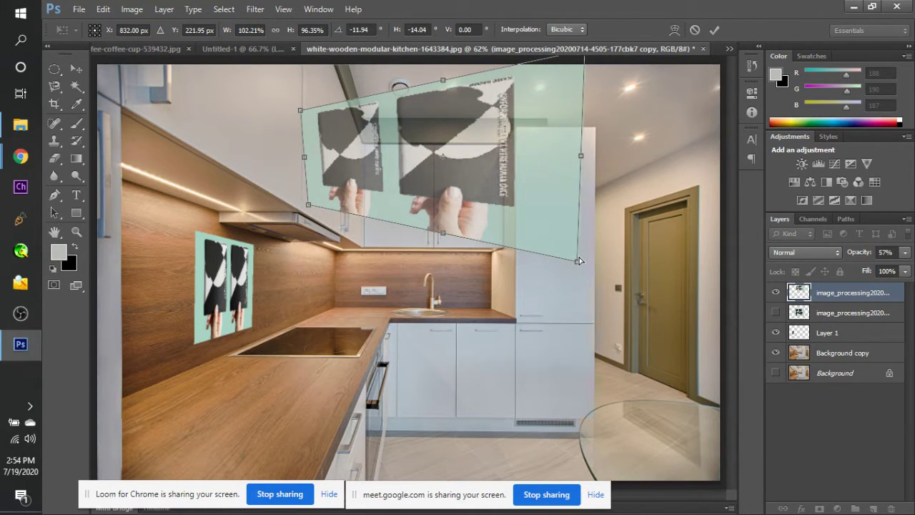
{"action": "key", "text": "Return"}
{"action": "key", "text": "ctrl+alt+z"}
{"action": "key", "text": "ctrl+alt+z"}
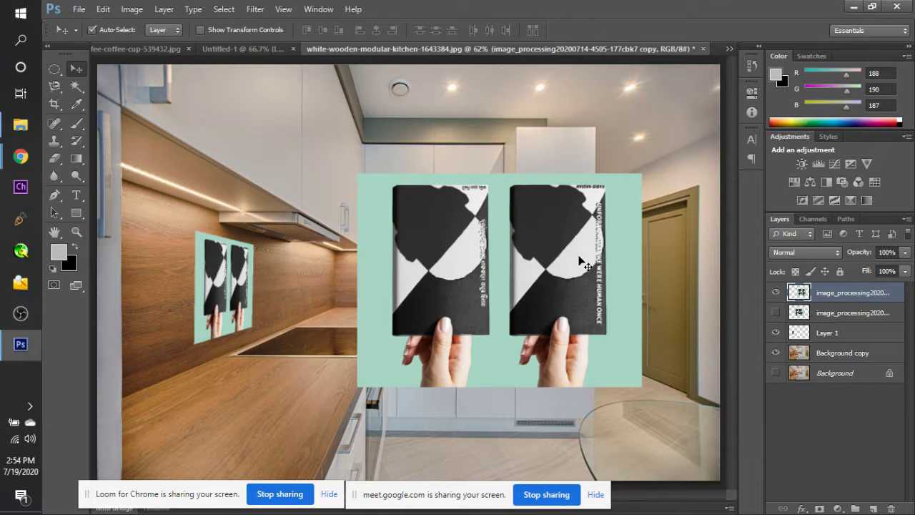
Start a Distort transform on the duplicate mockup and place its near edge at the end cabinet door above the range hood.
{"action": "key", "text": "ctrl+t"}
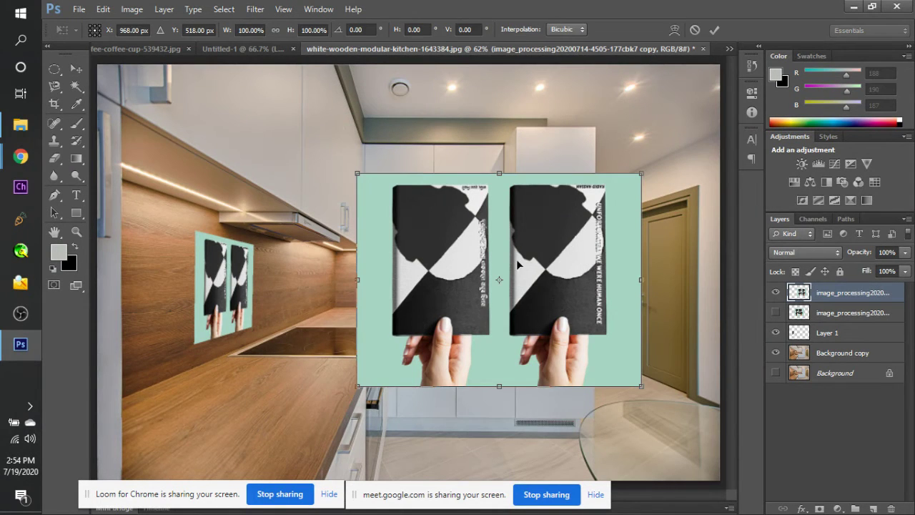
{"action": "right_click", "coordinate": [517, 261]}
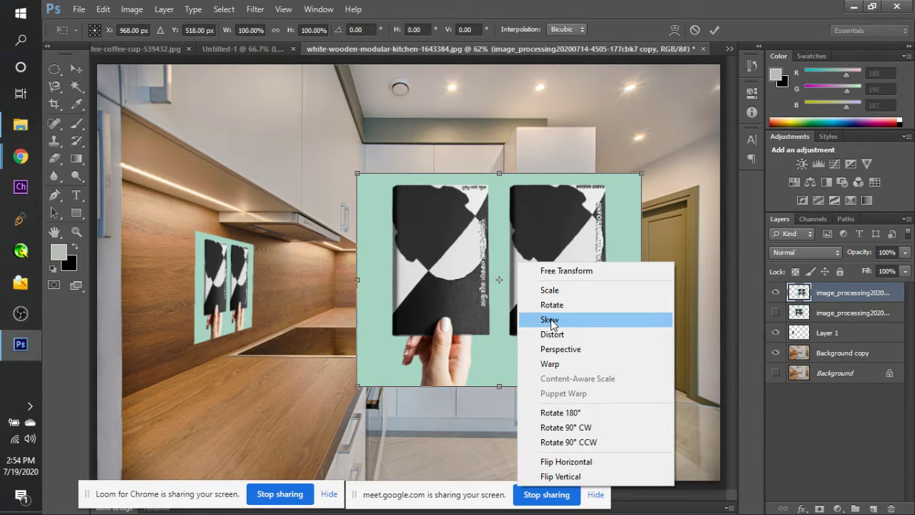
{"action": "right_click", "coordinate": [446, 278]}
{"action": "left_click", "coordinate": [468, 351]}
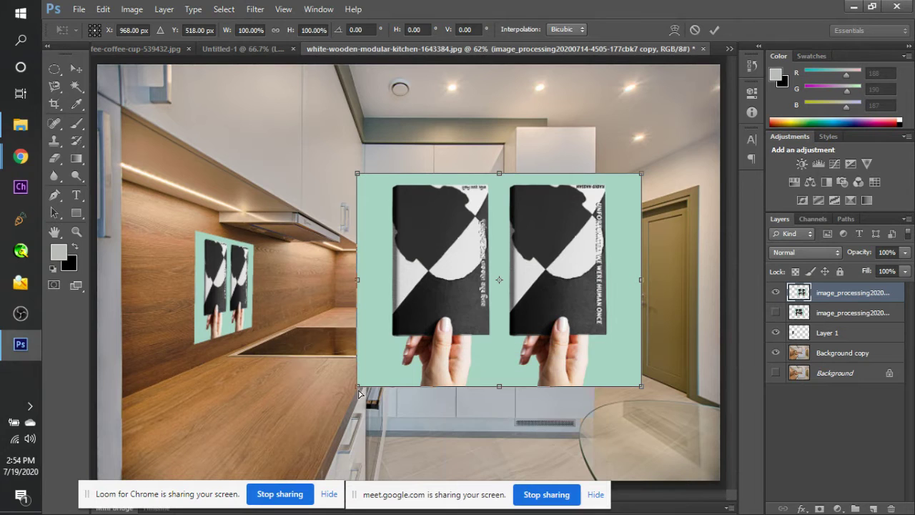
{"action": "mouse_move", "coordinate": [358, 389]}
{"action": "left_mouse_down"}
{"action": "mouse_move", "coordinate": [371, 368]}
{"action": "mouse_move", "coordinate": [340, 387]}
{"action": "mouse_move", "coordinate": [343, 395]}
{"action": "left_mouse_up"}
{"action": "key", "text": "ctrl+z"}
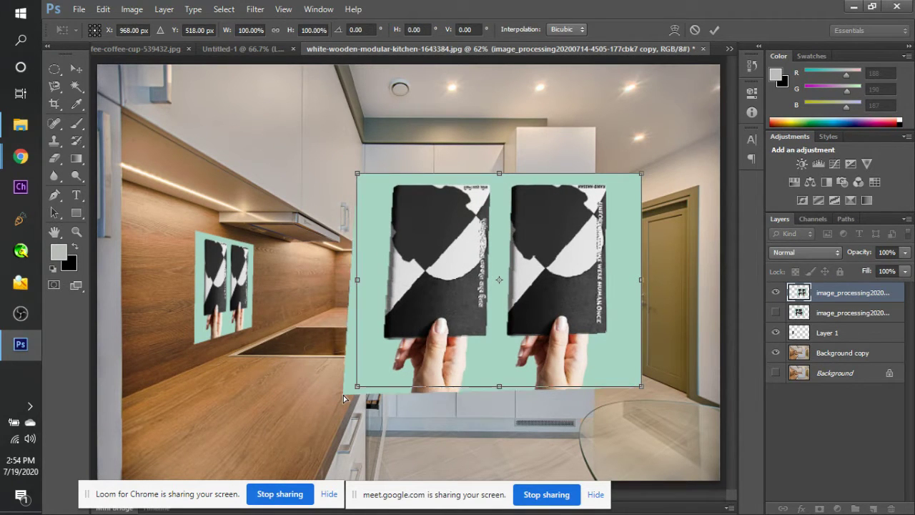
{"action": "left_click_drag", "start_coordinate": [445, 358], "coordinate": [401, 298]}
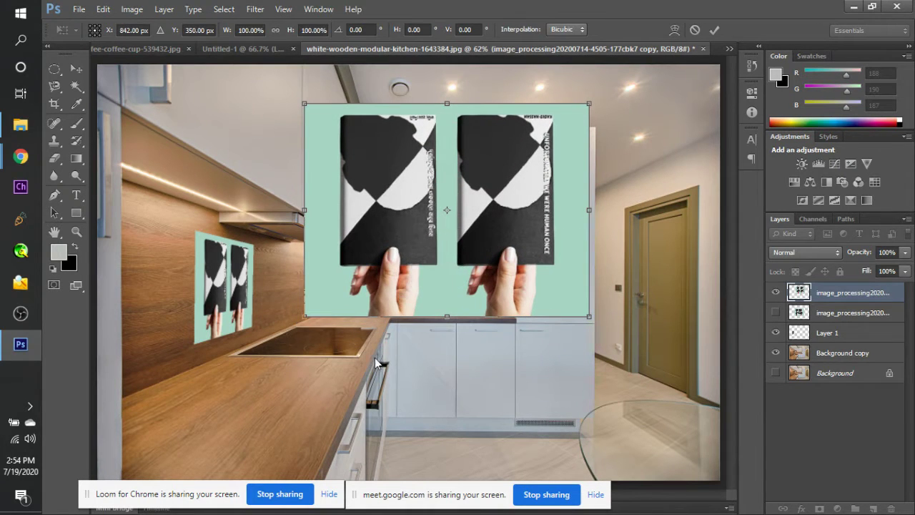
Distort the duplicate mockup corner by corner to fit the angled cabinet door above the range hood, and apply the transform.
{"action": "left_click_drag", "start_coordinate": [306, 318], "coordinate": [302, 213]}
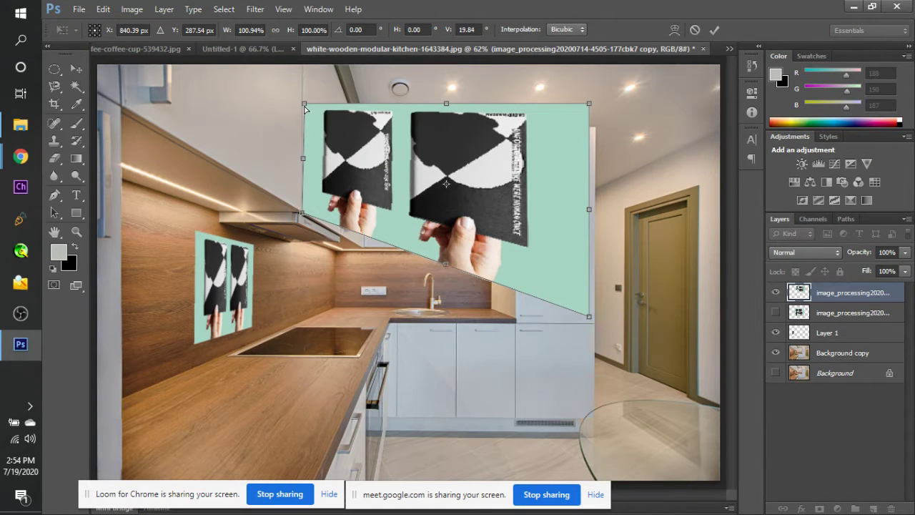
{"action": "left_click_drag", "start_coordinate": [301, 102], "coordinate": [300, 102]}
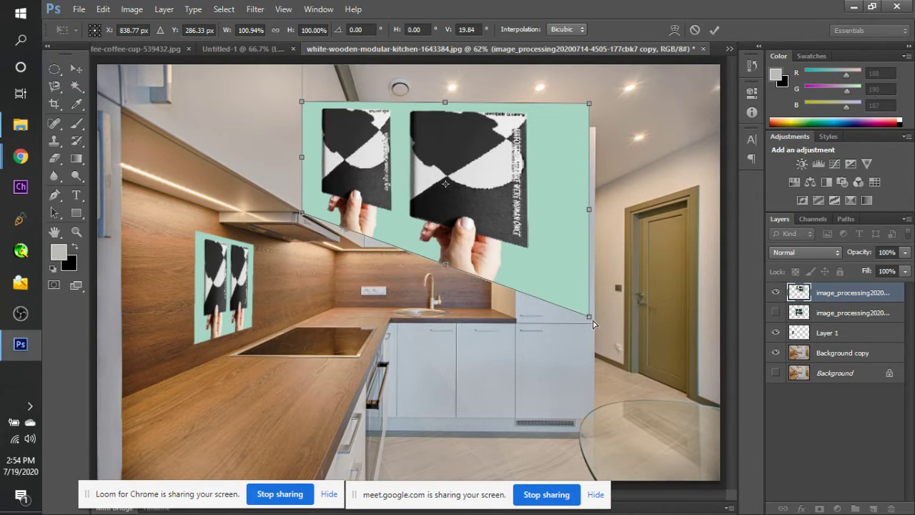
{"action": "left_click_drag", "start_coordinate": [590, 317], "coordinate": [363, 250]}
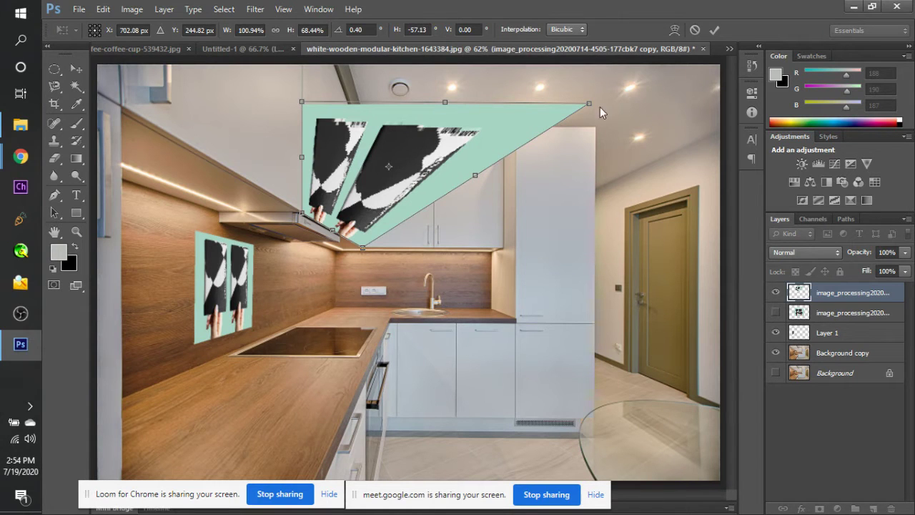
{"action": "left_click_drag", "start_coordinate": [589, 106], "coordinate": [363, 166]}
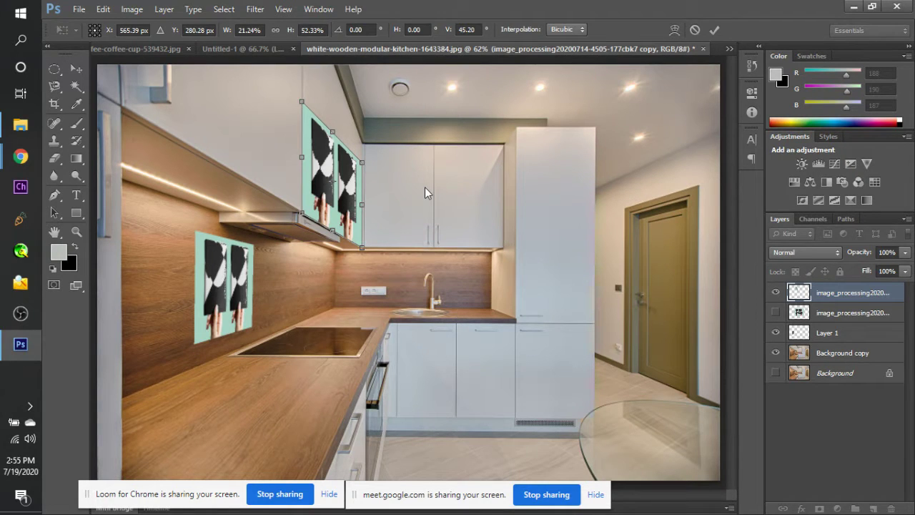
{"action": "key", "text": "Return"}
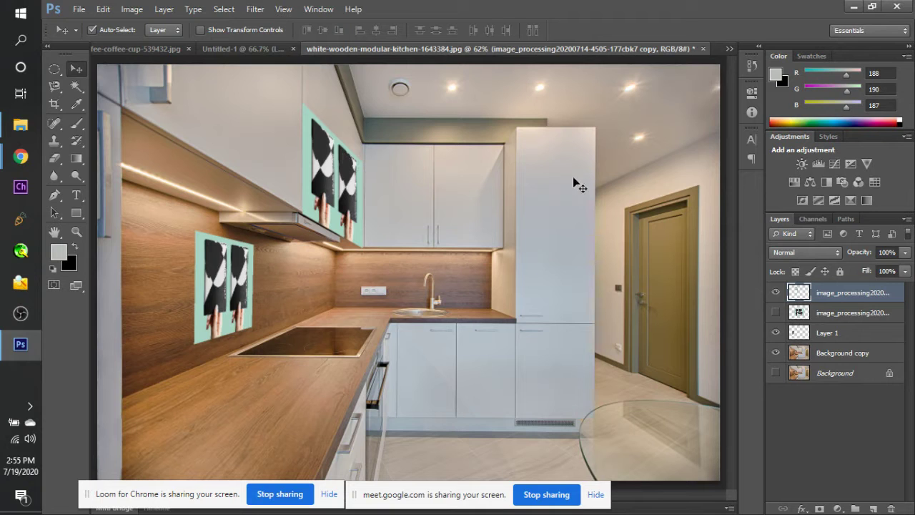
Open the blending options of Layer 1 and enable the Bevel & Emboss effect for the wall mockup.
{"action": "left_click", "coordinate": [807, 333]}
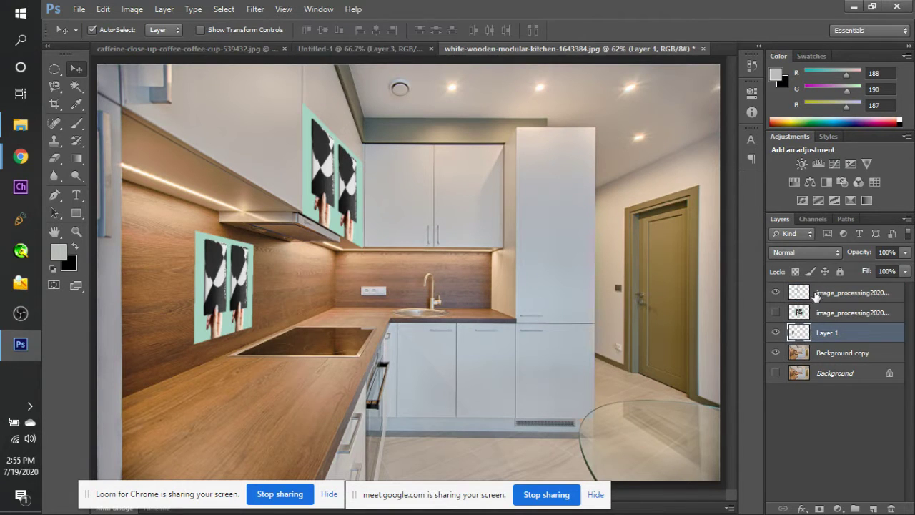
{"action": "right_click", "coordinate": [871, 336]}
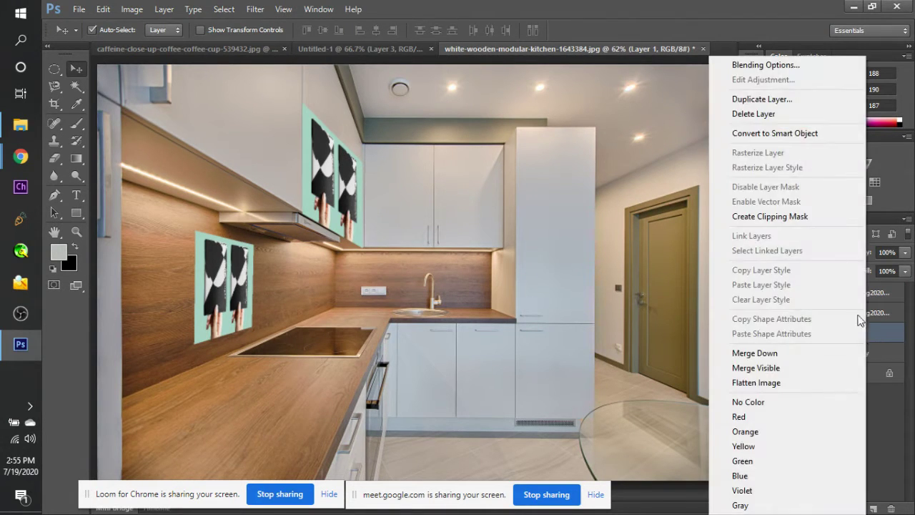
{"action": "left_click", "coordinate": [763, 63]}
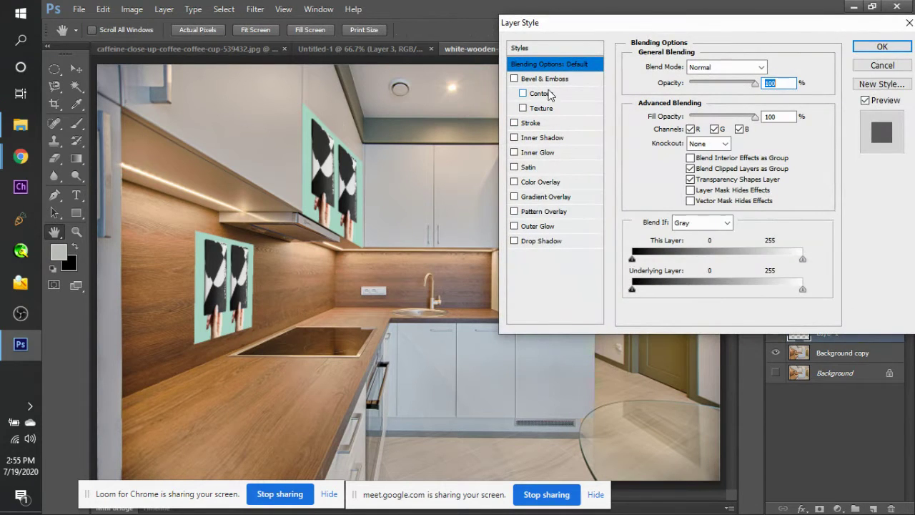
{"action": "left_click", "coordinate": [548, 80]}
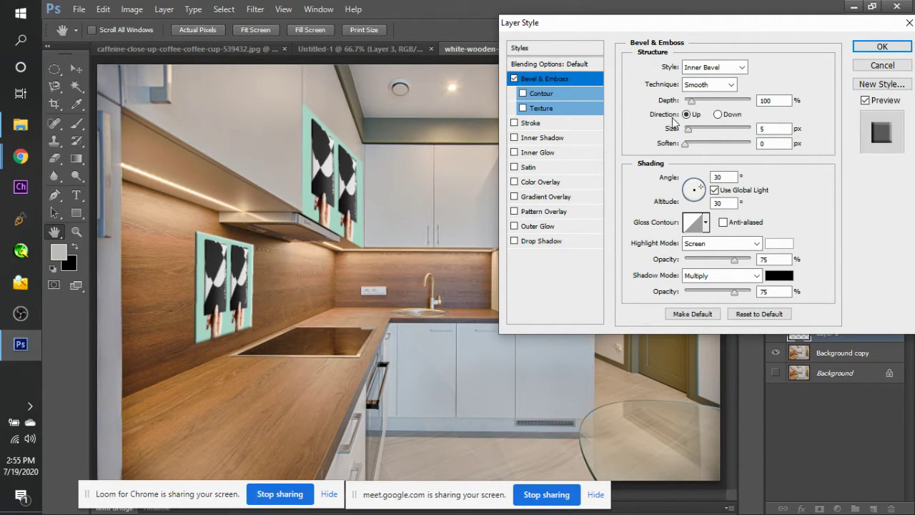
Set the bevel's depth to 307%, its size to 10 px and its softening to 10 px.
{"action": "left_click_drag", "start_coordinate": [690, 102], "coordinate": [704, 101]}
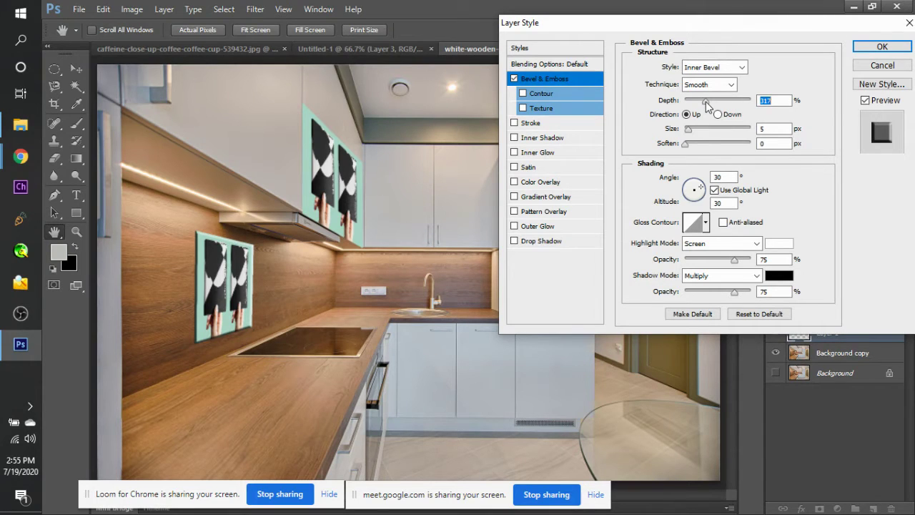
{"action": "left_click_drag", "start_coordinate": [705, 101], "coordinate": [705, 101]}
{"action": "mouse_move", "coordinate": [688, 133]}
{"action": "left_mouse_down"}
{"action": "mouse_move", "coordinate": [706, 130]}
{"action": "mouse_move", "coordinate": [691, 130]}
{"action": "left_mouse_up"}
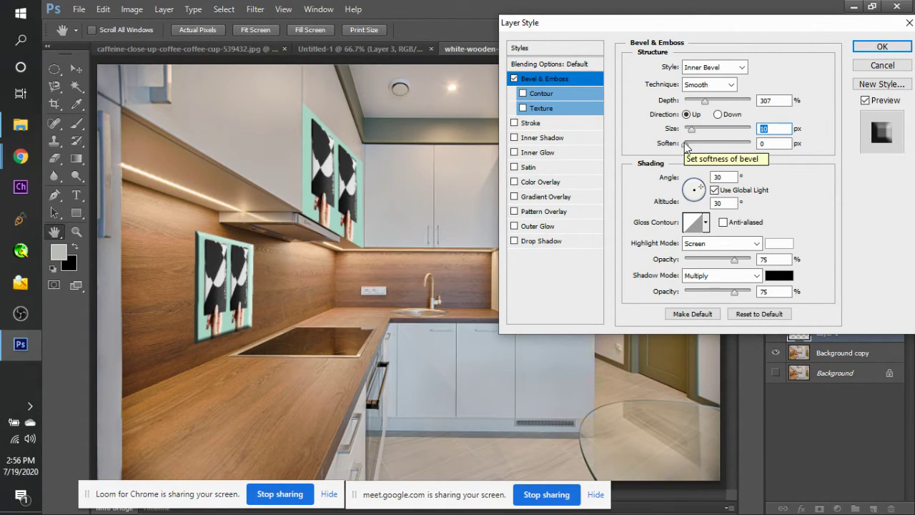
{"action": "left_click", "coordinate": [692, 143]}
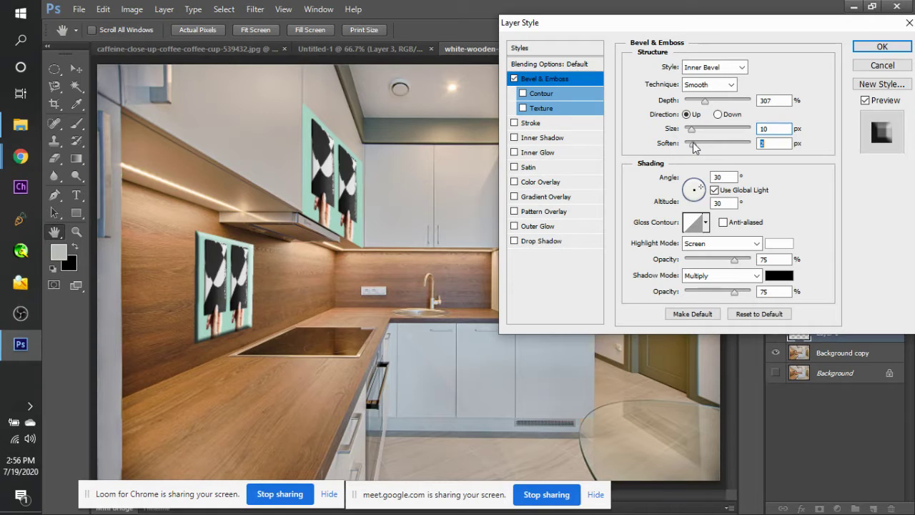
{"action": "left_click_drag", "start_coordinate": [692, 143], "coordinate": [726, 137]}
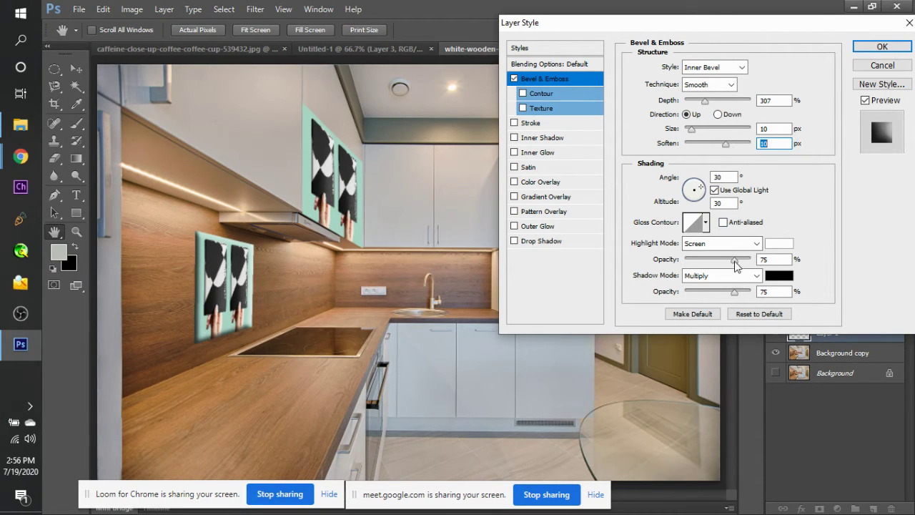
Set the bevel's highlight opacity to 44% and its shadow opacity to 41%.
{"action": "left_click_drag", "start_coordinate": [734, 260], "coordinate": [711, 262]}
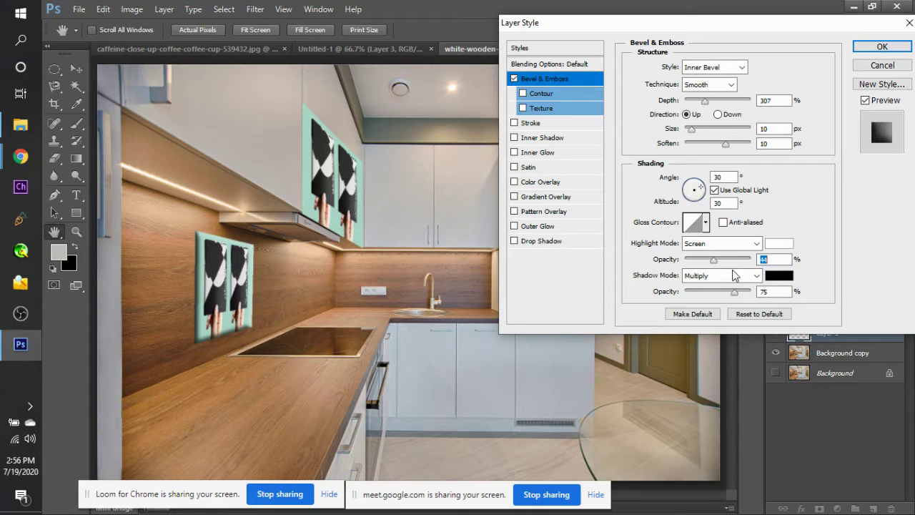
{"action": "mouse_move", "coordinate": [733, 292]}
{"action": "left_mouse_down"}
{"action": "mouse_move", "coordinate": [706, 293]}
{"action": "mouse_move", "coordinate": [716, 292]}
{"action": "left_mouse_up"}
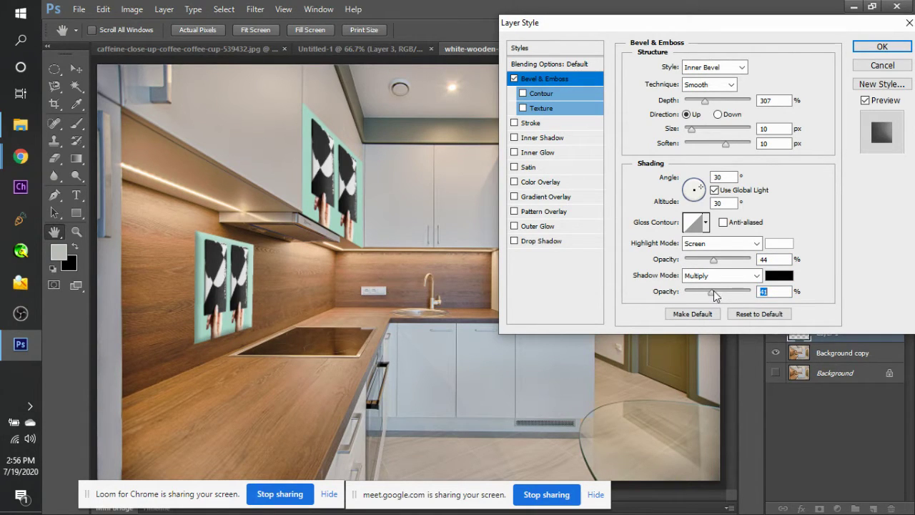
Apply the bevel settings and add a new empty layer above Layer 1.
{"action": "left_click", "coordinate": [880, 46]}
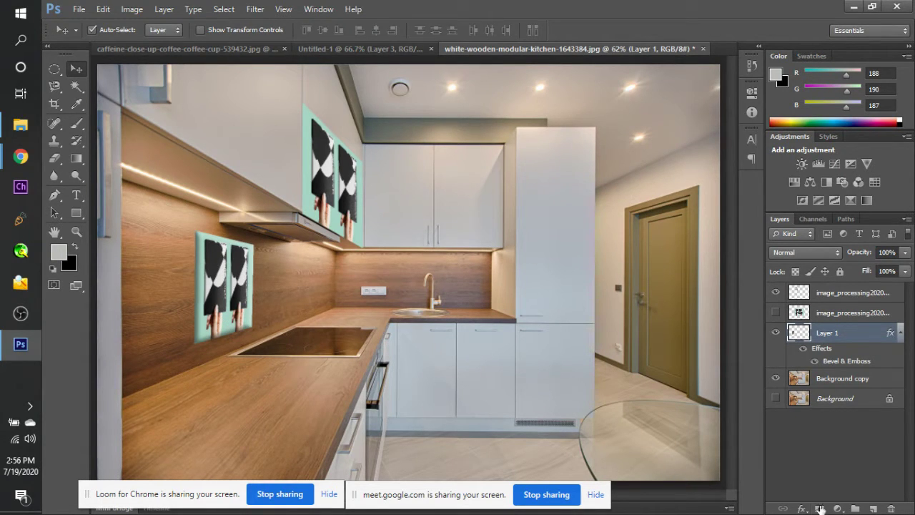
{"action": "left_click", "coordinate": [873, 508]}
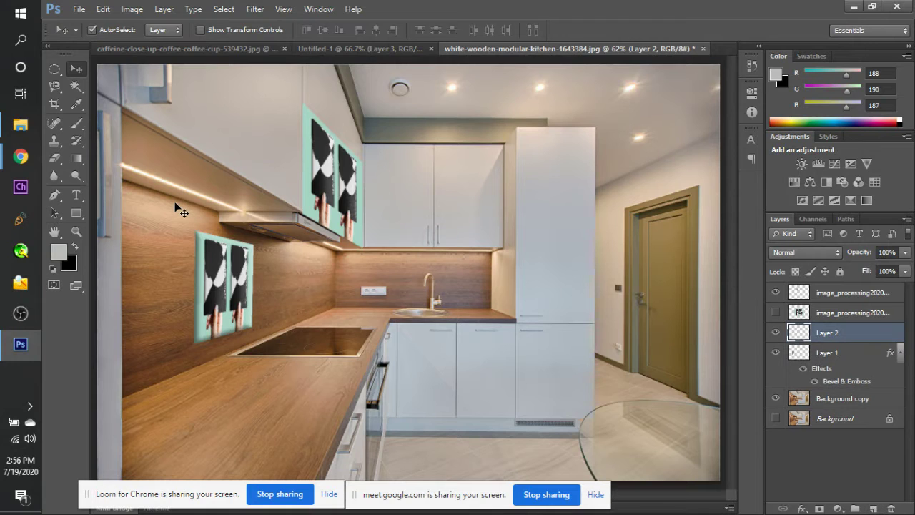
Draw a closed curved path with the Pen tool around the lower part of the wall mockup.
{"action": "left_click", "coordinate": [55, 195]}
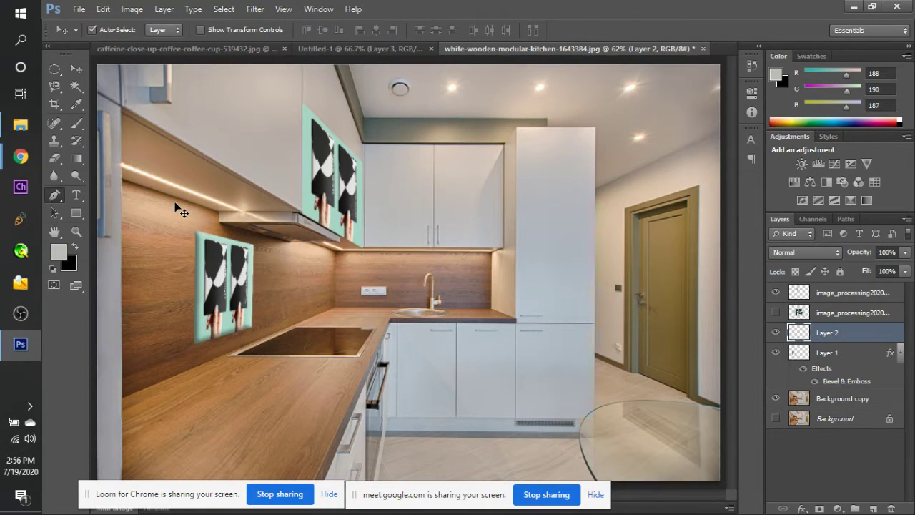
{"action": "left_click", "coordinate": [188, 348]}
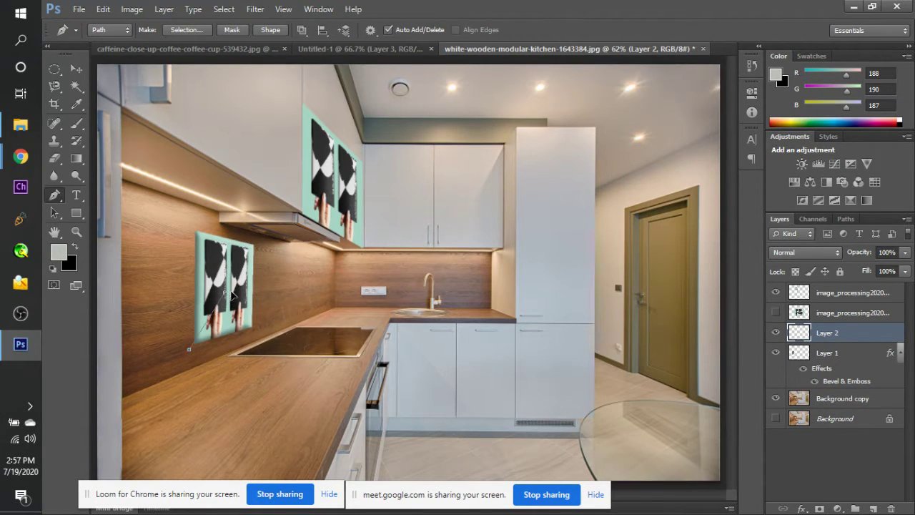
{"action": "left_click_drag", "start_coordinate": [265, 314], "coordinate": [287, 345]}
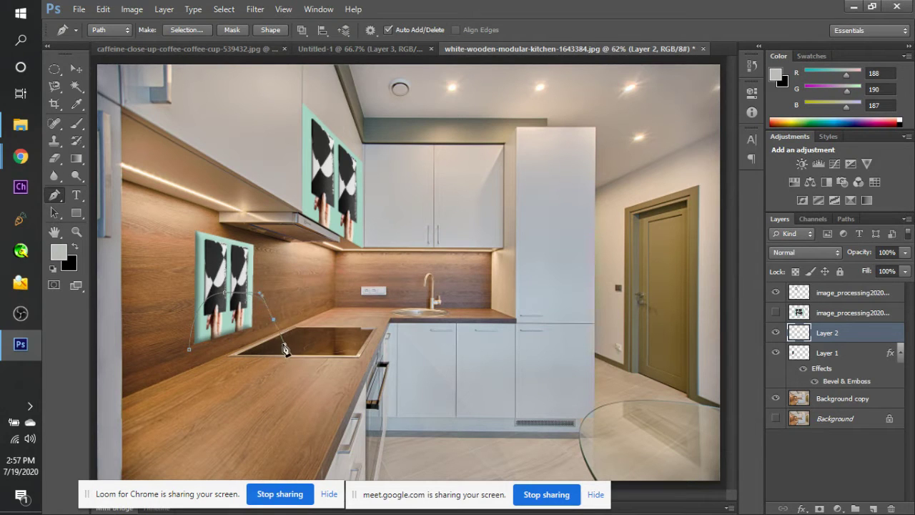
{"action": "left_click", "coordinate": [189, 350]}
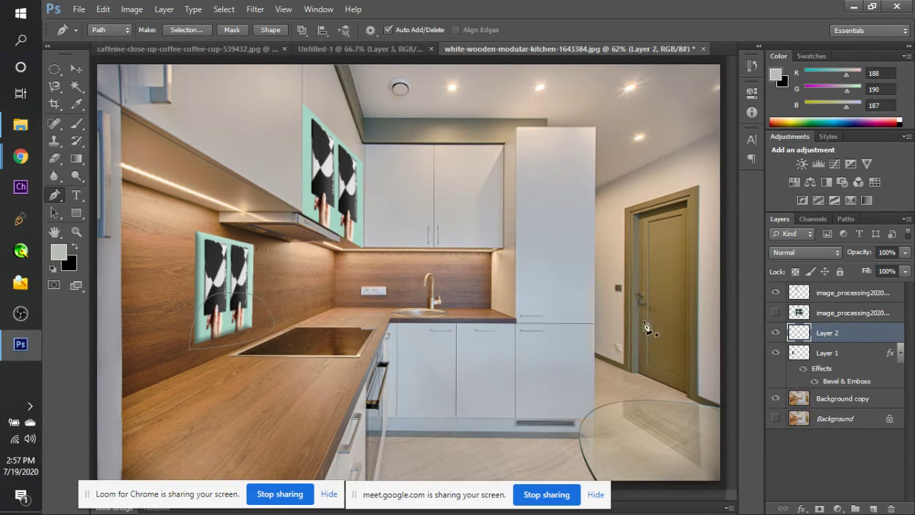
Clip Layer 2 to Layer 1, convert the path to a selection, fill it with black and deselect.
{"action": "left_click", "coordinate": [802, 336], "text": "alt"}
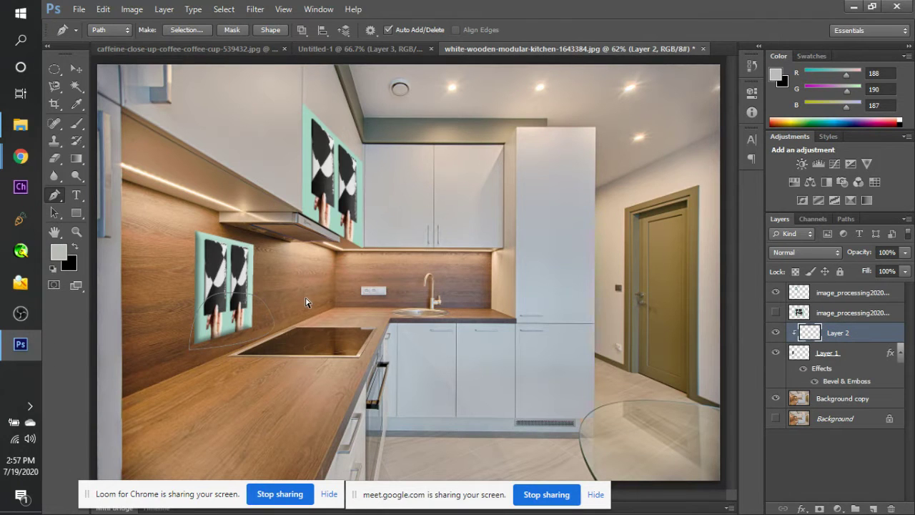
{"action": "key", "text": "ctrl+Return"}
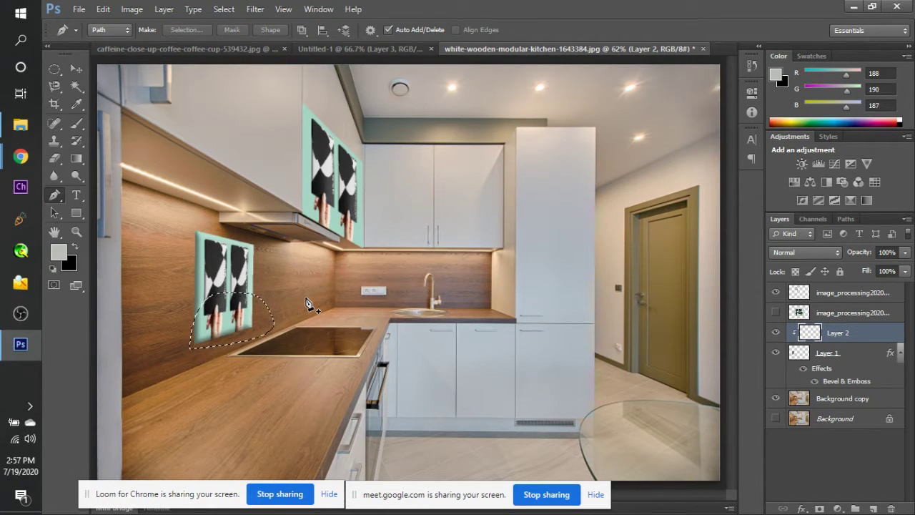
{"action": "key", "text": "alt+BackSpace"}
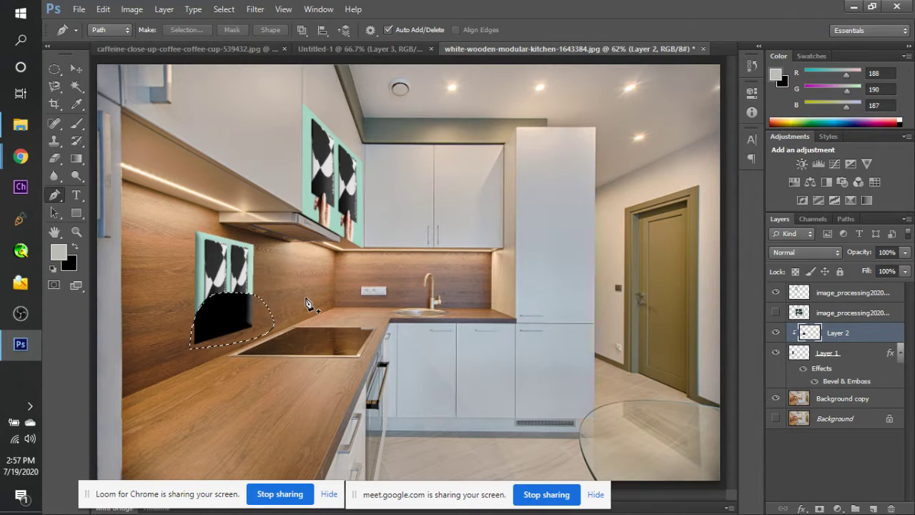
{"action": "key", "text": "v"}
{"action": "key", "text": "ctrl+d"}
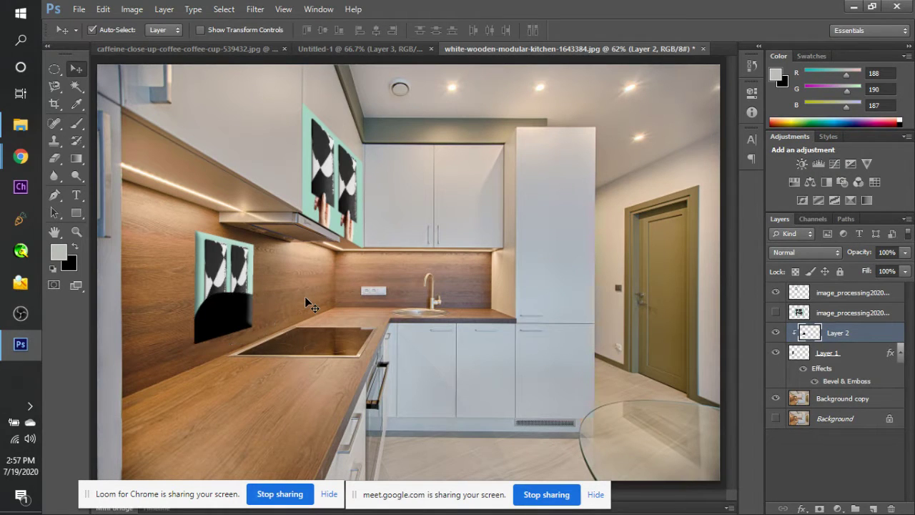
Apply a Gaussian Blur with a 45.6-pixel radius to the black fill on Layer 2.
{"action": "left_click", "coordinate": [255, 10]}
{"action": "mouse_move", "coordinate": [336, 145]}
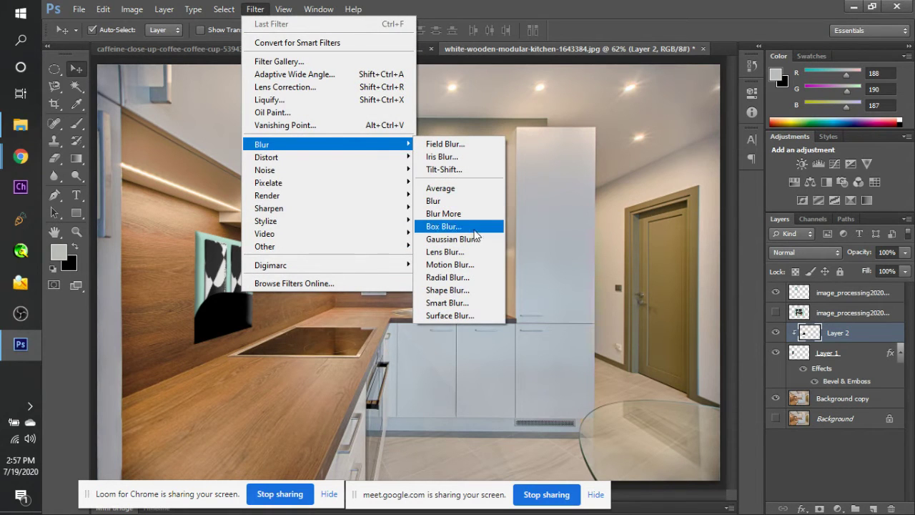
{"action": "left_click", "coordinate": [471, 239]}
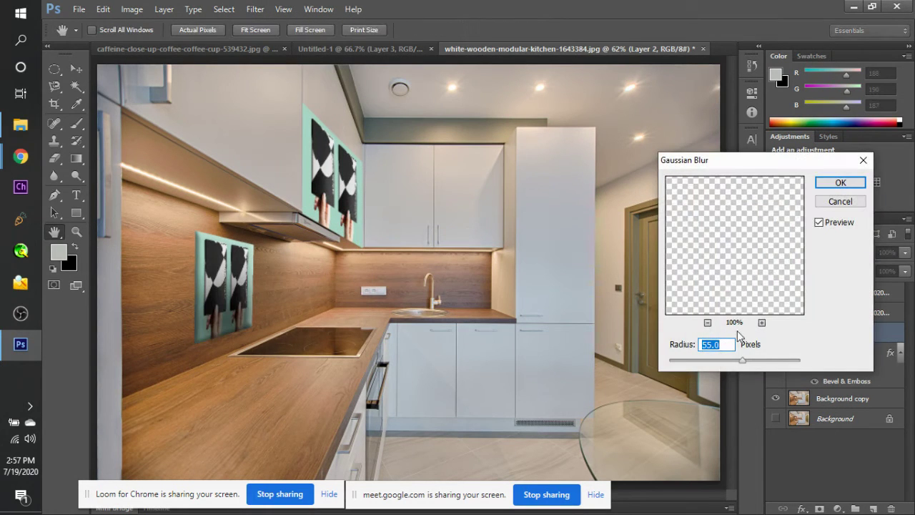
{"action": "mouse_move", "coordinate": [744, 361]}
{"action": "left_mouse_down"}
{"action": "mouse_move", "coordinate": [753, 361]}
{"action": "mouse_move", "coordinate": [740, 362]}
{"action": "left_mouse_up"}
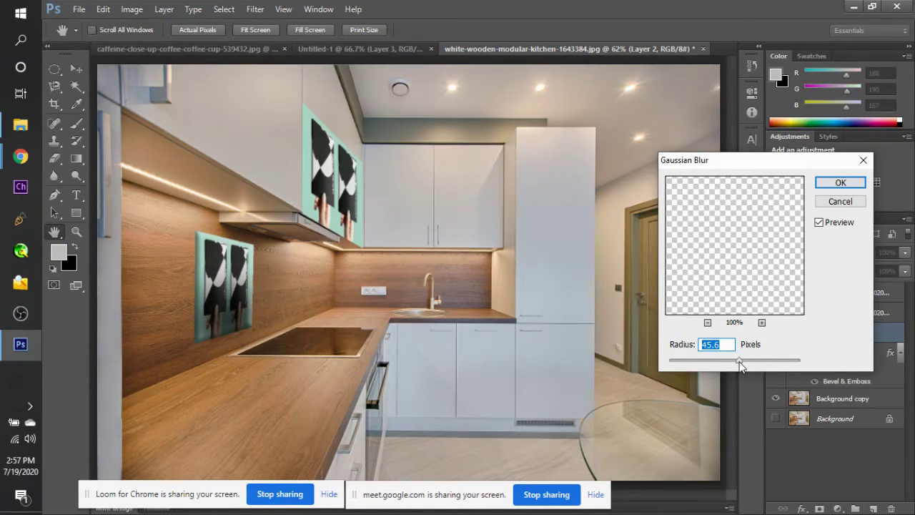
{"action": "left_click", "coordinate": [840, 183]}
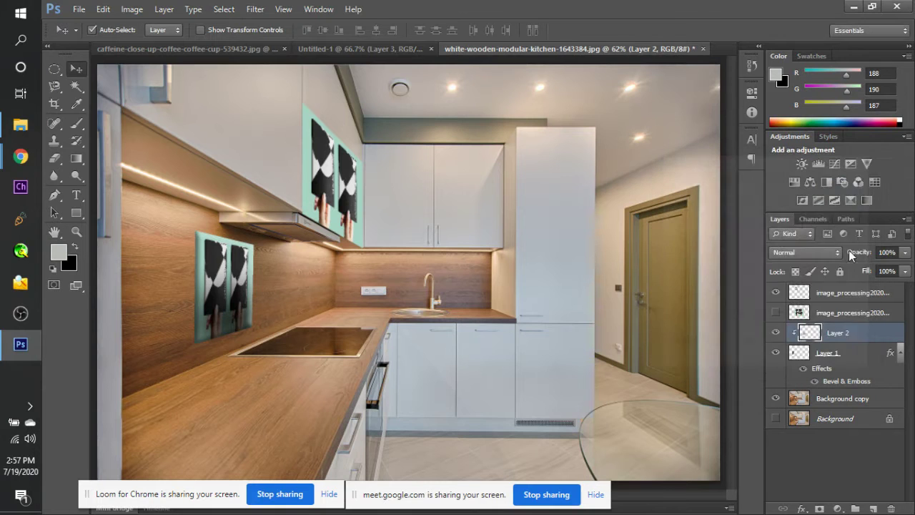
Lower Layer 2's opacity to 45% and toggle its visibility to compare the wall mockup with and without the shadow.
{"action": "left_click", "coordinate": [905, 270]}
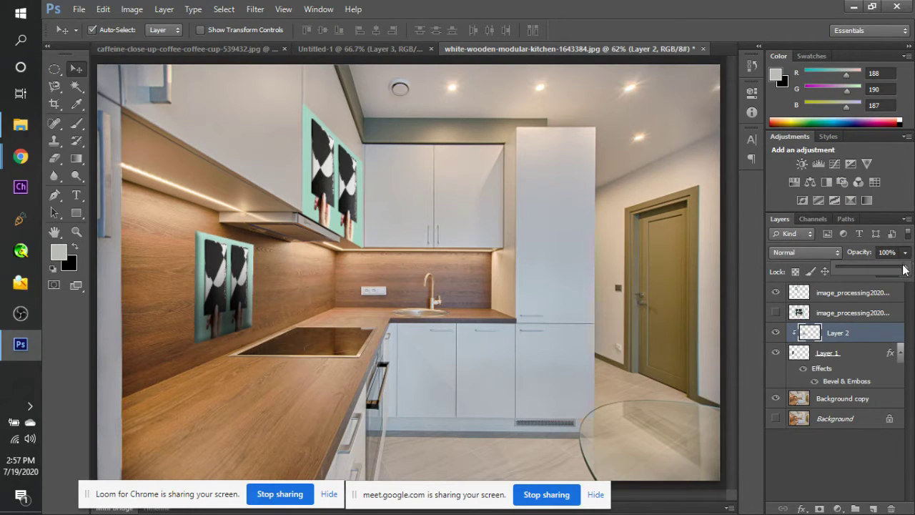
{"action": "left_click_drag", "start_coordinate": [905, 270], "coordinate": [866, 268]}
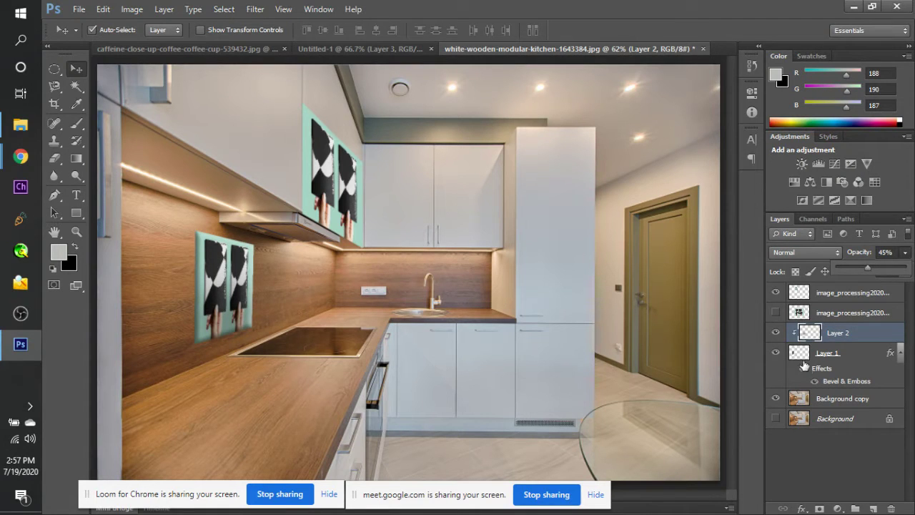
{"action": "left_click", "coordinate": [775, 332]}
{"action": "left_click", "coordinate": [776, 332]}
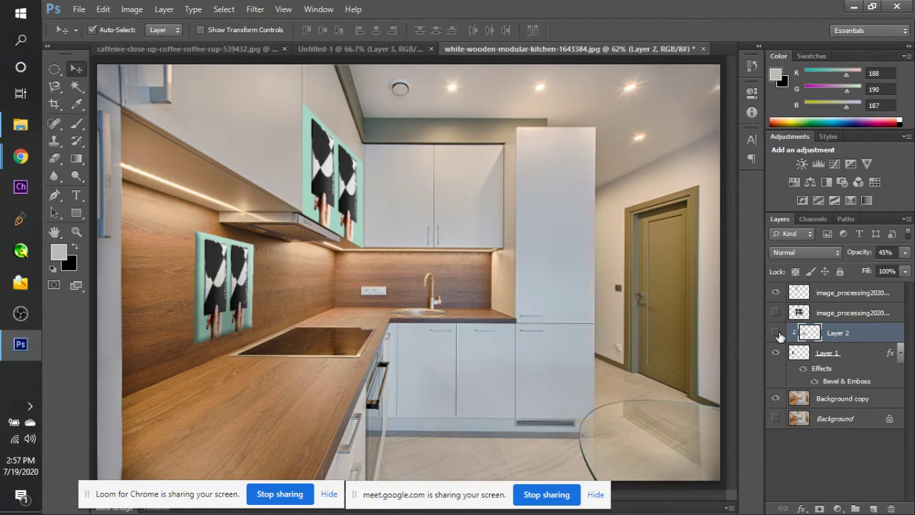
{"action": "left_click", "coordinate": [776, 334]}
{"action": "left_click", "coordinate": [777, 334]}
Add a new layer clipped to Layer 1 and draw a closed curved path along the wall mockup's right edge.
{"action": "left_click", "coordinate": [872, 508]}
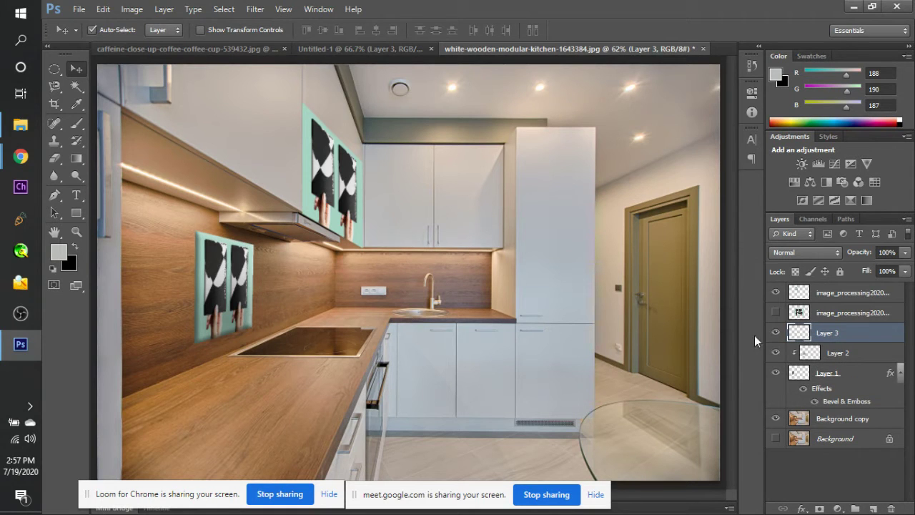
{"action": "key", "text": "ctrl+alt+g"}
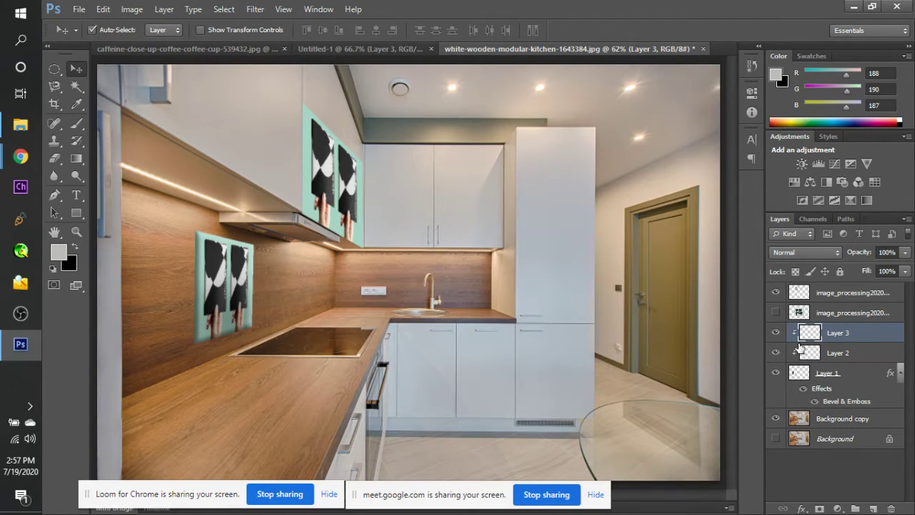
{"action": "key", "text": "p"}
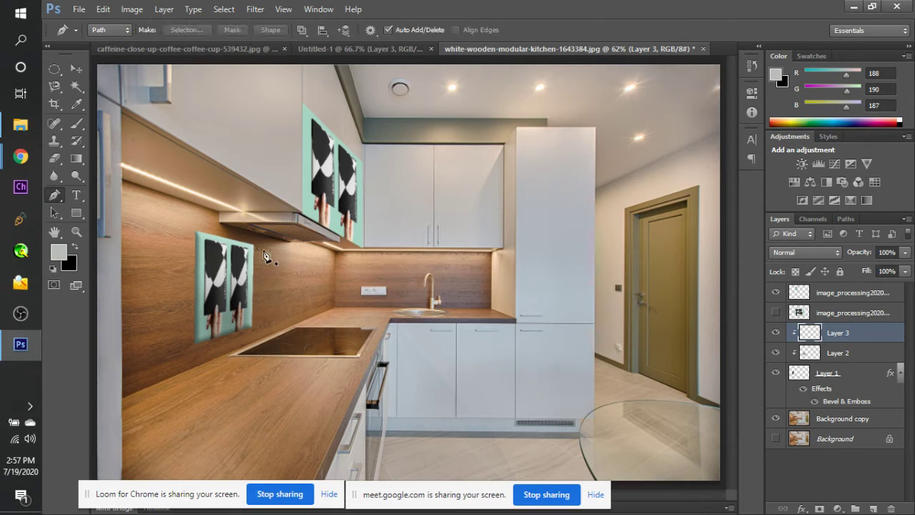
{"action": "left_click", "coordinate": [259, 232]}
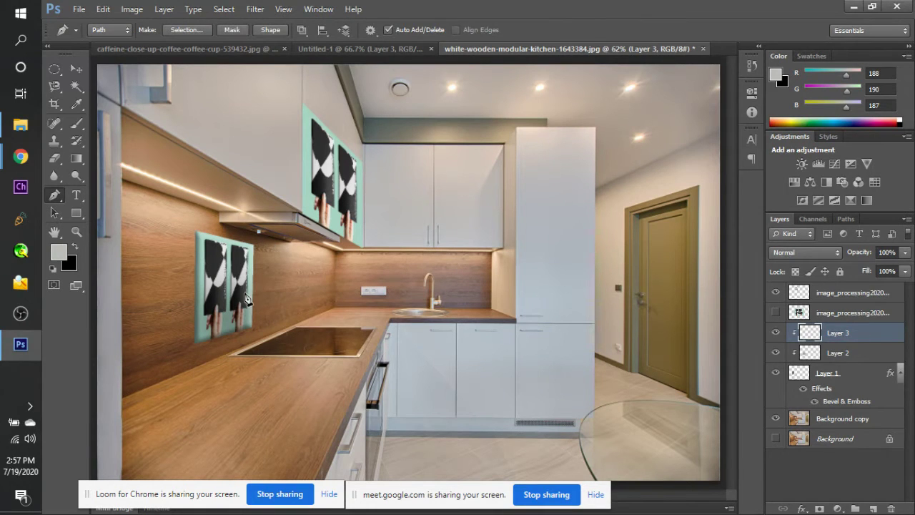
{"action": "left_click_drag", "start_coordinate": [245, 322], "coordinate": [256, 357]}
{"action": "left_click_drag", "start_coordinate": [276, 313], "coordinate": [278, 280]}
{"action": "left_click", "coordinate": [259, 233]}
Convert the right-edge path to a selection, fill it with black on Layer 3 and deselect.
{"action": "key", "text": "ctrl+Return"}
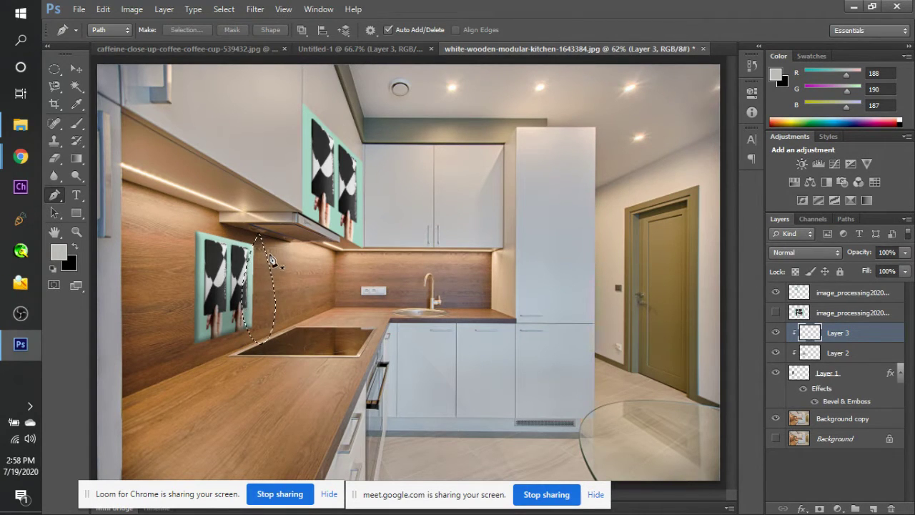
{"action": "key", "text": "alt+BackSpace"}
{"action": "key", "text": "d"}
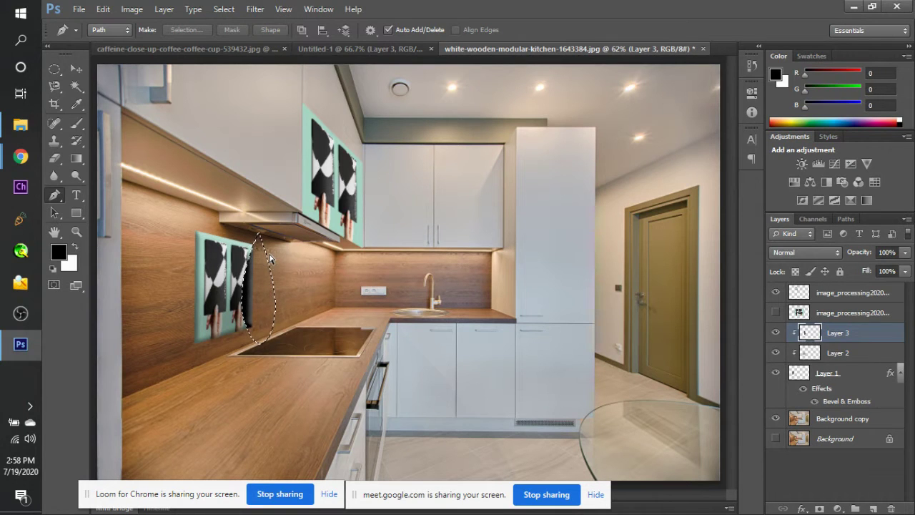
{"action": "key", "text": "ctrl+d"}
Apply a Gaussian Blur with a 74.9-pixel radius to the black fill on Layer 3.
{"action": "left_click", "coordinate": [255, 9]}
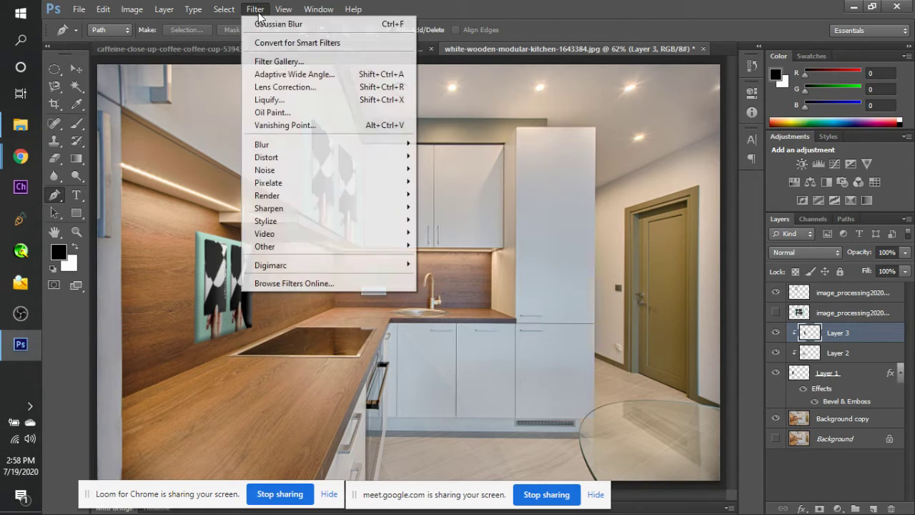
{"action": "mouse_move", "coordinate": [334, 144]}
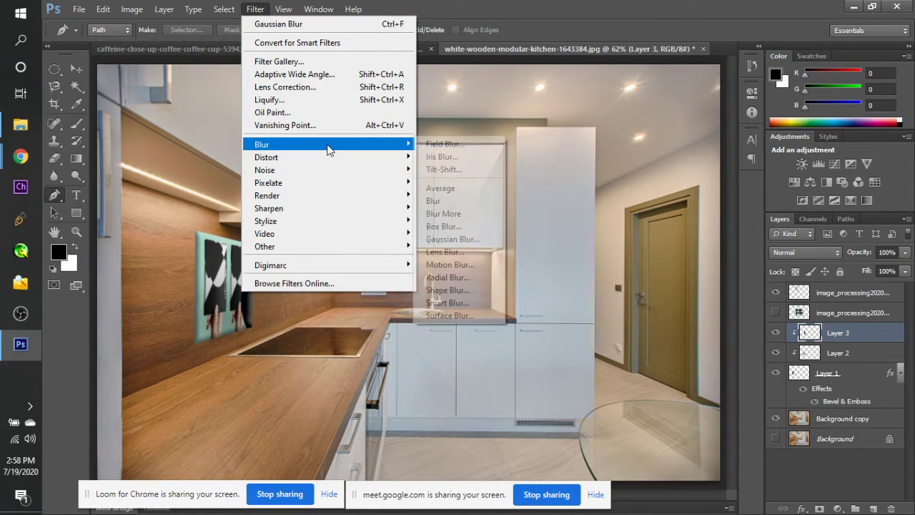
{"action": "left_click", "coordinate": [480, 236]}
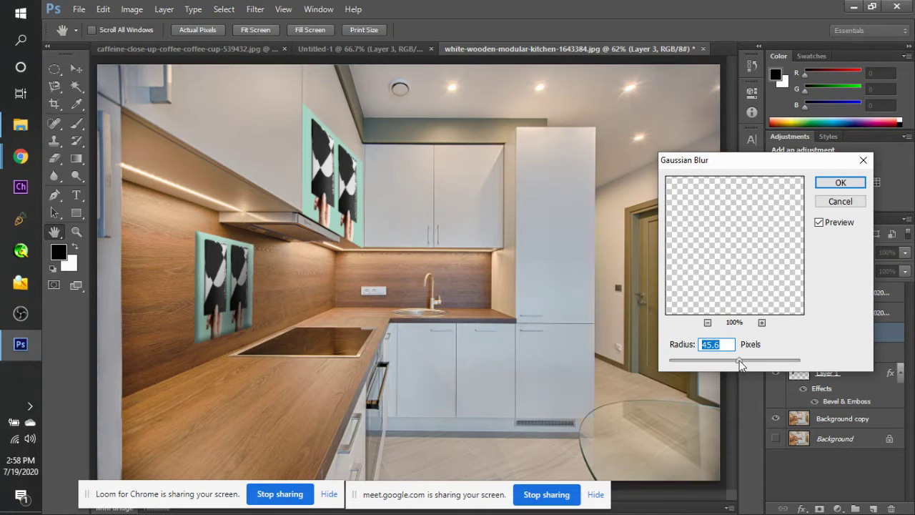
{"action": "mouse_move", "coordinate": [741, 362]}
{"action": "left_mouse_down"}
{"action": "mouse_move", "coordinate": [770, 358]}
{"action": "mouse_move", "coordinate": [746, 358]}
{"action": "left_mouse_up"}
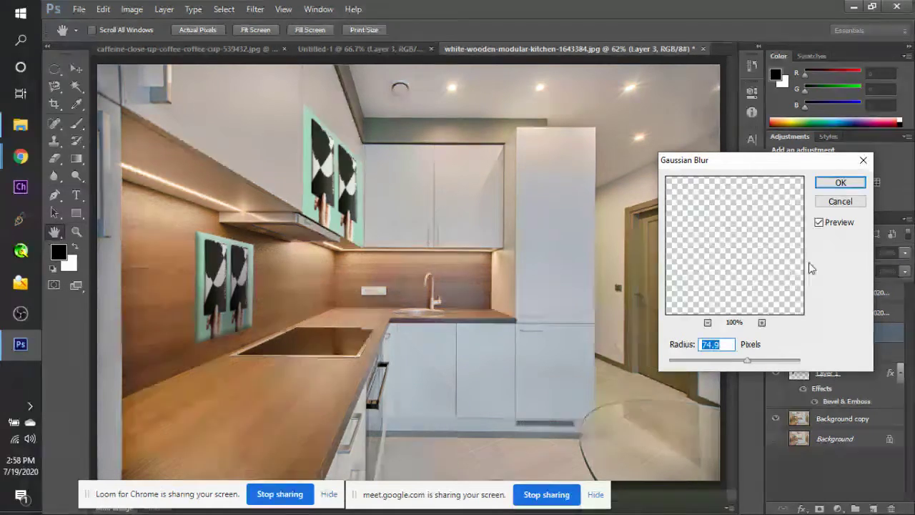
{"action": "left_click", "coordinate": [862, 188]}
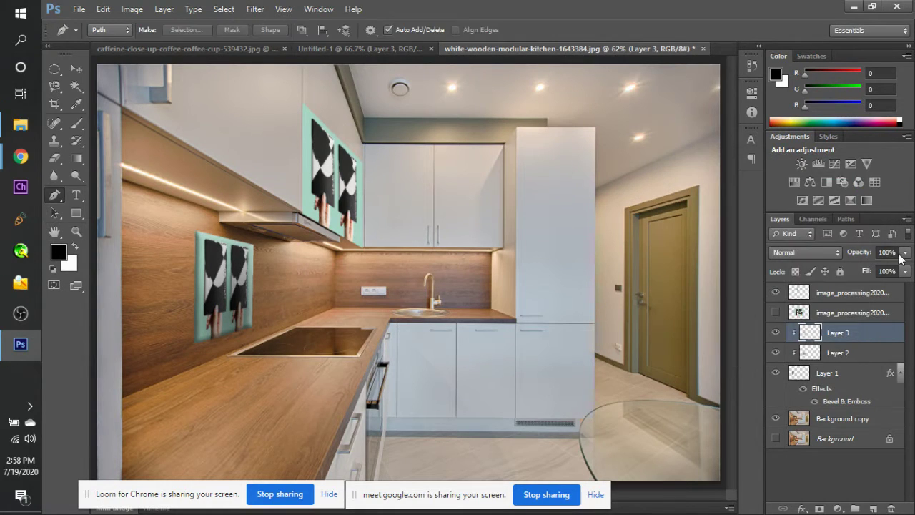
Lower Layer 3's opacity to 40% and toggle its visibility to compare the right-edge shading.
{"action": "left_click", "coordinate": [904, 253]}
{"action": "left_click_drag", "start_coordinate": [903, 268], "coordinate": [863, 268]}
{"action": "left_click", "coordinate": [775, 332]}
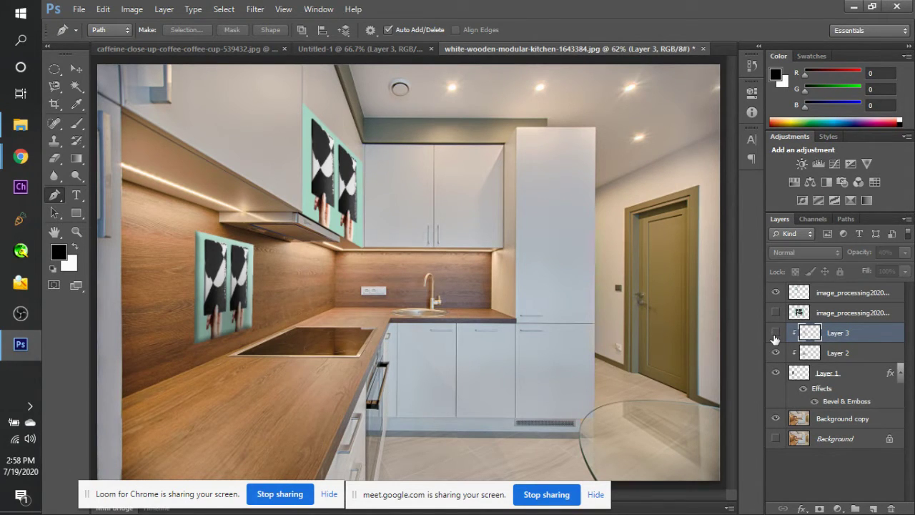
{"action": "left_click", "coordinate": [776, 333]}
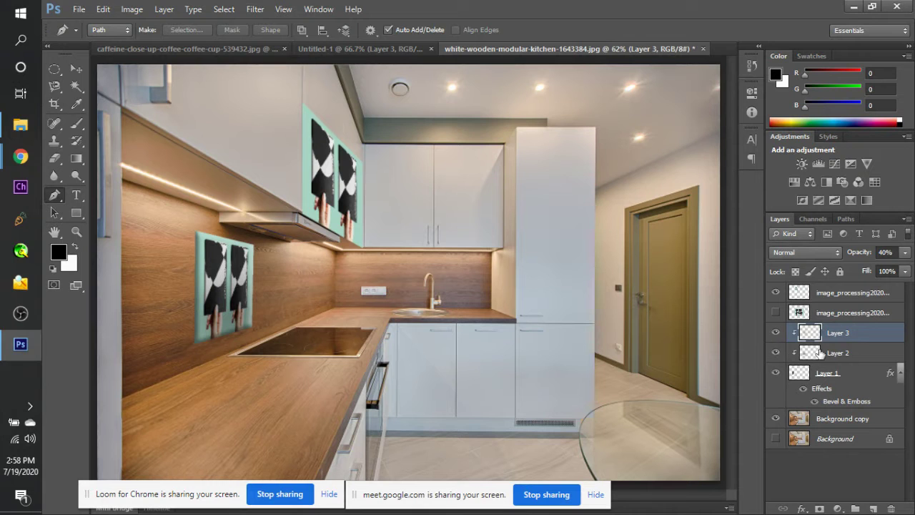
{"action": "key", "text": "ctrl+minus"}
{"action": "key", "text": "ctrl+minus"}
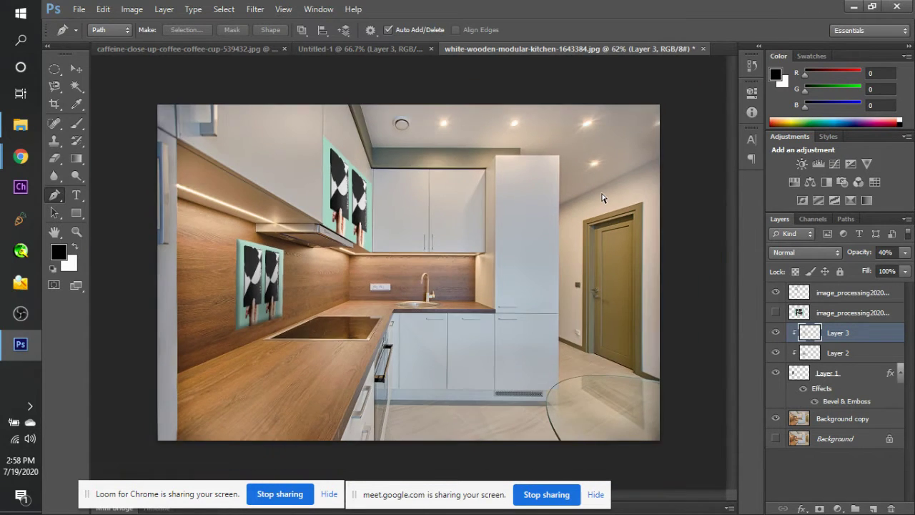
{"action": "key", "text": "ctrl+plus"}
{"action": "key", "text": "ctrl+plus"}
{"action": "key", "text": "ctrl+plus"}
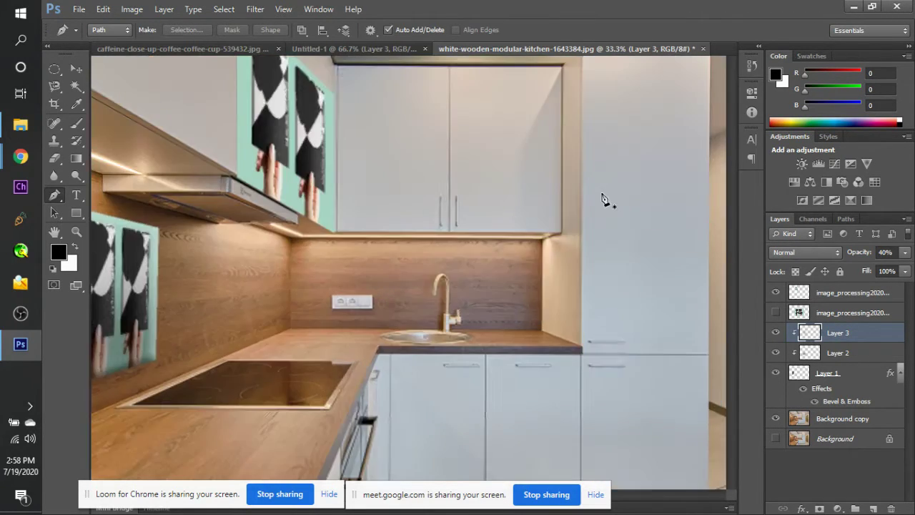
{"action": "key", "text": "ctrl+minus"}
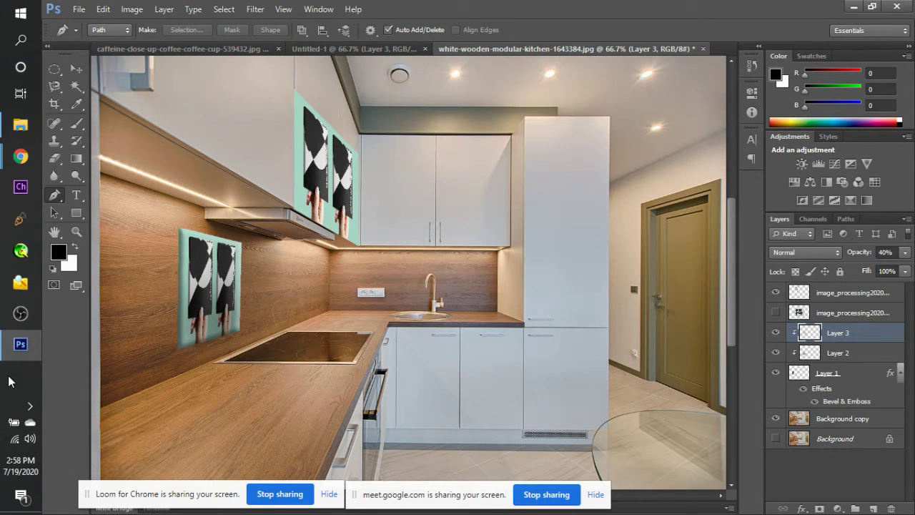
Switch to the Google Meet window in Chrome and look through the earlier chat messages.
{"action": "key", "text": "alt+Tab"}
{"action": "key", "text": "Tab"}
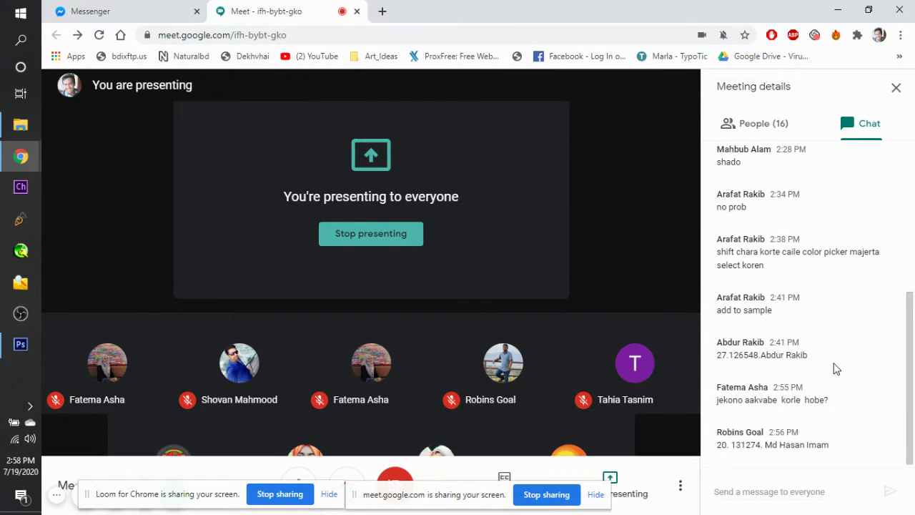
{"action": "scroll", "coordinate": [833, 368], "scroll_direction": "up", "scroll_amount": 4}
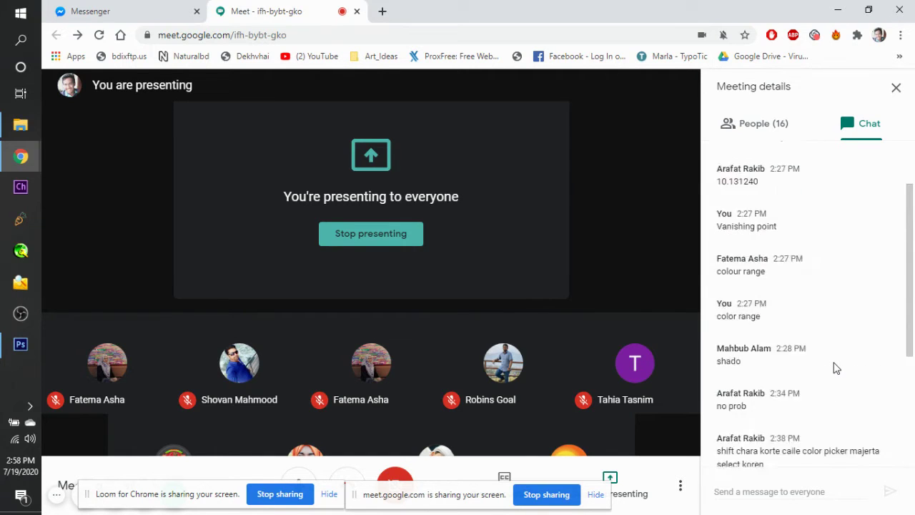
Read the remaining class chat messages down to the newest ones and switch back to Photoshop.
{"action": "scroll", "coordinate": [817, 323], "scroll_direction": "down", "scroll_amount": 2}
{"action": "scroll", "coordinate": [818, 324], "scroll_direction": "down", "scroll_amount": 3}
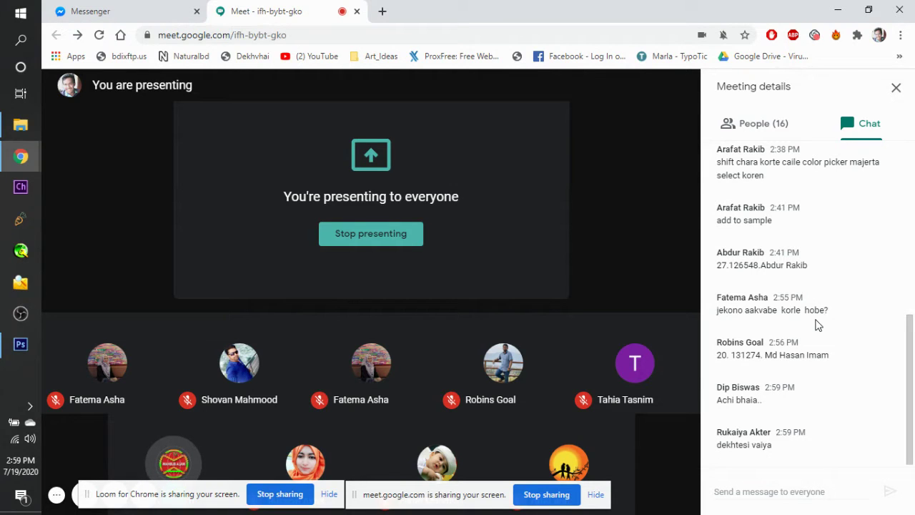
{"action": "key", "text": "alt+Tab"}
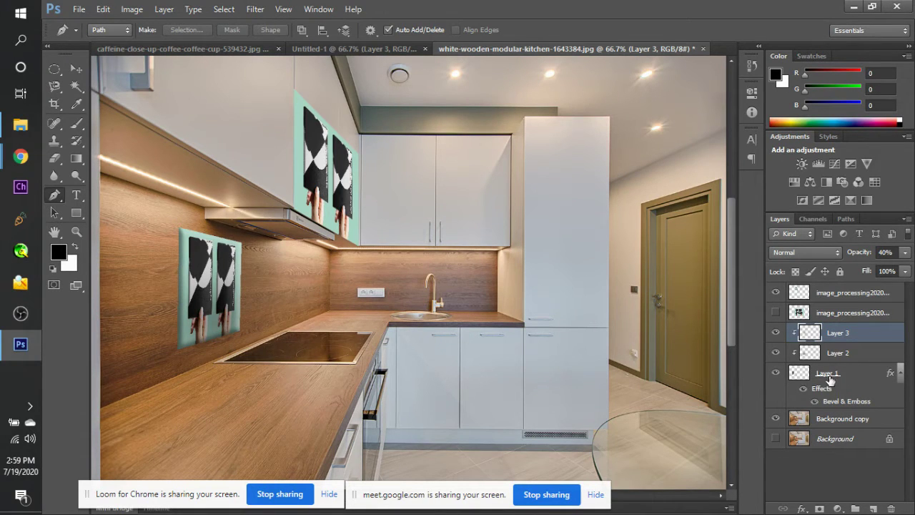
Add a new empty layer above Background copy, reselect Background copy and open the Vanishing Point filter.
{"action": "left_click", "coordinate": [829, 421]}
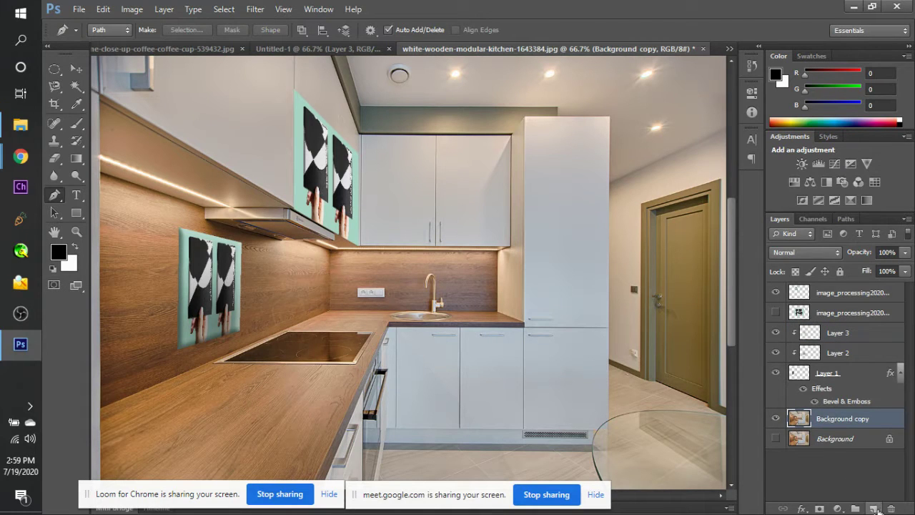
{"action": "left_click", "coordinate": [873, 508]}
{"action": "left_click", "coordinate": [821, 440]}
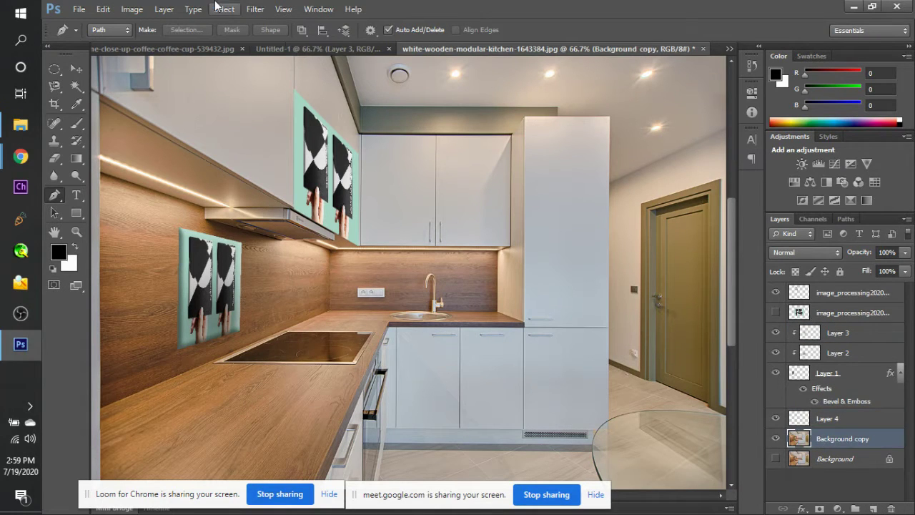
{"action": "left_click", "coordinate": [164, 9]}
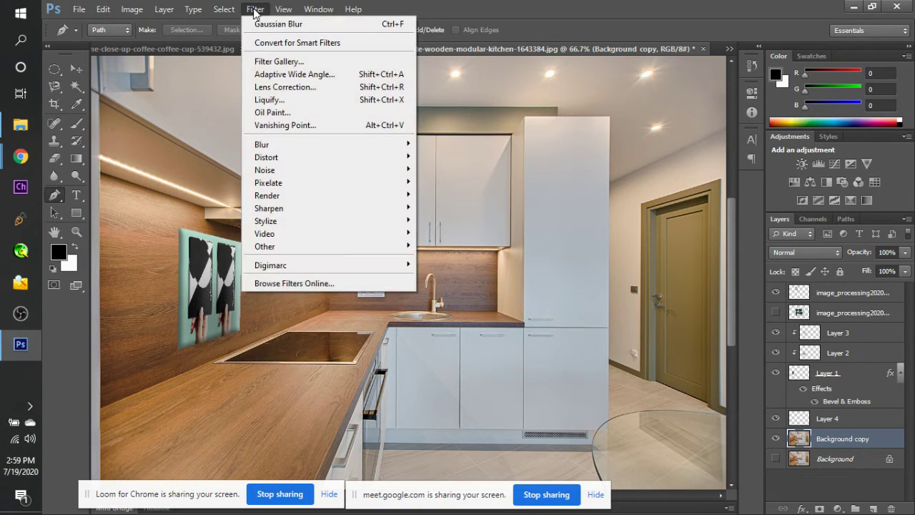
{"action": "left_click", "coordinate": [265, 122]}
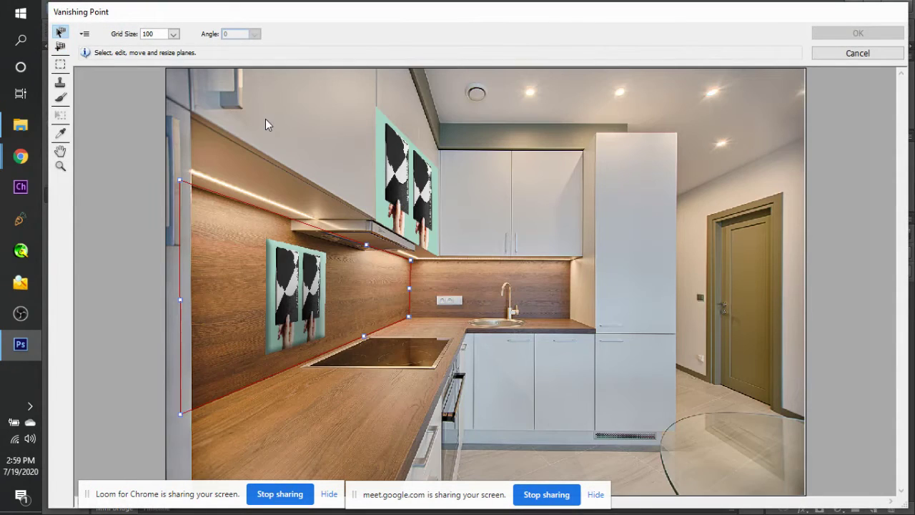
Create a four-corner perspective plane over the wooden backsplash on the back wall behind the sink.
{"action": "left_click", "coordinate": [60, 46]}
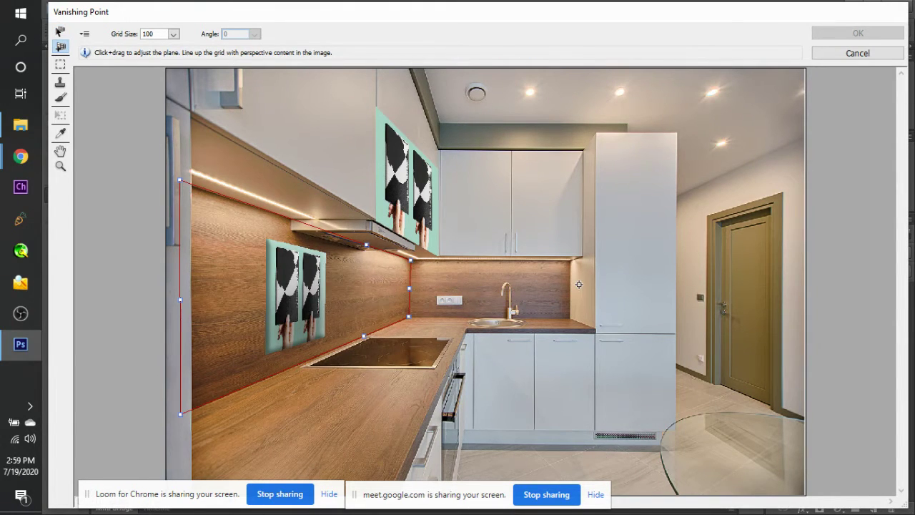
{"action": "left_click", "coordinate": [569, 262]}
{"action": "left_click", "coordinate": [569, 317]}
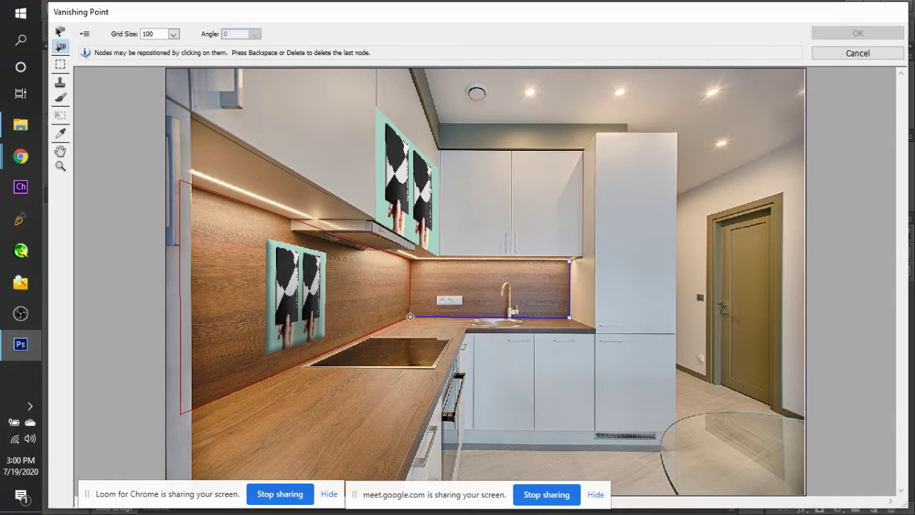
{"action": "left_click", "coordinate": [408, 317]}
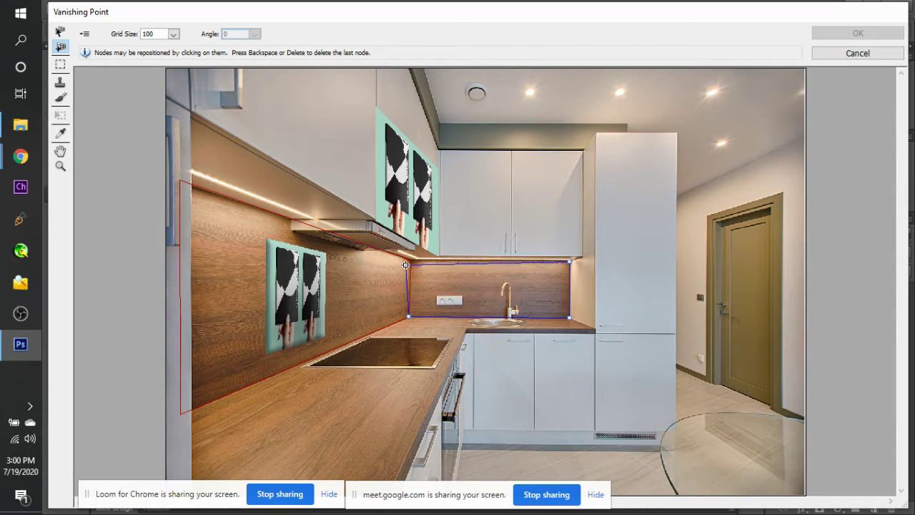
{"action": "left_click", "coordinate": [408, 262]}
{"action": "left_click_drag", "start_coordinate": [408, 262], "coordinate": [410, 257]}
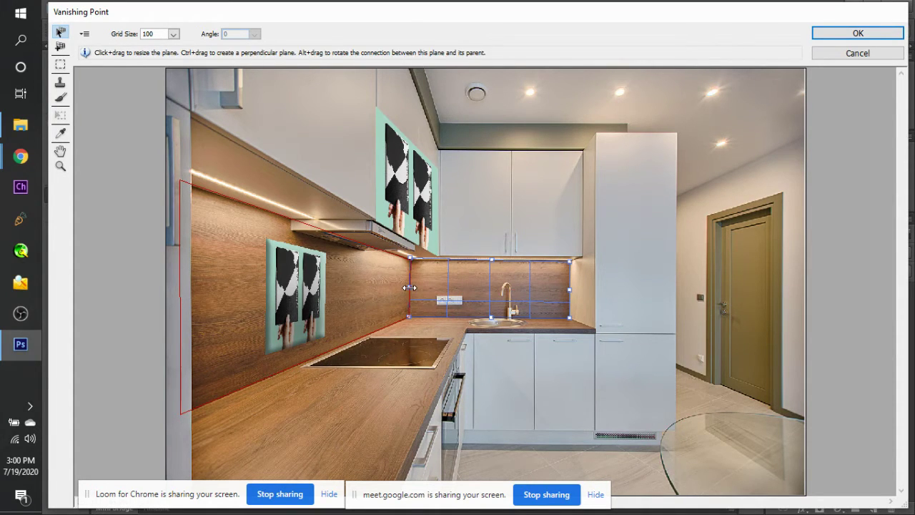
Try to stretch the back-wall plane across the corner onto the left wall, and return its corners to the wall corner.
{"action": "left_click_drag", "start_coordinate": [409, 288], "coordinate": [330, 303]}
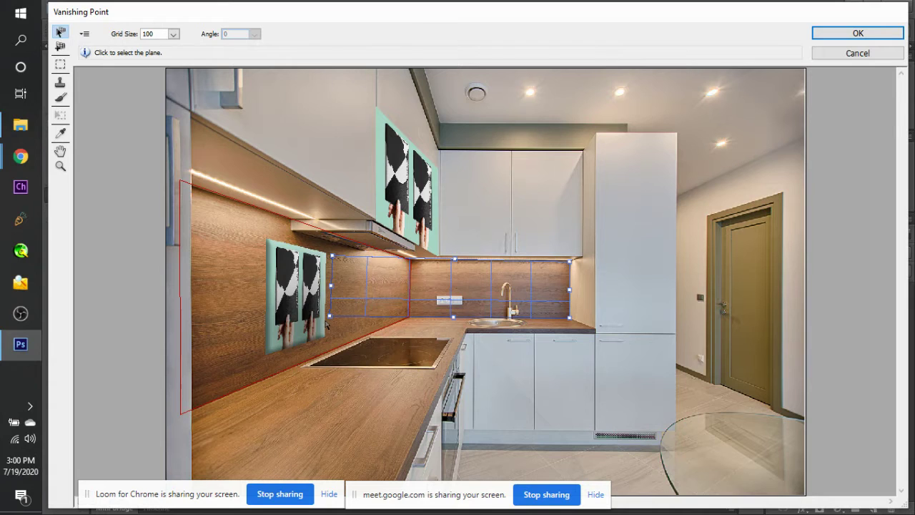
{"action": "key", "text": "alt"}
{"action": "left_click_drag", "start_coordinate": [330, 317], "coordinate": [410, 322]}
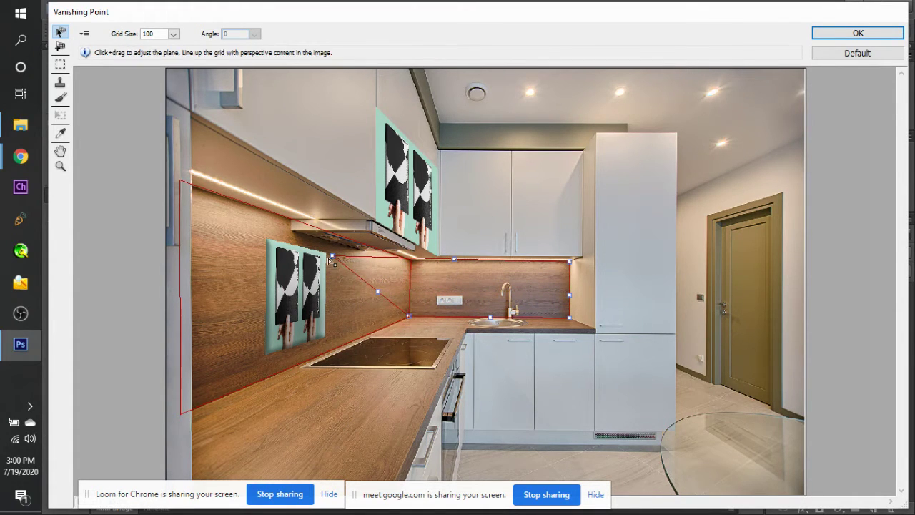
{"action": "left_click_drag", "start_coordinate": [333, 256], "coordinate": [412, 261]}
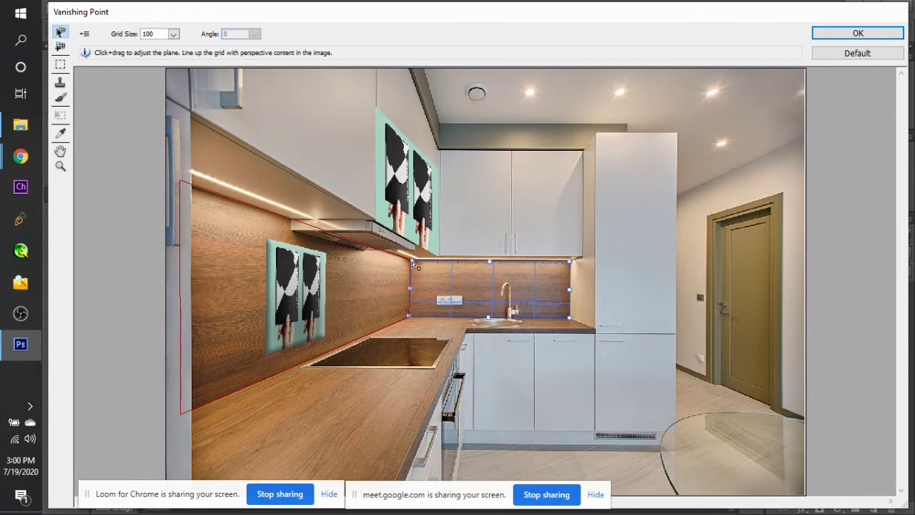
{"action": "key", "text": "alt"}
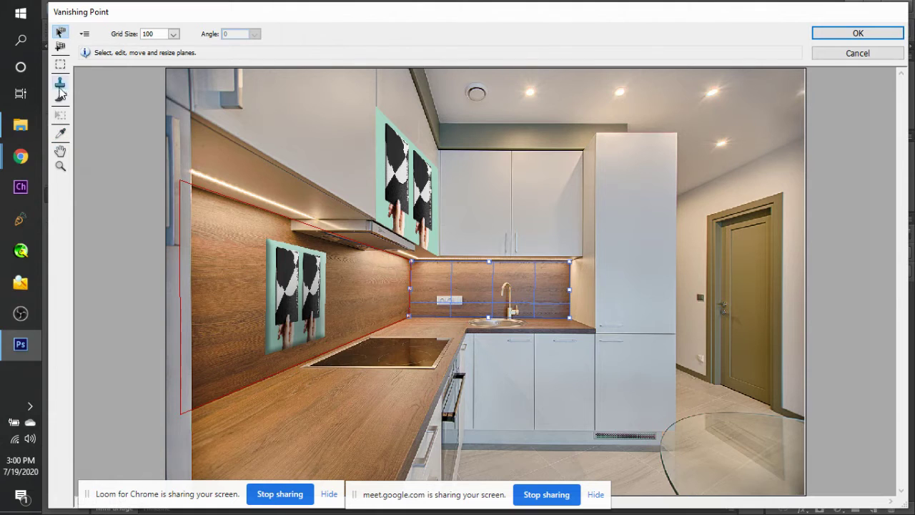
Pull a connected perpendicular plane from the back-wall plane onto the left wall and align its outer corners with the wooden backsplash.
{"action": "left_click", "coordinate": [60, 46]}
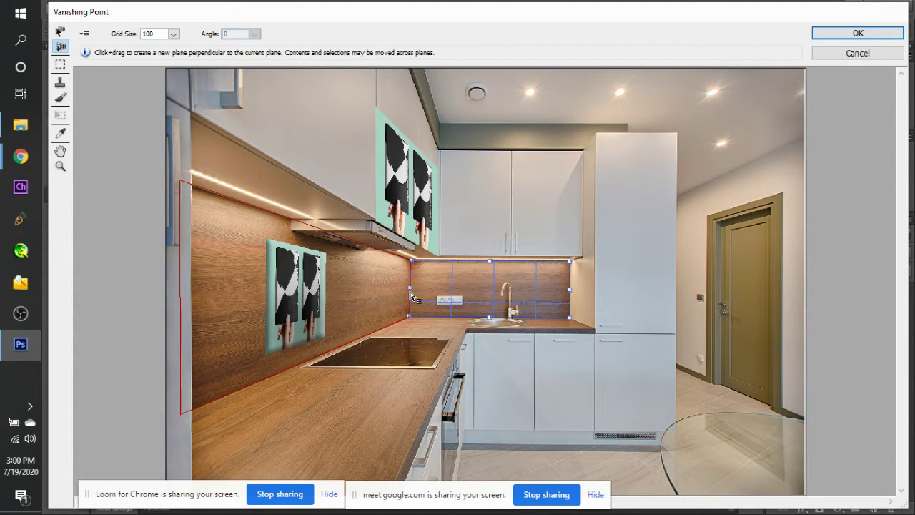
{"action": "left_click_drag", "start_coordinate": [411, 291], "coordinate": [238, 252]}
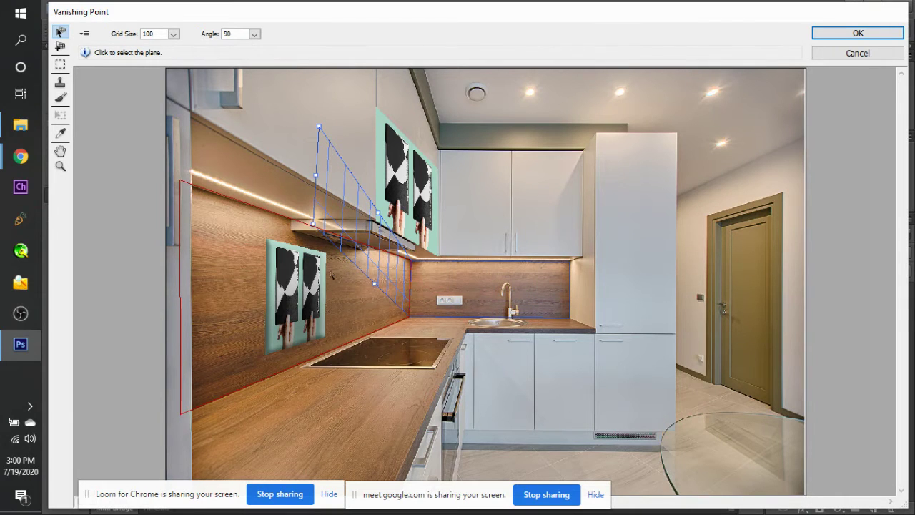
{"action": "key", "text": "alt"}
{"action": "left_click_drag", "start_coordinate": [314, 228], "coordinate": [294, 365]}
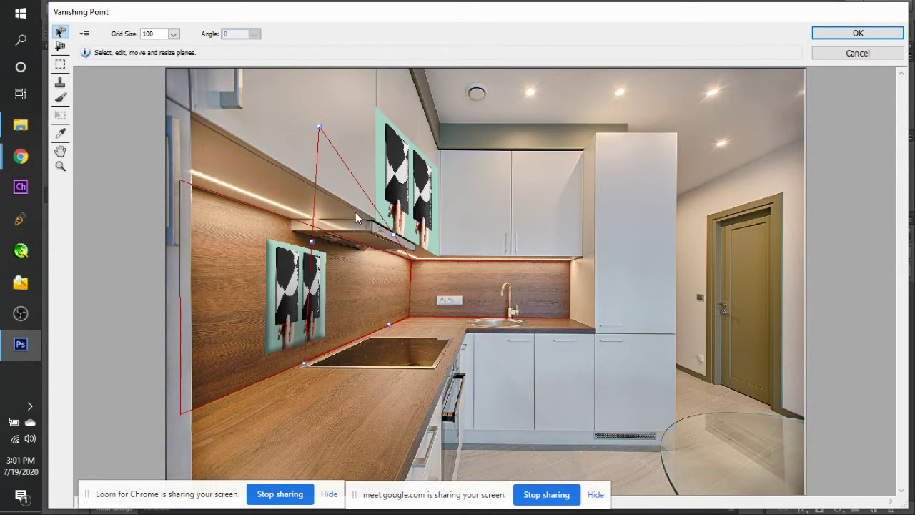
{"action": "left_click_drag", "start_coordinate": [321, 129], "coordinate": [315, 229]}
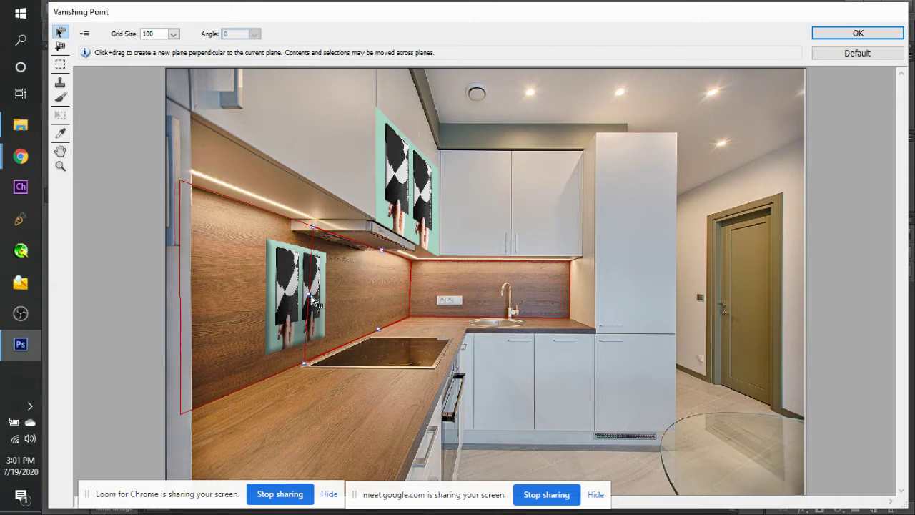
Extend the connected left-wall plane to the far end of the wooden backsplash and fit its upper outer corner.
{"action": "left_click_drag", "start_coordinate": [308, 293], "coordinate": [203, 310]}
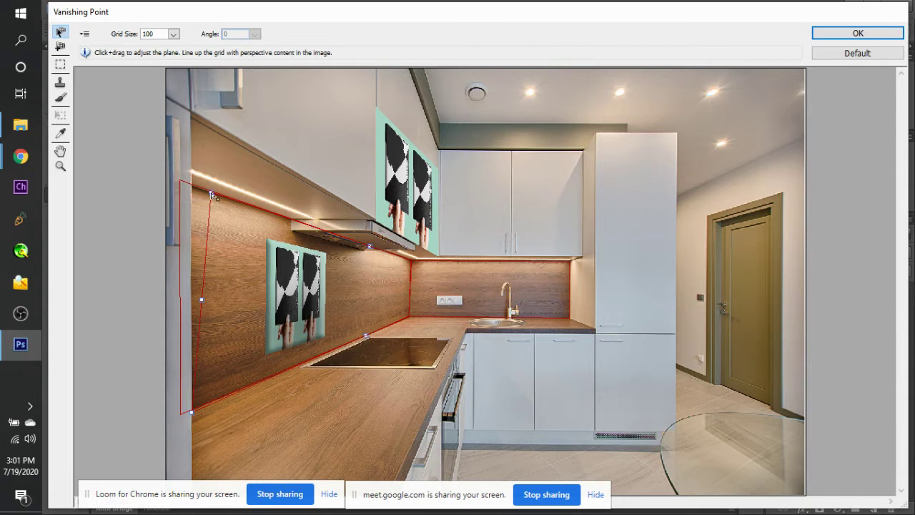
{"action": "left_click_drag", "start_coordinate": [213, 194], "coordinate": [190, 184]}
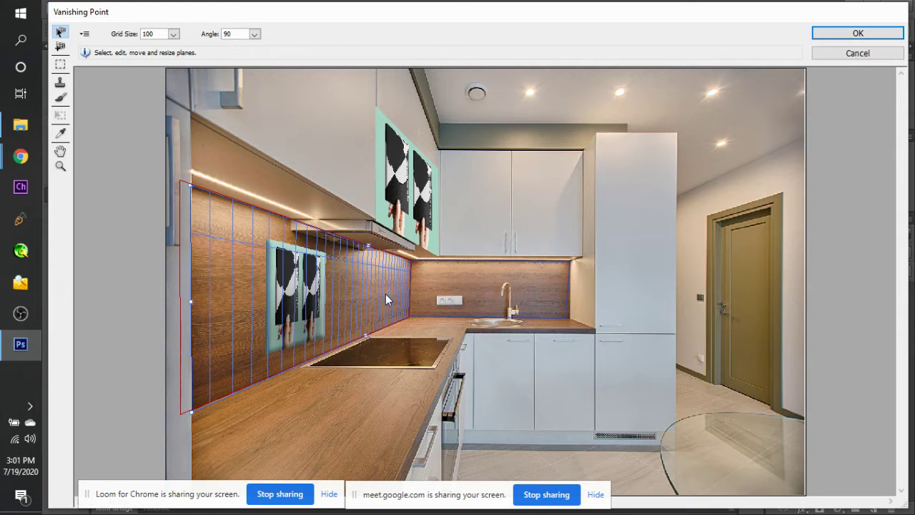
{"action": "left_click", "coordinate": [351, 223]}
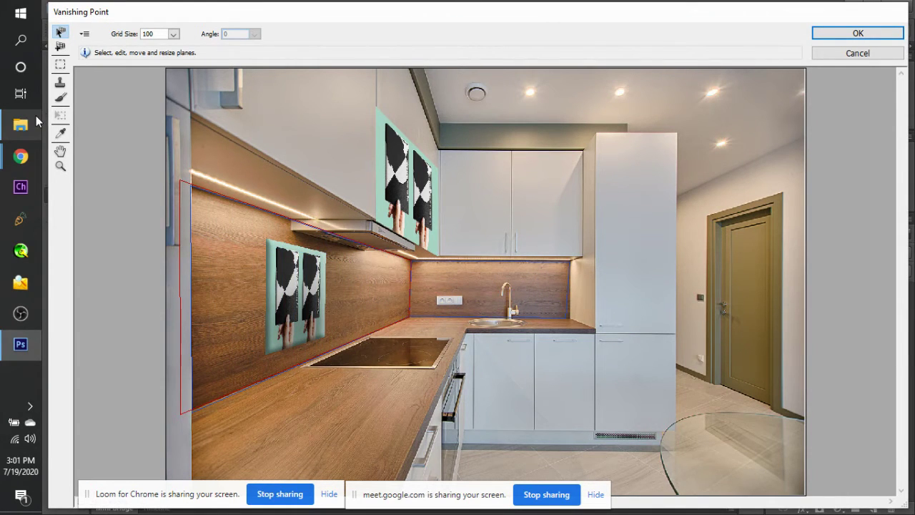
Paste the copied book mockup into Vanishing Point and move it onto the back-wall plane behind the sink.
{"action": "key", "text": "ctrl+v"}
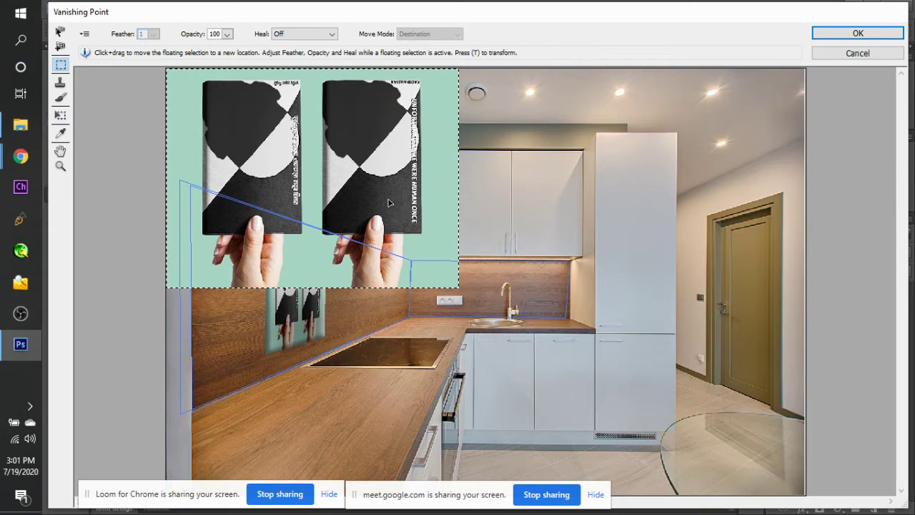
{"action": "left_click_drag", "start_coordinate": [369, 203], "coordinate": [486, 390]}
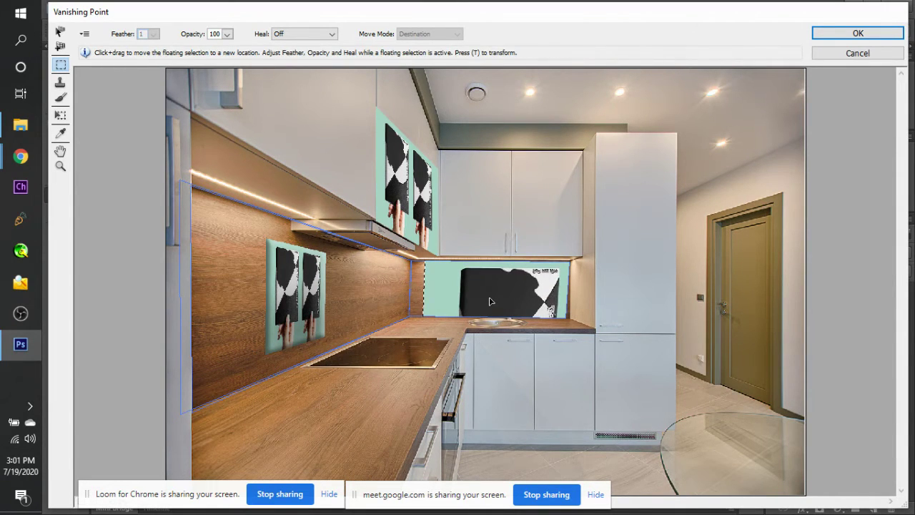
{"action": "left_click_drag", "start_coordinate": [486, 298], "coordinate": [490, 325]}
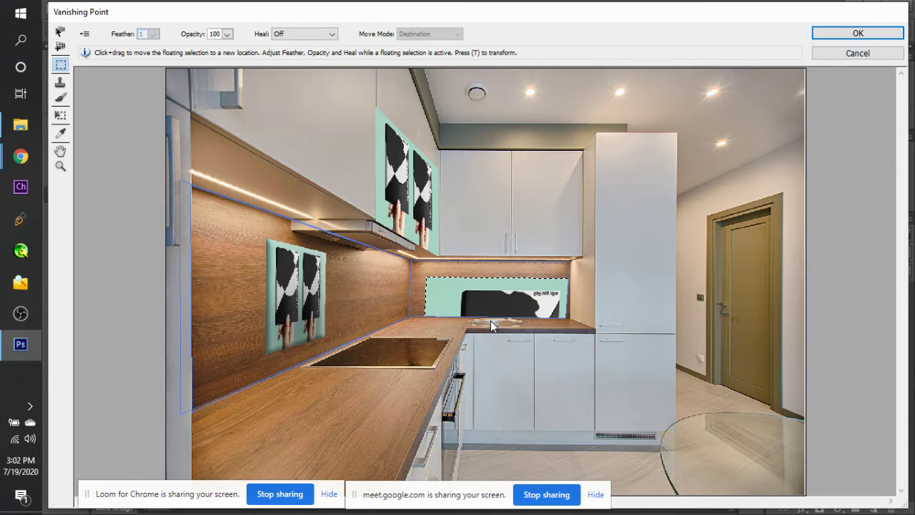
Transform the pasted book mockup, scaling it down to fit the backsplash height, and place it on the back wall behind the sink.
{"action": "key", "text": "t"}
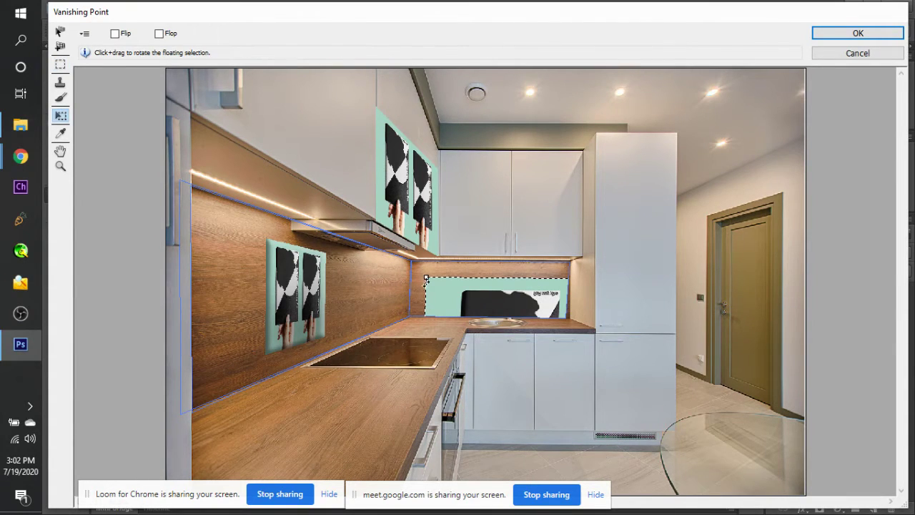
{"action": "left_click_drag", "start_coordinate": [425, 278], "coordinate": [463, 290]}
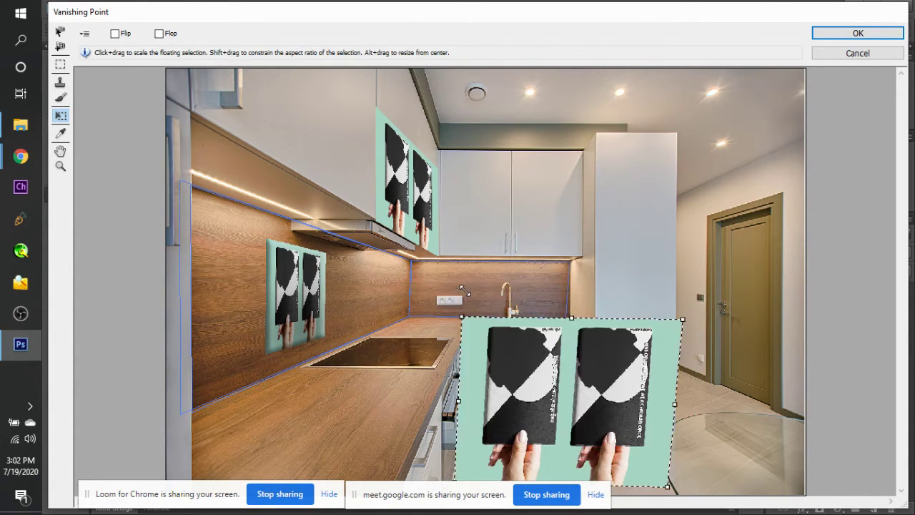
{"action": "left_click_drag", "start_coordinate": [551, 400], "coordinate": [684, 316]}
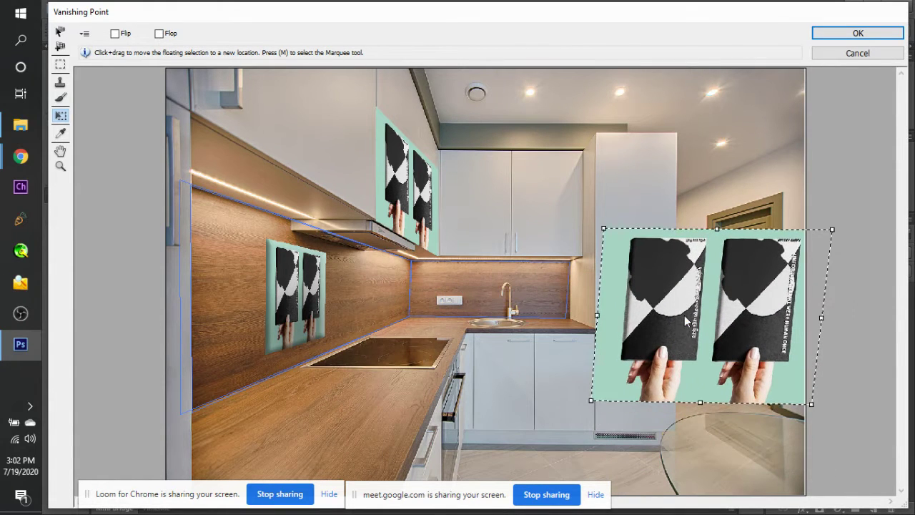
{"action": "left_click_drag", "start_coordinate": [604, 229], "coordinate": [749, 346]}
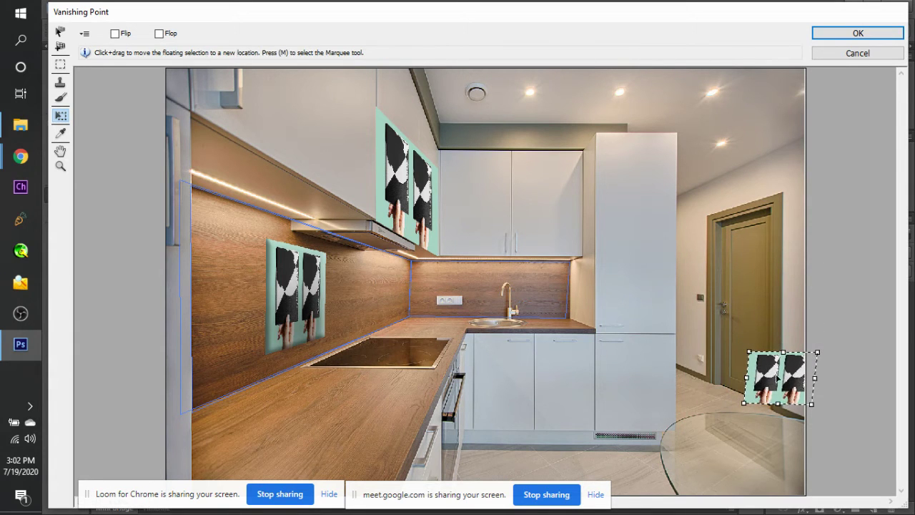
{"action": "left_click_drag", "start_coordinate": [779, 377], "coordinate": [490, 293]}
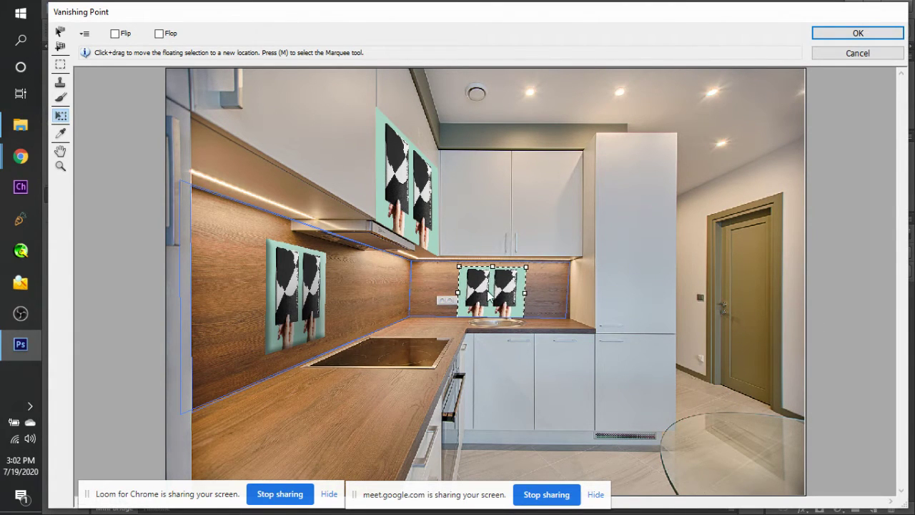
Shrink the book mockup further, move it to the wall corner and adjust its width so it wraps across both connected planes.
{"action": "left_click_drag", "start_coordinate": [458, 266], "coordinate": [413, 288]}
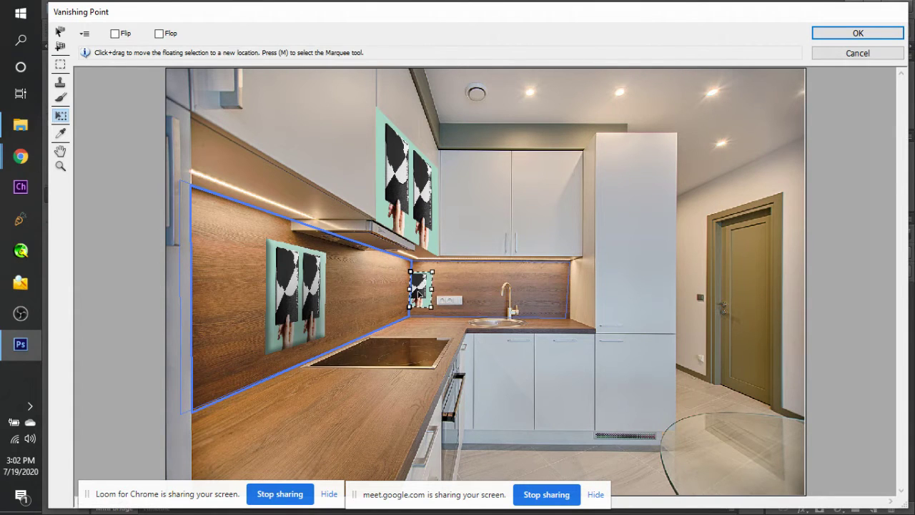
{"action": "left_click_drag", "start_coordinate": [409, 290], "coordinate": [392, 300]}
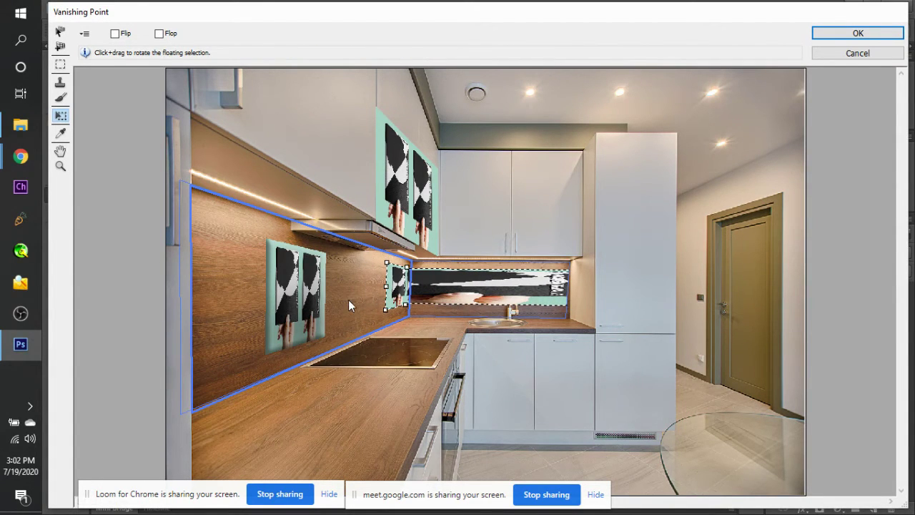
{"action": "key", "text": "alt"}
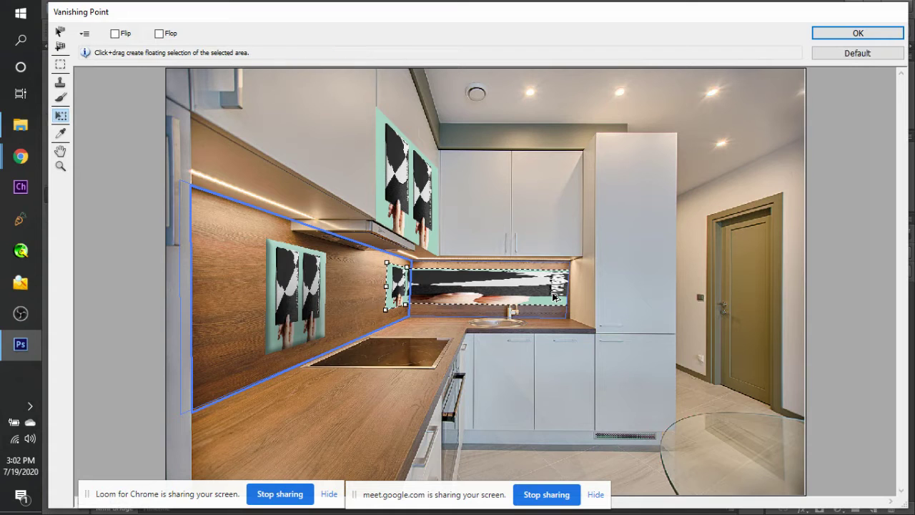
{"action": "left_click_drag", "start_coordinate": [554, 295], "coordinate": [390, 300]}
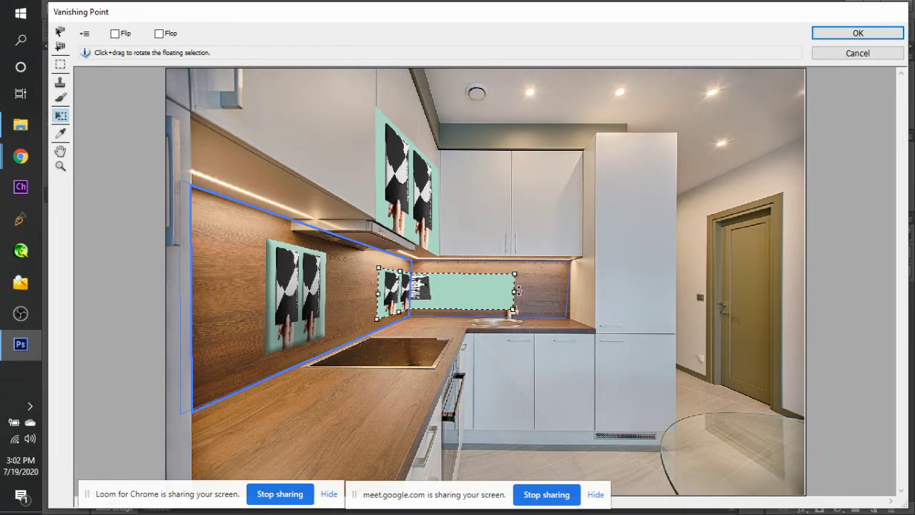
Narrow the floating artwork wrapped around the backsplash corner in Vanishing Point and apply the filter.
{"action": "left_click_drag", "start_coordinate": [516, 291], "coordinate": [535, 290]}
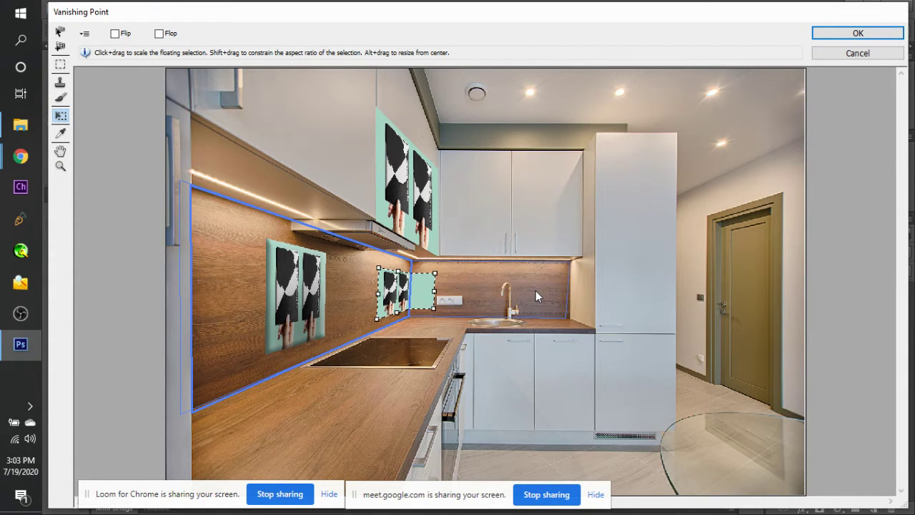
{"action": "key", "text": "Return"}
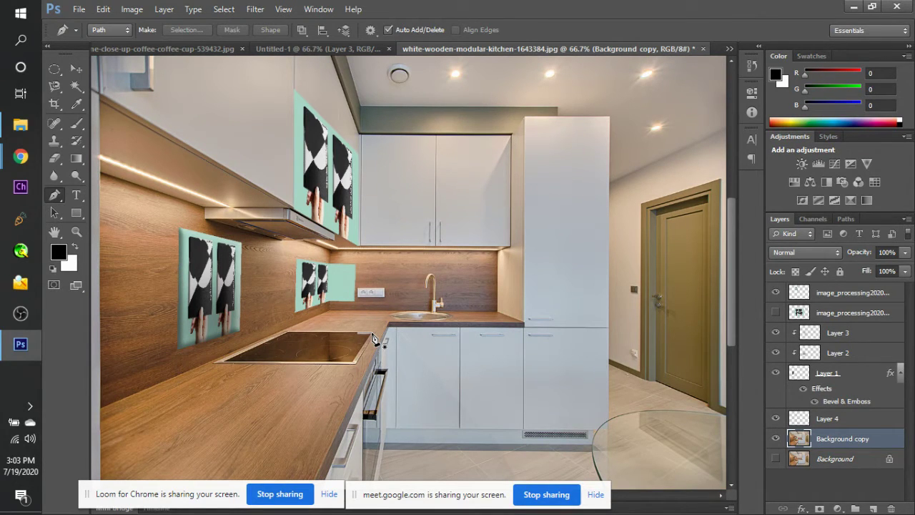
Toggle the Background copy layer's visibility, then show Layer 4 and select it.
{"action": "left_click", "coordinate": [776, 438]}
{"action": "left_click", "coordinate": [776, 438]}
{"action": "left_click", "coordinate": [776, 418]}
{"action": "left_click", "coordinate": [794, 420]}
{"action": "left_click", "coordinate": [802, 437]}
{"action": "left_click", "coordinate": [801, 420]}
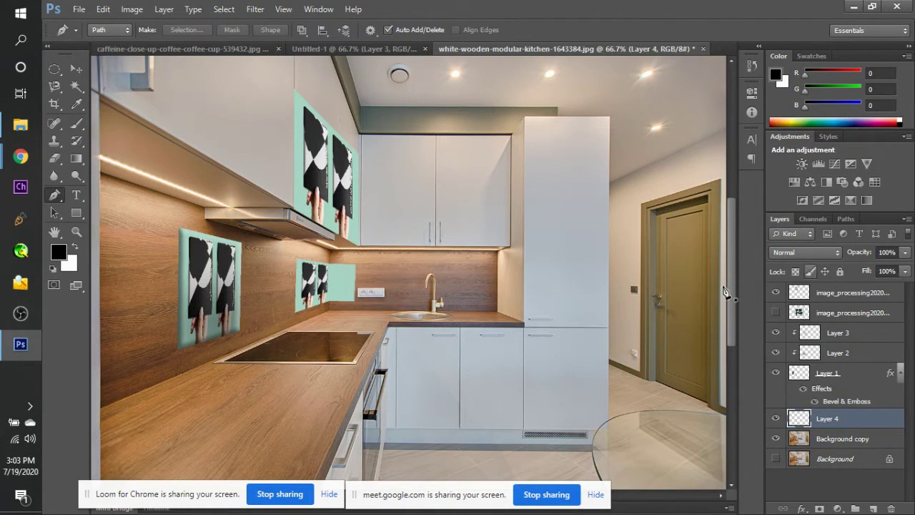
Switch to the Google Meet call in Chrome and stop presenting the screen.
{"action": "mouse_move", "coordinate": [2, 134]}
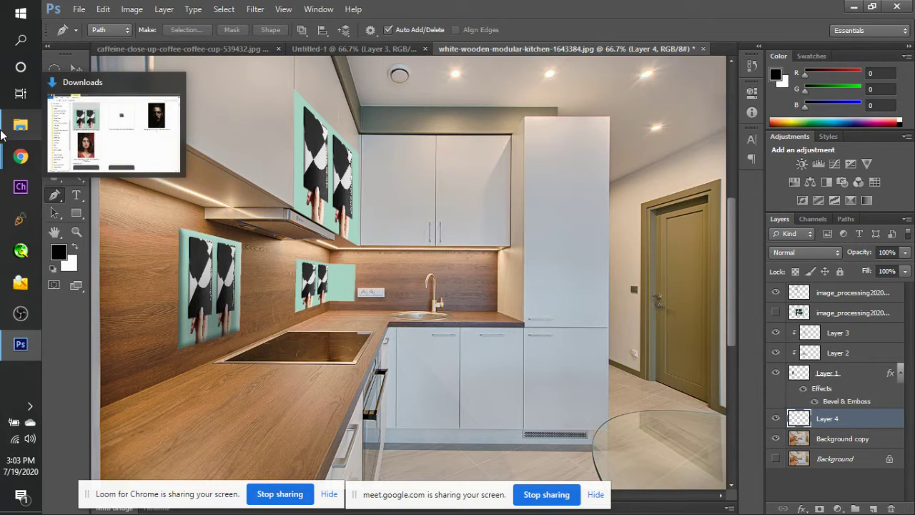
{"action": "left_click", "coordinate": [114, 100]}
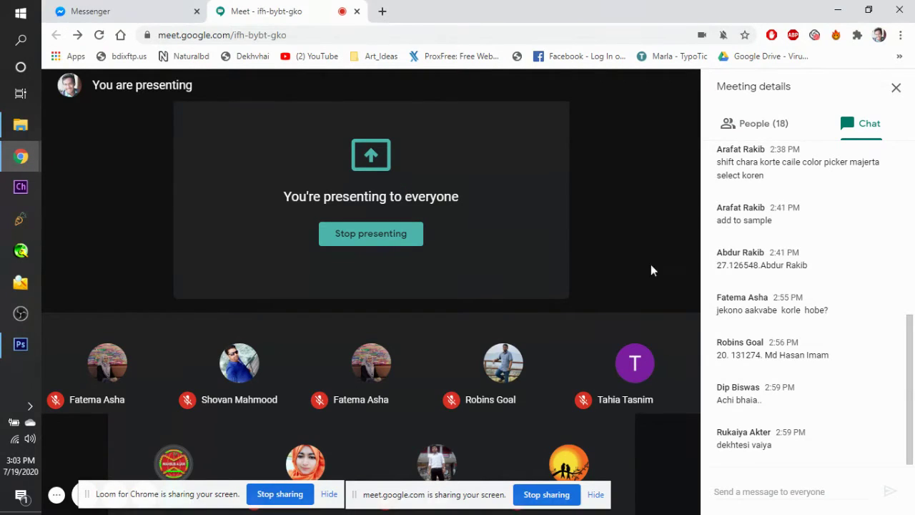
{"action": "left_click", "coordinate": [344, 236]}
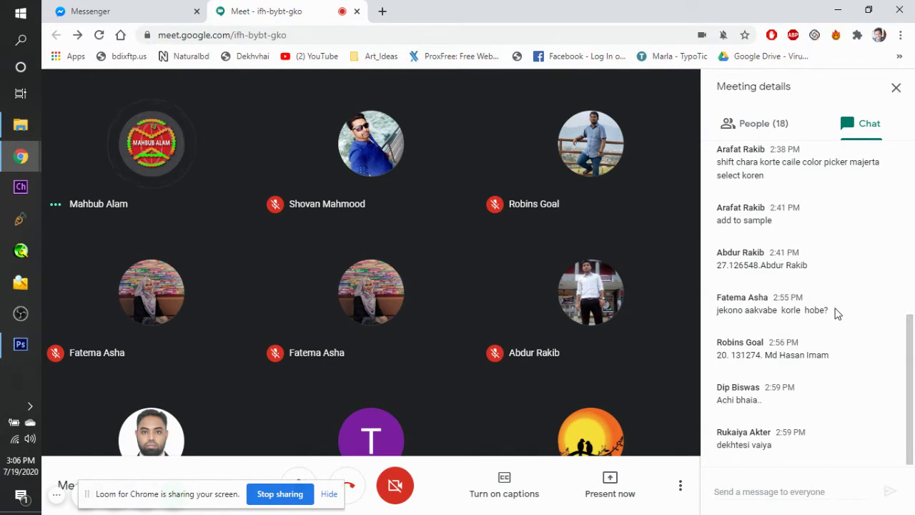
Mute the first unmuted participant for everyone in the call.
{"action": "scroll", "coordinate": [837, 314], "scroll_direction": "up", "scroll_amount": 1}
{"action": "scroll", "coordinate": [838, 314], "scroll_direction": "up", "scroll_amount": 5}
{"action": "scroll", "coordinate": [837, 315], "scroll_direction": "down", "scroll_amount": 4}
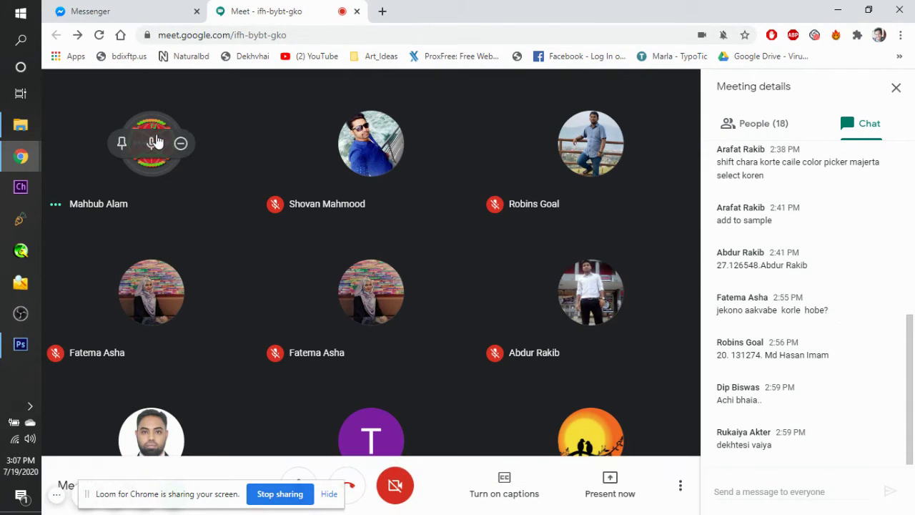
{"action": "left_click", "coordinate": [151, 143]}
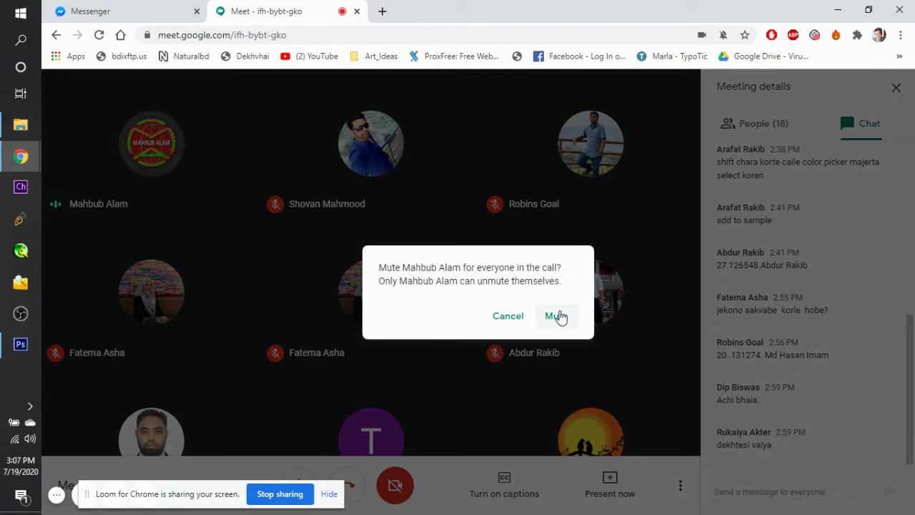
{"action": "left_click", "coordinate": [556, 317]}
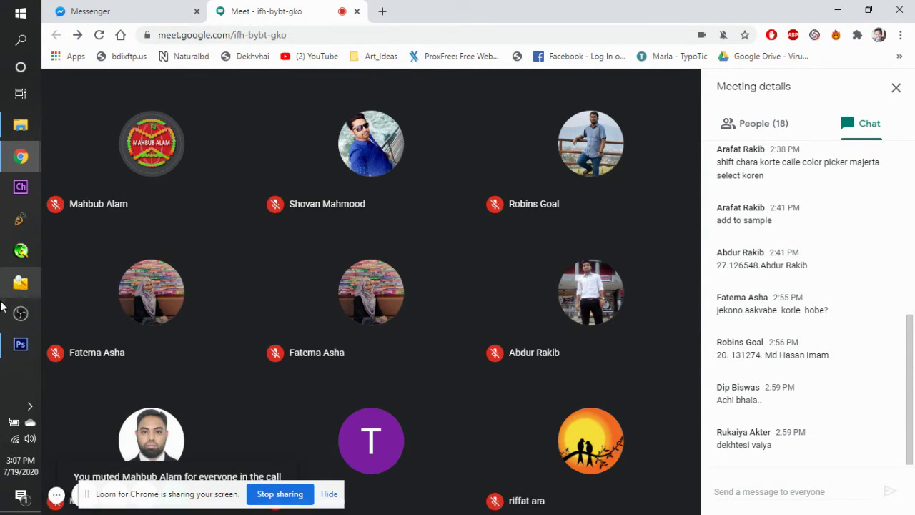
{"action": "left_click", "coordinate": [3, 345]}
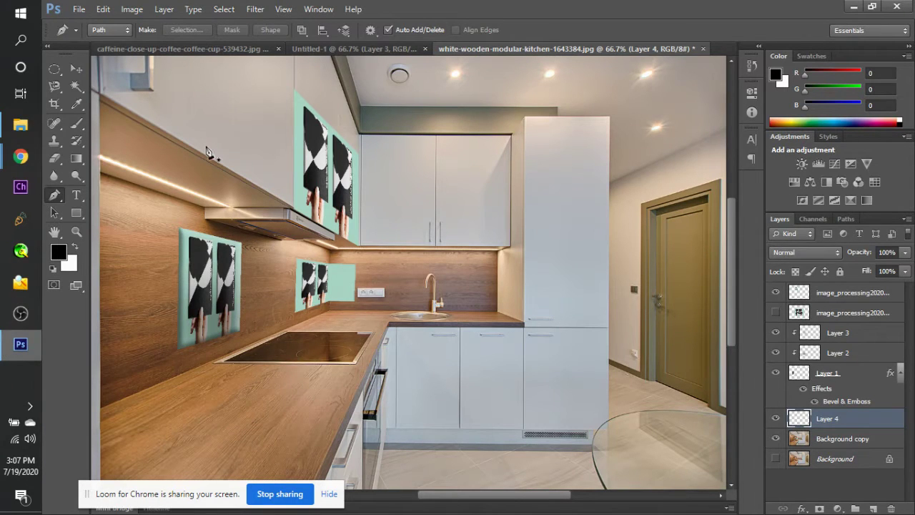
{"action": "mouse_move", "coordinate": [20, 156]}
{"action": "left_click", "coordinate": [132, 151]}
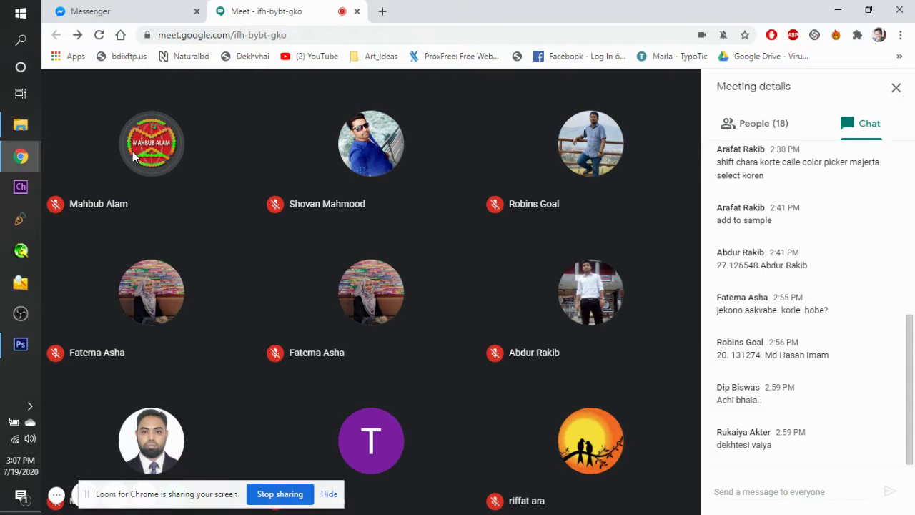
{"action": "left_click", "coordinate": [2, 348]}
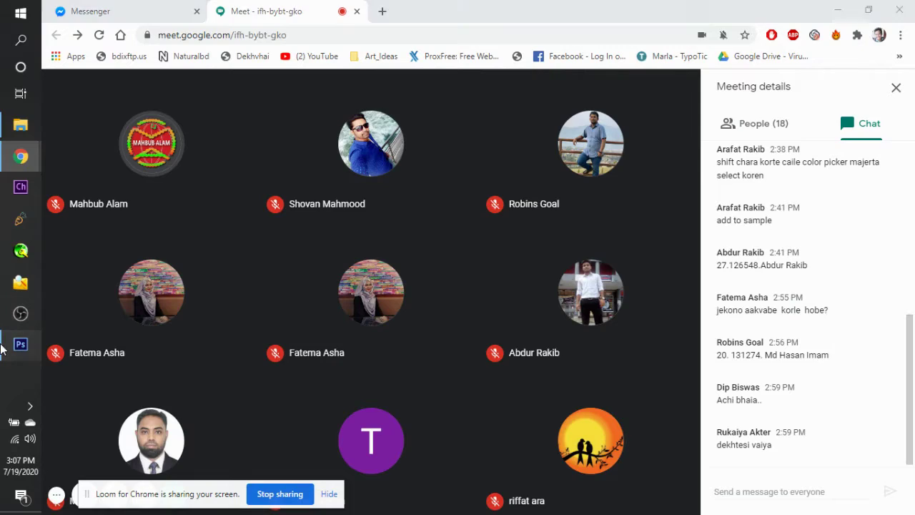
{"action": "left_click", "coordinate": [2, 348]}
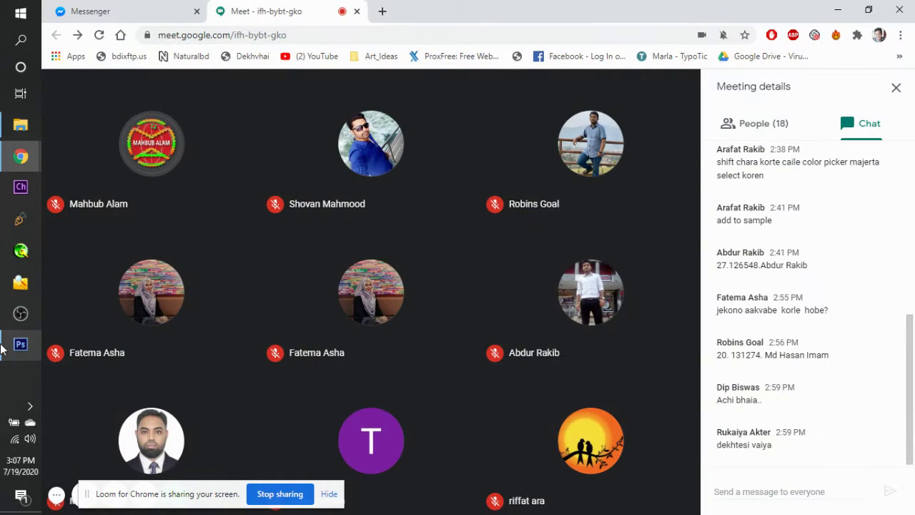
{"action": "left_click", "coordinate": [2, 348]}
{"action": "left_click", "coordinate": [2, 348]}
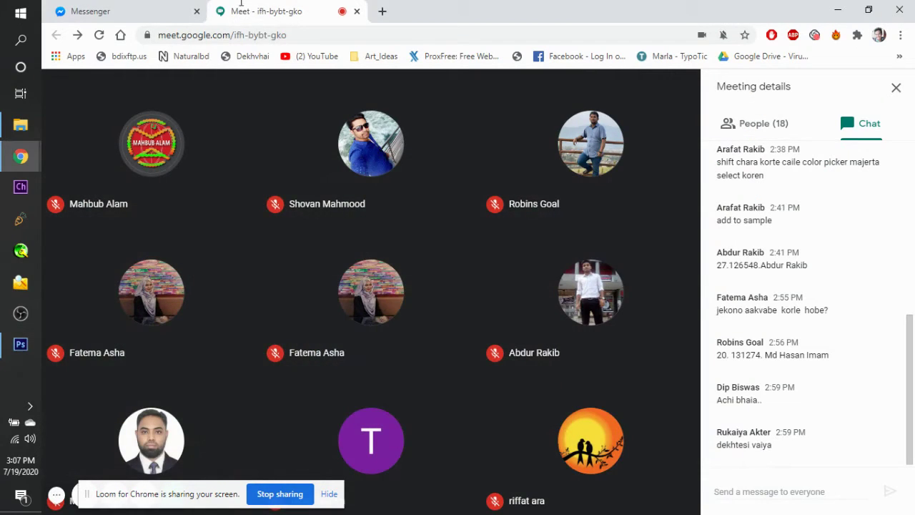
Open the meeting's presenting options and switch back to Photoshop.
{"action": "mouse_move", "coordinate": [622, 337]}
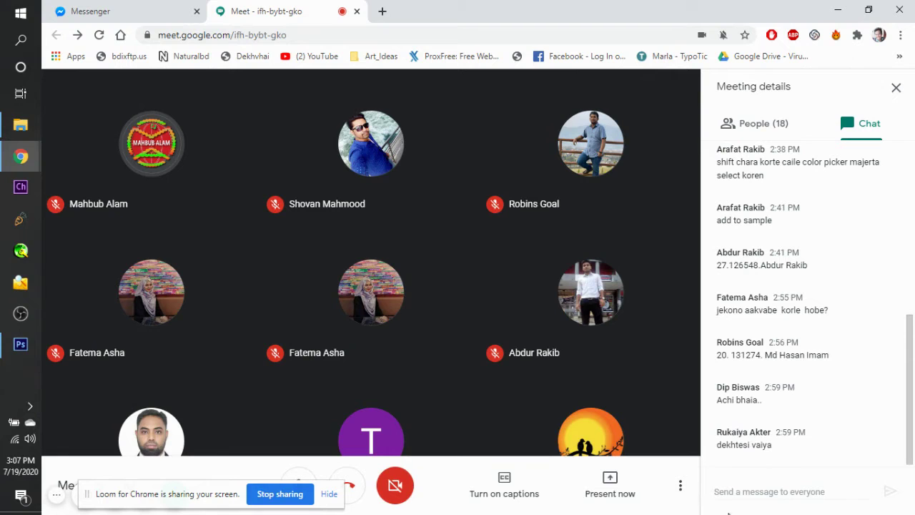
{"action": "left_click", "coordinate": [627, 475]}
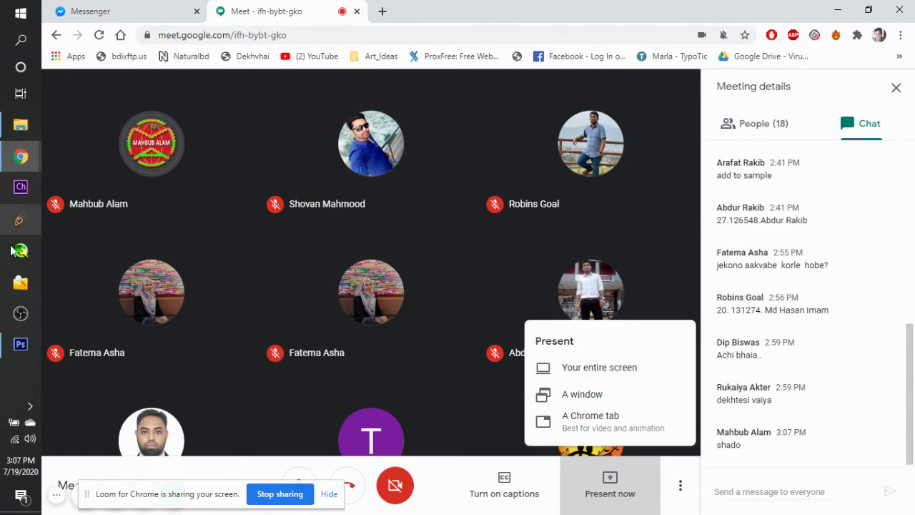
{"action": "left_click", "coordinate": [9, 343]}
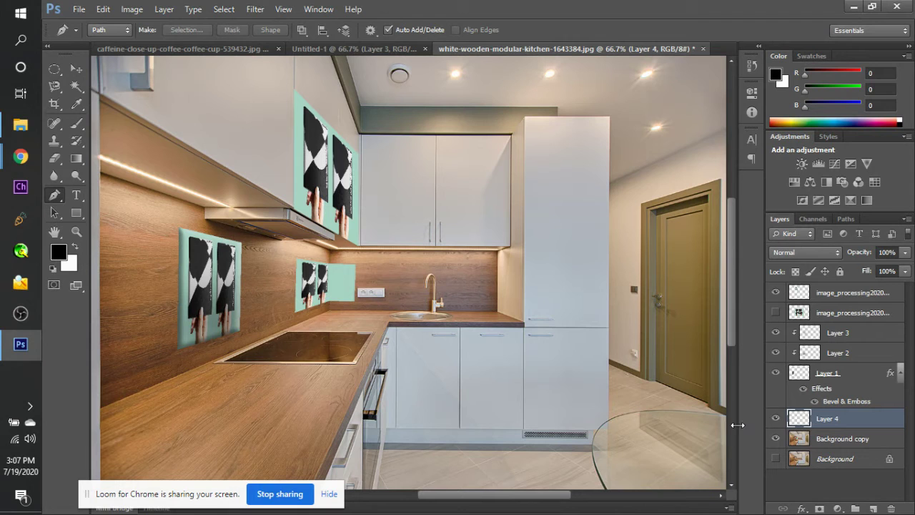
Hide Layer 4, select Layer 1, and toggle its visibility off and on to check its artwork.
{"action": "left_click", "coordinate": [776, 419]}
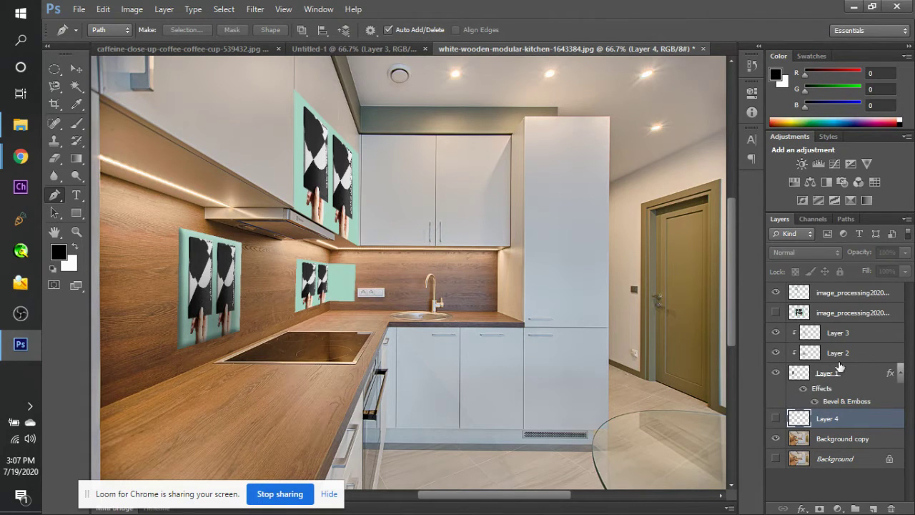
{"action": "left_click", "coordinate": [826, 372]}
{"action": "left_click", "coordinate": [775, 372]}
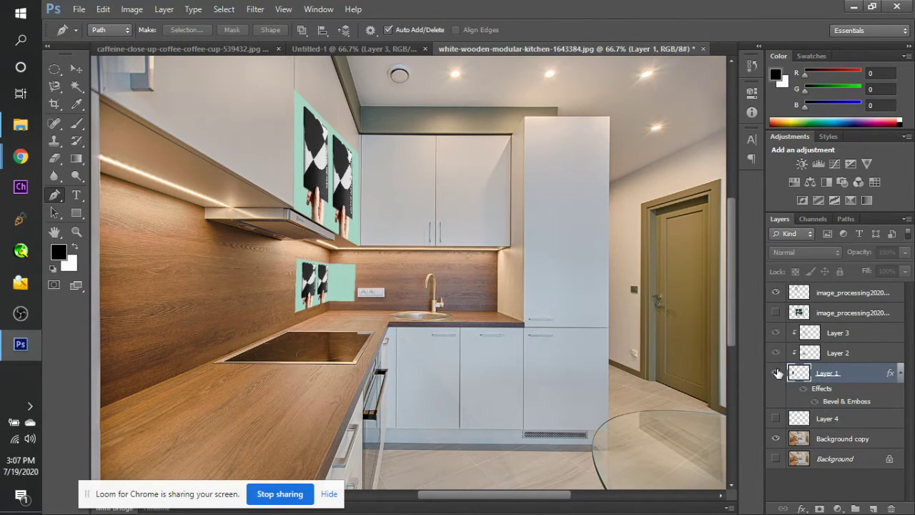
{"action": "left_click", "coordinate": [776, 372]}
{"action": "left_click", "coordinate": [849, 220]}
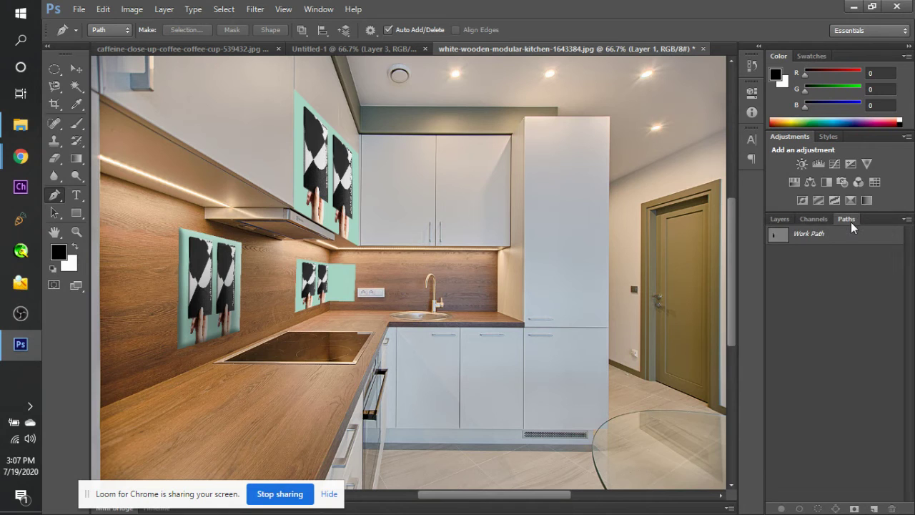
{"action": "left_click", "coordinate": [813, 220]}
{"action": "left_click", "coordinate": [782, 220]}
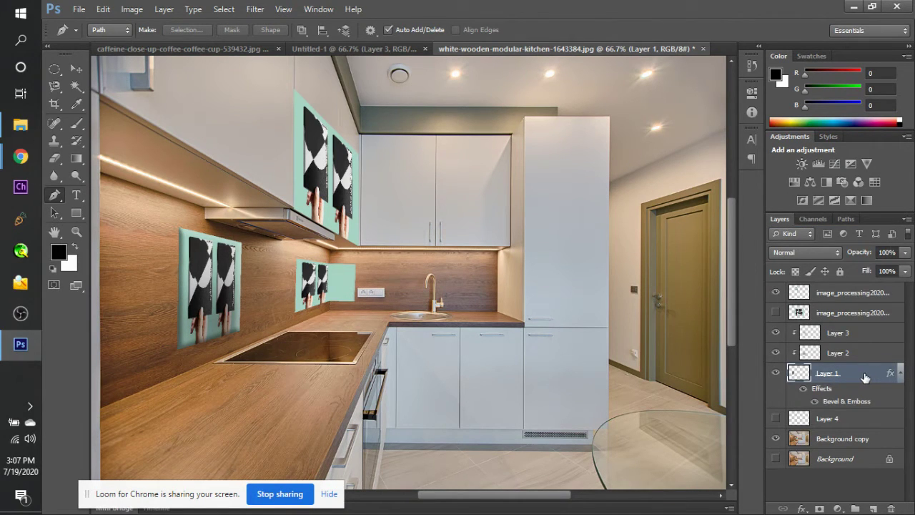
Convert Layer 1's layer style effects into separate layers and open the layer's blending options.
{"action": "left_click", "coordinate": [161, 9]}
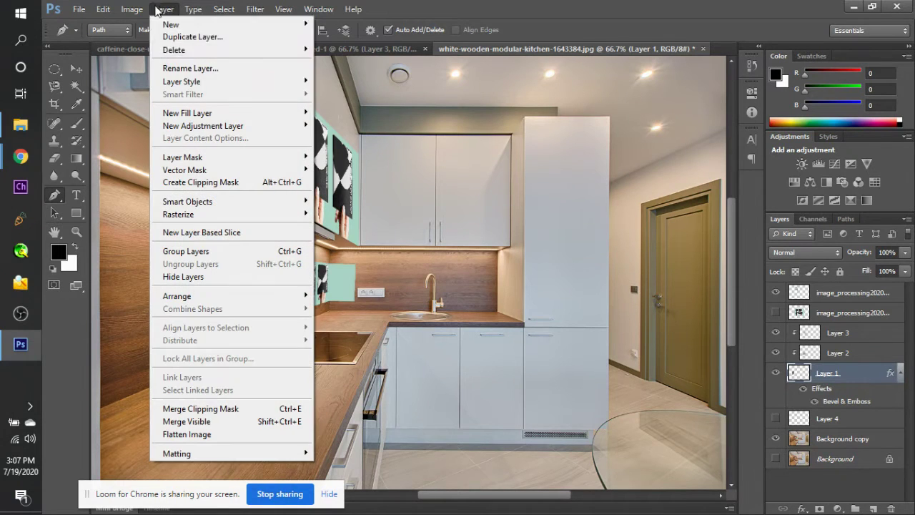
{"action": "mouse_move", "coordinate": [289, 82]}
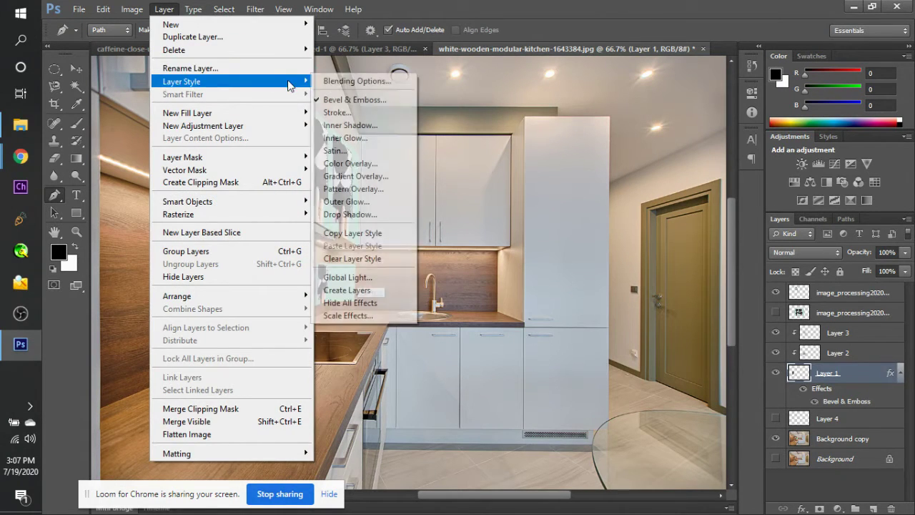
{"action": "left_click", "coordinate": [354, 290]}
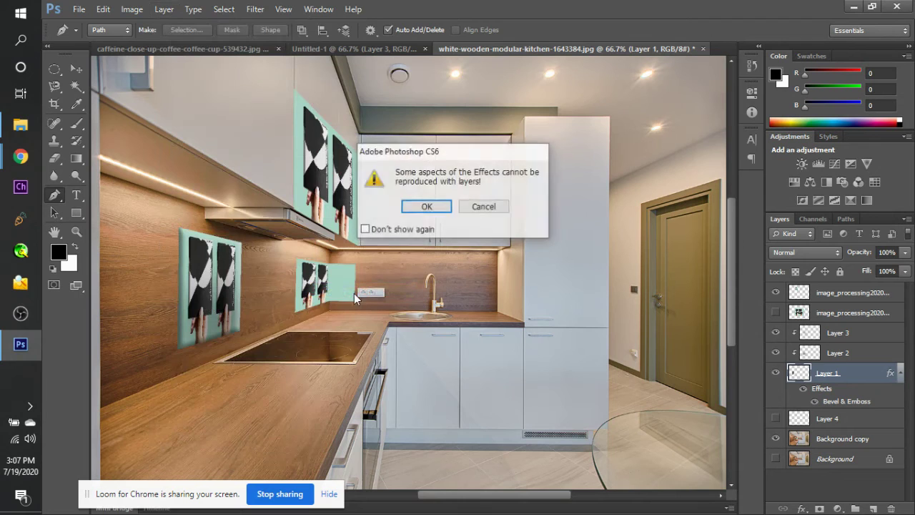
{"action": "key", "text": "Return"}
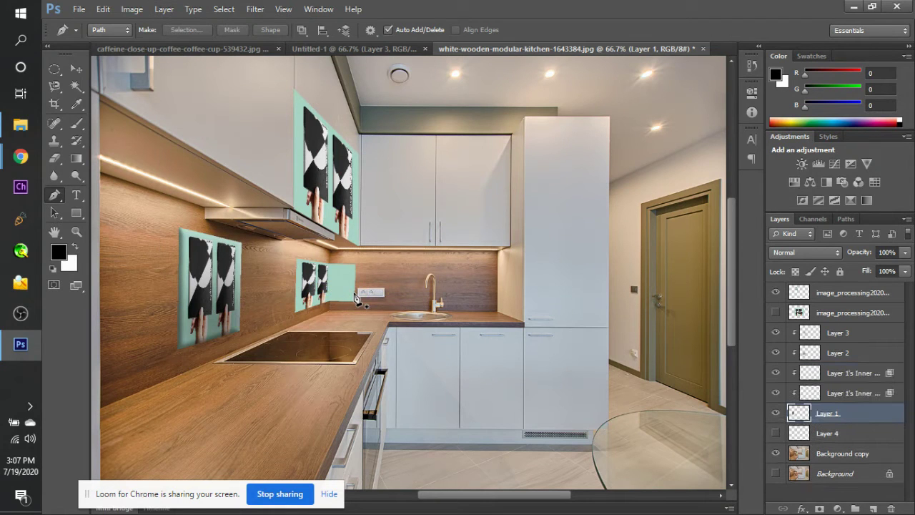
{"action": "double_click", "coordinate": [869, 421]}
Present the entire screen in the Google Meet call and return to Photoshop.
{"action": "mouse_move", "coordinate": [21, 157]}
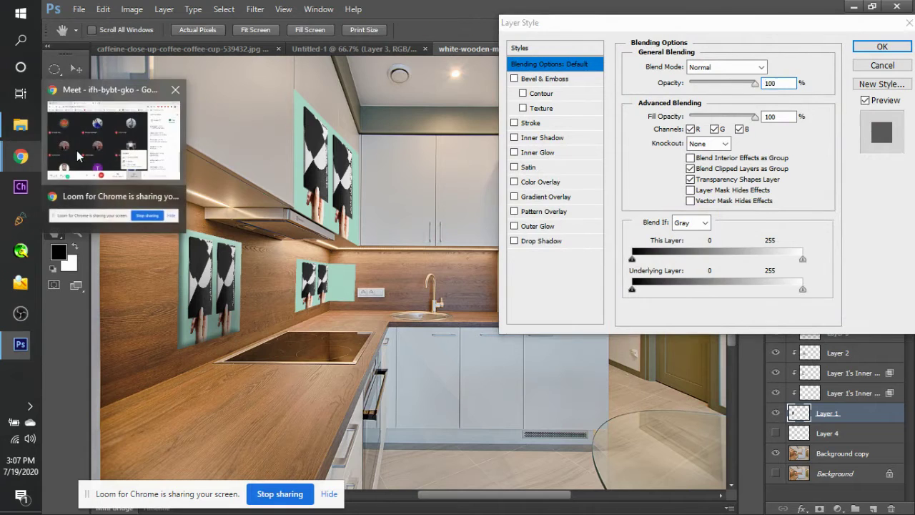
{"action": "left_click", "coordinate": [76, 150]}
{"action": "left_click", "coordinate": [571, 367]}
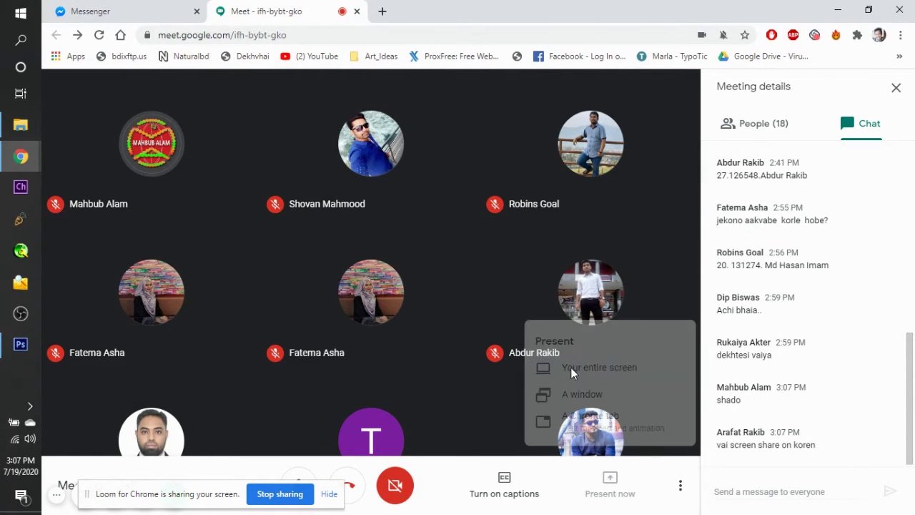
{"action": "left_click", "coordinate": [408, 248]}
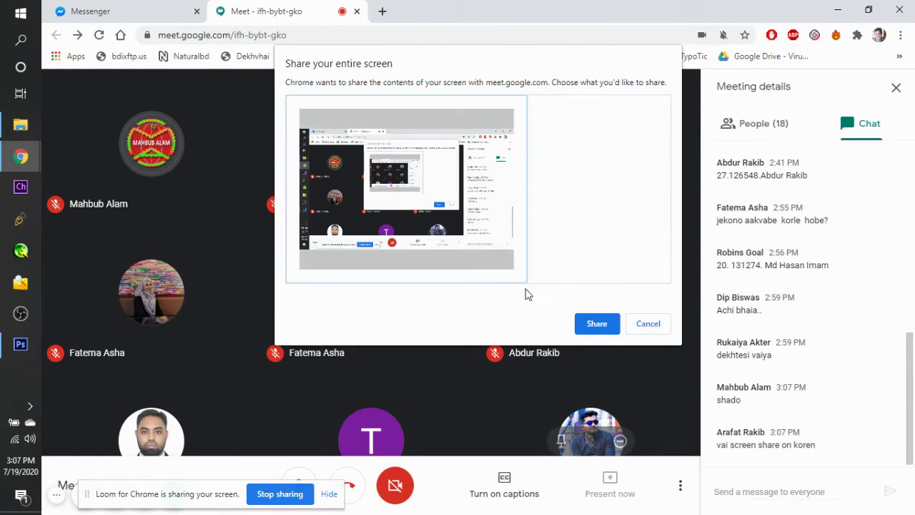
{"action": "left_click", "coordinate": [594, 323]}
{"action": "key", "text": "alt+Tab"}
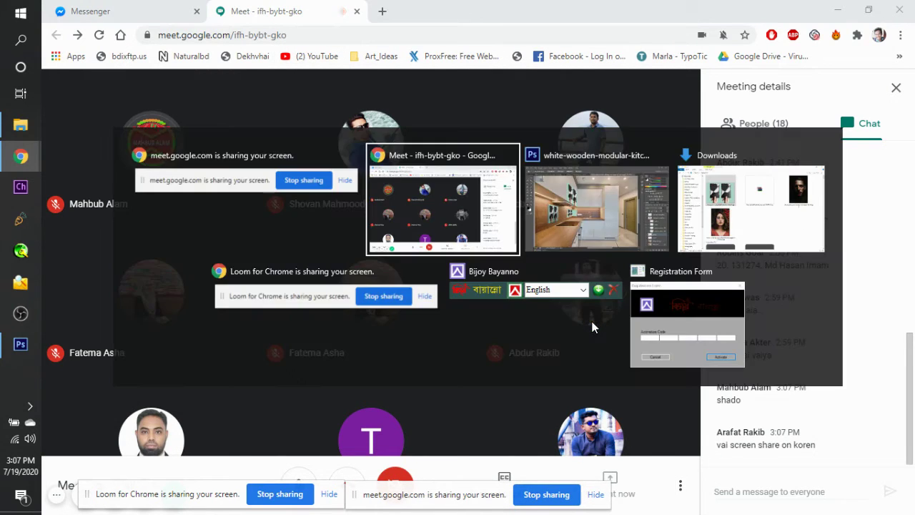
{"action": "key", "text": "alt+Tab"}
{"action": "key", "text": "Tab"}
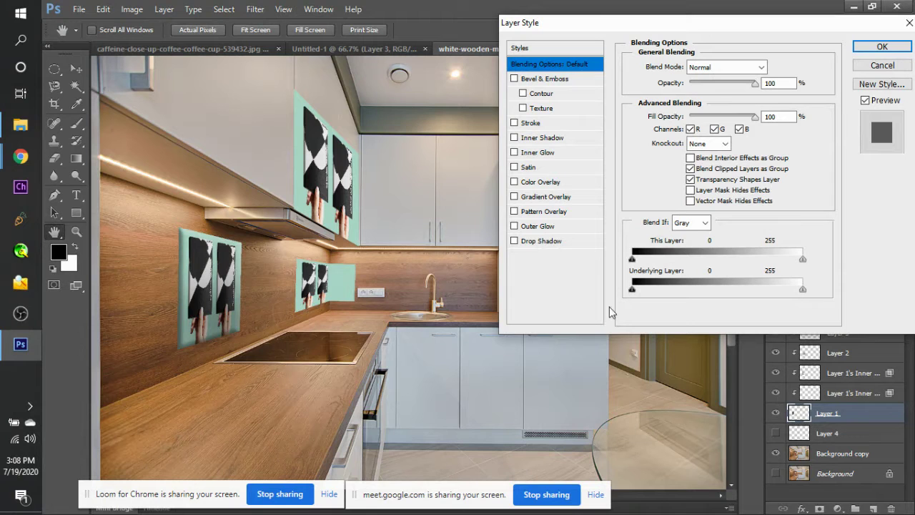
Cancel the layer style changes and undo the conversion of Layer 1's effects into layers.
{"action": "left_click", "coordinate": [883, 66]}
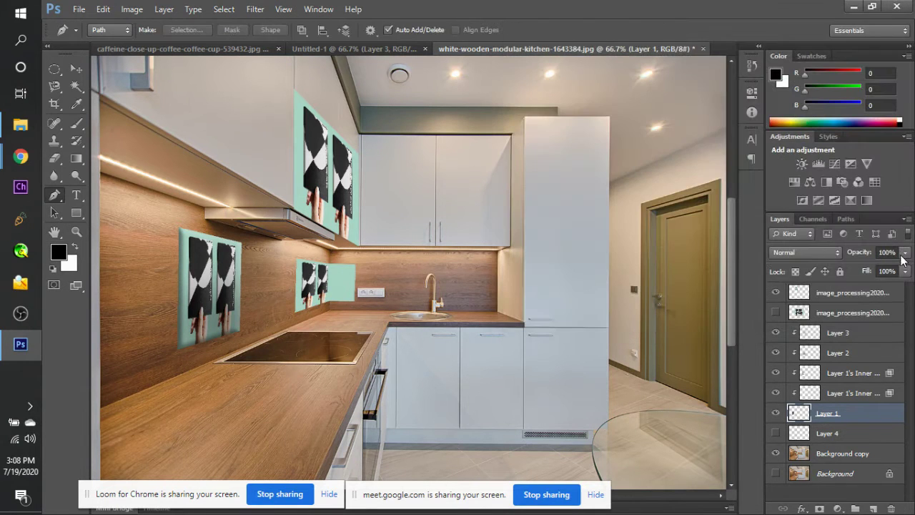
{"action": "key", "text": "ctrl+z"}
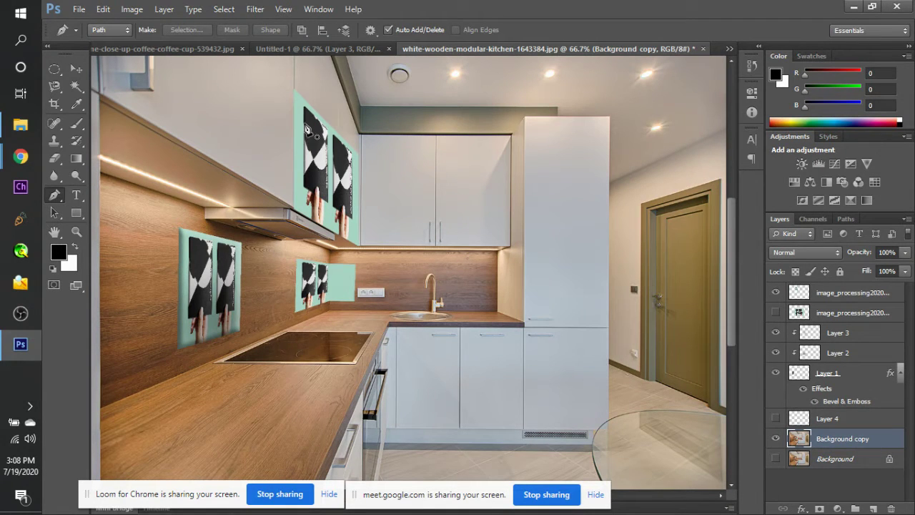
Hide the topmost image_processing2020 layer, check the Background copy, and select Layer 1 with the Move tool.
{"action": "left_click", "coordinate": [775, 292]}
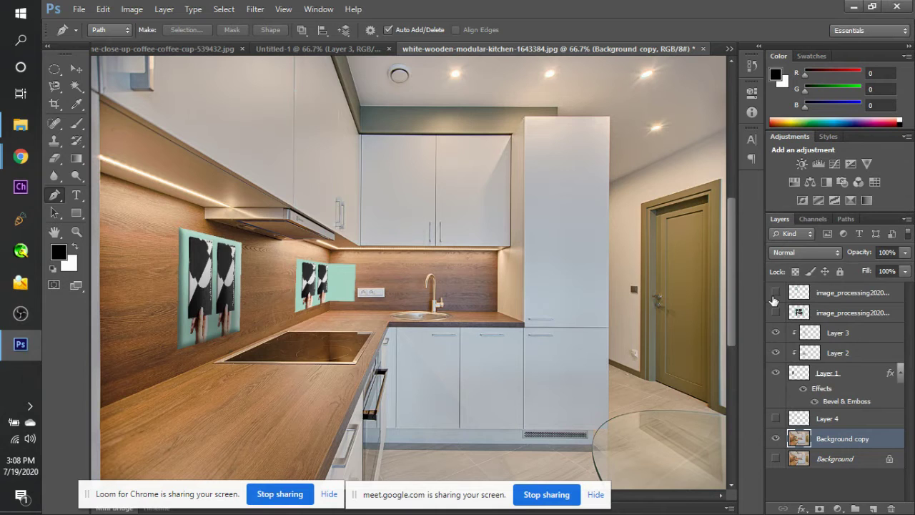
{"action": "left_click", "coordinate": [776, 437]}
{"action": "left_click", "coordinate": [775, 438]}
{"action": "left_click", "coordinate": [858, 379]}
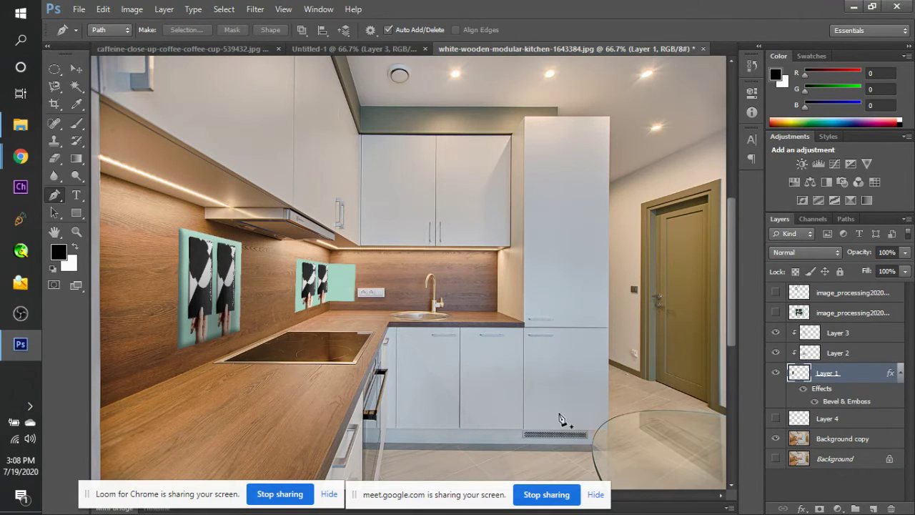
{"action": "key", "text": "v"}
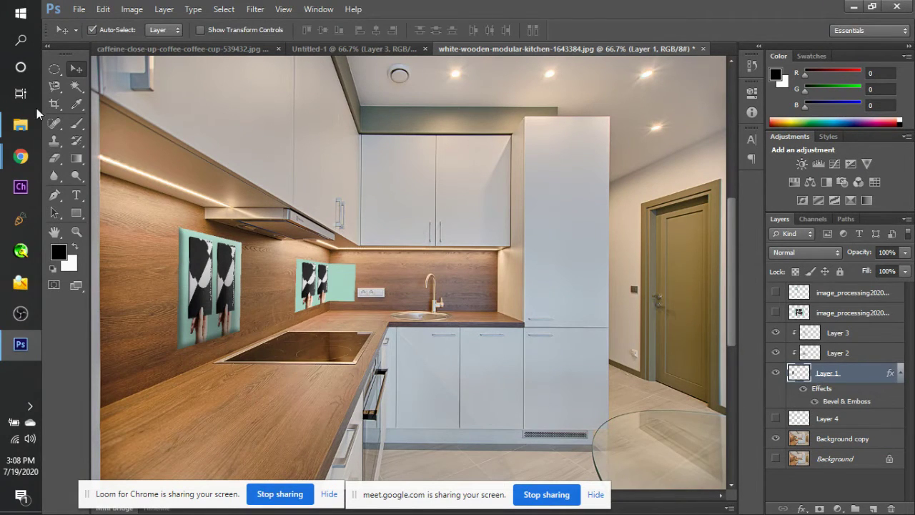
Convert Layer 1's Bevel & Emboss effect into separate layers.
{"action": "left_click", "coordinate": [164, 9]}
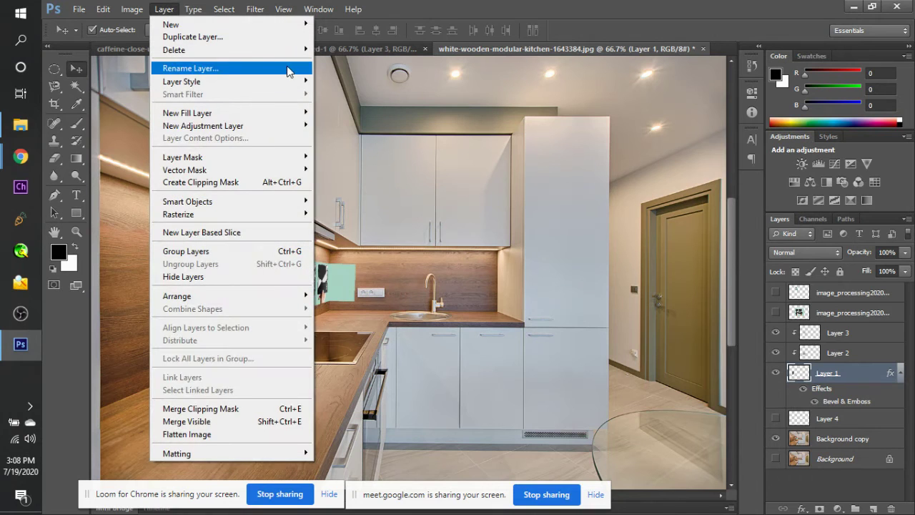
{"action": "mouse_move", "coordinate": [295, 81]}
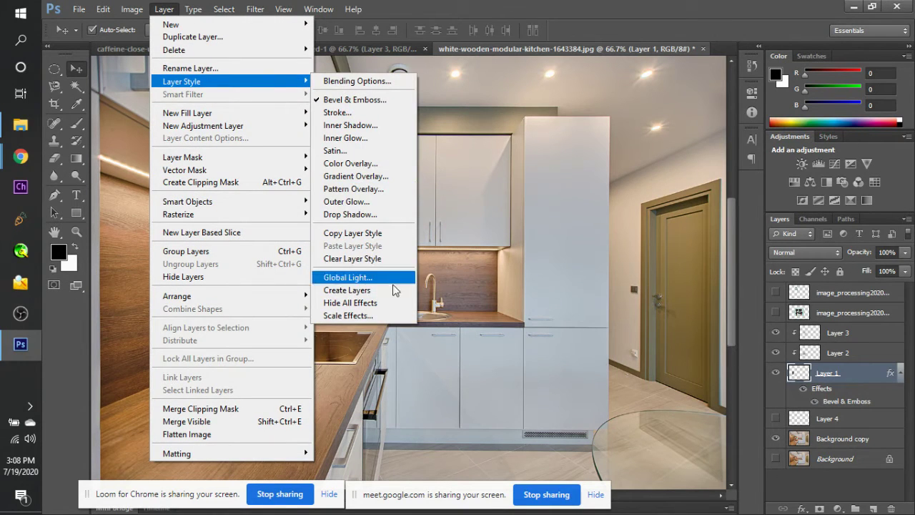
{"action": "left_click", "coordinate": [391, 290]}
{"action": "key", "text": "Return"}
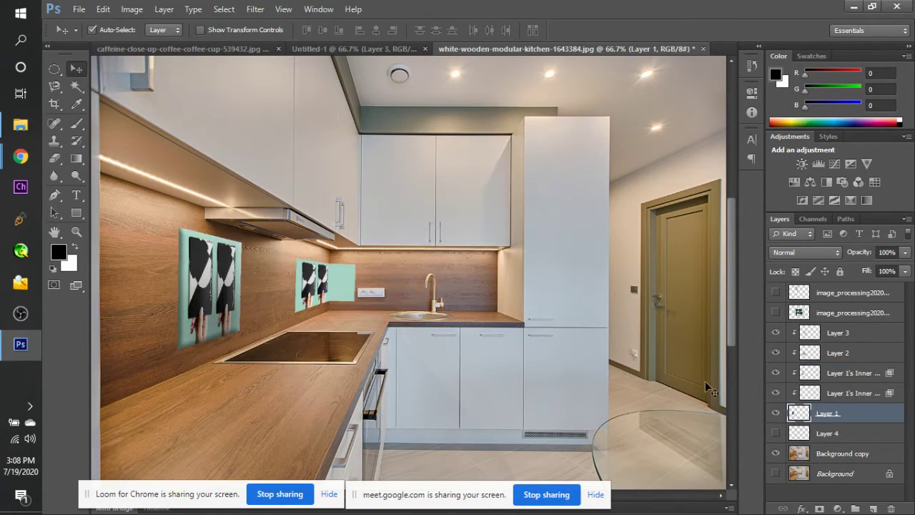
Add a drop shadow to Layer 1 with 65% opacity, 7 px distance, 6% spread and 10 px size.
{"action": "right_click", "coordinate": [867, 421]}
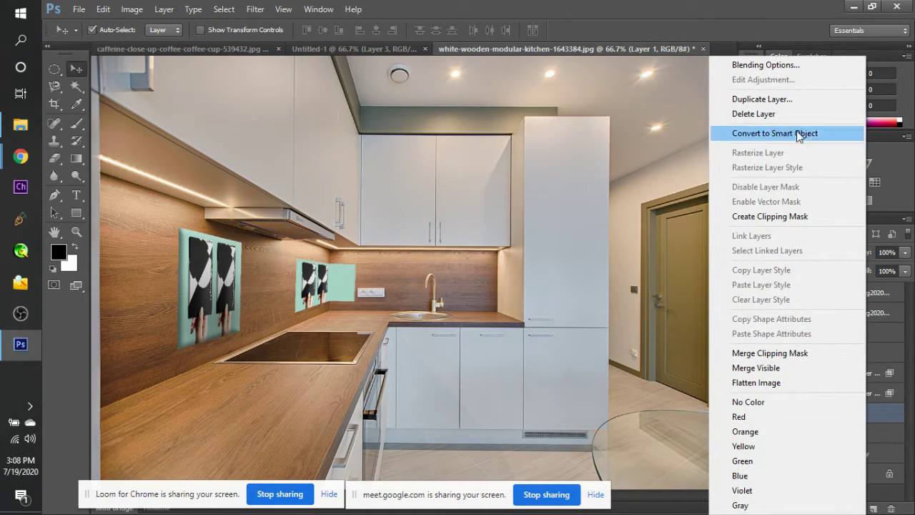
{"action": "left_click", "coordinate": [770, 66]}
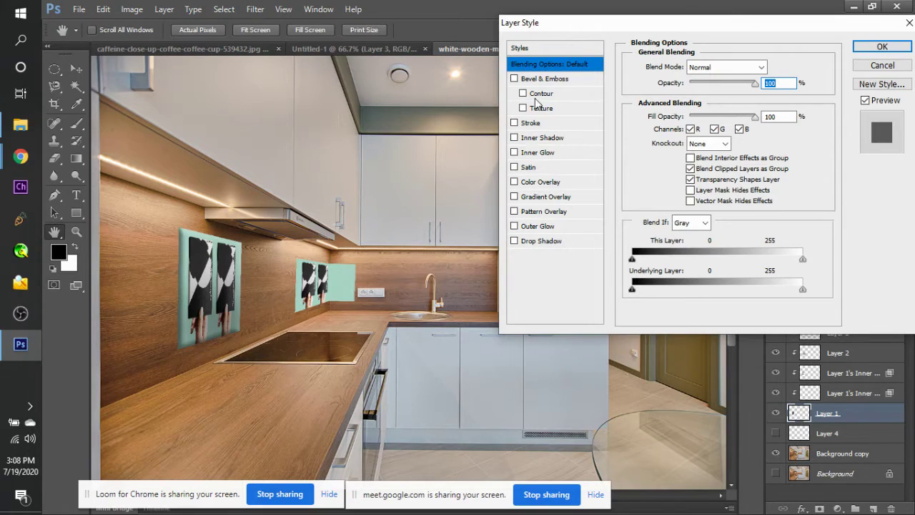
{"action": "left_click", "coordinate": [541, 241]}
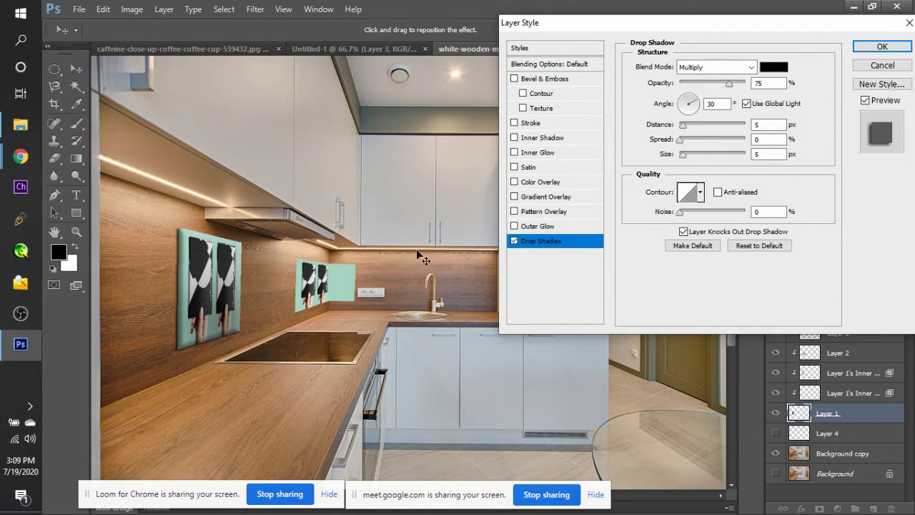
{"action": "left_click", "coordinate": [769, 139]}
{"action": "left_click_drag", "start_coordinate": [728, 84], "coordinate": [722, 85]}
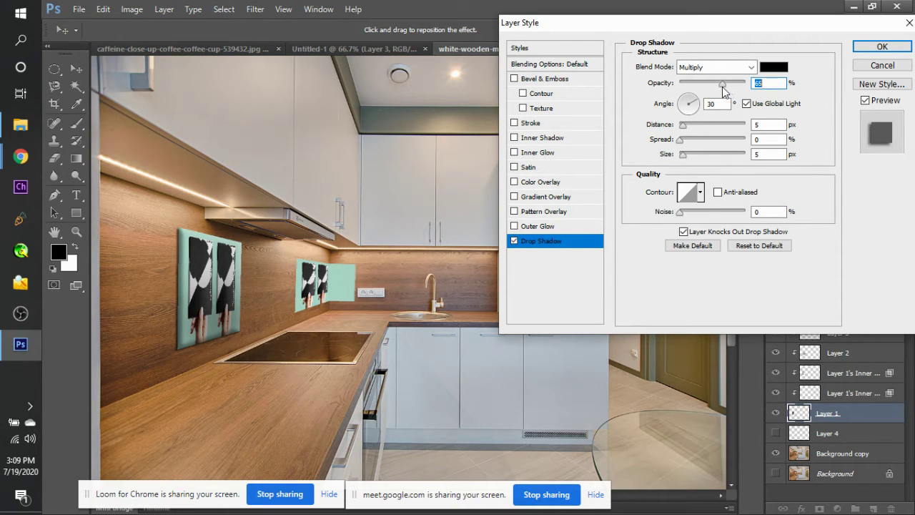
{"action": "left_click", "coordinate": [684, 127]}
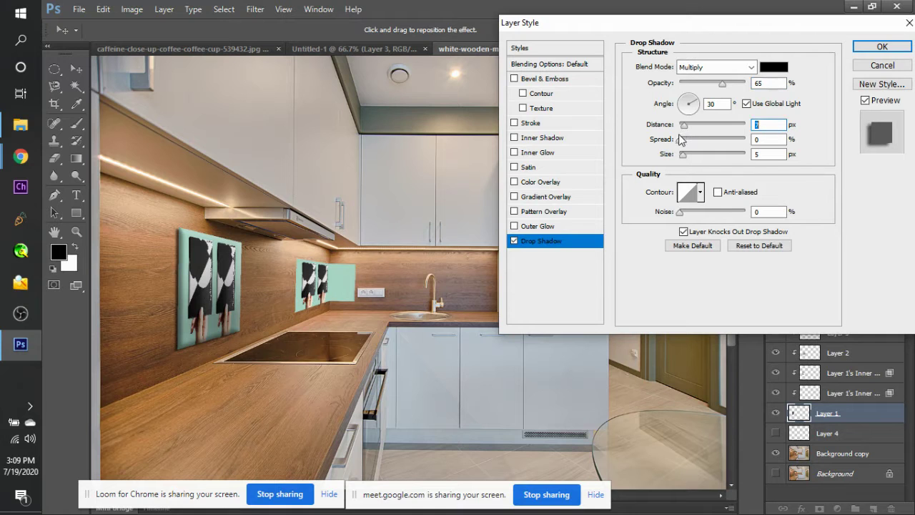
{"action": "left_click", "coordinate": [683, 138]}
{"action": "left_click", "coordinate": [684, 153]}
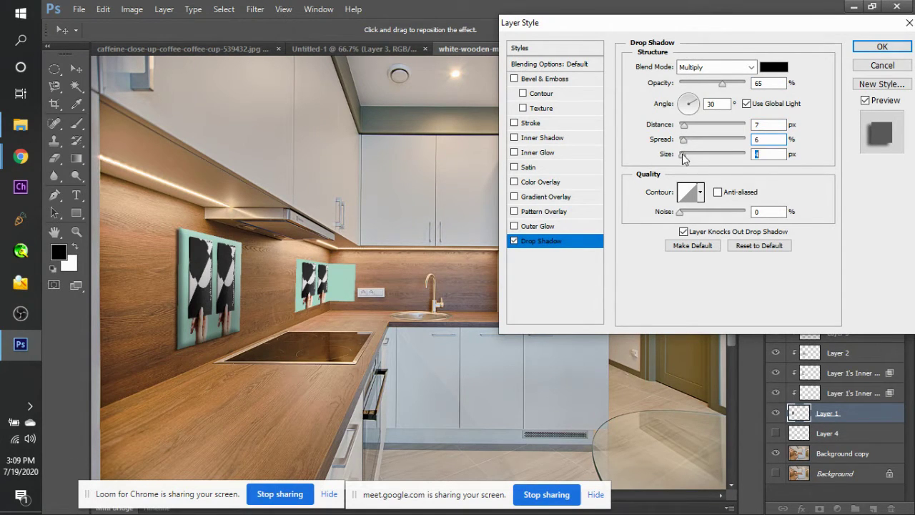
{"action": "left_click", "coordinate": [686, 153]}
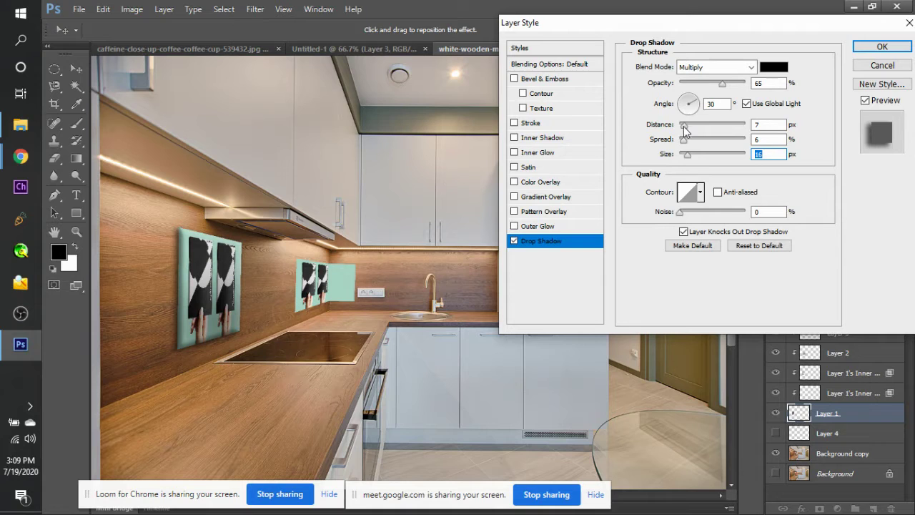
{"action": "type", "text": "10"}
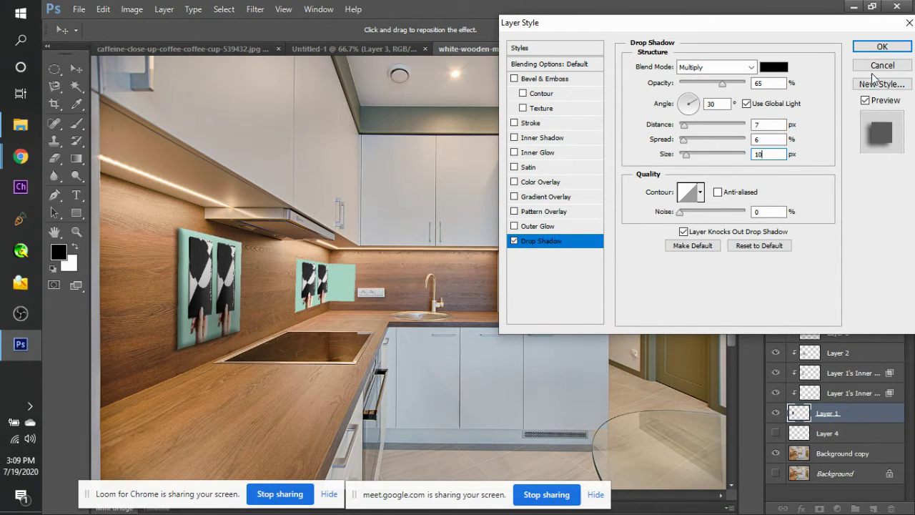
{"action": "left_click", "coordinate": [871, 51]}
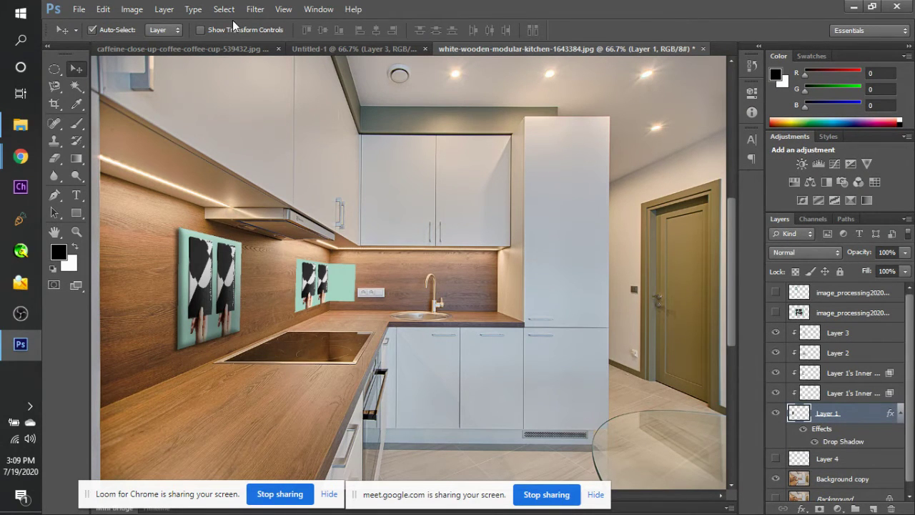
Convert Layer 1's drop shadow into its own layer and toggle that layer's visibility to compare the result.
{"action": "left_click", "coordinate": [164, 9]}
{"action": "left_click", "coordinate": [193, 9]}
{"action": "left_click", "coordinate": [163, 8]}
{"action": "mouse_move", "coordinate": [242, 82]}
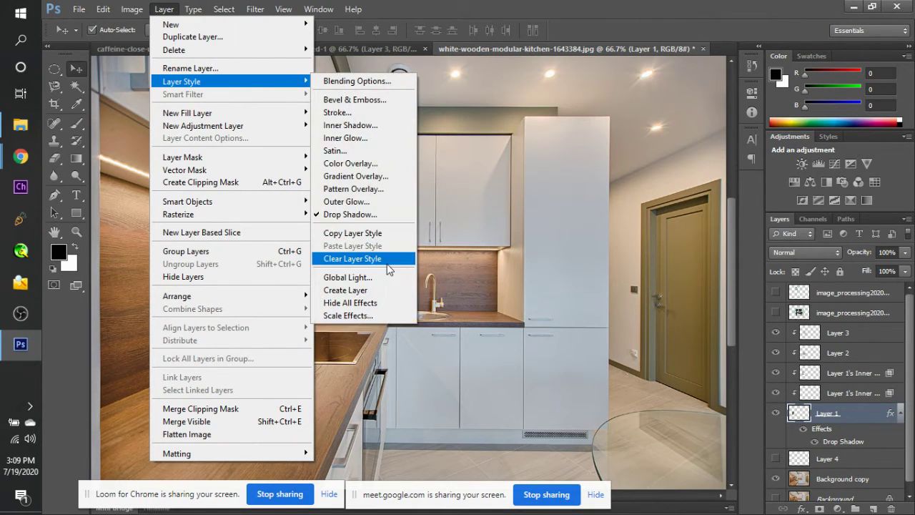
{"action": "left_click", "coordinate": [371, 291]}
{"action": "key", "text": "Return"}
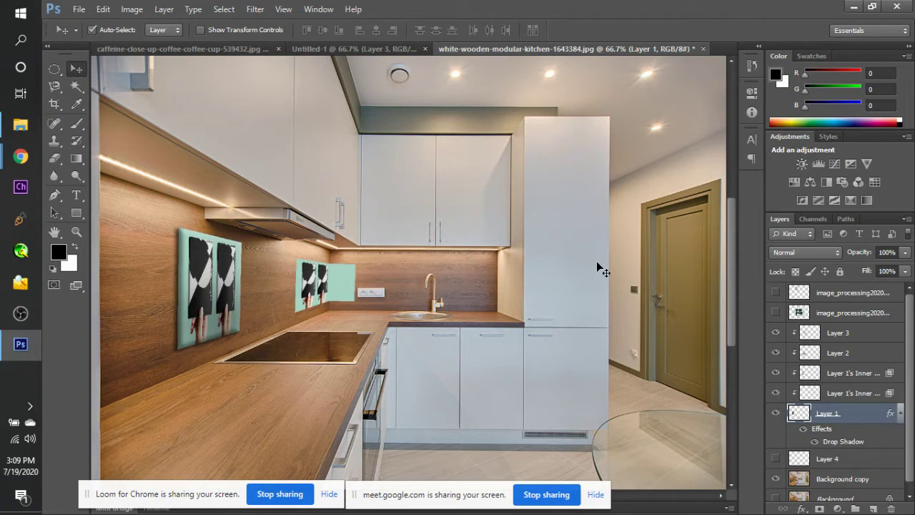
{"action": "left_click", "coordinate": [852, 433]}
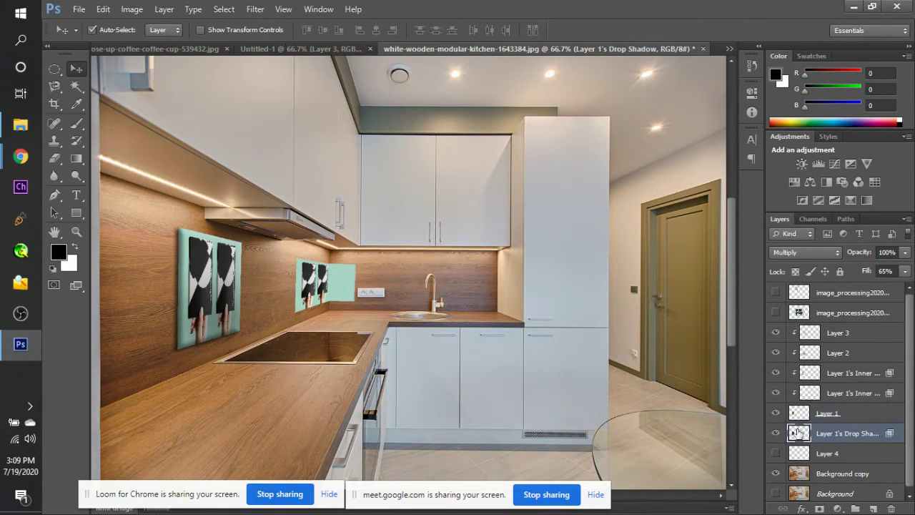
{"action": "left_click", "coordinate": [776, 432]}
{"action": "left_click", "coordinate": [776, 432]}
Add another drop shadow to Layer 1 with 40% opacity, 70° angle, 16 px distance, 74% spread and 13 px size.
{"action": "left_click", "coordinate": [851, 412]}
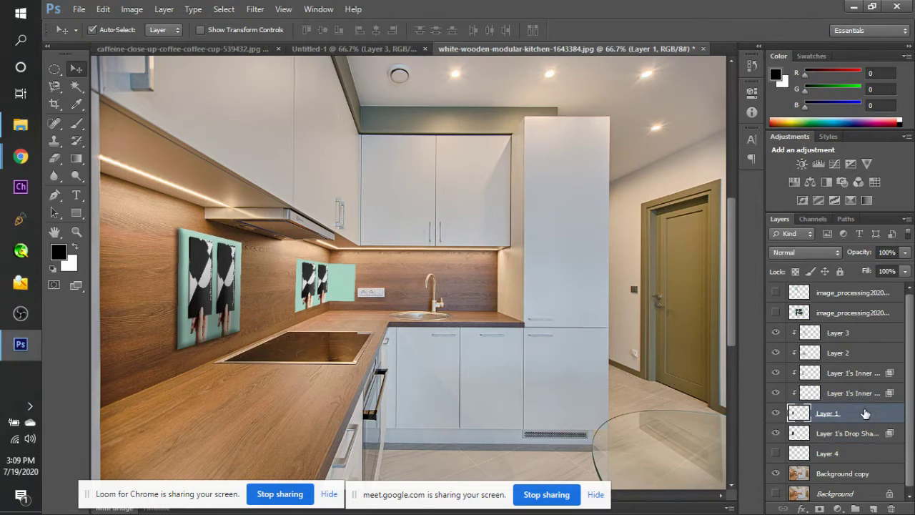
{"action": "double_click", "coordinate": [865, 413]}
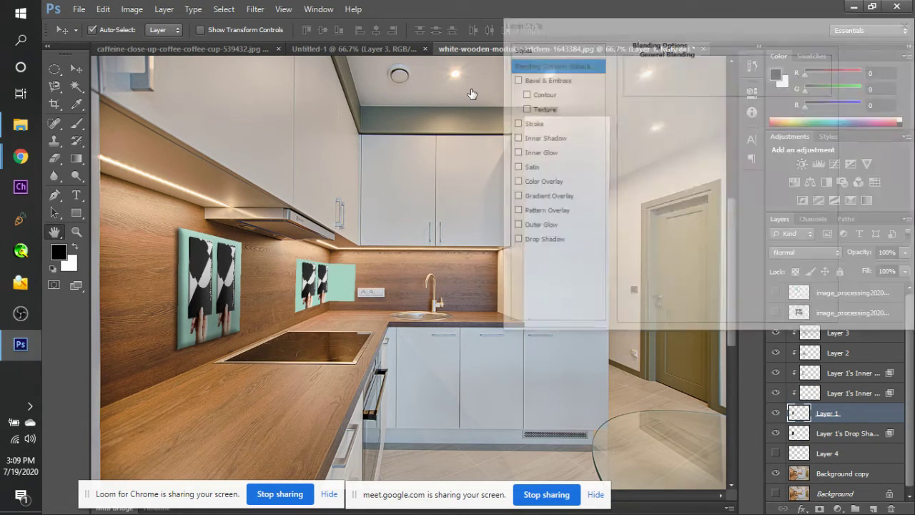
{"action": "left_click", "coordinate": [557, 241]}
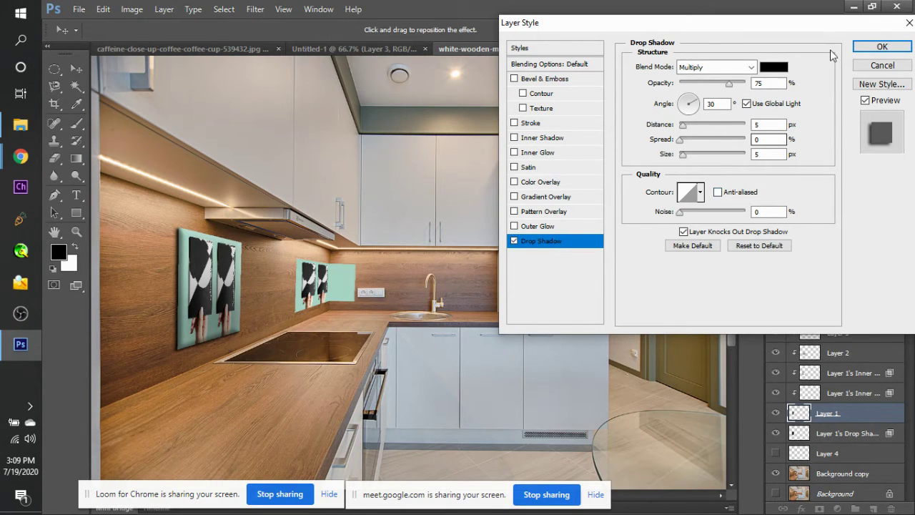
{"action": "left_click_drag", "start_coordinate": [682, 126], "coordinate": [728, 145]}
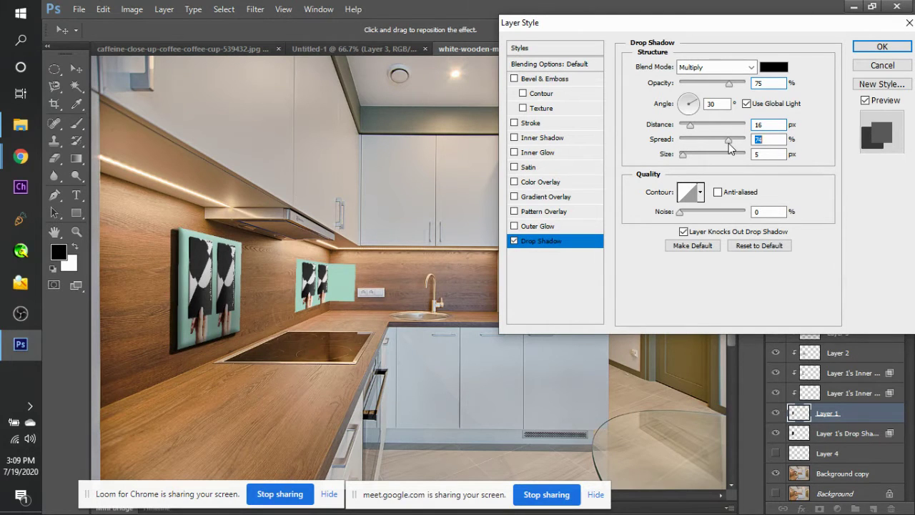
{"action": "left_click", "coordinate": [695, 101]}
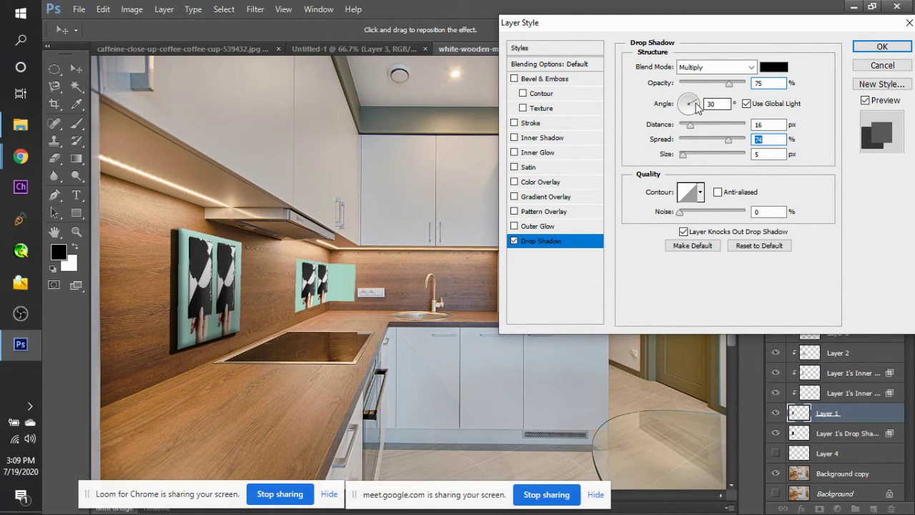
{"action": "left_click_drag", "start_coordinate": [696, 100], "coordinate": [692, 102]}
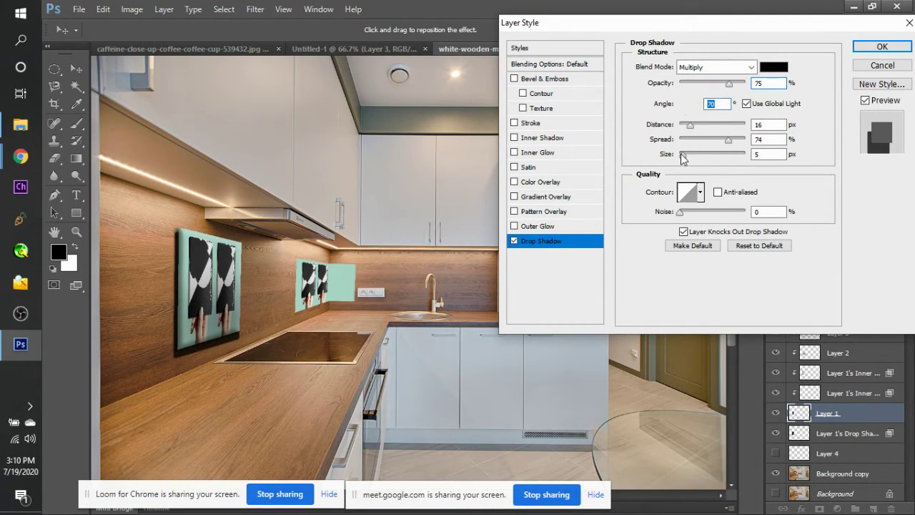
{"action": "left_click_drag", "start_coordinate": [681, 157], "coordinate": [687, 157]}
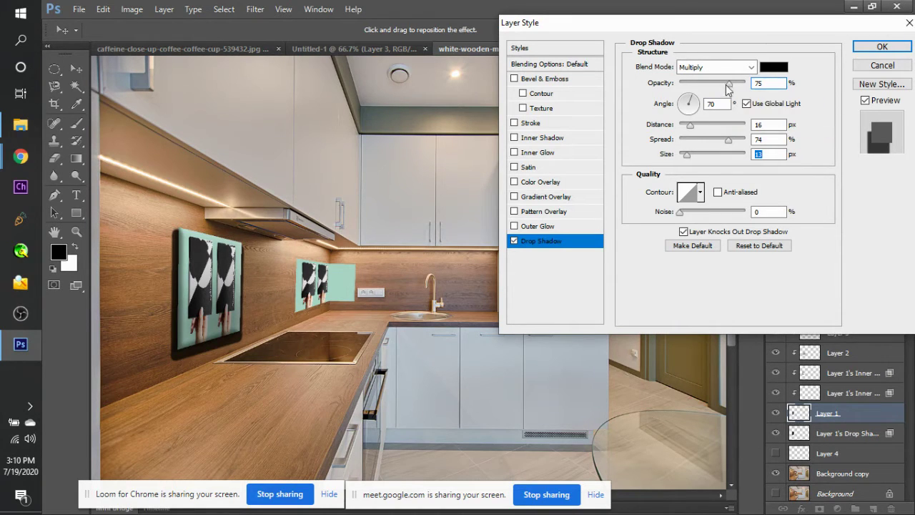
{"action": "left_click_drag", "start_coordinate": [727, 87], "coordinate": [704, 86]}
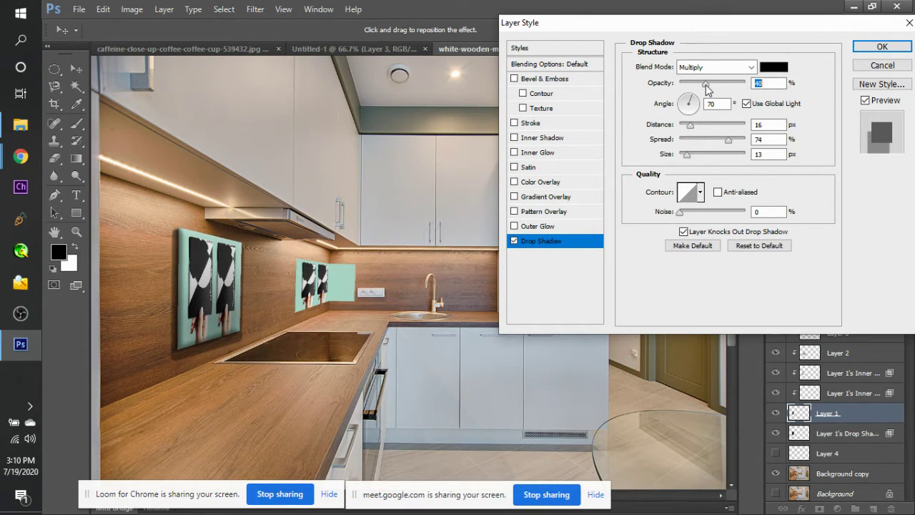
{"action": "key", "text": "Return"}
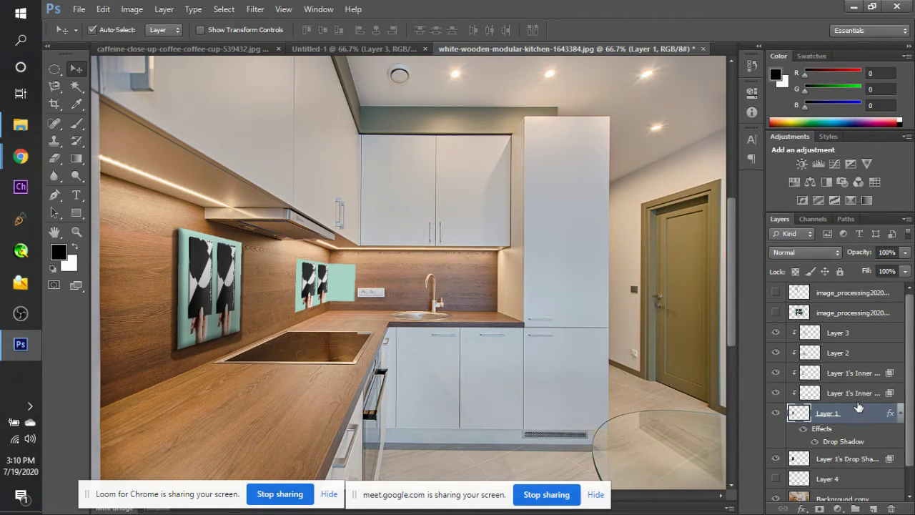
Convert Layer 1's second drop shadow into a separate layer.
{"action": "left_click", "coordinate": [164, 9]}
{"action": "mouse_move", "coordinate": [276, 92]}
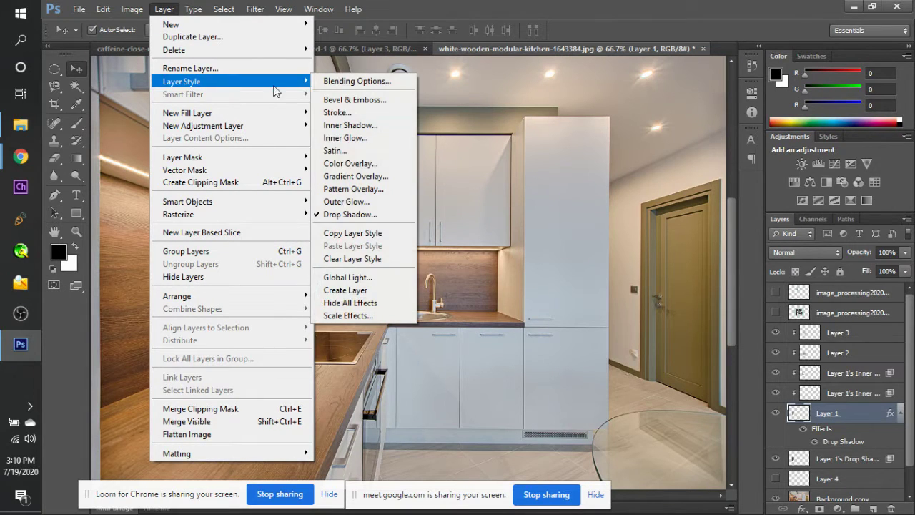
{"action": "left_click", "coordinate": [365, 290]}
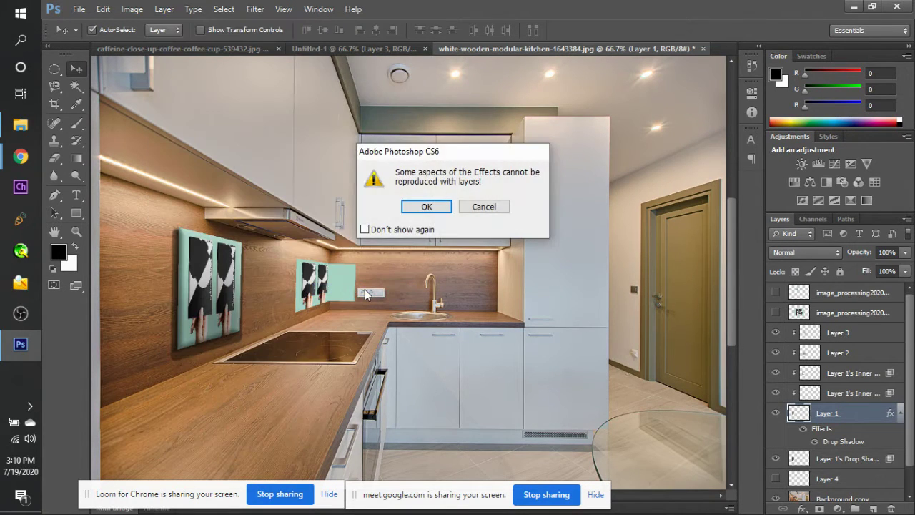
{"action": "key", "text": "Return"}
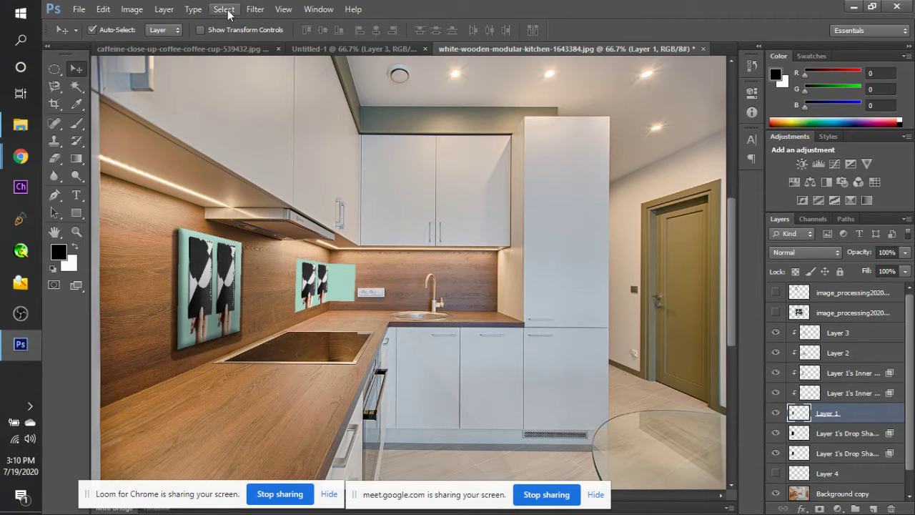
Start a Gaussian Blur on the upper of Layer 1's two drop shadow layers with an 8.0-pixel radius and compare the preview.
{"action": "left_click", "coordinate": [255, 8]}
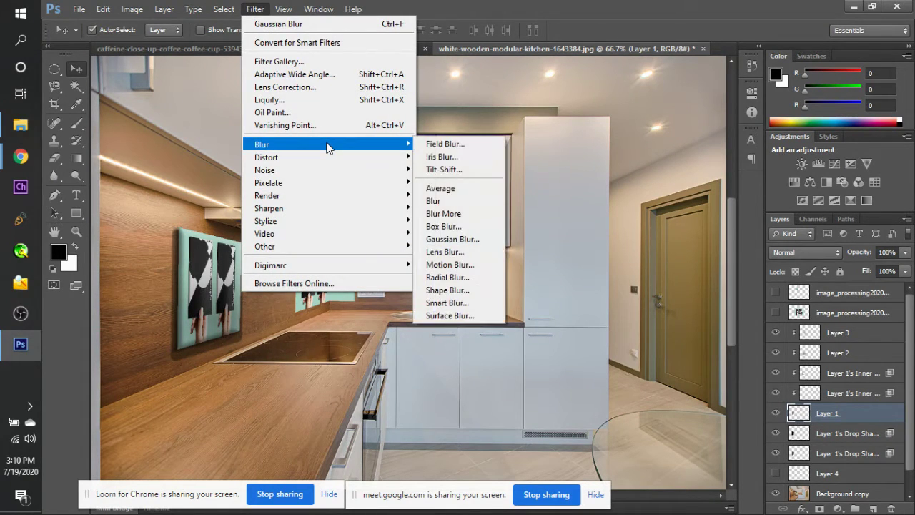
{"action": "left_click", "coordinate": [833, 434]}
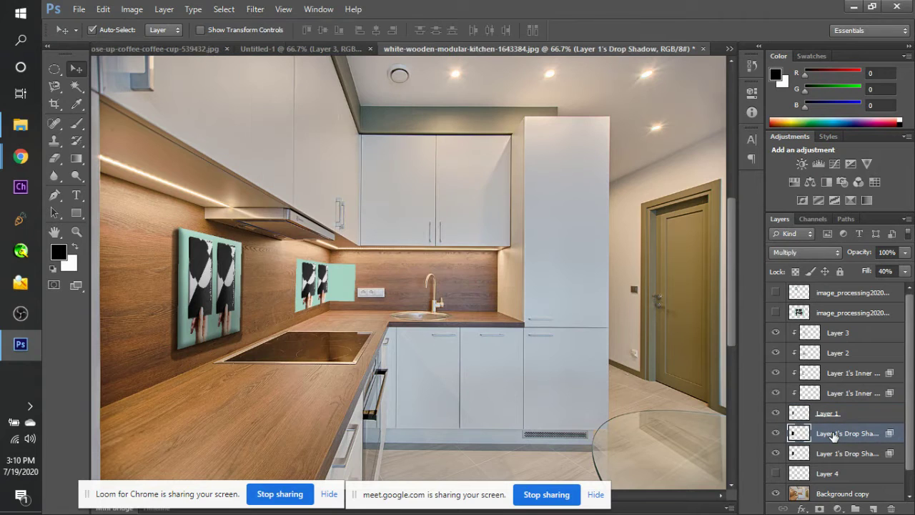
{"action": "left_click", "coordinate": [215, 8]}
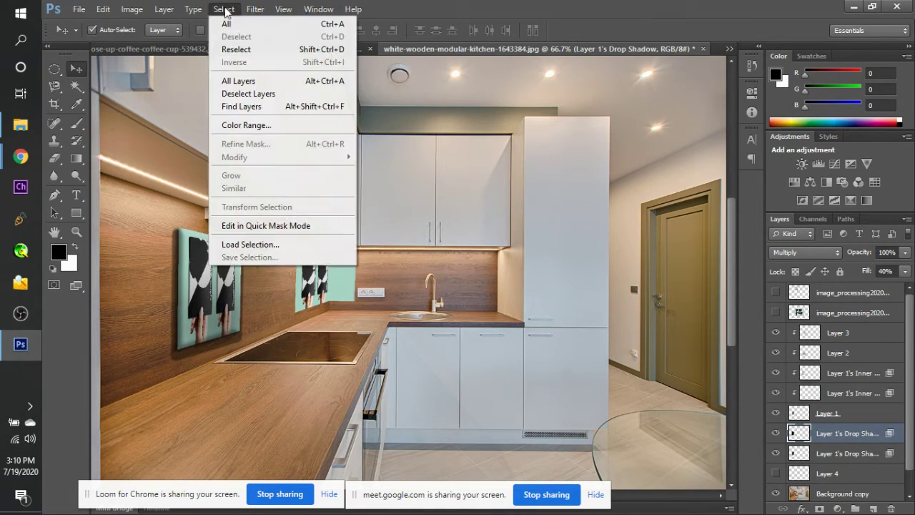
{"action": "mouse_move", "coordinate": [255, 9]}
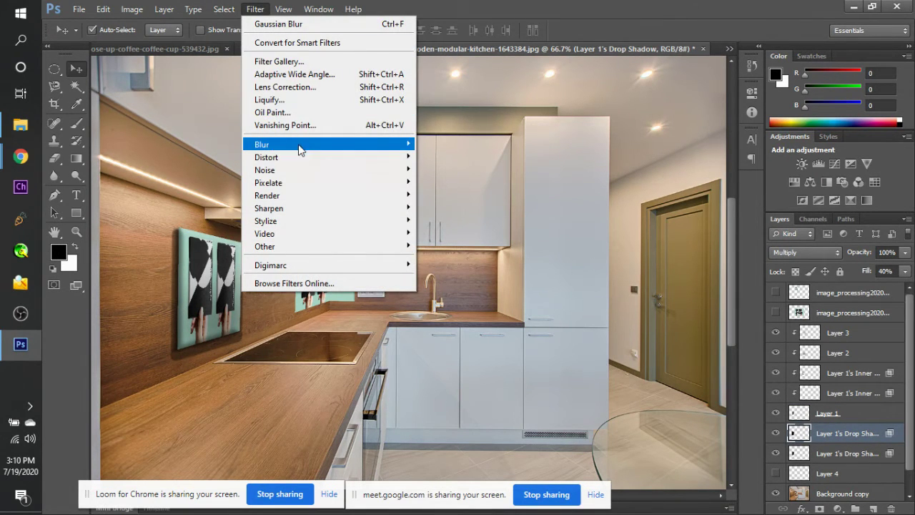
{"action": "mouse_move", "coordinate": [300, 145]}
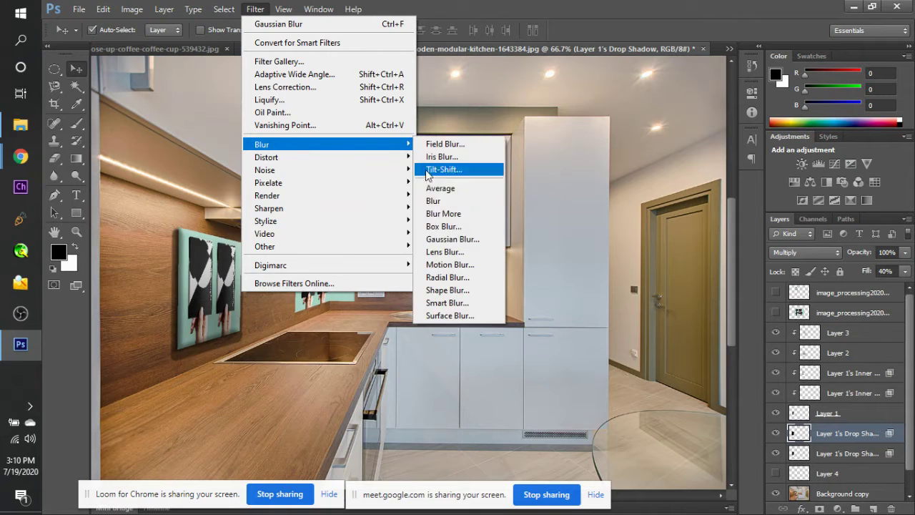
{"action": "left_click", "coordinate": [461, 239]}
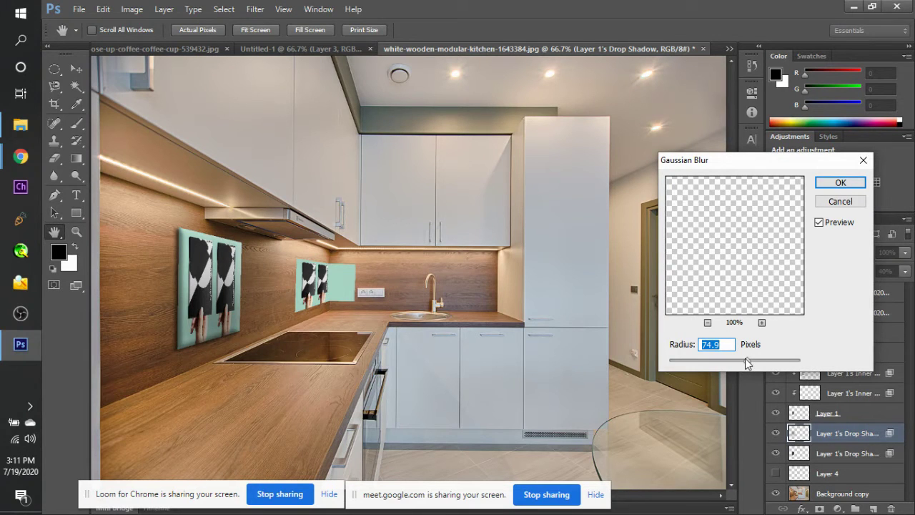
{"action": "mouse_move", "coordinate": [704, 359]}
{"action": "left_mouse_down"}
{"action": "mouse_move", "coordinate": [684, 360]}
{"action": "mouse_move", "coordinate": [715, 361]}
{"action": "left_mouse_up"}
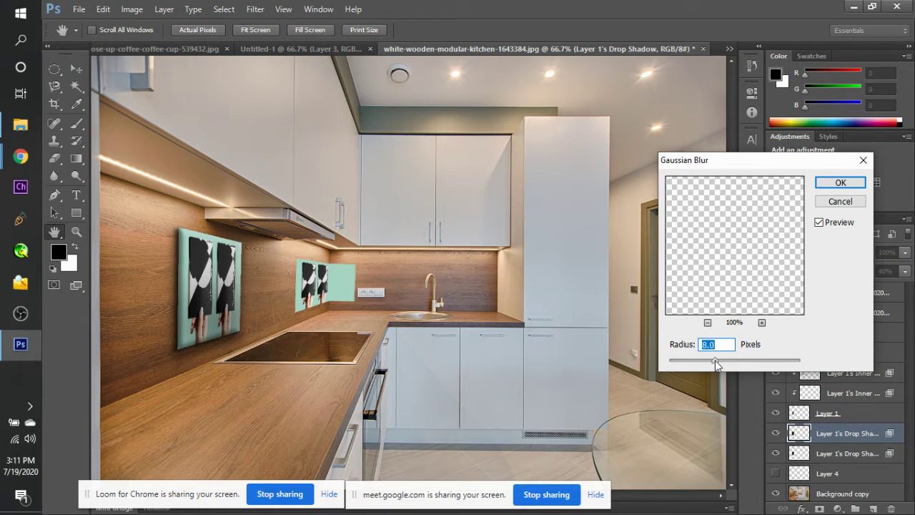
{"action": "left_click", "coordinate": [819, 222]}
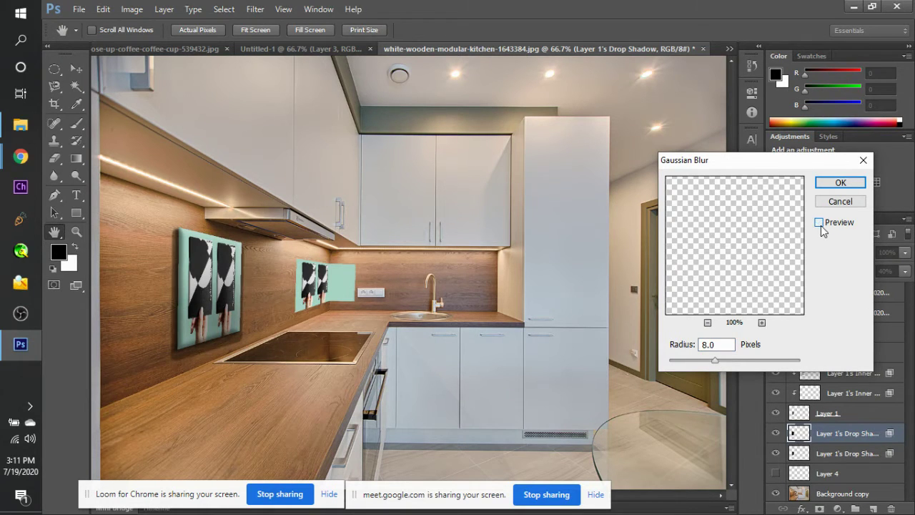
{"action": "left_click", "coordinate": [821, 225]}
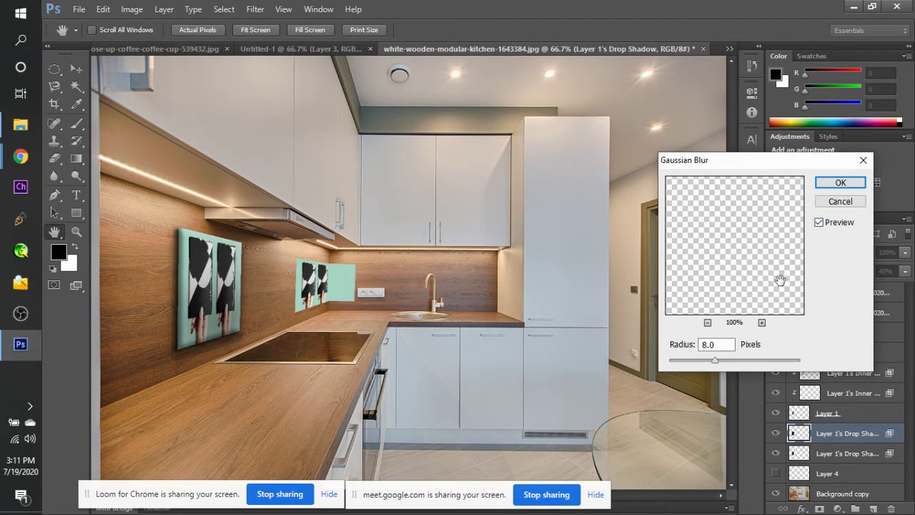
Set the Gaussian Blur radius to 7.5 pixels, compare the preview and apply the blur to the drop shadow layer.
{"action": "left_click", "coordinate": [724, 354]}
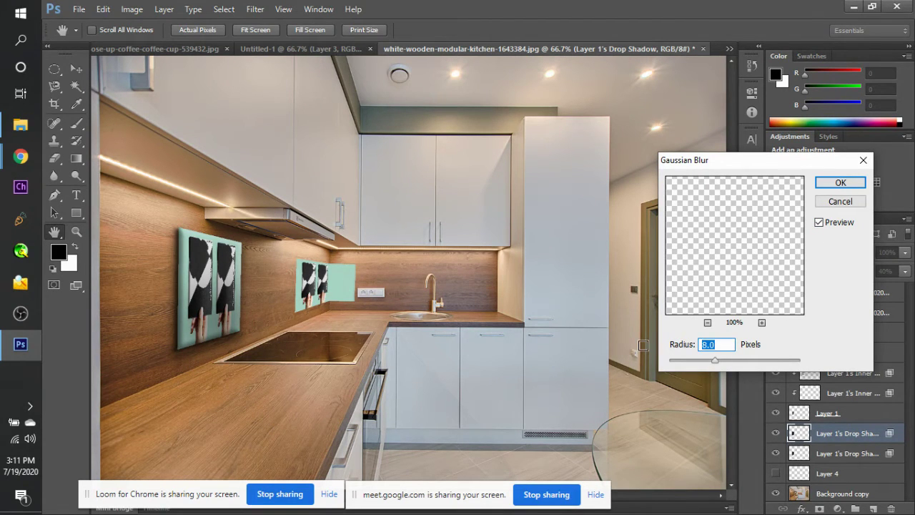
{"action": "type", "text": "7.5"}
{"action": "left_click", "coordinate": [838, 223]}
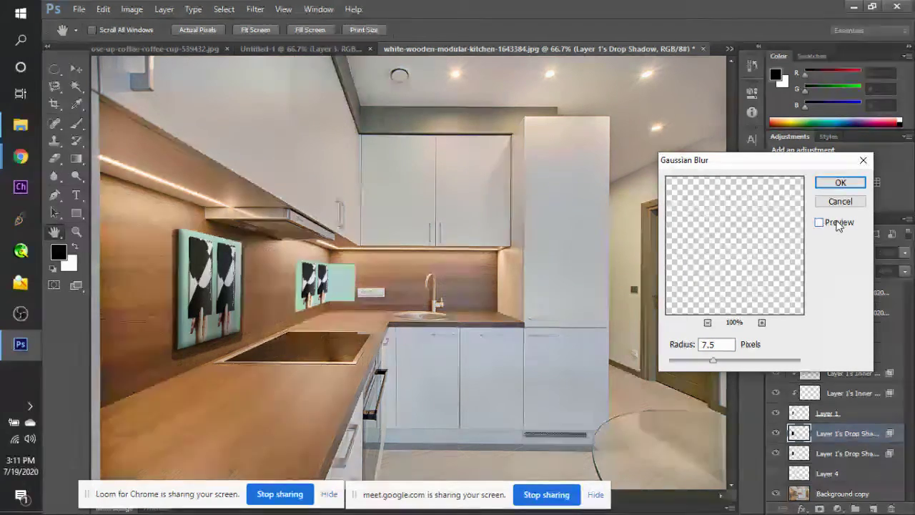
{"action": "left_click", "coordinate": [837, 223]}
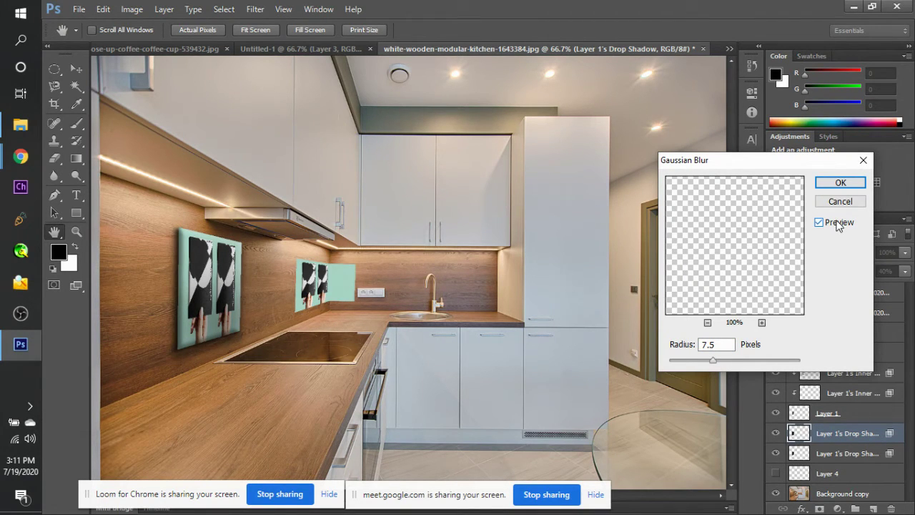
{"action": "left_click", "coordinate": [840, 185]}
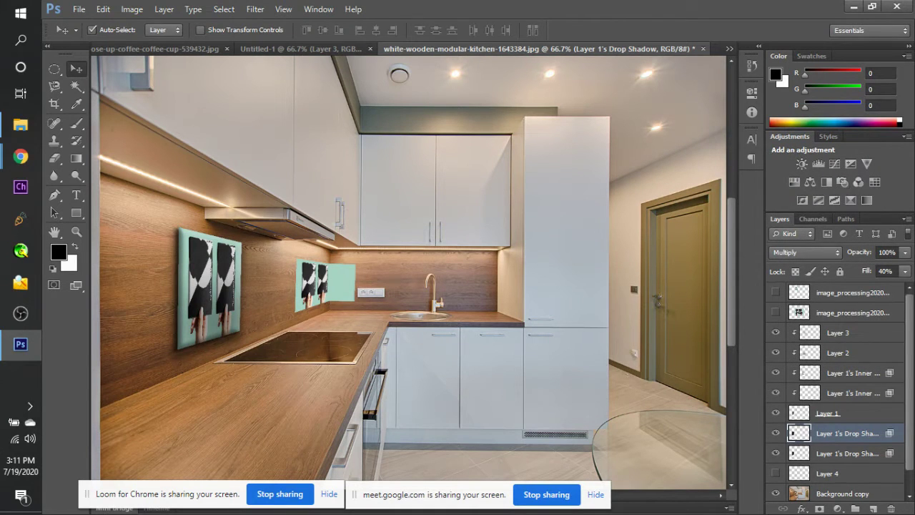
Group Layer 1's two drop shadow layers and toggle the group's visibility to compare the artwork with and without shadows.
{"action": "left_click", "coordinate": [829, 455], "text": "shift"}
{"action": "key", "text": "ctrl+g"}
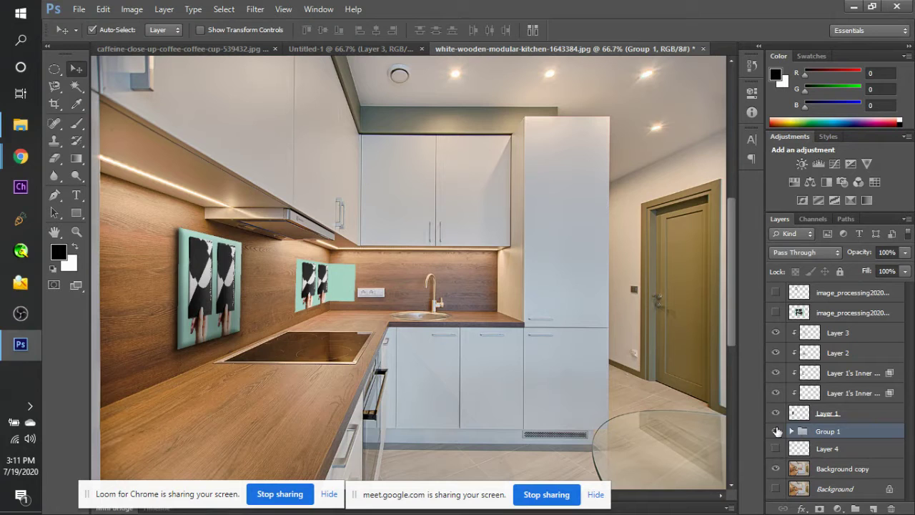
{"action": "left_click", "coordinate": [775, 431]}
{"action": "left_click", "coordinate": [776, 431]}
Rename the group of drop shadow layers as Shadow and toggle its visibility to demonstrate the effect.
{"action": "double_click", "coordinate": [827, 432]}
{"action": "type", "text": "Shadow"}
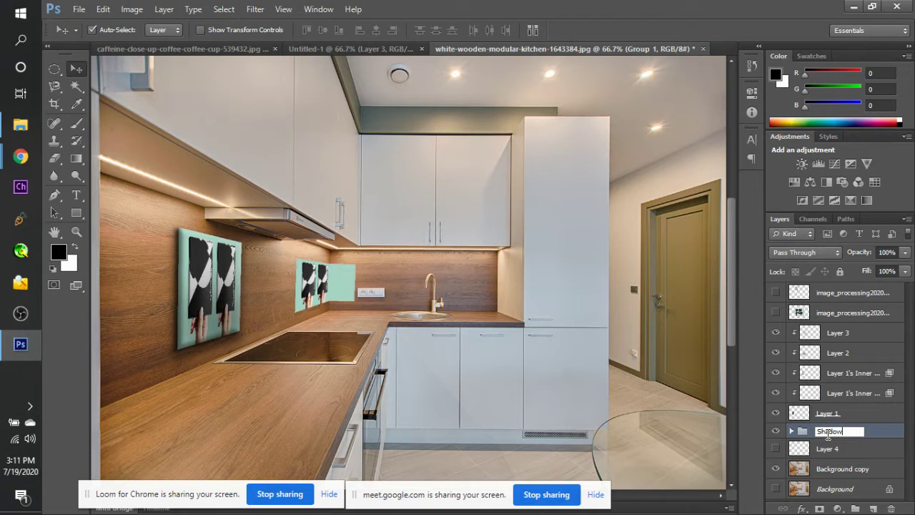
{"action": "key", "text": "Return"}
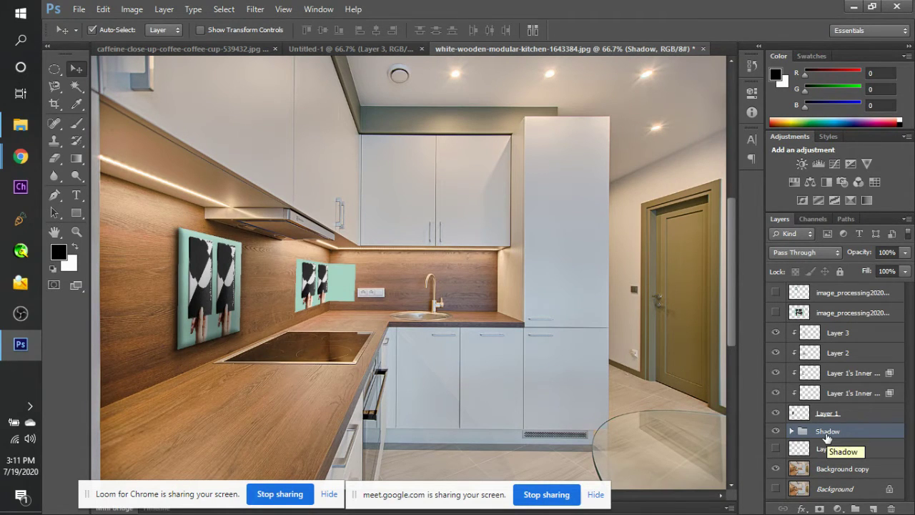
{"action": "left_click", "coordinate": [771, 432]}
{"action": "left_click", "coordinate": [771, 432]}
Capture the Google Meet screen in Chrome and paste the screenshot as a new layer in Photoshop's Untitled-1 document.
{"action": "key", "text": "alt+Tab"}
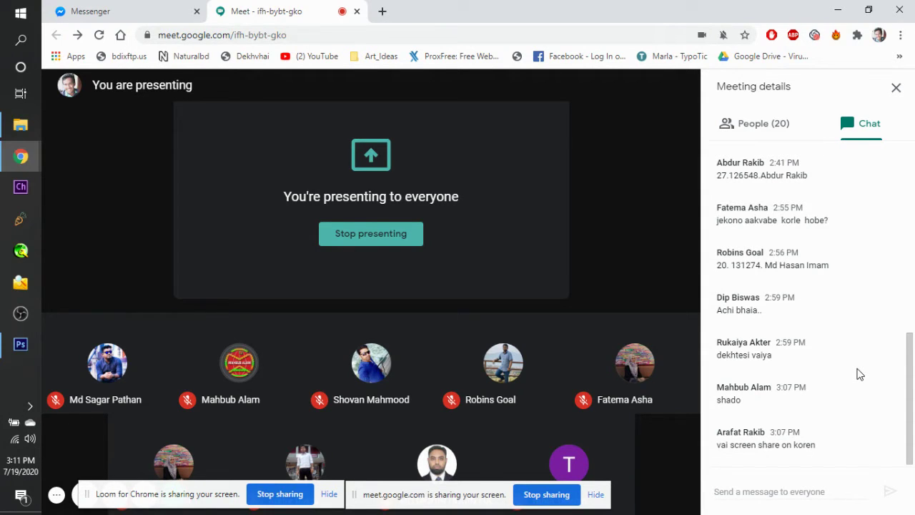
{"action": "key", "text": "alt+Tab"}
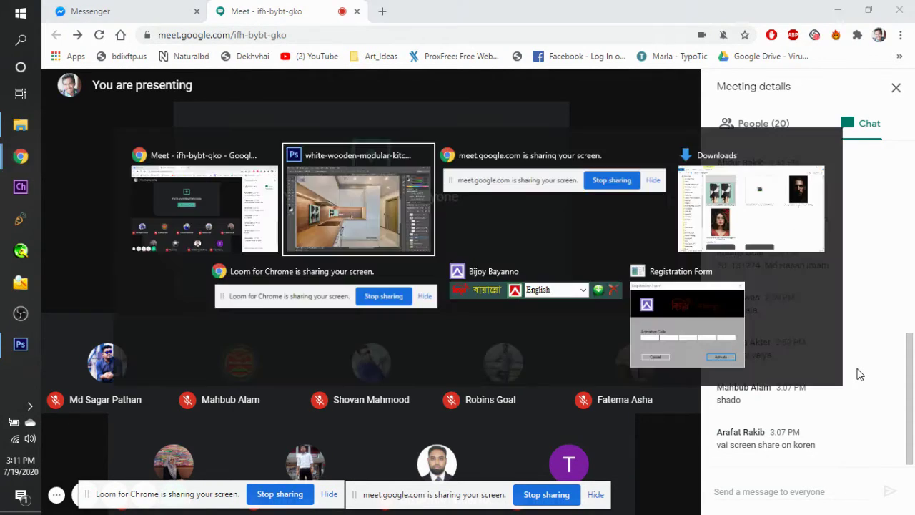
{"action": "key", "text": "ctrl+Tab"}
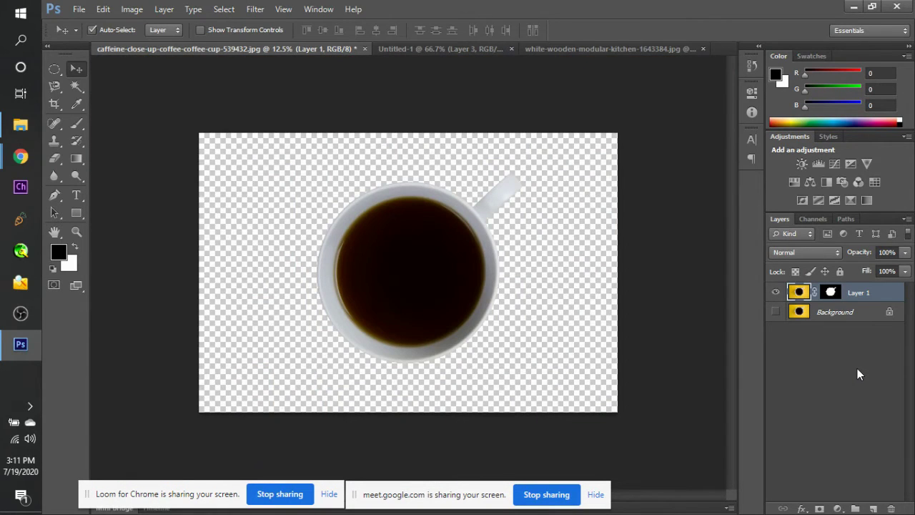
{"action": "key", "text": "ctrl+Tab"}
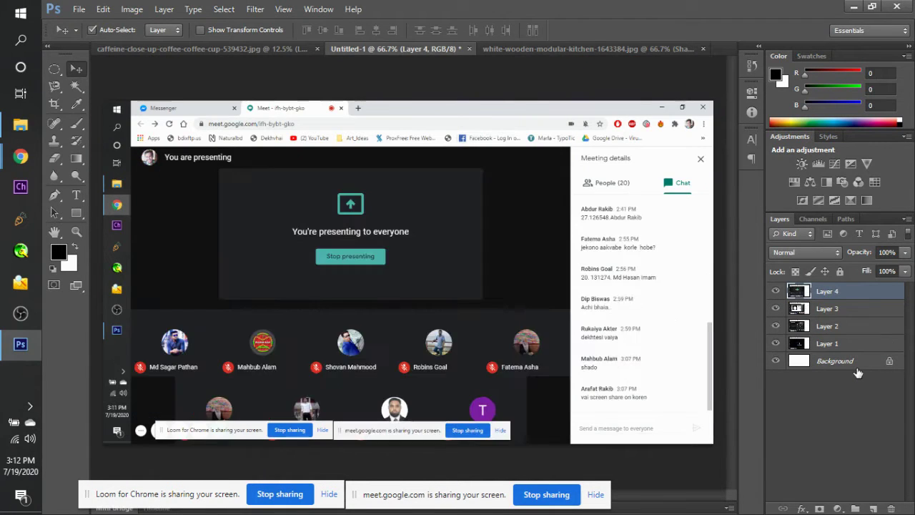
Switch to Chrome and open pexels.com in a new tab.
{"action": "key", "text": "alt+Tab"}
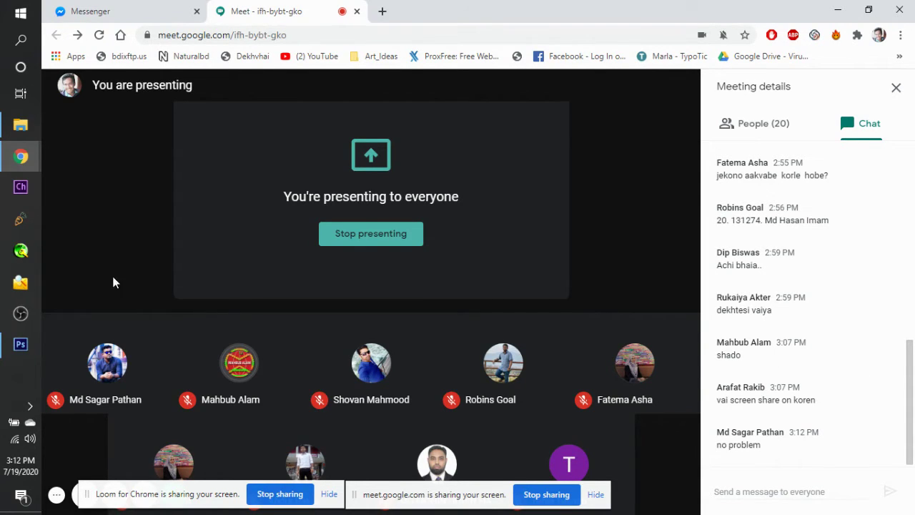
{"action": "left_click", "coordinate": [382, 12]}
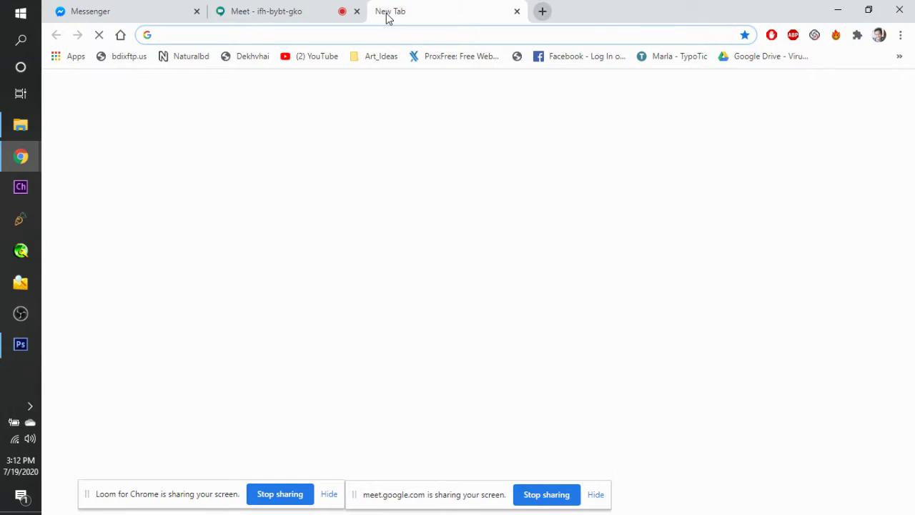
{"action": "type", "text": "pexels.com"}
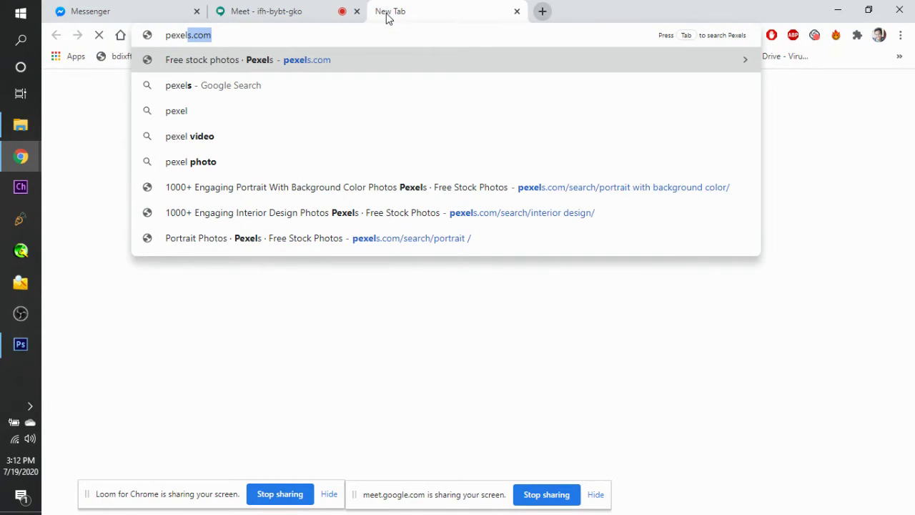
{"action": "key", "text": "Return"}
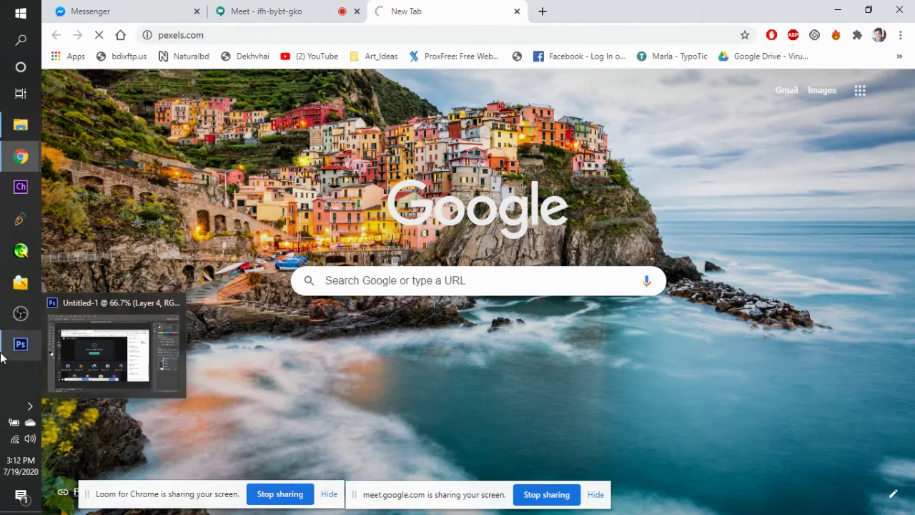
{"action": "key", "text": "XF86MonBrightnessDown"}
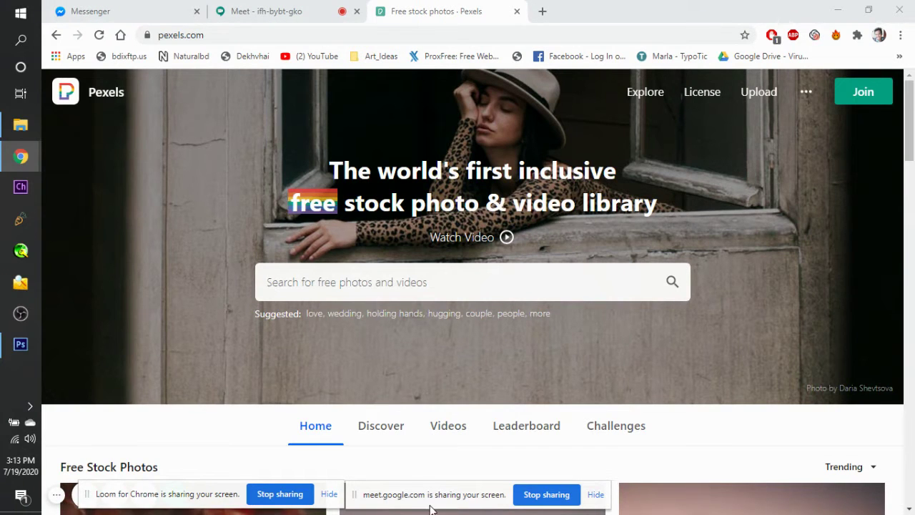
Move the two screen-sharing notices apart to uncover the middle of the Pexels page.
{"action": "left_click_drag", "start_coordinate": [416, 495], "coordinate": [708, 498]}
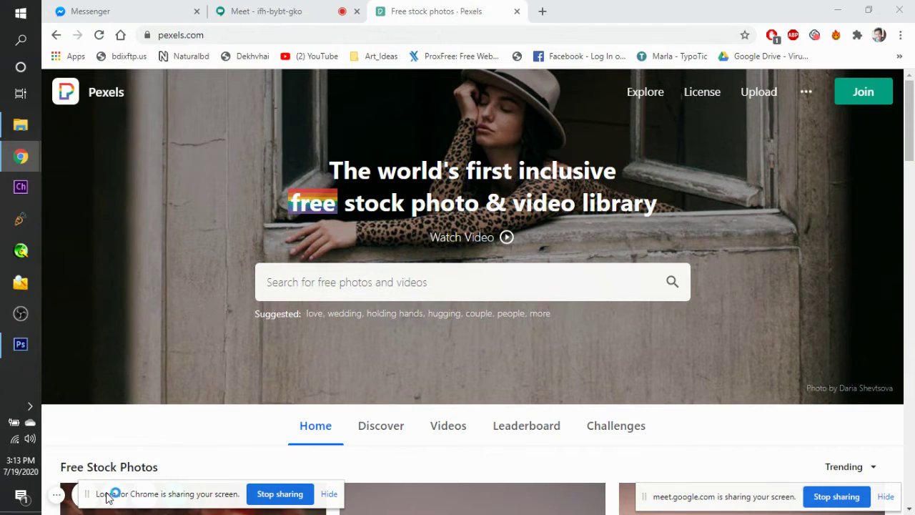
{"action": "left_click_drag", "start_coordinate": [113, 494], "coordinate": [104, 503]}
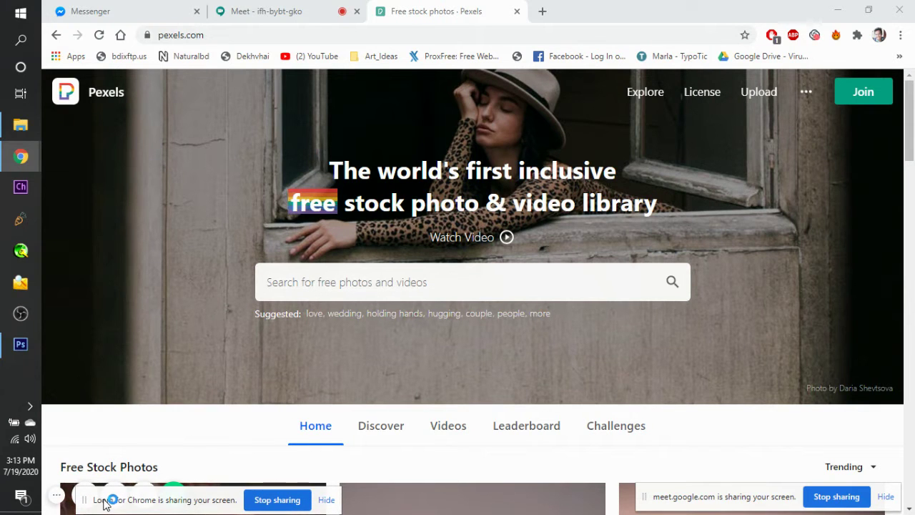
{"action": "left_click", "coordinate": [520, 473]}
Browse the trending free stock photos on the Pexels home page and return to its main search.
{"action": "scroll", "coordinate": [521, 473], "scroll_direction": "down", "scroll_amount": 7}
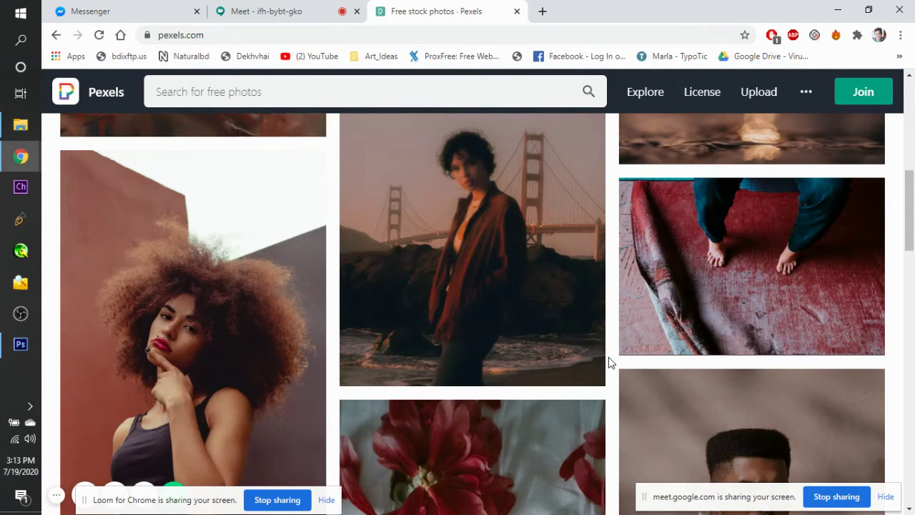
{"action": "scroll", "coordinate": [609, 362], "scroll_direction": "down", "scroll_amount": 5}
{"action": "scroll", "coordinate": [608, 362], "scroll_direction": "down", "scroll_amount": 5}
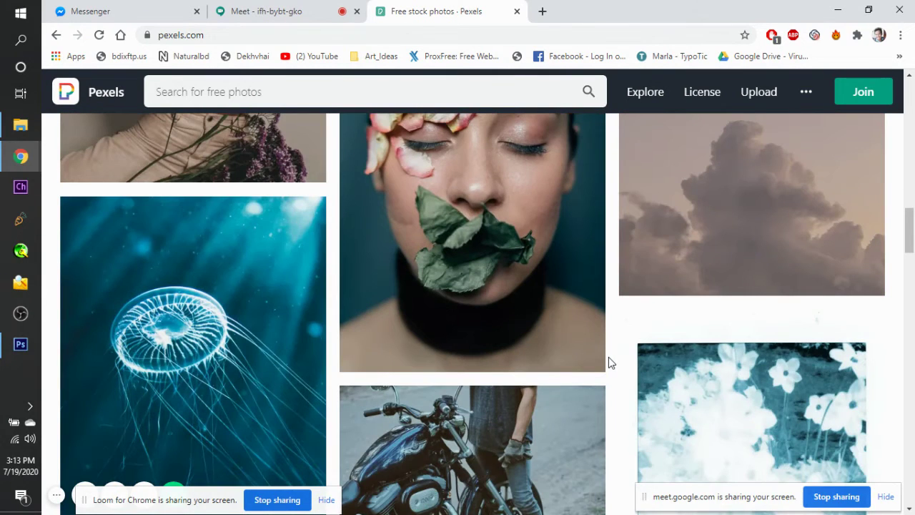
{"action": "scroll", "coordinate": [608, 363], "scroll_direction": "down", "scroll_amount": 5}
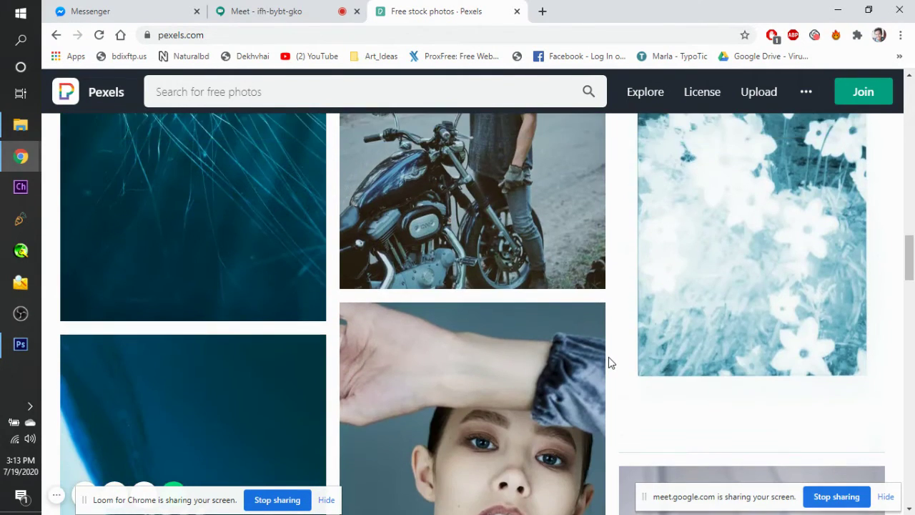
{"action": "scroll", "coordinate": [608, 361], "scroll_direction": "up", "scroll_amount": 20}
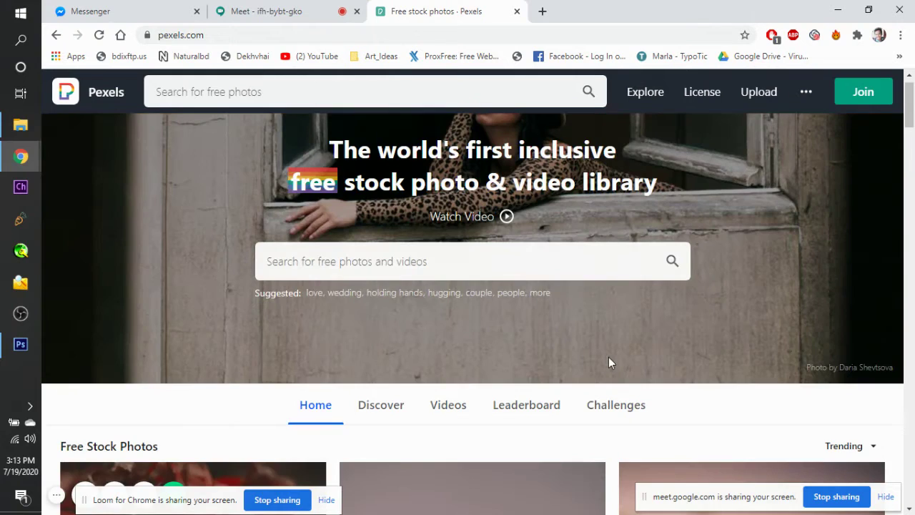
{"action": "scroll", "coordinate": [608, 361], "scroll_direction": "up", "scroll_amount": 1}
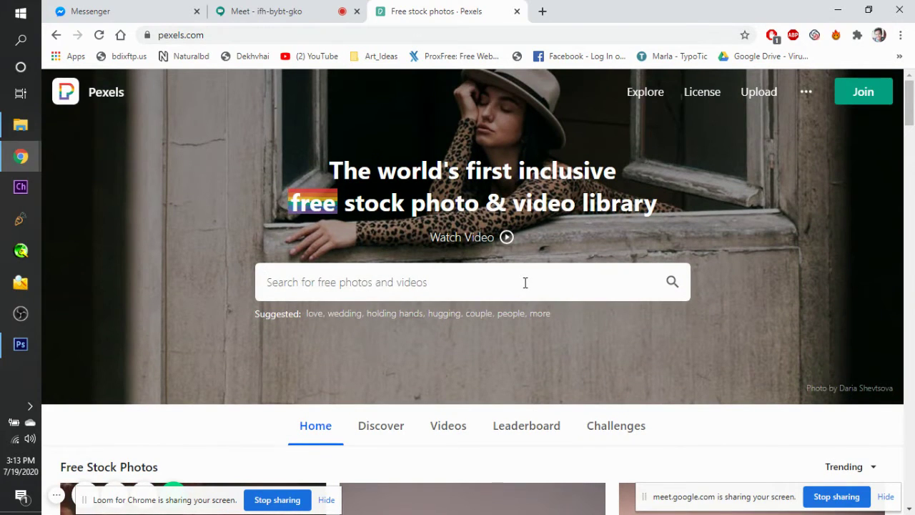
Check the Google Meet class chat, return to Pexels and bring up the recent photo searches.
{"action": "left_click", "coordinate": [326, 6]}
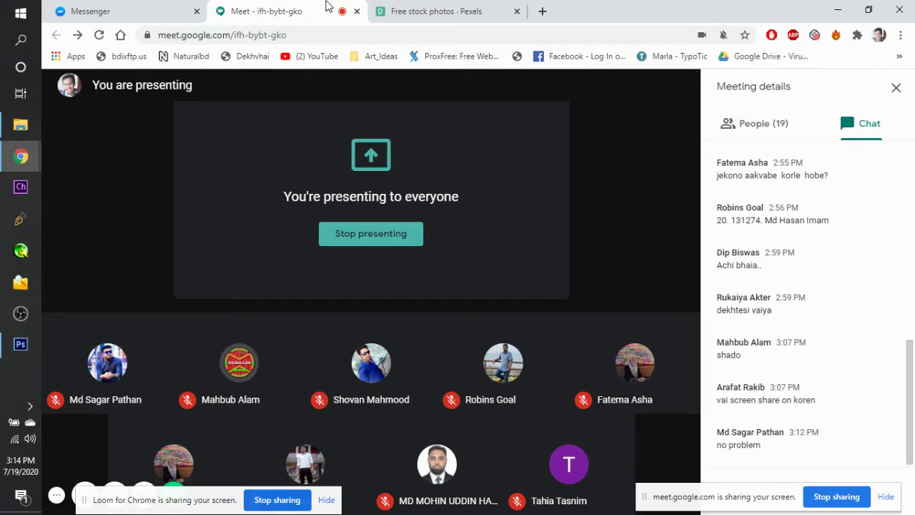
{"action": "left_click", "coordinate": [420, 11]}
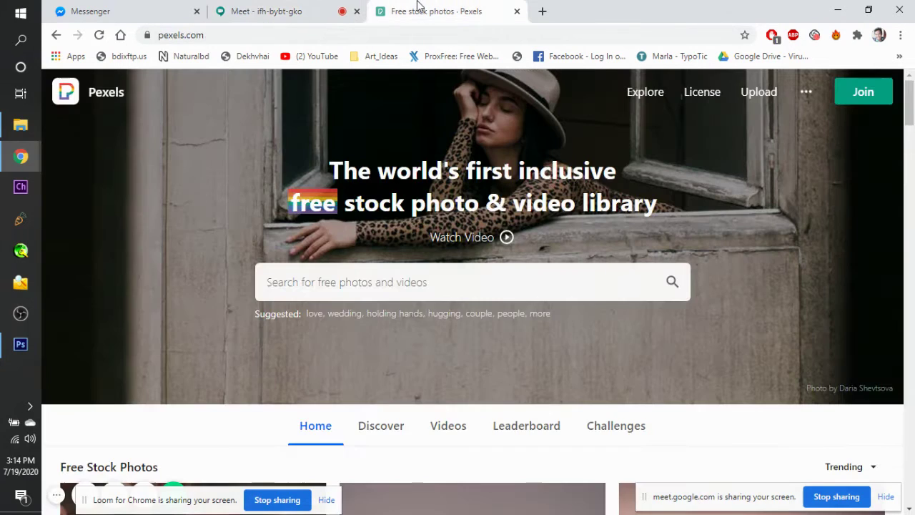
{"action": "left_click", "coordinate": [279, 282]}
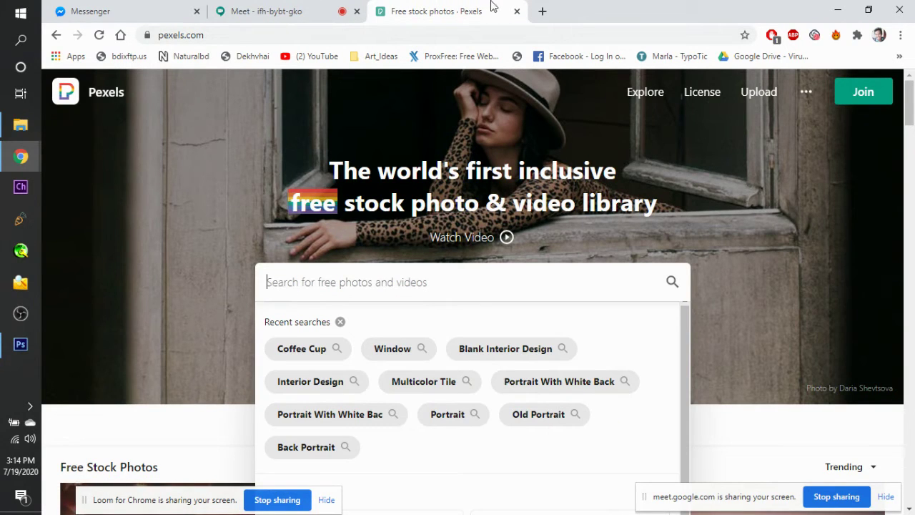
Open pinterest.com in a new tab and browse the design pins on its home feed.
{"action": "left_click", "coordinate": [542, 11]}
{"action": "type", "text": "pint"}
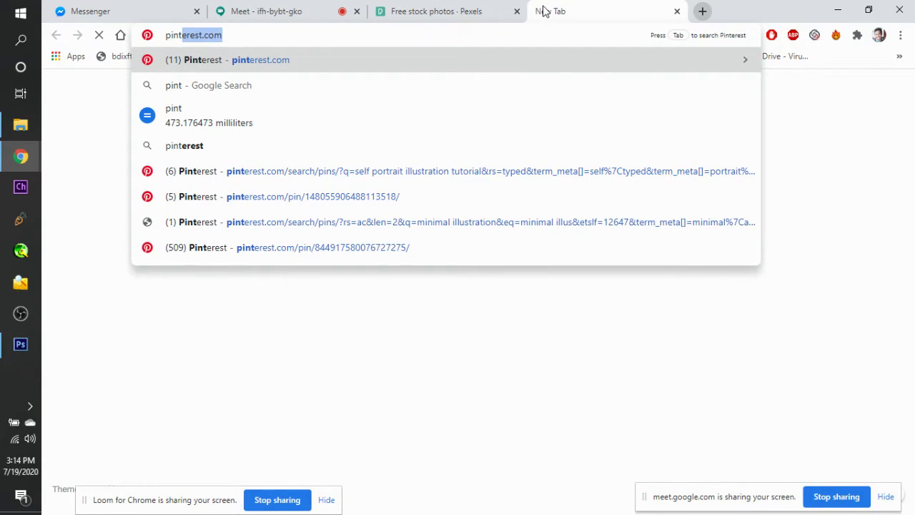
{"action": "key", "text": "Return"}
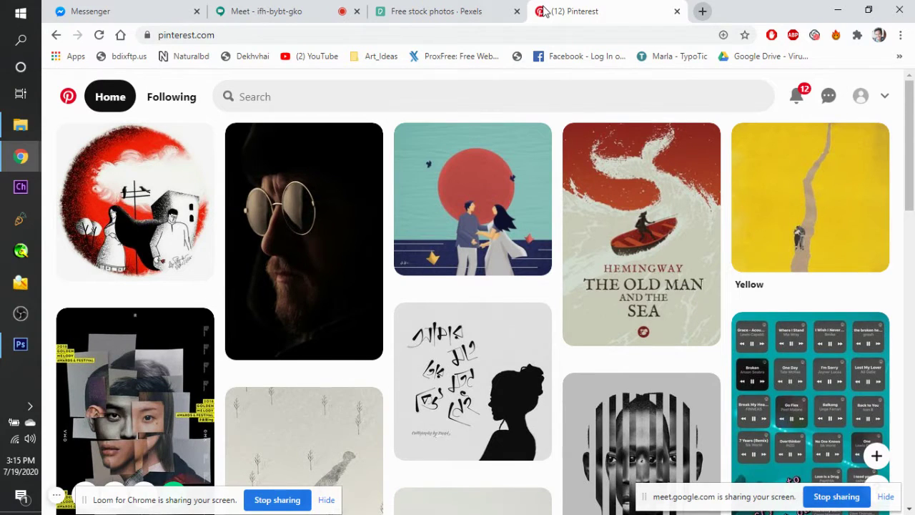
{"action": "scroll", "coordinate": [628, 306], "scroll_direction": "down", "scroll_amount": 5}
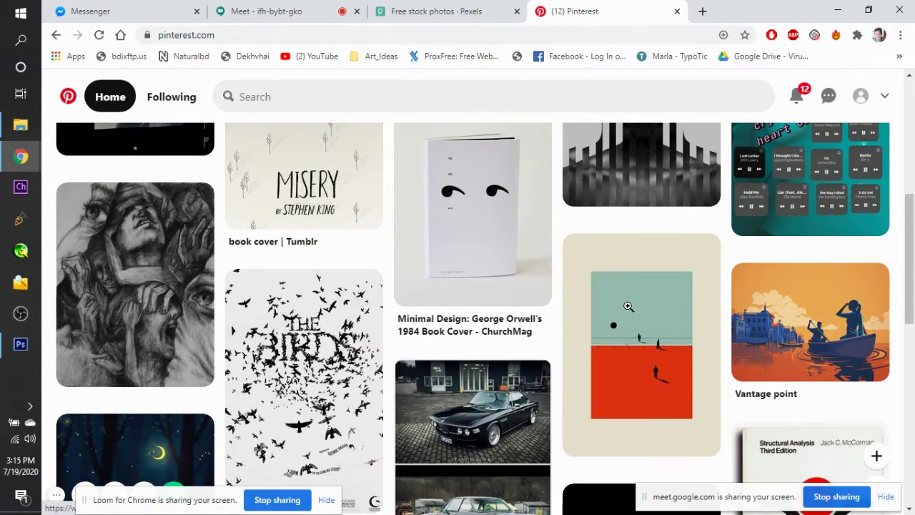
{"action": "scroll", "coordinate": [627, 310], "scroll_direction": "down", "scroll_amount": 2}
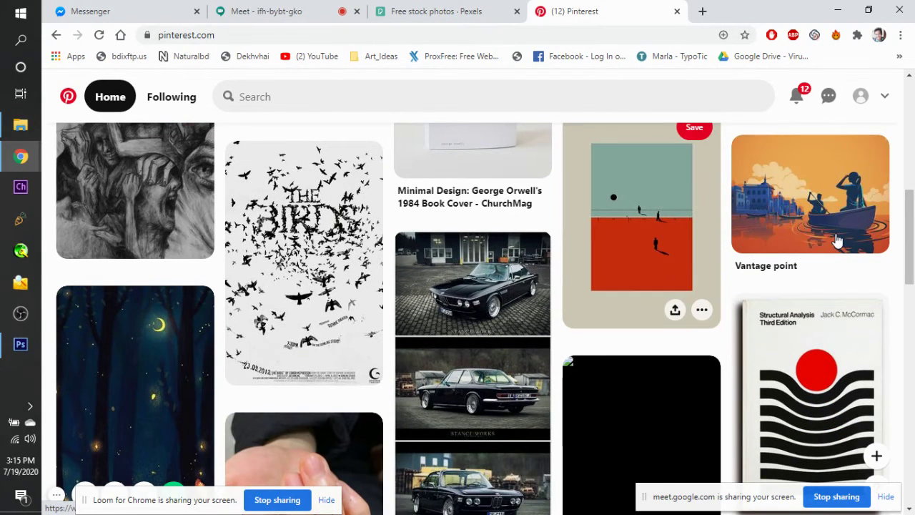
{"action": "scroll", "coordinate": [838, 241], "scroll_direction": "up", "scroll_amount": 3}
{"action": "scroll", "coordinate": [383, 285], "scroll_direction": "down", "scroll_amount": 9}
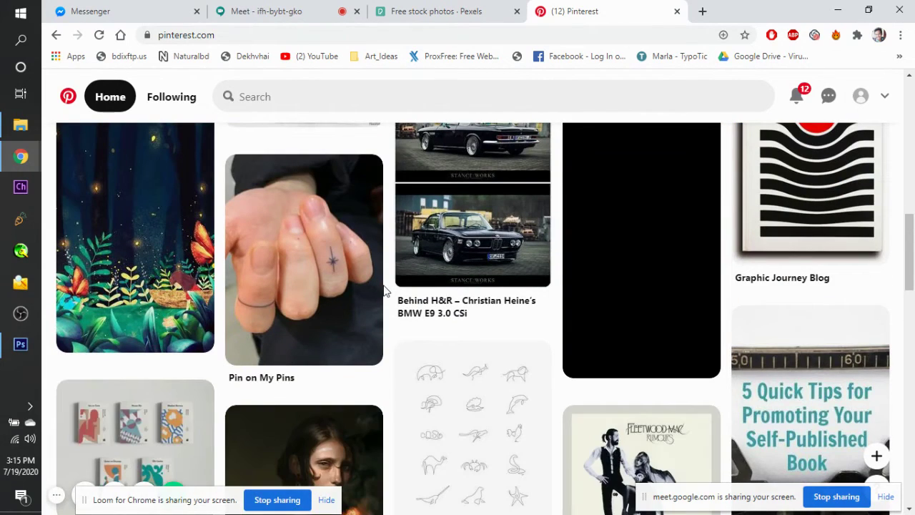
{"action": "scroll", "coordinate": [384, 289], "scroll_direction": "down", "scroll_amount": 10}
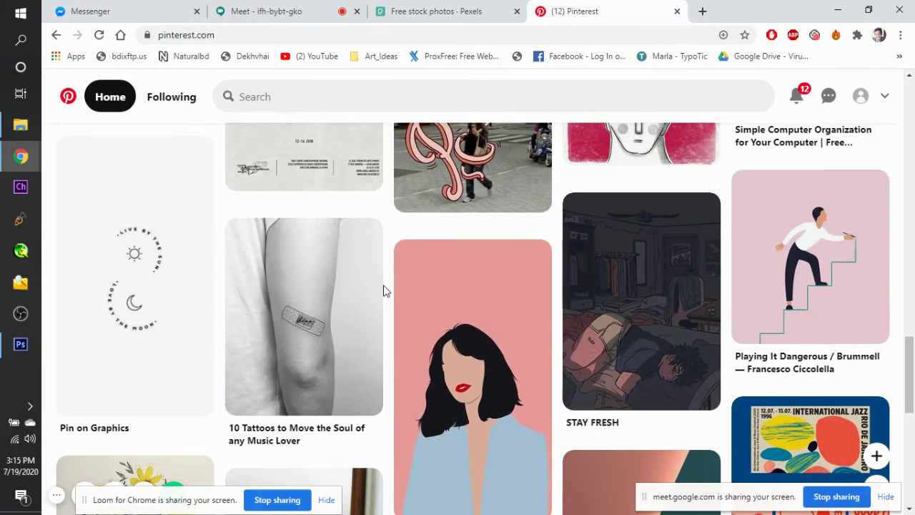
{"action": "scroll", "coordinate": [384, 288], "scroll_direction": "up", "scroll_amount": 20}
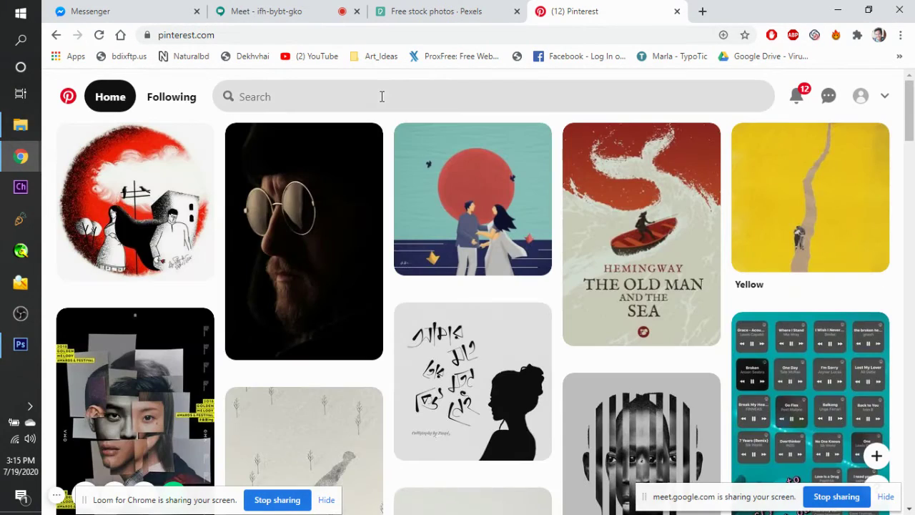
Search Pinterest for "minimal cover design" and skim the first resulting pins.
{"action": "left_click", "coordinate": [382, 96]}
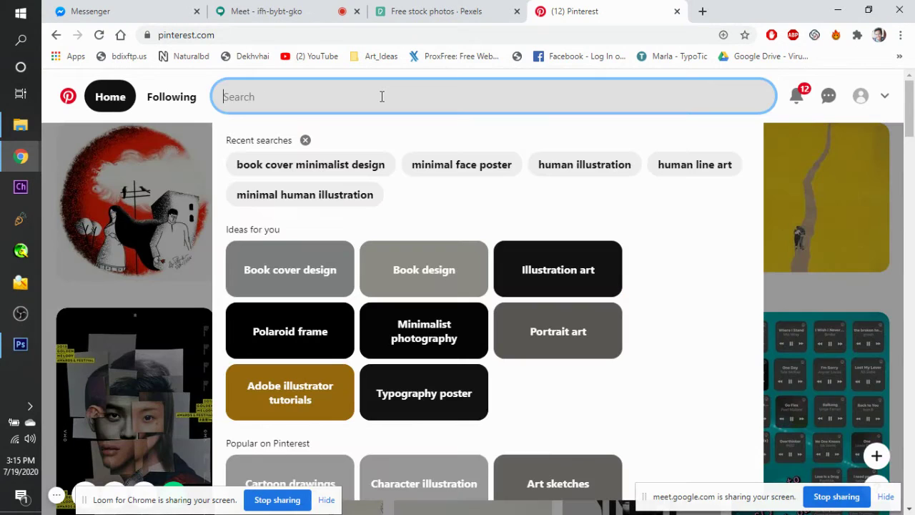
{"action": "type", "text": "minimal "}
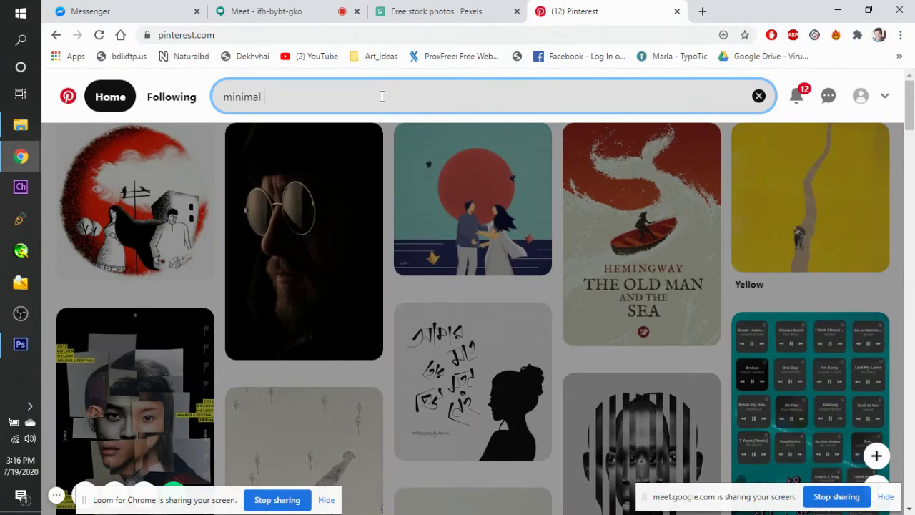
{"action": "type", "text": "cover"}
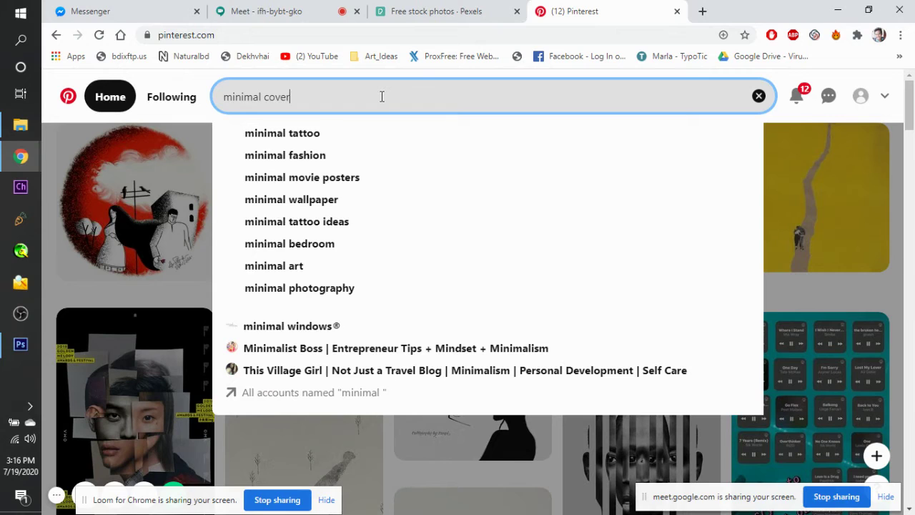
{"action": "type", "text": " design"}
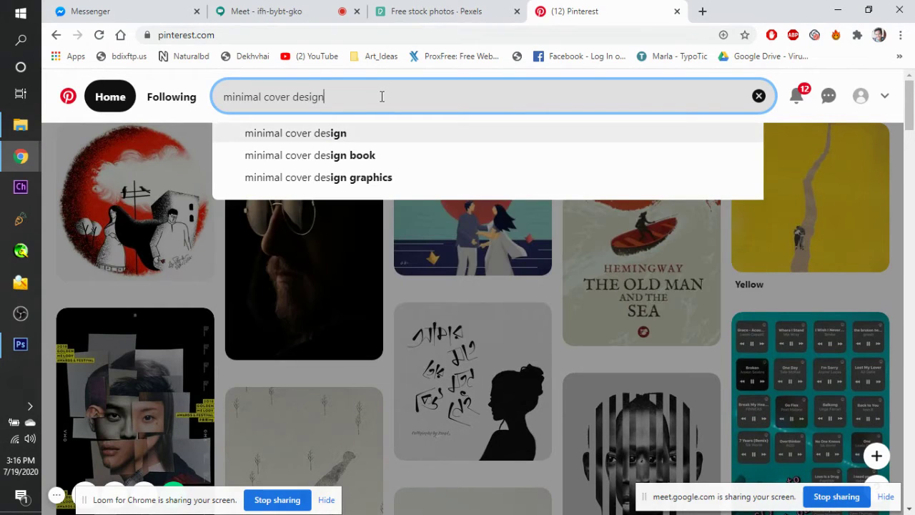
{"action": "key", "text": "Return"}
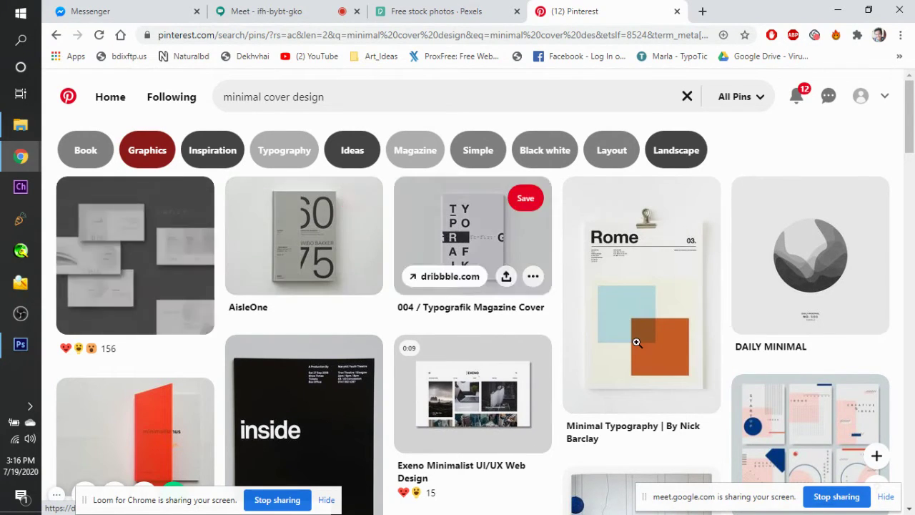
{"action": "scroll", "coordinate": [636, 343], "scroll_direction": "down", "scroll_amount": 5}
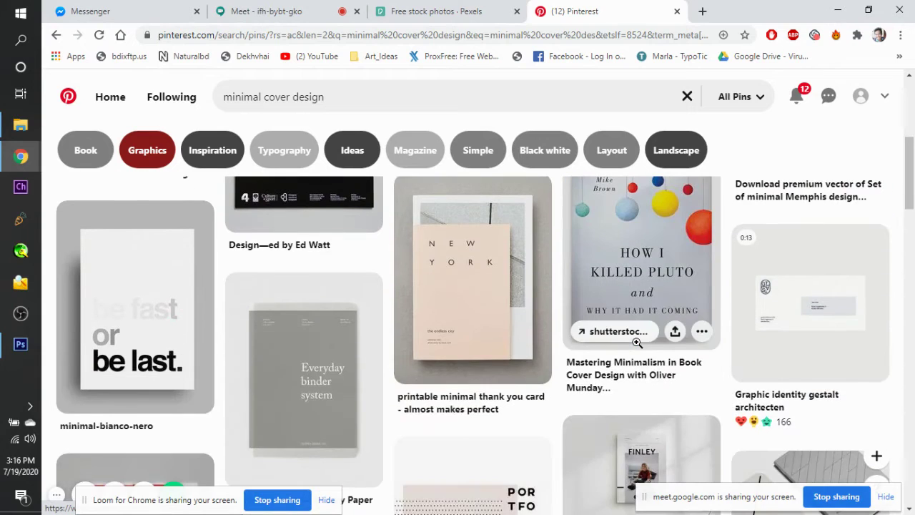
{"action": "scroll", "coordinate": [636, 343], "scroll_direction": "up", "scroll_amount": 5}
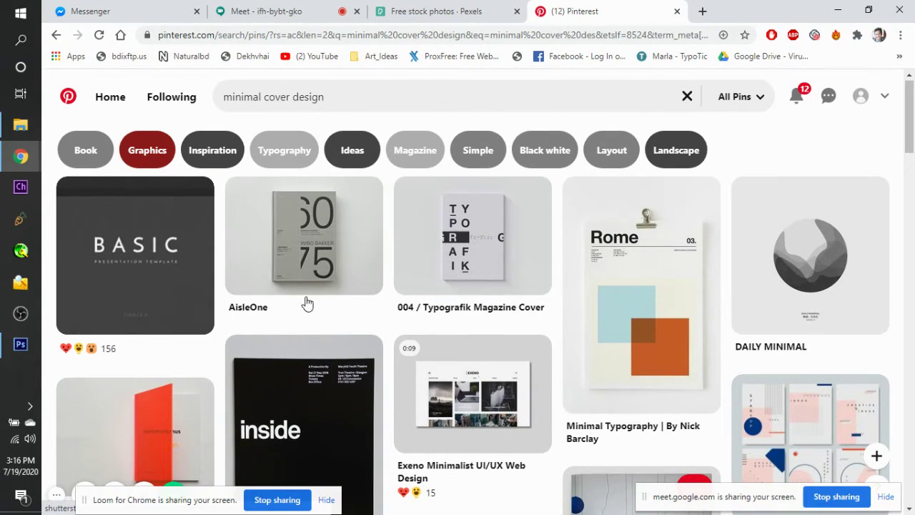
Open the AisleOne book cover pin and examine the similar cover, magazine and layout designs suggested beneath it.
{"action": "left_click", "coordinate": [300, 254]}
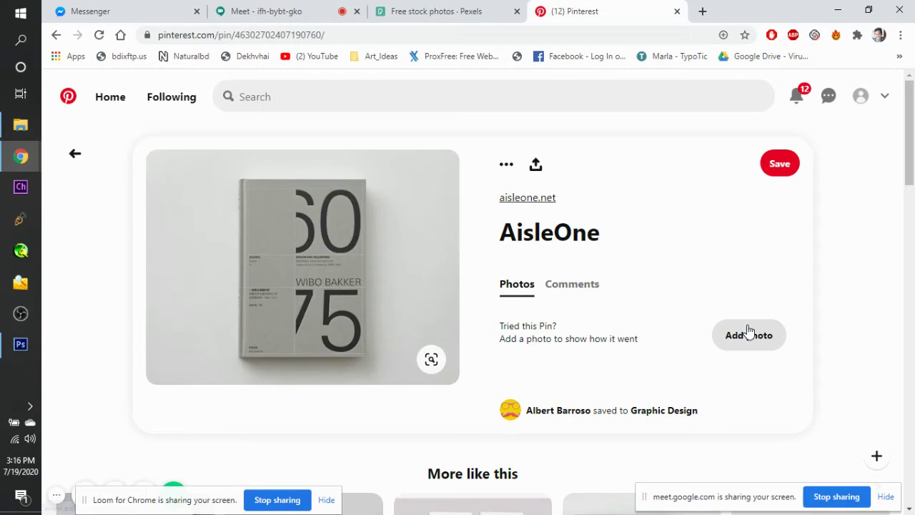
{"action": "scroll", "coordinate": [749, 331], "scroll_direction": "down", "scroll_amount": 5}
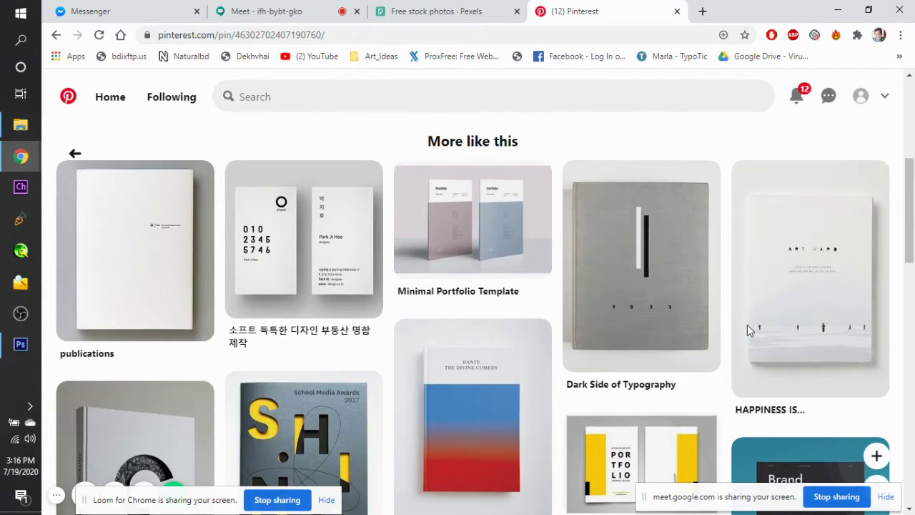
{"action": "mouse_move", "coordinate": [746, 325]}
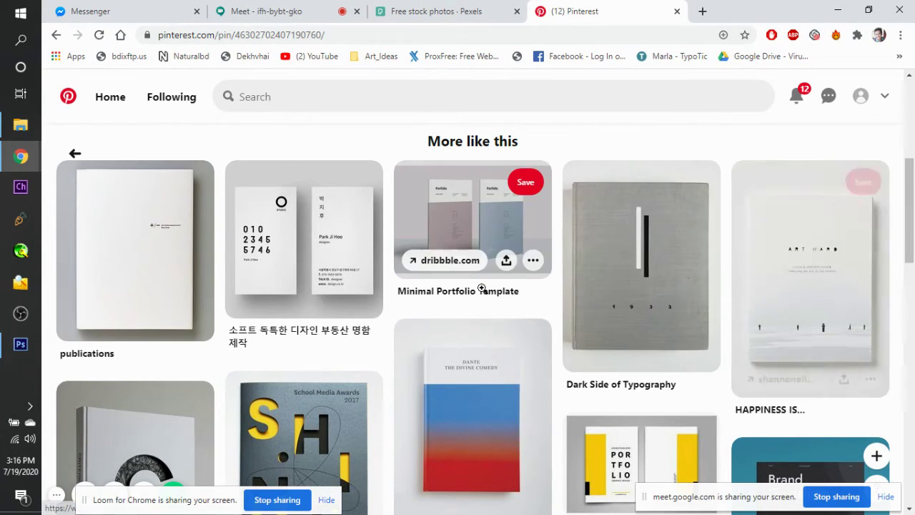
{"action": "scroll", "coordinate": [482, 287], "scroll_direction": "down", "scroll_amount": 3}
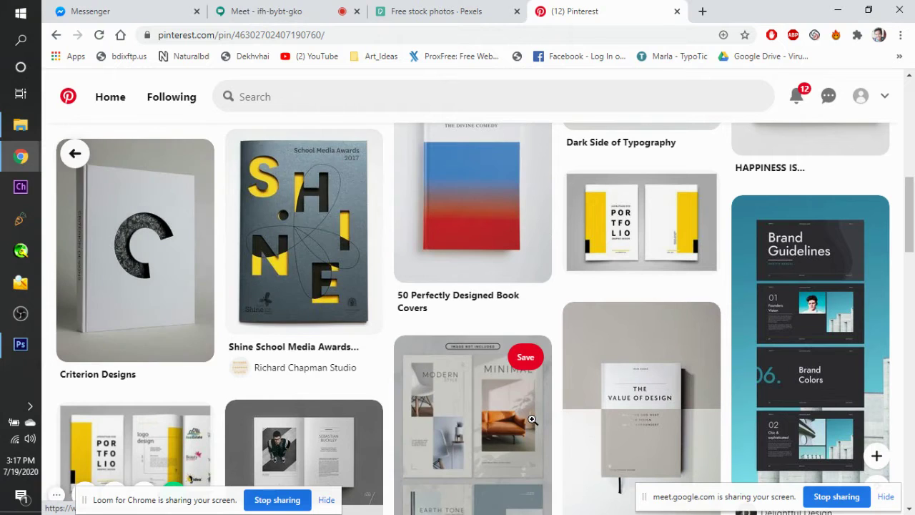
{"action": "scroll", "coordinate": [531, 420], "scroll_direction": "down", "scroll_amount": 2}
{"action": "scroll", "coordinate": [532, 421], "scroll_direction": "down", "scroll_amount": 2}
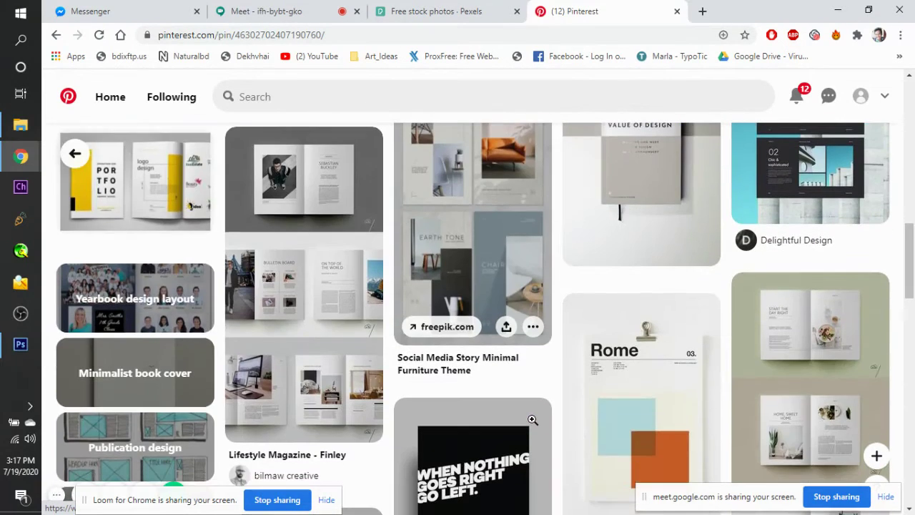
{"action": "scroll", "coordinate": [533, 424], "scroll_direction": "down", "scroll_amount": 3}
{"action": "scroll", "coordinate": [532, 424], "scroll_direction": "down", "scroll_amount": 3}
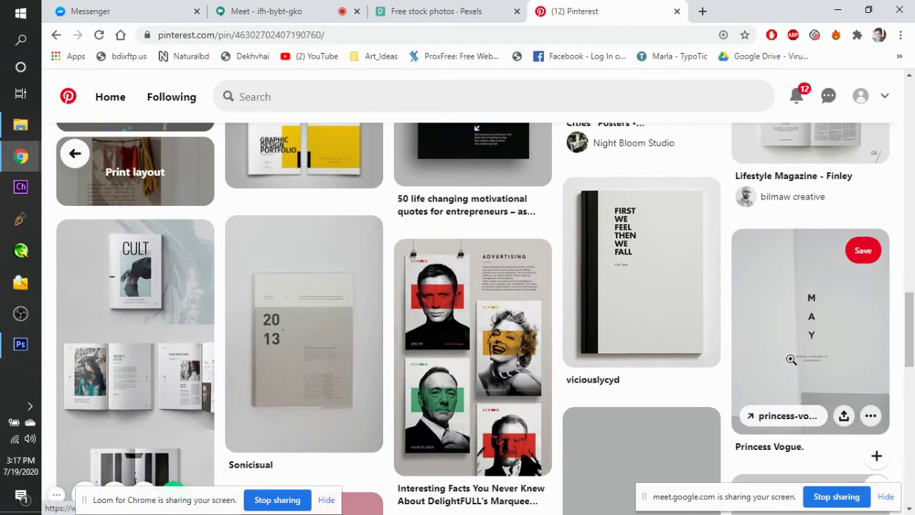
{"action": "scroll", "coordinate": [791, 358], "scroll_direction": "down", "scroll_amount": 3}
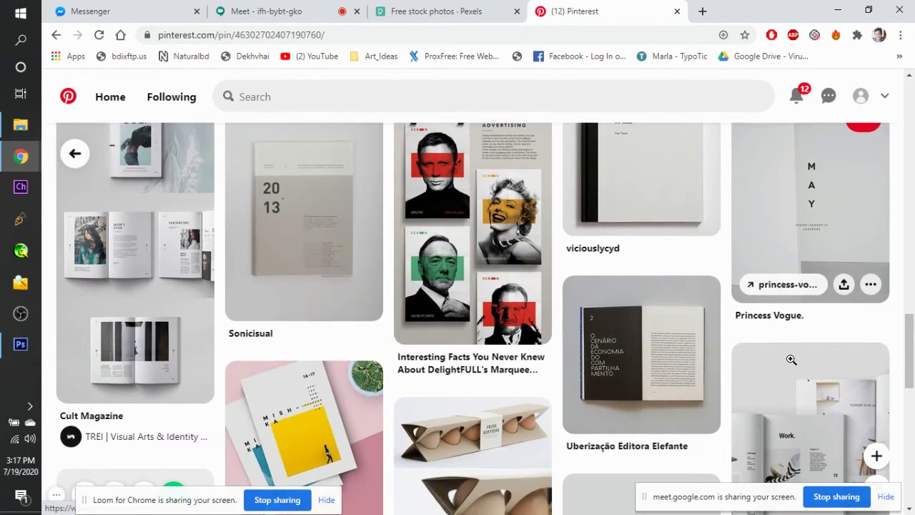
{"action": "scroll", "coordinate": [791, 359], "scroll_direction": "up", "scroll_amount": 1}
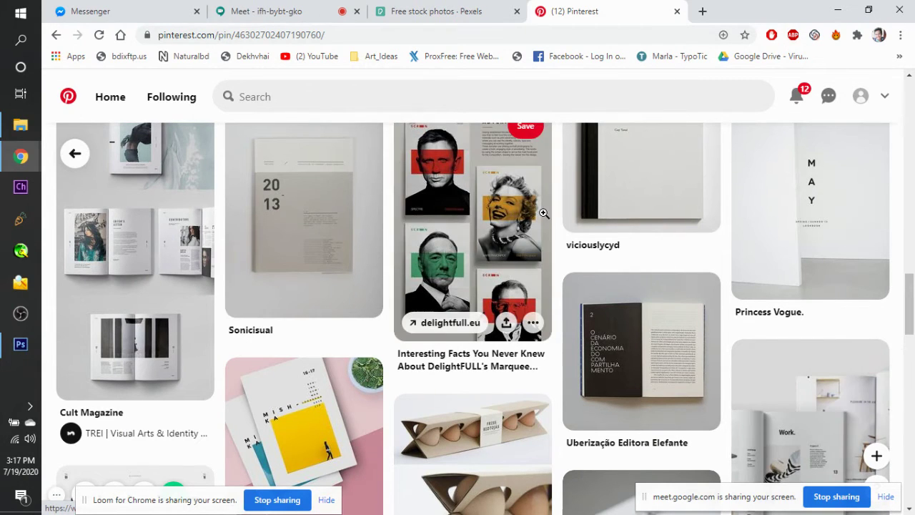
{"action": "scroll", "coordinate": [543, 213], "scroll_direction": "down", "scroll_amount": 4}
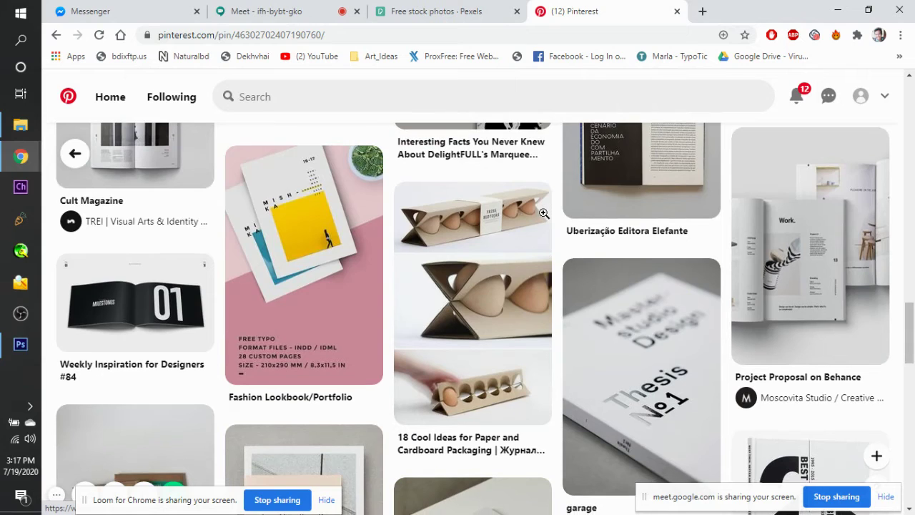
{"action": "scroll", "coordinate": [543, 213], "scroll_direction": "down", "scroll_amount": 3}
{"action": "scroll", "coordinate": [544, 215], "scroll_direction": "up", "scroll_amount": 1}
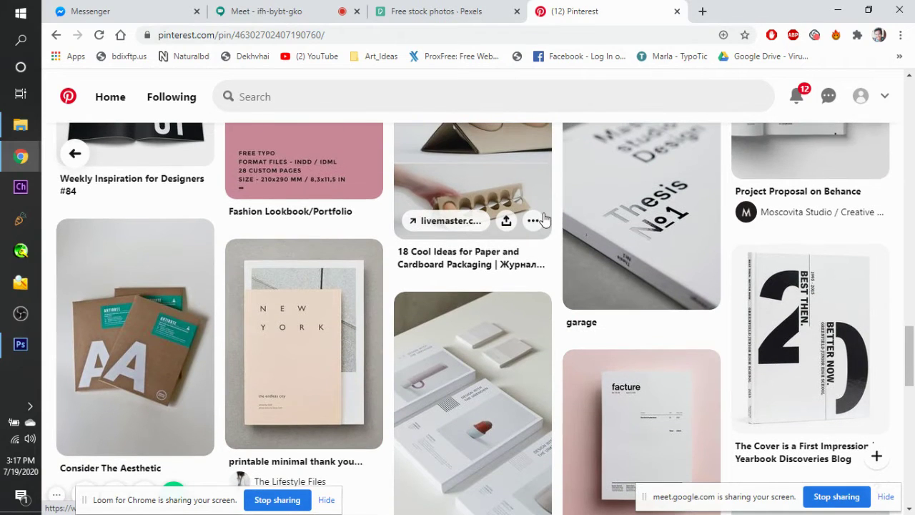
{"action": "scroll", "coordinate": [543, 218], "scroll_direction": "down", "scroll_amount": 3}
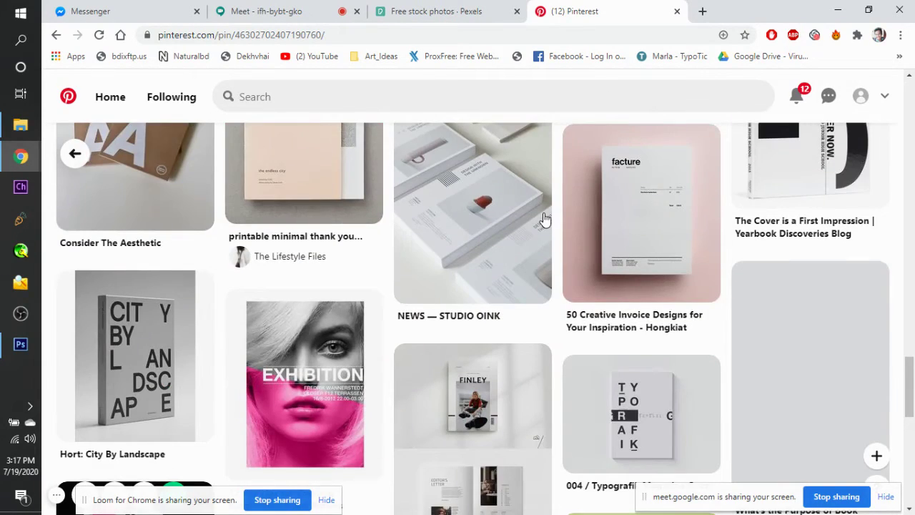
{"action": "scroll", "coordinate": [544, 218], "scroll_direction": "down", "scroll_amount": 4}
{"action": "scroll", "coordinate": [544, 214], "scroll_direction": "up", "scroll_amount": 10}
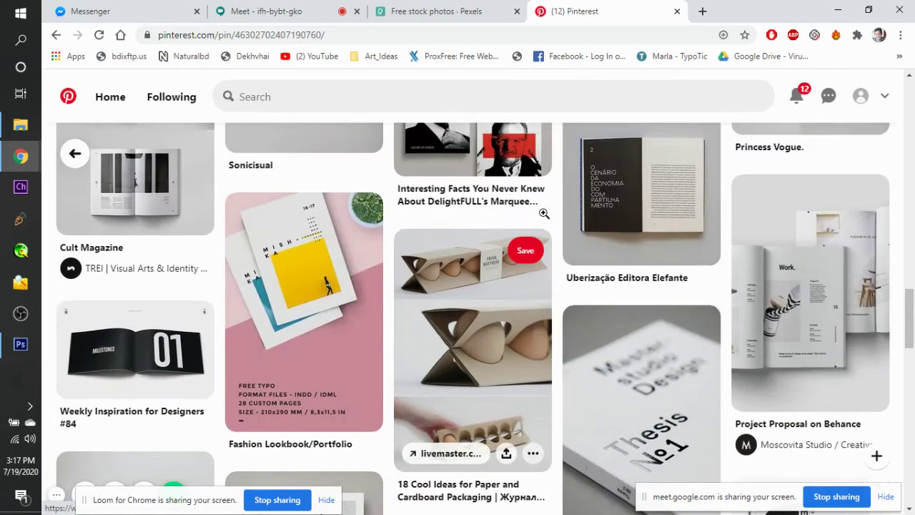
{"action": "scroll", "coordinate": [544, 213], "scroll_direction": "up", "scroll_amount": 3}
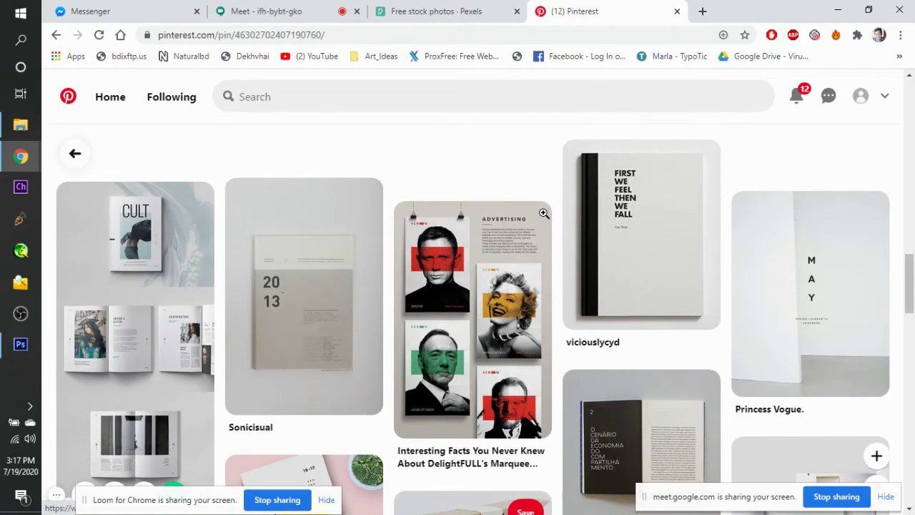
Open the DelightFULL's Marquee Lights poster pin and look through its portrait posters and the similar poster designs below.
{"action": "left_click", "coordinate": [452, 279]}
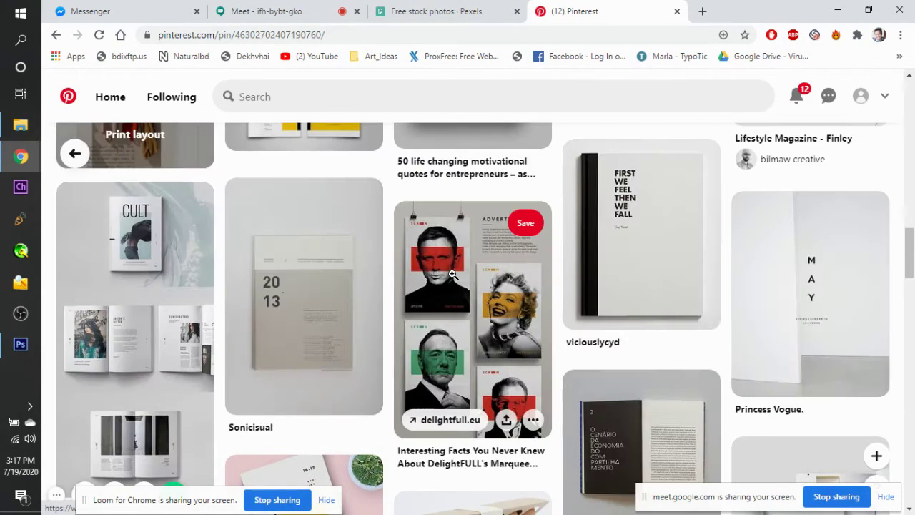
{"action": "left_click", "coordinate": [451, 273]}
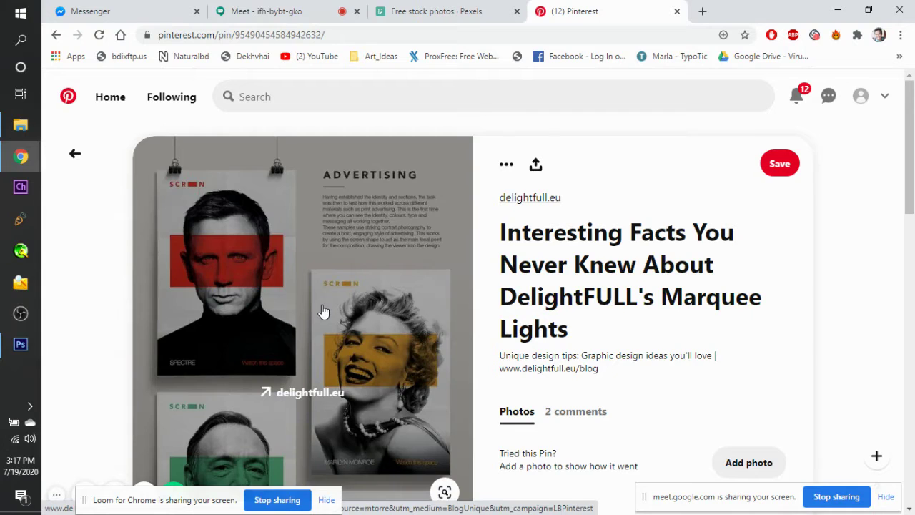
{"action": "scroll", "coordinate": [323, 312], "scroll_direction": "down", "scroll_amount": 2}
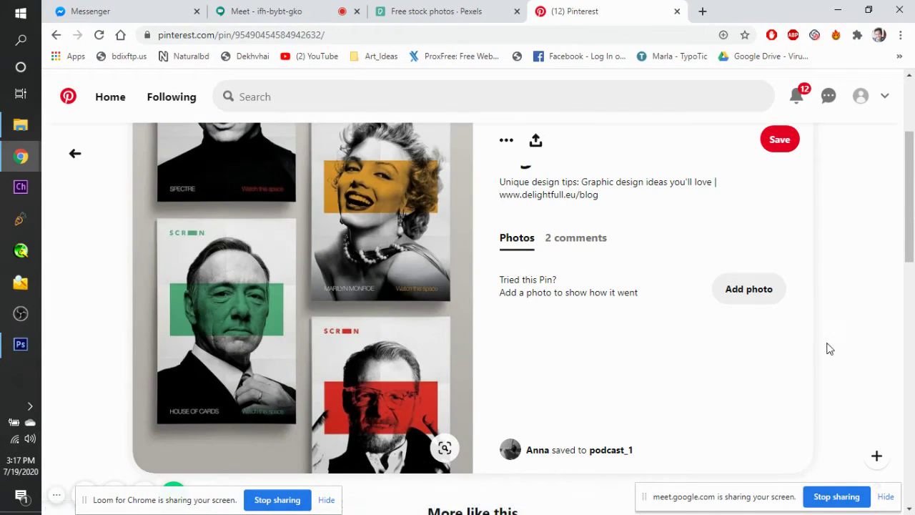
{"action": "scroll", "coordinate": [829, 348], "scroll_direction": "down", "scroll_amount": 2}
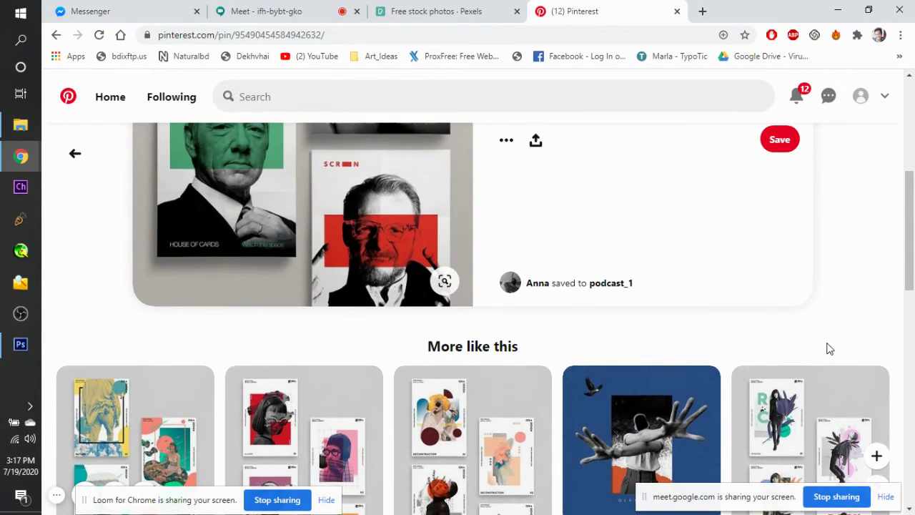
{"action": "scroll", "coordinate": [829, 348], "scroll_direction": "down", "scroll_amount": 2}
{"action": "scroll", "coordinate": [829, 348], "scroll_direction": "down", "scroll_amount": 1}
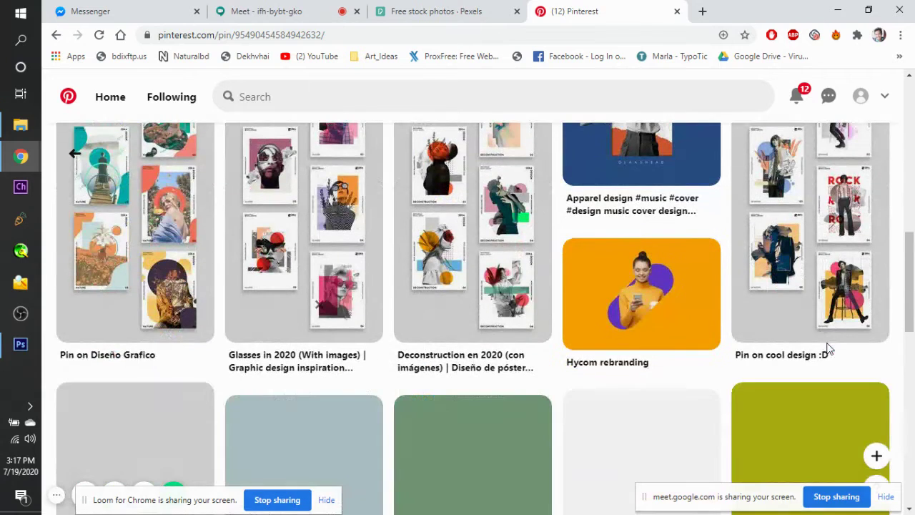
Review the portrait posters on the DelightFULL's Marquee Lights pin once more, from the lower posters back to its heading.
{"action": "scroll", "coordinate": [827, 348], "scroll_direction": "up", "scroll_amount": 7}
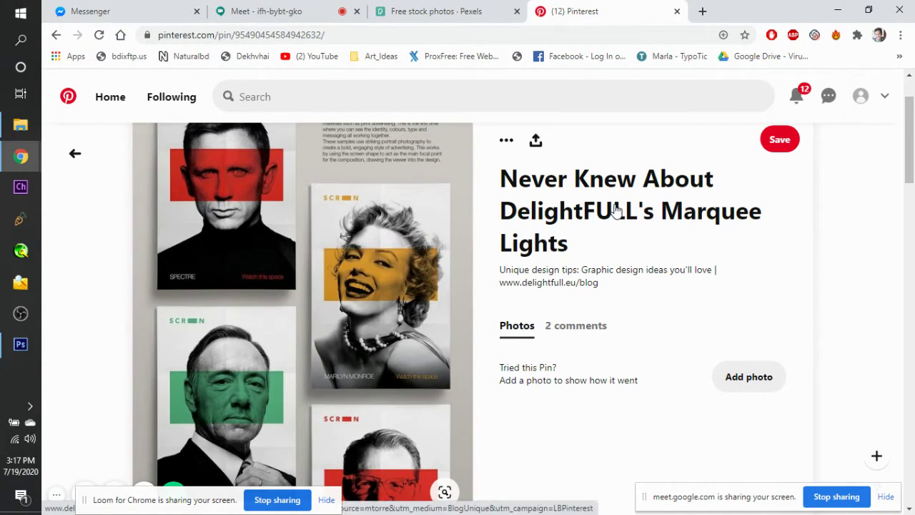
{"action": "scroll", "coordinate": [614, 208], "scroll_direction": "down", "scroll_amount": 3}
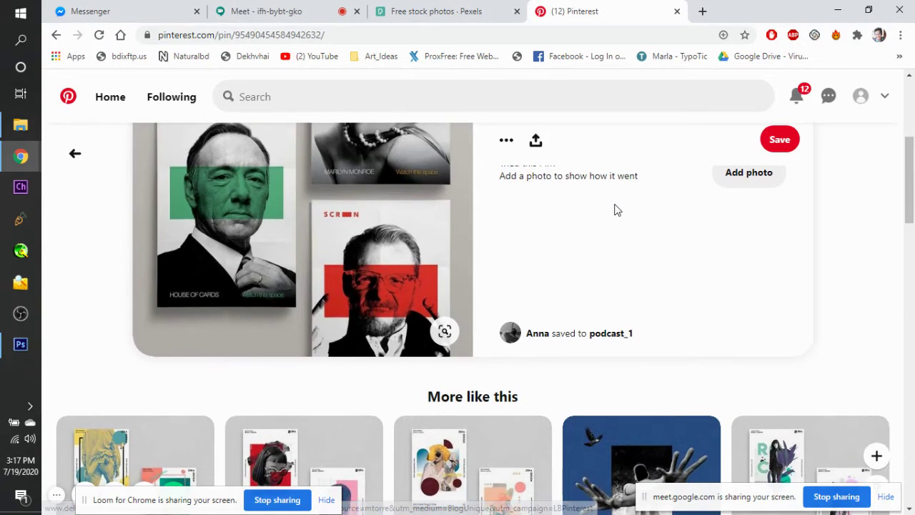
{"action": "scroll", "coordinate": [616, 209], "scroll_direction": "up", "scroll_amount": 4}
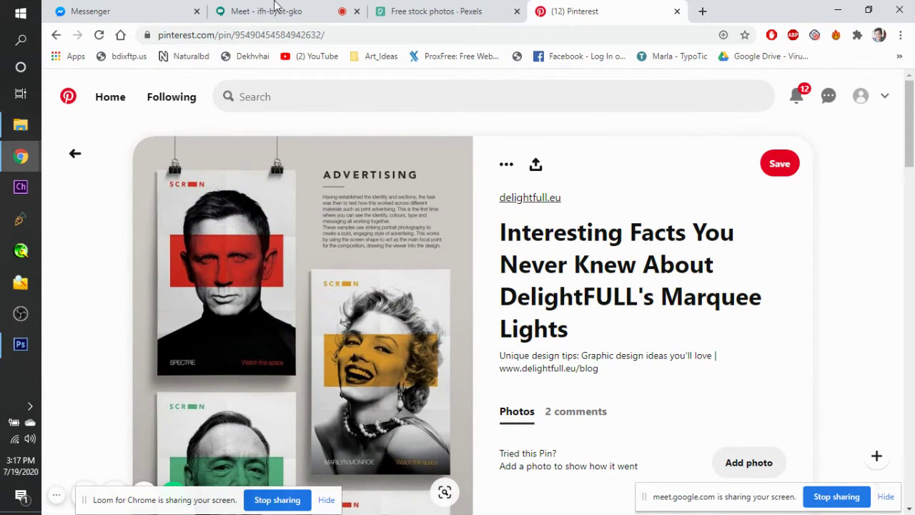
Check the Google Meet class chat for student replies and return to the Marquee Lights poster pin on Pinterest.
{"action": "left_click", "coordinate": [224, 8]}
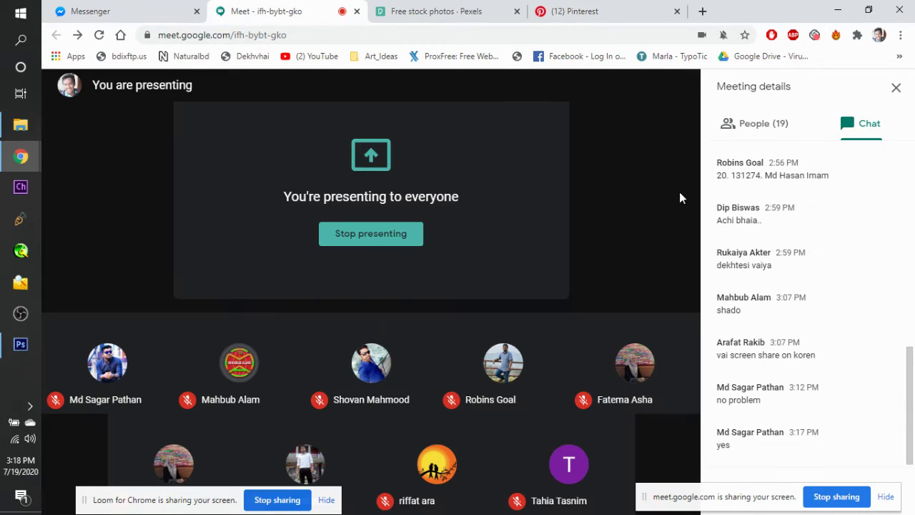
{"action": "left_click", "coordinate": [577, 10]}
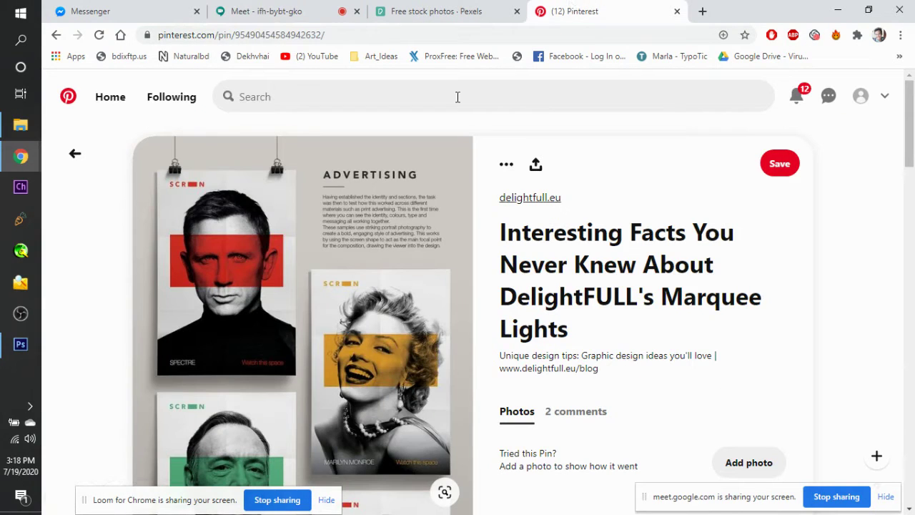
{"action": "scroll", "coordinate": [334, 328], "scroll_direction": "down", "scroll_amount": 3}
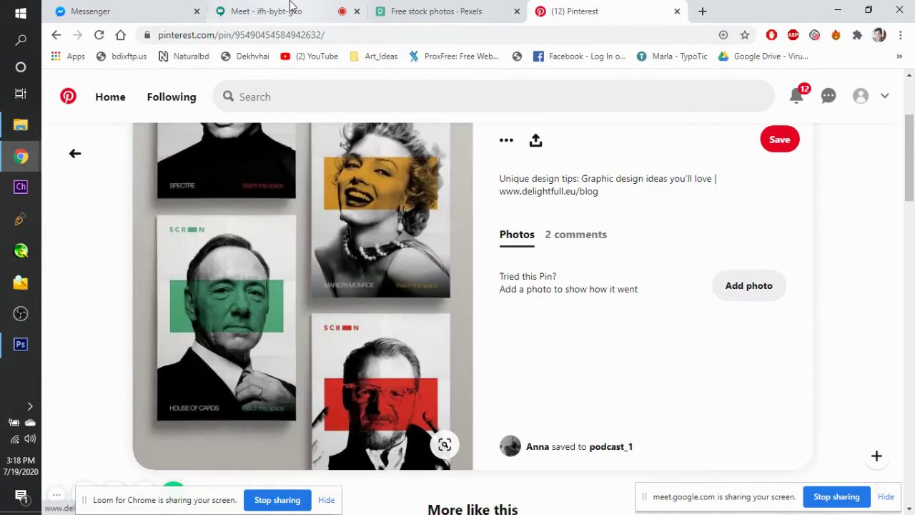
{"action": "left_click", "coordinate": [290, 8]}
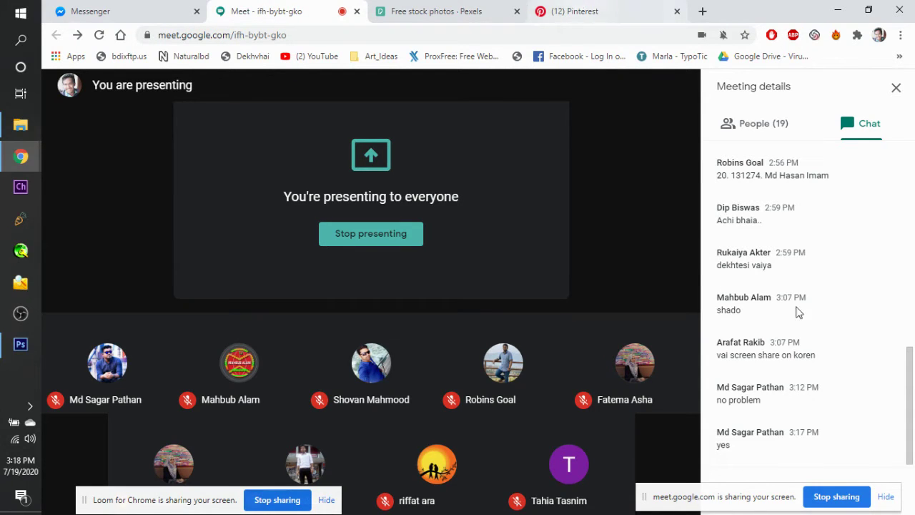
{"action": "left_click", "coordinate": [498, 9]}
{"action": "left_click", "coordinate": [582, 9]}
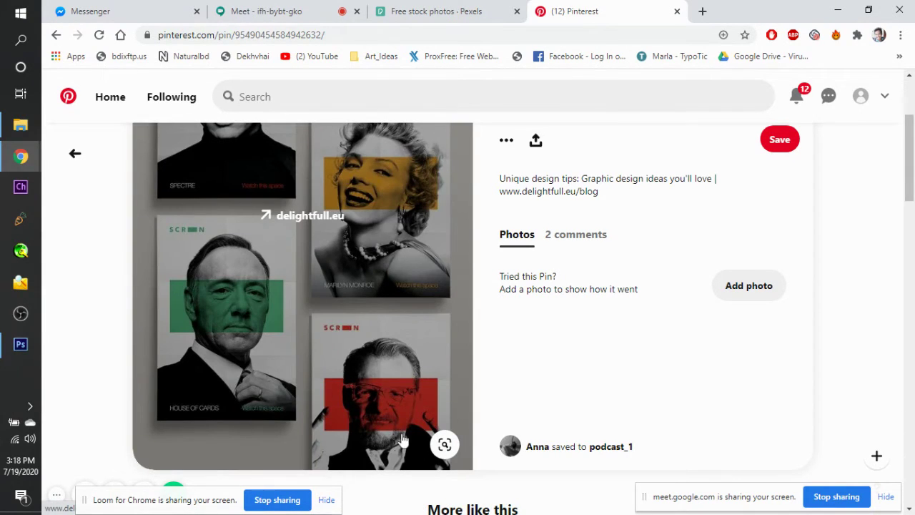
{"action": "scroll", "coordinate": [656, 378], "scroll_direction": "up", "scroll_amount": 2}
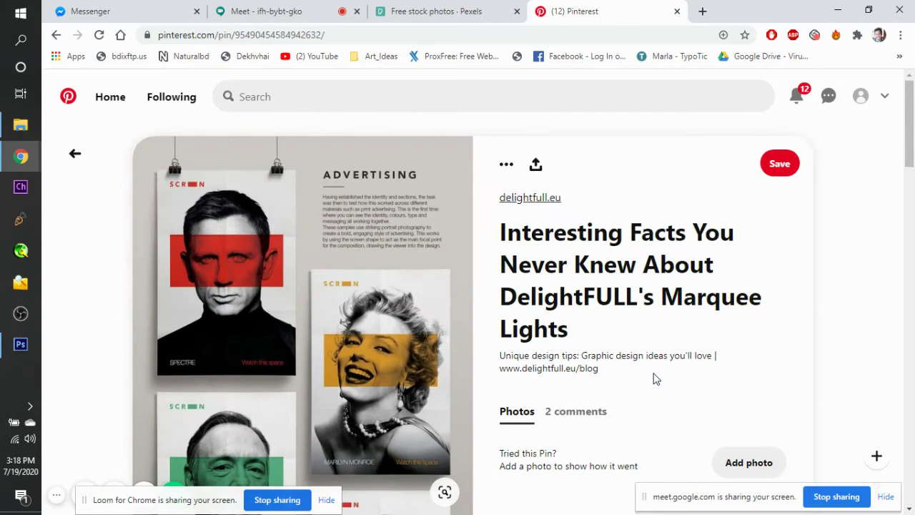
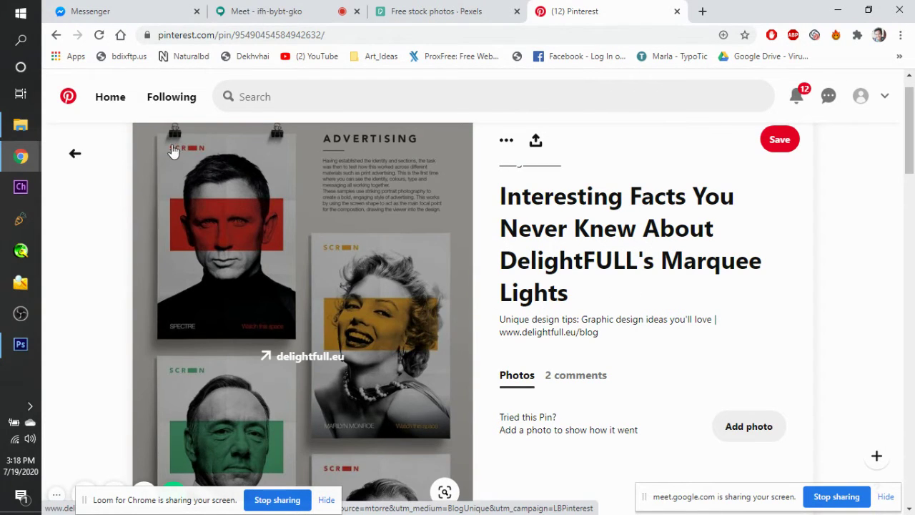
Go back to the AisleOne pin and examine the similar book cover, magazine and poster designs suggested beneath it.
{"action": "left_click", "coordinate": [57, 42]}
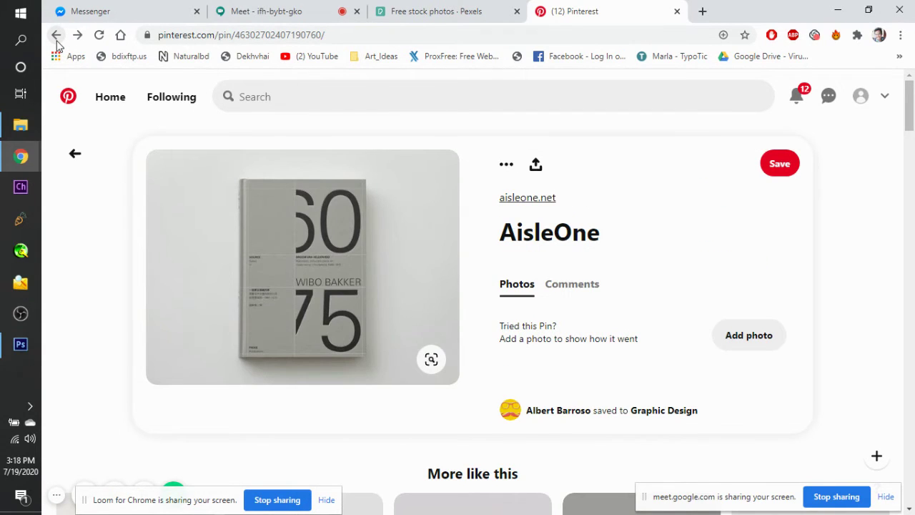
{"action": "left_click", "coordinate": [57, 37]}
{"action": "scroll", "coordinate": [375, 283], "scroll_direction": "down", "scroll_amount": 6}
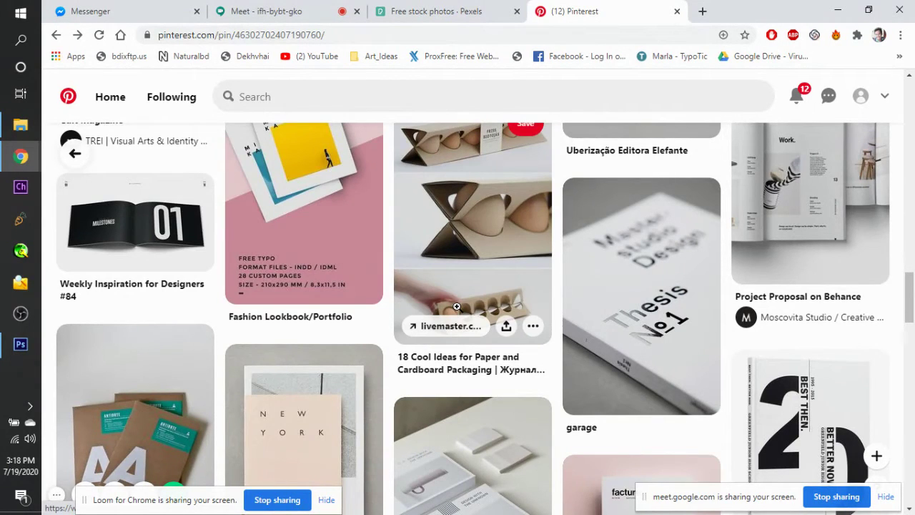
{"action": "scroll", "coordinate": [457, 306], "scroll_direction": "down", "scroll_amount": 3}
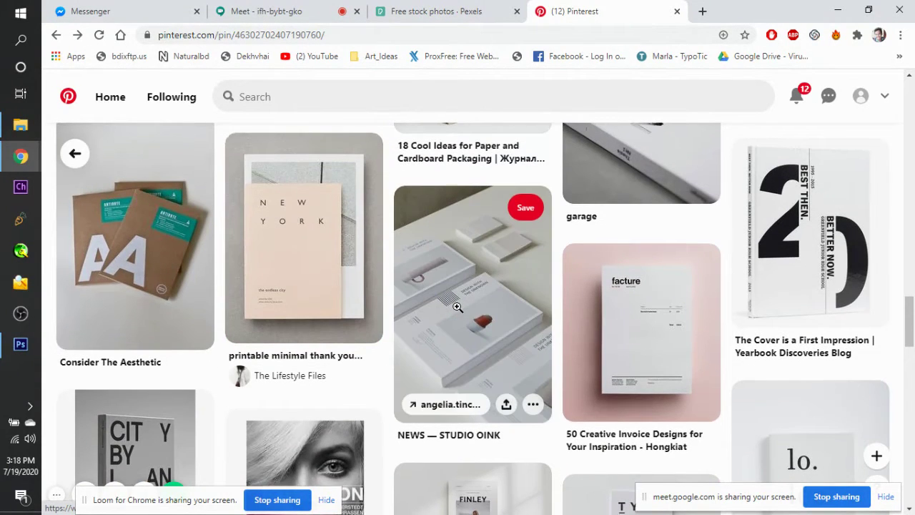
{"action": "scroll", "coordinate": [457, 306], "scroll_direction": "down", "scroll_amount": 3}
{"action": "scroll", "coordinate": [456, 306], "scroll_direction": "up", "scroll_amount": 4}
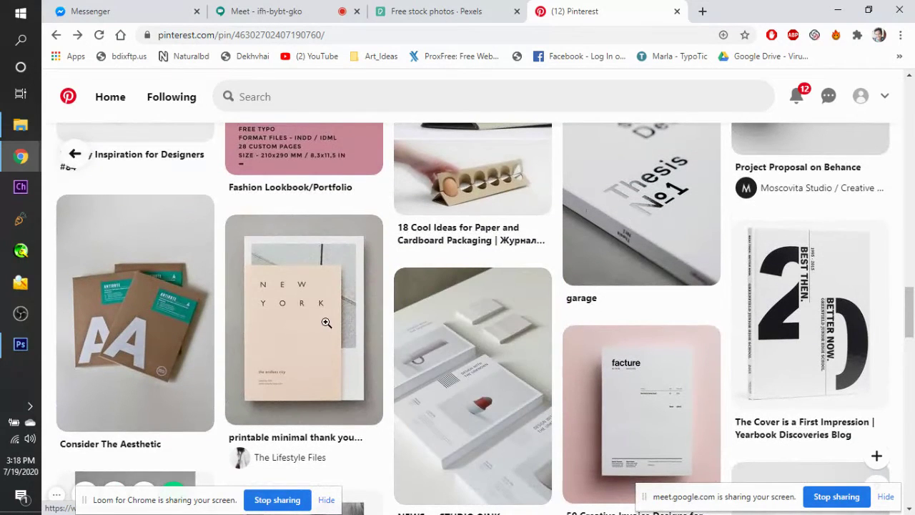
{"action": "mouse_move", "coordinate": [325, 322]}
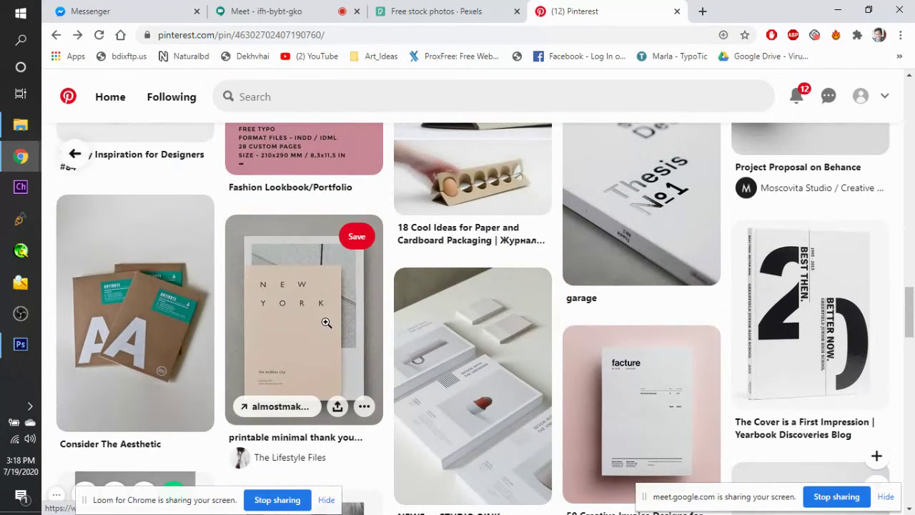
{"action": "mouse_move", "coordinate": [772, 415]}
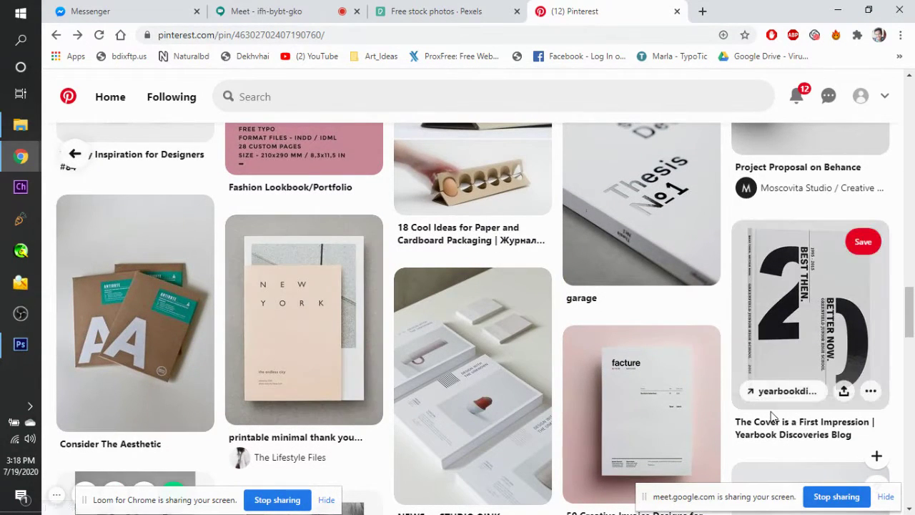
{"action": "scroll", "coordinate": [772, 416], "scroll_direction": "down", "scroll_amount": 3}
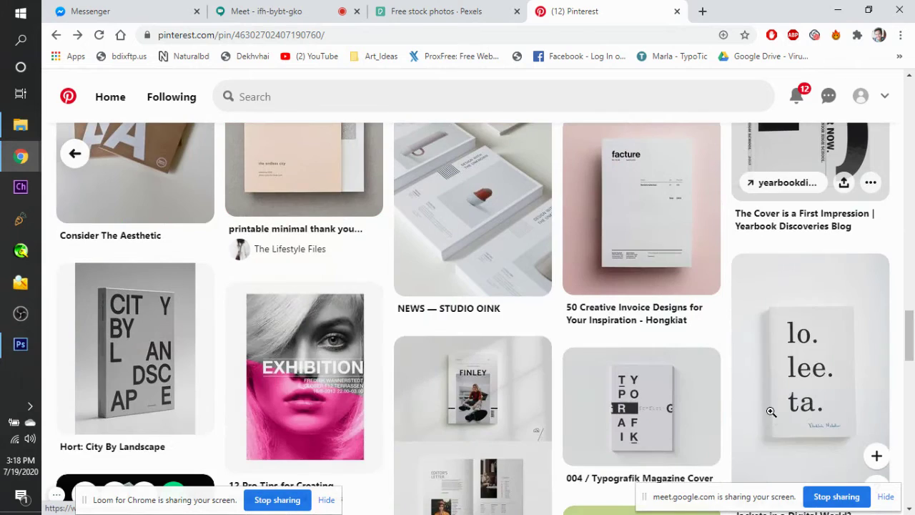
{"action": "scroll", "coordinate": [771, 411], "scroll_direction": "down", "scroll_amount": 3}
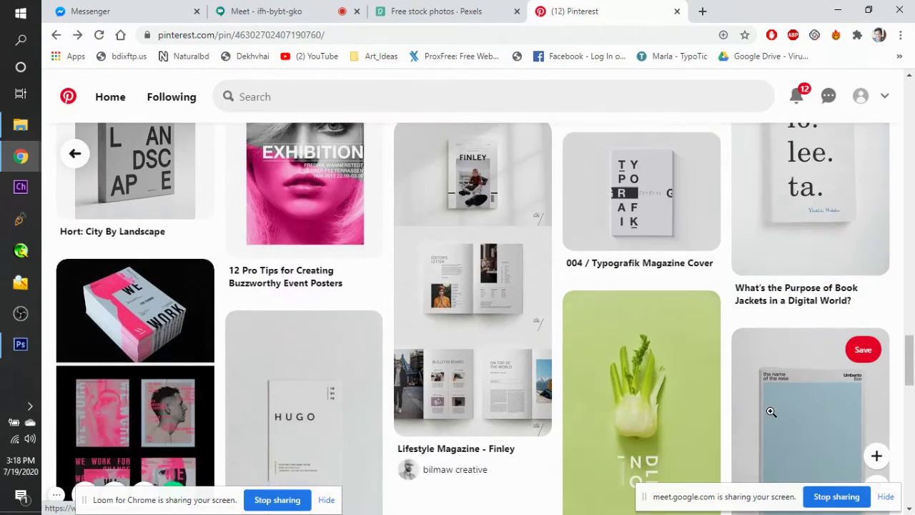
{"action": "scroll", "coordinate": [771, 412], "scroll_direction": "down", "scroll_amount": 2}
{"action": "scroll", "coordinate": [770, 412], "scroll_direction": "down", "scroll_amount": 3}
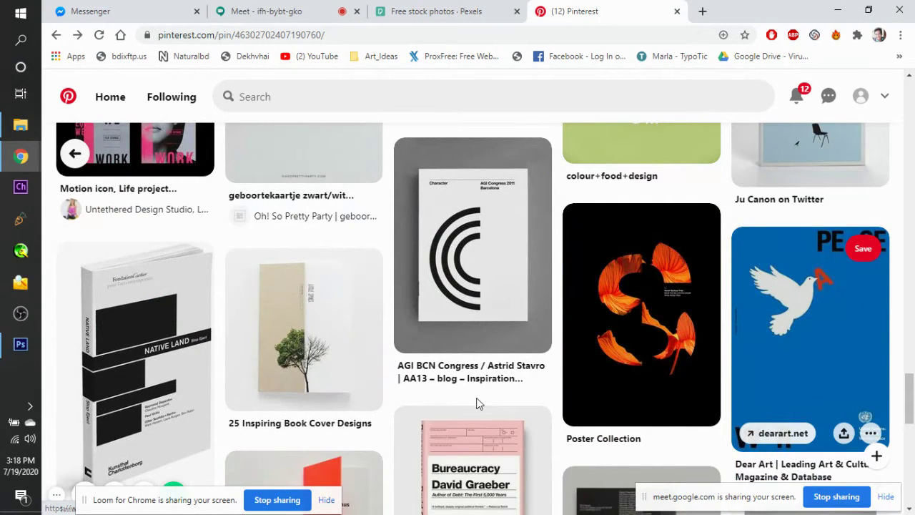
{"action": "scroll", "coordinate": [477, 403], "scroll_direction": "up", "scroll_amount": 15}
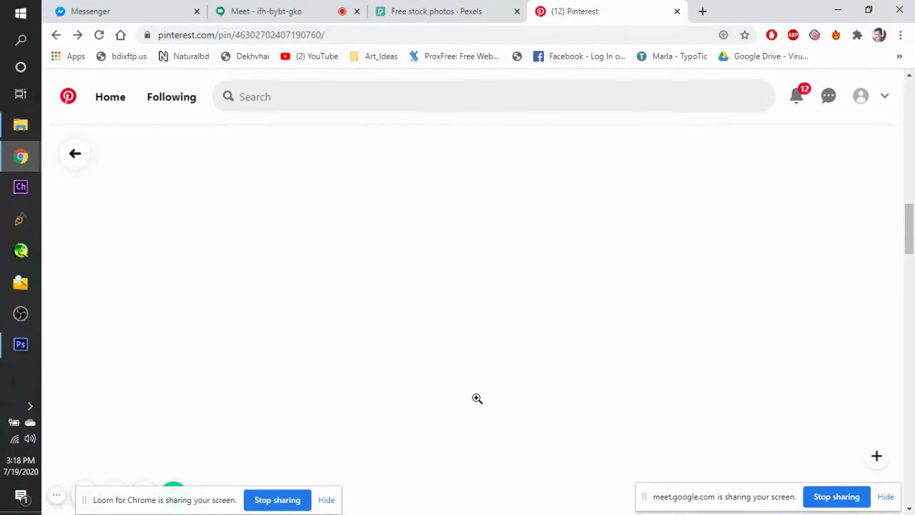
{"action": "scroll", "coordinate": [478, 398], "scroll_direction": "up", "scroll_amount": 5}
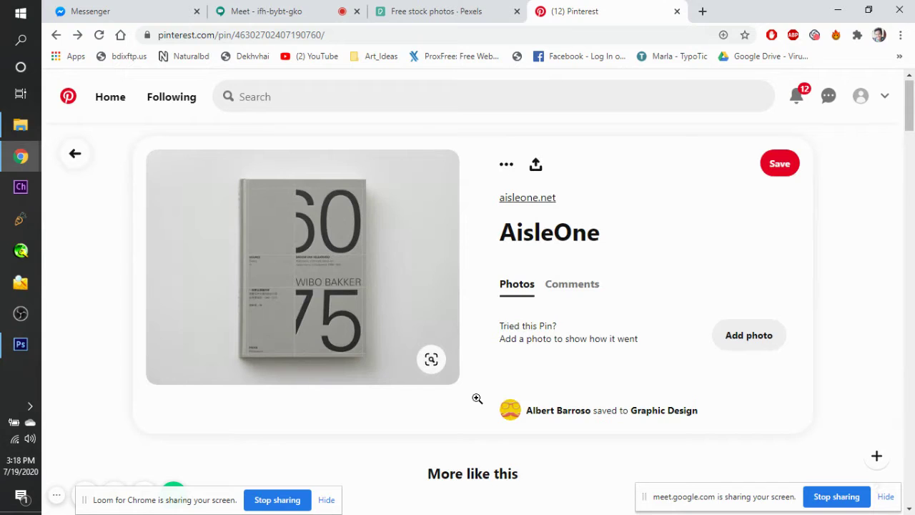
Return to the "minimal cover design" search results and skim the resulting pins.
{"action": "left_click", "coordinate": [76, 152]}
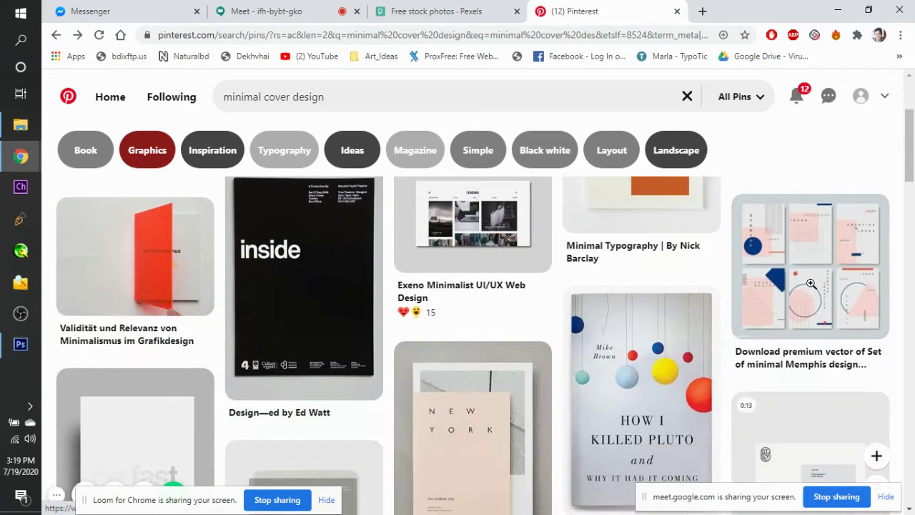
{"action": "scroll", "coordinate": [810, 283], "scroll_direction": "down", "scroll_amount": 12}
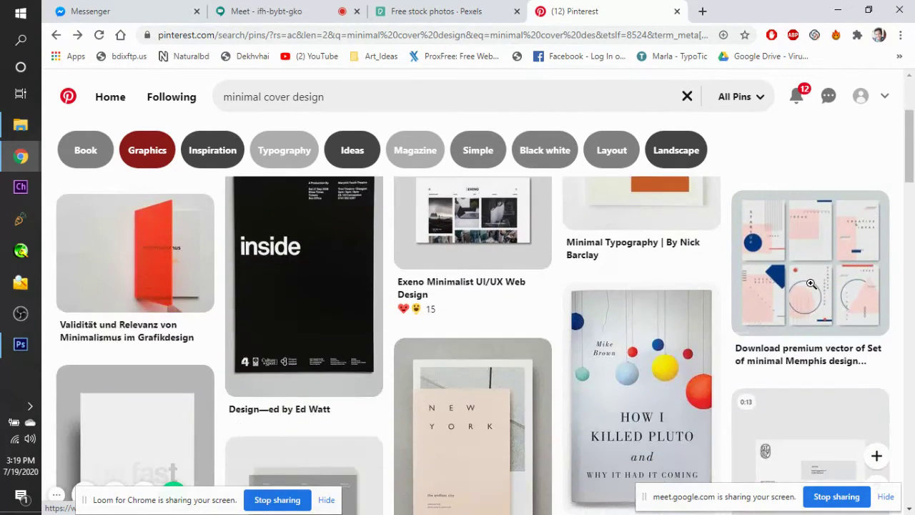
{"action": "scroll", "coordinate": [810, 283], "scroll_direction": "down", "scroll_amount": 4}
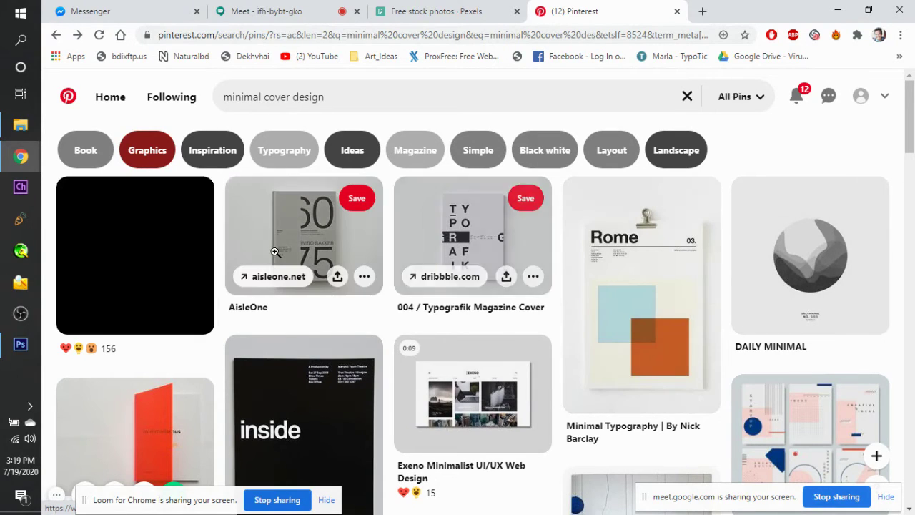
Reopen the AisleOne pin and open the "HAPPINESS IS..." cover pin from its similar designs.
{"action": "left_click", "coordinate": [319, 247]}
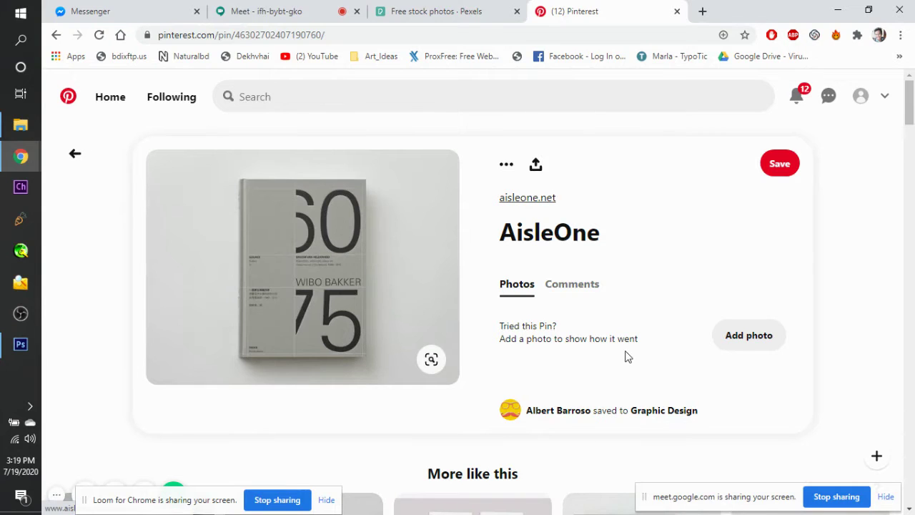
{"action": "scroll", "coordinate": [625, 351], "scroll_direction": "down", "scroll_amount": 5}
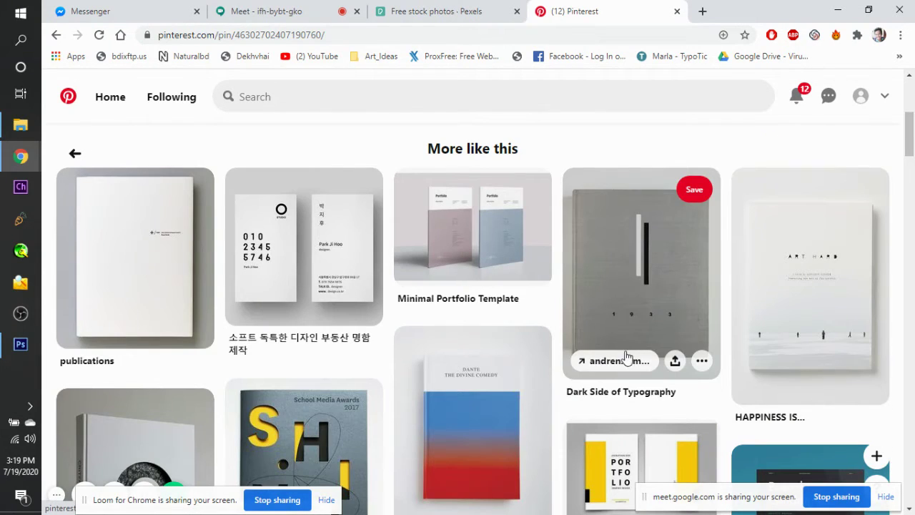
{"action": "left_click", "coordinate": [815, 282]}
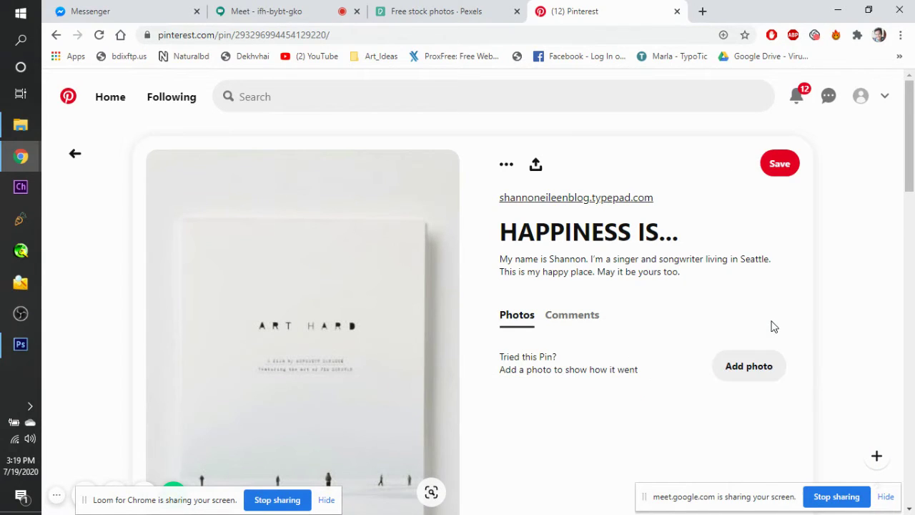
Examine the full Art Hard cover on the "HAPPINESS IS..." pin, including its layout and the shadow around its edges.
{"action": "scroll", "coordinate": [635, 357], "scroll_direction": "down", "scroll_amount": 2}
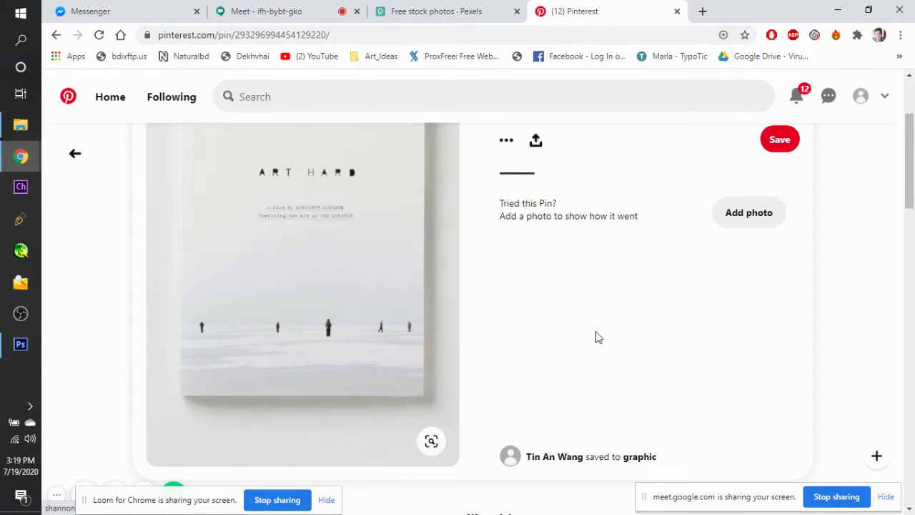
{"action": "scroll", "coordinate": [599, 337], "scroll_direction": "up", "scroll_amount": 1}
{"action": "scroll", "coordinate": [599, 338], "scroll_direction": "up", "scroll_amount": 2}
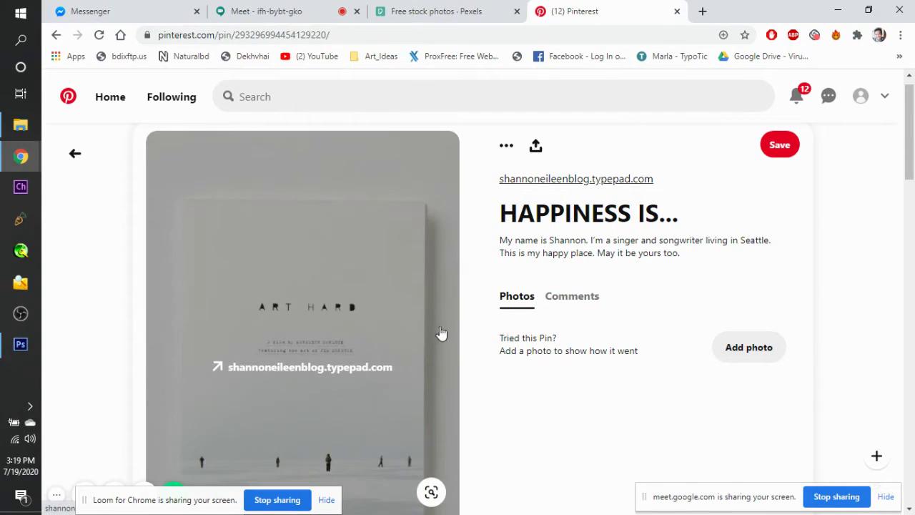
{"action": "scroll", "coordinate": [551, 388], "scroll_direction": "down", "scroll_amount": 1}
{"action": "scroll", "coordinate": [551, 388], "scroll_direction": "down", "scroll_amount": 1}
{"action": "scroll", "coordinate": [551, 388], "scroll_direction": "up", "scroll_amount": 2}
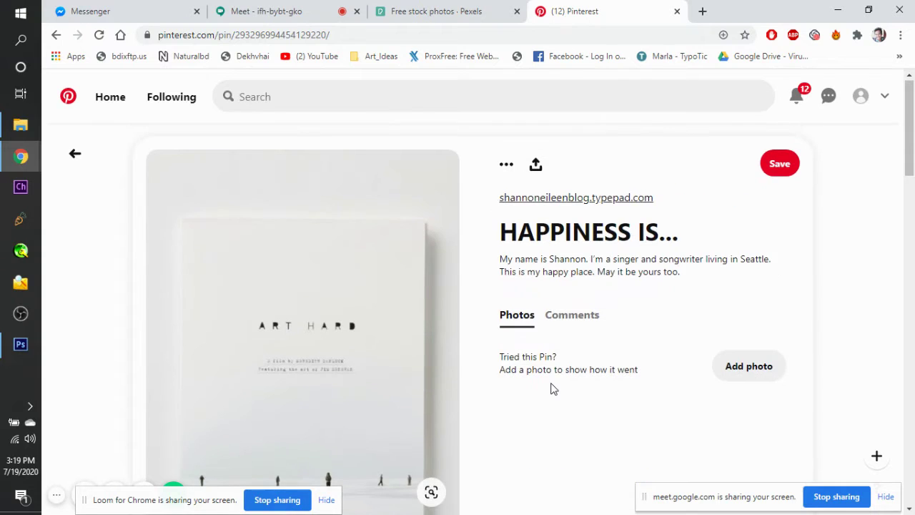
{"action": "scroll", "coordinate": [388, 321], "scroll_direction": "down", "scroll_amount": 3}
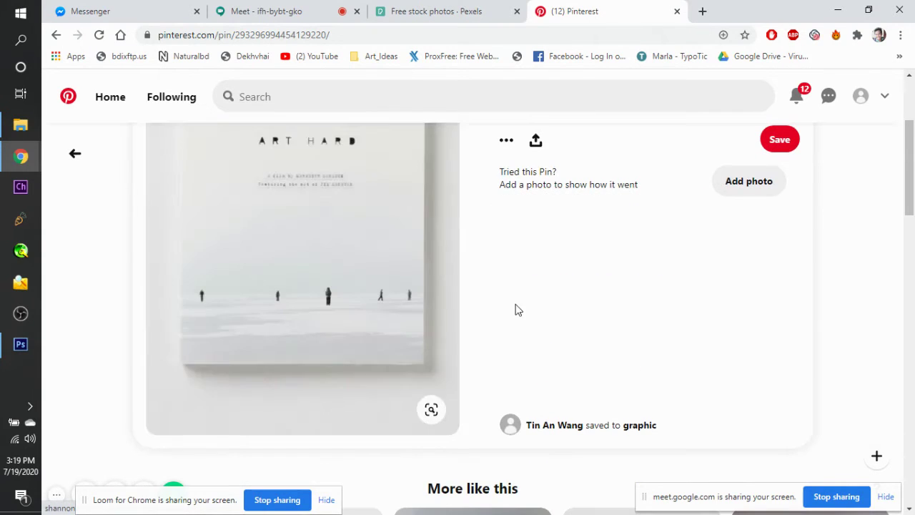
{"action": "scroll", "coordinate": [551, 292], "scroll_direction": "up", "scroll_amount": 2}
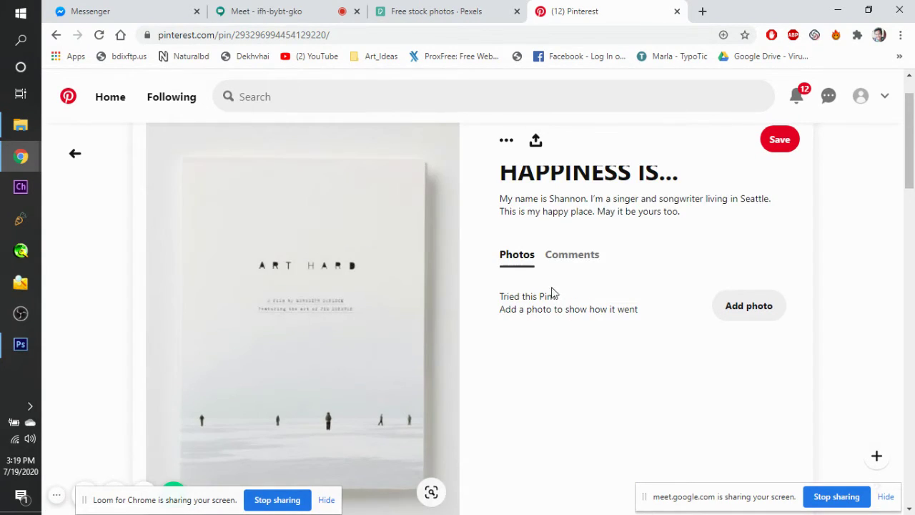
Check the Google Meet class chat for new replies and bring up the Pexels home page.
{"action": "left_click", "coordinate": [420, 8]}
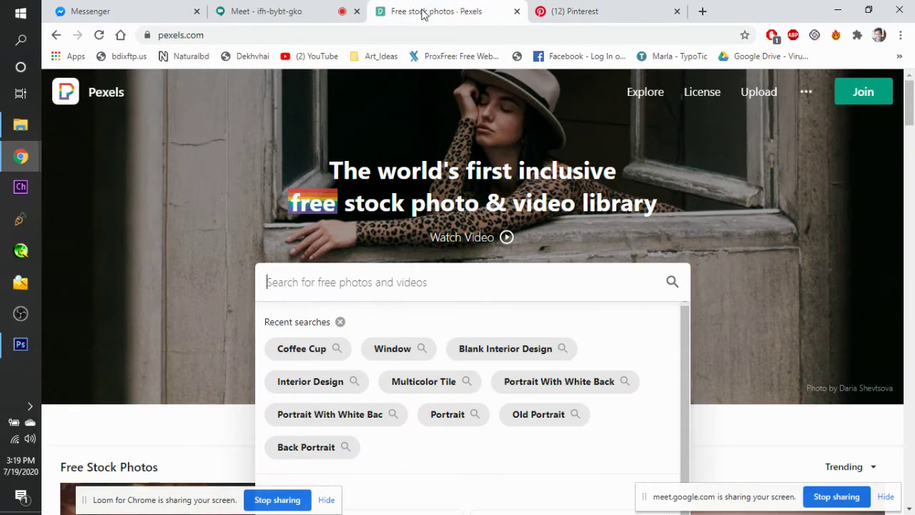
{"action": "left_click", "coordinate": [289, 6]}
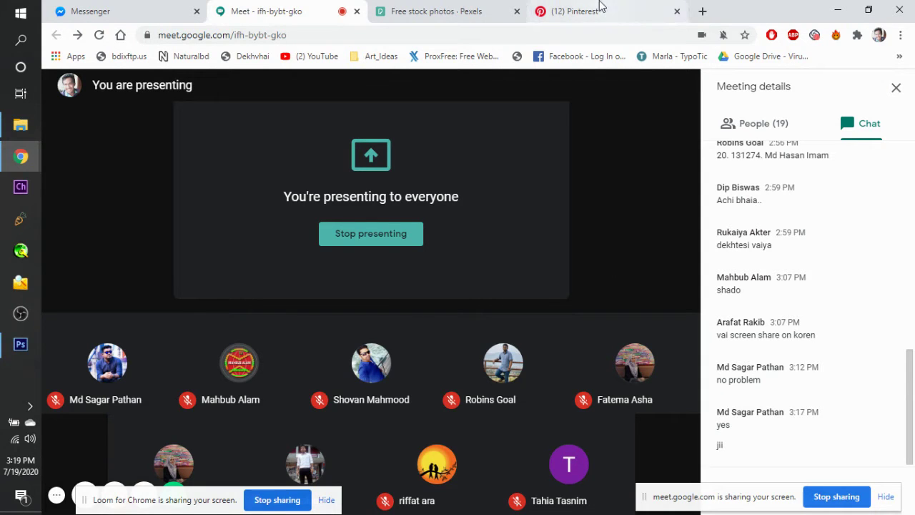
{"action": "left_click", "coordinate": [515, 3]}
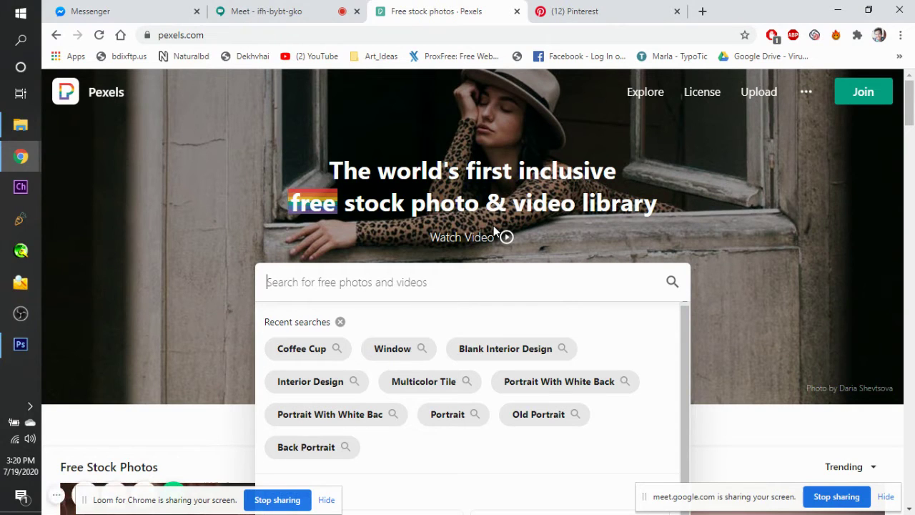
Search Pexels for "dhaka" and skim the resulting photos.
{"action": "type", "text": "dhaka"}
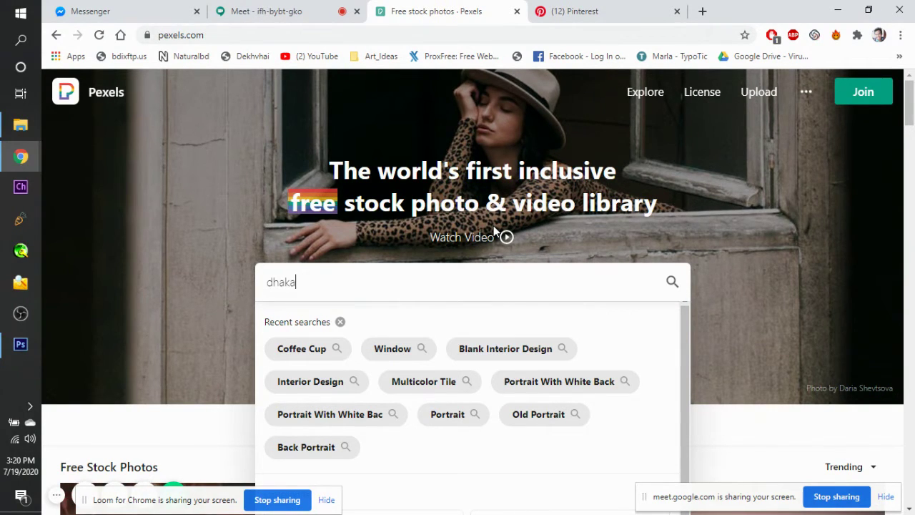
{"action": "key", "text": "Return"}
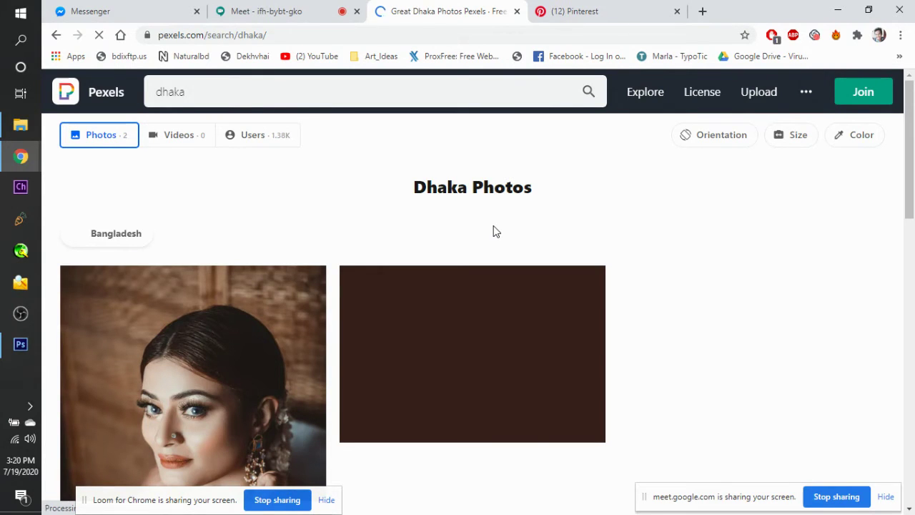
{"action": "scroll", "coordinate": [493, 228], "scroll_direction": "down", "scroll_amount": 5}
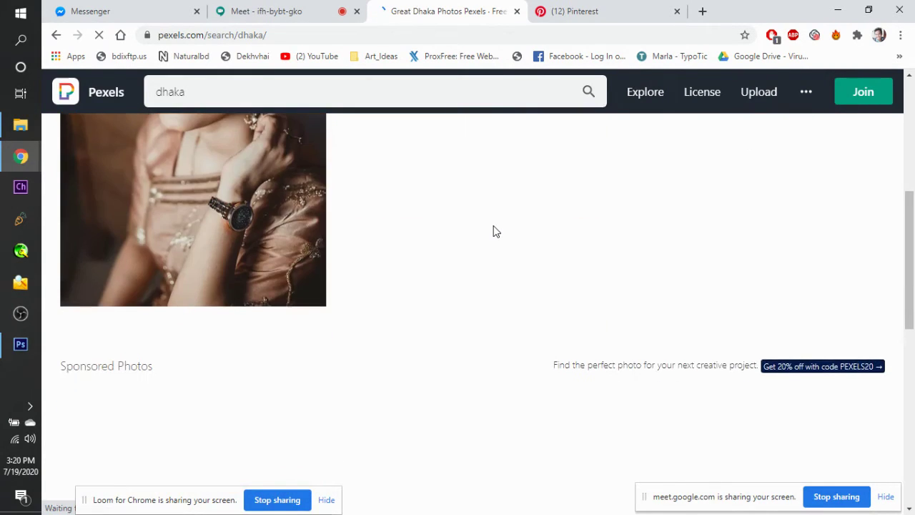
{"action": "scroll", "coordinate": [493, 229], "scroll_direction": "up", "scroll_amount": 4}
{"action": "scroll", "coordinate": [493, 231], "scroll_direction": "up", "scroll_amount": 1}
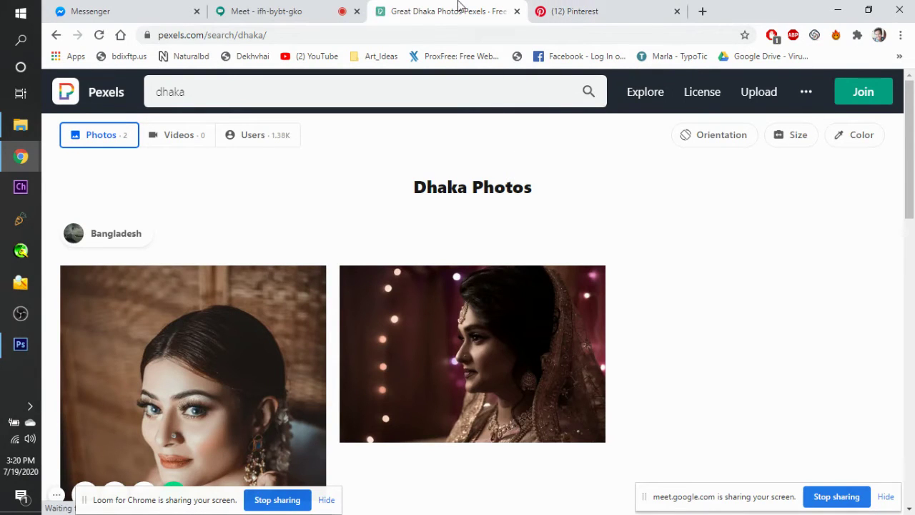
Search Google for "dhaka skyline" in a new browser tab.
{"action": "left_click", "coordinate": [703, 10]}
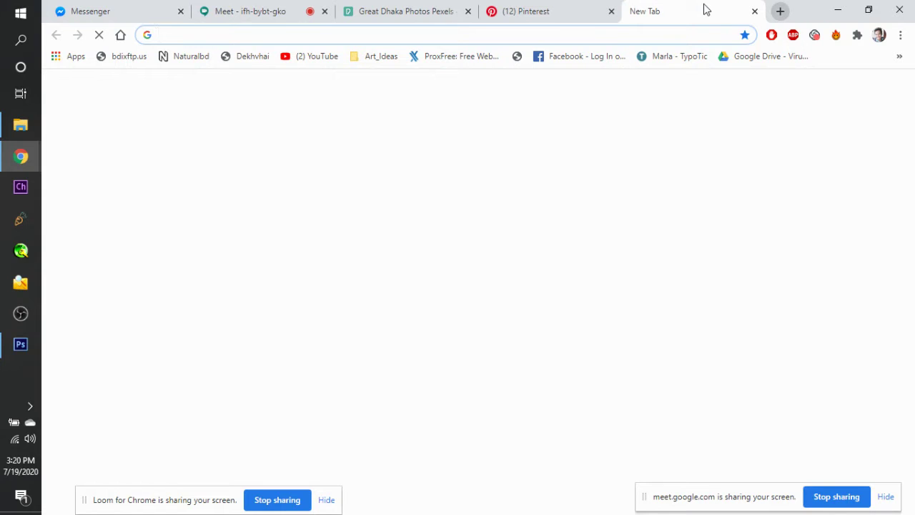
{"action": "type", "text": "dhaa"}
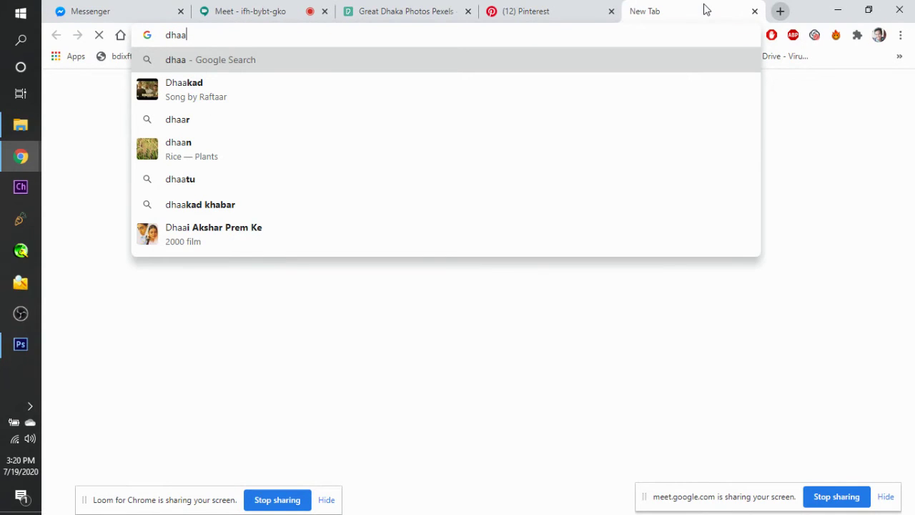
{"action": "key", "text": "BackSpace"}
{"action": "key", "text": "BackSpace"}
{"action": "type", "text": "ak"}
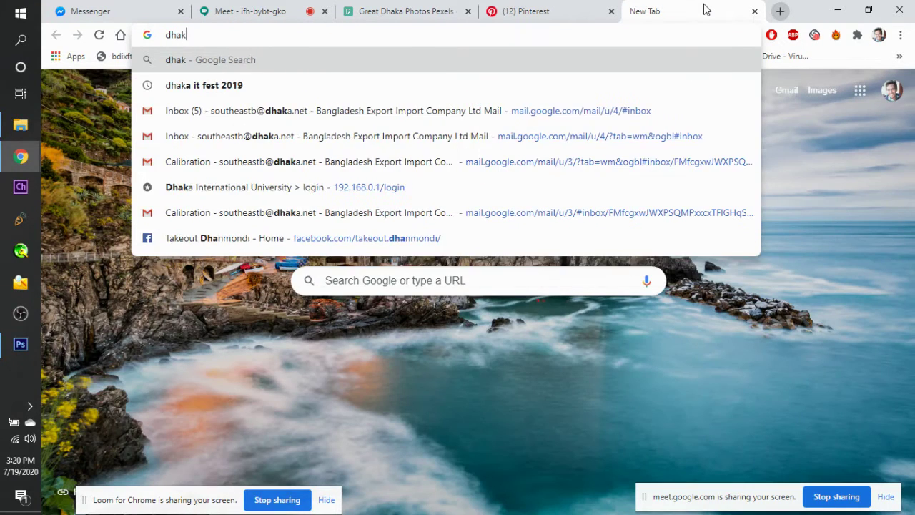
{"action": "type", "text": "a skylie"}
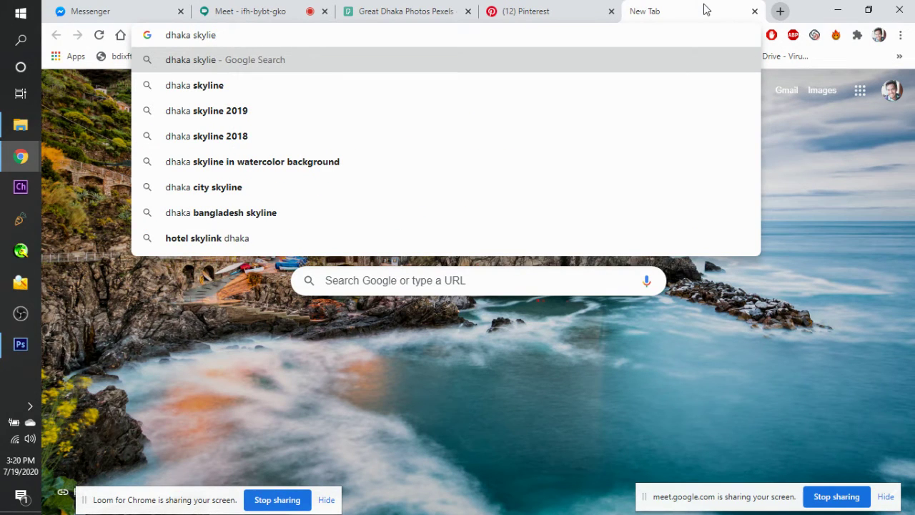
{"action": "key", "text": "Down"}
{"action": "key", "text": "Return"}
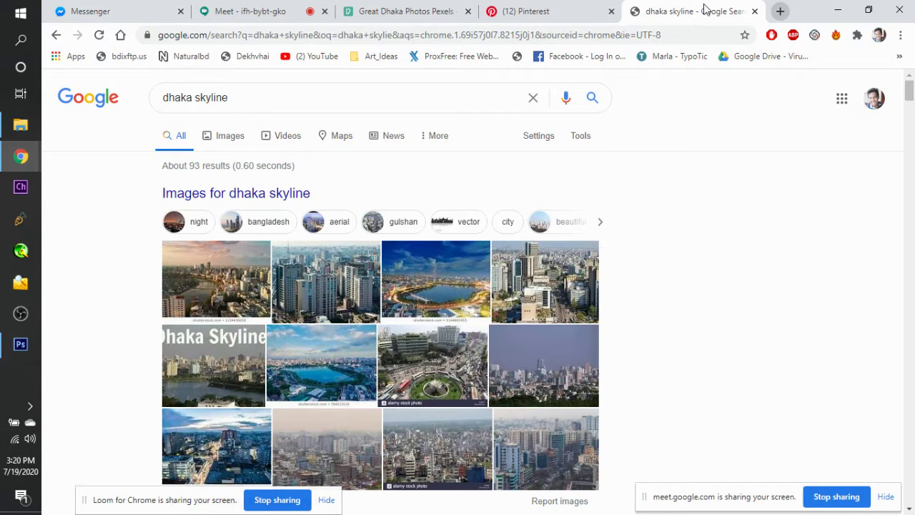
Skim the general "dhaka skyline" results and switch to the image results.
{"action": "scroll", "coordinate": [679, 357], "scroll_direction": "down", "scroll_amount": 3}
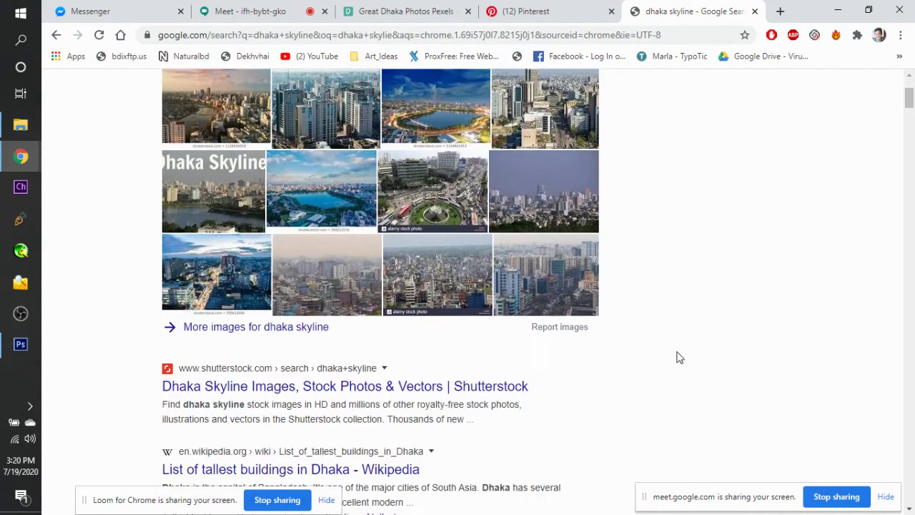
{"action": "scroll", "coordinate": [383, 305], "scroll_direction": "up", "scroll_amount": 2}
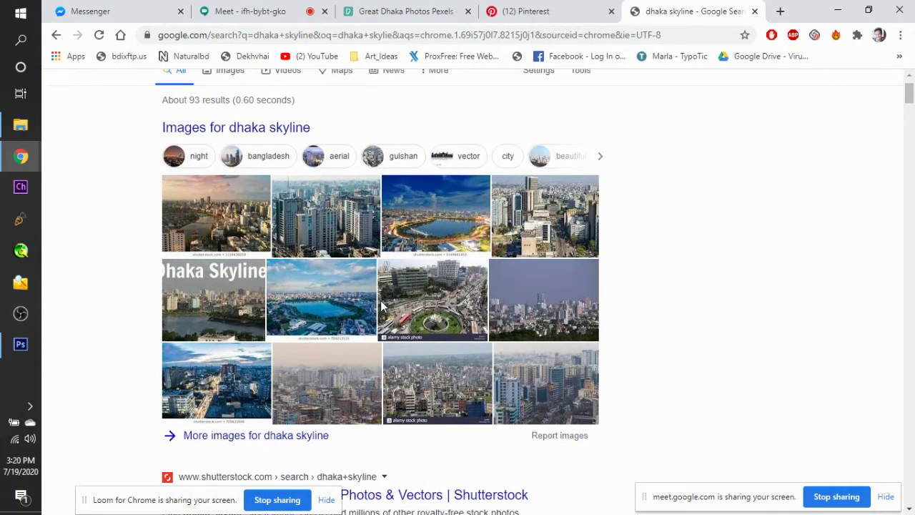
{"action": "scroll", "coordinate": [246, 168], "scroll_direction": "up", "scroll_amount": 1}
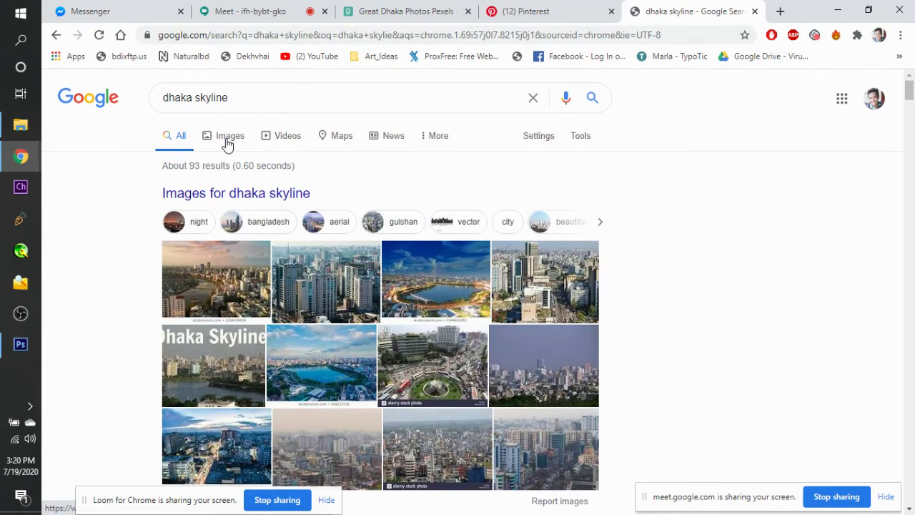
{"action": "left_click", "coordinate": [227, 144]}
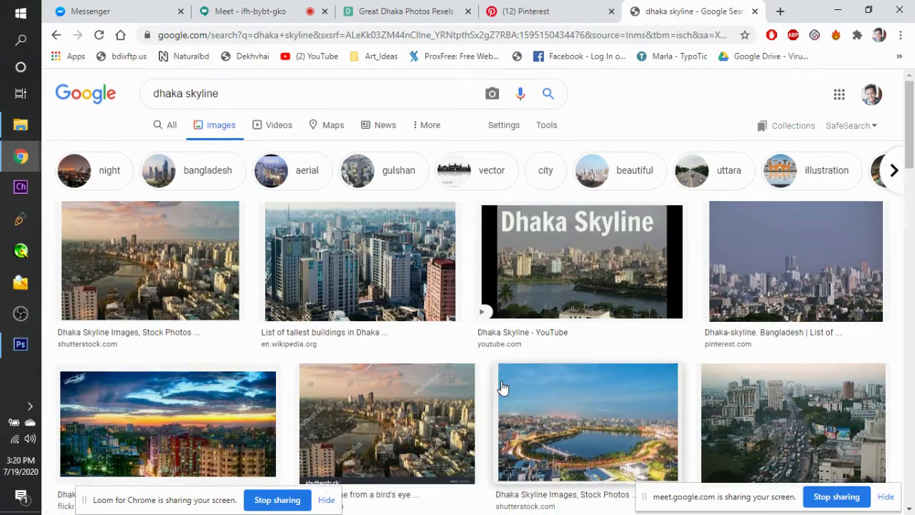
Browse the "dhaka skyline" image results for skyline photos and illustrations suitable as artwork.
{"action": "scroll", "coordinate": [502, 386], "scroll_direction": "down", "scroll_amount": 4}
{"action": "scroll", "coordinate": [502, 387], "scroll_direction": "down", "scroll_amount": 3}
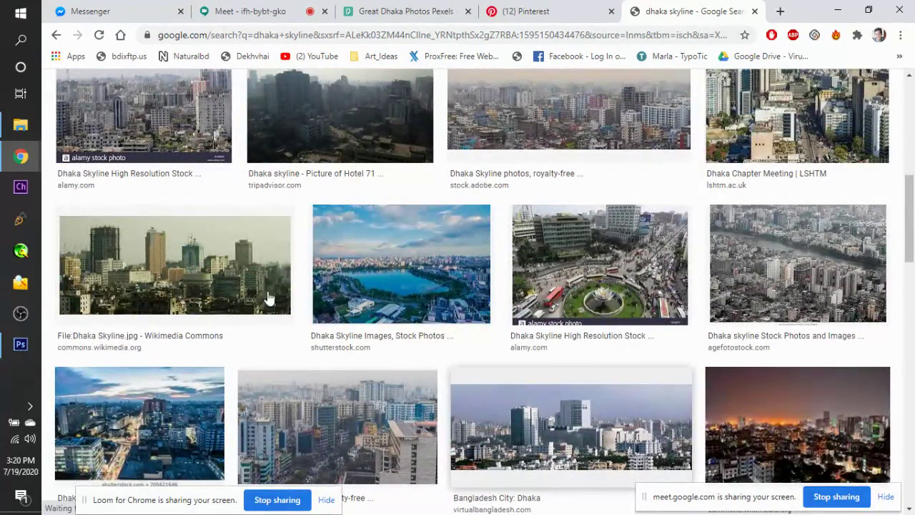
{"action": "left_click", "coordinate": [200, 277]}
{"action": "scroll", "coordinate": [609, 433], "scroll_direction": "down", "scroll_amount": 5}
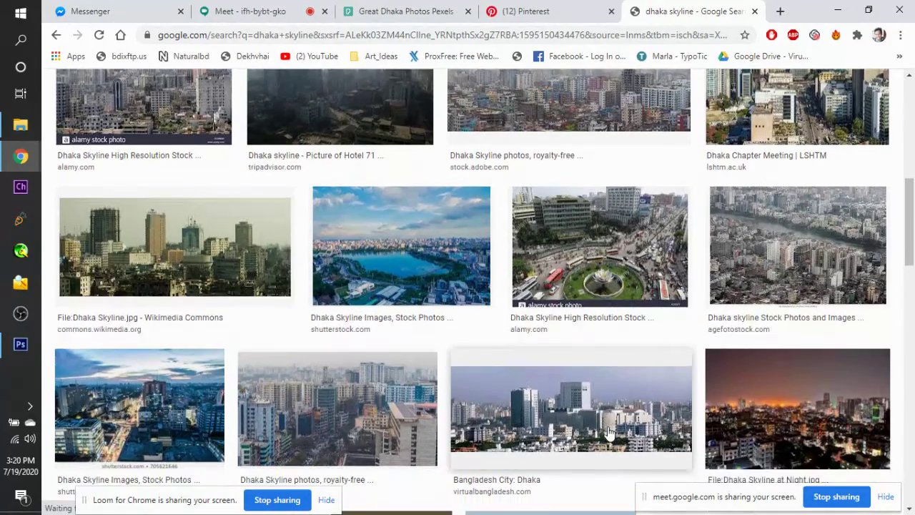
{"action": "scroll", "coordinate": [609, 433], "scroll_direction": "down", "scroll_amount": 2}
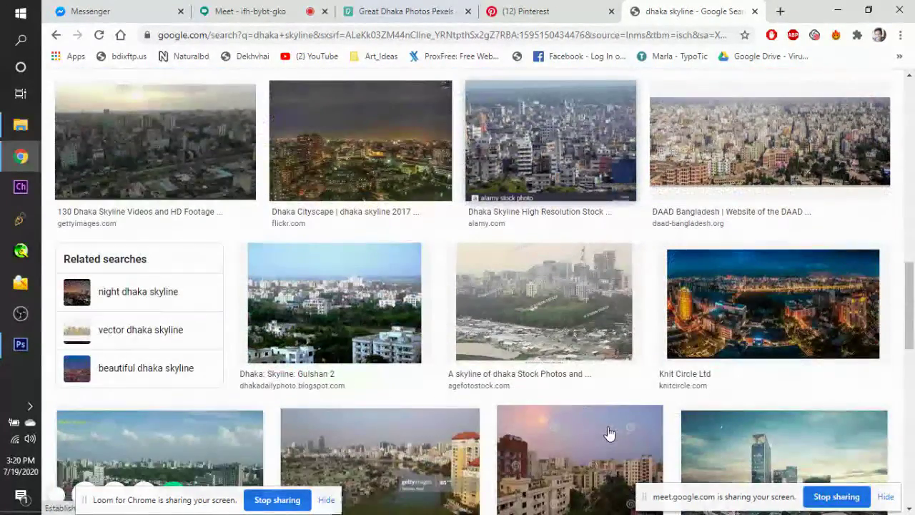
{"action": "scroll", "coordinate": [609, 433], "scroll_direction": "down", "scroll_amount": 2}
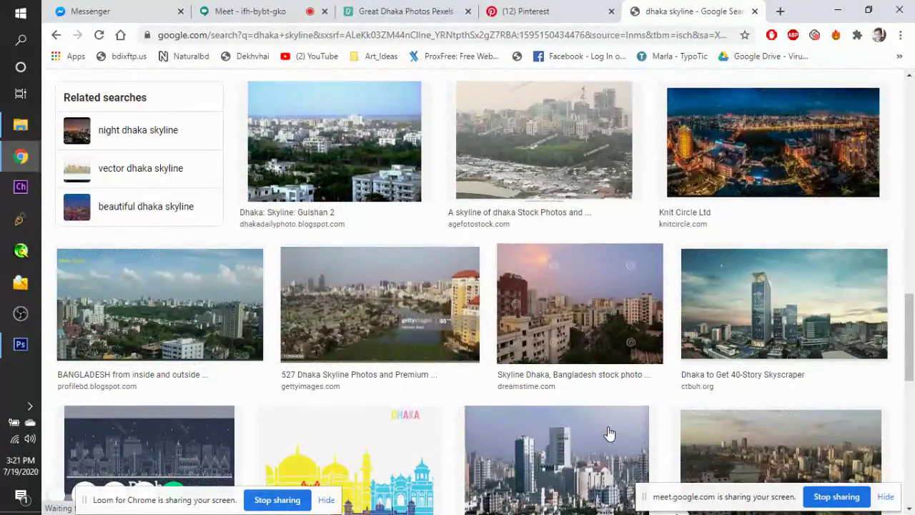
{"action": "scroll", "coordinate": [367, 400], "scroll_direction": "down", "scroll_amount": 3}
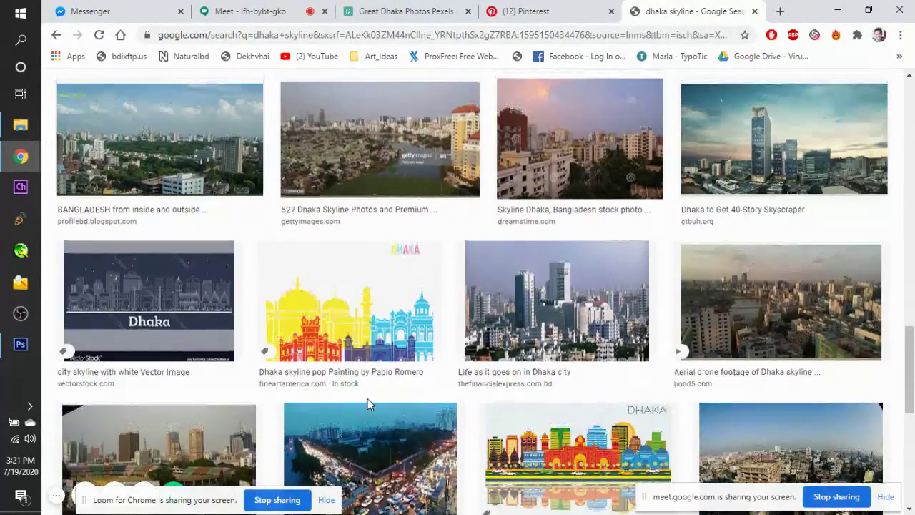
{"action": "scroll", "coordinate": [367, 405], "scroll_direction": "down", "scroll_amount": 3}
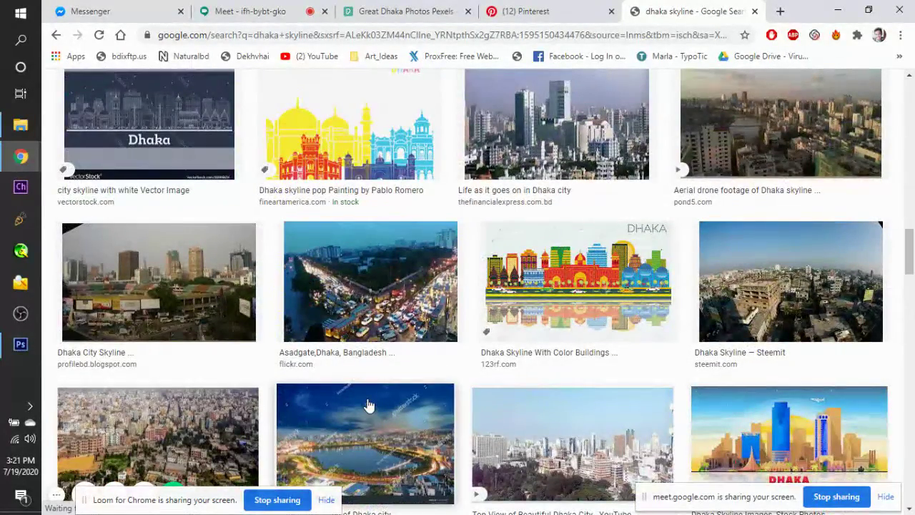
{"action": "scroll", "coordinate": [367, 405], "scroll_direction": "down", "scroll_amount": 2}
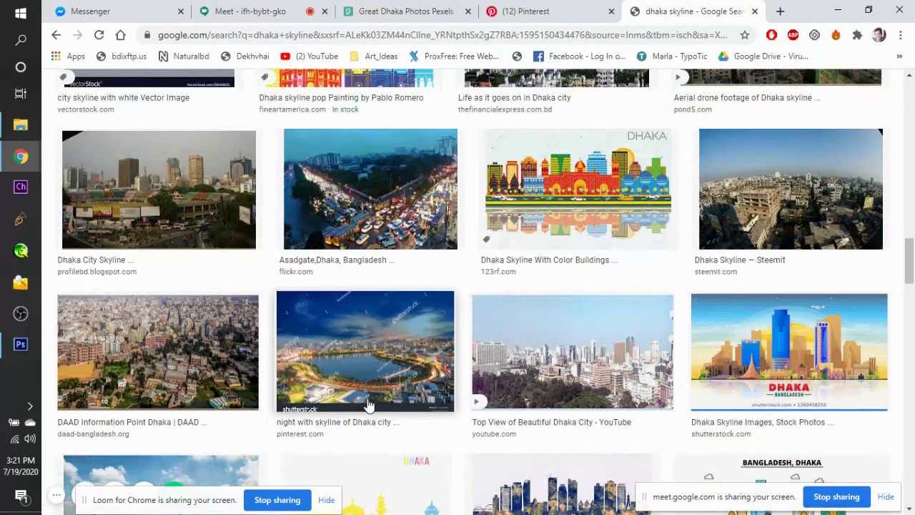
Preview the 123RF Dhaka skyline illustration with colored buildings and browse the image results below it.
{"action": "left_click", "coordinate": [539, 242]}
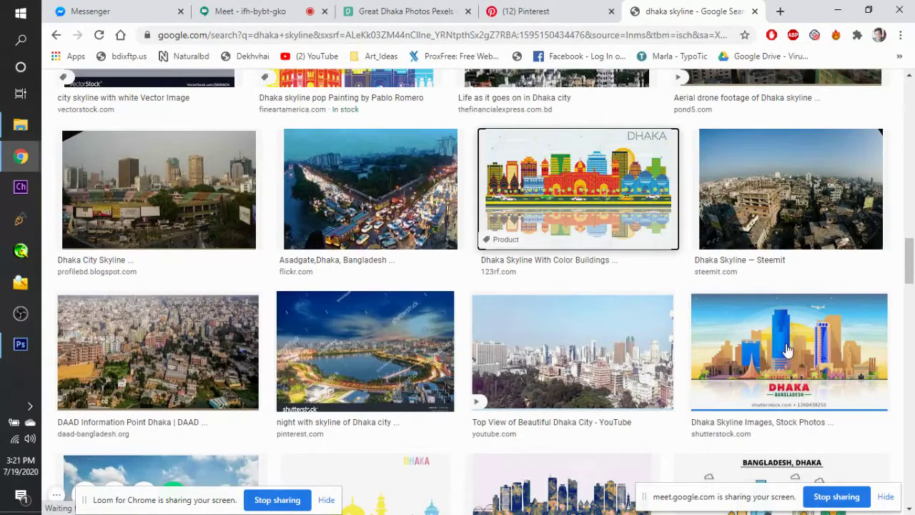
{"action": "scroll", "coordinate": [690, 177], "scroll_direction": "up", "scroll_amount": 1}
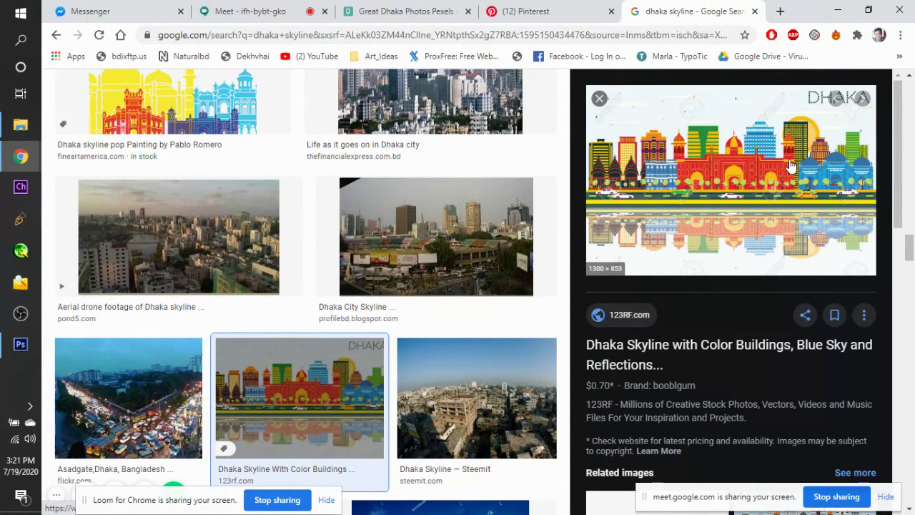
{"action": "scroll", "coordinate": [494, 241], "scroll_direction": "down", "scroll_amount": 5}
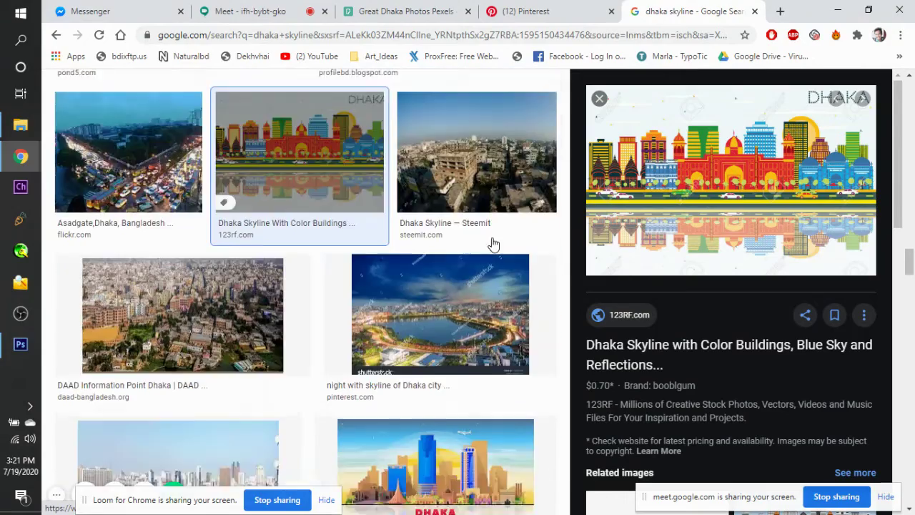
{"action": "scroll", "coordinate": [493, 243], "scroll_direction": "down", "scroll_amount": 1}
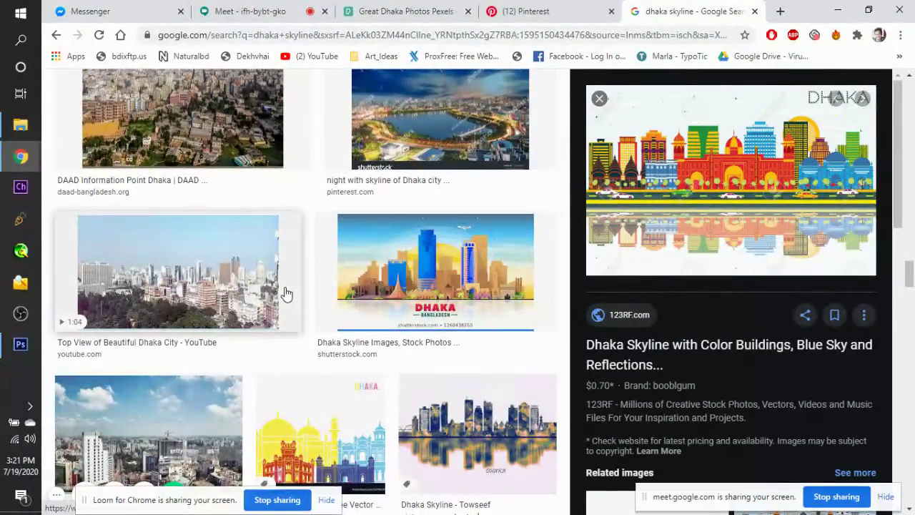
{"action": "scroll", "coordinate": [284, 293], "scroll_direction": "down", "scroll_amount": 3}
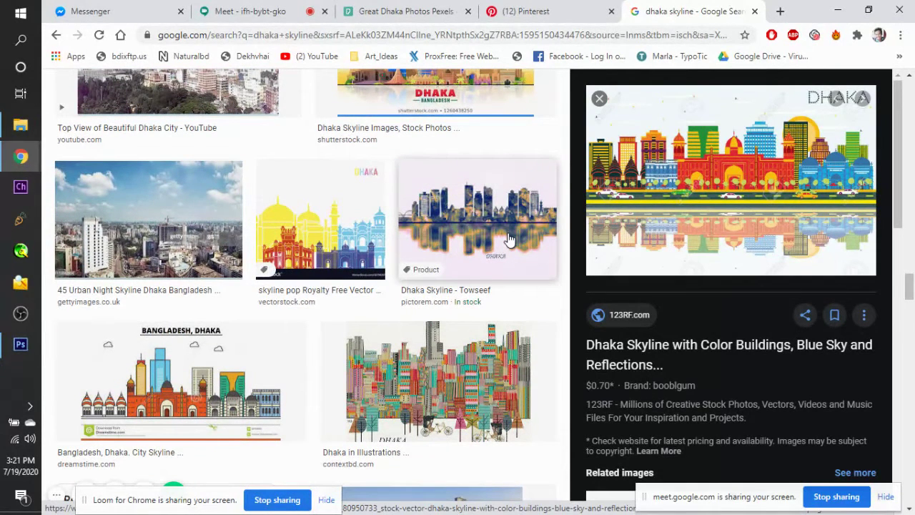
Open the preview of Pictorem's Dhaka skyline artwork with the blurred reflection and copy the image.
{"action": "left_click", "coordinate": [509, 239]}
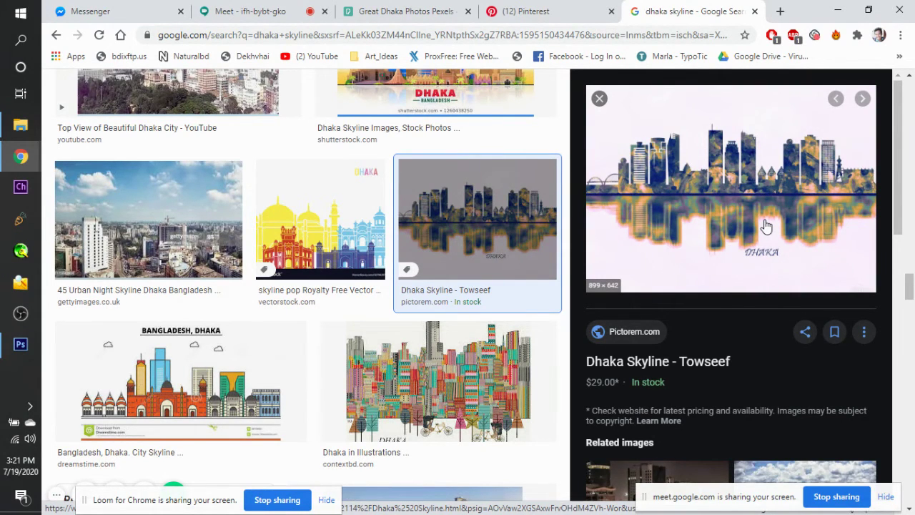
{"action": "right_click", "coordinate": [765, 225]}
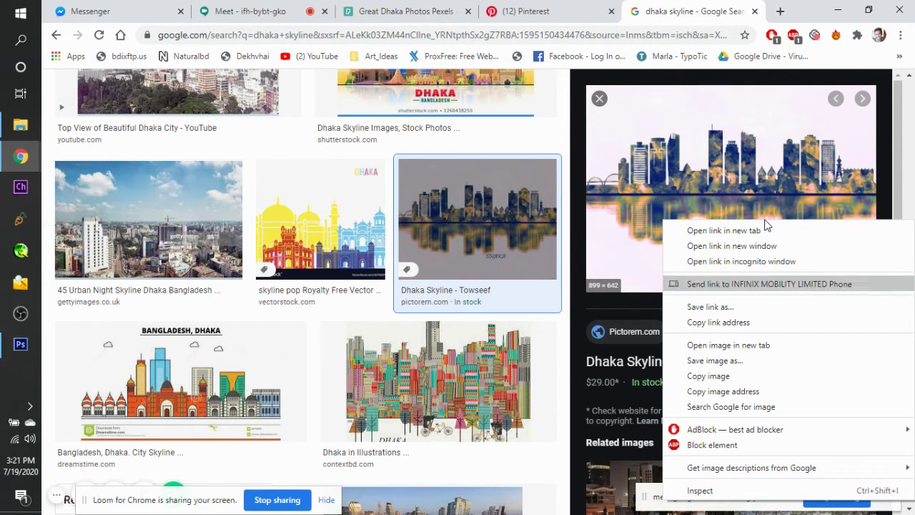
{"action": "key", "text": "Down"}
{"action": "key", "text": "Down"}
{"action": "key", "text": "Down"}
{"action": "key", "text": "Down"}
{"action": "key", "text": "Down"}
{"action": "key", "text": "Return"}
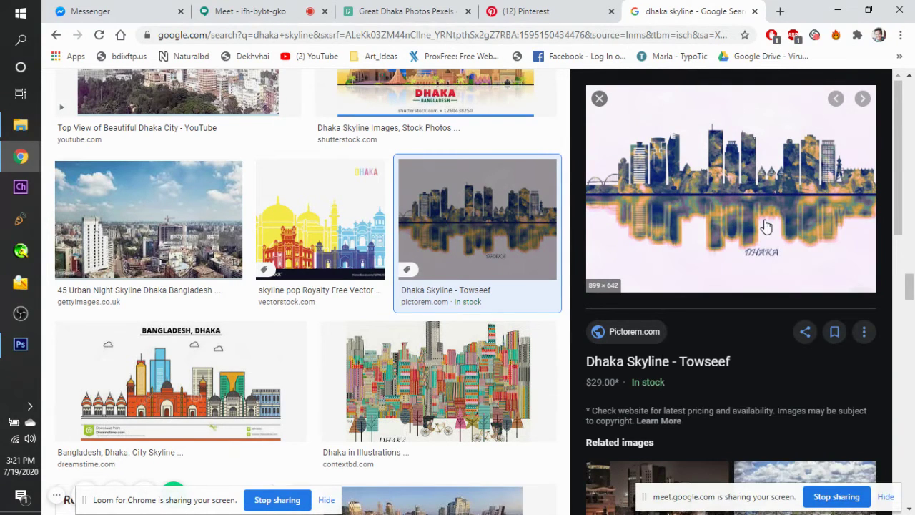
Switch to Photoshop and paste the copied skyline into a new document using the Clipboard preset, 899 × 642 pixels.
{"action": "left_click", "coordinate": [3, 341]}
{"action": "left_click", "coordinate": [391, 350]}
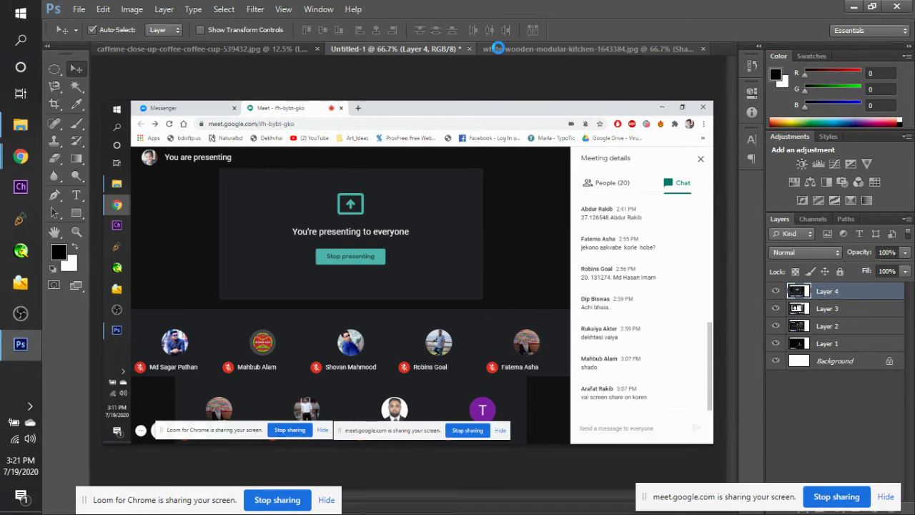
{"action": "key", "text": "ctrl+n"}
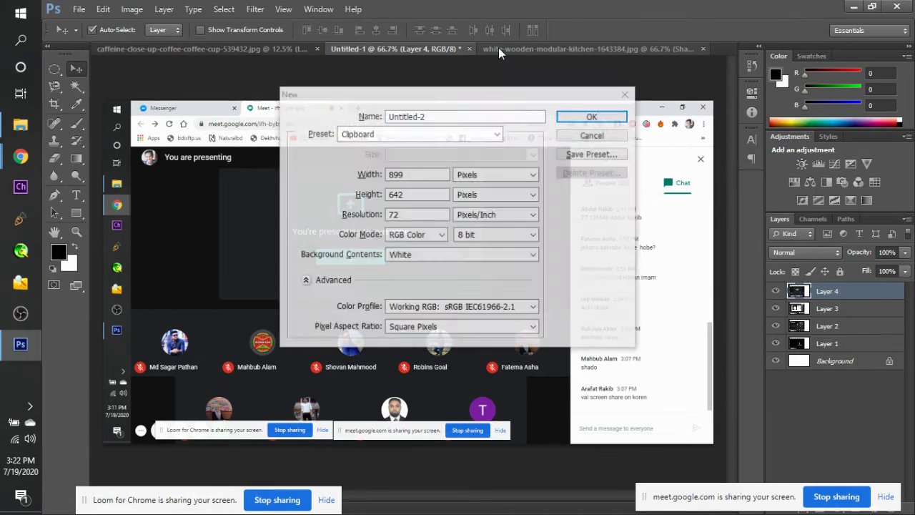
{"action": "key", "text": "Escape"}
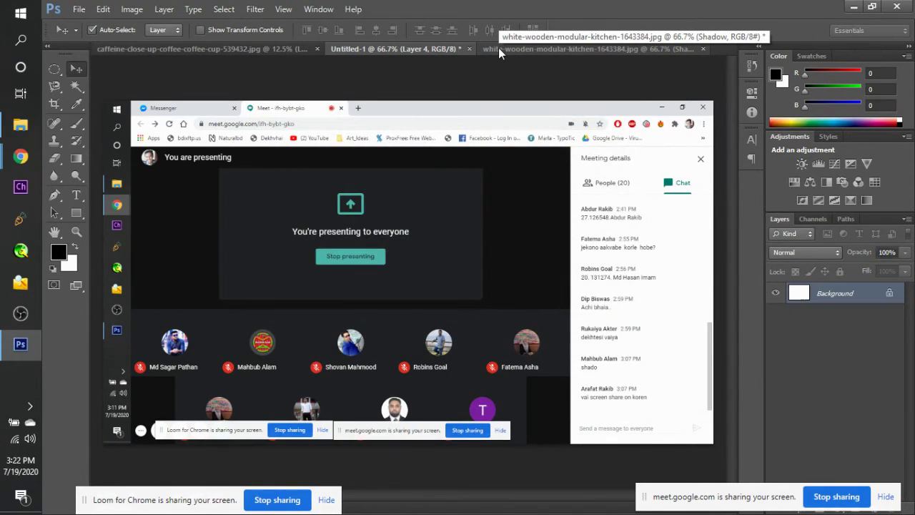
{"action": "key", "text": "ctrl+v"}
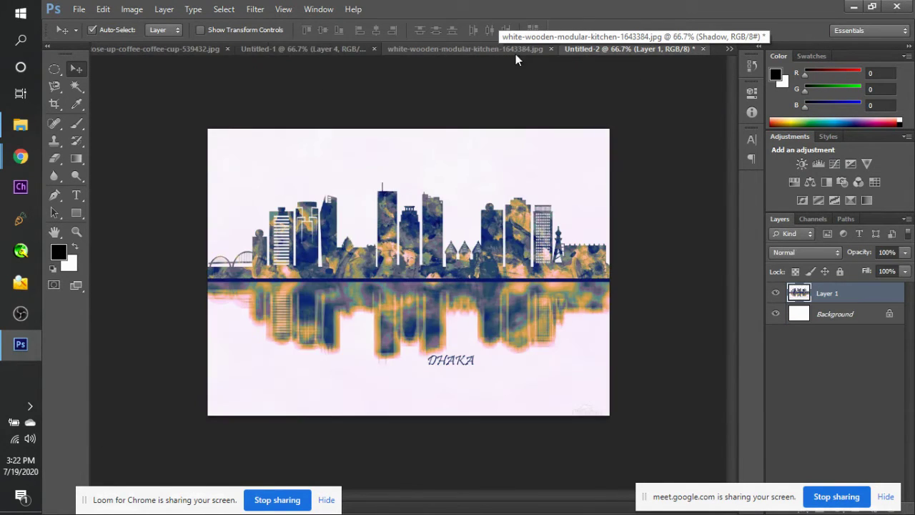
Close the white-wooden-modular-kitchen-1643384.jpg document without saving its changes.
{"action": "left_click", "coordinate": [509, 45]}
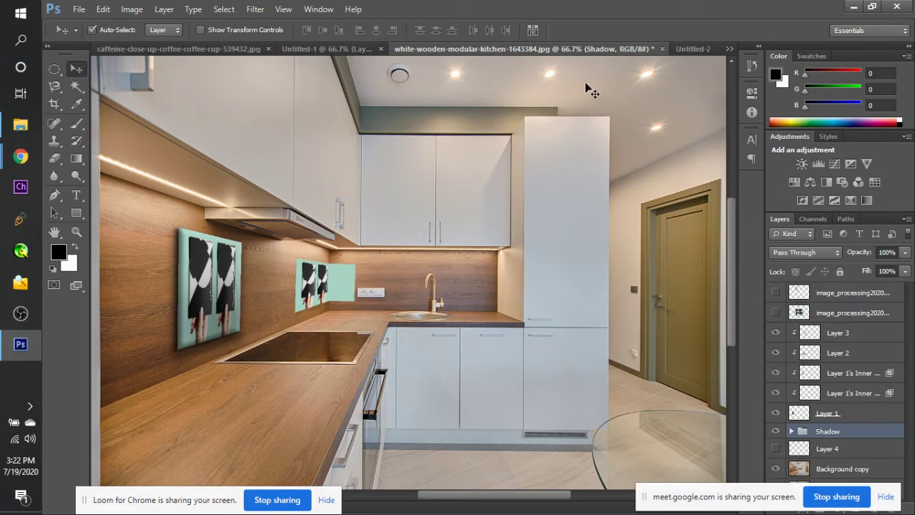
{"action": "left_click", "coordinate": [661, 49]}
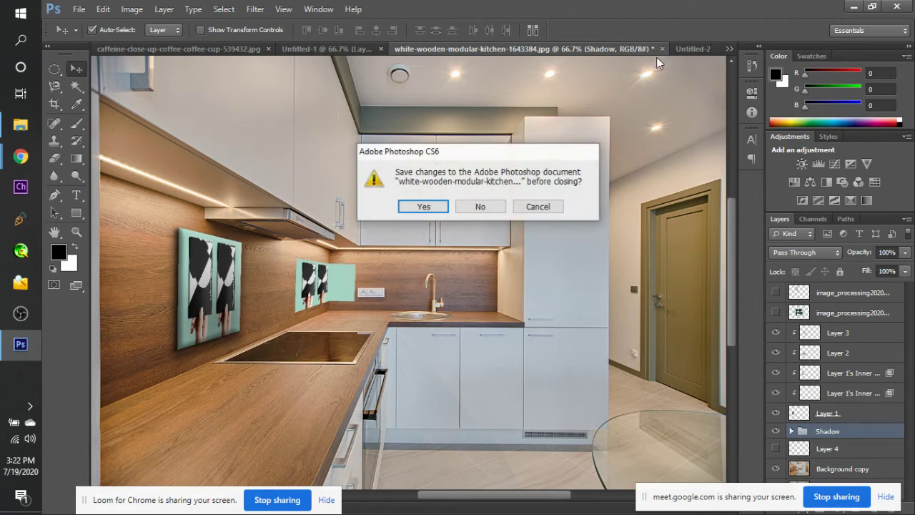
{"action": "left_click", "coordinate": [492, 207]}
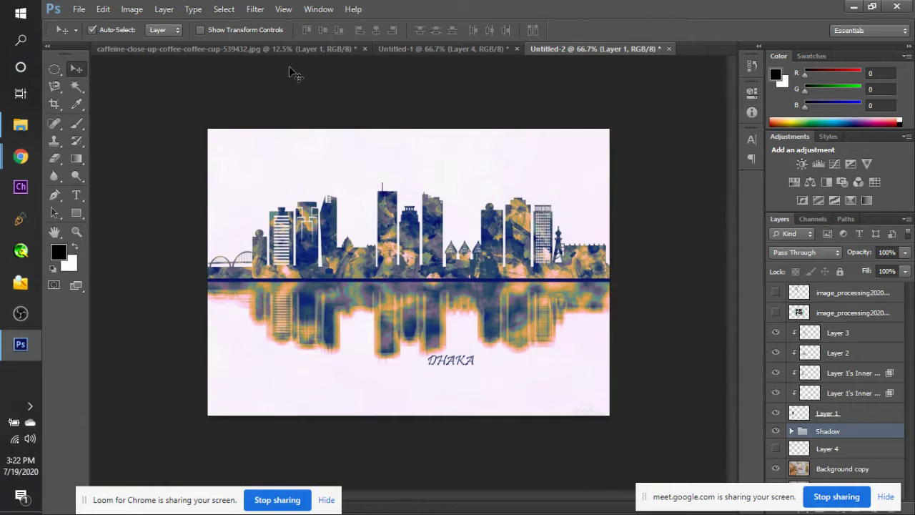
Close the caffeine-close-up-coffee-coffee-cup-539432.jpg document without saving its changes.
{"action": "left_click", "coordinate": [271, 49]}
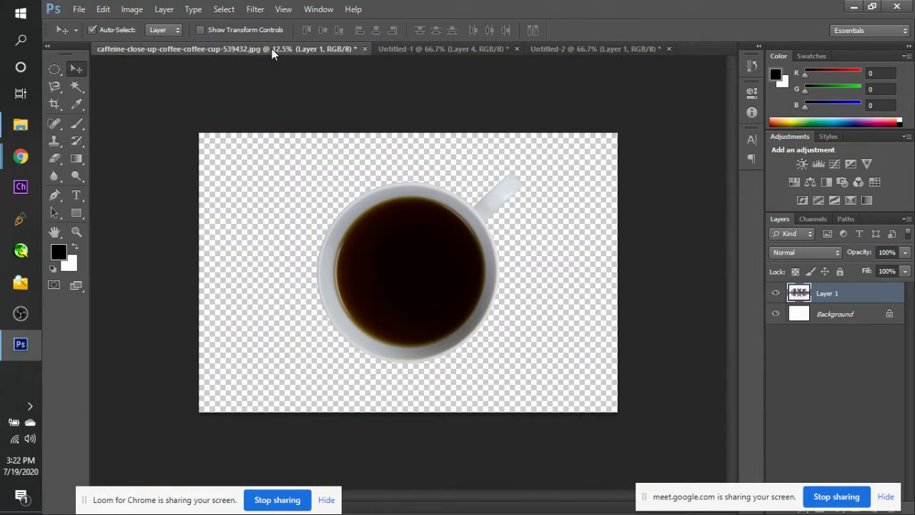
{"action": "left_click", "coordinate": [365, 49]}
{"action": "left_click", "coordinate": [490, 207]}
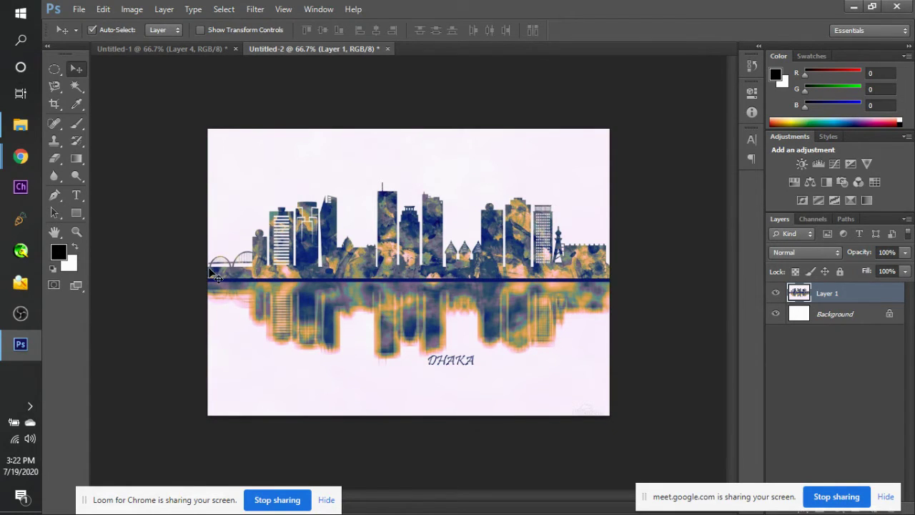
{"action": "key", "text": "c"}
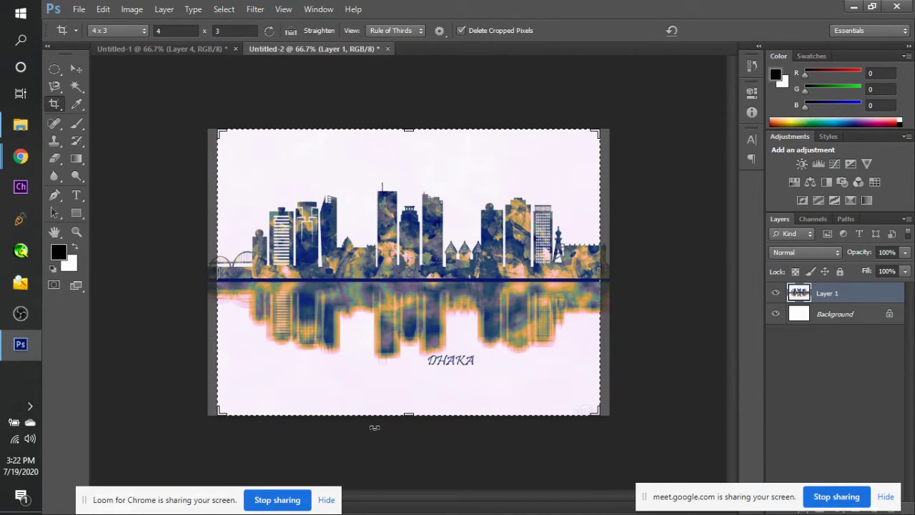
{"action": "key", "text": "Escape"}
{"action": "key", "text": "v"}
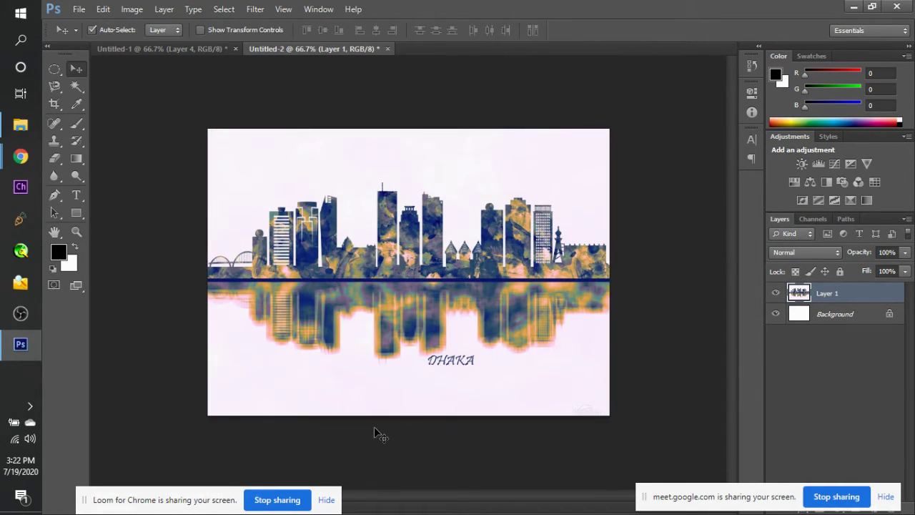
Select the reflection area below the skyline's base with the Rectangular Marquee tool, delete it from Layer 1 and deselect.
{"action": "left_click", "coordinate": [52, 70]}
{"action": "right_click", "coordinate": [62, 70]}
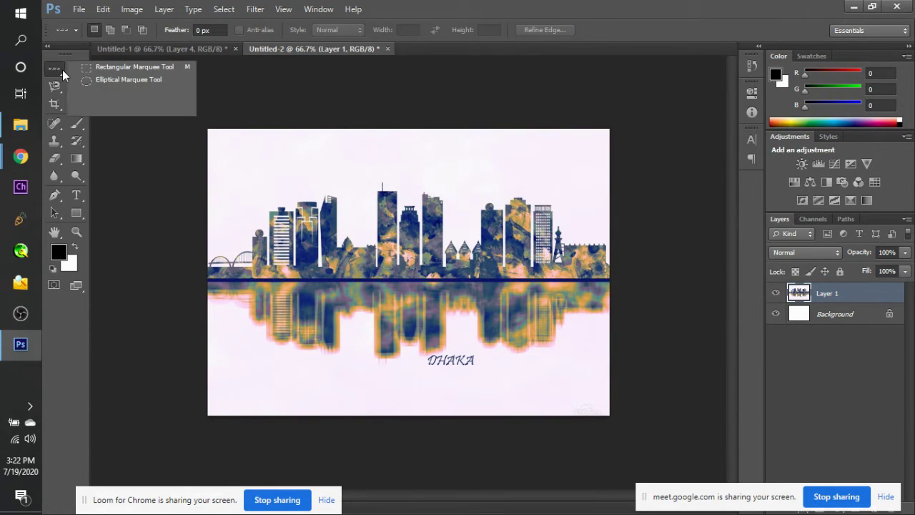
{"action": "left_click", "coordinate": [112, 67]}
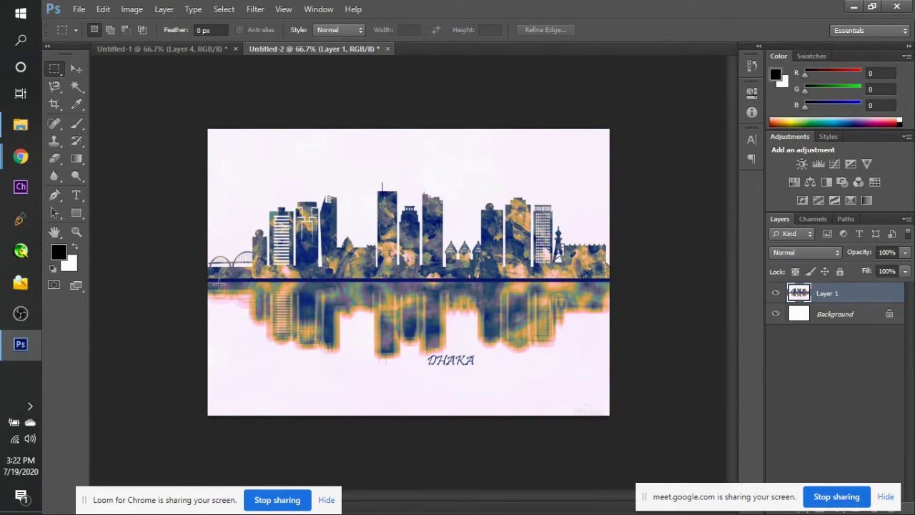
{"action": "left_click_drag", "start_coordinate": [207, 278], "coordinate": [615, 433]}
{"action": "key", "text": "Delete"}
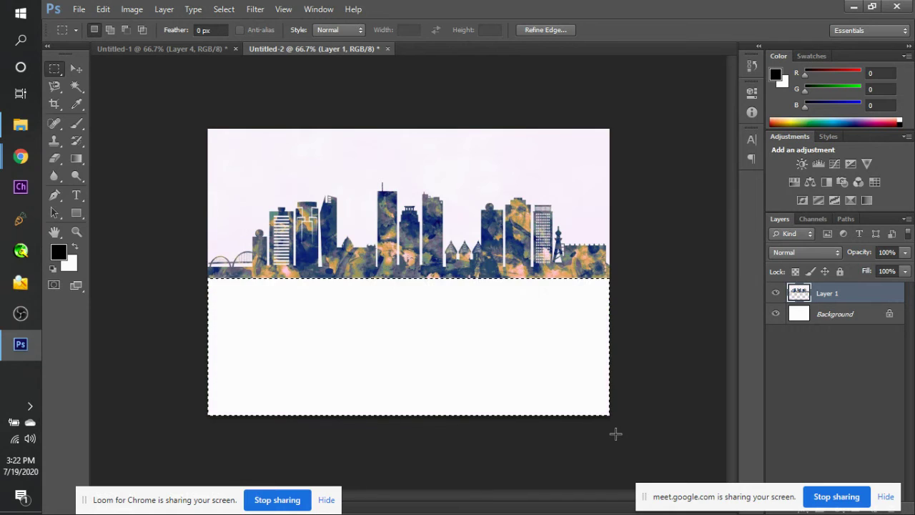
{"action": "key", "text": "v"}
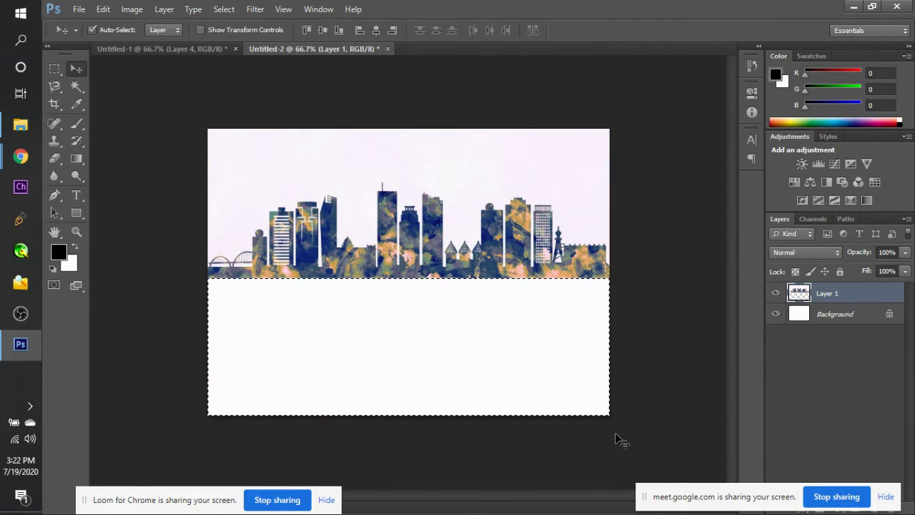
{"action": "key", "text": "ctrl+d"}
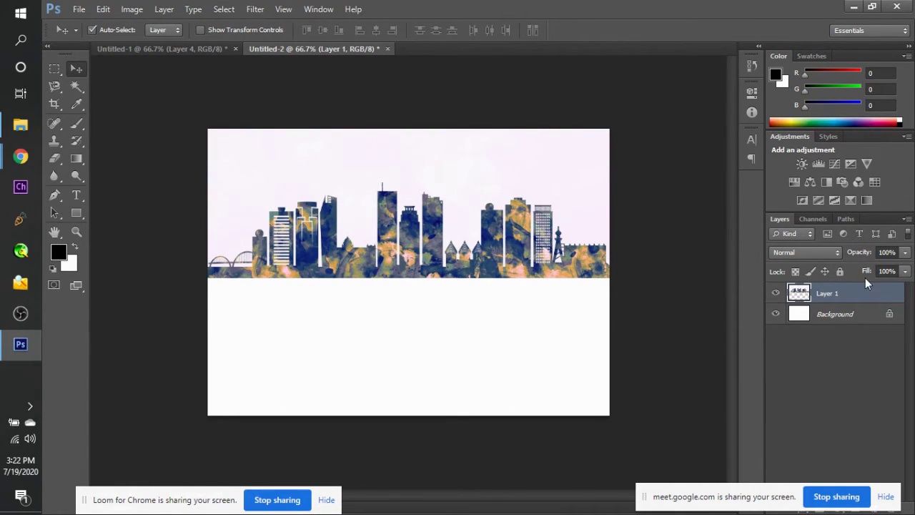
Open Color Range with Sampled Colors and Invert, and sample the pale sky around the buildings with fuzziness lowered to 0.
{"action": "left_click", "coordinate": [222, 8]}
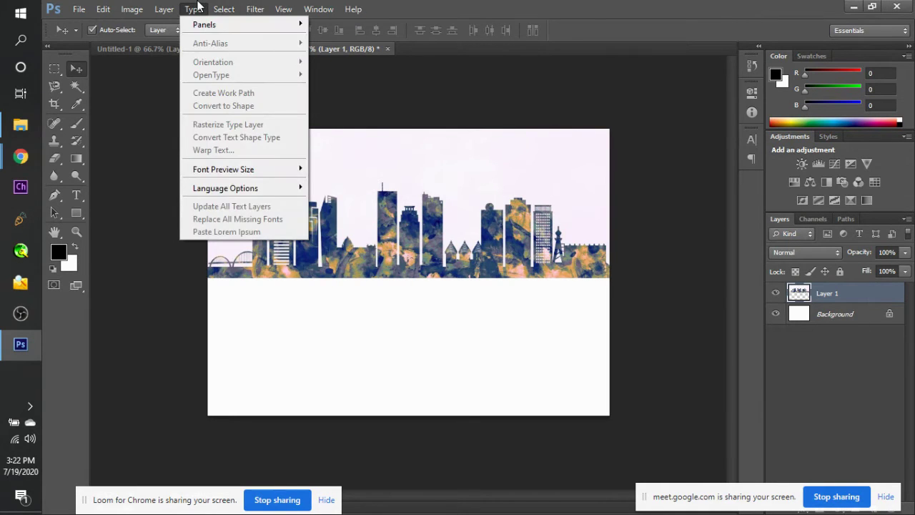
{"action": "mouse_move", "coordinate": [223, 7]}
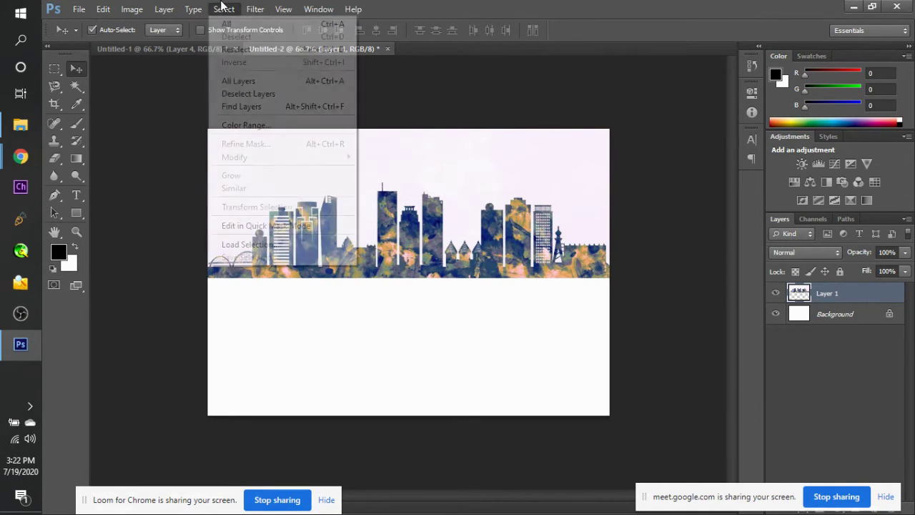
{"action": "left_click", "coordinate": [273, 125]}
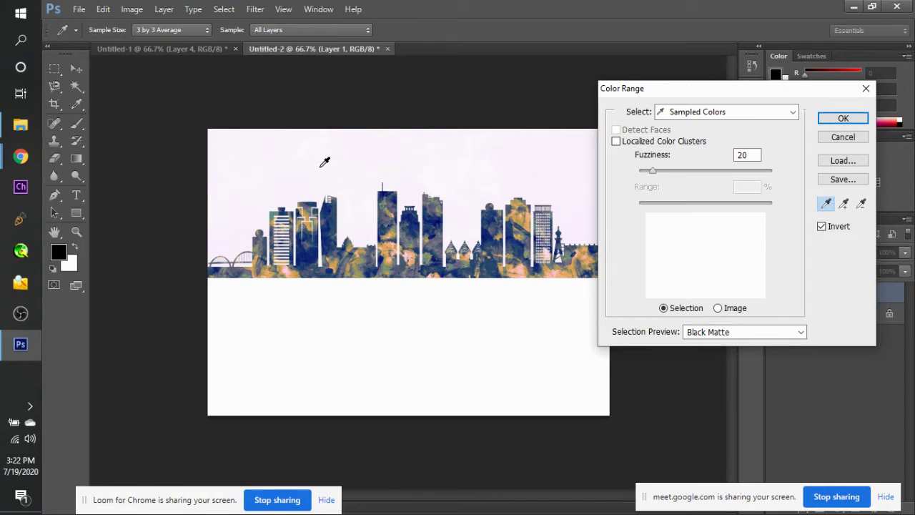
{"action": "left_click", "coordinate": [324, 162]}
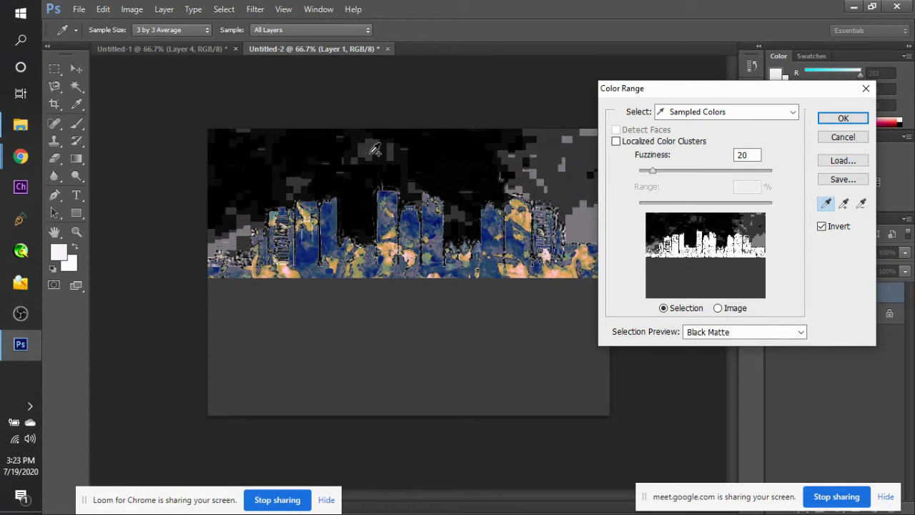
{"action": "left_click", "coordinate": [372, 153]}
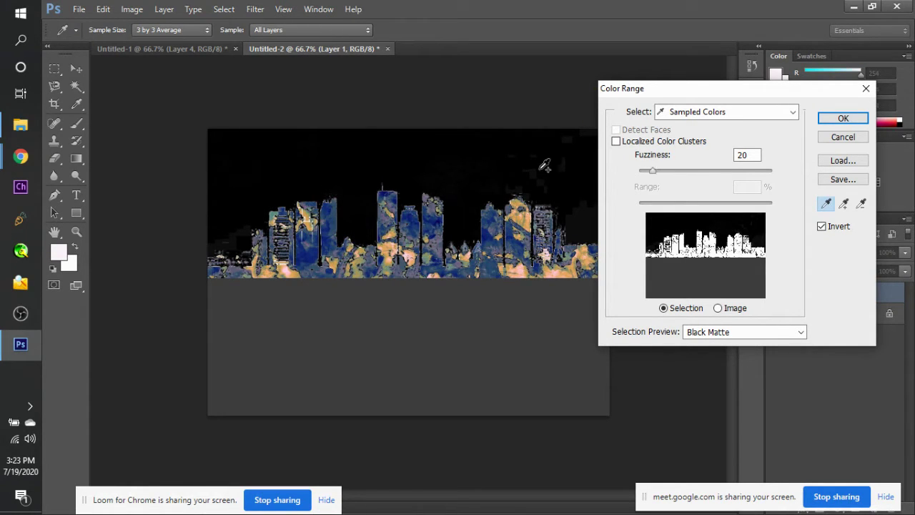
{"action": "left_click_drag", "start_coordinate": [655, 172], "coordinate": [621, 174]}
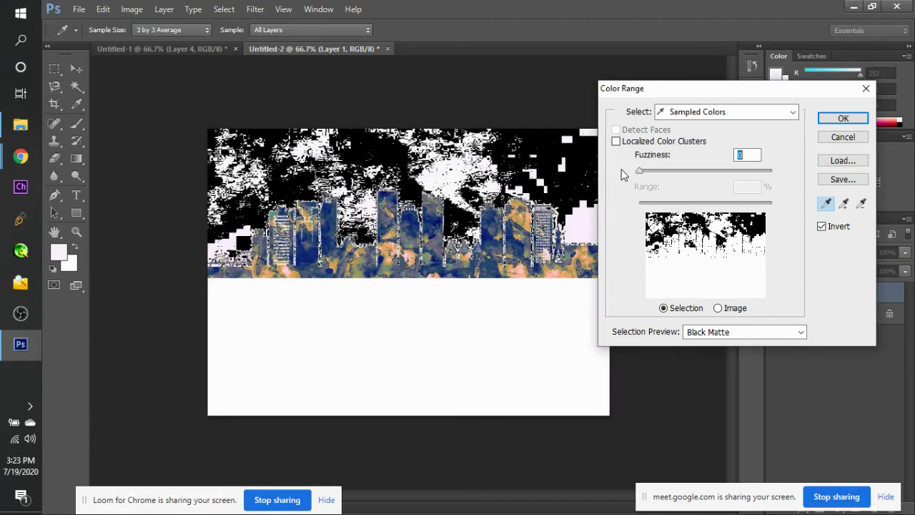
{"action": "left_click", "coordinate": [561, 168]}
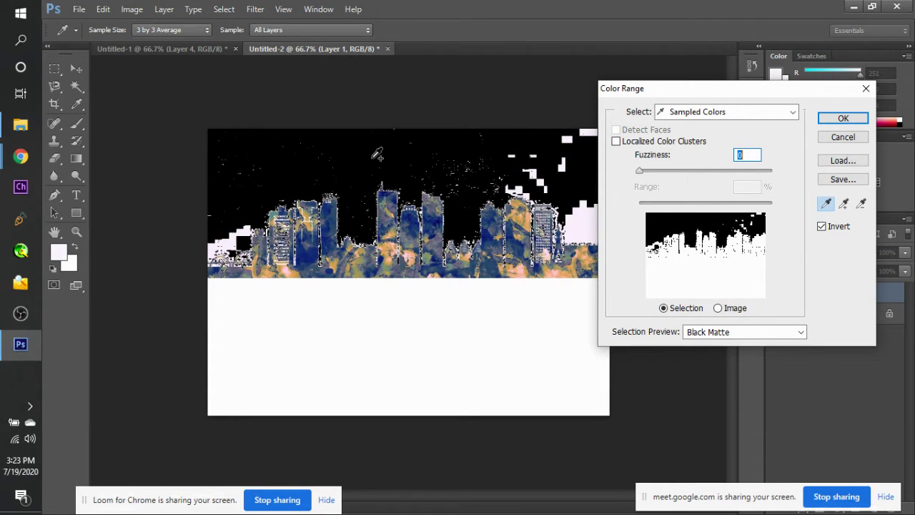
{"action": "left_click", "coordinate": [234, 243]}
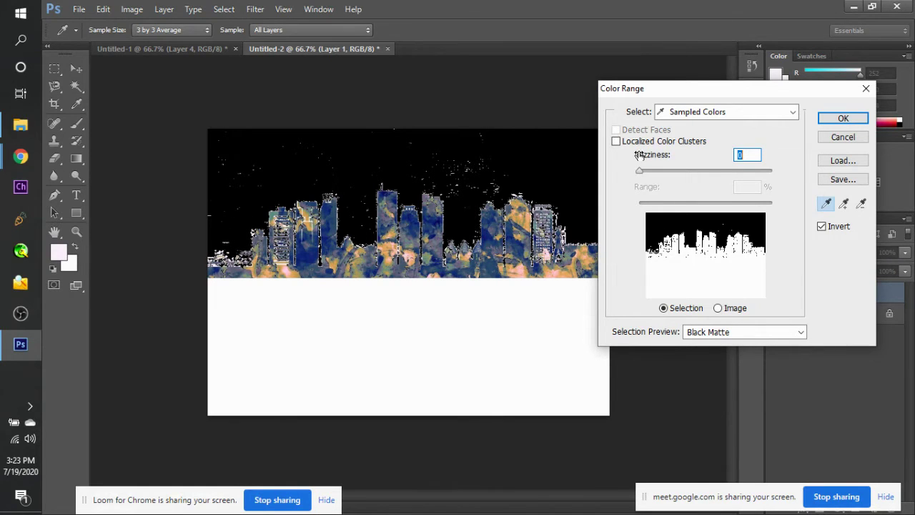
Set the Color Range fuzziness to 25 and apply it to select the skyline buildings.
{"action": "mouse_move", "coordinate": [643, 172]}
{"action": "left_mouse_down"}
{"action": "mouse_move", "coordinate": [672, 172]}
{"action": "mouse_move", "coordinate": [657, 174]}
{"action": "left_mouse_up"}
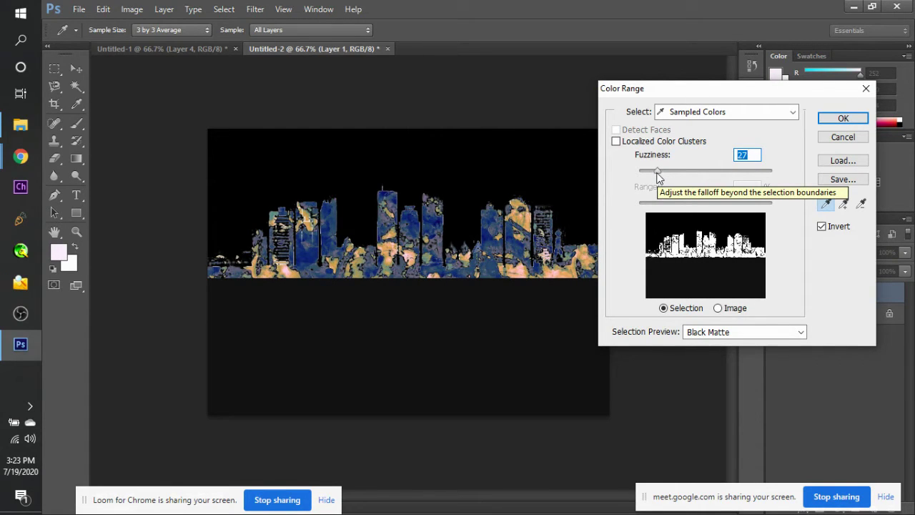
{"action": "mouse_move", "coordinate": [658, 177]}
{"action": "left_mouse_down"}
{"action": "mouse_move", "coordinate": [647, 171]}
{"action": "mouse_move", "coordinate": [658, 177]}
{"action": "left_mouse_up"}
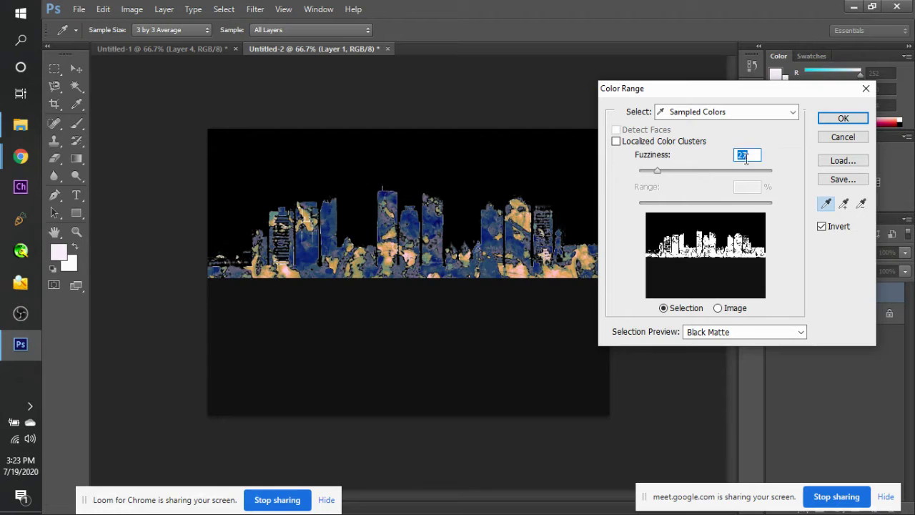
{"action": "type", "text": "25"}
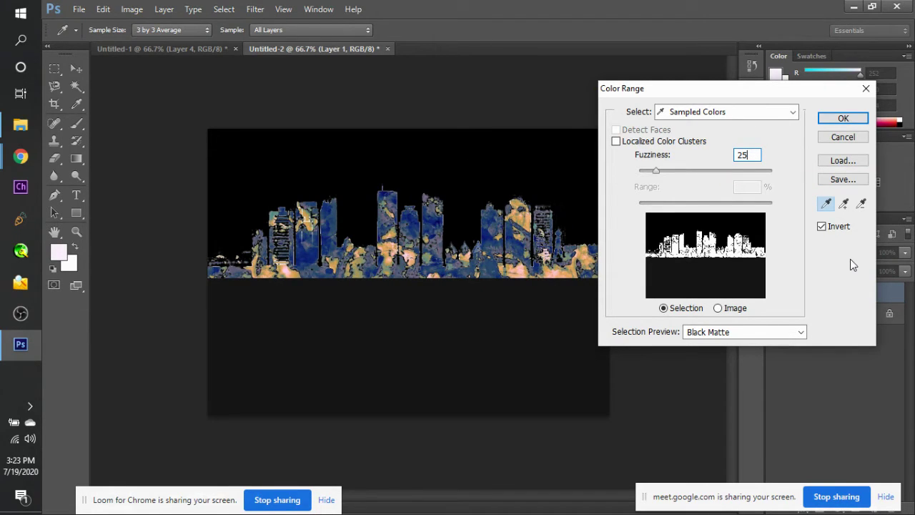
{"action": "left_click", "coordinate": [843, 119]}
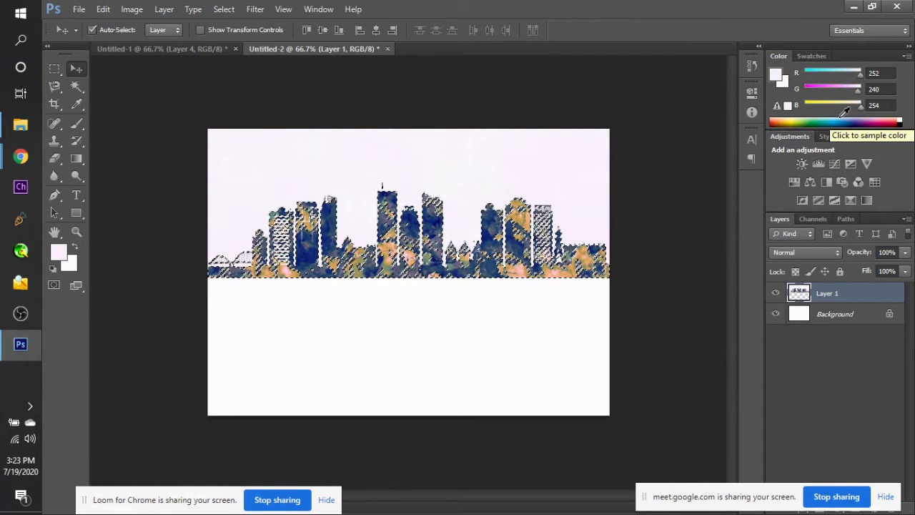
Add a layer mask to Layer 1 from the skyline selection and check it by toggling the layer's visibility.
{"action": "left_click_drag", "start_coordinate": [762, 507], "coordinate": [539, 497]}
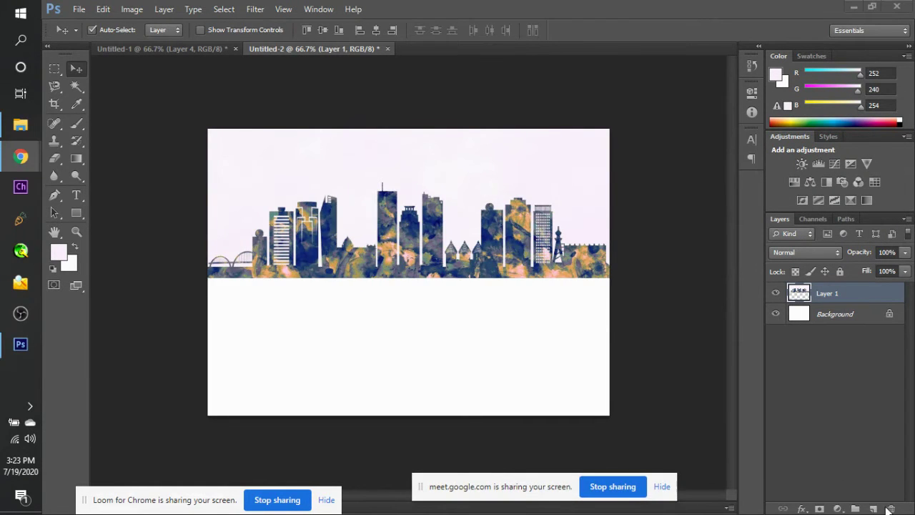
{"action": "left_click", "coordinate": [819, 508]}
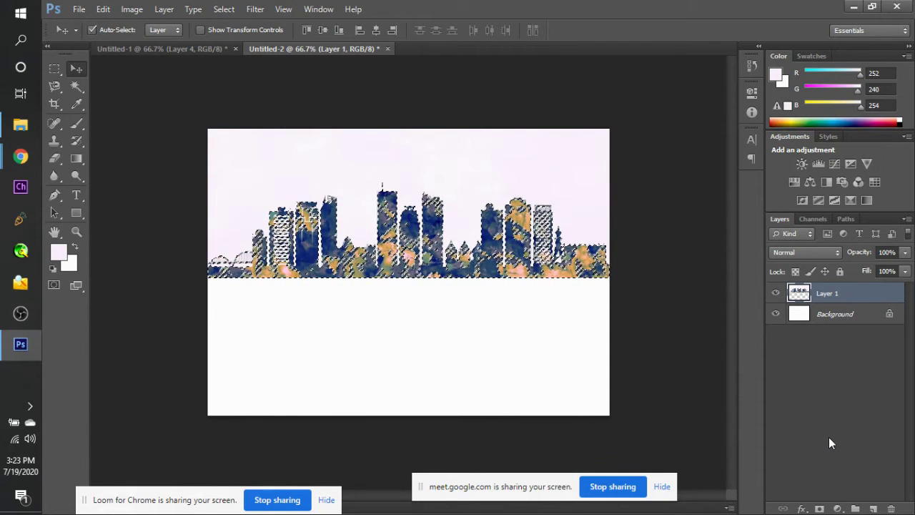
{"action": "left_click", "coordinate": [820, 508]}
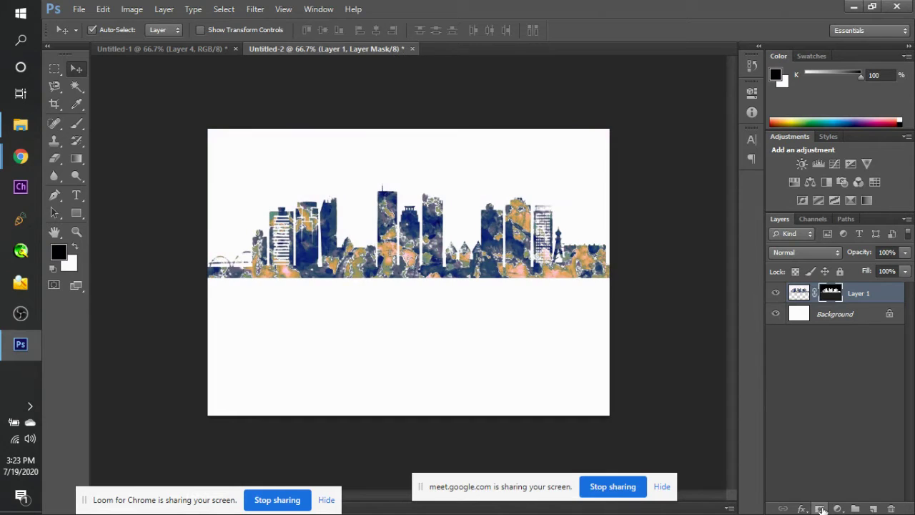
{"action": "left_click", "coordinate": [776, 293]}
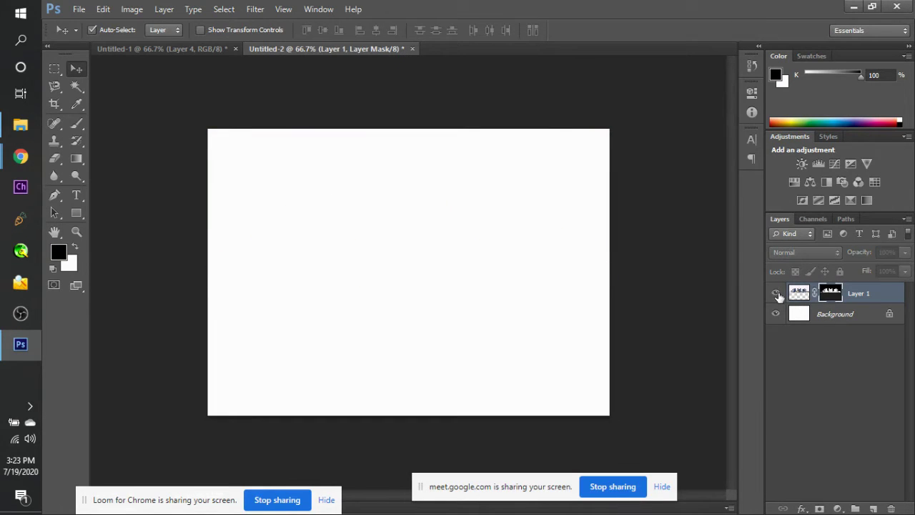
{"action": "left_click", "coordinate": [776, 293]}
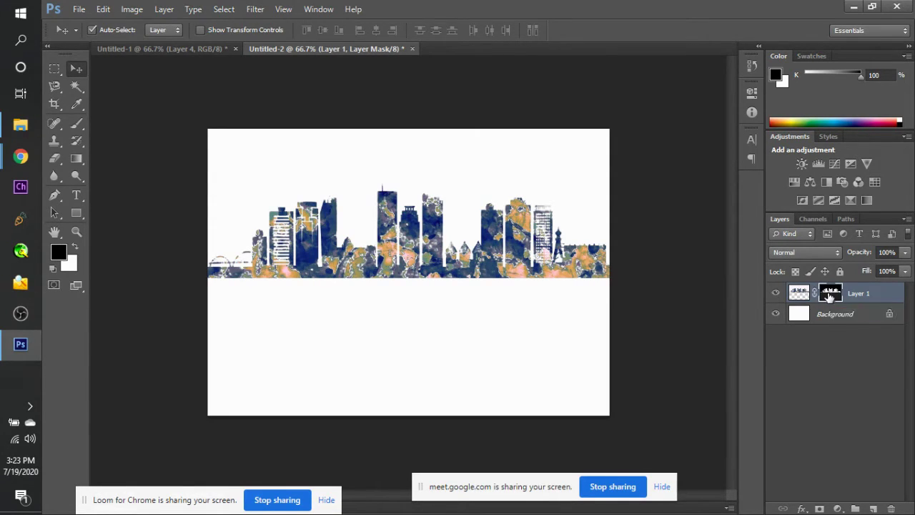
Display Layer 1's mask and paint white with a 25 px brush over the black gaps in the left-hand buildings.
{"action": "left_click", "coordinate": [829, 295], "text": "alt"}
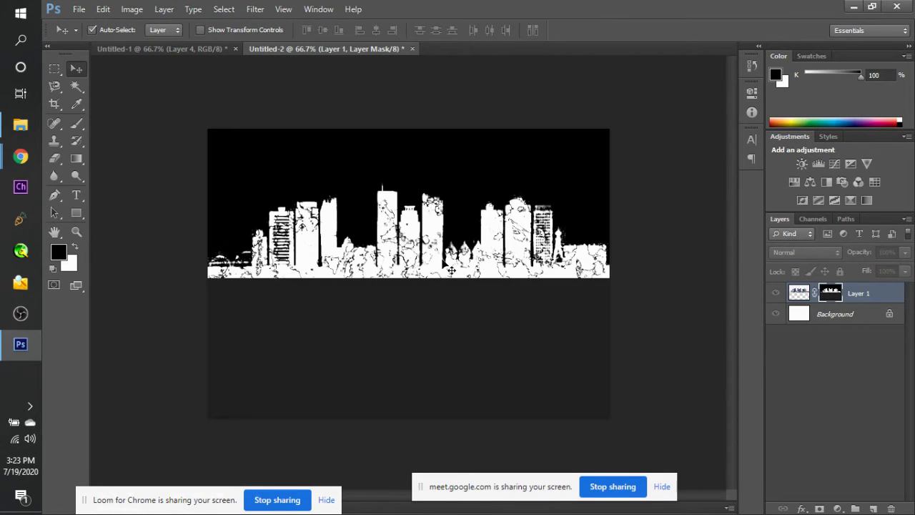
{"action": "key", "text": "ctrl+plus"}
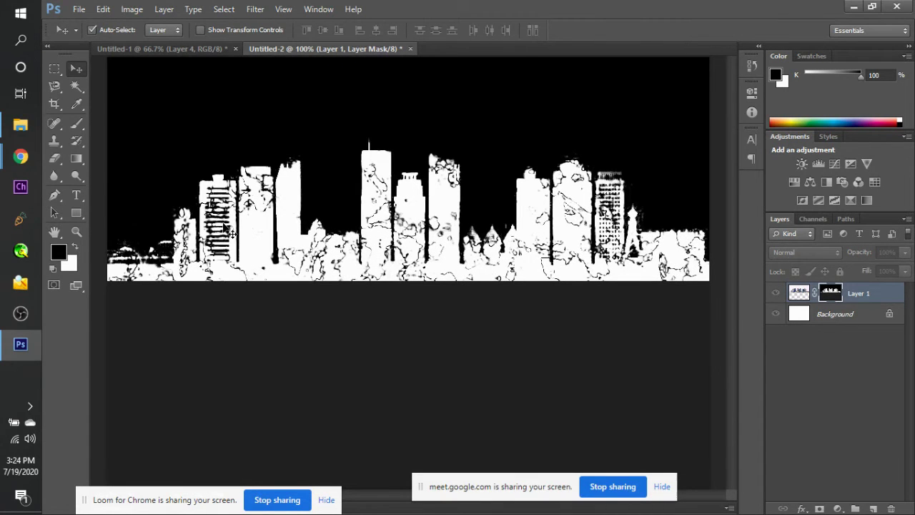
{"action": "key", "text": "b"}
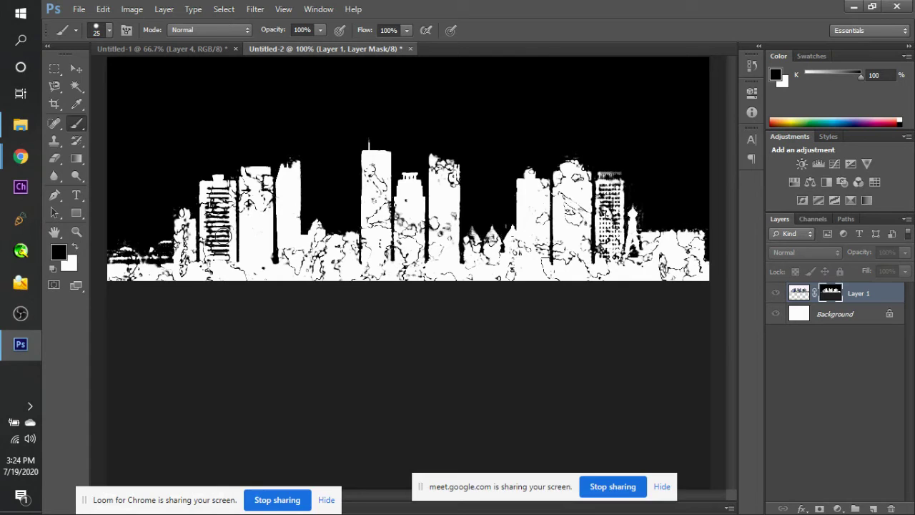
{"action": "key", "text": "x"}
{"action": "mouse_move", "coordinate": [223, 236]}
{"action": "left_mouse_down"}
{"action": "mouse_move", "coordinate": [222, 202]}
{"action": "mouse_move", "coordinate": [212, 192]}
{"action": "mouse_move", "coordinate": [212, 251]}
{"action": "mouse_move", "coordinate": [228, 230]}
{"action": "mouse_move", "coordinate": [227, 189]}
{"action": "mouse_move", "coordinate": [249, 193]}
{"action": "mouse_move", "coordinate": [248, 211]}
{"action": "mouse_move", "coordinate": [258, 184]}
{"action": "mouse_move", "coordinate": [249, 177]}
{"action": "mouse_move", "coordinate": [261, 180]}
{"action": "mouse_move", "coordinate": [259, 215]}
{"action": "mouse_move", "coordinate": [246, 203]}
{"action": "mouse_move", "coordinate": [247, 191]}
{"action": "mouse_move", "coordinate": [243, 281]}
{"action": "mouse_move", "coordinate": [247, 273]}
{"action": "mouse_move", "coordinate": [116, 276]}
{"action": "mouse_move", "coordinate": [128, 258]}
{"action": "mouse_move", "coordinate": [147, 263]}
{"action": "mouse_move", "coordinate": [173, 248]}
{"action": "mouse_move", "coordinate": [173, 260]}
{"action": "mouse_move", "coordinate": [185, 222]}
{"action": "mouse_move", "coordinate": [187, 264]}
{"action": "mouse_move", "coordinate": [188, 251]}
{"action": "mouse_move", "coordinate": [212, 270]}
{"action": "mouse_move", "coordinate": [222, 249]}
{"action": "mouse_move", "coordinate": [227, 265]}
{"action": "mouse_move", "coordinate": [271, 254]}
{"action": "mouse_move", "coordinate": [261, 267]}
{"action": "mouse_move", "coordinate": [297, 266]}
{"action": "mouse_move", "coordinate": [288, 242]}
{"action": "mouse_move", "coordinate": [307, 251]}
{"action": "mouse_move", "coordinate": [316, 240]}
{"action": "mouse_move", "coordinate": [341, 257]}
{"action": "mouse_move", "coordinate": [300, 262]}
{"action": "mouse_move", "coordinate": [333, 264]}
{"action": "mouse_move", "coordinate": [304, 268]}
{"action": "mouse_move", "coordinate": [337, 265]}
{"action": "mouse_move", "coordinate": [295, 267]}
{"action": "mouse_move", "coordinate": [387, 255]}
{"action": "mouse_move", "coordinate": [362, 210]}
{"action": "left_mouse_up"}
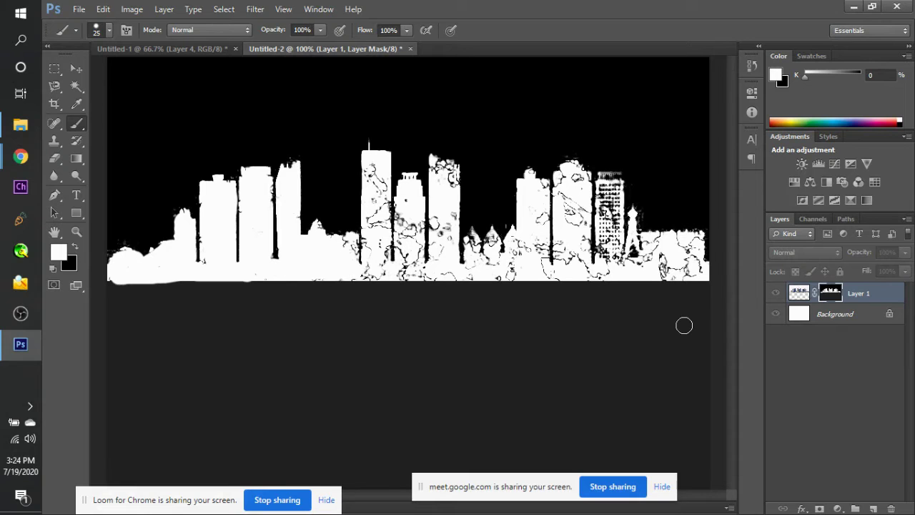
{"action": "key", "text": "c"}
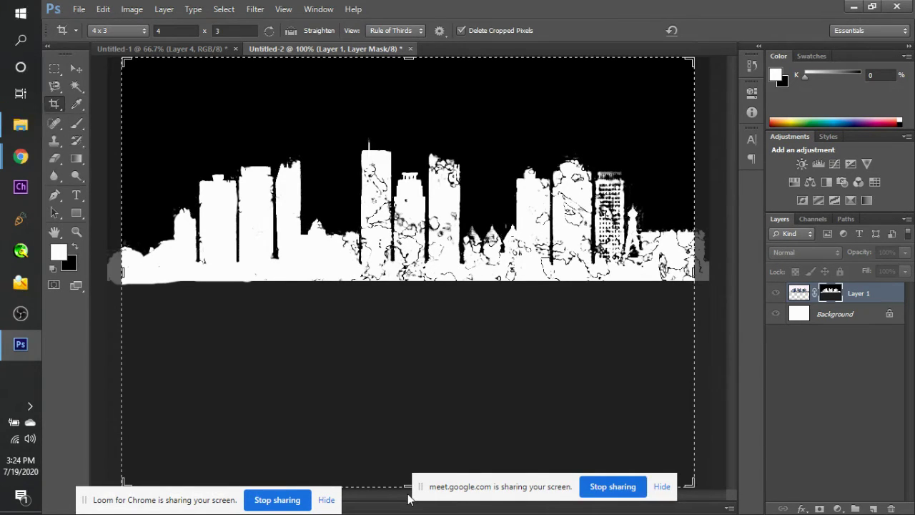
{"action": "left_click_drag", "start_coordinate": [406, 486], "coordinate": [399, 425]}
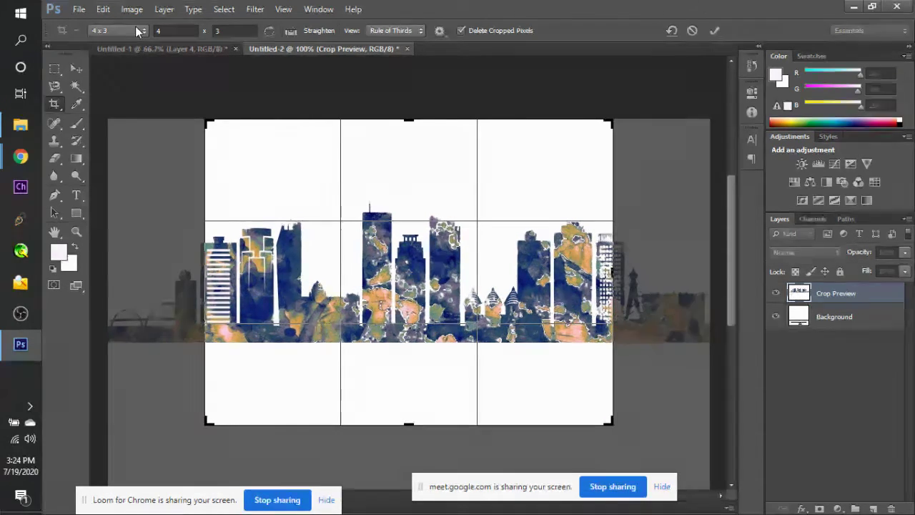
{"action": "left_click", "coordinate": [118, 30]}
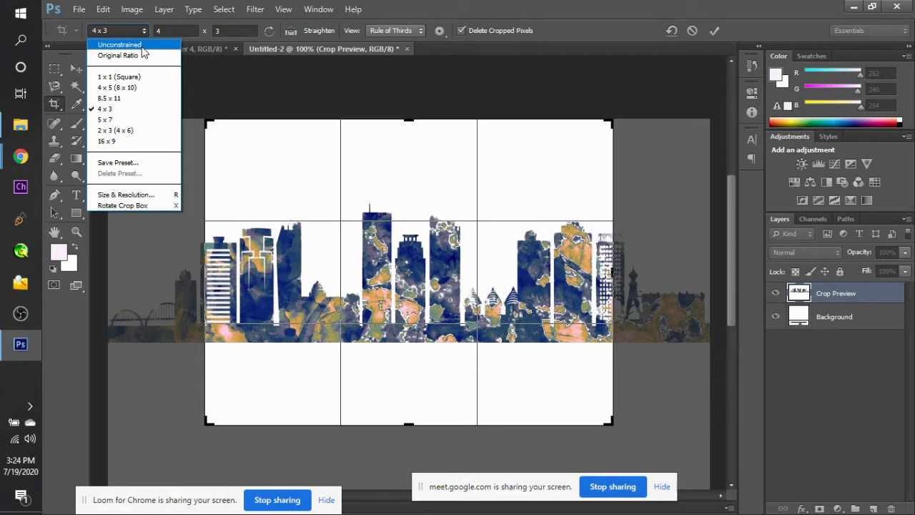
{"action": "left_click", "coordinate": [142, 46]}
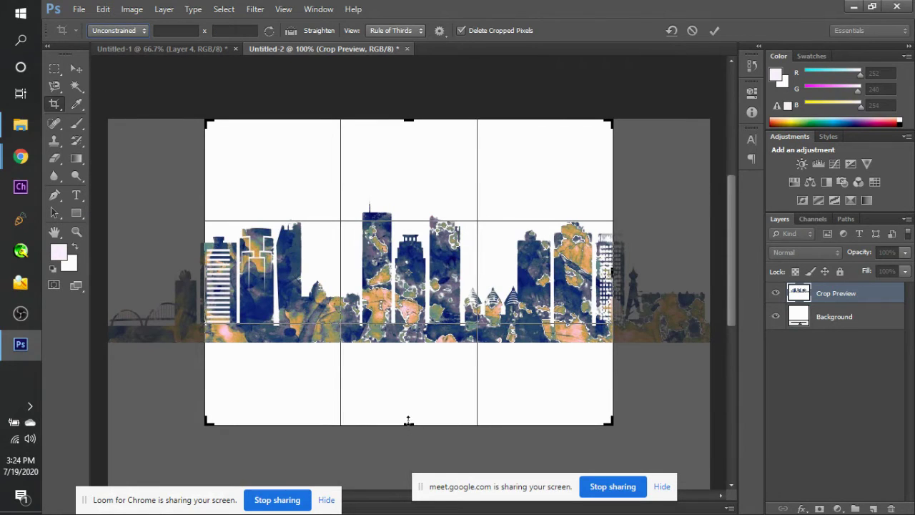
{"action": "key", "text": "ctrl+z"}
{"action": "left_click", "coordinate": [78, 68]}
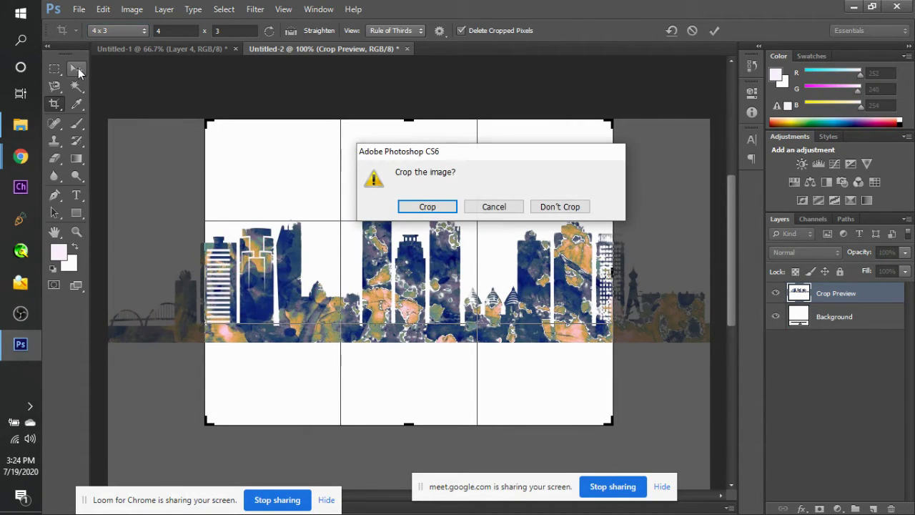
{"action": "key", "text": "Tab"}
{"action": "key", "text": "Tab"}
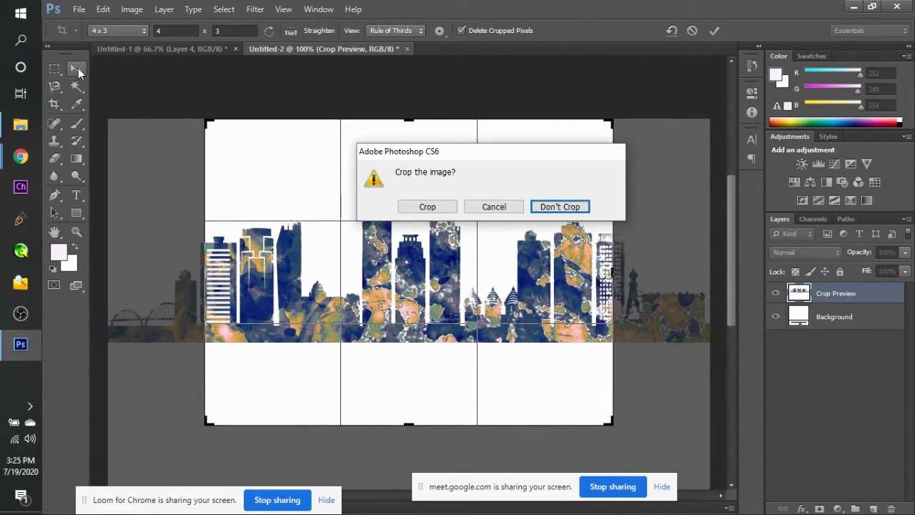
{"action": "key", "text": "Return"}
Crop the image with an unconstrained ratio to the skyline, removing the empty area below it, the bridge at the left and the right edge.
{"action": "key", "text": "ctrl+minus"}
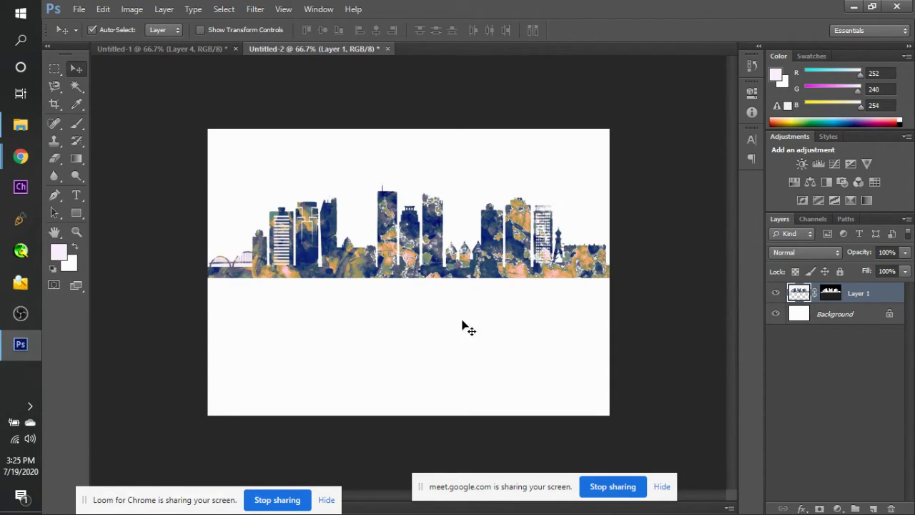
{"action": "key", "text": "c"}
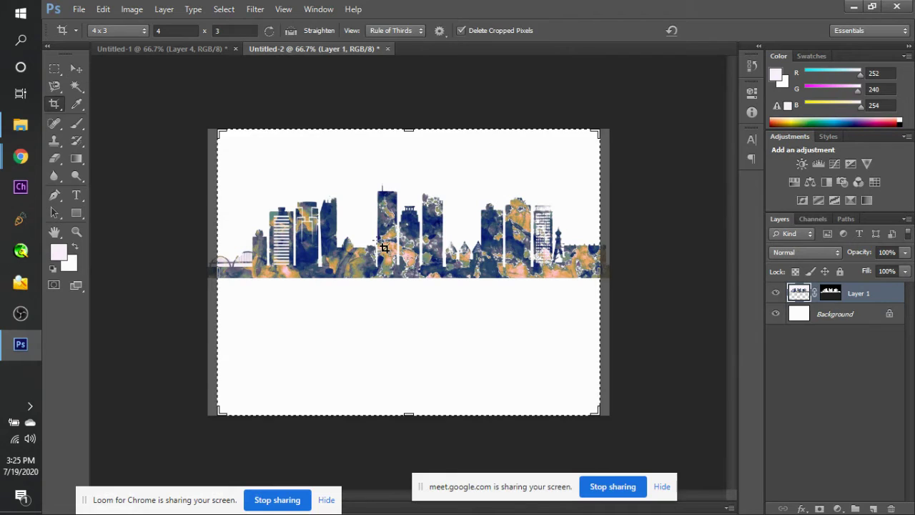
{"action": "left_click", "coordinate": [118, 31]}
{"action": "left_click", "coordinate": [123, 44]}
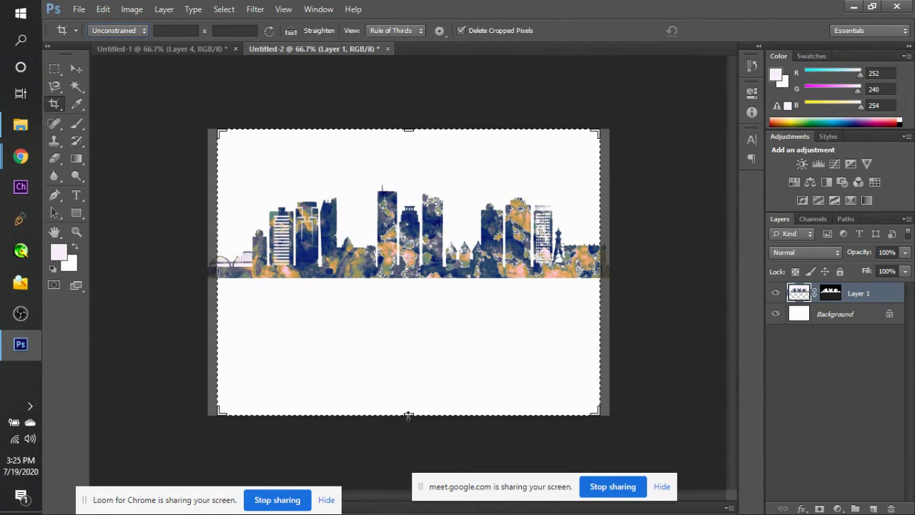
{"action": "left_click_drag", "start_coordinate": [408, 415], "coordinate": [407, 346]}
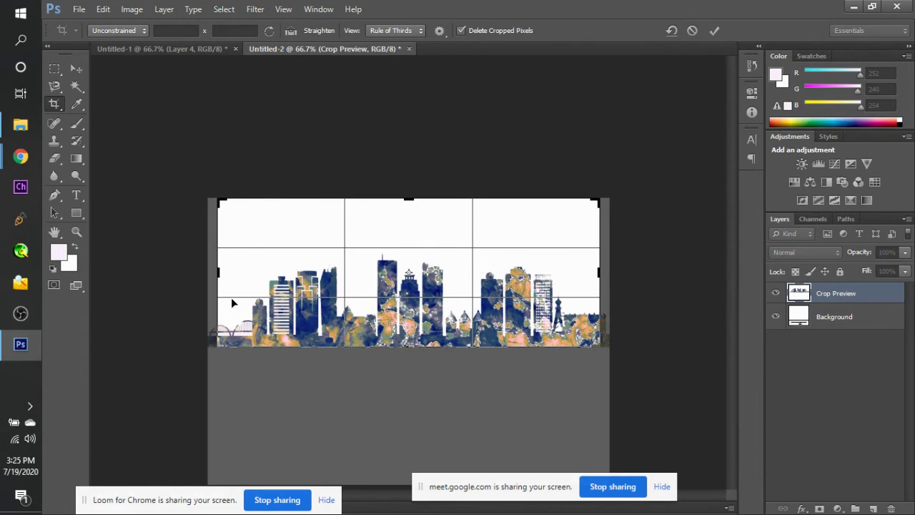
{"action": "left_click_drag", "start_coordinate": [219, 271], "coordinate": [237, 276]}
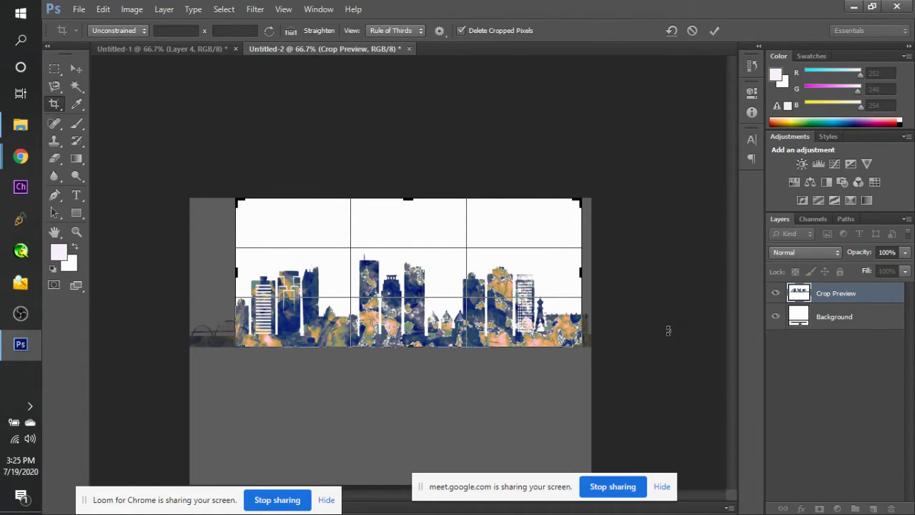
{"action": "left_click_drag", "start_coordinate": [579, 272], "coordinate": [583, 273]}
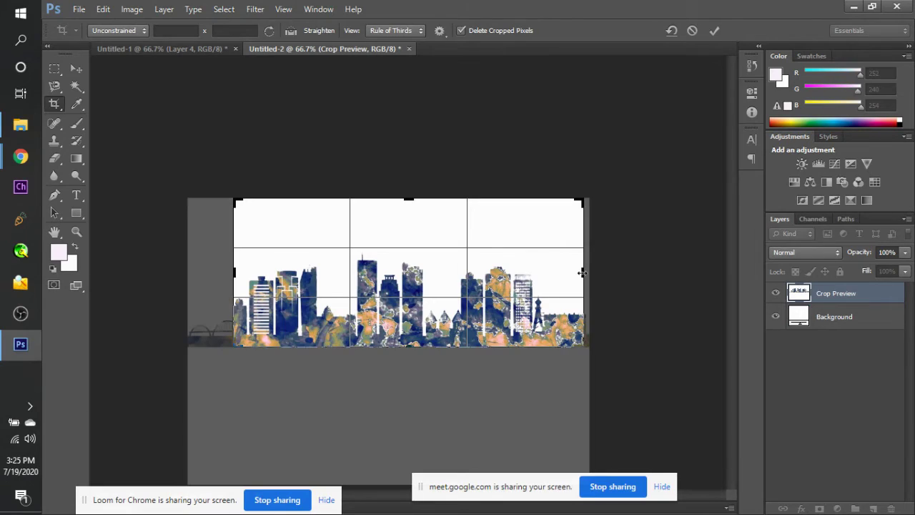
{"action": "key", "text": "Return"}
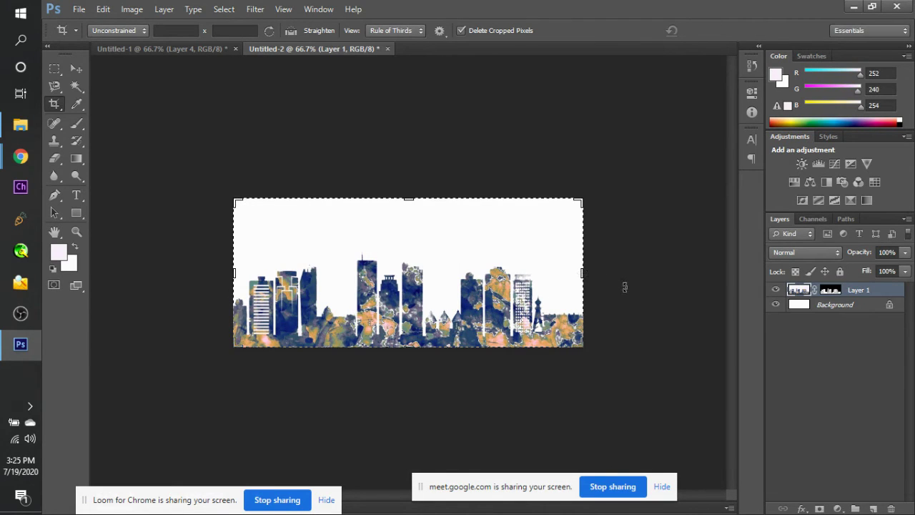
{"action": "left_click", "coordinate": [624, 287]}
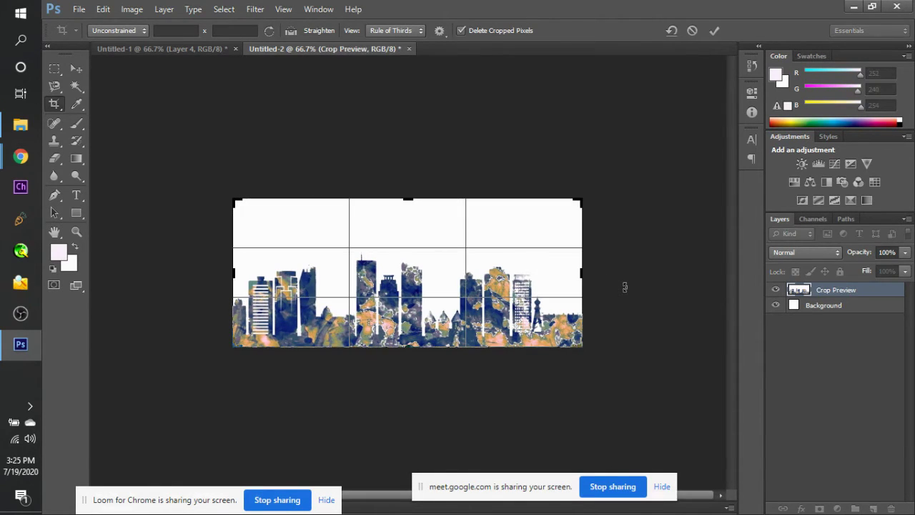
{"action": "left_click", "coordinate": [67, 65]}
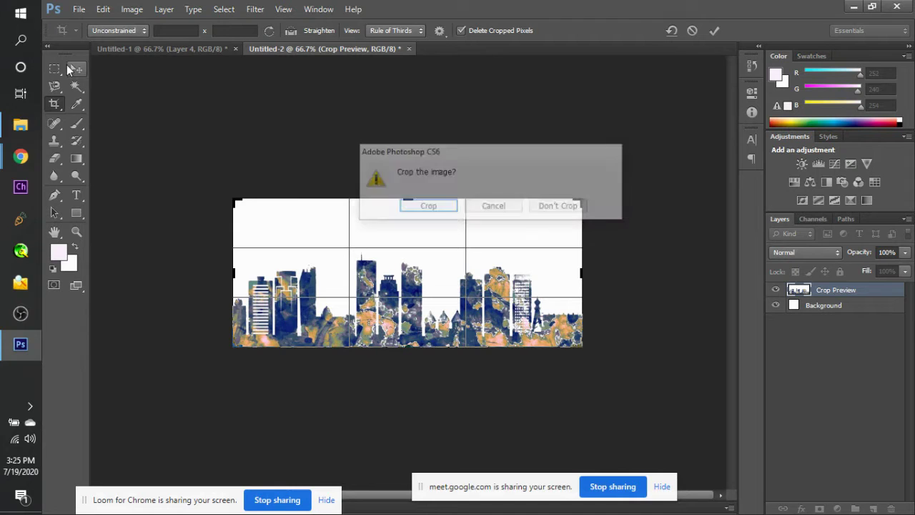
{"action": "key", "text": "Return"}
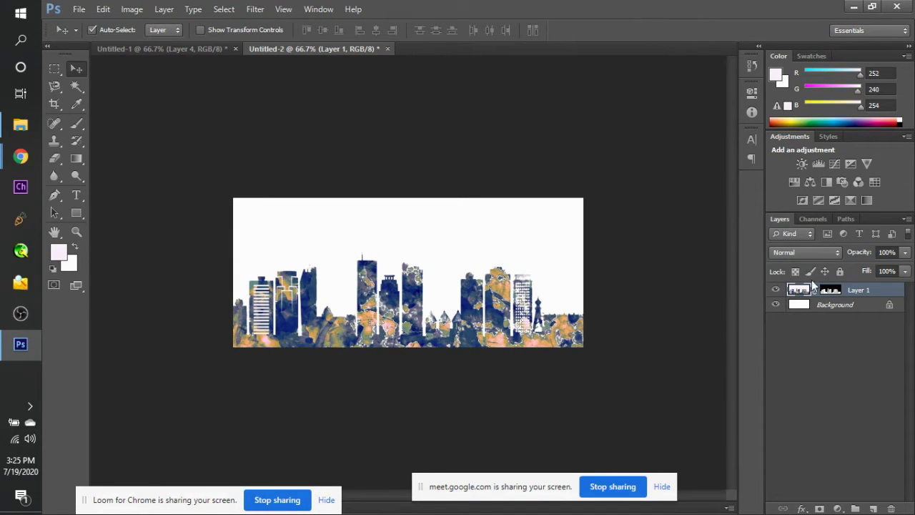
Display Layer 1's mask and paint white with the 25 px brush over the gaps in the tall spired tower and the ground strip.
{"action": "left_click", "coordinate": [829, 291], "text": "alt"}
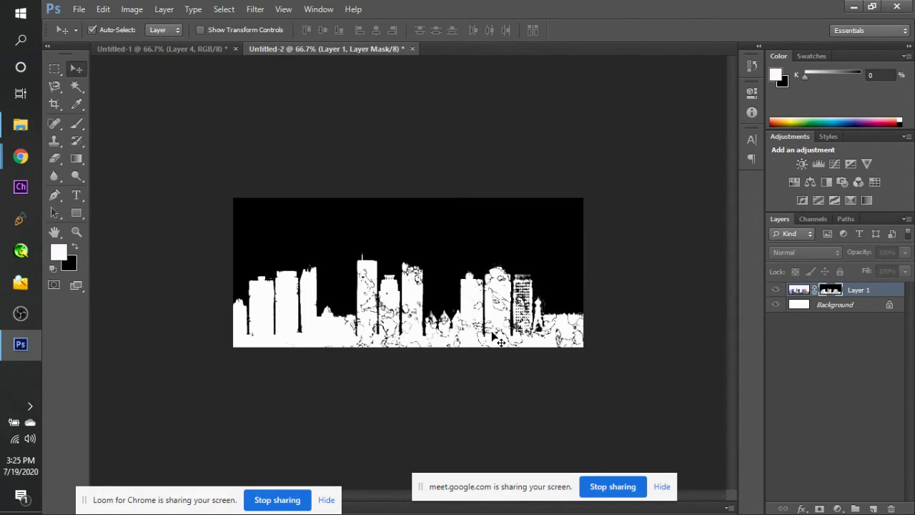
{"action": "key", "text": "b"}
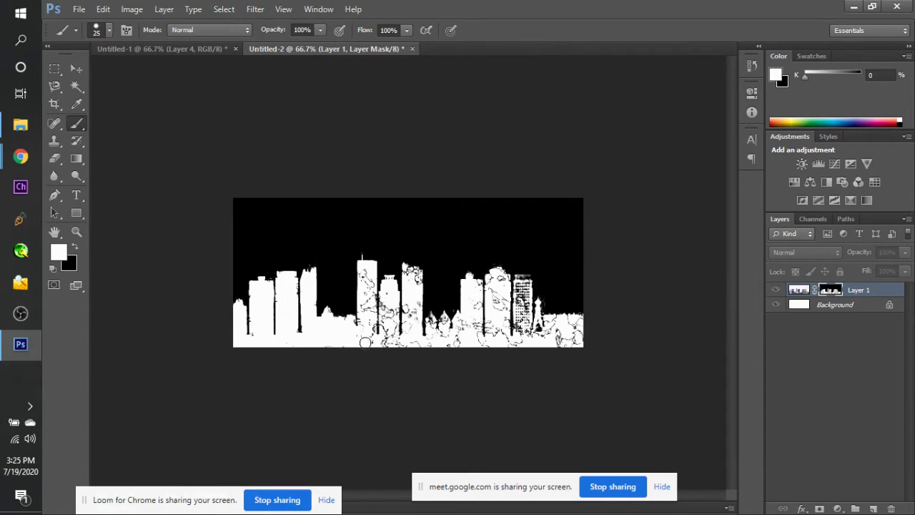
{"action": "left_click_drag", "start_coordinate": [365, 342], "coordinate": [363, 276]}
{"action": "key", "text": "ctrl+z"}
{"action": "key", "text": "ctrl+plus"}
{"action": "key", "text": "ctrl+plus"}
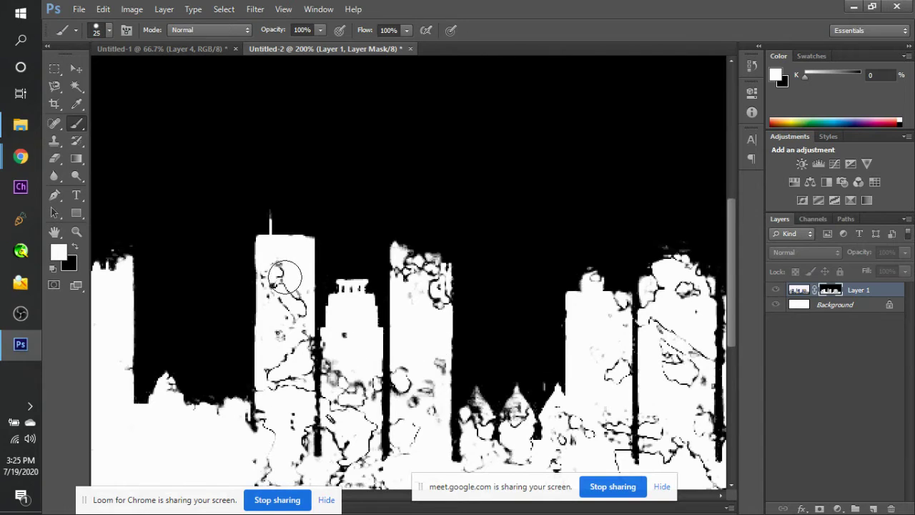
{"action": "mouse_move", "coordinate": [280, 267]}
{"action": "left_mouse_down"}
{"action": "mouse_move", "coordinate": [281, 325]}
{"action": "mouse_move", "coordinate": [290, 299]}
{"action": "mouse_move", "coordinate": [271, 458]}
{"action": "mouse_move", "coordinate": [267, 417]}
{"action": "mouse_move", "coordinate": [288, 429]}
{"action": "mouse_move", "coordinate": [188, 417]}
{"action": "mouse_move", "coordinate": [164, 426]}
{"action": "mouse_move", "coordinate": [392, 417]}
{"action": "left_mouse_up"}
{"action": "scroll", "coordinate": [271, 458], "scroll_direction": "down", "scroll_amount": 2}
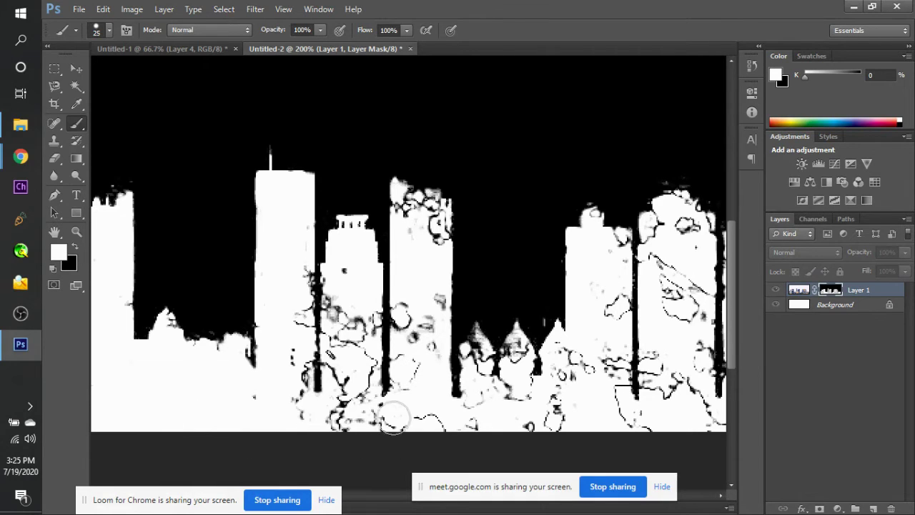
{"action": "mouse_move", "coordinate": [296, 256]}
{"action": "left_mouse_down"}
{"action": "mouse_move", "coordinate": [293, 410]}
{"action": "mouse_move", "coordinate": [331, 421]}
{"action": "mouse_move", "coordinate": [535, 426]}
{"action": "mouse_move", "coordinate": [676, 407]}
{"action": "mouse_move", "coordinate": [628, 429]}
{"action": "left_mouse_up"}
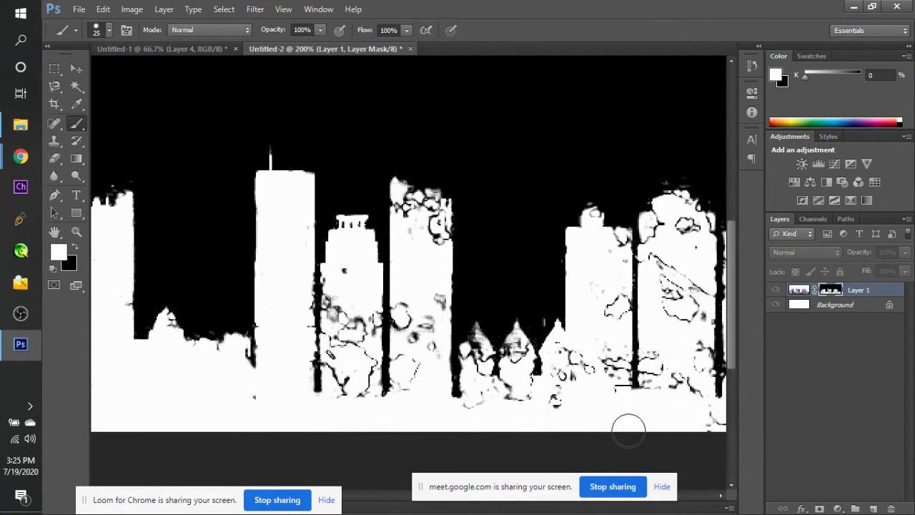
Paint the remaining black gaps in the middle and right-hand towers, the small domes and the ground beside the minaret white.
{"action": "scroll", "coordinate": [714, 426], "scroll_direction": "right", "scroll_amount": 4}
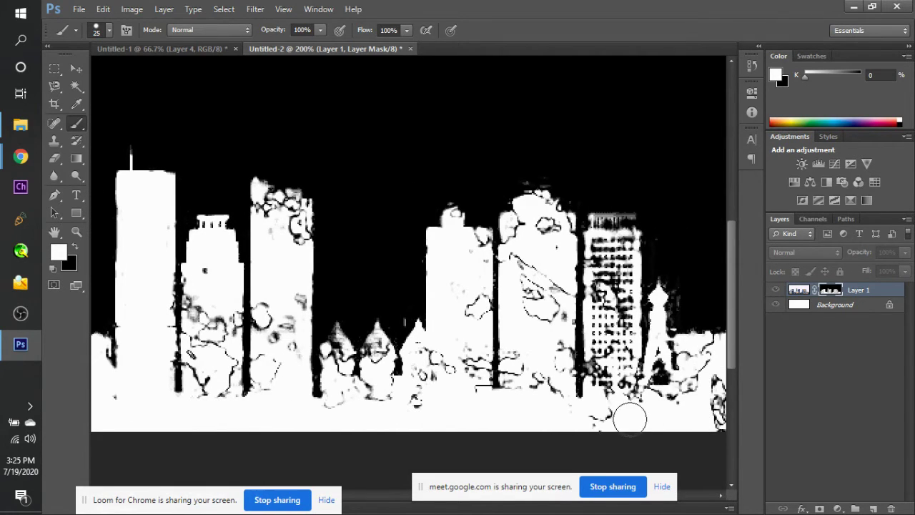
{"action": "mouse_move", "coordinate": [205, 292]}
{"action": "left_mouse_down"}
{"action": "mouse_move", "coordinate": [198, 389]}
{"action": "mouse_move", "coordinate": [221, 313]}
{"action": "mouse_move", "coordinate": [231, 405]}
{"action": "mouse_move", "coordinate": [248, 400]}
{"action": "mouse_move", "coordinate": [269, 368]}
{"action": "mouse_move", "coordinate": [281, 225]}
{"action": "mouse_move", "coordinate": [268, 208]}
{"action": "mouse_move", "coordinate": [287, 206]}
{"action": "mouse_move", "coordinate": [286, 322]}
{"action": "mouse_move", "coordinate": [298, 267]}
{"action": "mouse_move", "coordinate": [288, 345]}
{"action": "mouse_move", "coordinate": [334, 424]}
{"action": "mouse_move", "coordinate": [339, 357]}
{"action": "mouse_move", "coordinate": [375, 368]}
{"action": "mouse_move", "coordinate": [375, 358]}
{"action": "mouse_move", "coordinate": [377, 386]}
{"action": "mouse_move", "coordinate": [398, 391]}
{"action": "mouse_move", "coordinate": [430, 358]}
{"action": "mouse_move", "coordinate": [436, 375]}
{"action": "mouse_move", "coordinate": [466, 297]}
{"action": "mouse_move", "coordinate": [466, 410]}
{"action": "mouse_move", "coordinate": [478, 241]}
{"action": "left_mouse_up"}
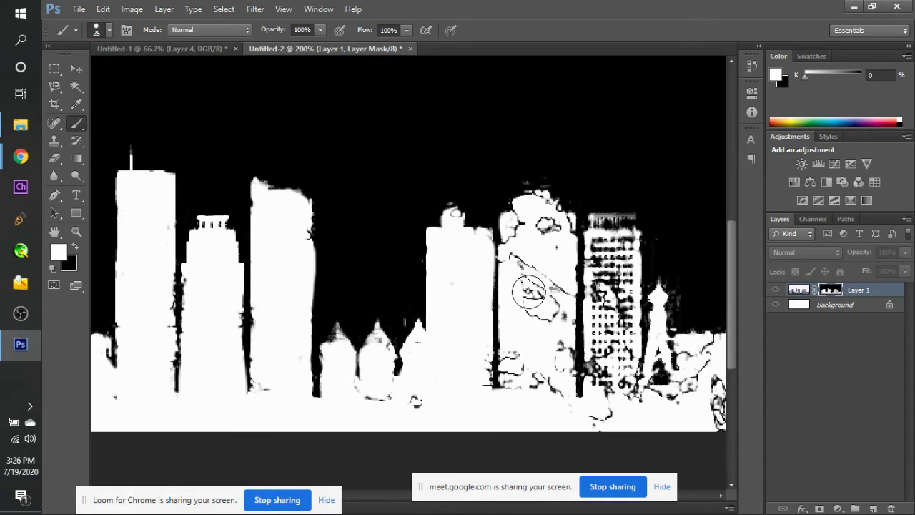
{"action": "mouse_move", "coordinate": [529, 291]}
{"action": "left_mouse_down"}
{"action": "mouse_move", "coordinate": [525, 404]}
{"action": "mouse_move", "coordinate": [522, 331]}
{"action": "mouse_move", "coordinate": [548, 221]}
{"action": "mouse_move", "coordinate": [539, 323]}
{"action": "mouse_move", "coordinate": [526, 231]}
{"action": "mouse_move", "coordinate": [535, 241]}
{"action": "left_mouse_up"}
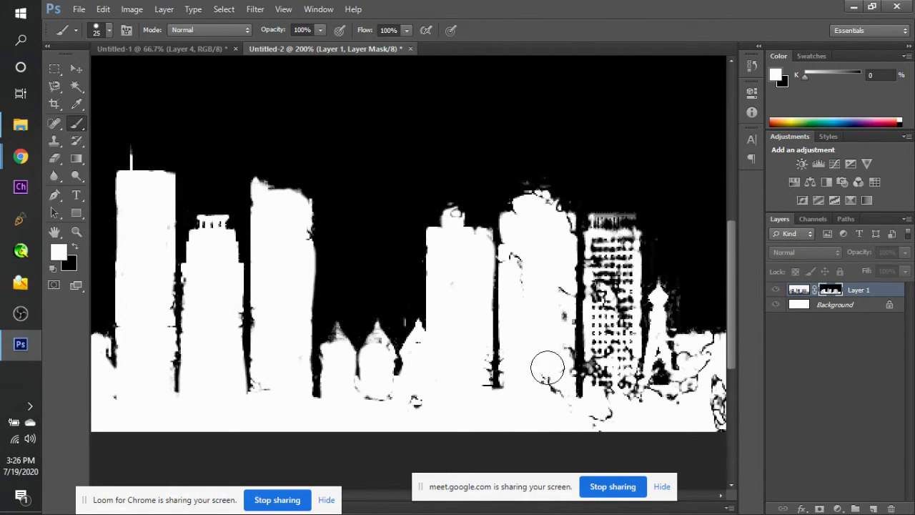
{"action": "mouse_move", "coordinate": [546, 368]}
{"action": "left_mouse_down"}
{"action": "mouse_move", "coordinate": [553, 307]}
{"action": "mouse_move", "coordinate": [603, 296]}
{"action": "mouse_move", "coordinate": [612, 340]}
{"action": "mouse_move", "coordinate": [607, 234]}
{"action": "mouse_move", "coordinate": [605, 274]}
{"action": "mouse_move", "coordinate": [608, 251]}
{"action": "mouse_move", "coordinate": [621, 259]}
{"action": "mouse_move", "coordinate": [609, 391]}
{"action": "mouse_move", "coordinate": [609, 336]}
{"action": "mouse_move", "coordinate": [626, 435]}
{"action": "mouse_move", "coordinate": [606, 354]}
{"action": "mouse_move", "coordinate": [607, 388]}
{"action": "left_mouse_up"}
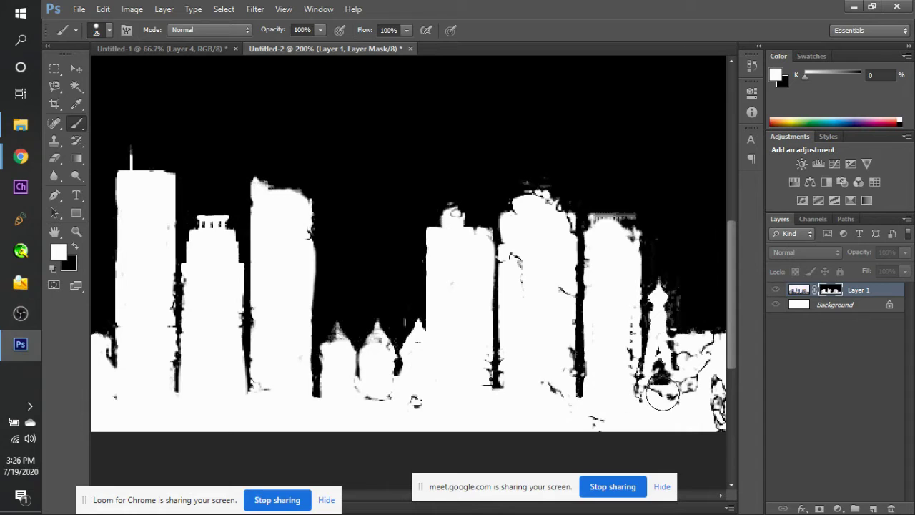
{"action": "mouse_move", "coordinate": [663, 395]}
{"action": "left_mouse_down"}
{"action": "mouse_move", "coordinate": [680, 388]}
{"action": "mouse_move", "coordinate": [713, 414]}
{"action": "mouse_move", "coordinate": [708, 401]}
{"action": "left_mouse_up"}
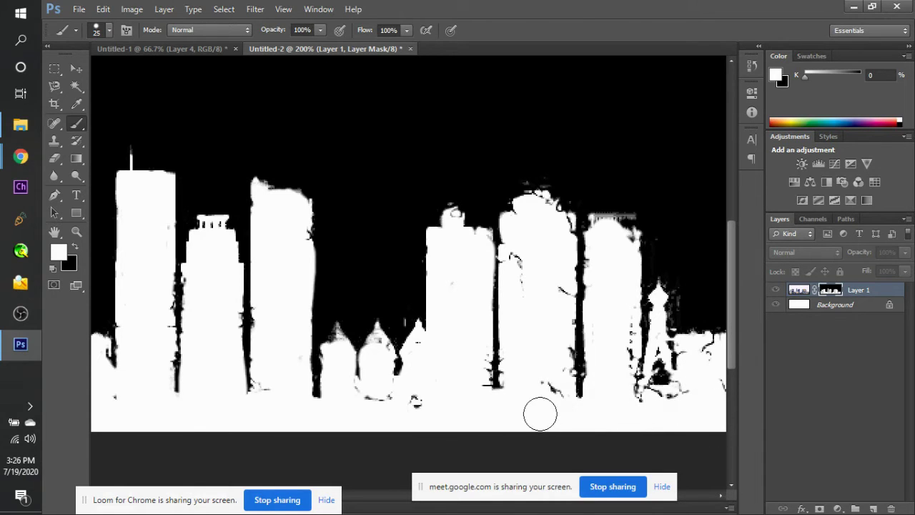
{"action": "scroll", "coordinate": [332, 401], "scroll_direction": "right", "scroll_amount": 5}
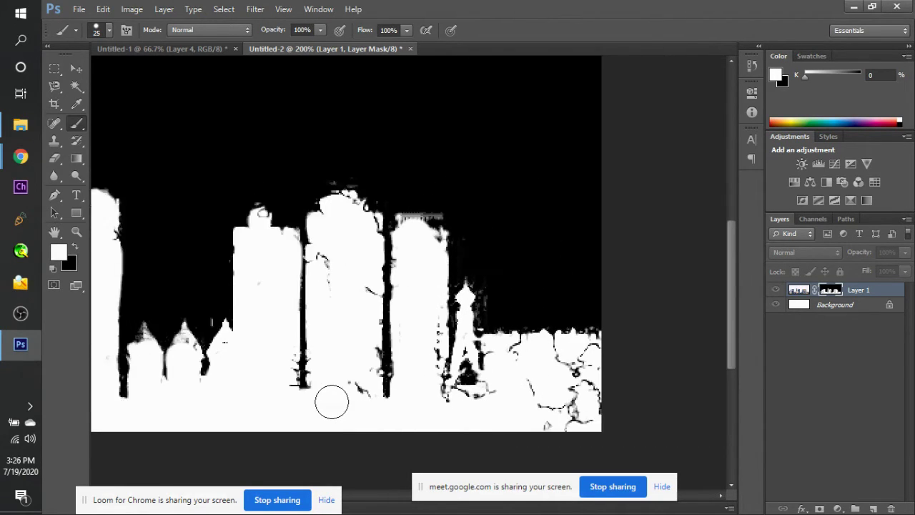
{"action": "scroll", "coordinate": [331, 401], "scroll_direction": "right", "scroll_amount": 3}
{"action": "mouse_move", "coordinate": [394, 388]}
{"action": "left_mouse_down"}
{"action": "mouse_move", "coordinate": [473, 380]}
{"action": "mouse_move", "coordinate": [431, 353]}
{"action": "mouse_move", "coordinate": [483, 432]}
{"action": "mouse_move", "coordinate": [474, 356]}
{"action": "mouse_move", "coordinate": [515, 366]}
{"action": "mouse_move", "coordinate": [509, 409]}
{"action": "mouse_move", "coordinate": [486, 426]}
{"action": "mouse_move", "coordinate": [438, 426]}
{"action": "mouse_move", "coordinate": [372, 405]}
{"action": "mouse_move", "coordinate": [443, 414]}
{"action": "left_mouse_up"}
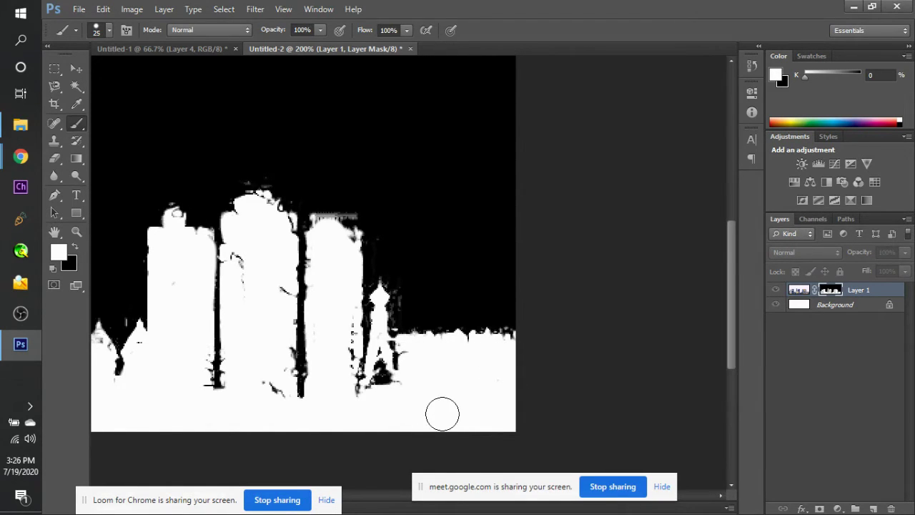
Select the white skyline shape in the mask with the Magic Wand and fill it with black on a new layer above Layer 1.
{"action": "key", "text": "ctrl+0"}
{"action": "key", "text": "ctrl+minus"}
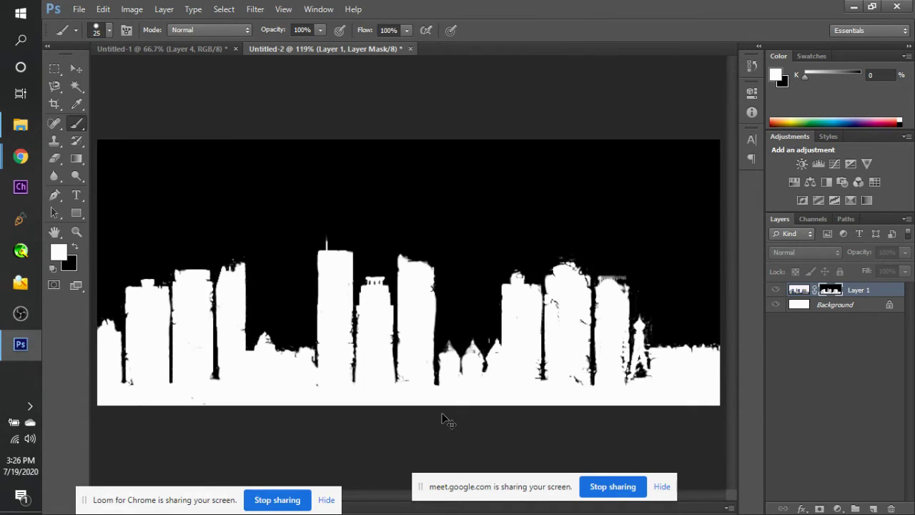
{"action": "key", "text": "ctrl+minus"}
{"action": "key", "text": "ctrl+plus"}
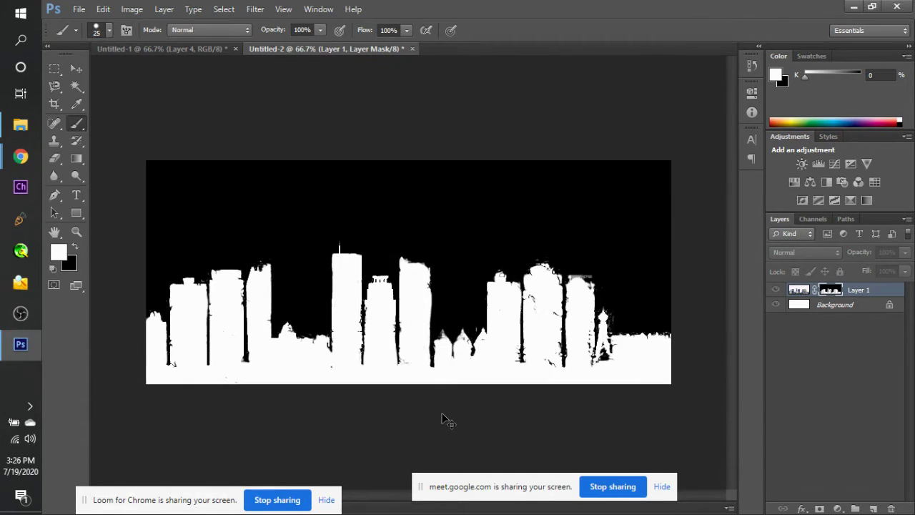
{"action": "key", "text": "ctrl+minus"}
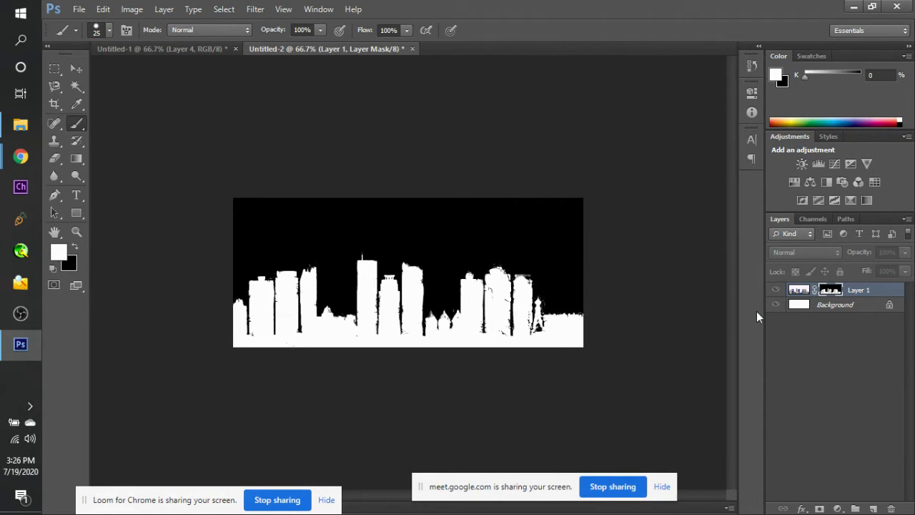
{"action": "key", "text": "w"}
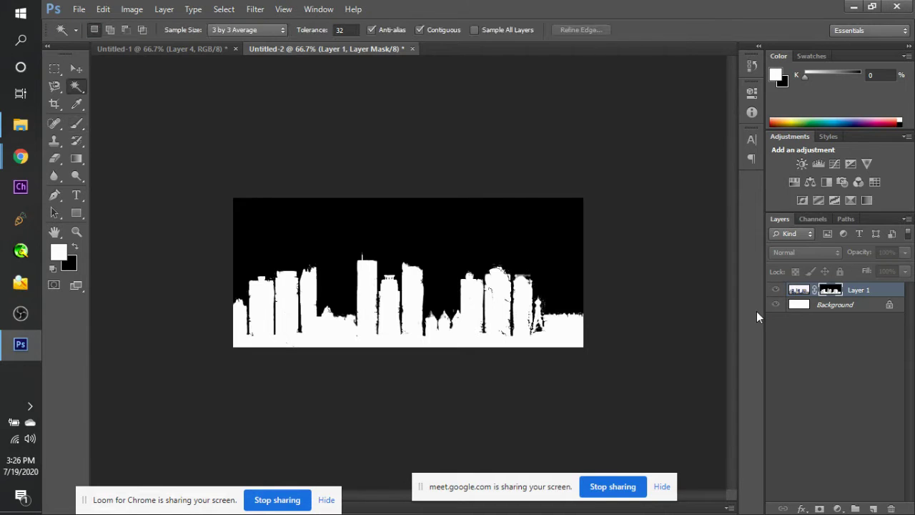
{"action": "left_click", "coordinate": [370, 339]}
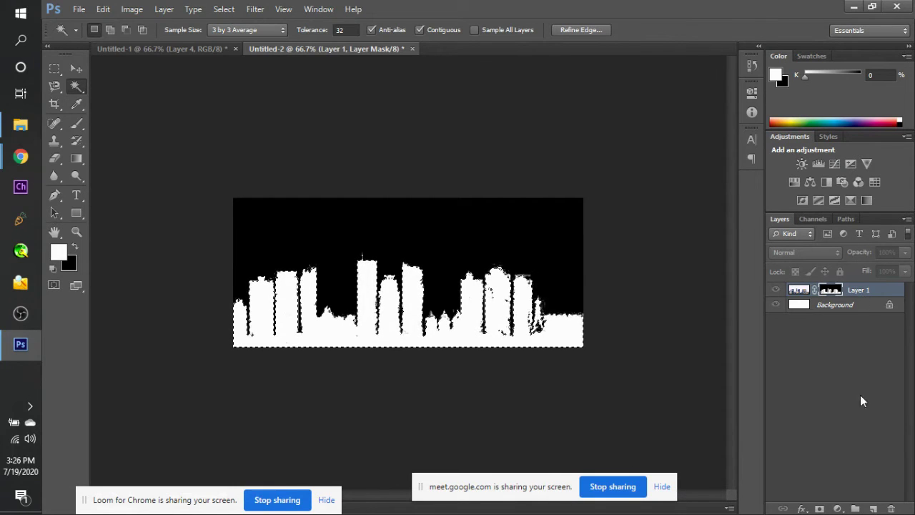
{"action": "left_click", "coordinate": [872, 508]}
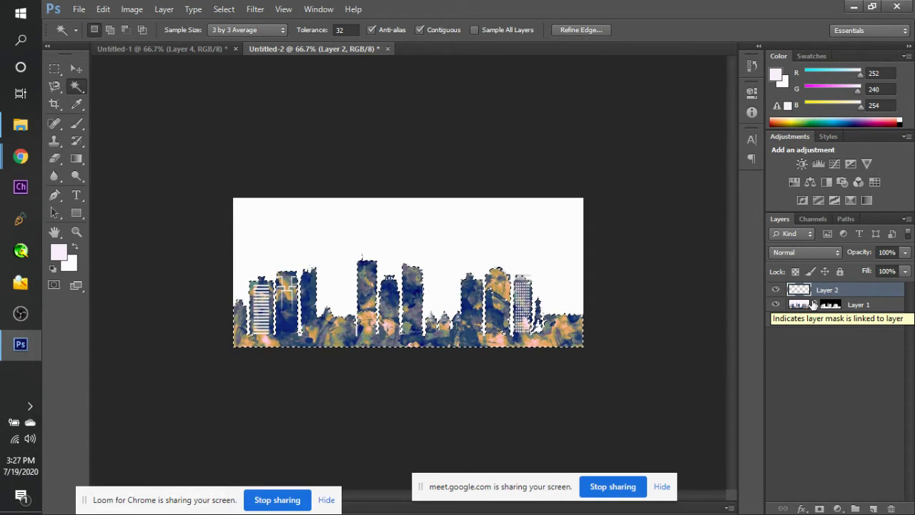
{"action": "left_click", "coordinate": [54, 269]}
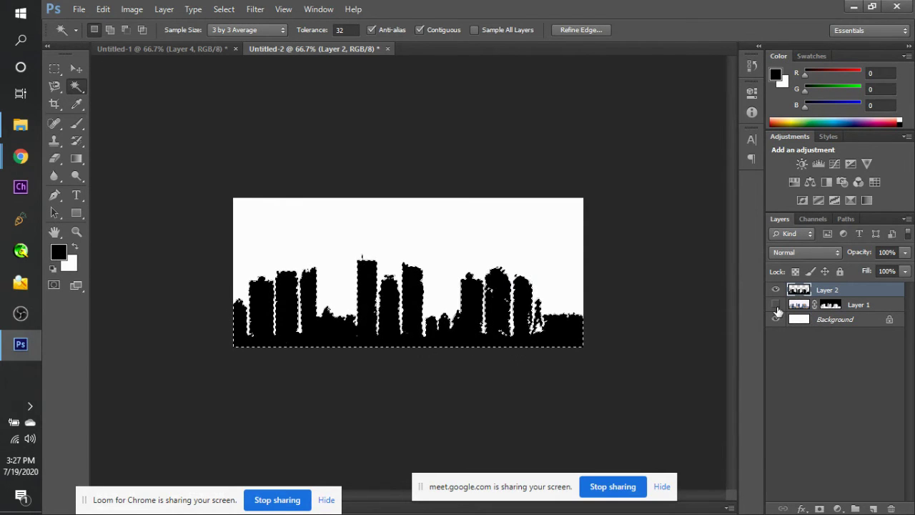
Deselect the skyline and toggle Layer 1's visibility to compare it with the black silhouette, leaving Layer 1 hidden.
{"action": "key", "text": "ctrl+d"}
{"action": "left_click", "coordinate": [865, 309]}
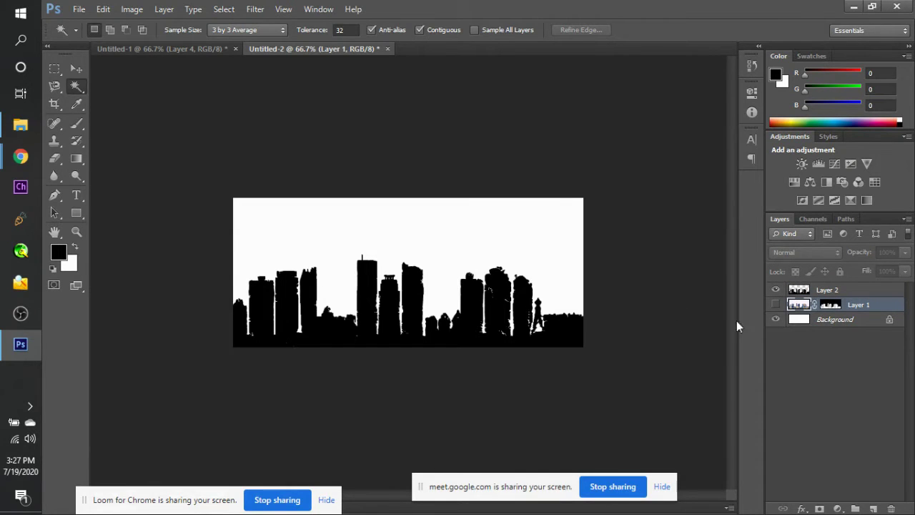
{"action": "left_click", "coordinate": [775, 305]}
{"action": "left_click", "coordinate": [776, 305]}
{"action": "left_click", "coordinate": [776, 305]}
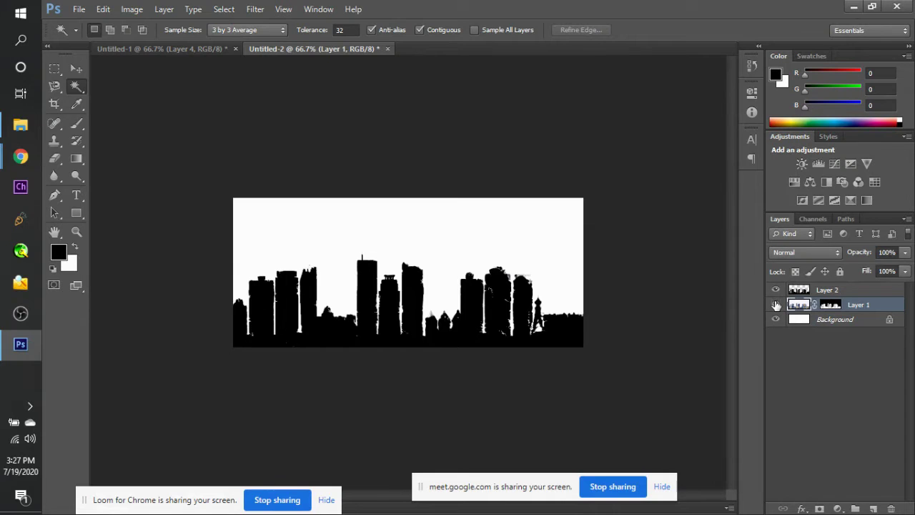
{"action": "left_click", "coordinate": [776, 305]}
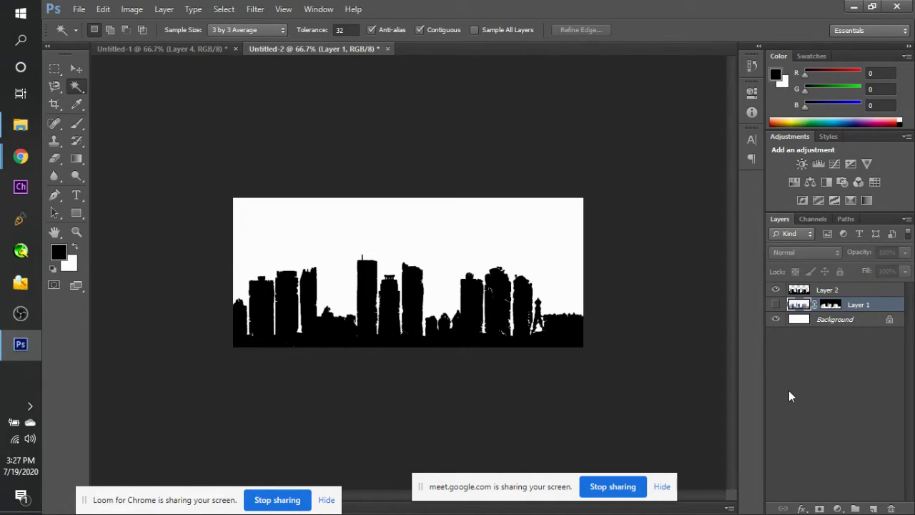
{"action": "key", "text": "ctrl+minus"}
{"action": "key", "text": "ctrl+minus"}
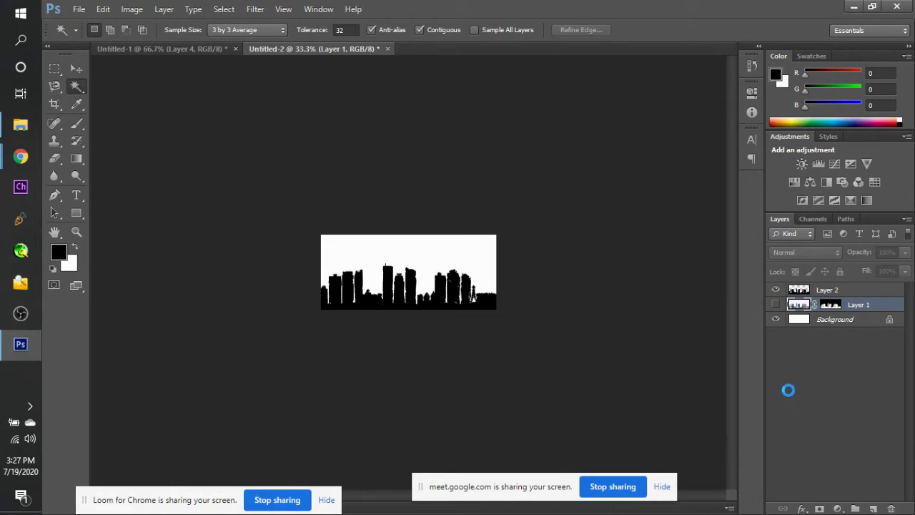
Begin a new document, switch to Chrome and search Google for "book cover size in pixels", showing all result types instead of images.
{"action": "key", "text": "ctrl+n"}
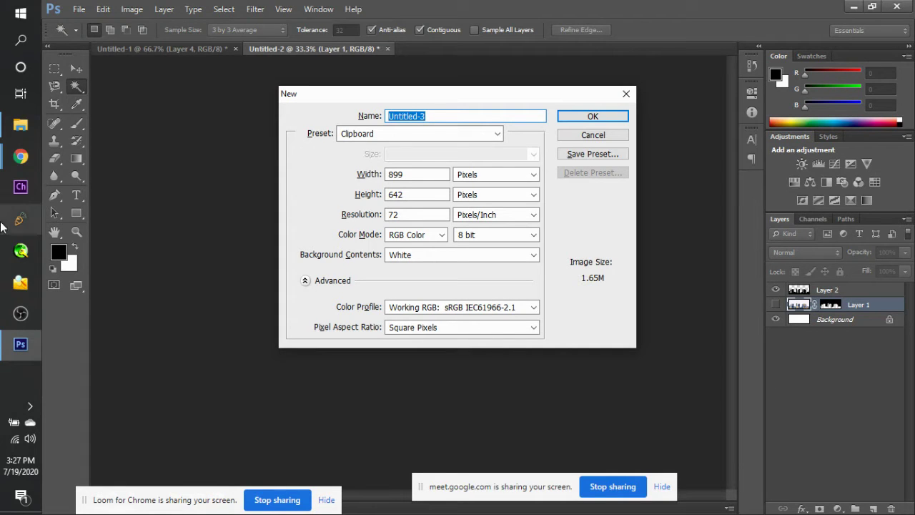
{"action": "mouse_move", "coordinate": [21, 156]}
{"action": "left_click", "coordinate": [86, 138]}
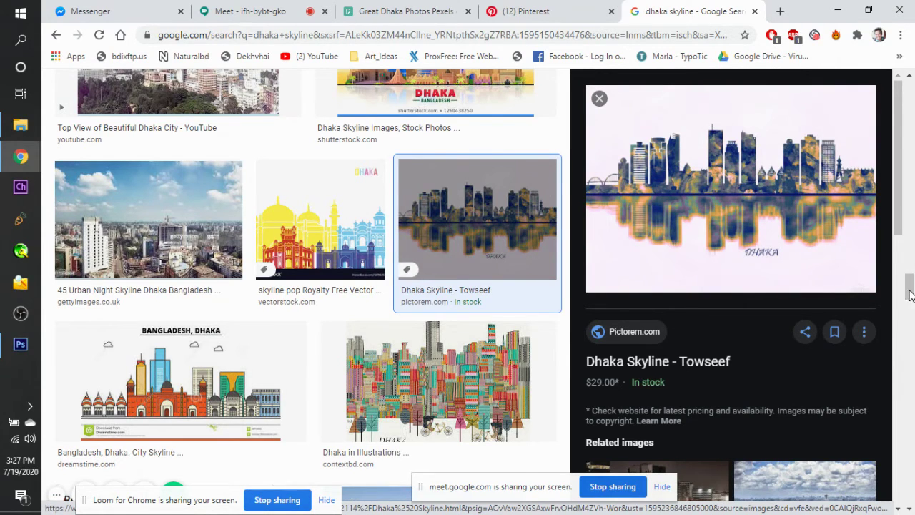
{"action": "left_click_drag", "start_coordinate": [909, 294], "coordinate": [909, 93]}
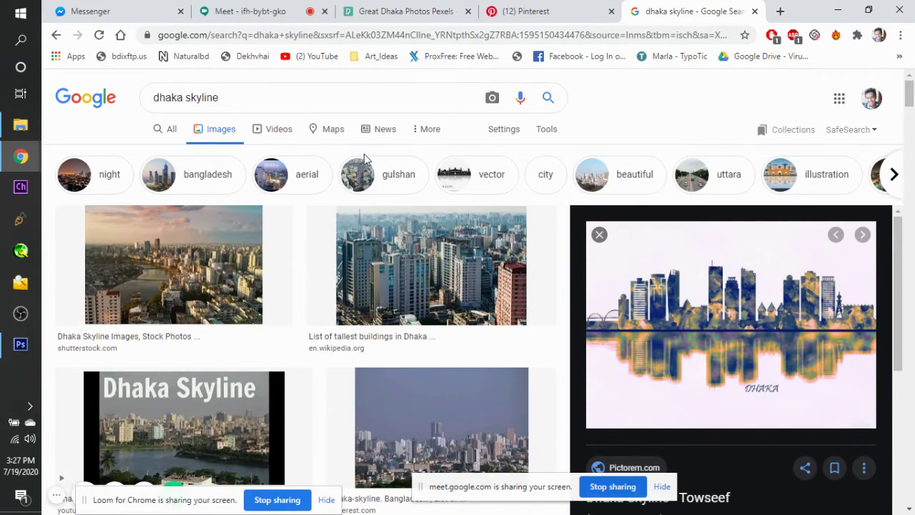
{"action": "triple_click", "coordinate": [335, 95]}
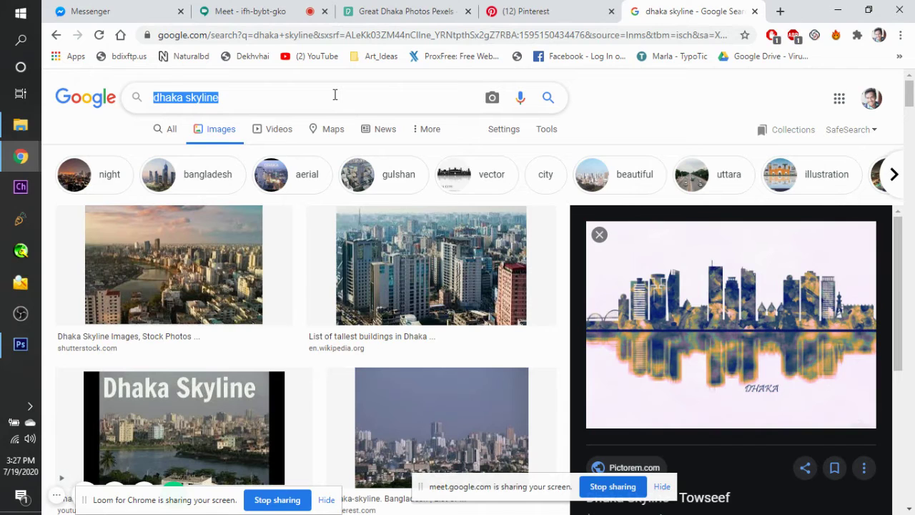
{"action": "type", "text": "book si"}
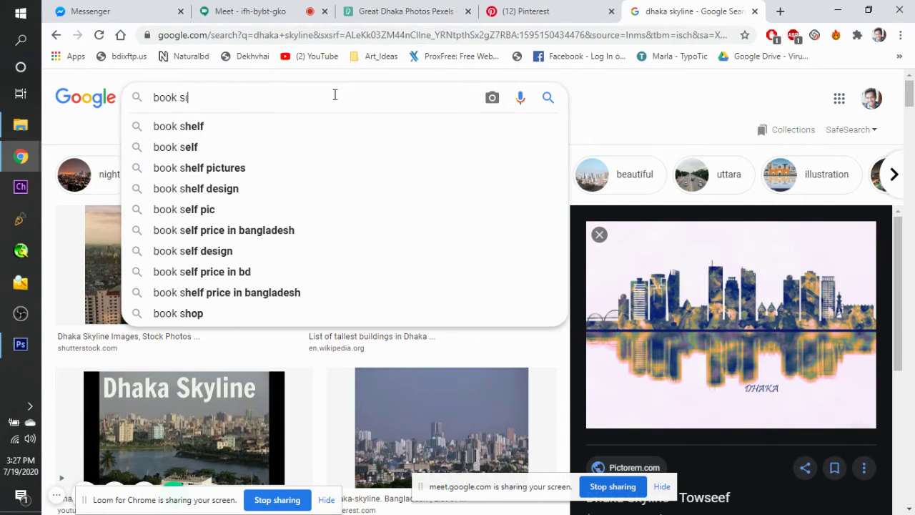
{"action": "type", "text": "ze"}
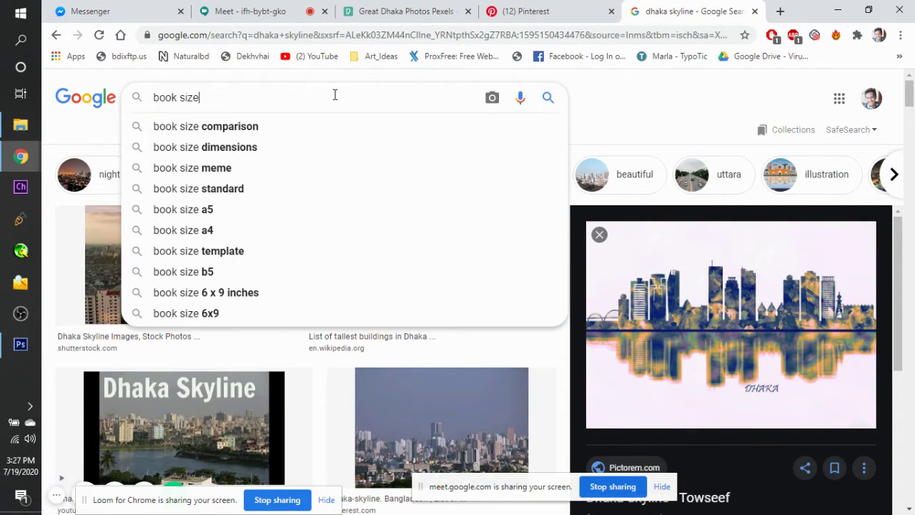
{"action": "type", "text": " cover"}
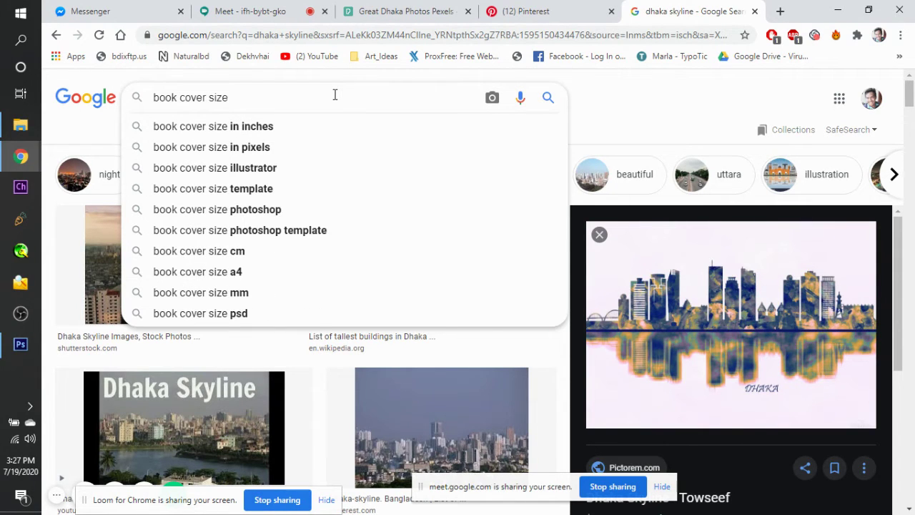
{"action": "left_click", "coordinate": [281, 148]}
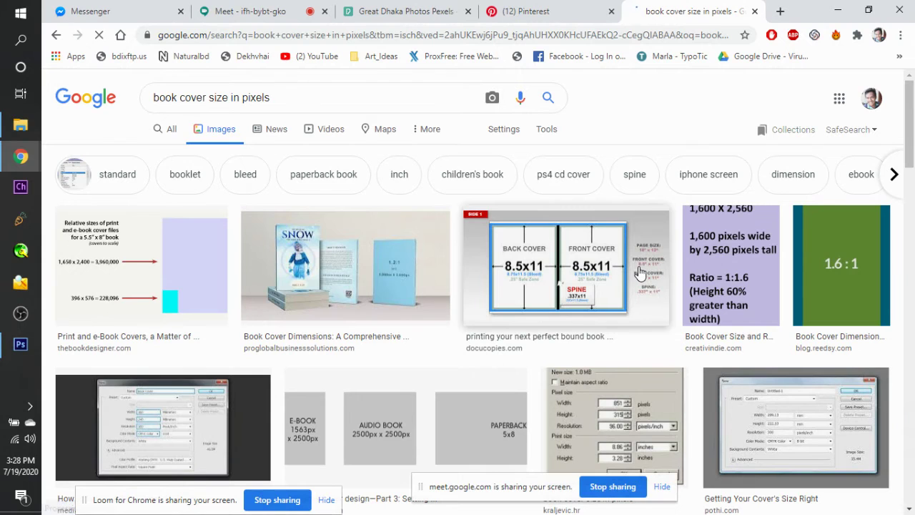
{"action": "left_click", "coordinate": [168, 132]}
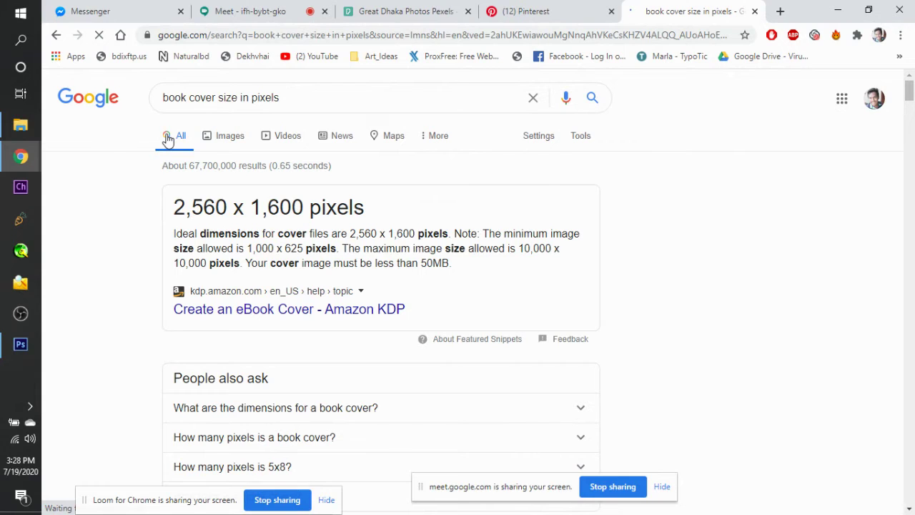
Switch back to Photoshop and set the new document's width to 2560 pixels and height to 1600 pixels.
{"action": "key", "text": "alt+Tab"}
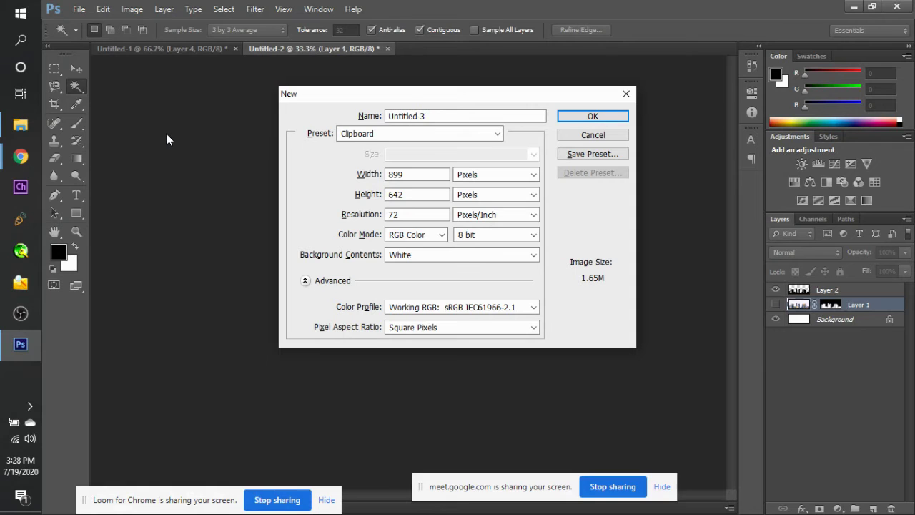
{"action": "left_click", "coordinate": [420, 176]}
{"action": "left_click", "coordinate": [358, 175]}
{"action": "type", "text": "2"}
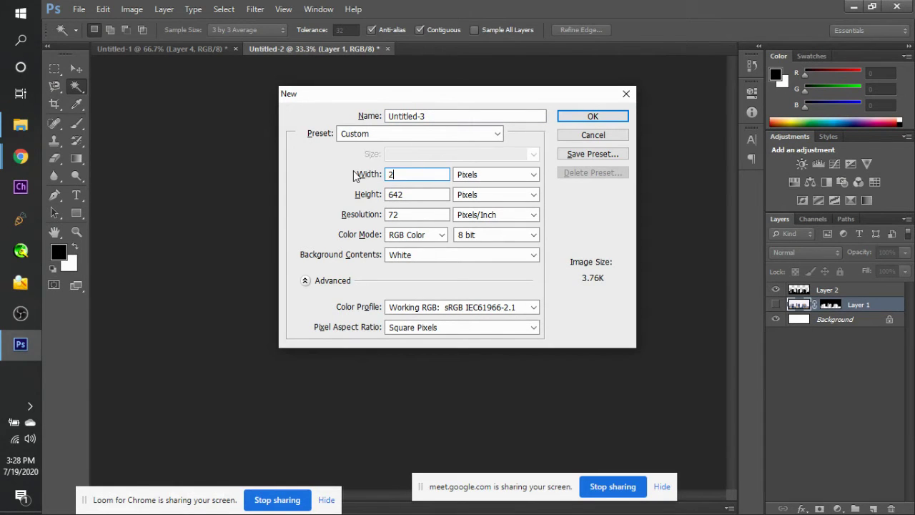
{"action": "type", "text": "560"}
{"action": "key", "text": "Tab"}
{"action": "key", "text": "Tab"}
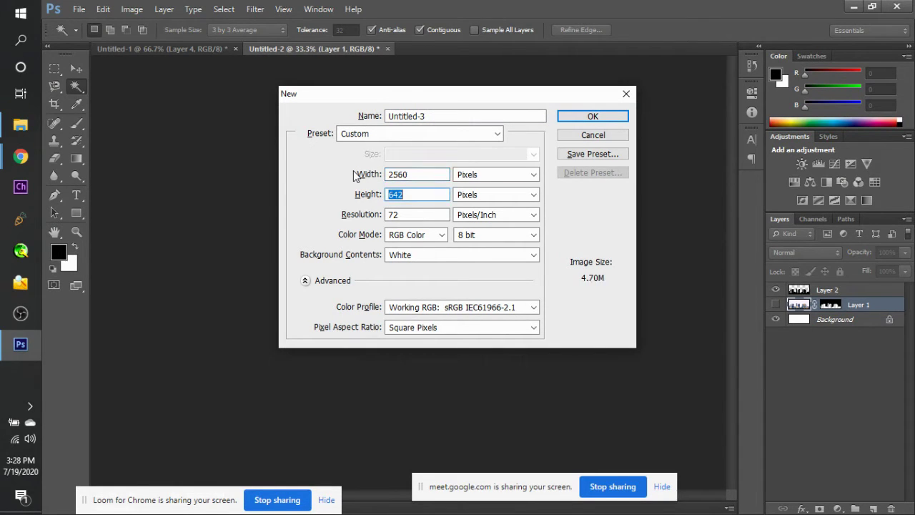
{"action": "key", "text": "alt+Tab"}
{"action": "key", "text": "alt+Tab"}
{"action": "double_click", "coordinate": [399, 194]}
{"action": "type", "text": "1600"}
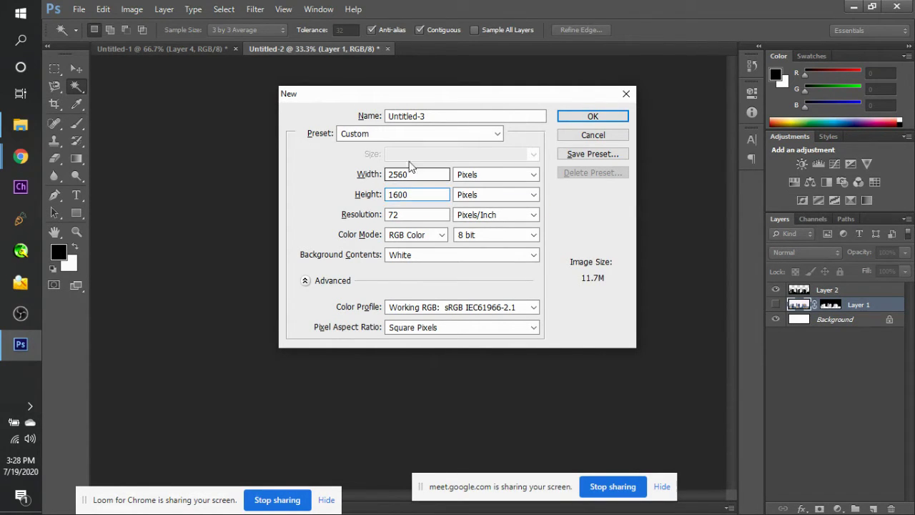
{"action": "left_click", "coordinate": [415, 135]}
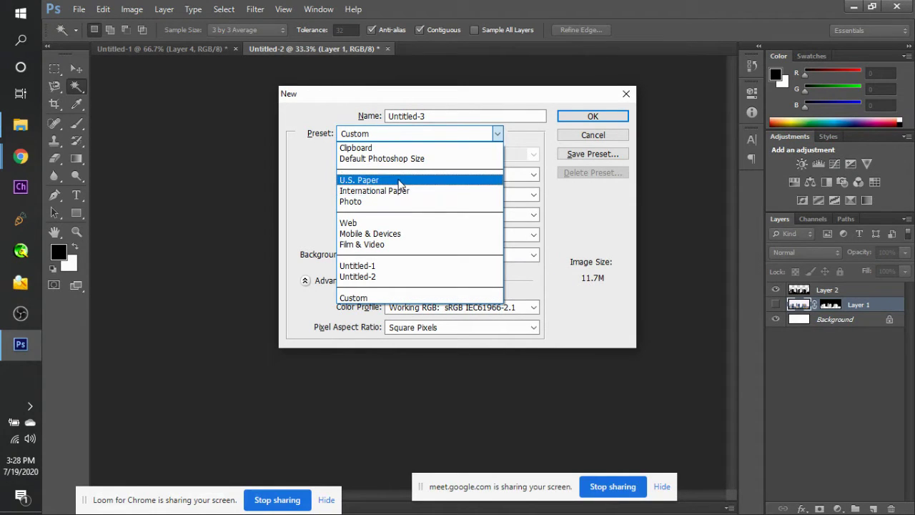
{"action": "left_click", "coordinate": [559, 7]}
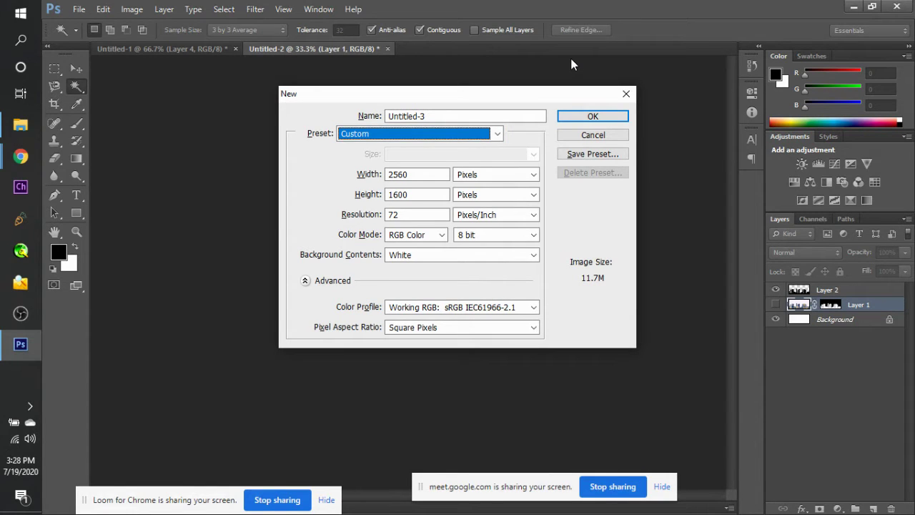
Name the new document Book_Design and create it.
{"action": "left_click", "coordinate": [513, 116]}
{"action": "type", "text": "Book"}
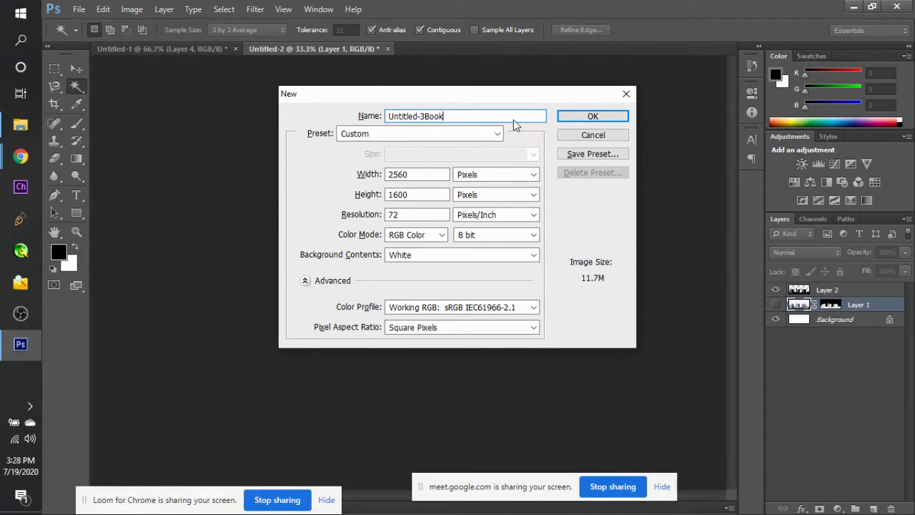
{"action": "key", "text": "BackSpace"}
{"action": "key", "text": "BackSpace"}
{"action": "key", "text": "BackSpace"}
{"action": "key", "text": "BackSpace"}
{"action": "key", "text": "BackSpace"}
{"action": "key", "text": "BackSpace"}
{"action": "key", "text": "BackSpace"}
{"action": "key", "text": "BackSpace"}
{"action": "key", "text": "BackSpace"}
{"action": "key", "text": "BackSpace"}
{"action": "key", "text": "BackSpace"}
{"action": "key", "text": "BackSpace"}
{"action": "key", "text": "BackSpace"}
{"action": "key", "text": "BackSpace"}
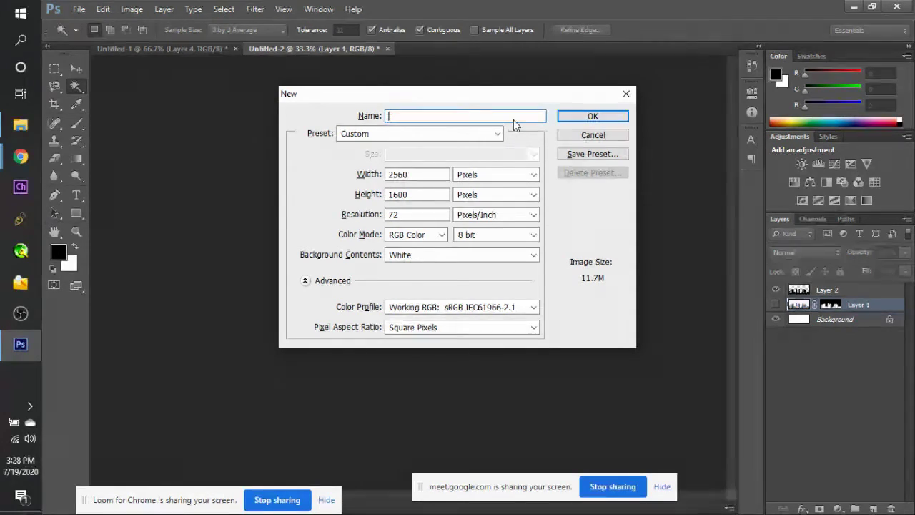
{"action": "type", "text": "Book_Desing"}
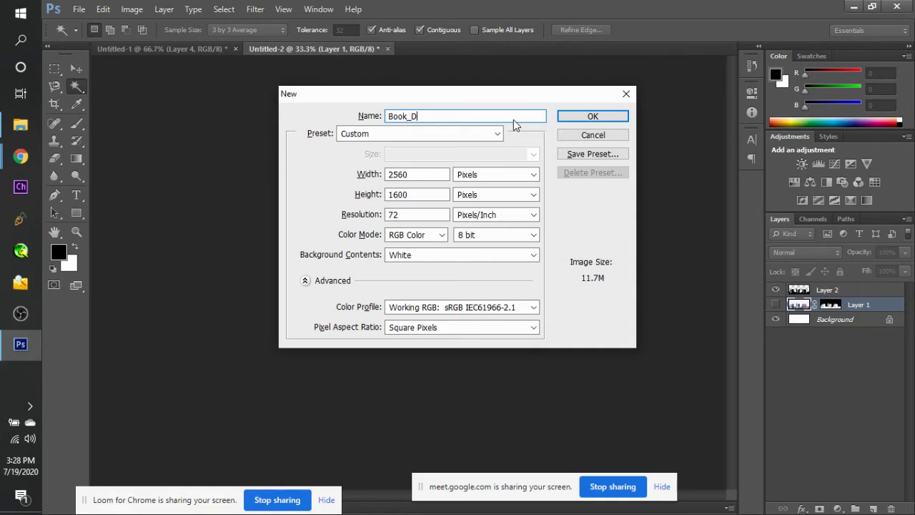
{"action": "key", "text": "BackSpace"}
{"action": "key", "text": "BackSpace"}
{"action": "key", "text": "BackSpace"}
{"action": "type", "text": "ign"}
{"action": "key", "text": "Return"}
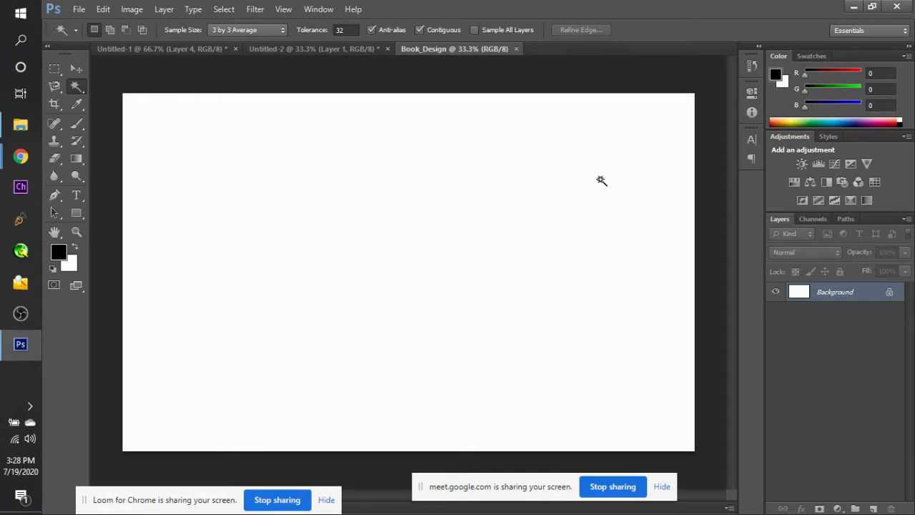
Check the class chat in Chrome's Google Meet tab and return to Photoshop.
{"action": "left_click", "coordinate": [127, 10]}
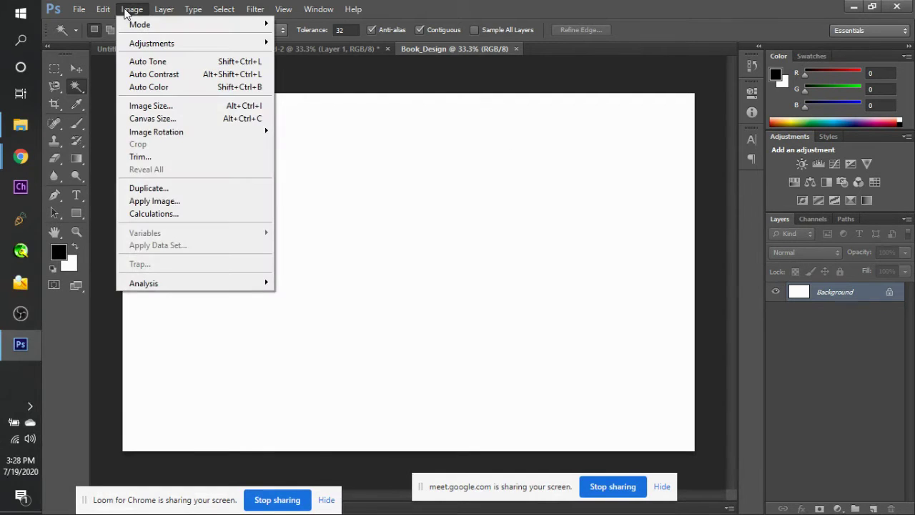
{"action": "key", "text": "alt+Tab"}
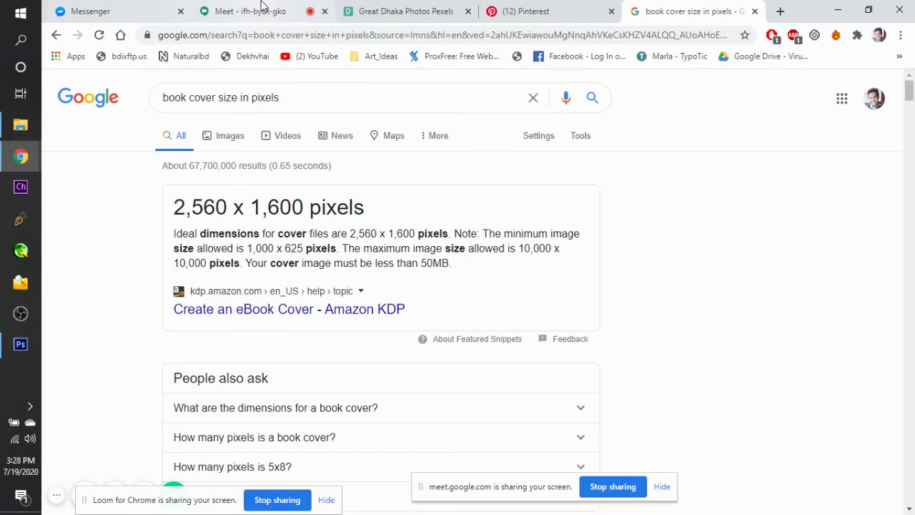
{"action": "left_click", "coordinate": [262, 5]}
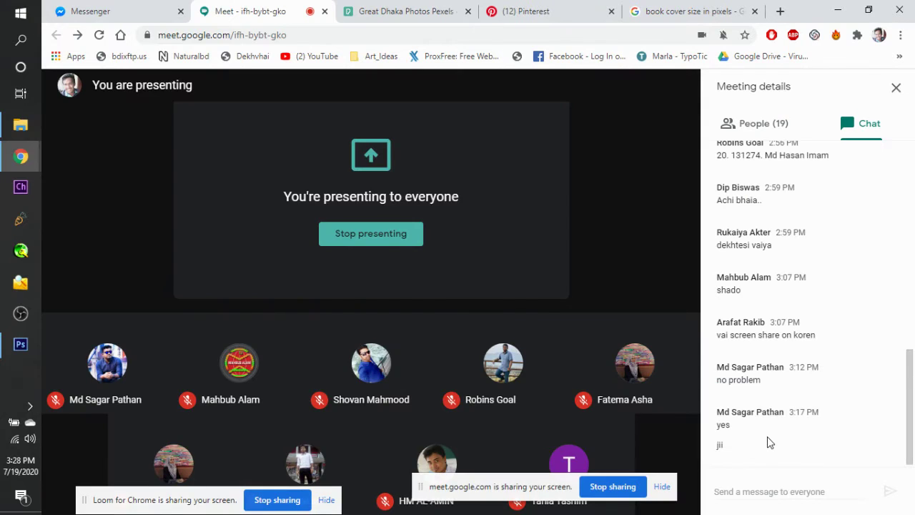
{"action": "key", "text": "alt+Tab"}
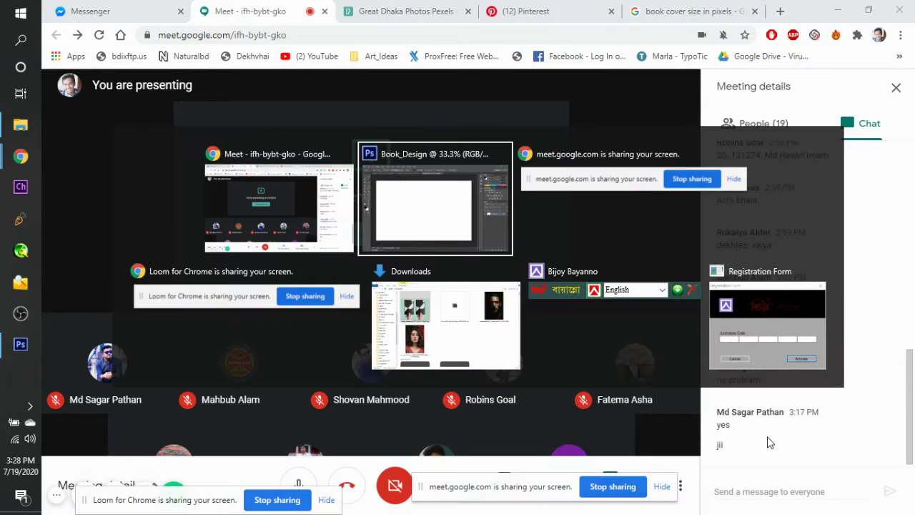
Resize the Book_Design image without constrained proportions to a width of 1600 pixels and a height of 2560 pixels.
{"action": "left_click", "coordinate": [133, 8]}
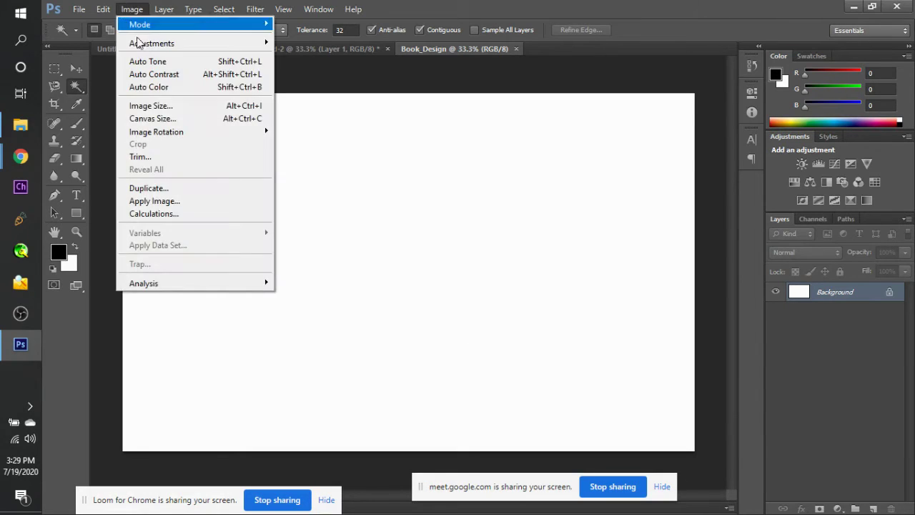
{"action": "left_click", "coordinate": [163, 109]}
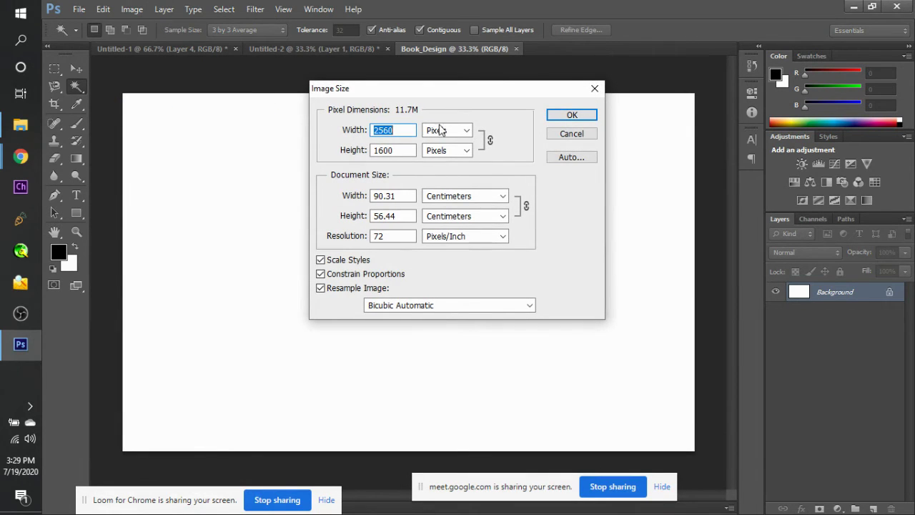
{"action": "left_click", "coordinate": [321, 274]}
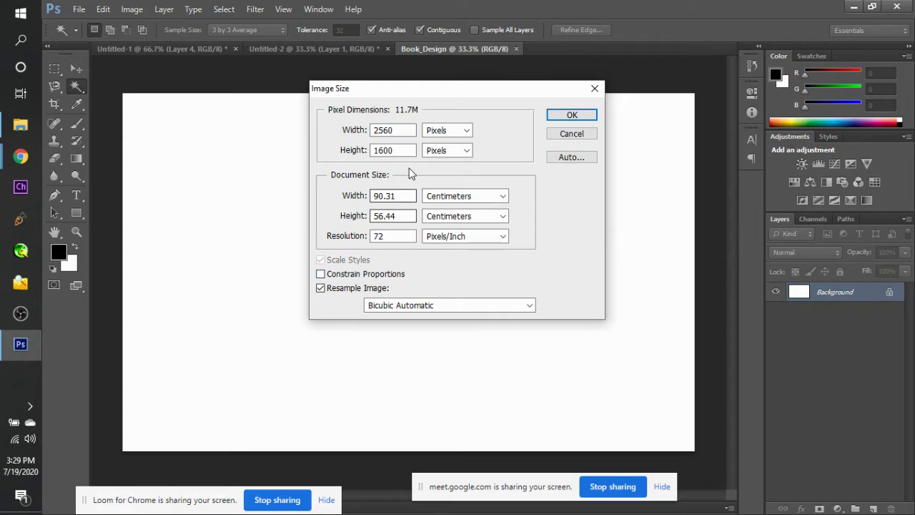
{"action": "left_click_drag", "start_coordinate": [403, 148], "coordinate": [360, 156]}
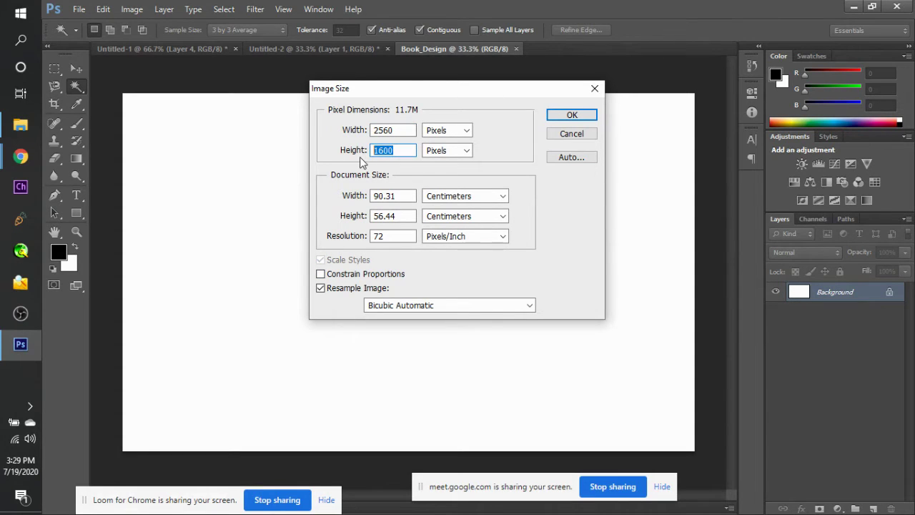
{"action": "type", "text": "250"}
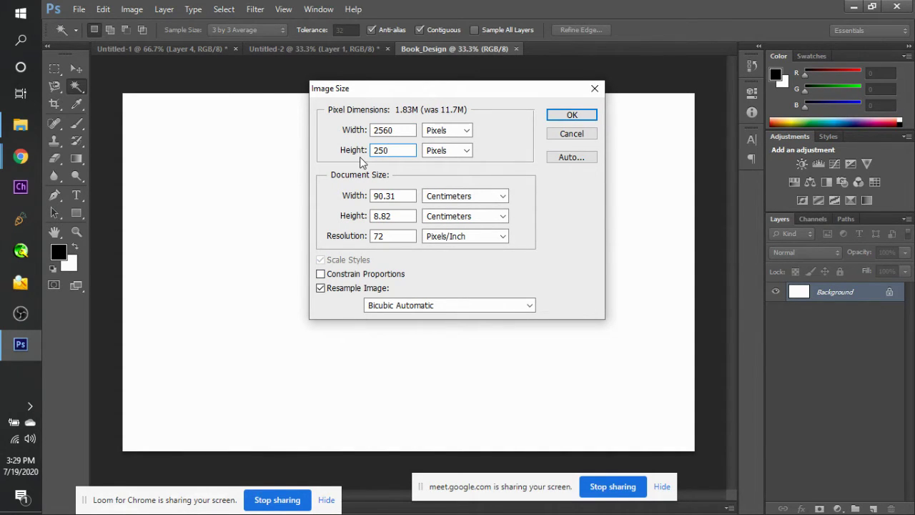
{"action": "key", "text": "BackSpace"}
{"action": "type", "text": "60"}
{"action": "left_click_drag", "start_coordinate": [402, 131], "coordinate": [360, 134]}
{"action": "type", "text": "2"}
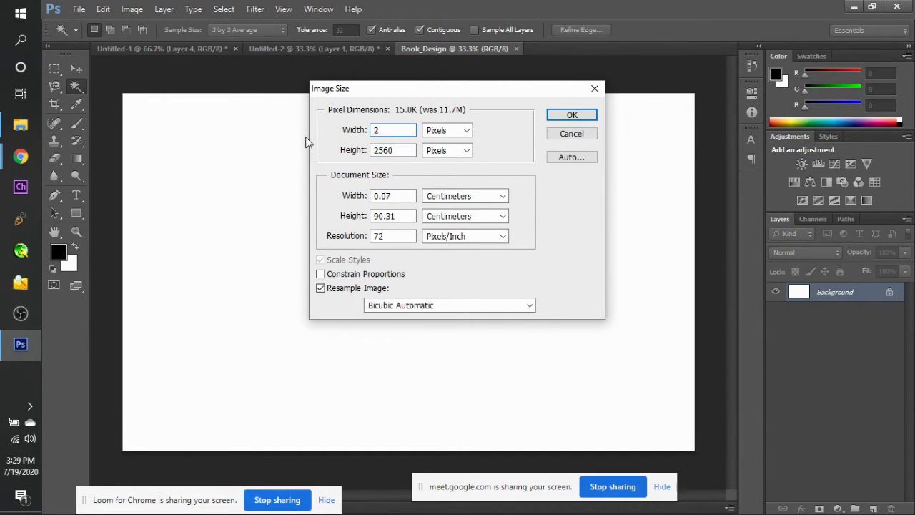
{"action": "key", "text": "BackSpace"}
{"action": "type", "text": "1600"}
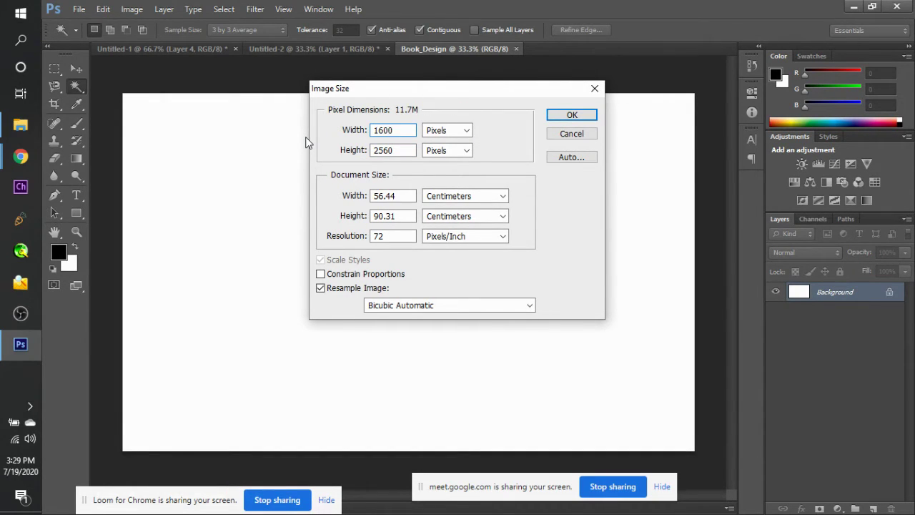
{"action": "key", "text": "Return"}
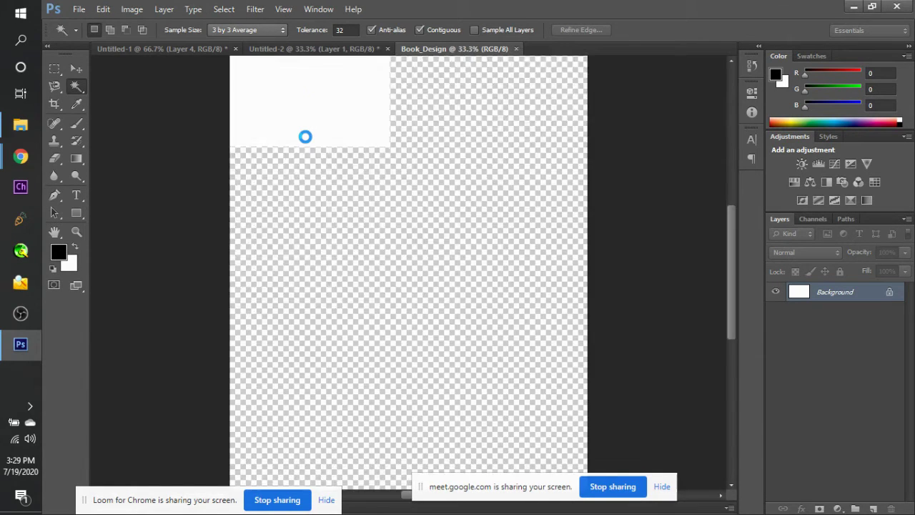
Duplicate the black skyline layer, Layer 2 of Untitled-2, into the Book_Design document.
{"action": "key", "text": "ctrl+minus"}
{"action": "key", "text": "ctrl+minus"}
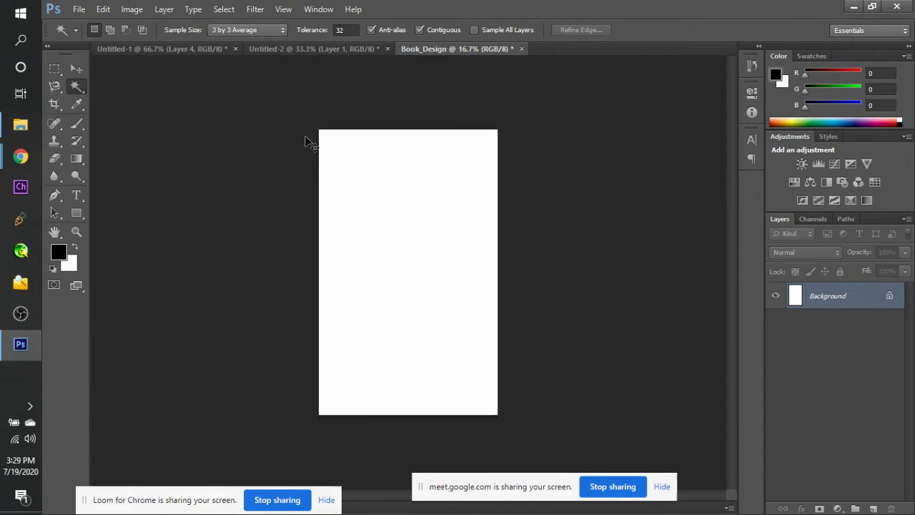
{"action": "key", "text": "ctrl+minus"}
{"action": "key", "text": "ctrl+plus"}
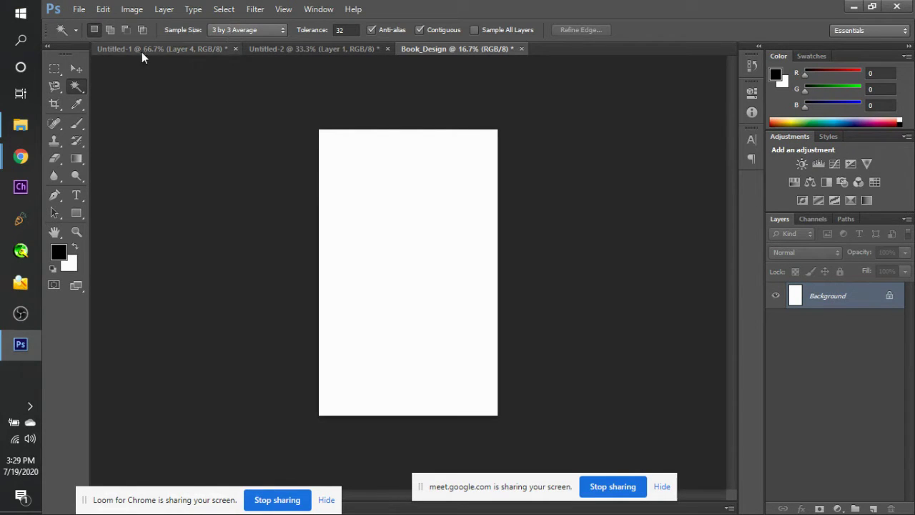
{"action": "left_click", "coordinate": [74, 70]}
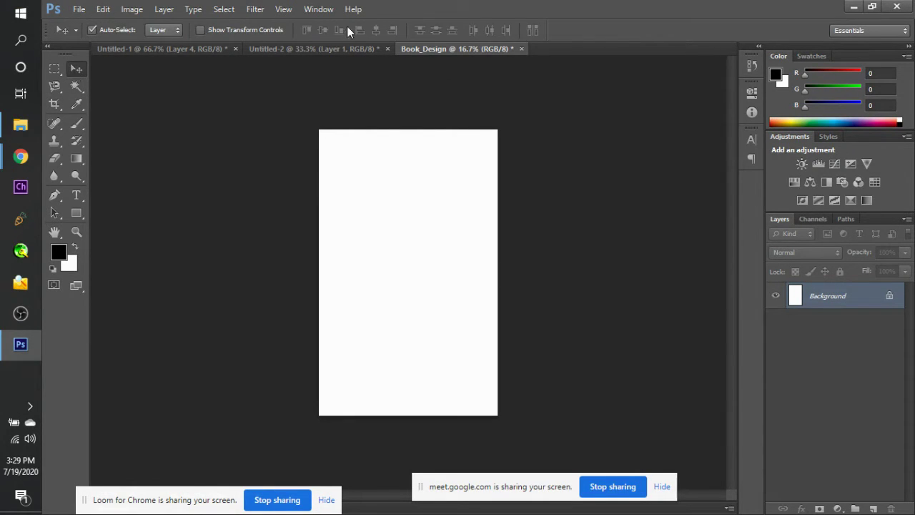
{"action": "left_click", "coordinate": [341, 49]}
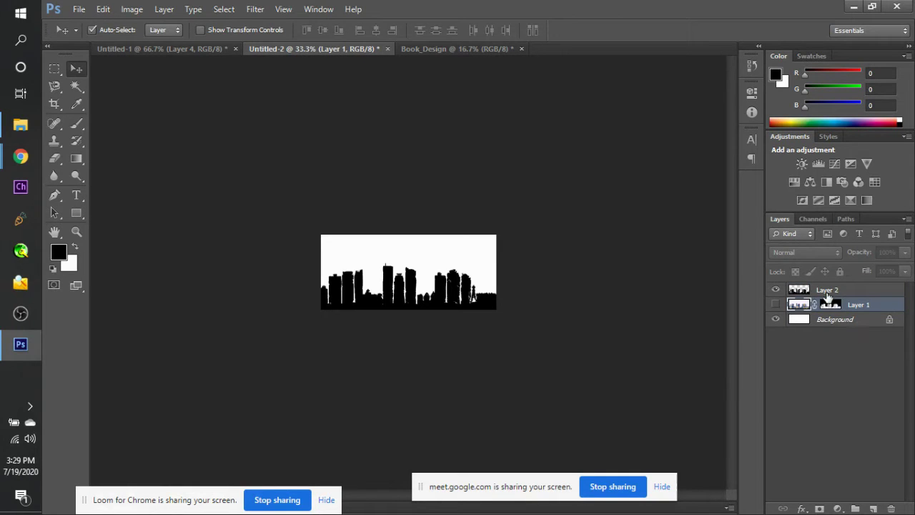
{"action": "left_click", "coordinate": [827, 295]}
{"action": "right_click", "coordinate": [827, 296]}
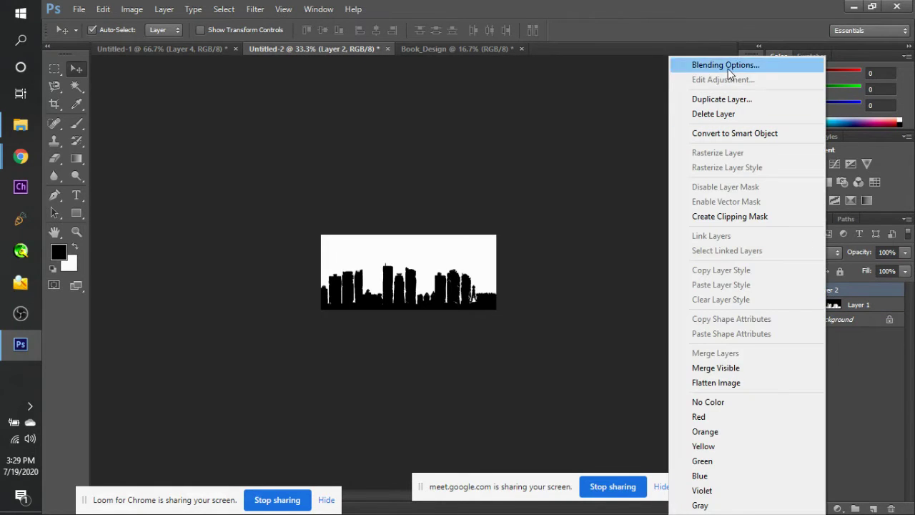
{"action": "left_click", "coordinate": [724, 100]}
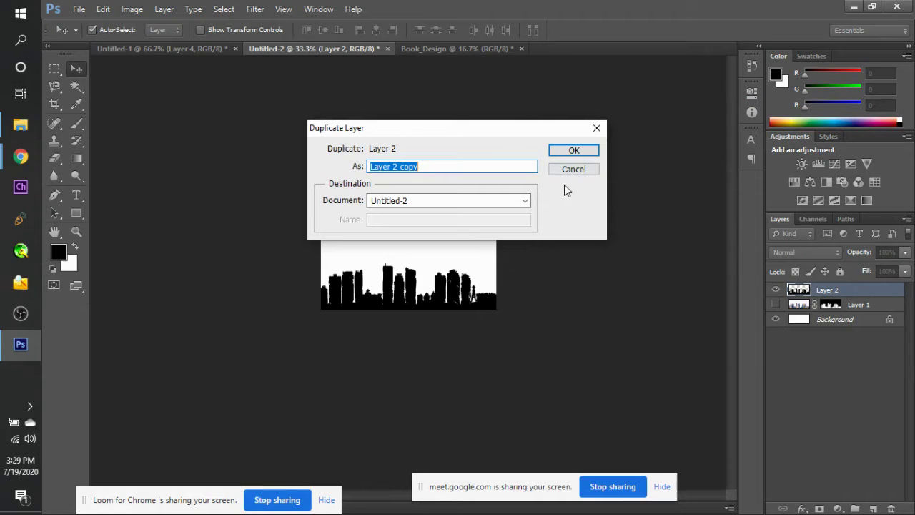
{"action": "left_click", "coordinate": [511, 203]}
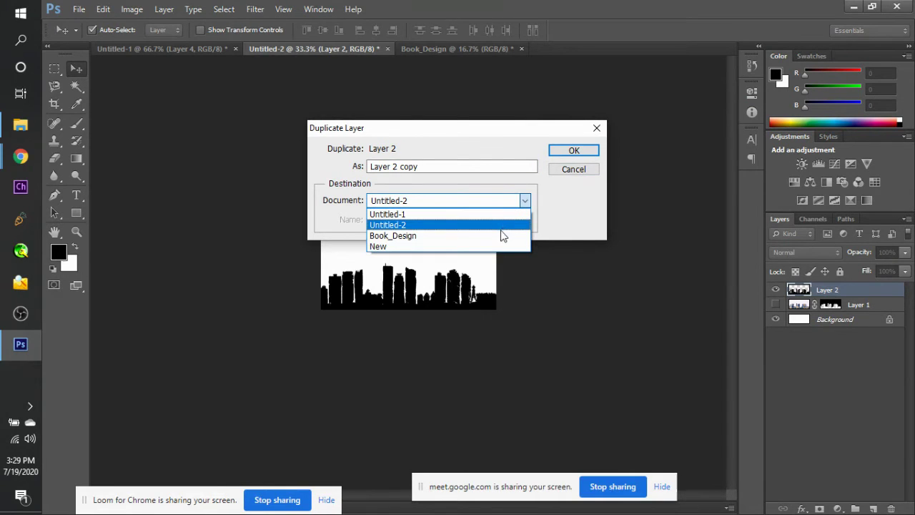
{"action": "left_click", "coordinate": [501, 236]}
{"action": "key", "text": "Return"}
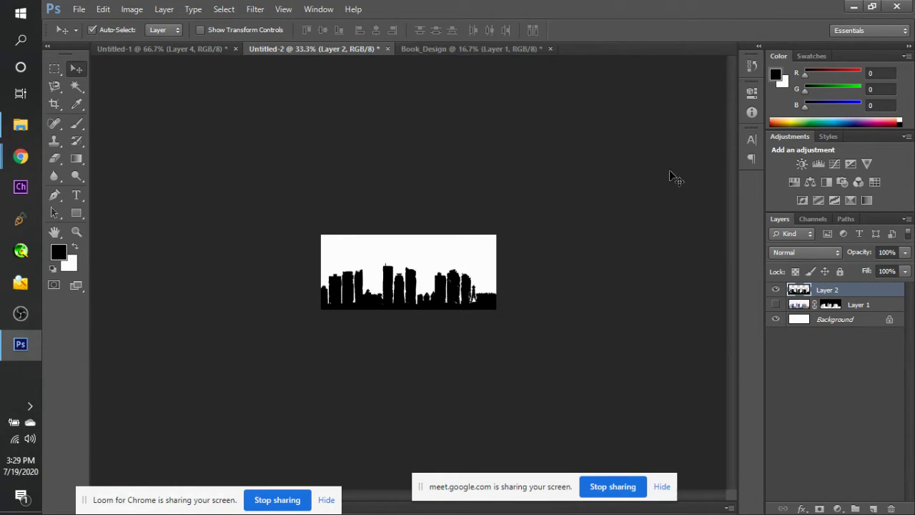
{"action": "right_click", "coordinate": [845, 291]}
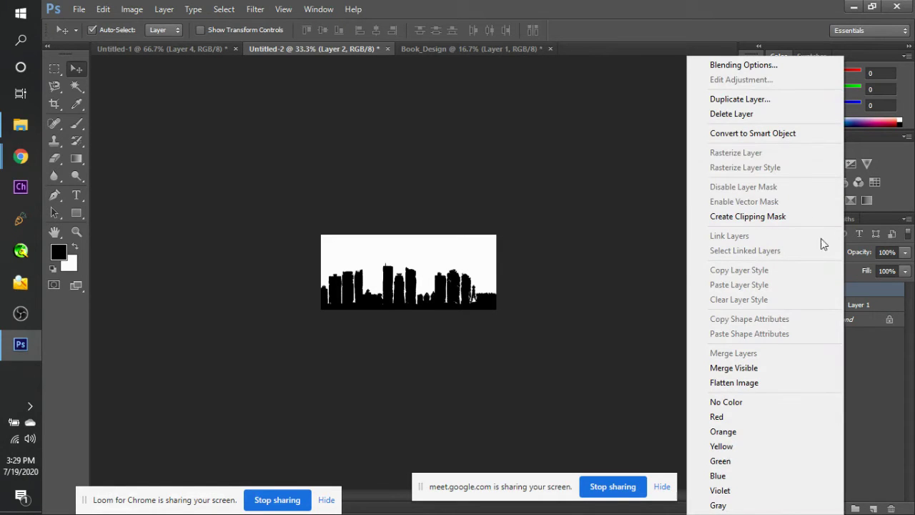
{"action": "left_click", "coordinate": [757, 100]}
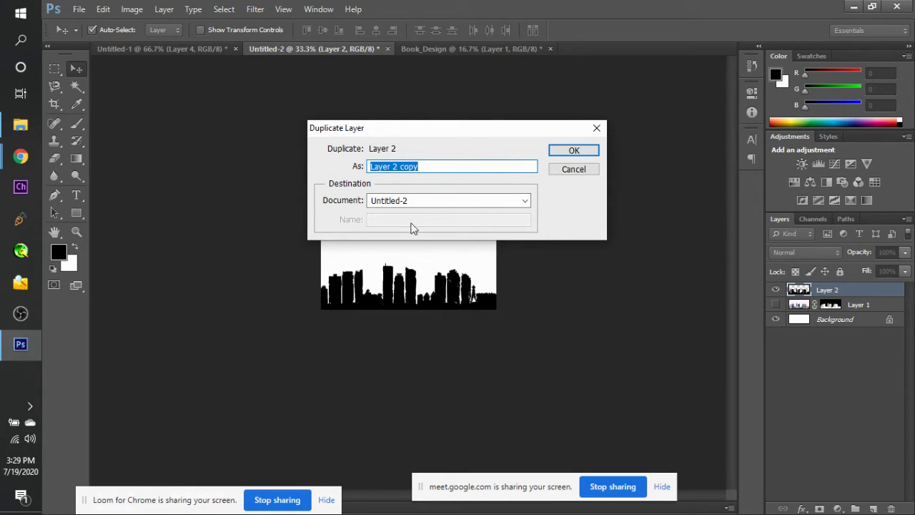
{"action": "left_click", "coordinate": [417, 202]}
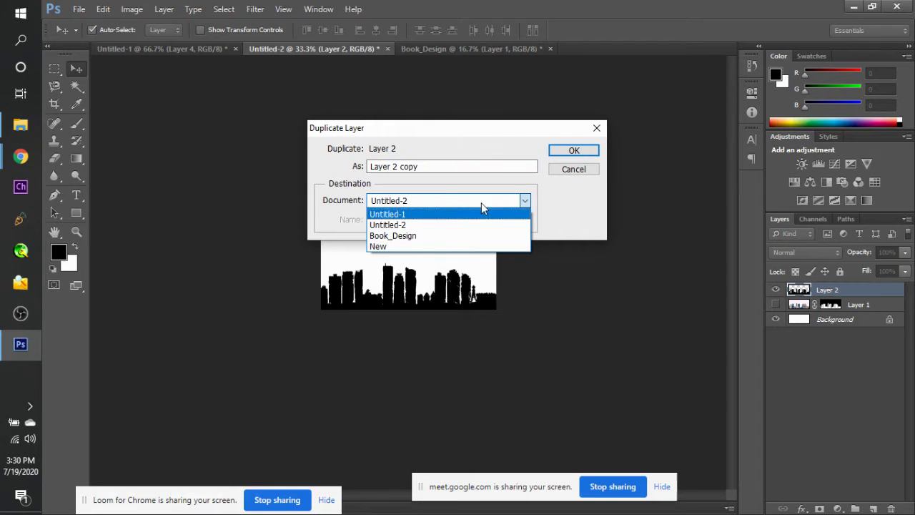
{"action": "left_click", "coordinate": [572, 171]}
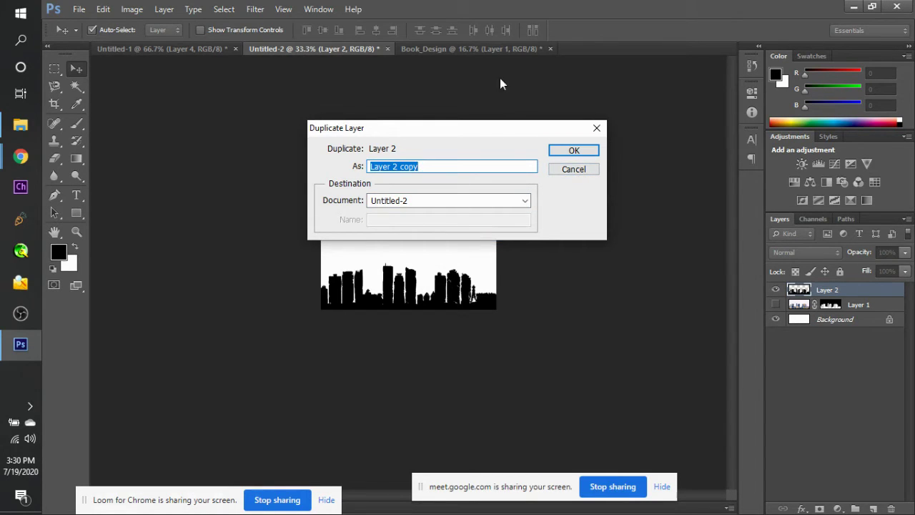
{"action": "left_click", "coordinate": [564, 173]}
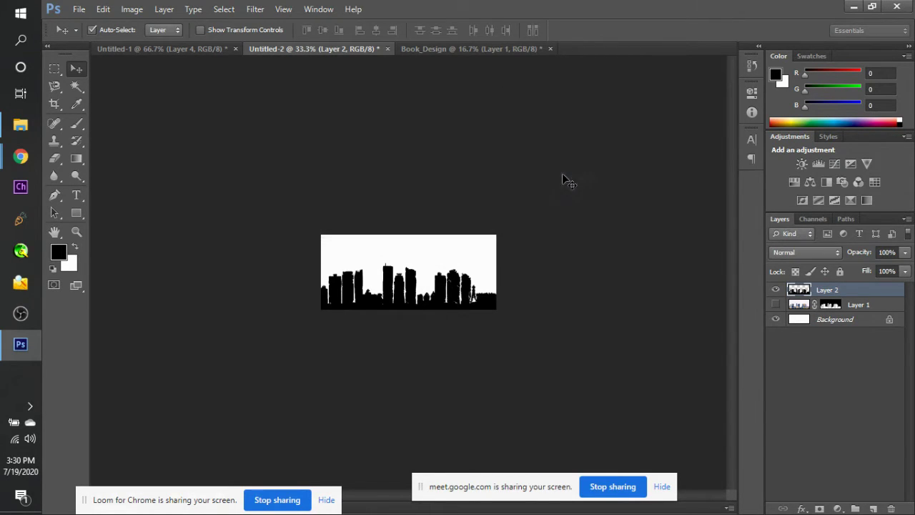
In Book_Design, move the duplicated skyline from the top of the page to just below the middle.
{"action": "left_click", "coordinate": [488, 50]}
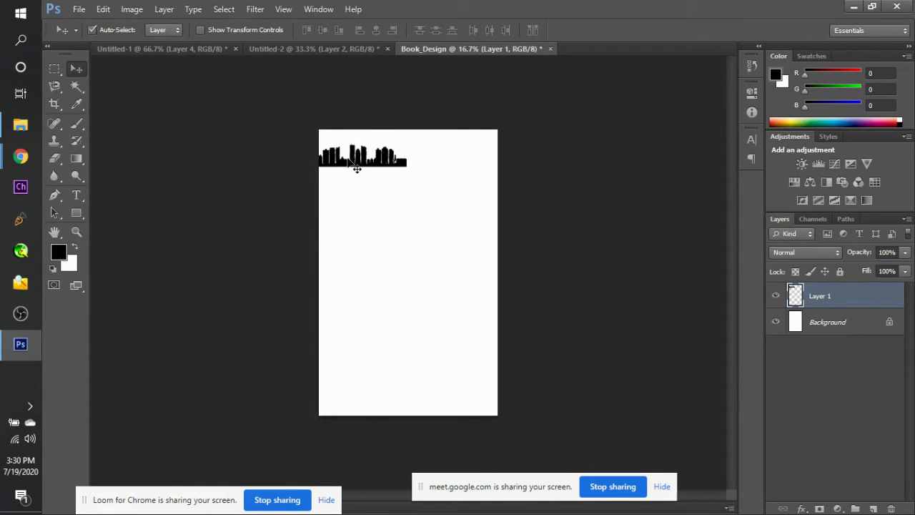
{"action": "left_click_drag", "start_coordinate": [351, 171], "coordinate": [343, 324]}
Switch to Chrome, examine the ART HARD book cover on Pinterest as a layout reference, and return to Photoshop.
{"action": "mouse_move", "coordinate": [14, 163]}
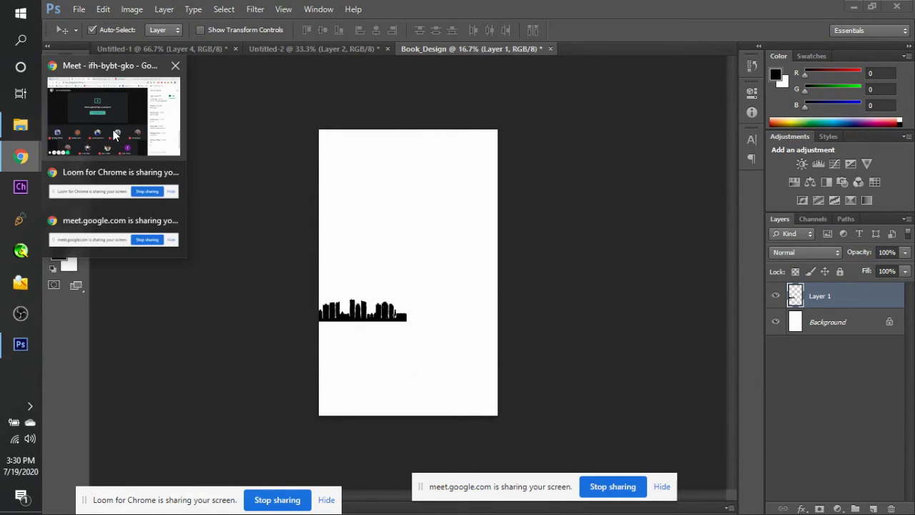
{"action": "left_click", "coordinate": [114, 115]}
{"action": "left_click", "coordinate": [570, 9]}
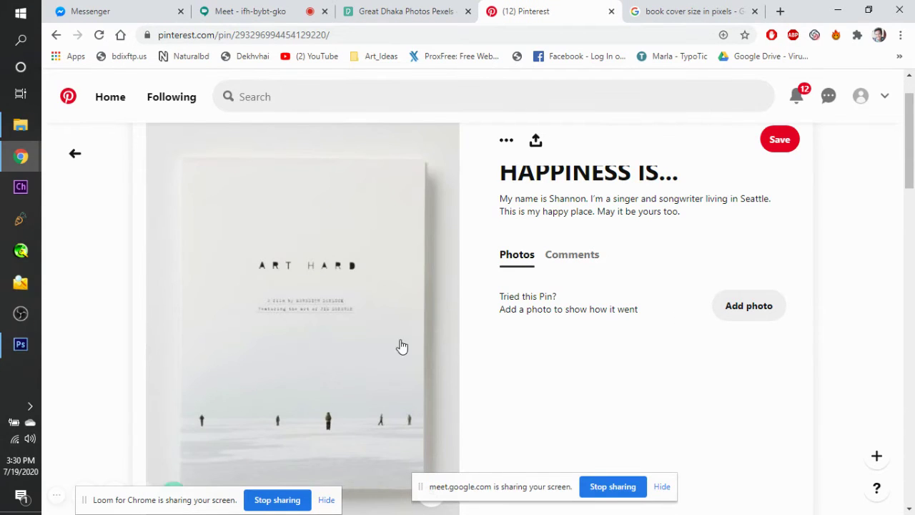
{"action": "scroll", "coordinate": [429, 347], "scroll_direction": "down", "scroll_amount": 2}
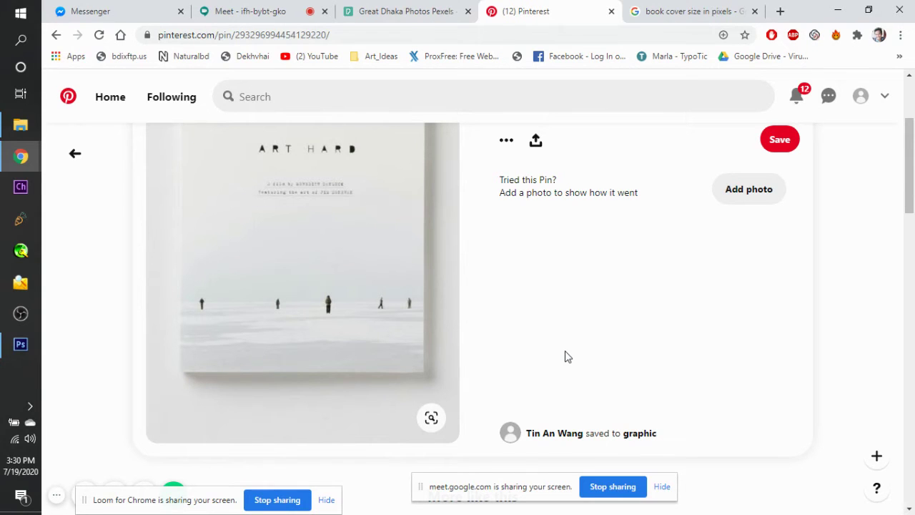
{"action": "scroll", "coordinate": [564, 355], "scroll_direction": "up", "scroll_amount": 2}
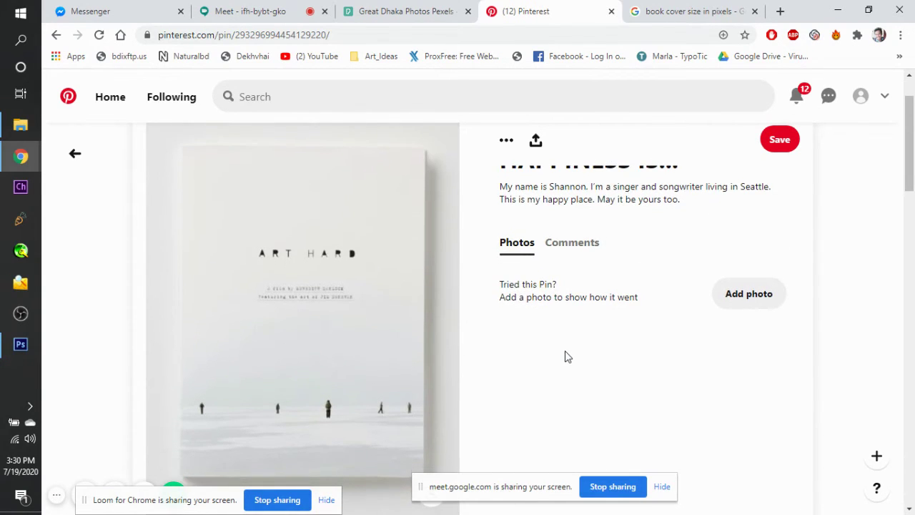
{"action": "key", "text": "alt+Tab"}
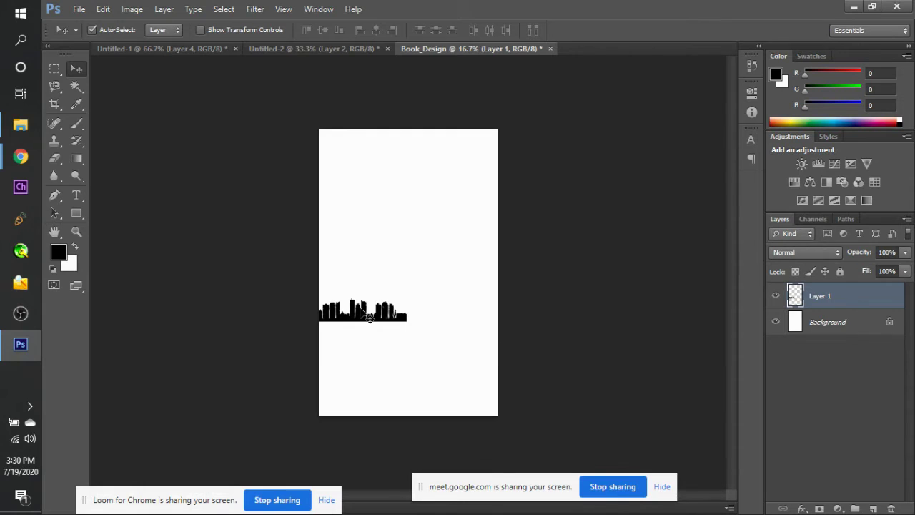
Select the skyline's Layer 1 and move it further down the cover page.
{"action": "left_click_drag", "start_coordinate": [369, 318], "coordinate": [745, 346]}
{"action": "left_click", "coordinate": [811, 332]}
{"action": "left_click", "coordinate": [825, 306]}
{"action": "left_click_drag", "start_coordinate": [361, 316], "coordinate": [353, 349]}
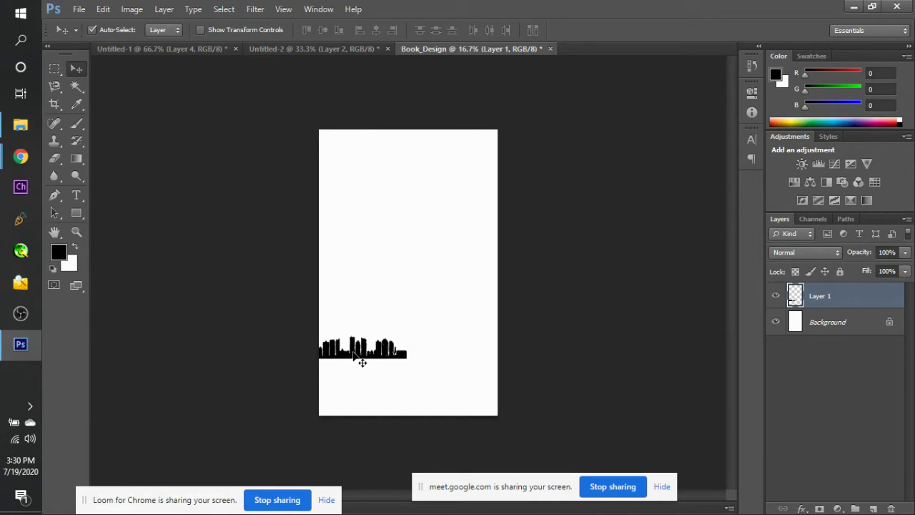
Scale the skyline proportionally to about 207% to span the page width and move it slightly left and down towards the bottom edge.
{"action": "key", "text": "ctrl+t"}
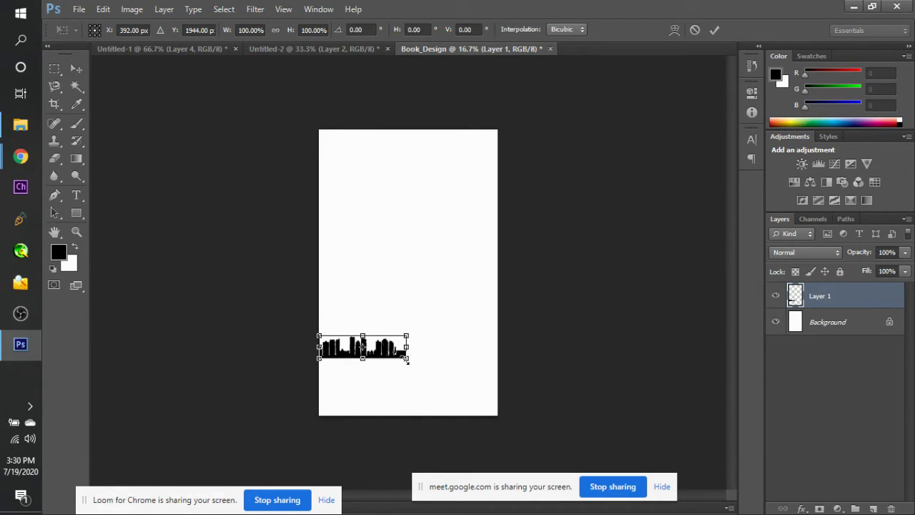
{"action": "left_click_drag", "start_coordinate": [406, 359], "coordinate": [490, 267]}
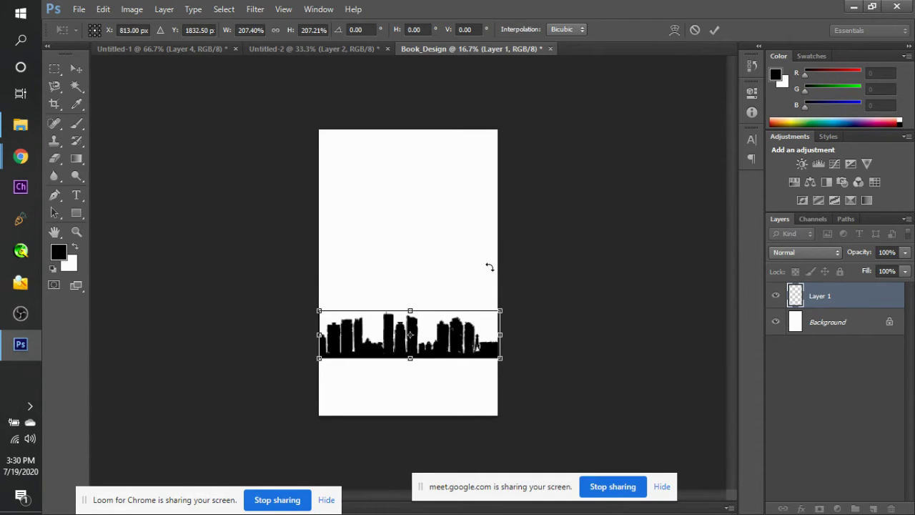
{"action": "key", "text": "Return"}
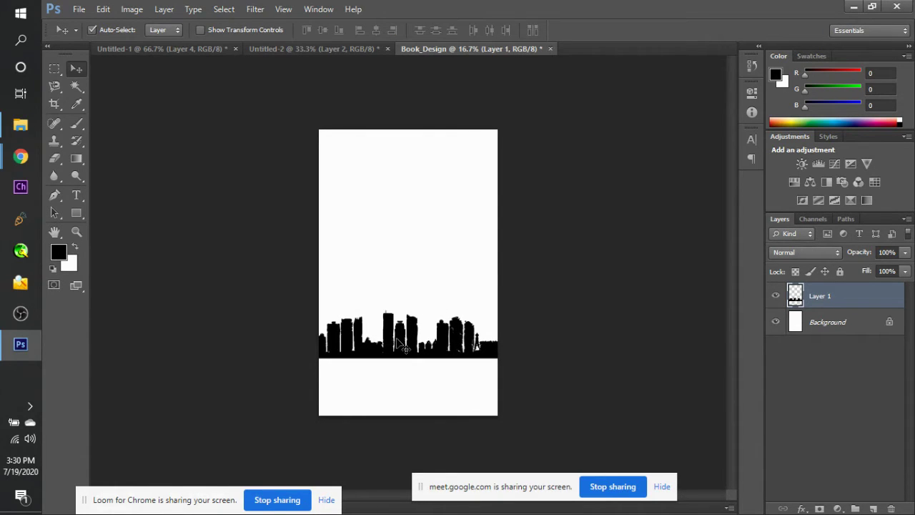
{"action": "key", "text": "shift+Left"}
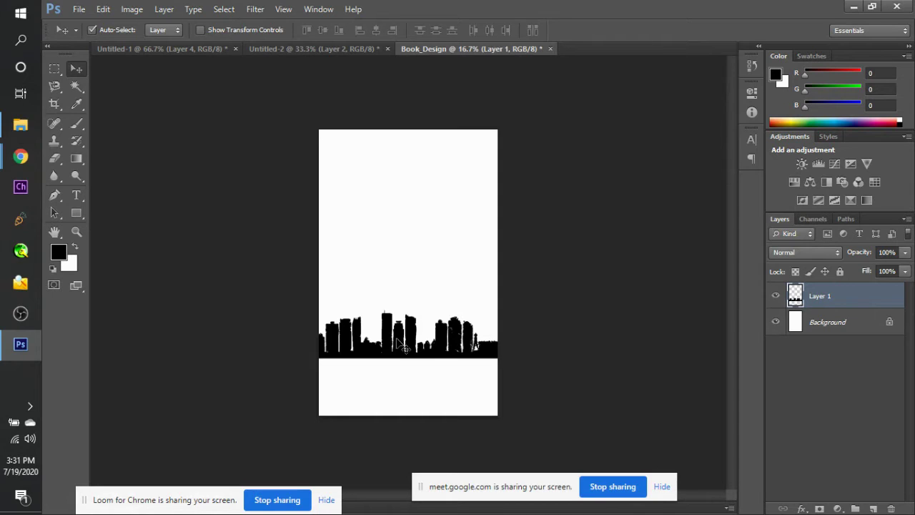
{"action": "left_click_drag", "start_coordinate": [400, 344], "coordinate": [402, 376]}
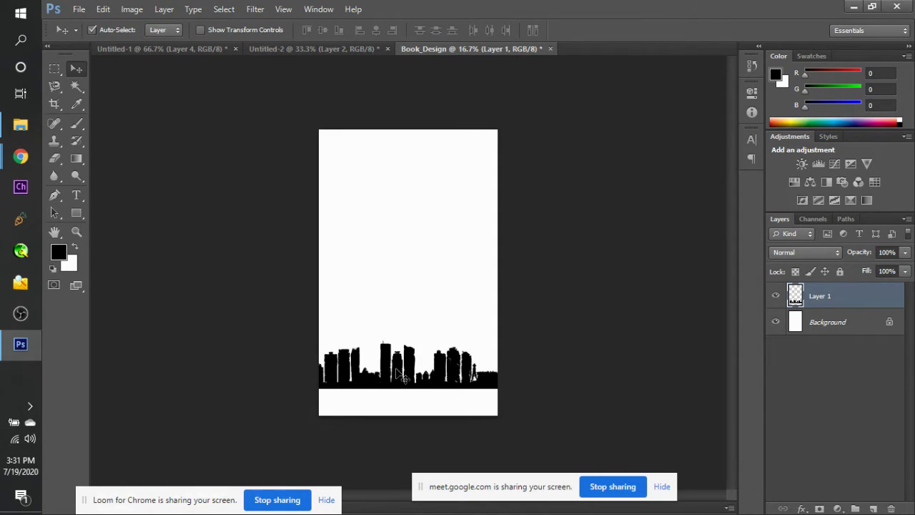
{"action": "right_click", "coordinate": [398, 375]}
{"action": "key", "text": "Escape"}
{"action": "key", "text": "ctrl+t"}
{"action": "right_click", "coordinate": [397, 372]}
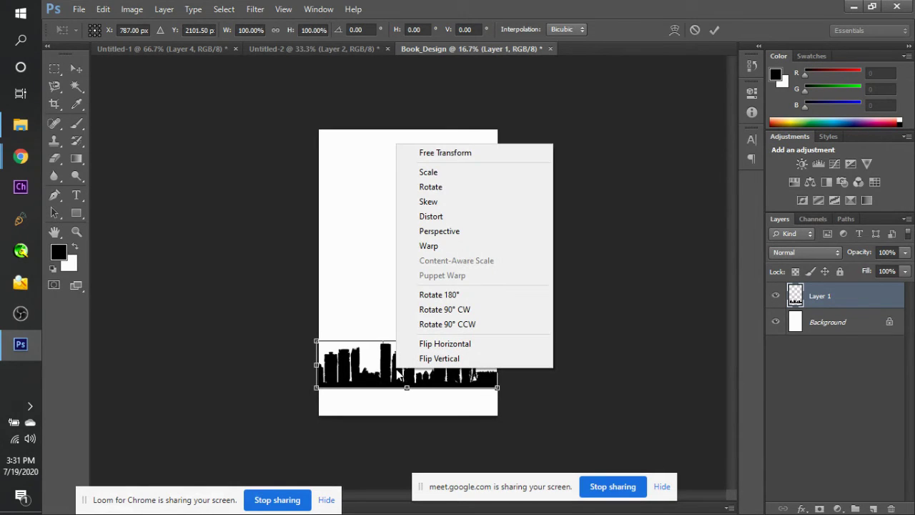
{"action": "key", "text": "Down"}
{"action": "key", "text": "Down"}
{"action": "key", "text": "Down"}
{"action": "key", "text": "Down"}
{"action": "key", "text": "Down"}
{"action": "key", "text": "Down"}
{"action": "key", "text": "Down"}
{"action": "key", "text": "Down"}
{"action": "key", "text": "Down"}
{"action": "key", "text": "Down"}
{"action": "left_click", "coordinate": [837, 295]}
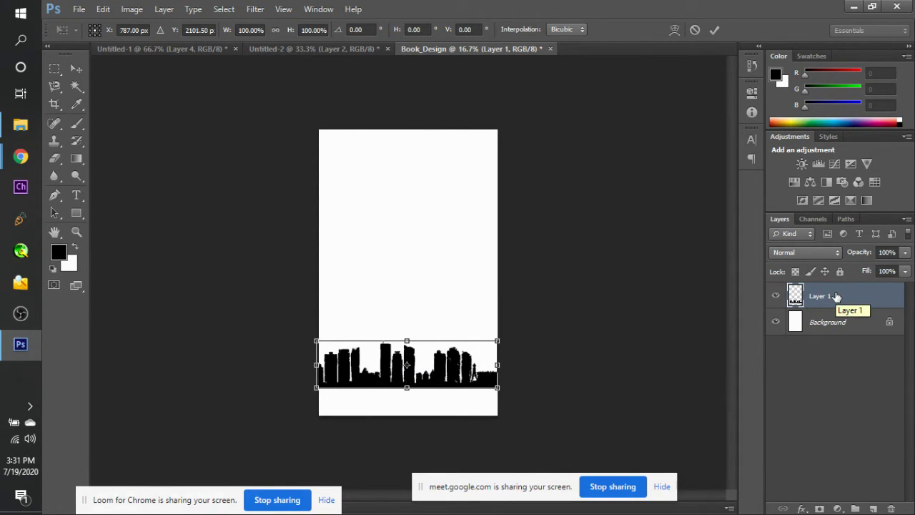
{"action": "key", "text": "Return"}
Duplicate the skyline layer Layer 1 and flip the copy vertically.
{"action": "key", "text": "ctrl+j"}
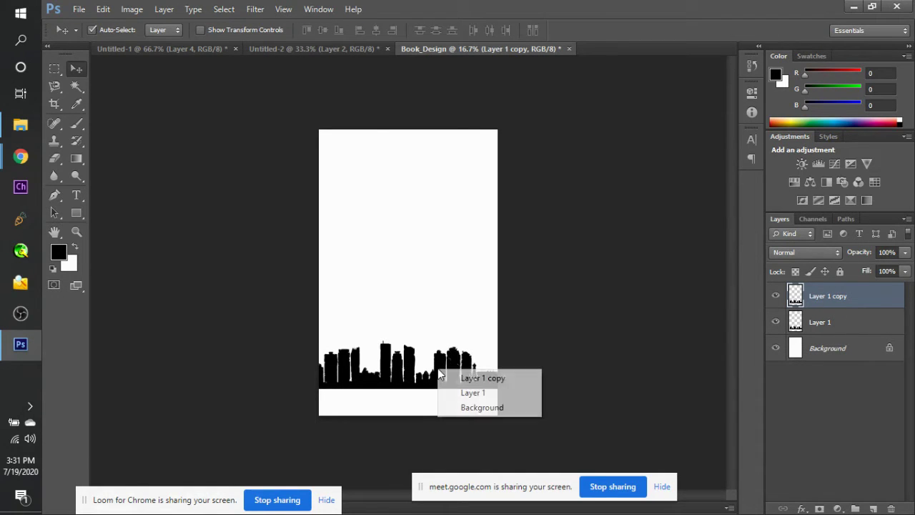
{"action": "right_click", "coordinate": [438, 368]}
{"action": "key", "text": "Escape"}
{"action": "key", "text": "ctrl+t"}
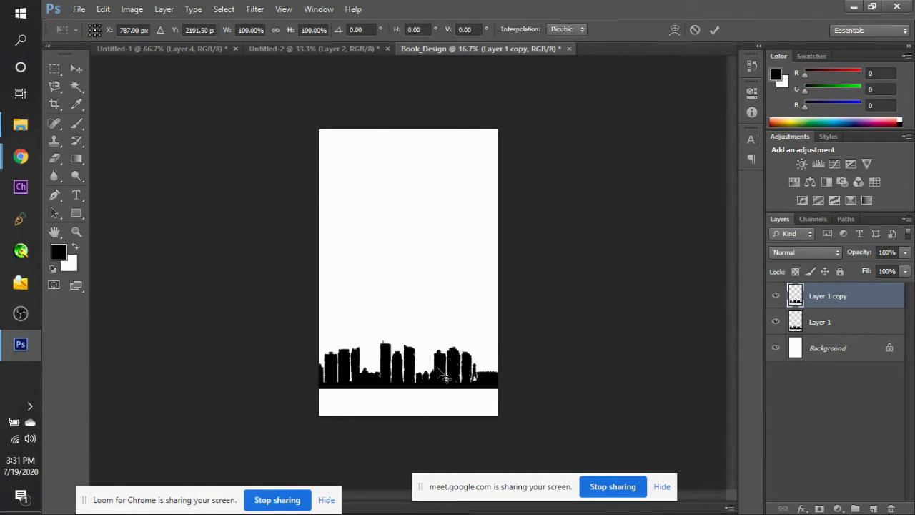
{"action": "right_click", "coordinate": [438, 370]}
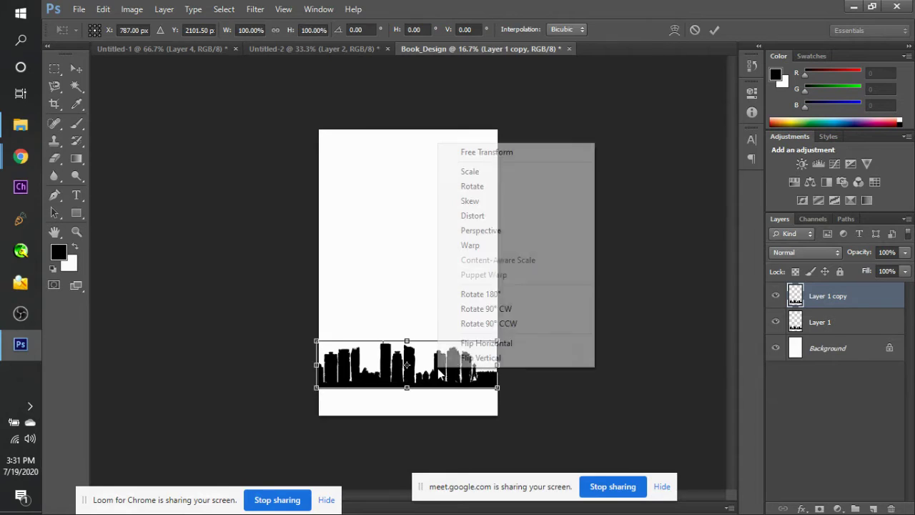
{"action": "left_click", "coordinate": [478, 358]}
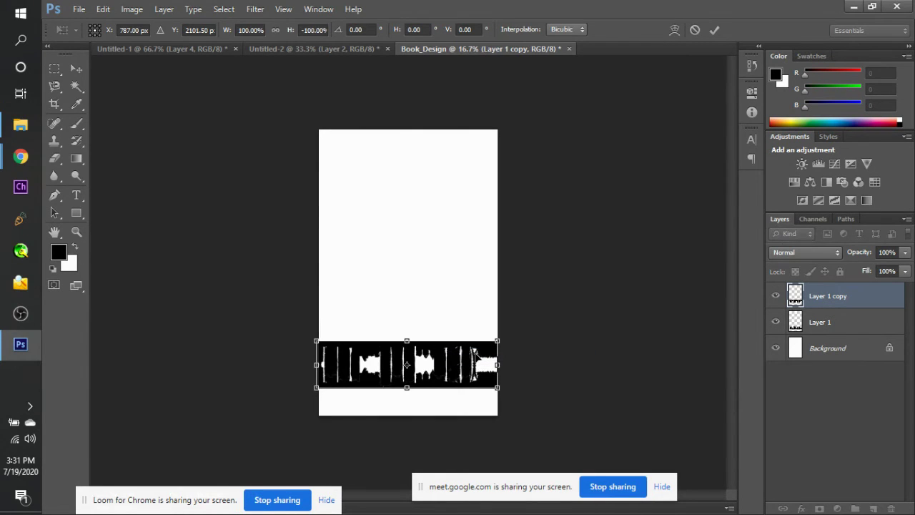
{"action": "key", "text": "Return"}
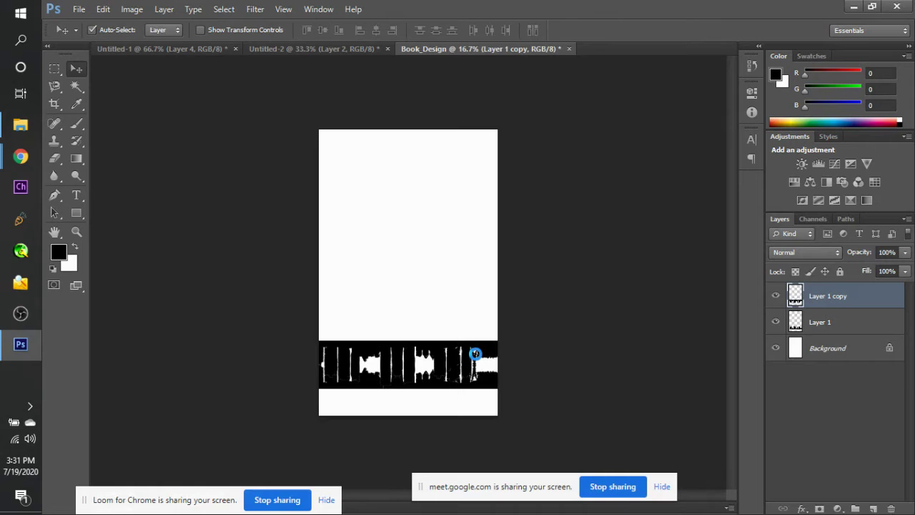
Move the flipped skyline copy straight up near the top of the page, leaving a white strip above it.
{"action": "left_click_drag", "start_coordinate": [475, 353], "coordinate": [452, 161]}
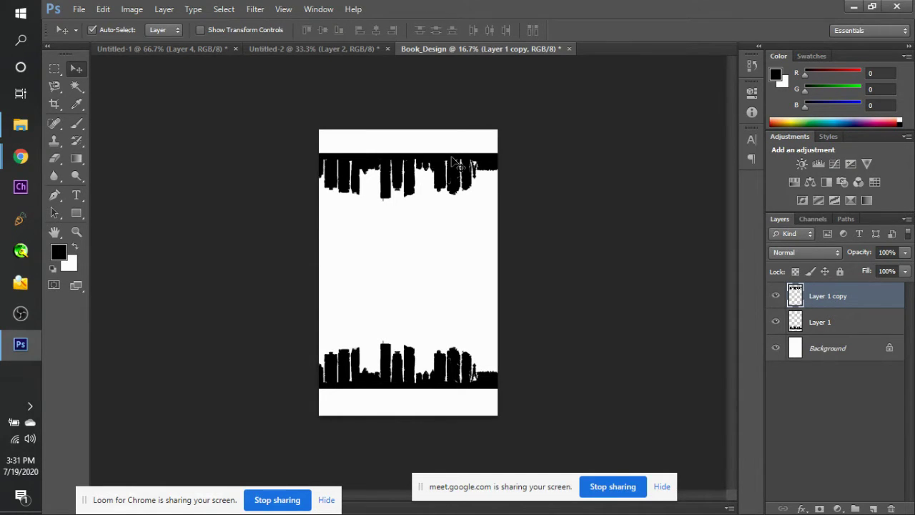
{"action": "scroll", "coordinate": [451, 157], "scroll_direction": "down", "scroll_amount": 1}
{"action": "scroll", "coordinate": [452, 158], "scroll_direction": "down", "scroll_amount": 1}
{"action": "scroll", "coordinate": [451, 157], "scroll_direction": "up", "scroll_amount": 1}
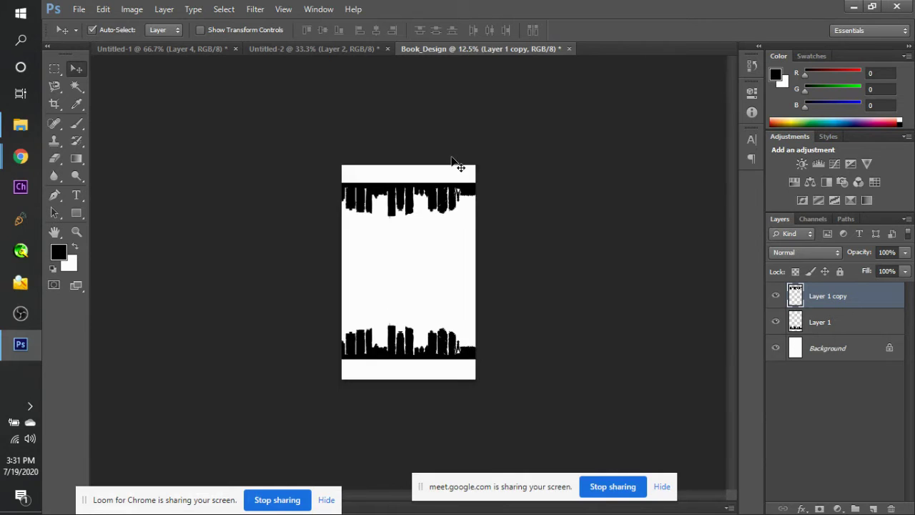
{"action": "scroll", "coordinate": [452, 158], "scroll_direction": "up", "scroll_amount": 2}
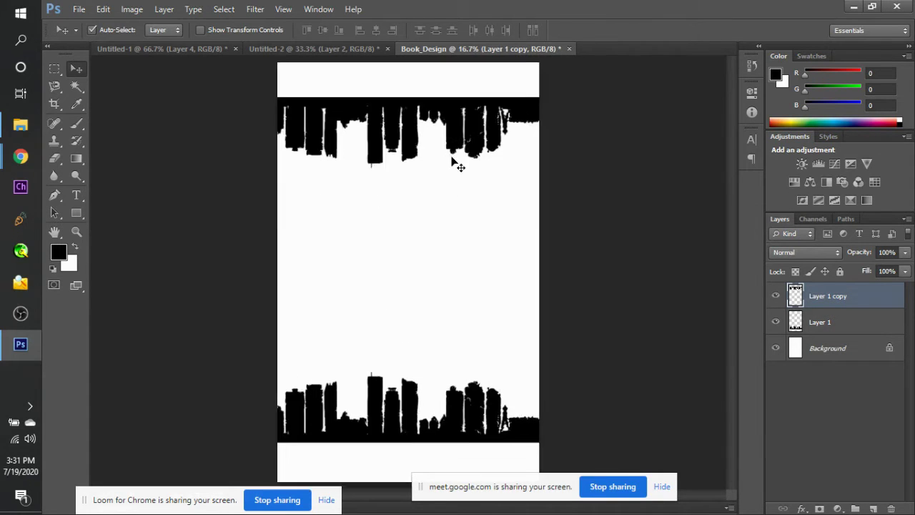
Move the flipped skyline flush with the page's top edge and the upright skyline flush with its bottom edge, leaving no layer selected.
{"action": "key", "text": "ctrl+minus"}
{"action": "key", "text": "ctrl+minus"}
{"action": "key", "text": "ctrl+minus"}
{"action": "key", "text": "ctrl+plus"}
{"action": "key", "text": "ctrl+plus"}
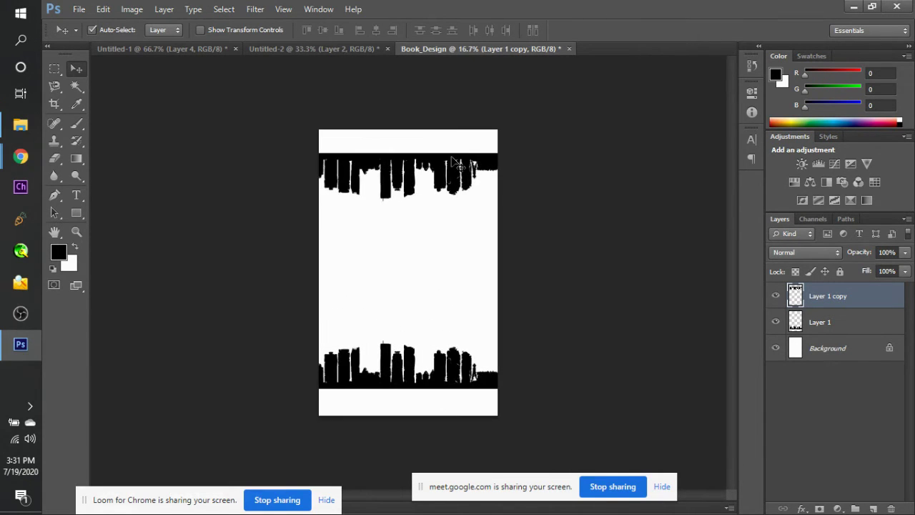
{"action": "key", "text": "ctrl+plus"}
{"action": "key", "text": "ctrl+minus"}
{"action": "mouse_move", "coordinate": [417, 172]}
{"action": "left_mouse_down"}
{"action": "mouse_move", "coordinate": [420, 145]}
{"action": "mouse_move", "coordinate": [421, 153]}
{"action": "left_mouse_up"}
{"action": "left_click_drag", "start_coordinate": [408, 363], "coordinate": [409, 390]}
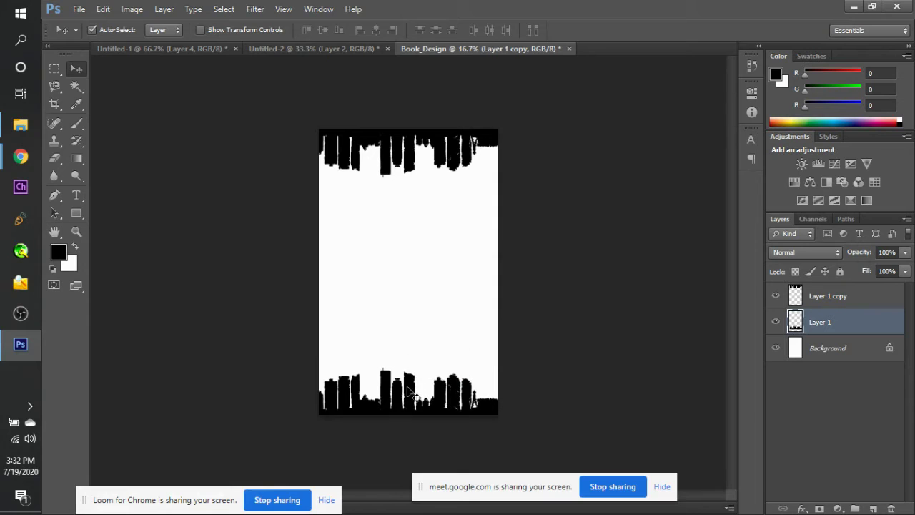
{"action": "left_click", "coordinate": [650, 341]}
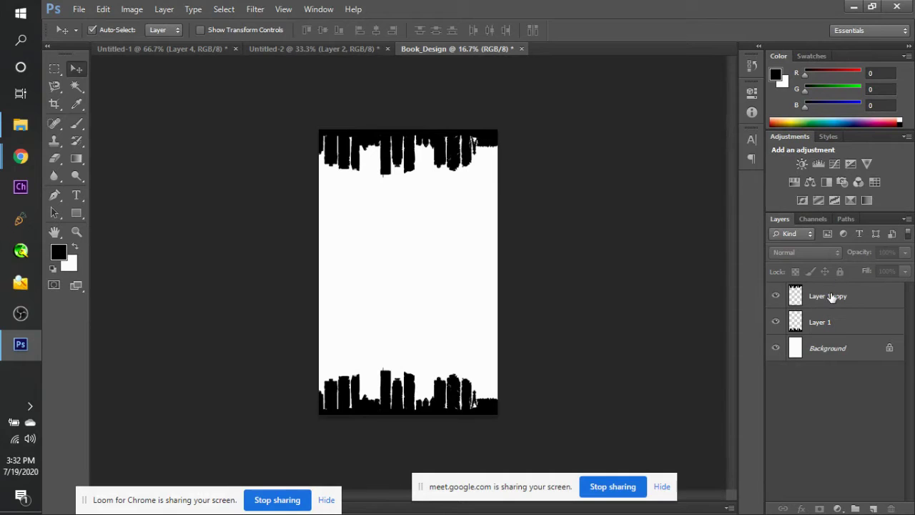
Start a point text layer above Layer 1 copy, near the left side of the blank middle area, with the font size at 72 pt.
{"action": "left_click", "coordinate": [75, 195]}
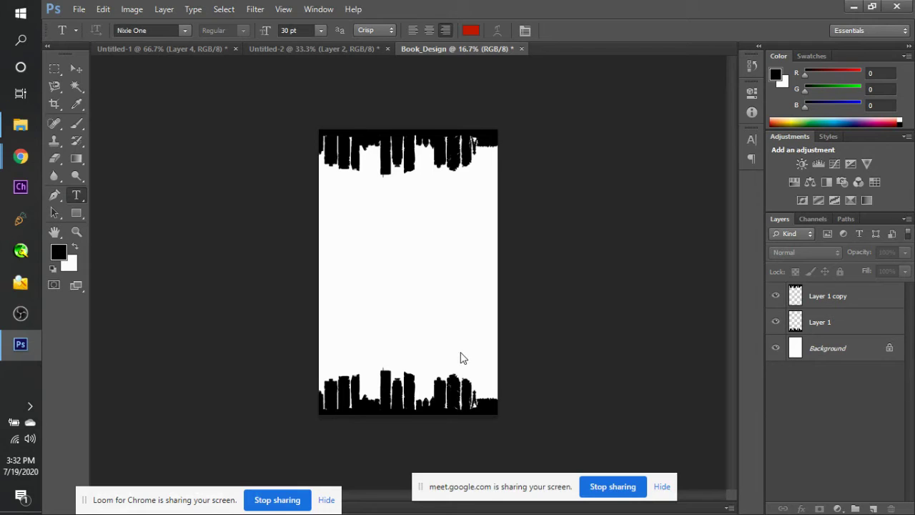
{"action": "left_click", "coordinate": [847, 323]}
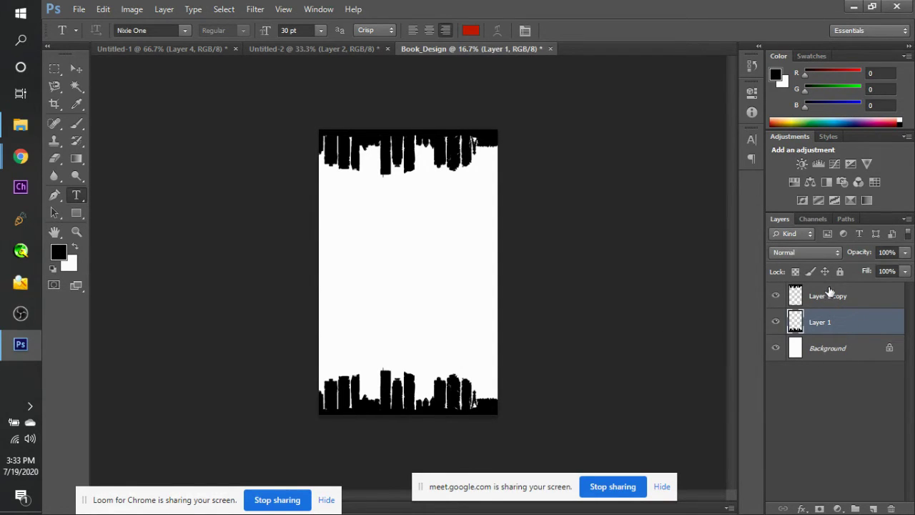
{"action": "key", "text": "alt+bracketright"}
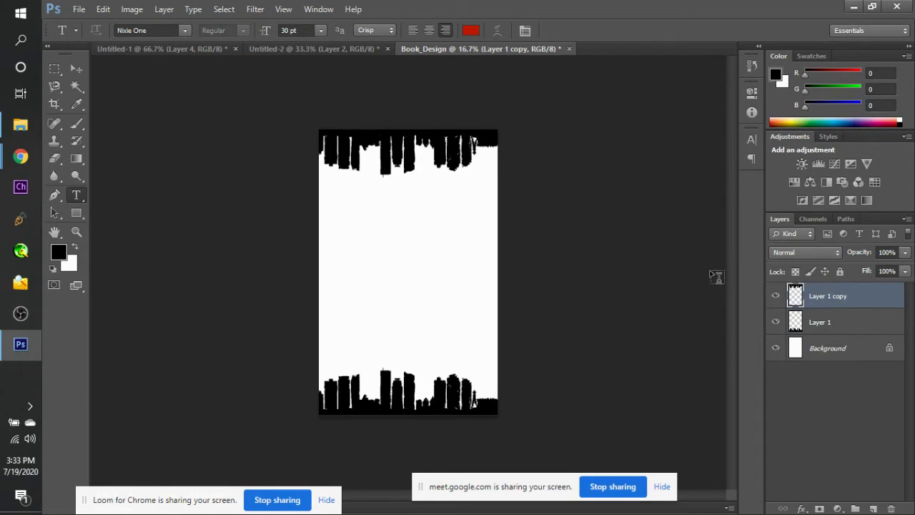
{"action": "left_click", "coordinate": [339, 263]}
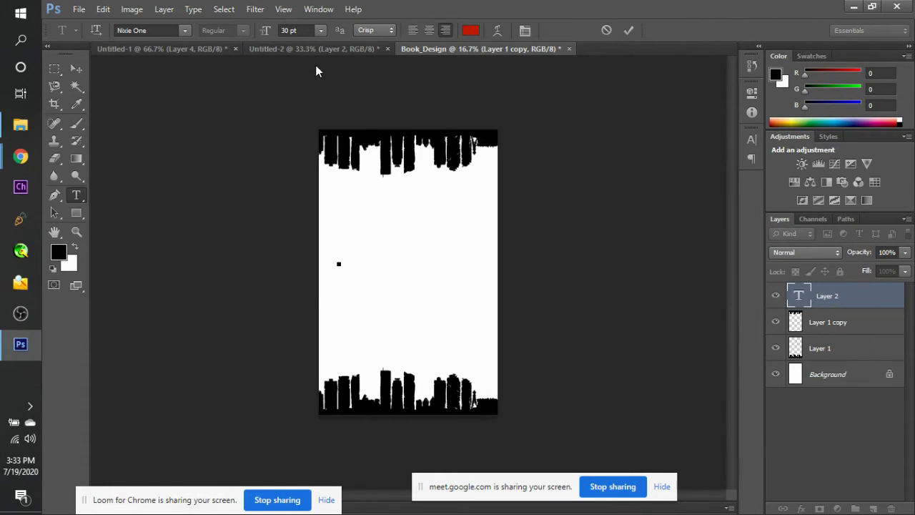
{"action": "left_click", "coordinate": [321, 30]}
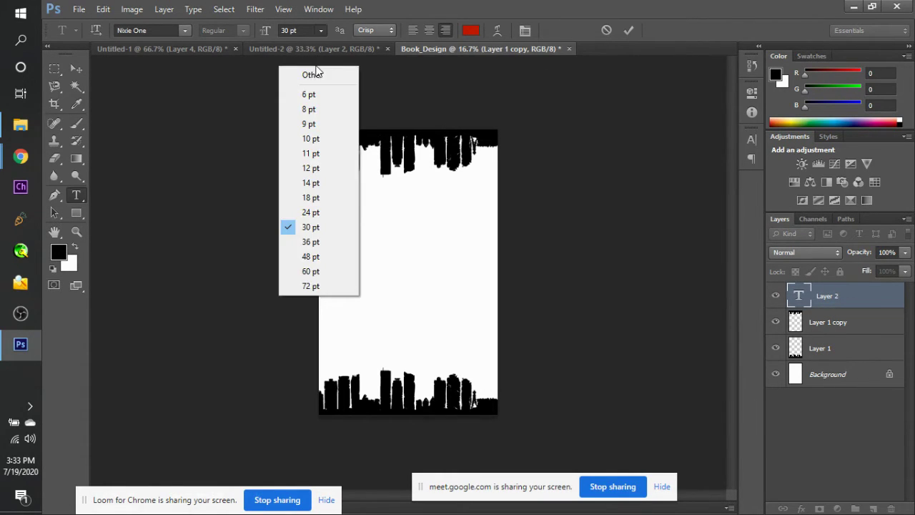
{"action": "left_click", "coordinate": [302, 285]}
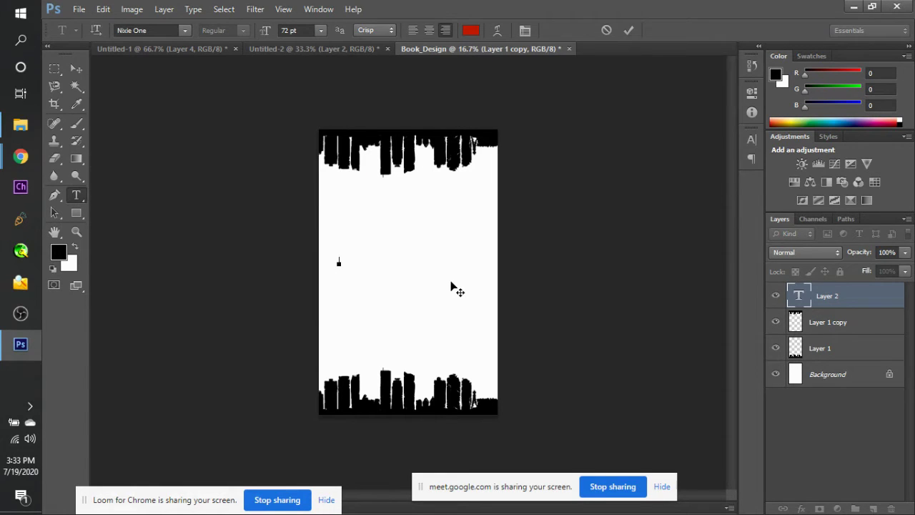
Enter the text DHAKA and move it to the middle of the page.
{"action": "type", "text": "TAKA"}
{"action": "left_click", "coordinate": [451, 285]}
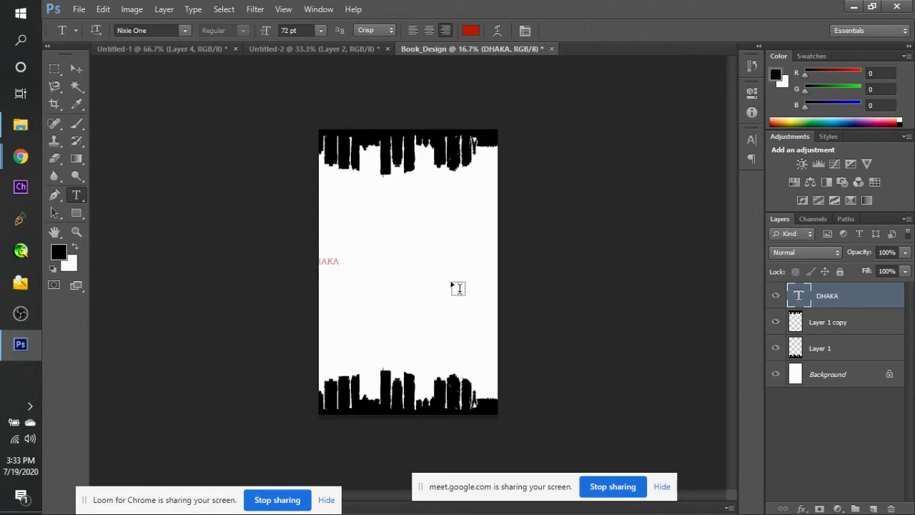
{"action": "key", "text": "v"}
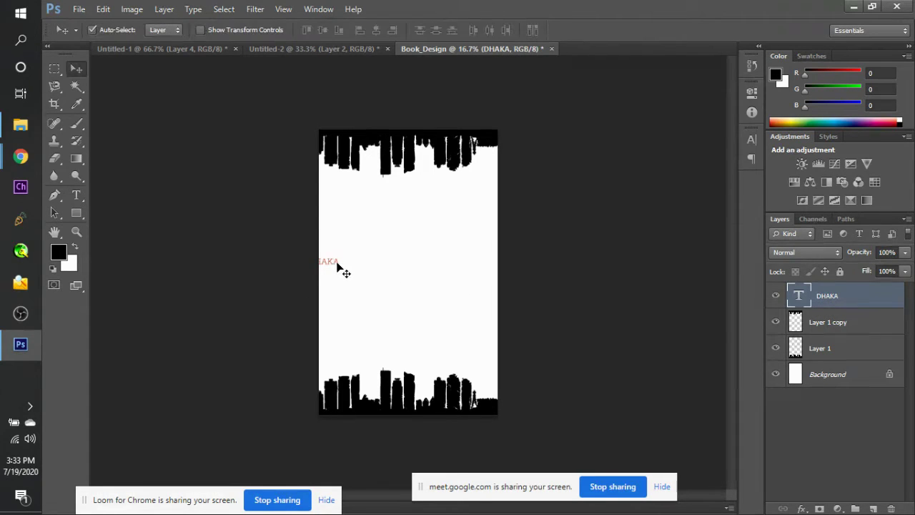
{"action": "left_click_drag", "start_coordinate": [341, 269], "coordinate": [417, 265]}
Show the character settings and scale the DHAKA text up to about 366% around its centre.
{"action": "left_click", "coordinate": [750, 158]}
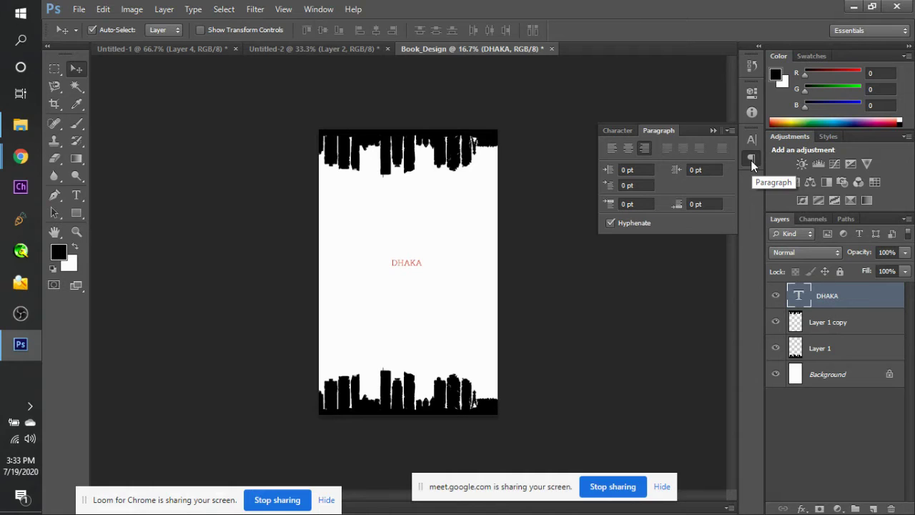
{"action": "left_click", "coordinate": [623, 130]}
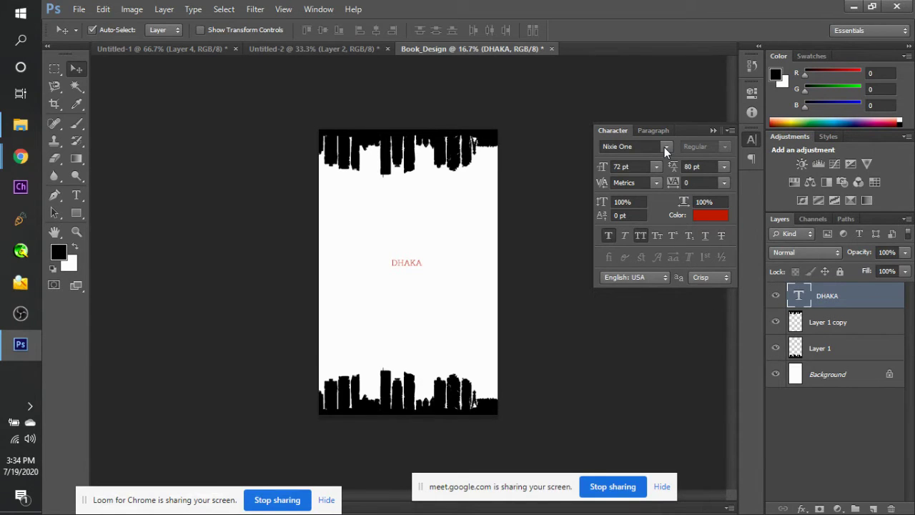
{"action": "key", "text": "ctrl+t"}
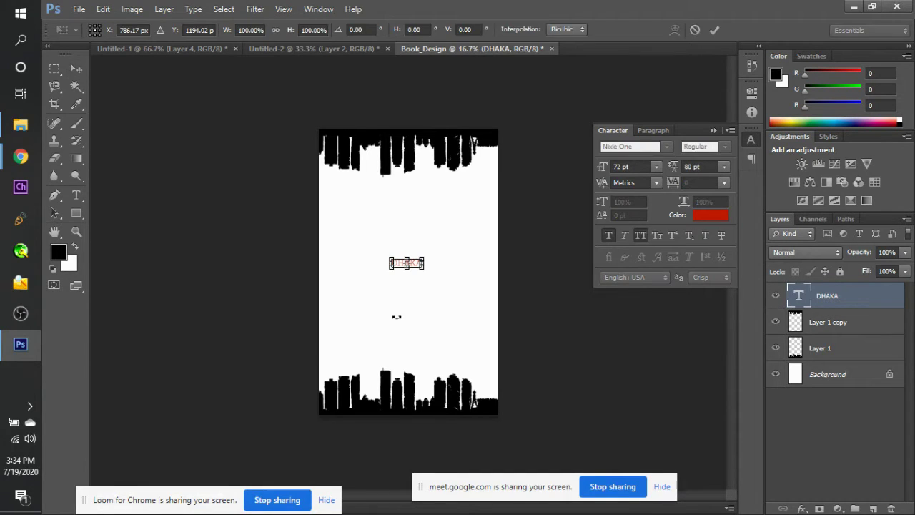
{"action": "left_click_drag", "start_coordinate": [426, 269], "coordinate": [458, 303]}
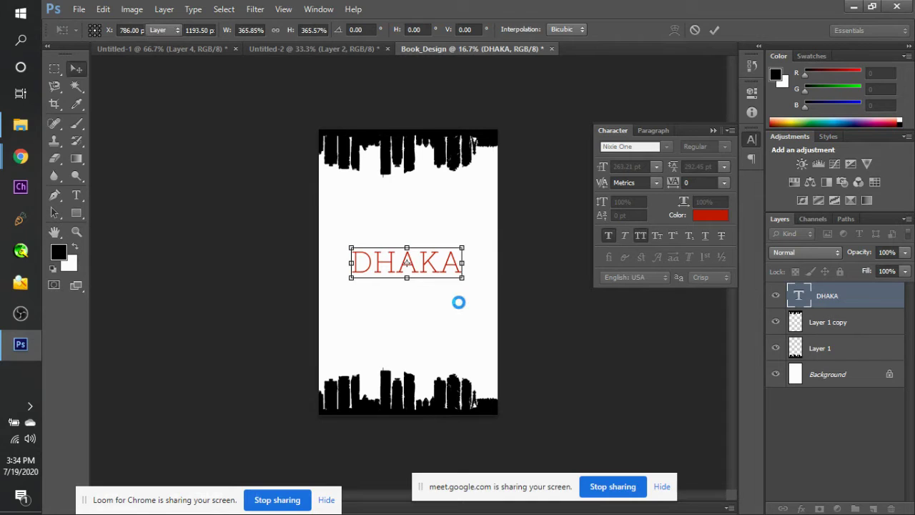
{"action": "key", "text": "Return"}
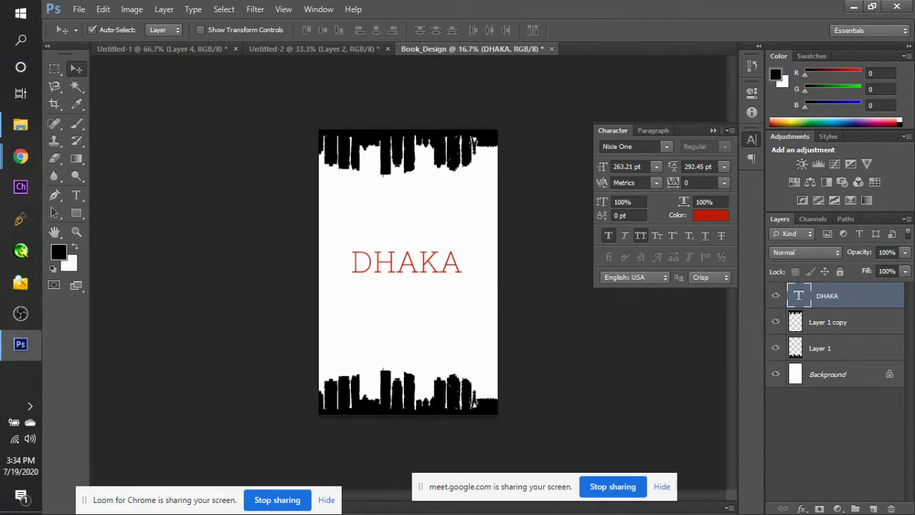
Add a new layer and draw a circular selection below the first letters of DHAKA.
{"action": "left_click", "coordinate": [872, 508]}
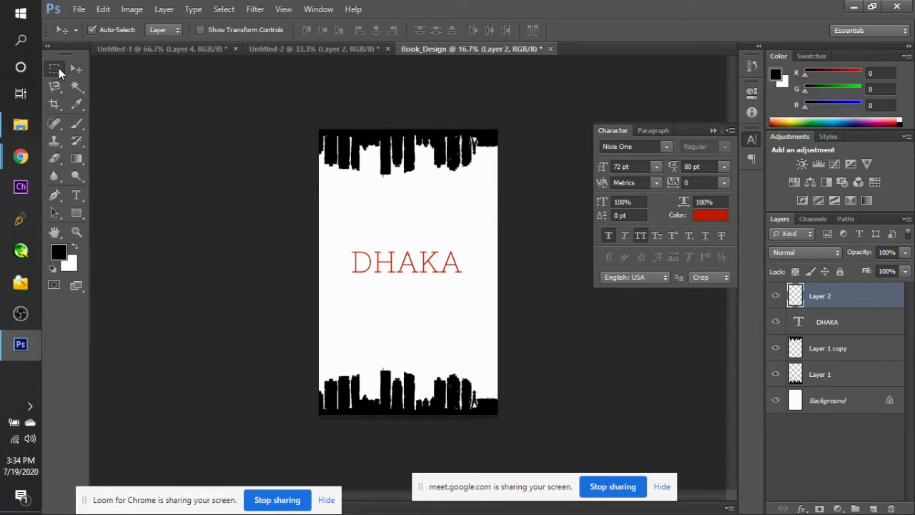
{"action": "left_click", "coordinate": [59, 67]}
{"action": "left_click", "coordinate": [92, 81]}
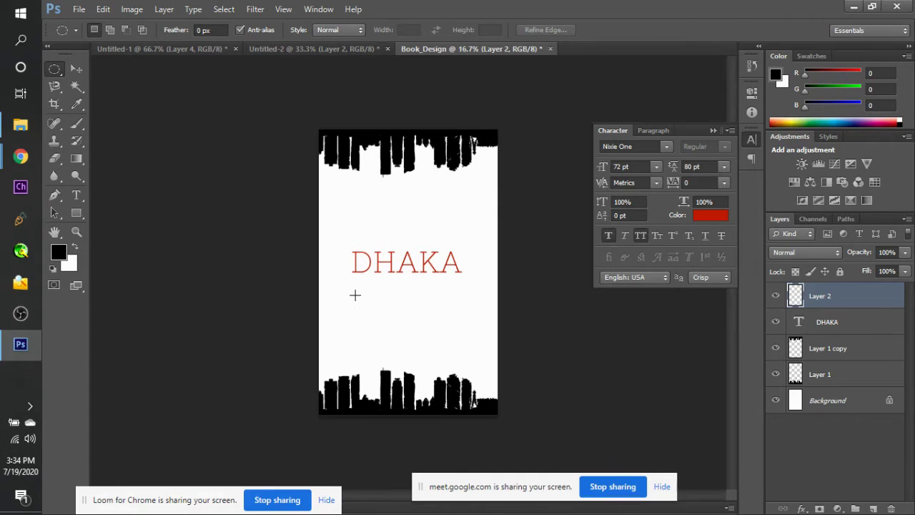
{"action": "left_click_drag", "start_coordinate": [354, 295], "coordinate": [401, 339]}
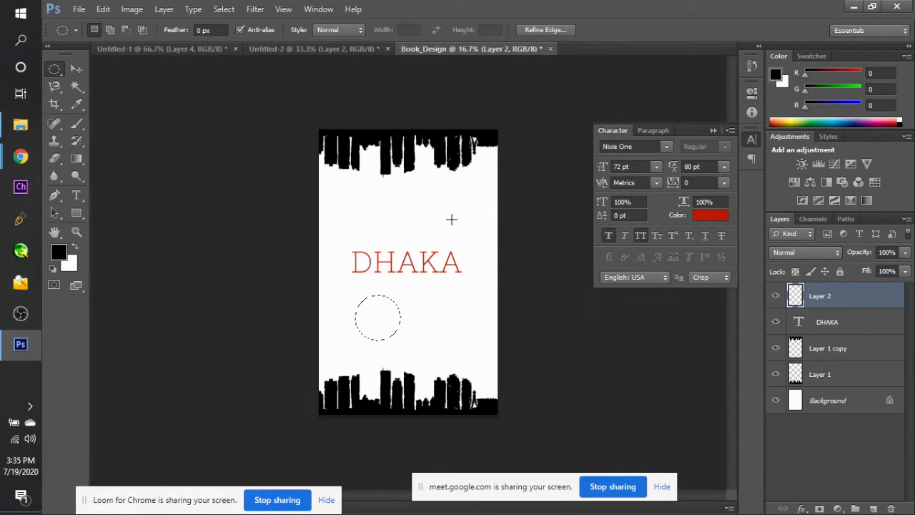
Subtract a rectangular area from the left side of the circular selection to give it a straight edge.
{"action": "right_click", "coordinate": [57, 72]}
{"action": "left_click", "coordinate": [90, 69]}
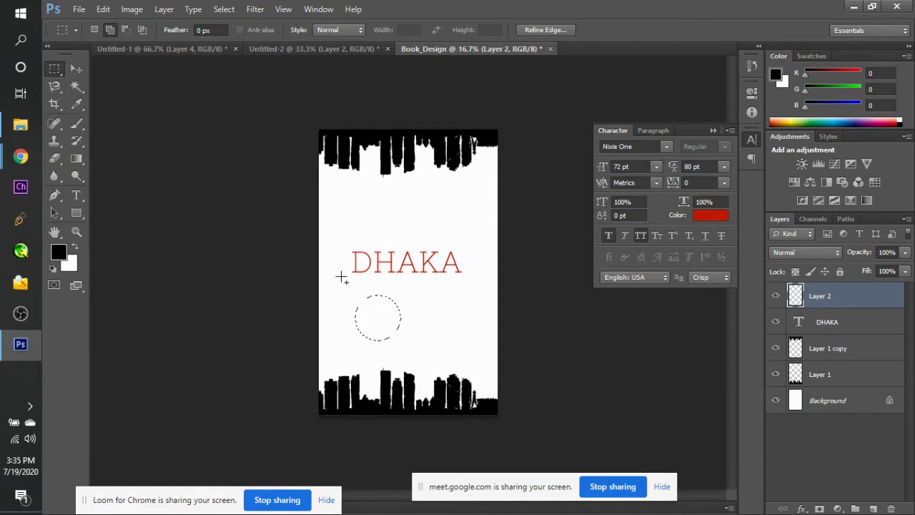
{"action": "key", "text": "alt"}
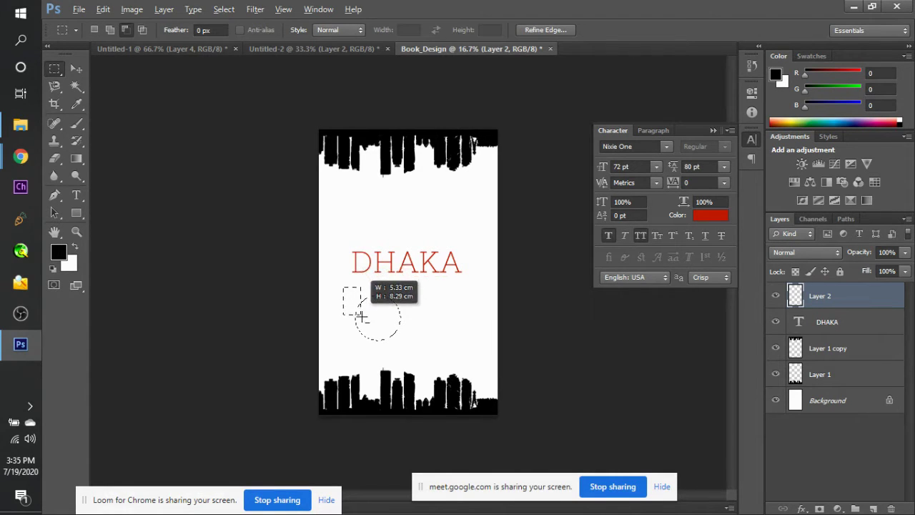
{"action": "left_click_drag", "start_coordinate": [368, 352], "coordinate": [368, 355]}
{"action": "key", "text": "alt"}
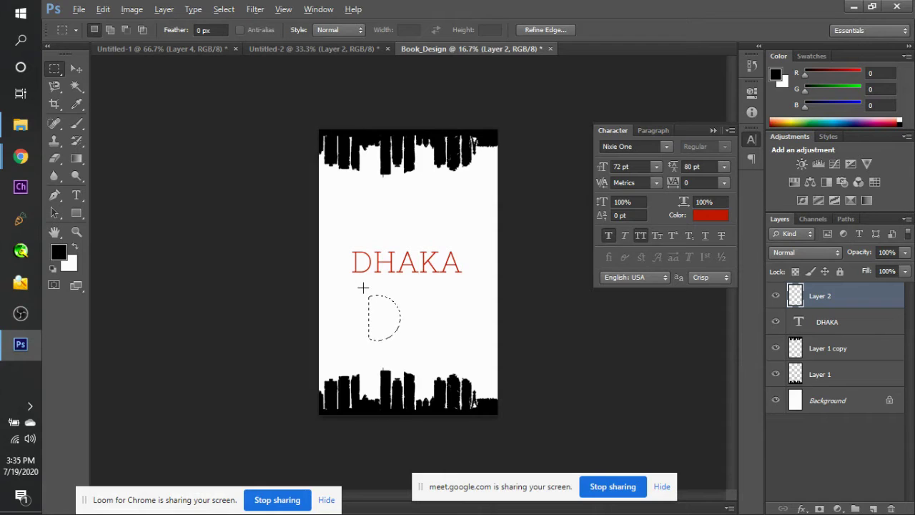
Trim another narrow strip off the selection's straight edge, fill the resulting D shape with black and deselect it.
{"action": "key", "text": "alt"}
{"action": "left_click_drag", "start_coordinate": [362, 289], "coordinate": [372, 363]}
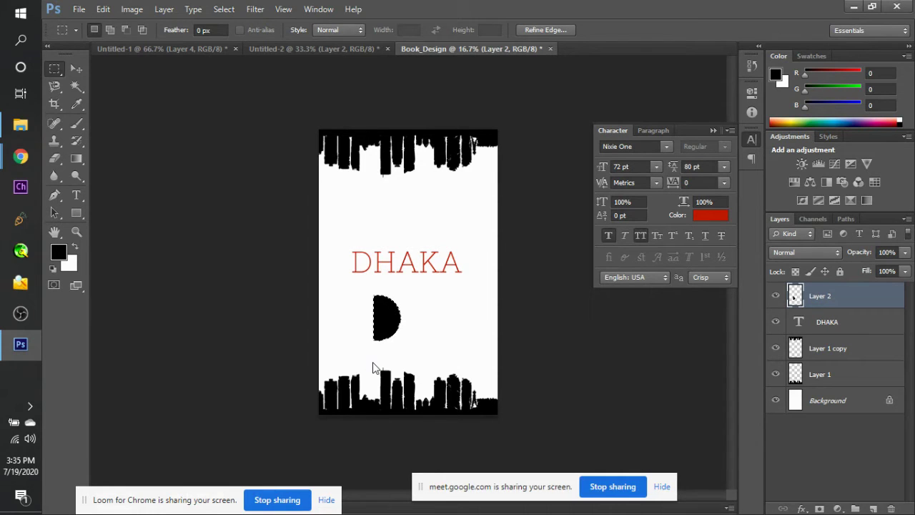
{"action": "key", "text": "ctrl+d"}
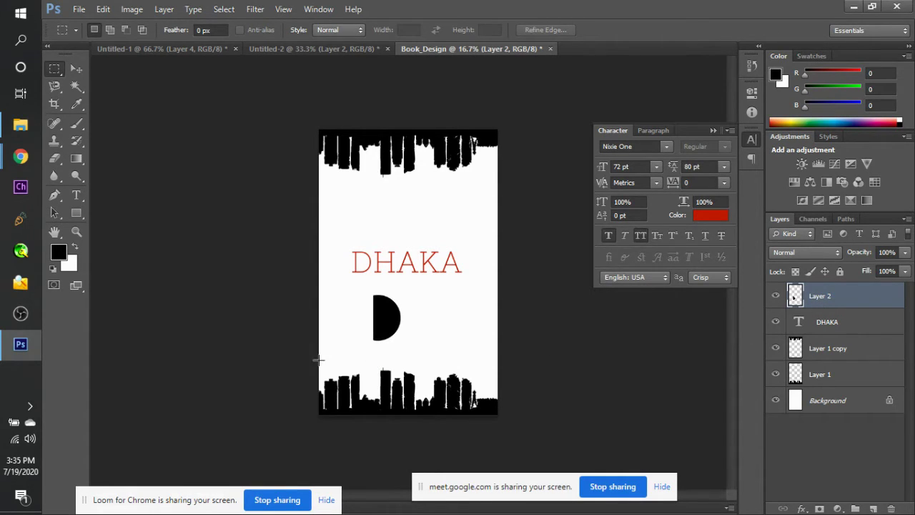
Move the black D shape up over the letter D of DHAKA and nudge it slightly right.
{"action": "key", "text": "v"}
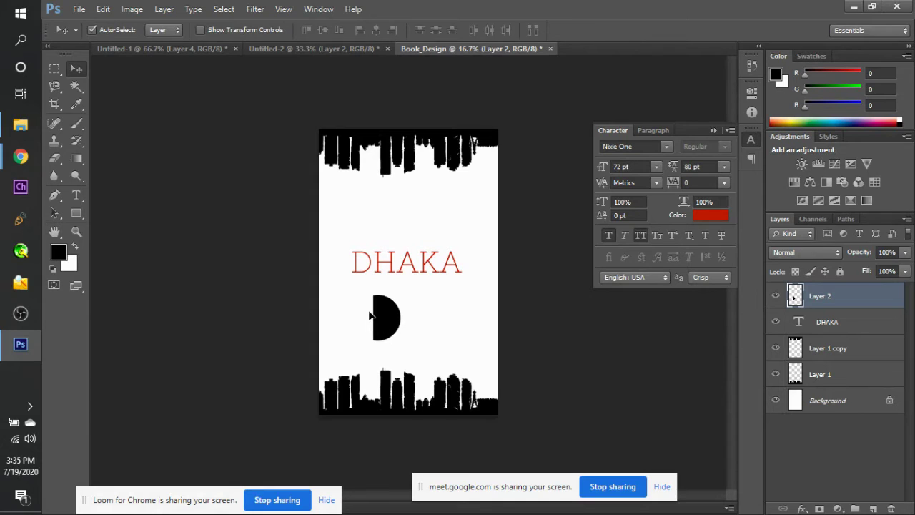
{"action": "left_click_drag", "start_coordinate": [370, 316], "coordinate": [357, 276]}
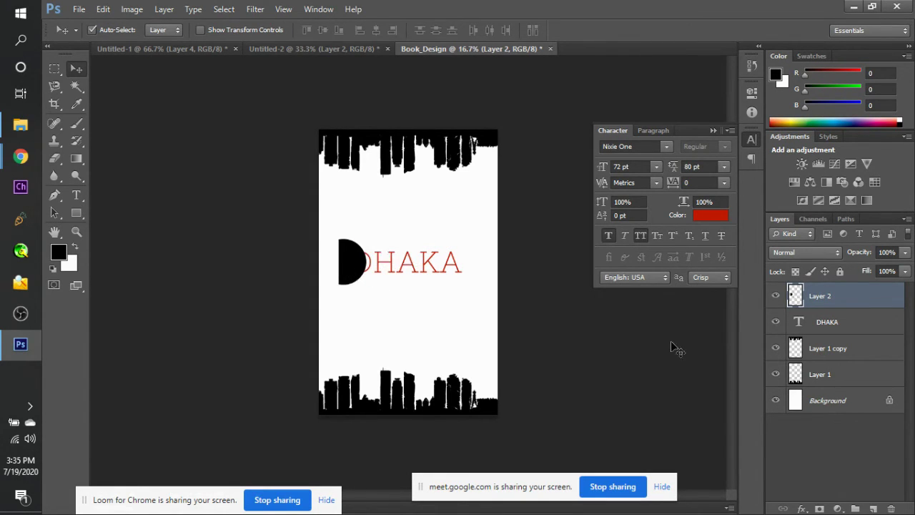
{"action": "key", "text": "Right"}
{"action": "key", "text": "Right"}
{"action": "key", "text": "Right"}
{"action": "key", "text": "Right"}
{"action": "key", "text": "Right"}
{"action": "key", "text": "Right"}
{"action": "key", "text": "Right"}
{"action": "key", "text": "Right"}
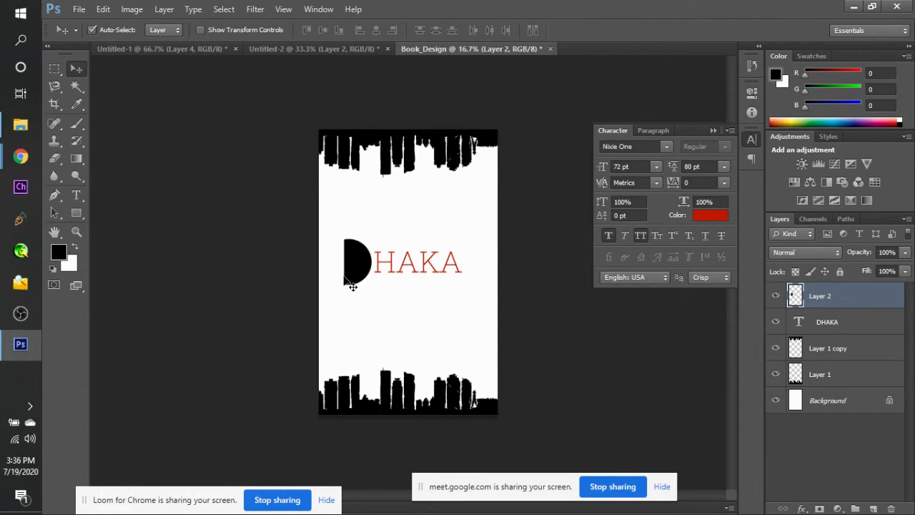
Nudge the black D shape upward until its lower edge lines up with the baseline of DHAKA.
{"action": "key", "text": "Up"}
{"action": "key", "text": "Up"}
{"action": "key", "text": "Up"}
{"action": "key", "text": "Up"}
{"action": "key", "text": "Up"}
{"action": "key", "text": "Up"}
{"action": "key", "text": "Up"}
{"action": "key", "text": "Up"}
{"action": "key", "text": "Up"}
{"action": "key", "text": "Up"}
{"action": "key", "text": "Up"}
{"action": "key", "text": "Up"}
{"action": "key", "text": "Up"}
{"action": "key", "text": "Up"}
{"action": "key", "text": "Down"}
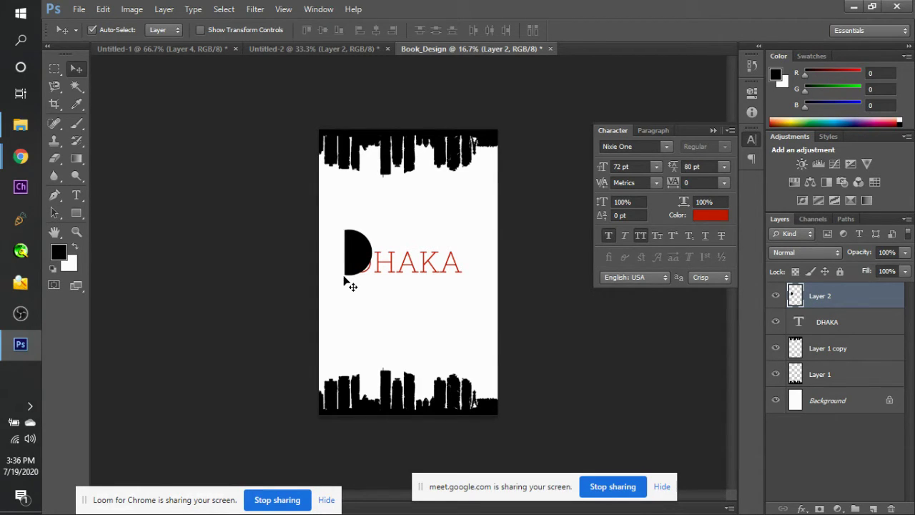
{"action": "key", "text": "Down"}
{"action": "key", "text": "Up"}
{"action": "key", "text": "Up"}
{"action": "key", "text": "Up"}
Set the Pen tool to Shape mode with no fill and a solid black stroke.
{"action": "key", "text": "p"}
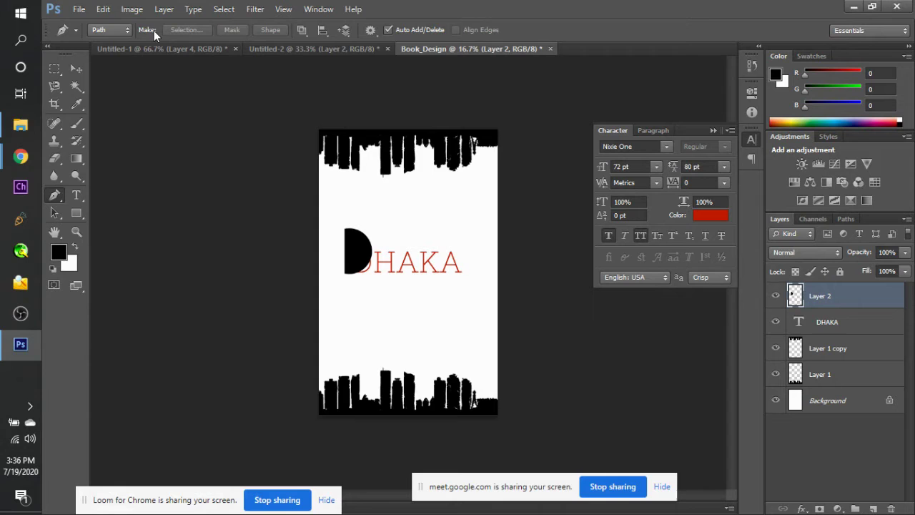
{"action": "left_click", "coordinate": [115, 29]}
{"action": "left_click", "coordinate": [113, 41]}
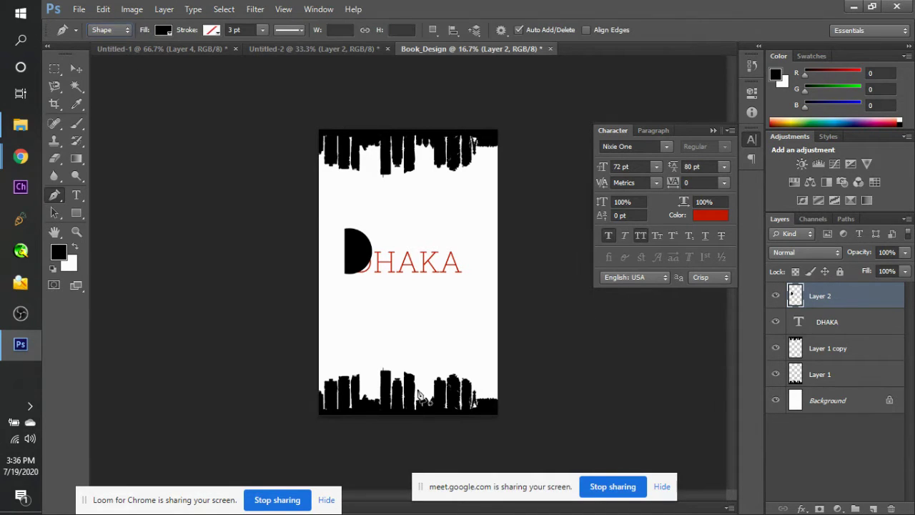
{"action": "left_click", "coordinate": [165, 29]}
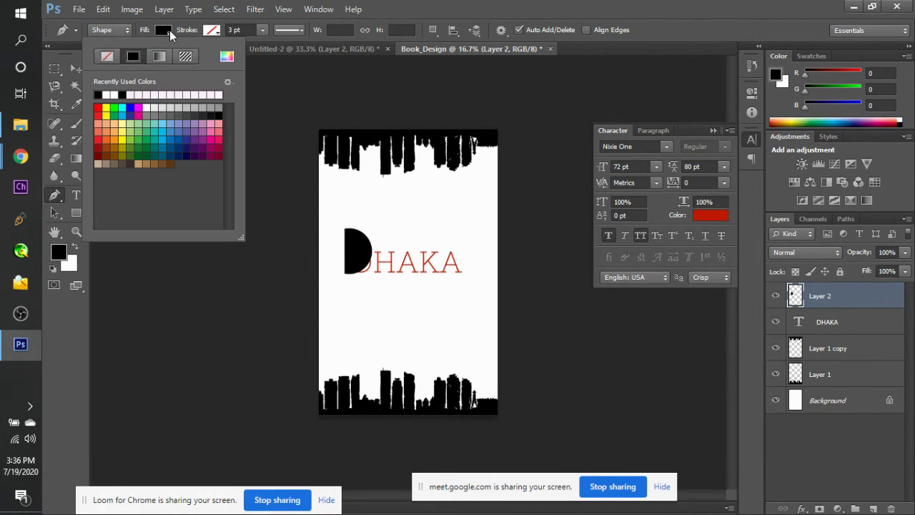
{"action": "left_click", "coordinate": [113, 56]}
{"action": "left_click", "coordinate": [211, 30]}
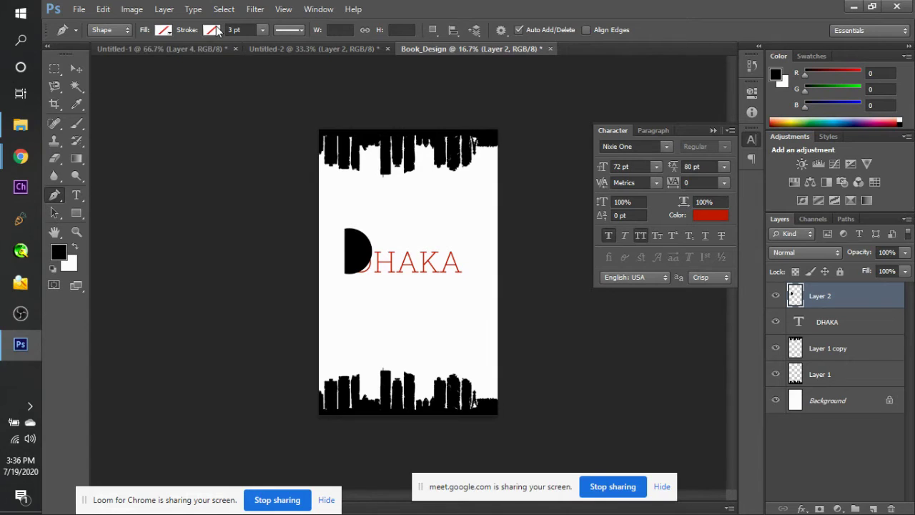
{"action": "left_click", "coordinate": [212, 30]}
{"action": "left_click", "coordinate": [181, 56]}
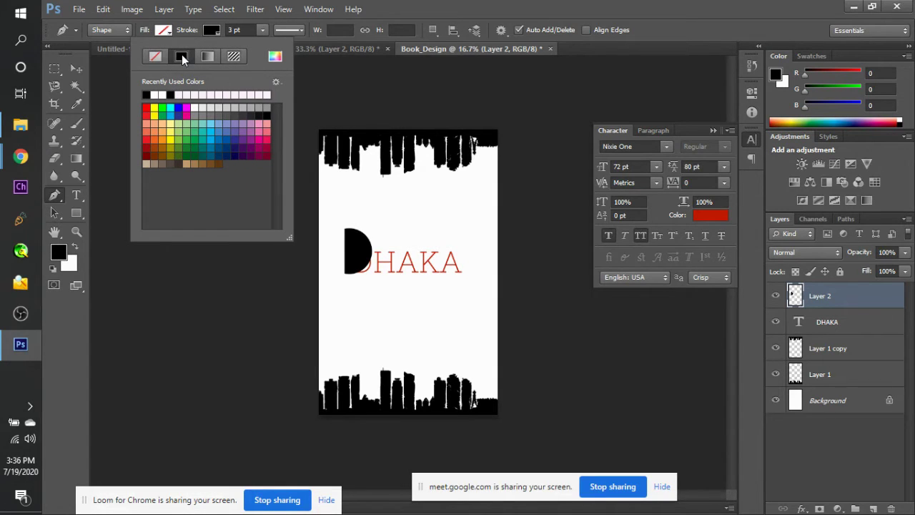
{"action": "key", "text": "Return"}
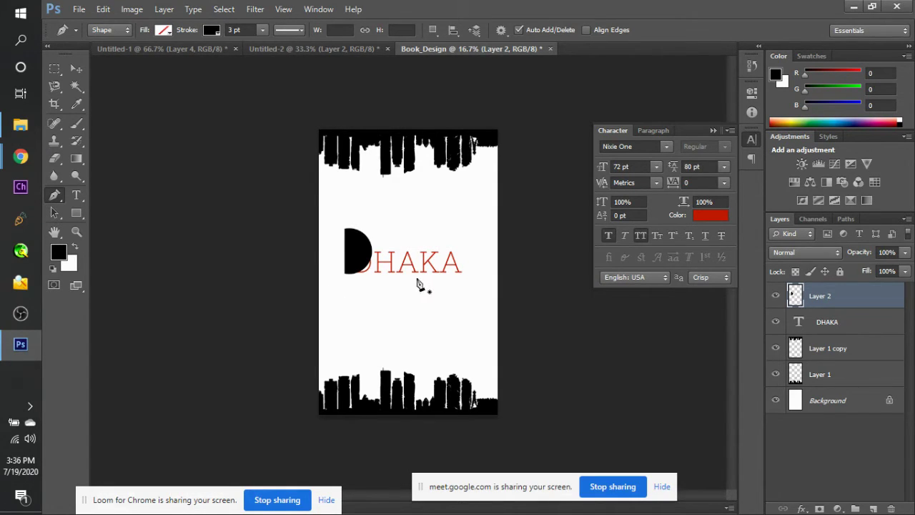
Draw a closed triangle over the first A of DHAKA, about 144 px wide and 186 px high.
{"action": "scroll", "coordinate": [419, 283], "scroll_direction": "up", "scroll_amount": 2}
{"action": "scroll", "coordinate": [419, 283], "scroll_direction": "up", "scroll_amount": 2}
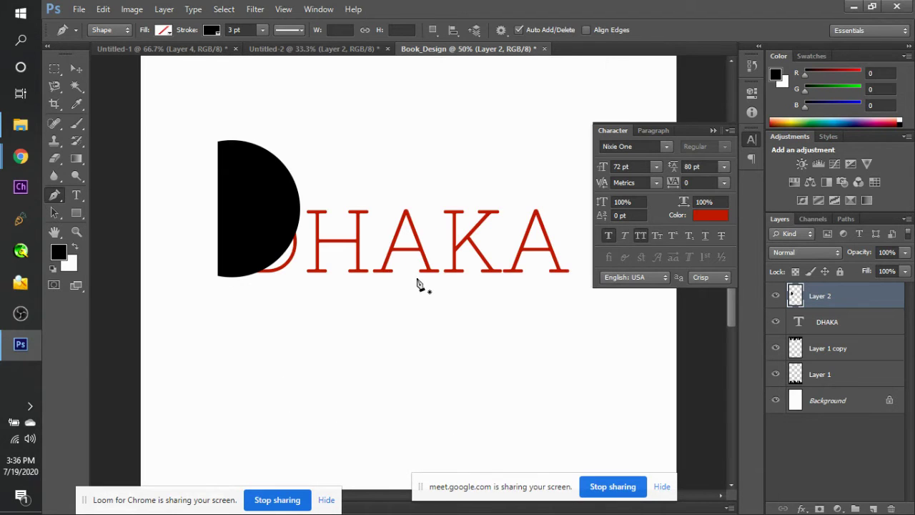
{"action": "left_click", "coordinate": [382, 271]}
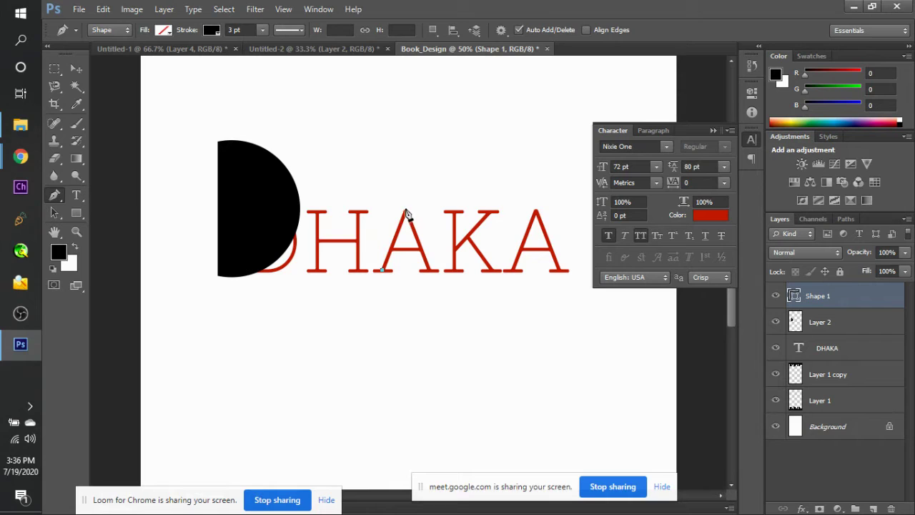
{"action": "left_click", "coordinate": [405, 210]}
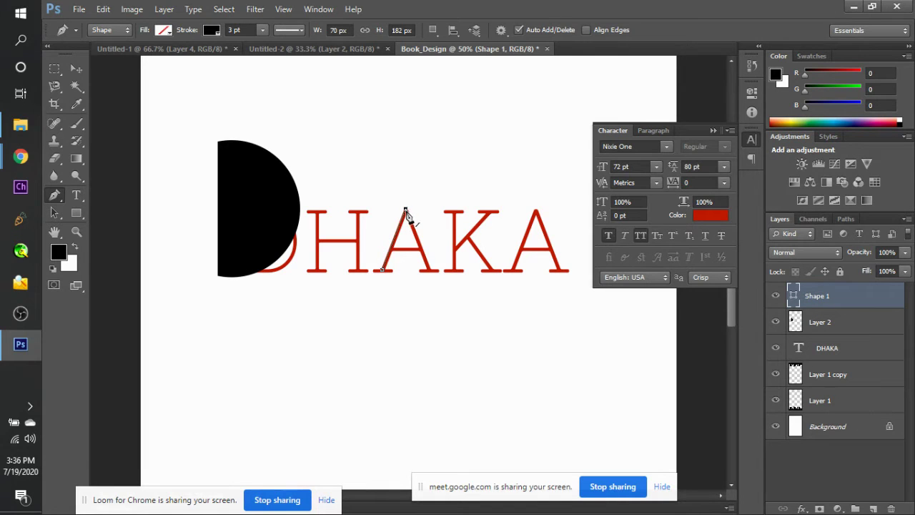
{"action": "left_click", "coordinate": [430, 272]}
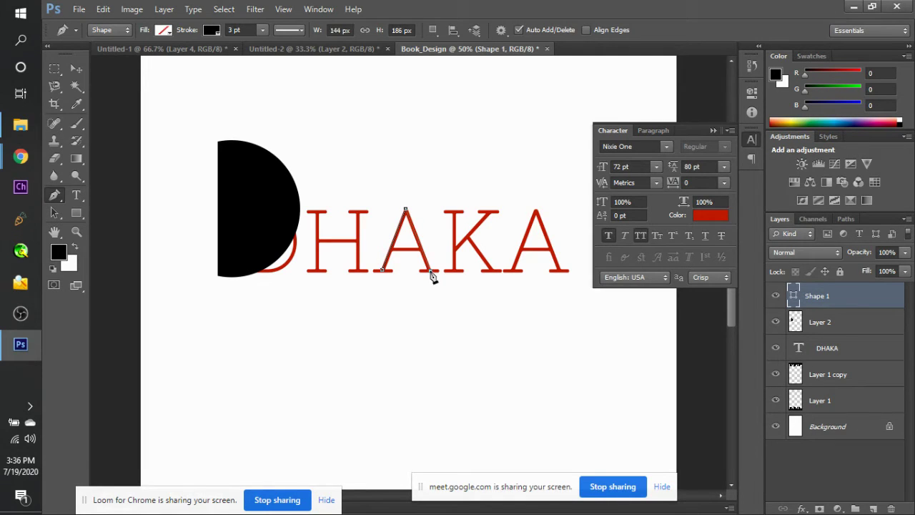
{"action": "left_click", "coordinate": [383, 272]}
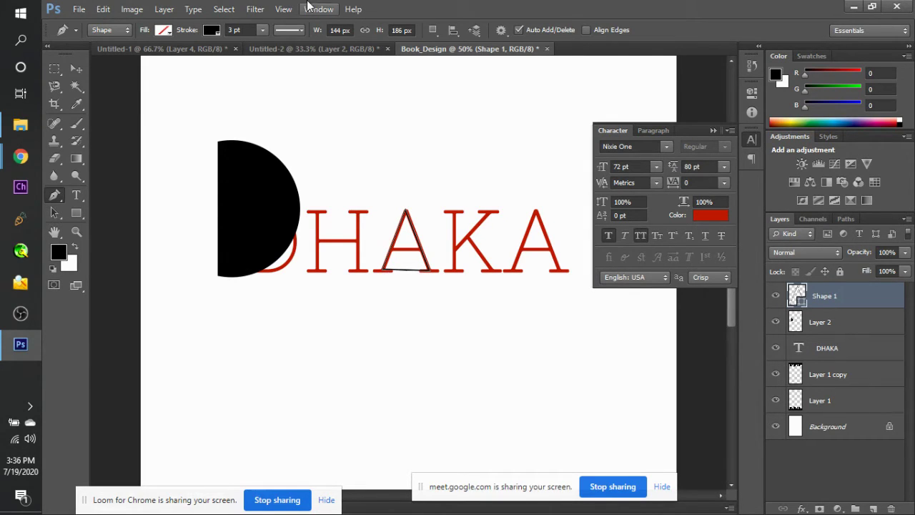
Set the triangle's stroke width to 24 pt.
{"action": "left_click", "coordinate": [248, 30]}
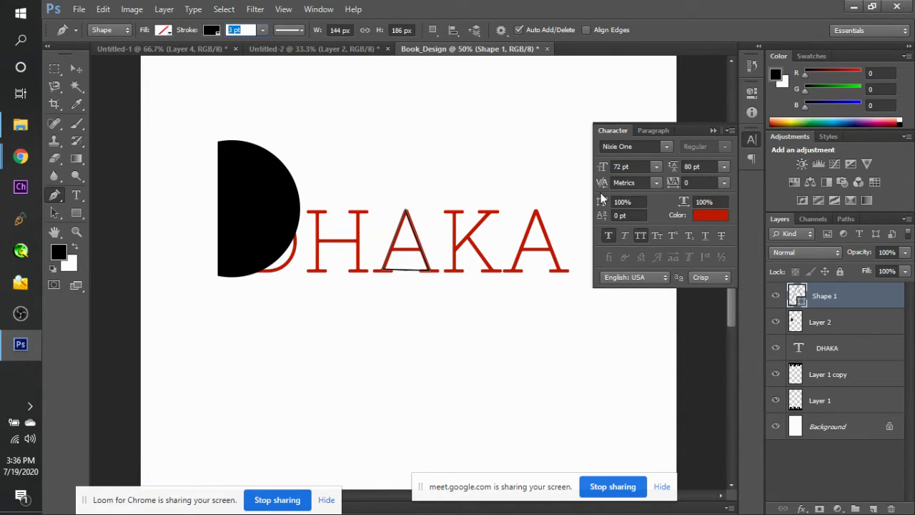
{"action": "left_click", "coordinate": [263, 30]}
{"action": "left_click", "coordinate": [262, 30]}
{"action": "left_click", "coordinate": [263, 30]}
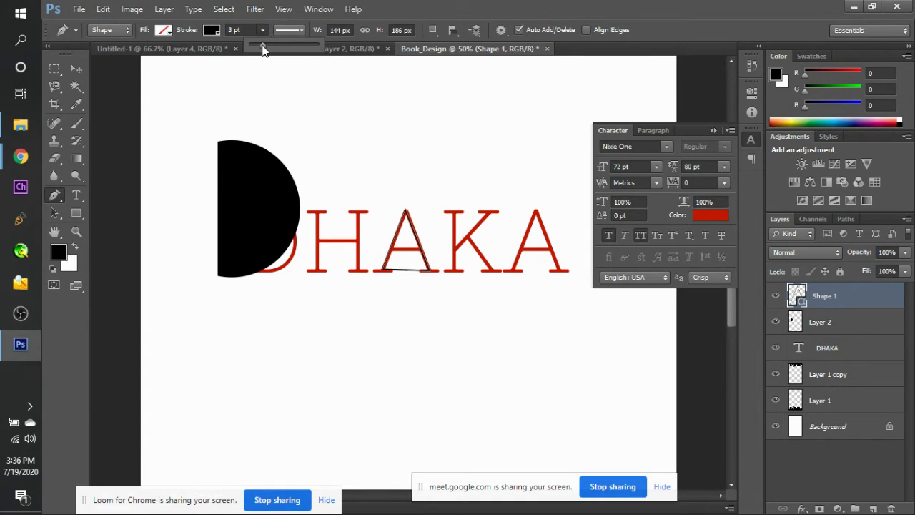
{"action": "left_click_drag", "start_coordinate": [262, 46], "coordinate": [287, 50]}
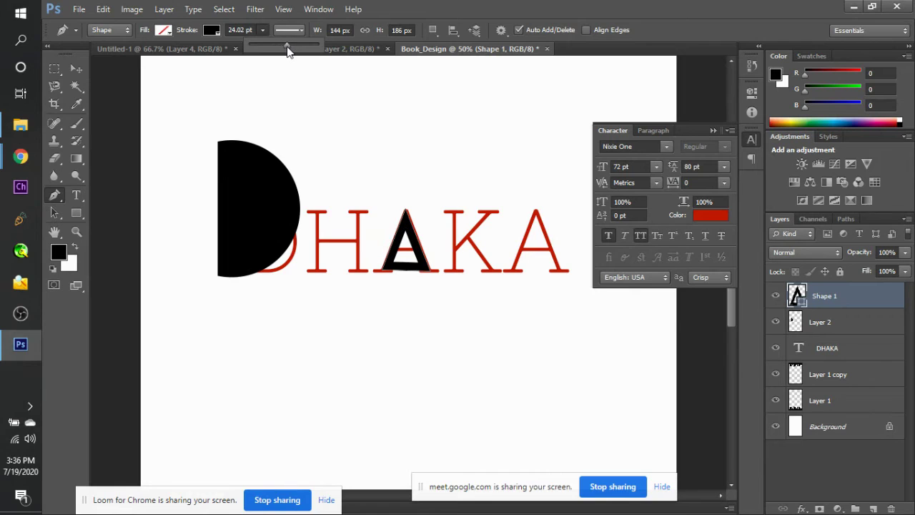
{"action": "left_click", "coordinate": [250, 30]}
{"action": "type", "text": "24"}
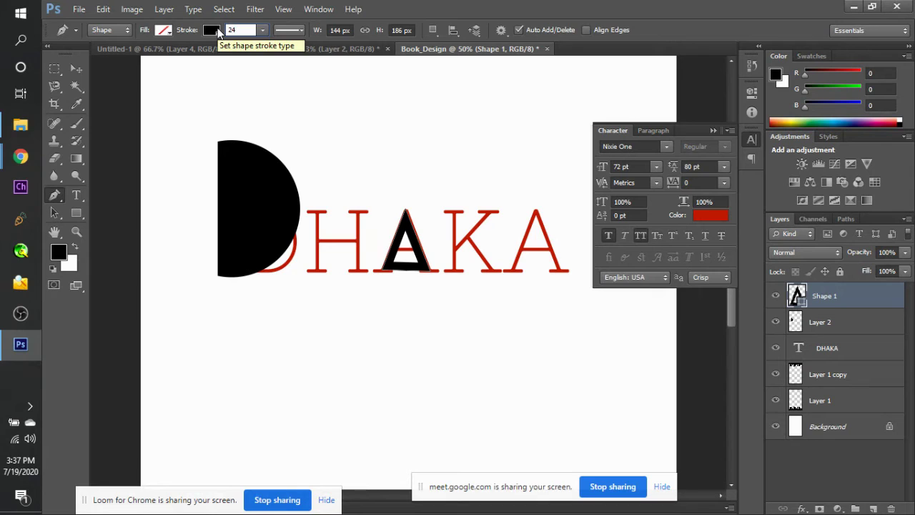
{"action": "key", "text": "Return"}
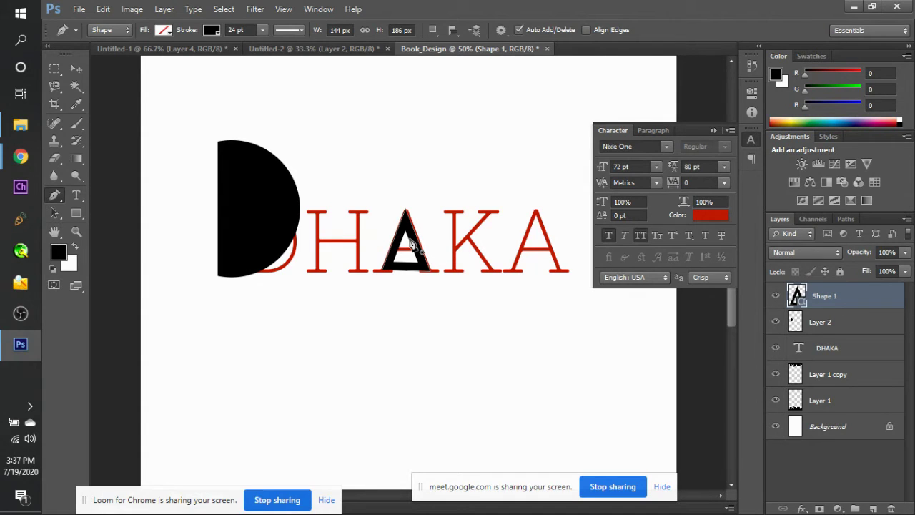
Try alternative fonts on the whole DHAKA title, going from Nixie One to Open Sans.
{"action": "scroll", "coordinate": [411, 243], "scroll_direction": "up", "scroll_amount": 5}
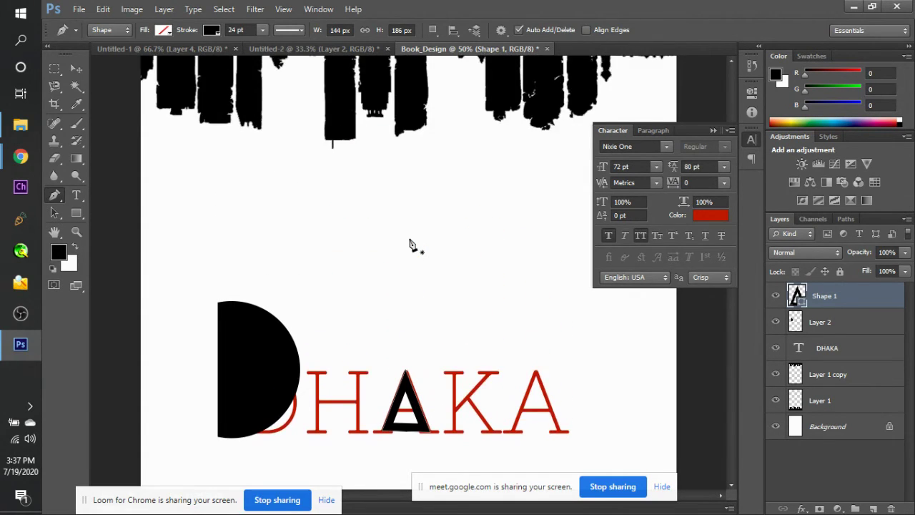
{"action": "scroll", "coordinate": [411, 244], "scroll_direction": "down", "scroll_amount": 5}
{"action": "scroll", "coordinate": [411, 243], "scroll_direction": "down", "scroll_amount": 1}
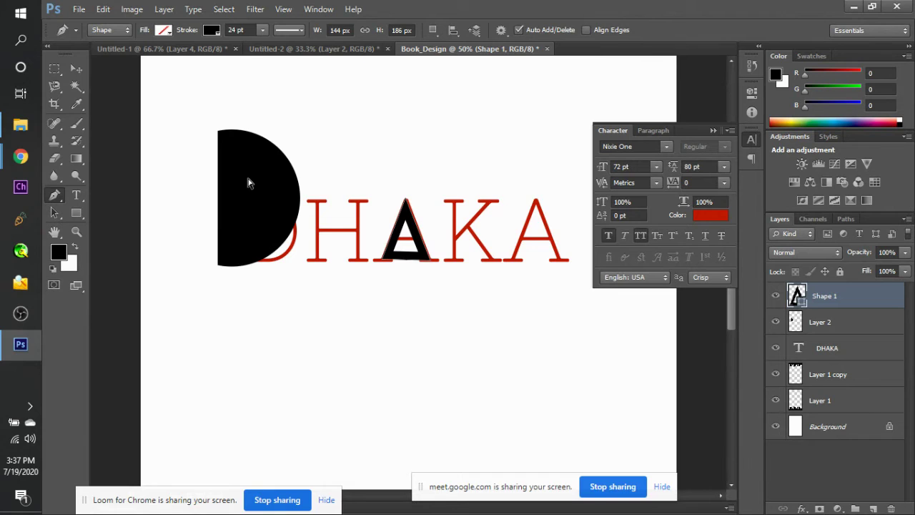
{"action": "key", "text": "ctrl+minus"}
{"action": "key", "text": "ctrl+minus"}
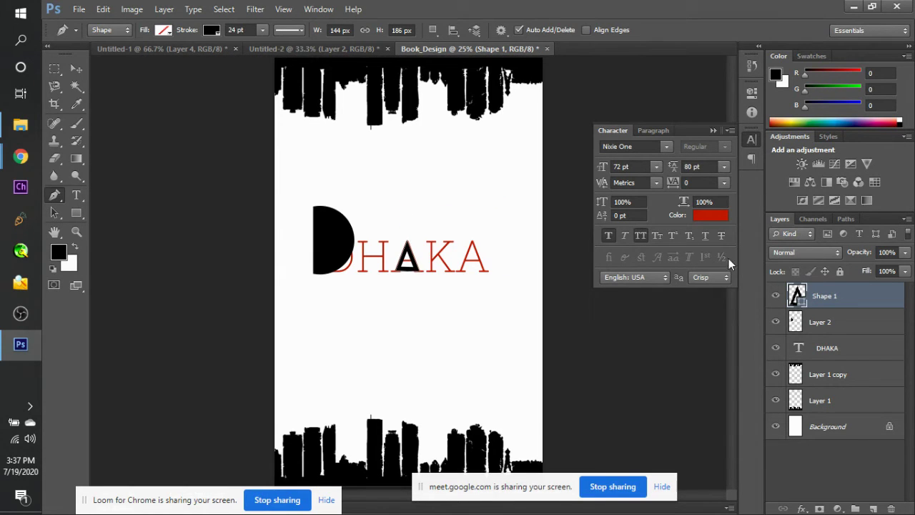
{"action": "double_click", "coordinate": [798, 348]}
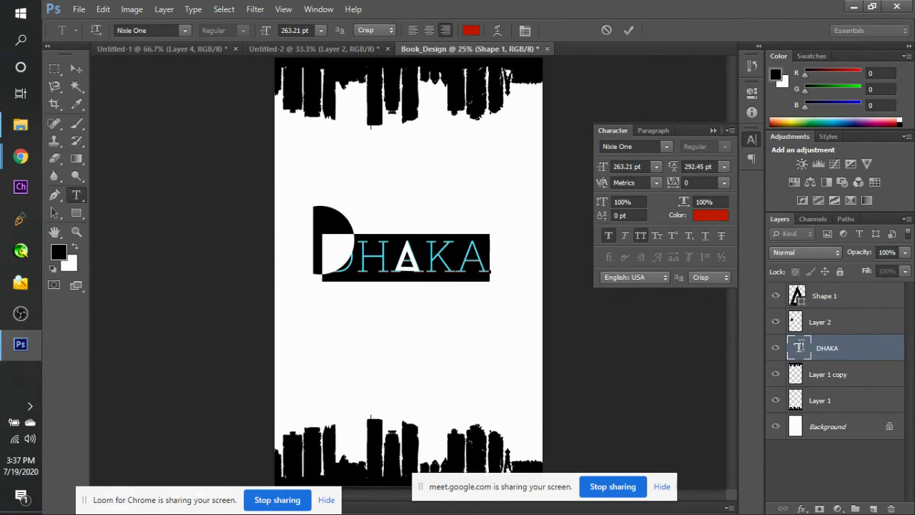
{"action": "left_click", "coordinate": [167, 30]}
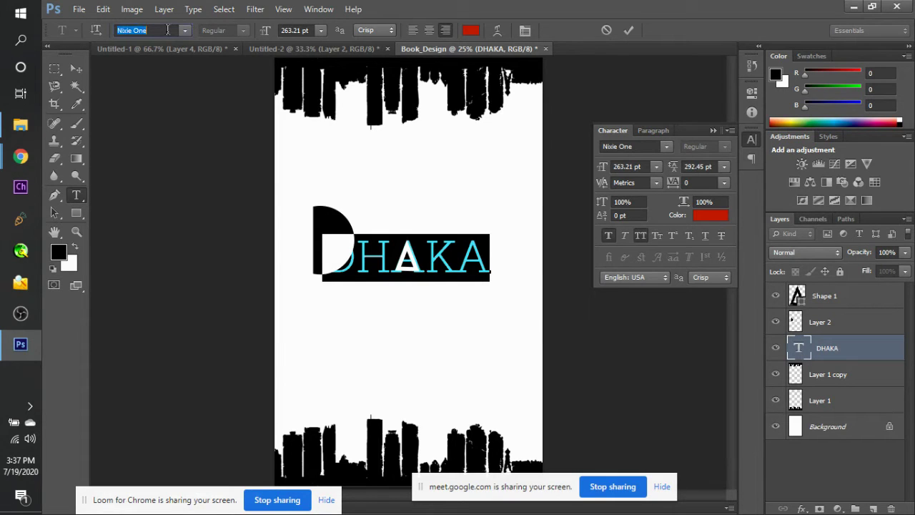
{"action": "key", "text": "Down"}
{"action": "key", "text": "Down"}
{"action": "key", "text": "Down"}
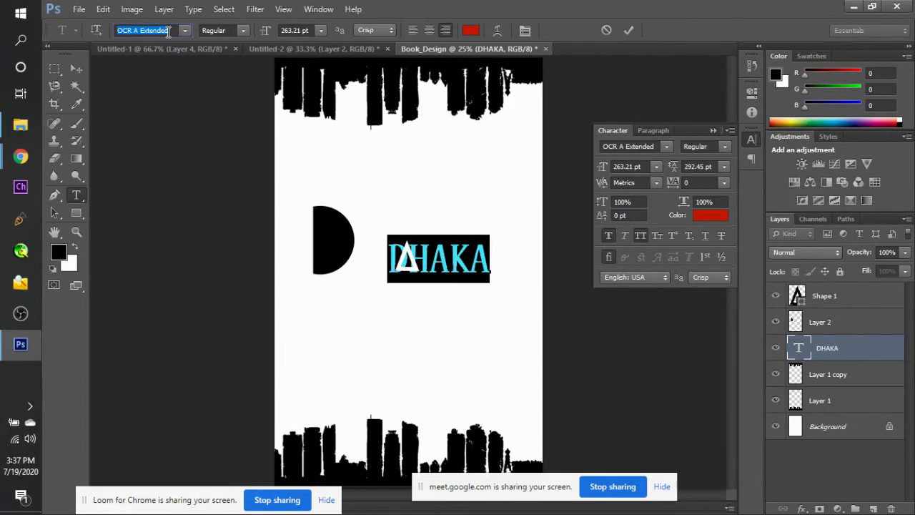
{"action": "key", "text": "Down"}
{"action": "key", "text": "Down"}
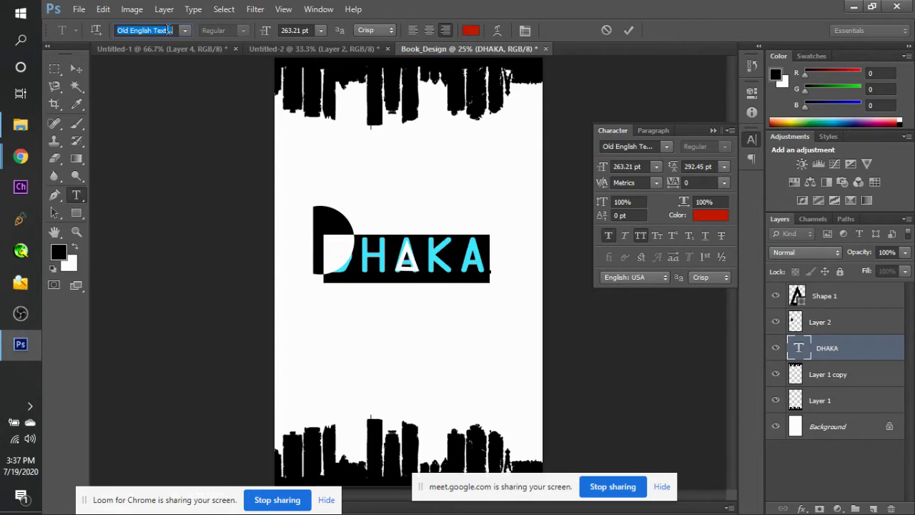
{"action": "key", "text": "Down"}
{"action": "key", "text": "Down"}
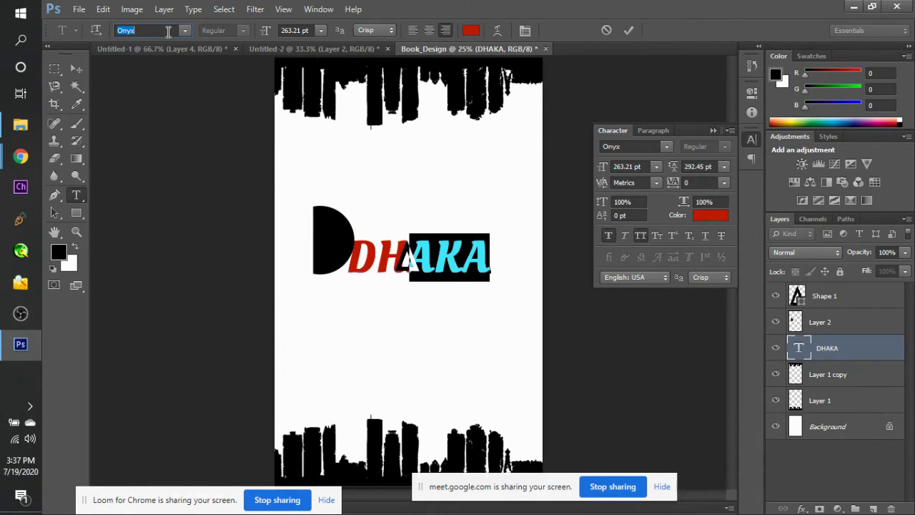
{"action": "key", "text": "Down"}
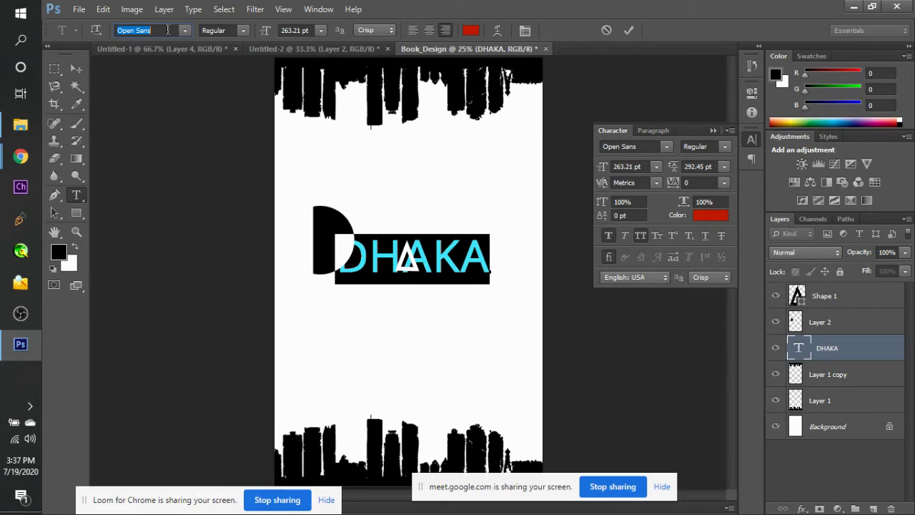
Switch to Chrome, capture the Google Meet page with its chat, and paste the screenshot into the Untitled-1 document in Photoshop.
{"action": "key", "text": "alt+Tab"}
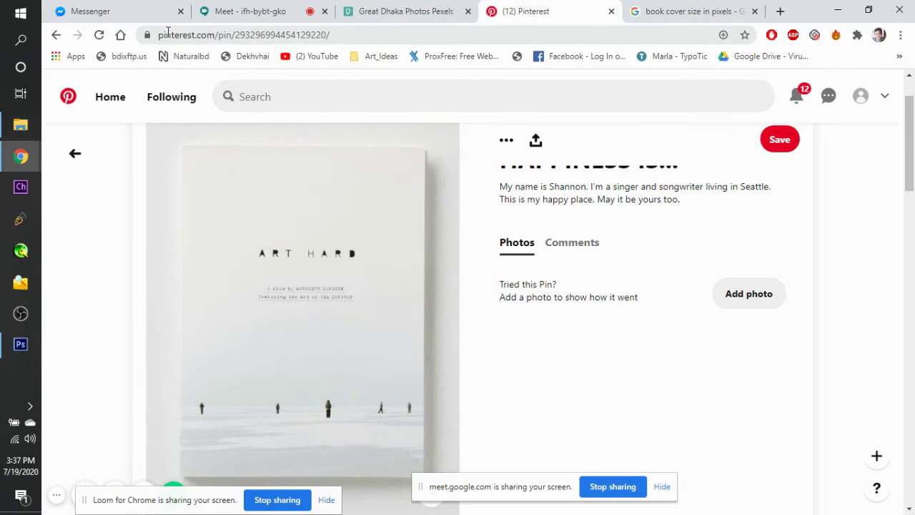
{"action": "left_click", "coordinate": [269, 9]}
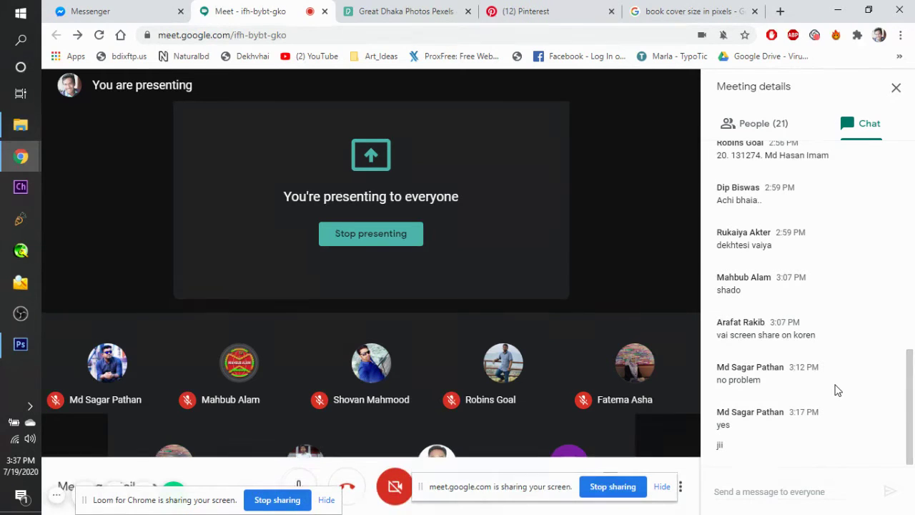
{"action": "key", "text": "alt+Tab"}
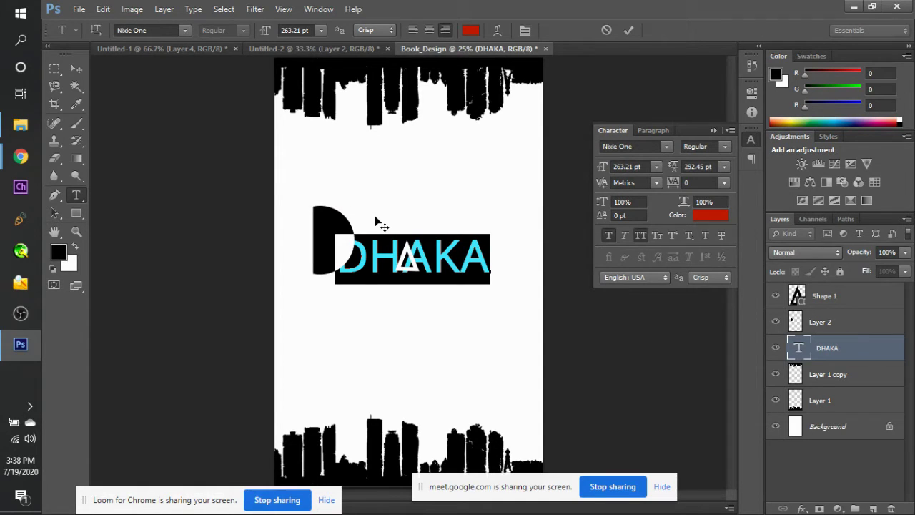
{"action": "left_click", "coordinate": [169, 48]}
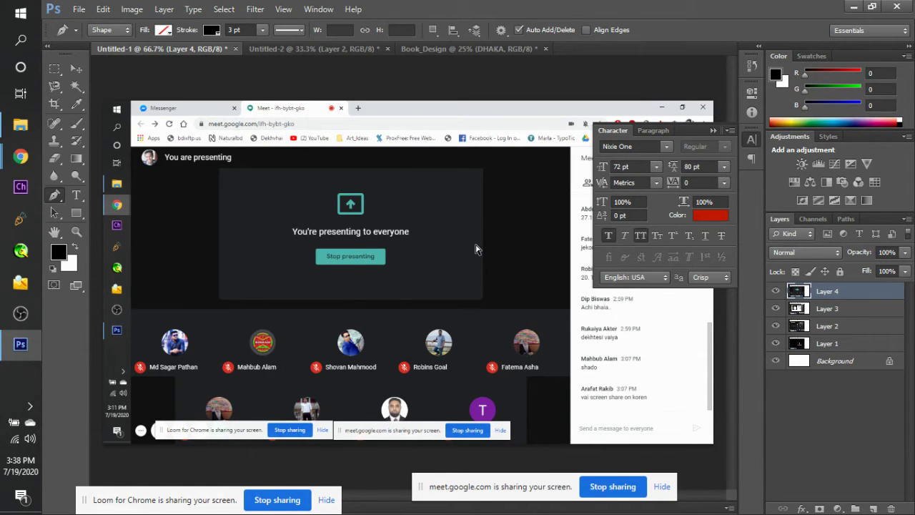
{"action": "key", "text": "ctrl+v"}
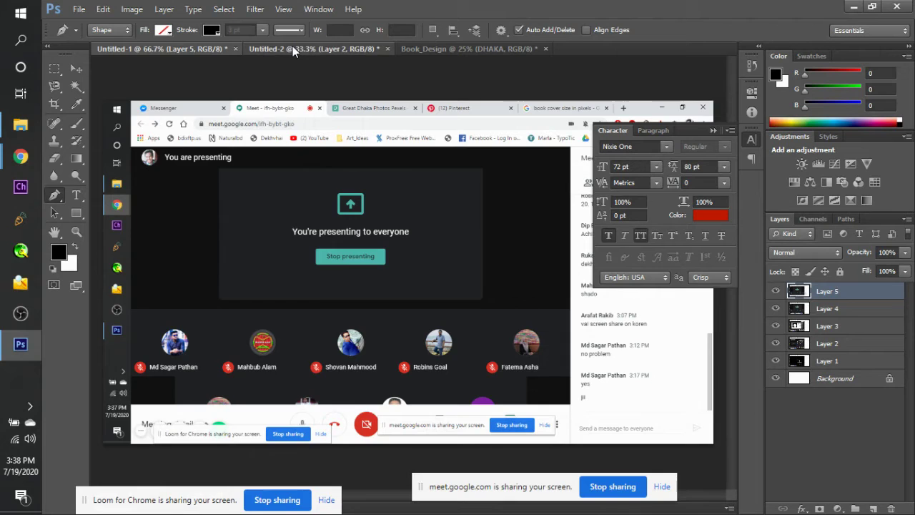
Return to the Book_Design document and try the Optien font on the DHAKA title.
{"action": "left_click", "coordinate": [292, 46]}
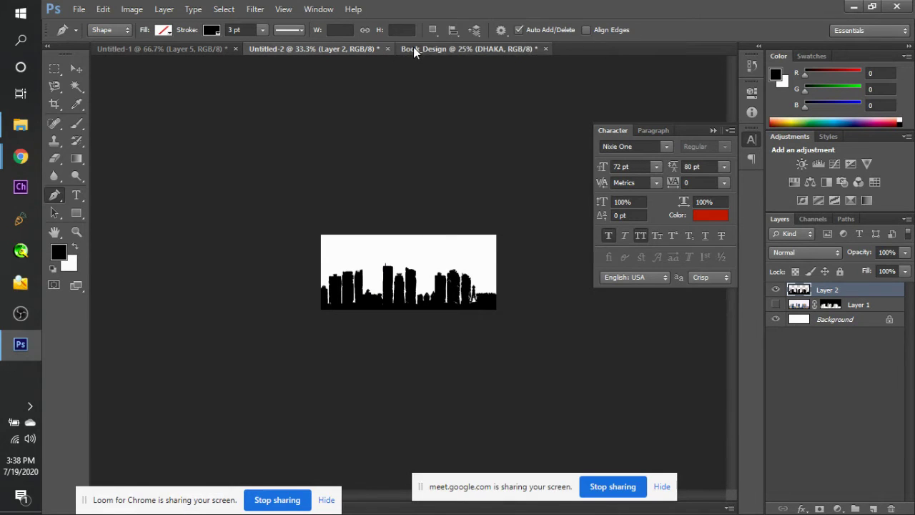
{"action": "left_click", "coordinate": [414, 48]}
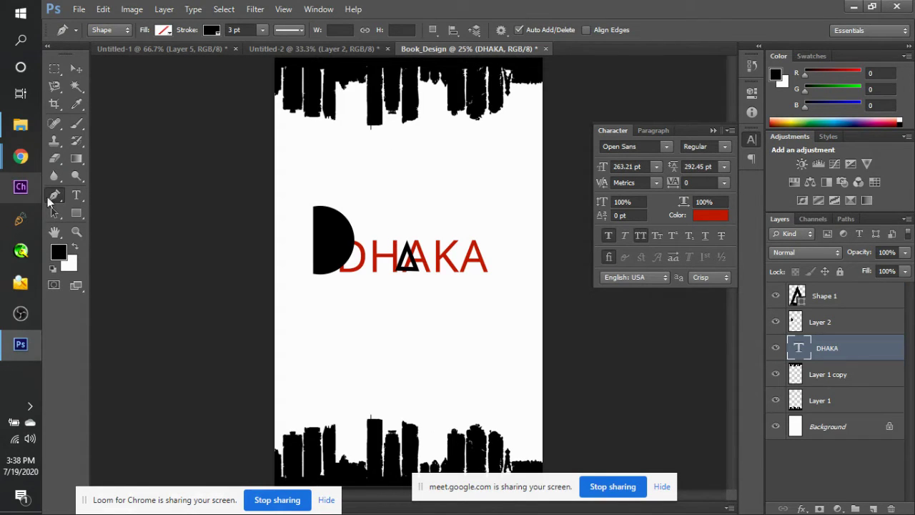
{"action": "left_click", "coordinate": [76, 195]}
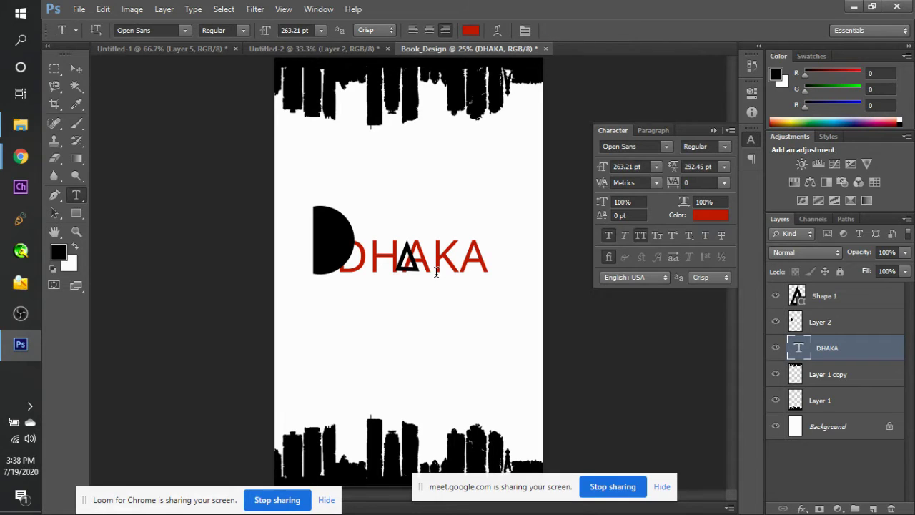
{"action": "double_click", "coordinate": [793, 343]}
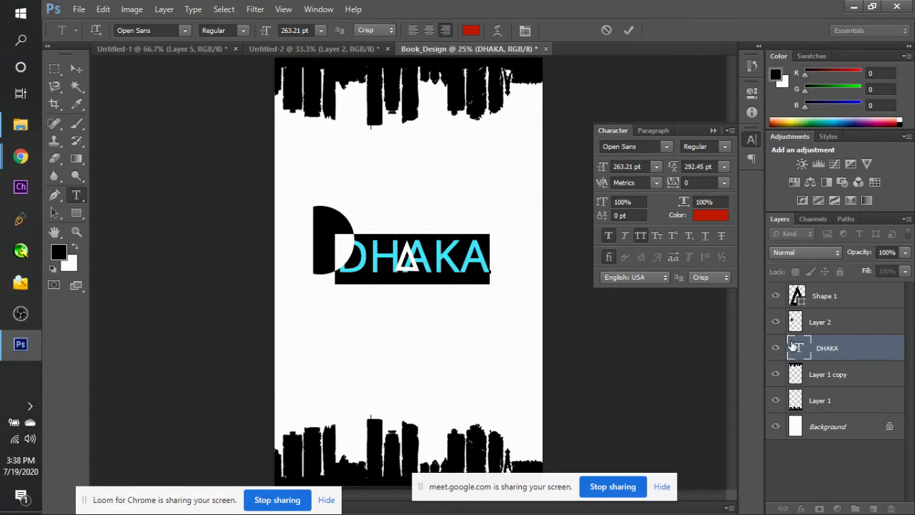
{"action": "left_click", "coordinate": [163, 33]}
{"action": "type", "text": "Optien"}
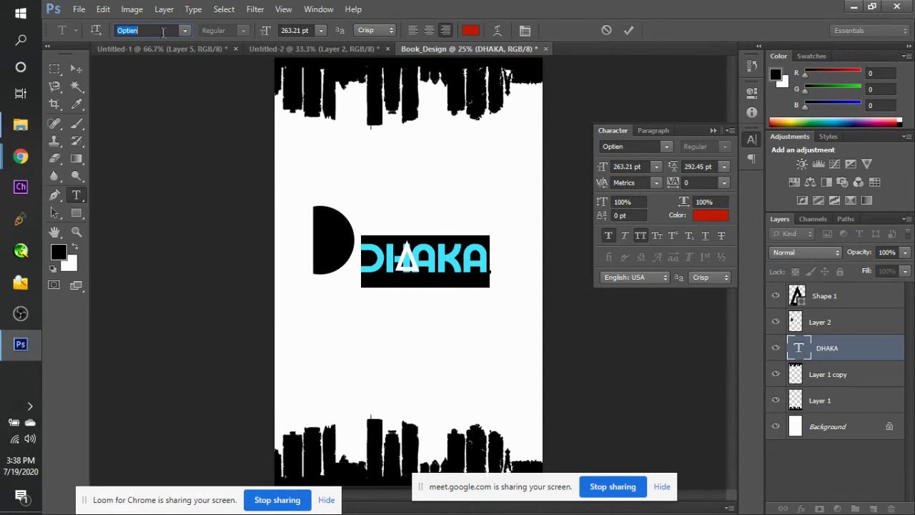
Try successive fonts on the whole DHAKA title, from Organo onwards, and settle on Segoe UI.
{"action": "key", "text": "Down"}
{"action": "key", "text": "Up"}
{"action": "key", "text": "Down"}
{"action": "key", "text": "Down"}
{"action": "key", "text": "Down"}
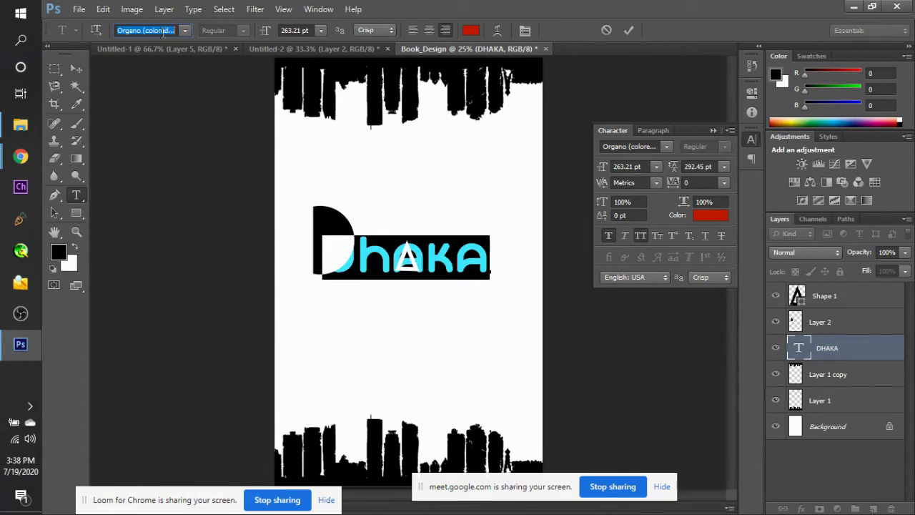
{"action": "key", "text": "Down"}
{"action": "key", "text": "Down"}
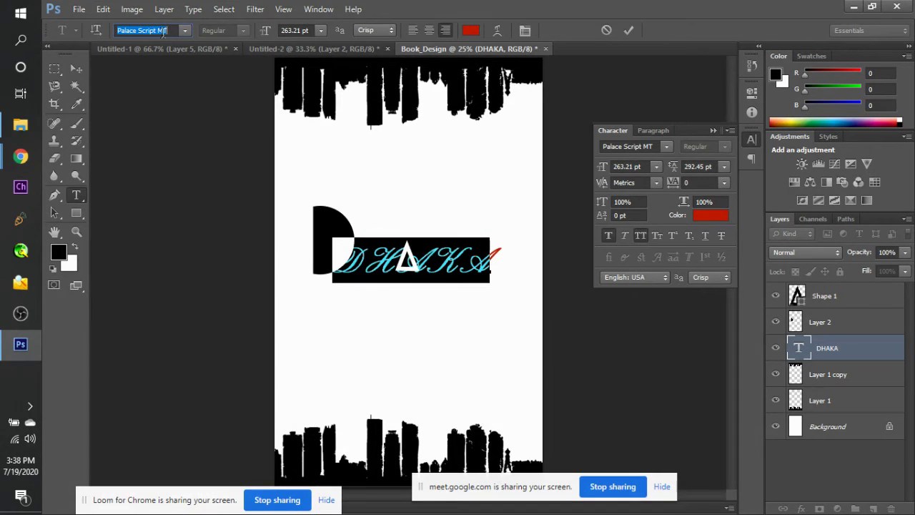
{"action": "key", "text": "Down"}
{"action": "key", "text": "Down"}
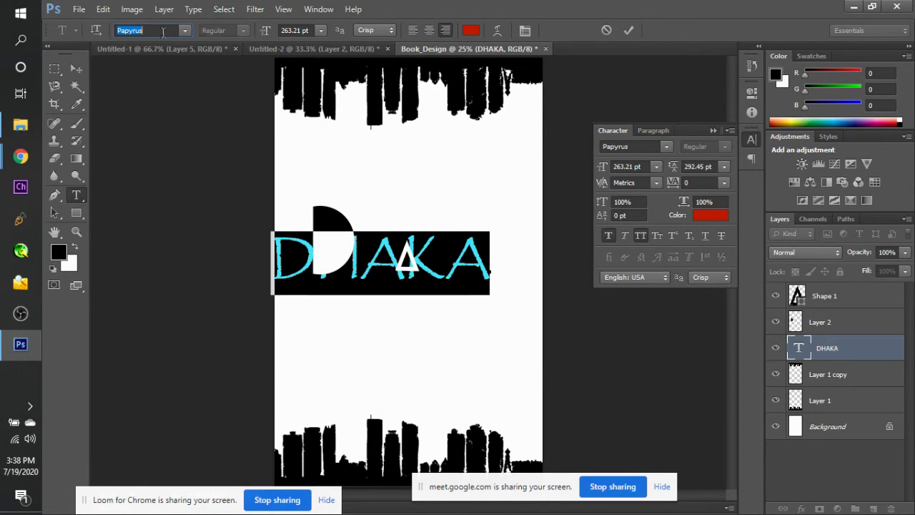
{"action": "key", "text": "Down"}
{"action": "key", "text": "Down"}
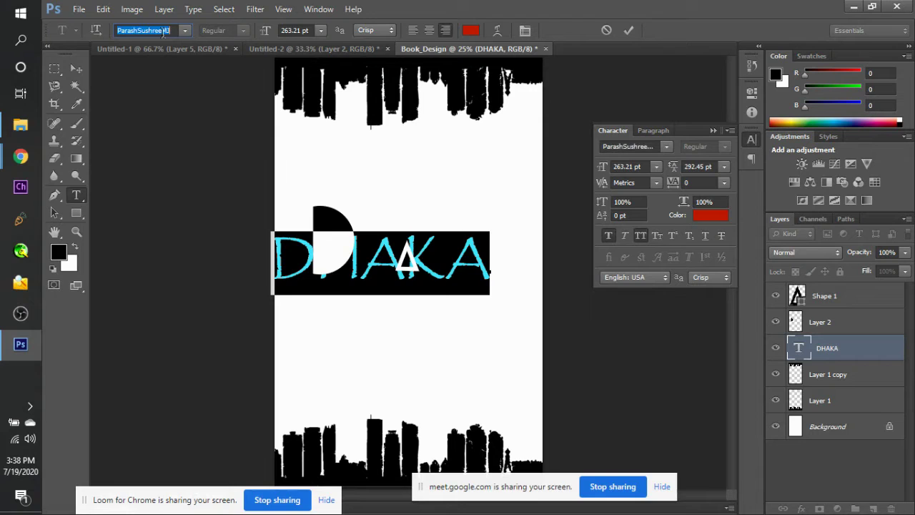
{"action": "key", "text": "Down"}
{"action": "key", "text": "Down"}
{"action": "key", "text": "Down"}
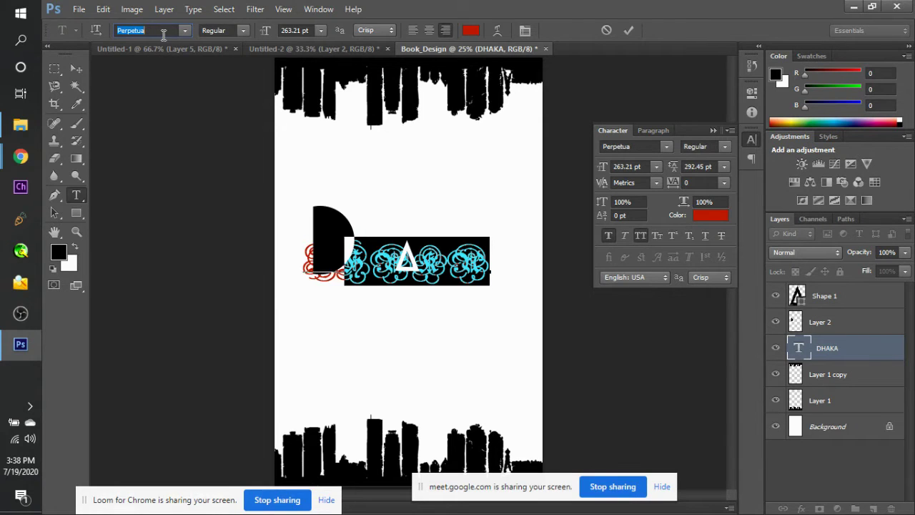
{"action": "key", "text": "Down"}
{"action": "key", "text": "Down"}
{"action": "key", "text": "Down"}
{"action": "key", "text": "Down"}
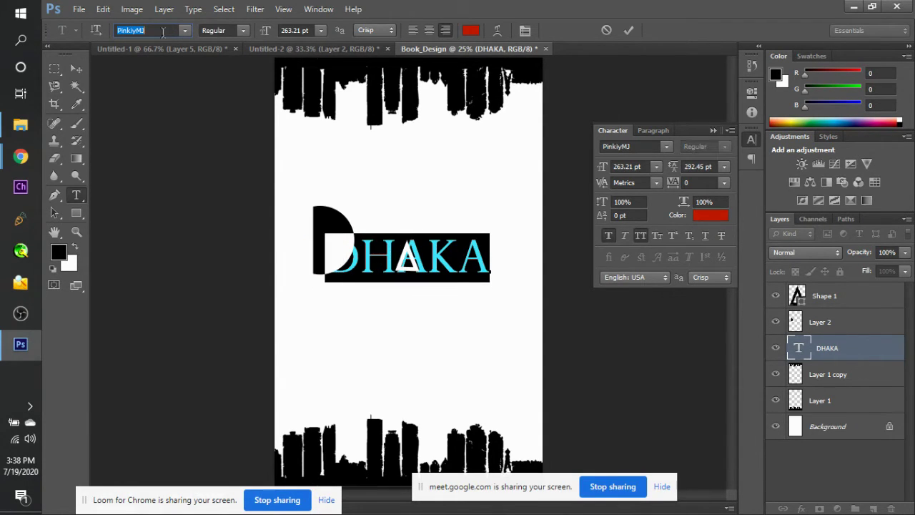
{"action": "key", "text": "Down"}
{"action": "key", "text": "Down"}
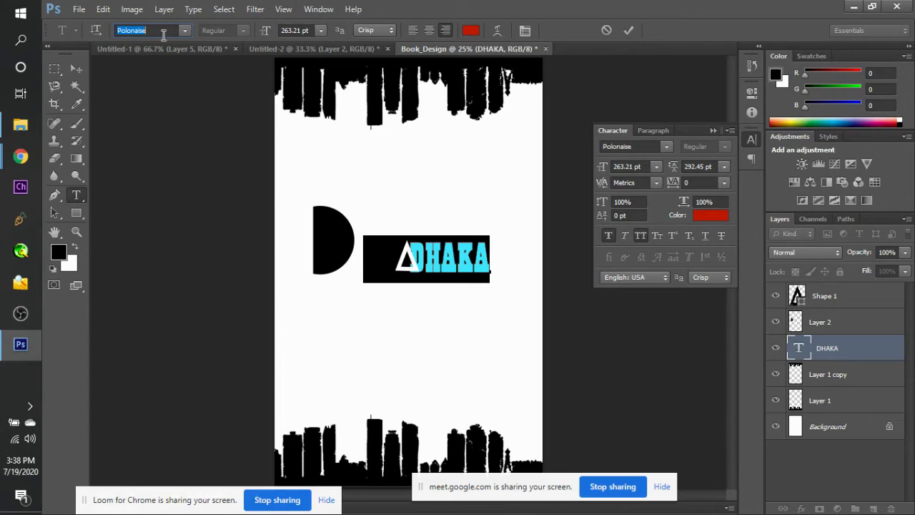
{"action": "key", "text": "Down"}
{"action": "key", "text": "Down"}
{"action": "key", "text": "Down"}
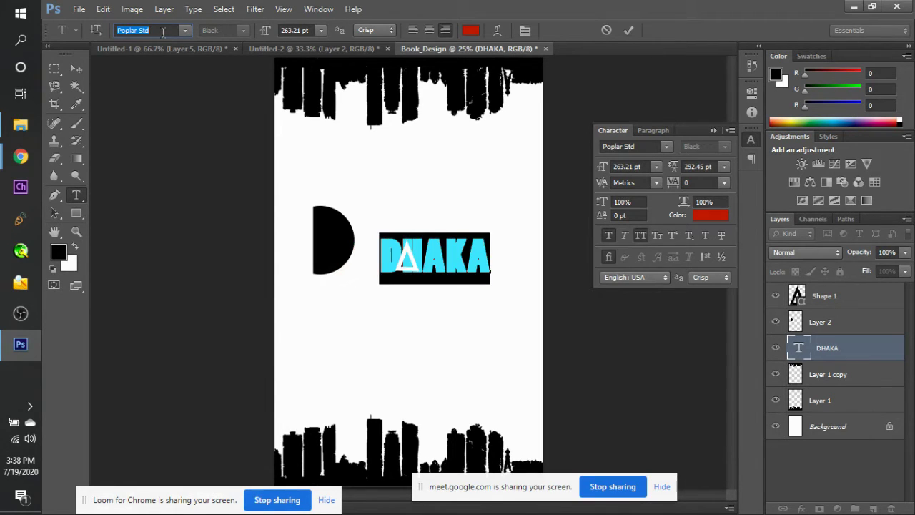
{"action": "key", "text": "Down"}
{"action": "key", "text": "Down"}
{"action": "key", "text": "Down"}
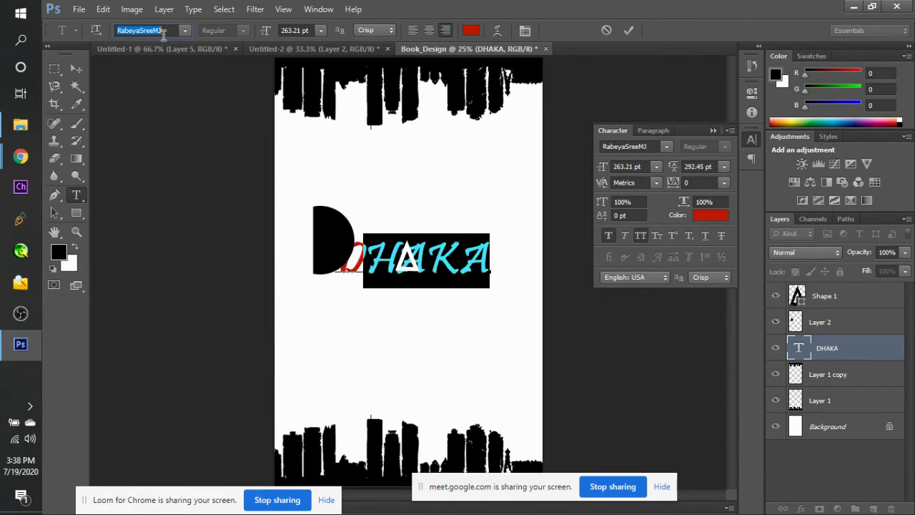
{"action": "key", "text": "Down"}
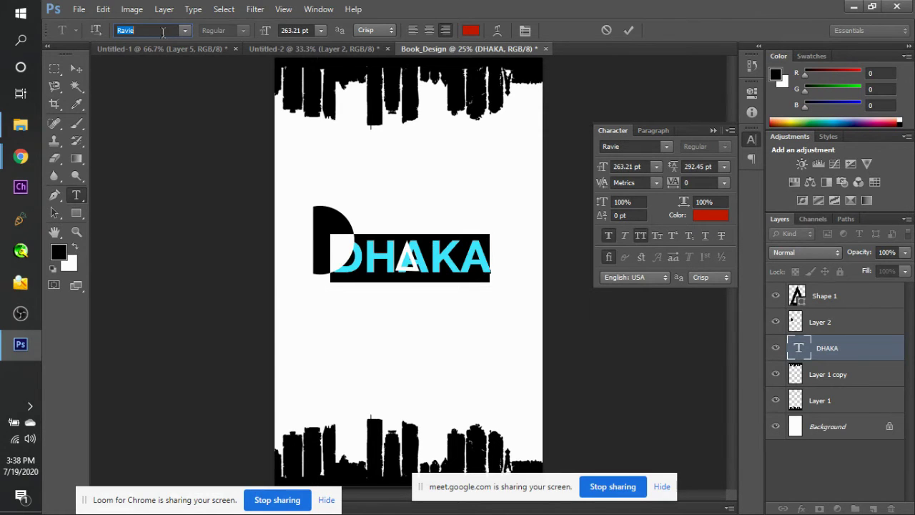
{"action": "key", "text": "Up"}
{"action": "key", "text": "Down"}
{"action": "key", "text": "Down"}
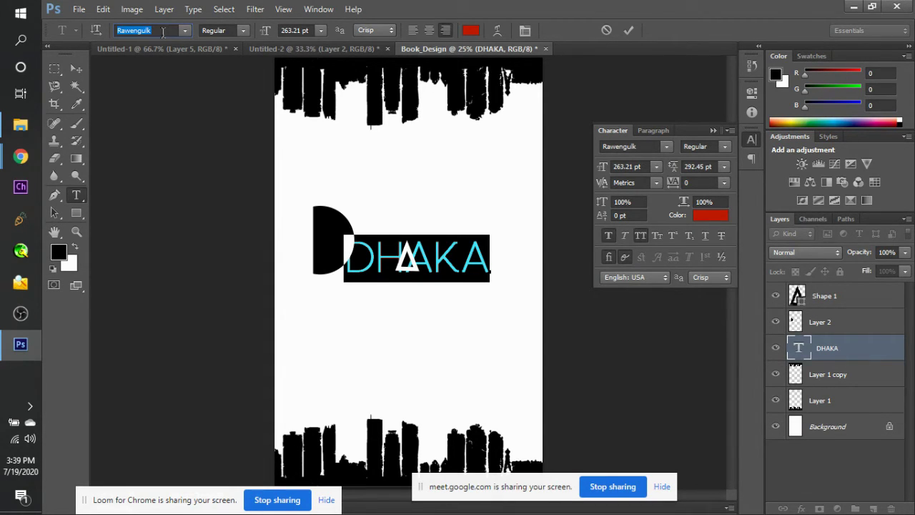
{"action": "key", "text": "Down"}
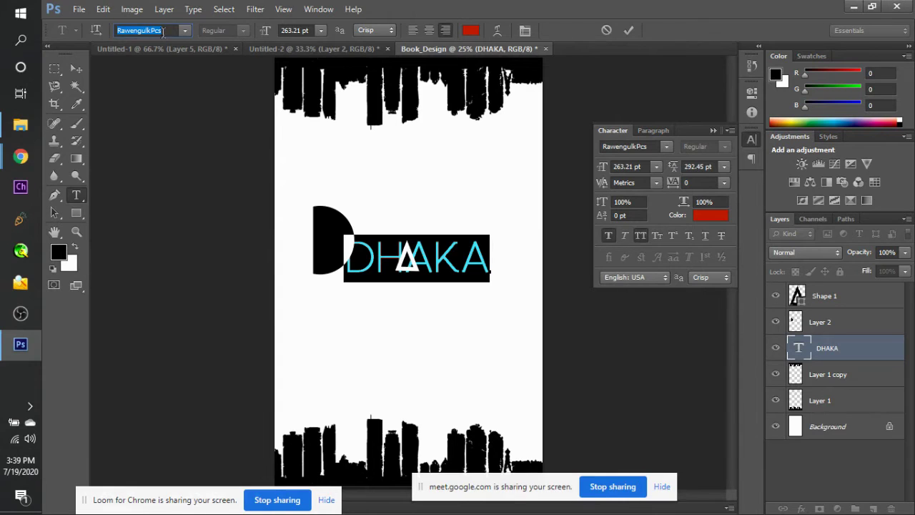
{"action": "key", "text": "Down"}
{"action": "key", "text": "Down"}
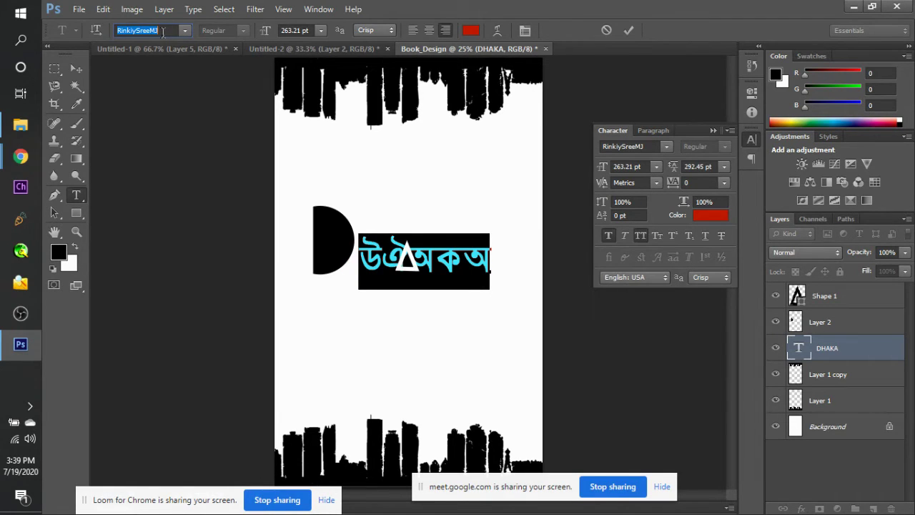
{"action": "key", "text": "Down"}
{"action": "key", "text": "Down"}
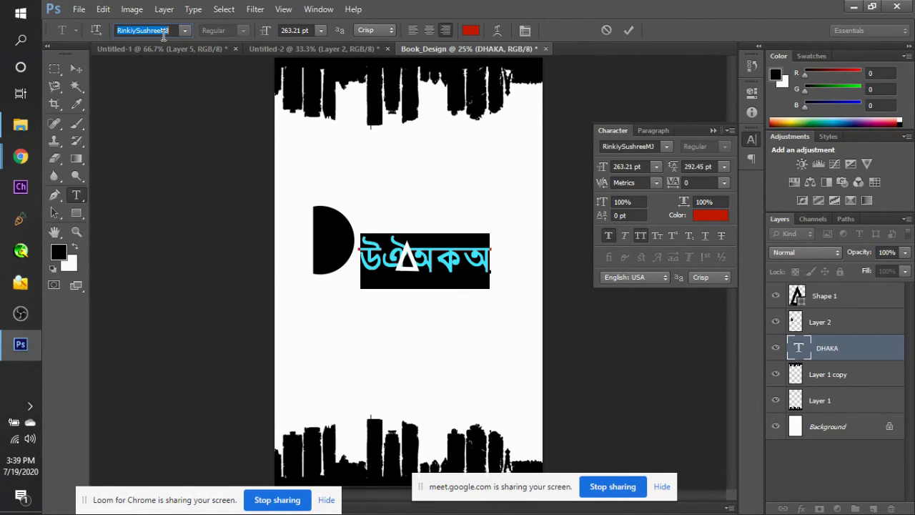
{"action": "key", "text": "Down"}
{"action": "key", "text": "Down"}
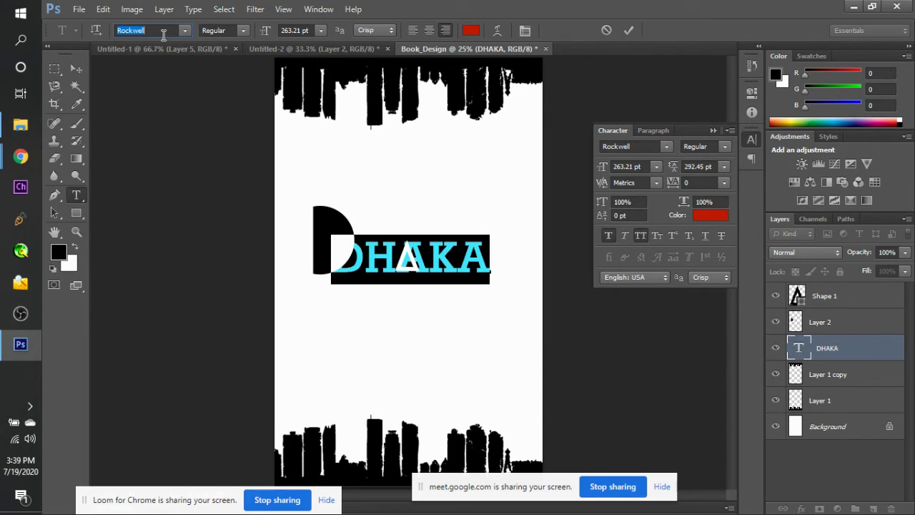
{"action": "key", "text": "Down"}
{"action": "key", "text": "Down"}
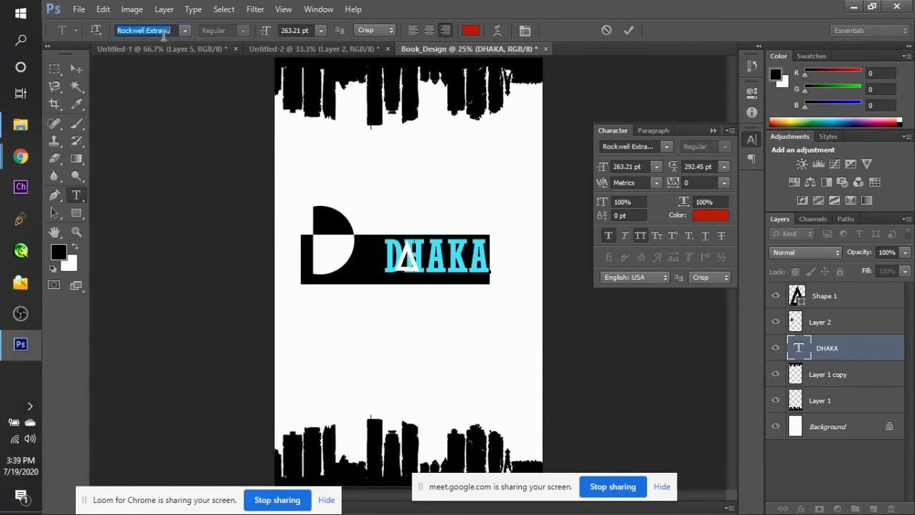
{"action": "key", "text": "Down"}
{"action": "key", "text": "Down"}
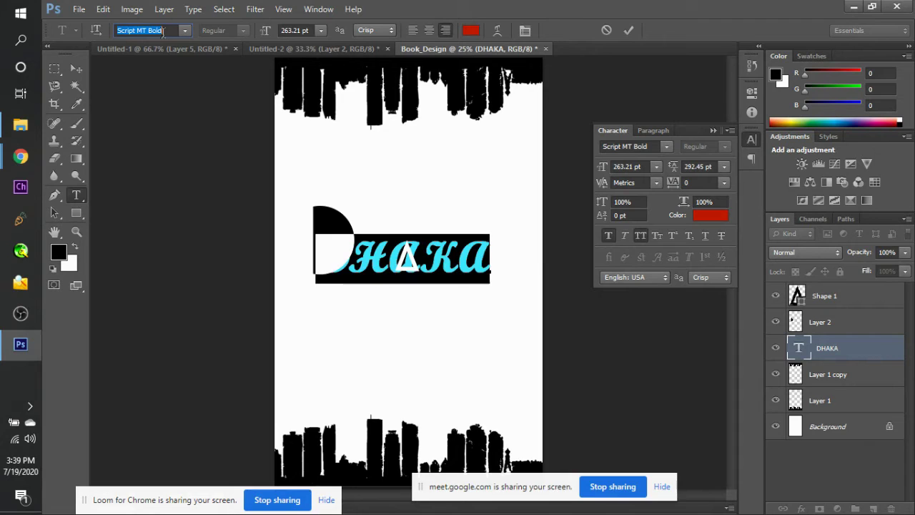
{"action": "key", "text": "Down"}
{"action": "key", "text": "Down"}
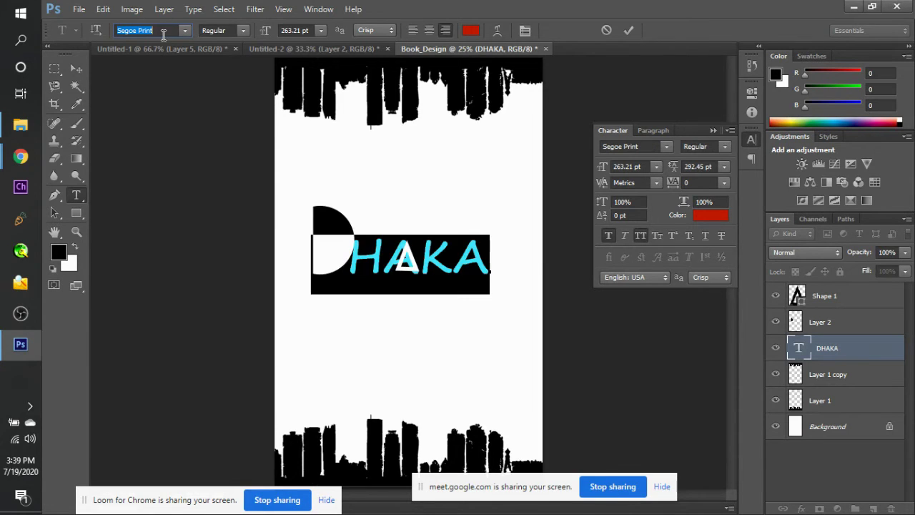
{"action": "key", "text": "Down"}
{"action": "key", "text": "Down"}
{"action": "key", "text": "Down"}
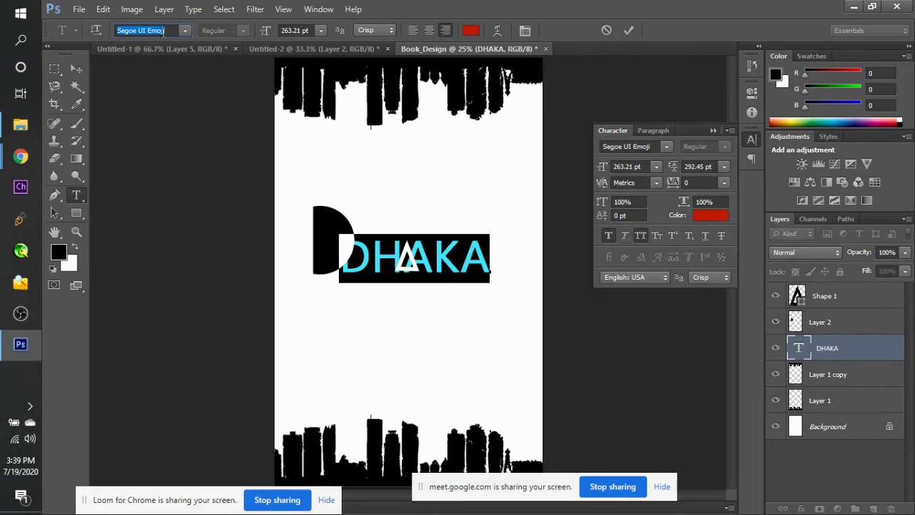
{"action": "key", "text": "Up"}
{"action": "key", "text": "Up"}
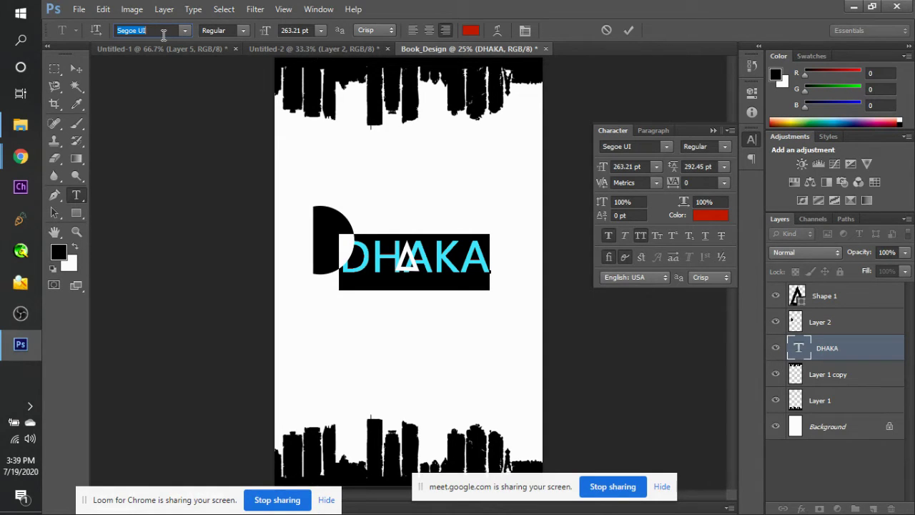
{"action": "key", "text": "Return"}
Move the DHAKA title down below the black half-circle and the triangle.
{"action": "left_click", "coordinate": [800, 351]}
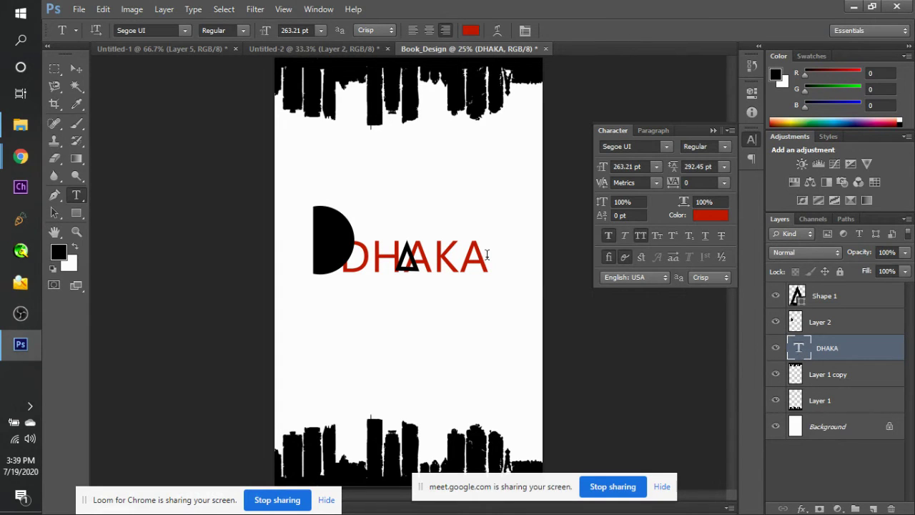
{"action": "key", "text": "v"}
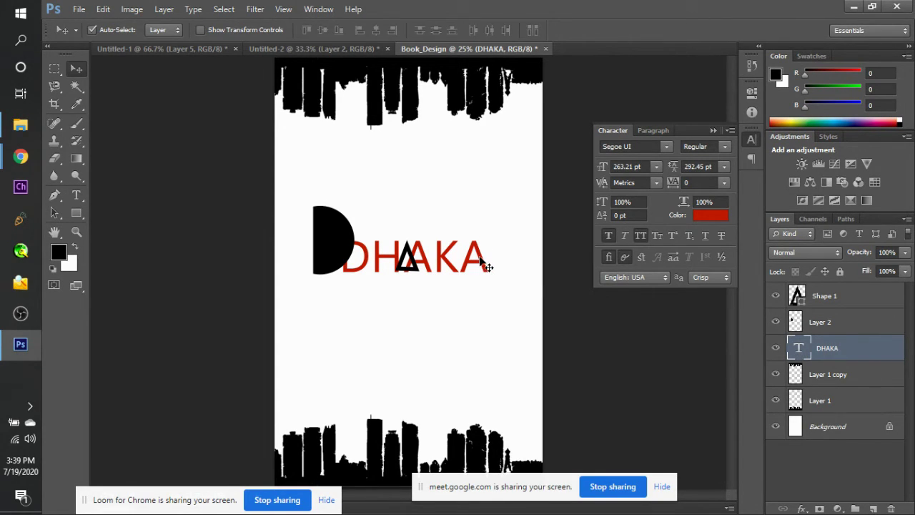
{"action": "left_click_drag", "start_coordinate": [486, 260], "coordinate": [477, 341]}
Scale the triangle down very slightly and place a duplicate of it level with the original, on its right side.
{"action": "left_click", "coordinate": [414, 263]}
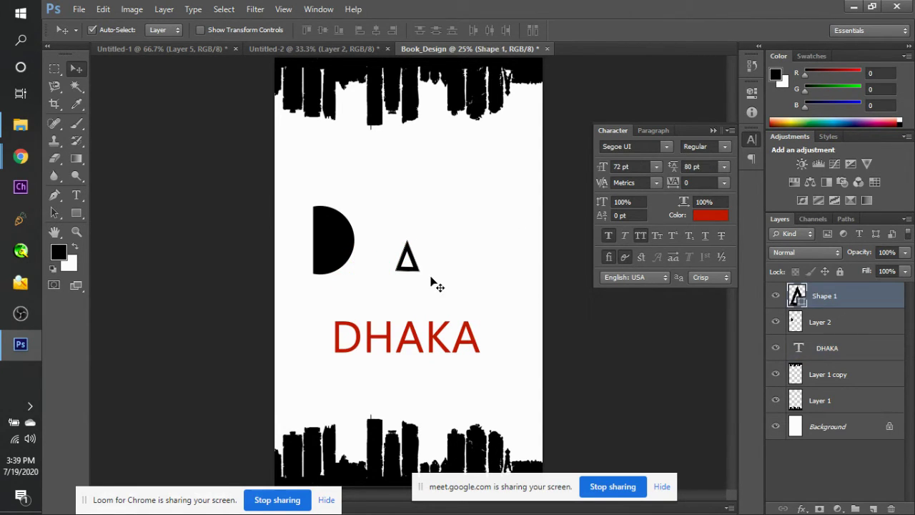
{"action": "key", "text": "ctrl+t"}
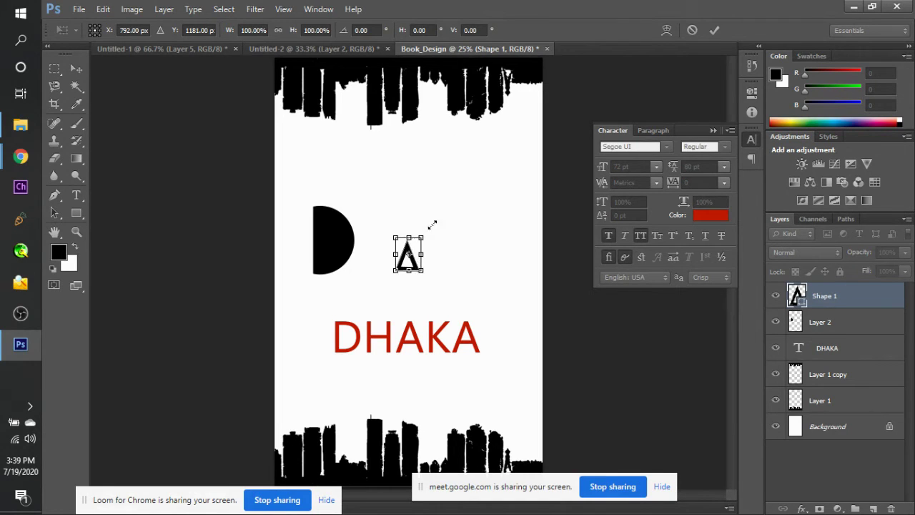
{"action": "mouse_move", "coordinate": [426, 235]}
{"action": "left_mouse_down"}
{"action": "mouse_move", "coordinate": [445, 212]}
{"action": "mouse_move", "coordinate": [424, 236]}
{"action": "left_mouse_up"}
{"action": "key", "text": "Return"}
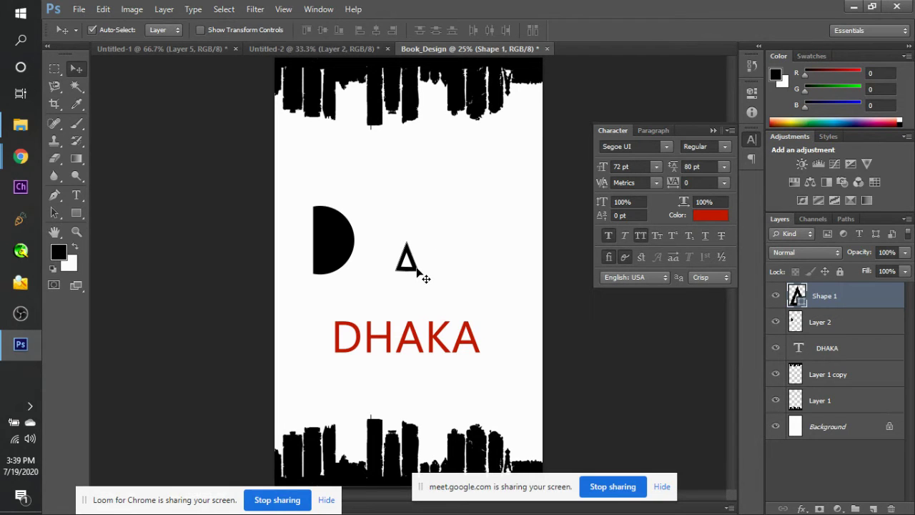
{"action": "left_click_drag", "start_coordinate": [411, 268], "coordinate": [465, 269]}
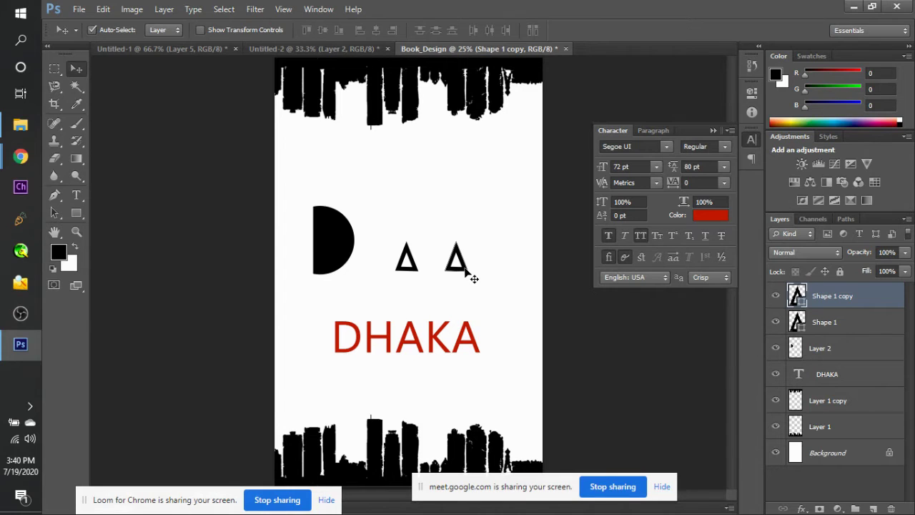
Change the text colour of the DHAKA title to black.
{"action": "left_click", "coordinate": [801, 374]}
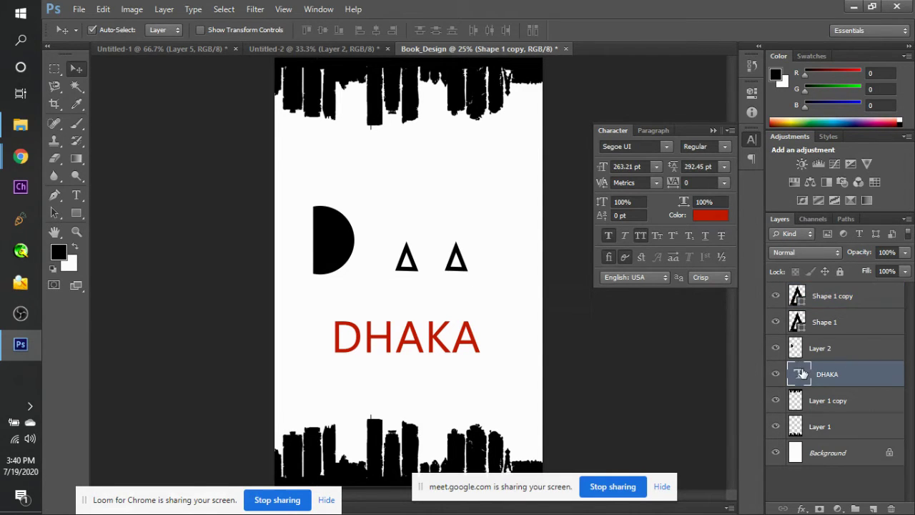
{"action": "double_click", "coordinate": [801, 373]}
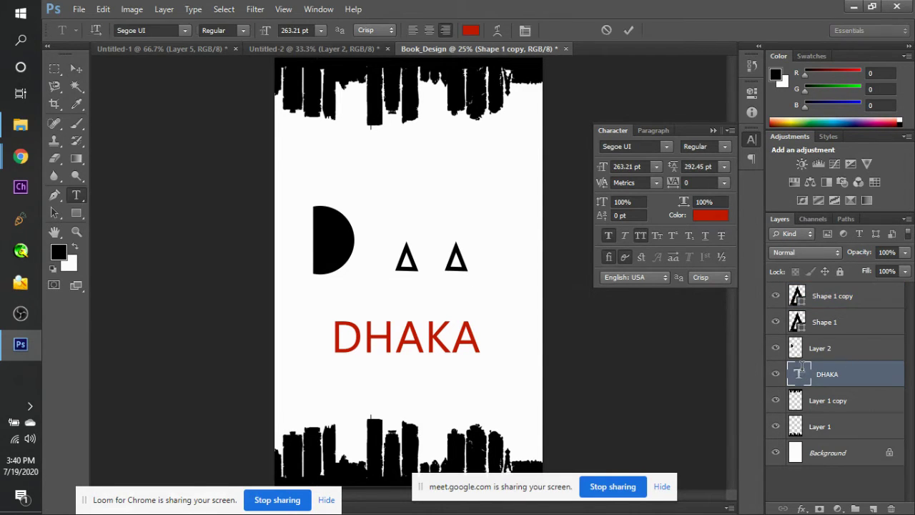
{"action": "left_click", "coordinate": [471, 31]}
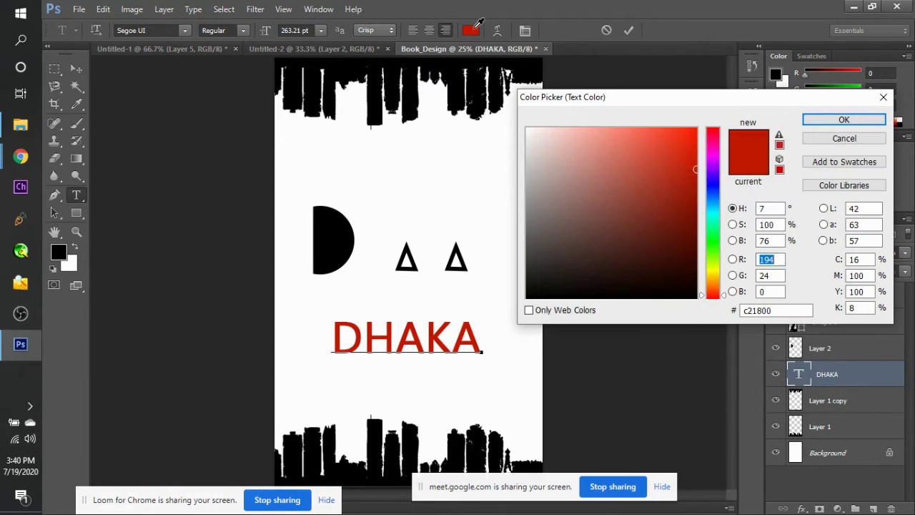
{"action": "left_click", "coordinate": [586, 260]}
{"action": "left_click", "coordinate": [551, 267]}
{"action": "mouse_move", "coordinate": [551, 267]}
{"action": "left_mouse_down"}
{"action": "mouse_move", "coordinate": [522, 289]}
{"action": "mouse_move", "coordinate": [518, 309]}
{"action": "left_mouse_up"}
{"action": "key", "text": "Return"}
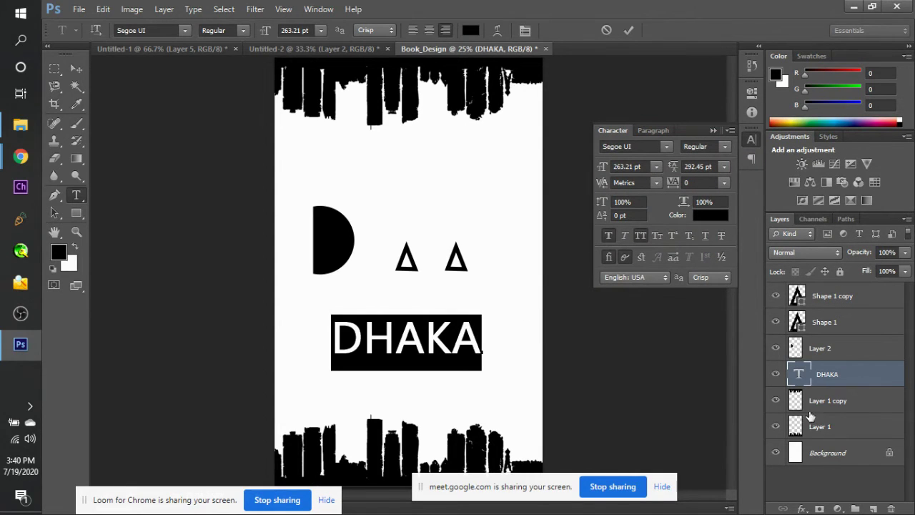
{"action": "key", "text": "ctrl+Return"}
{"action": "key", "text": "v"}
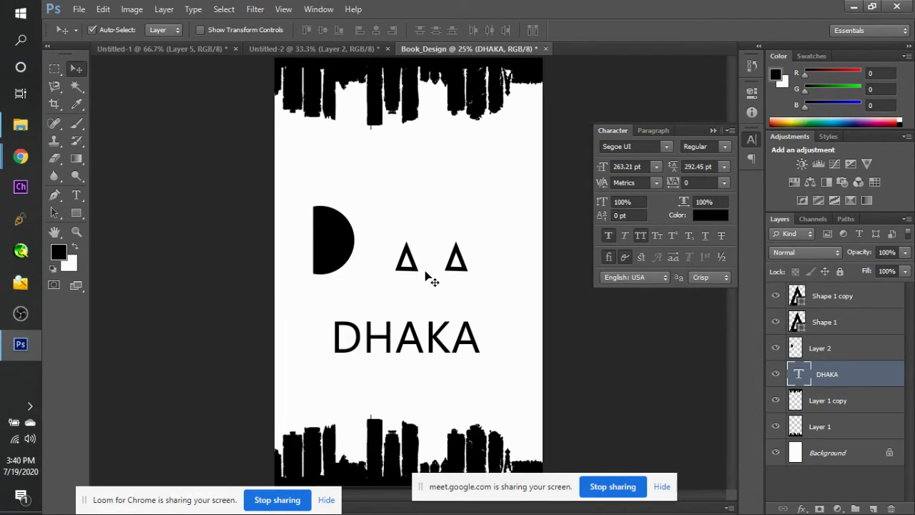
Delete the letter D from the DHAKA title so the text reads HAKA.
{"action": "double_click", "coordinate": [798, 372]}
{"action": "key", "text": "Right"}
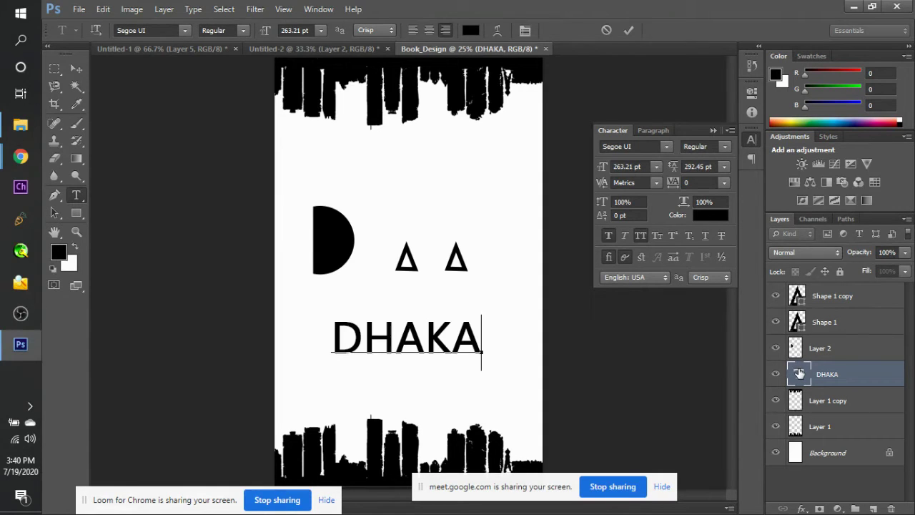
{"action": "key", "text": "Left"}
{"action": "key", "text": "Left"}
{"action": "key", "text": "Left"}
{"action": "key", "text": "Left"}
{"action": "key", "text": "Left"}
{"action": "key", "text": "BackSpace"}
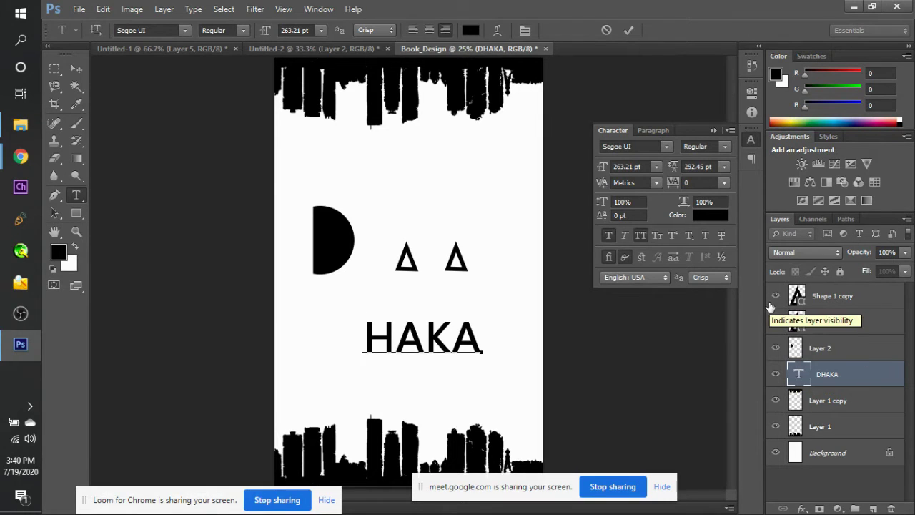
Try to widen the HAKA text by raising its horizontal scale.
{"action": "key", "text": "ctrl+a"}
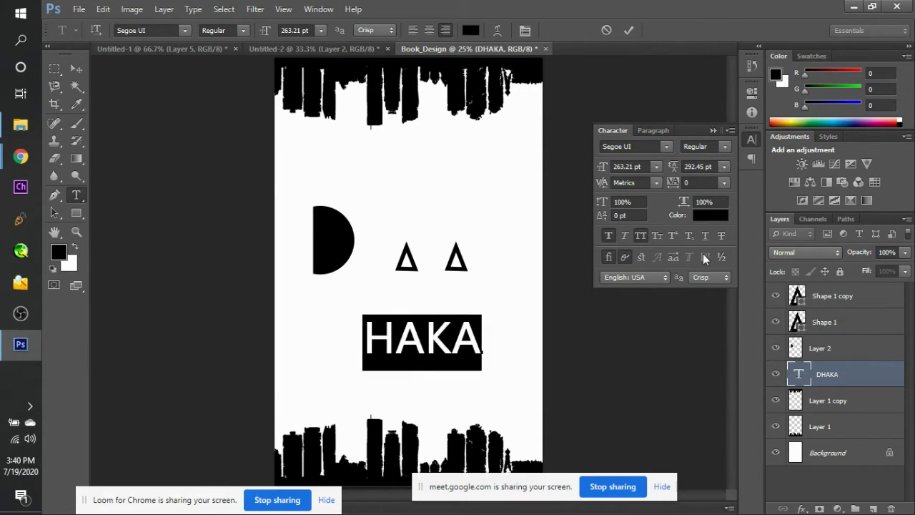
{"action": "left_click", "coordinate": [704, 202]}
{"action": "key", "text": "Up"}
{"action": "key", "text": "Up"}
{"action": "key", "text": "Up"}
{"action": "key", "text": "Up"}
{"action": "key", "text": "Up"}
{"action": "key", "text": "Up"}
{"action": "key", "text": "Up"}
{"action": "key", "text": "Up"}
{"action": "key", "text": "Up"}
{"action": "key", "text": "Up"}
{"action": "key", "text": "Up"}
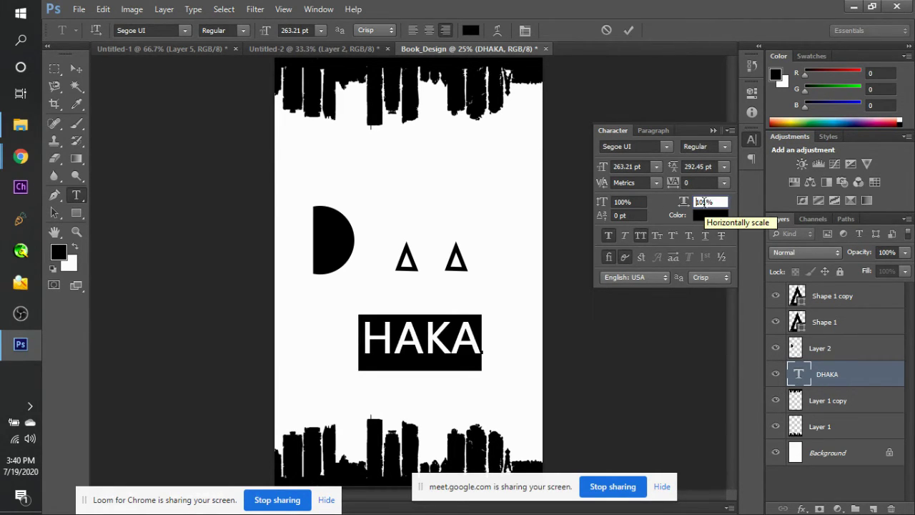
{"action": "key", "text": "Up"}
{"action": "key", "text": "Up"}
{"action": "key", "text": "Up"}
{"action": "key", "text": "Up"}
{"action": "key", "text": "Up"}
{"action": "key", "text": "Up"}
{"action": "key", "text": "Up"}
{"action": "key", "text": "Up"}
{"action": "key", "text": "Up"}
{"action": "key", "text": "Up"}
{"action": "key", "text": "Up"}
{"action": "key", "text": "Up"}
{"action": "key", "text": "Up"}
{"action": "key", "text": "Up"}
{"action": "key", "text": "Up"}
{"action": "key", "text": "Up"}
{"action": "key", "text": "Up"}
{"action": "key", "text": "Up"}
{"action": "key", "text": "Up"}
{"action": "key", "text": "Up"}
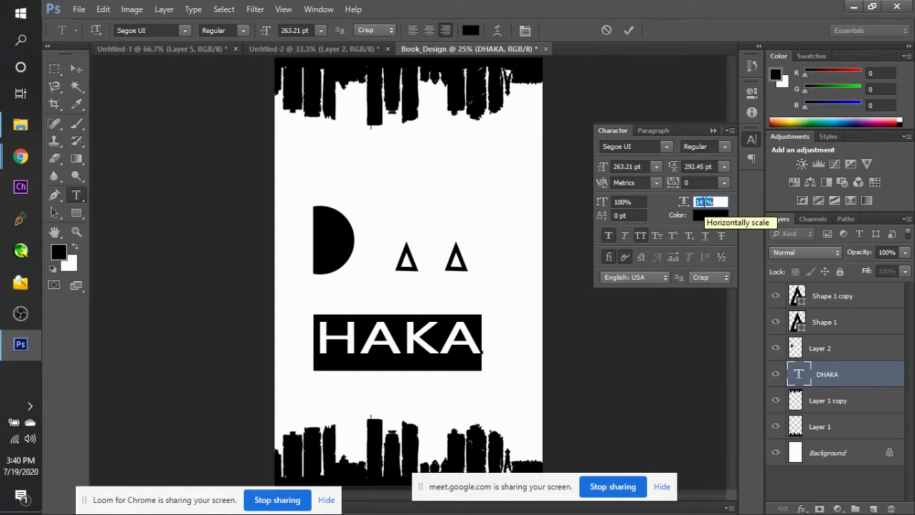
{"action": "key", "text": "Return"}
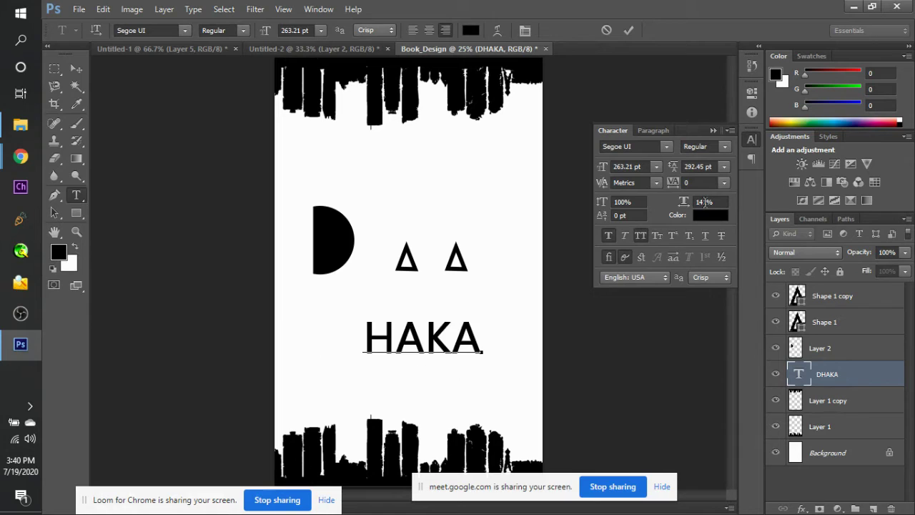
{"action": "left_click", "coordinate": [706, 202]}
Set the tracking of the whole HAKA text to 200.
{"action": "left_click", "coordinate": [800, 375]}
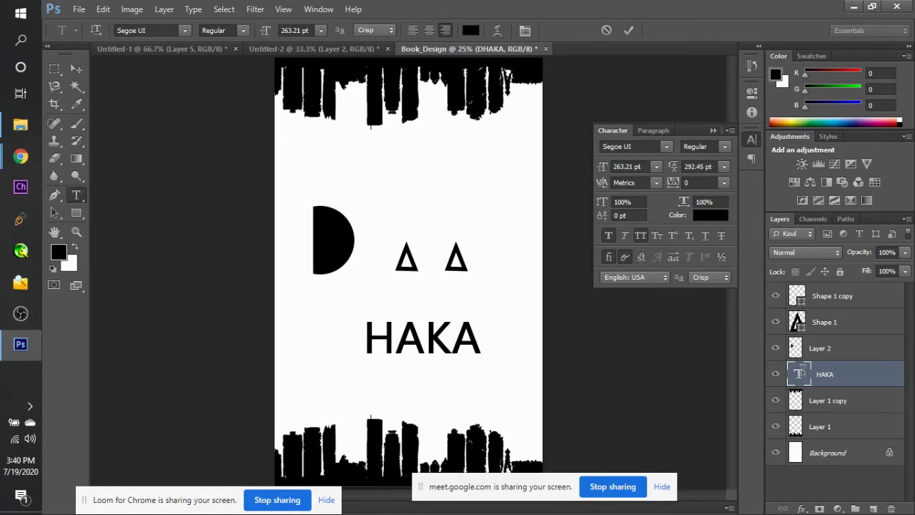
{"action": "double_click", "coordinate": [800, 374]}
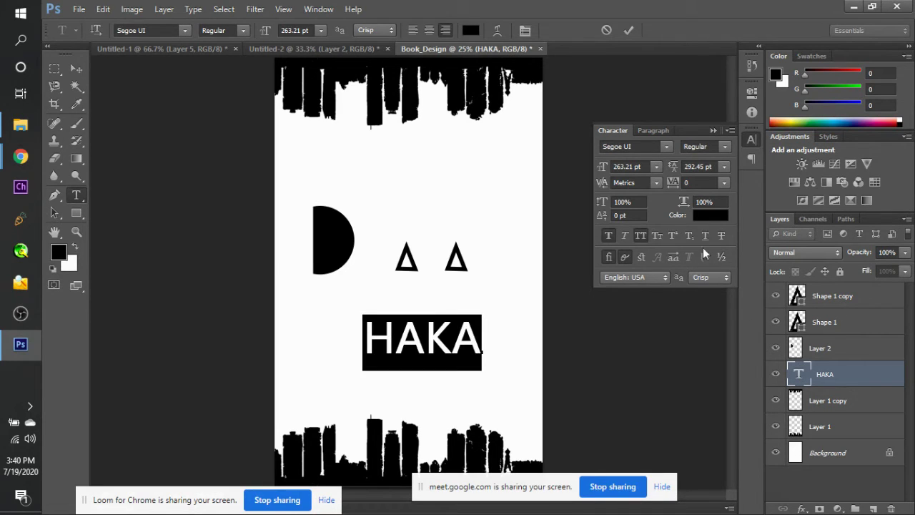
{"action": "left_click", "coordinate": [723, 182]}
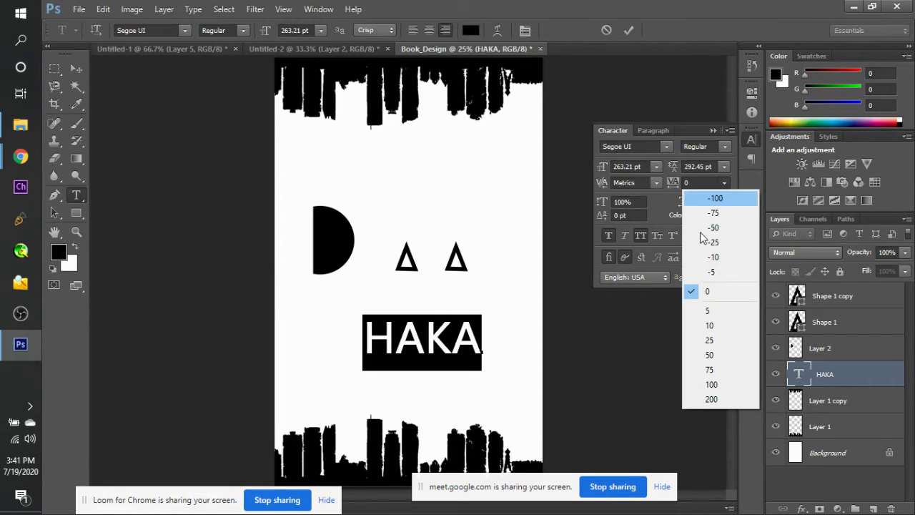
{"action": "left_click", "coordinate": [708, 340]}
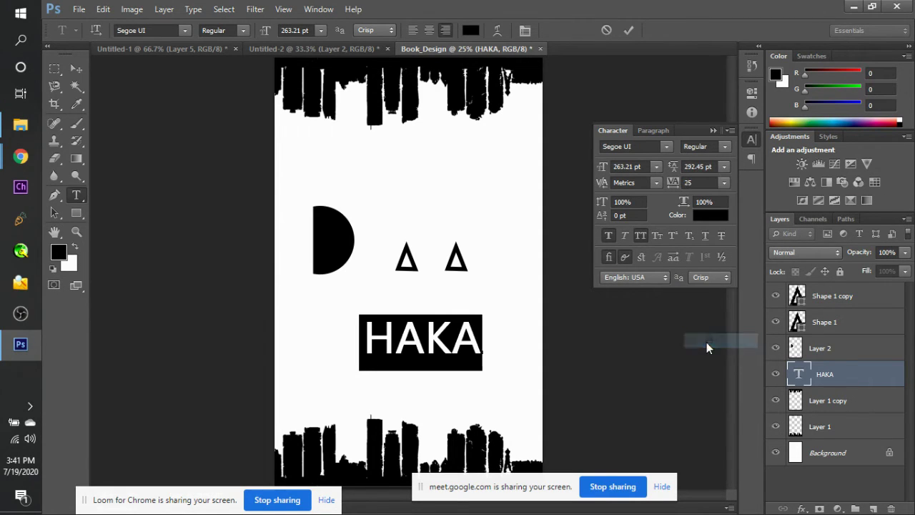
{"action": "left_click", "coordinate": [723, 183]}
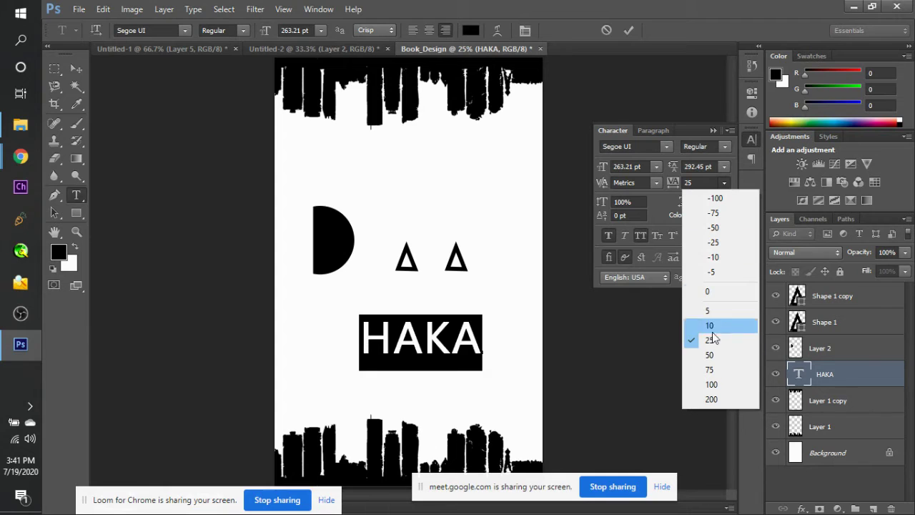
{"action": "left_click", "coordinate": [711, 387]}
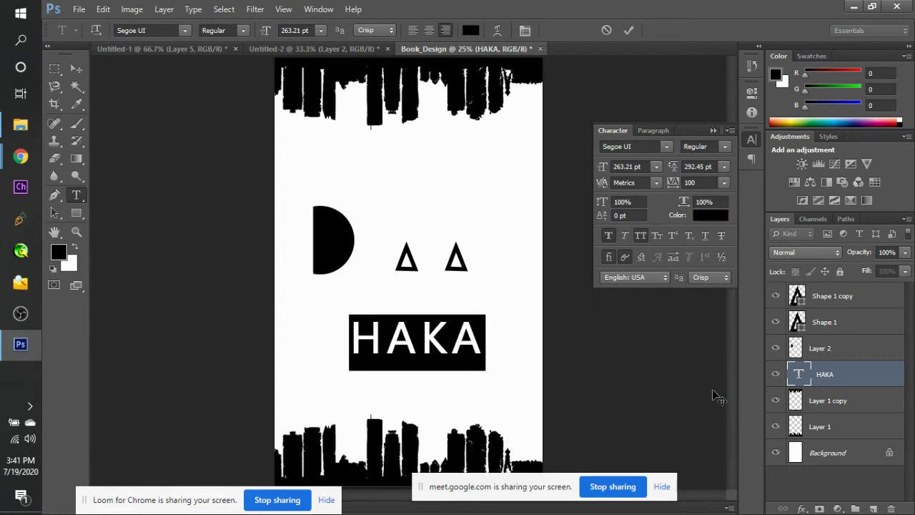
{"action": "left_click", "coordinate": [724, 183]}
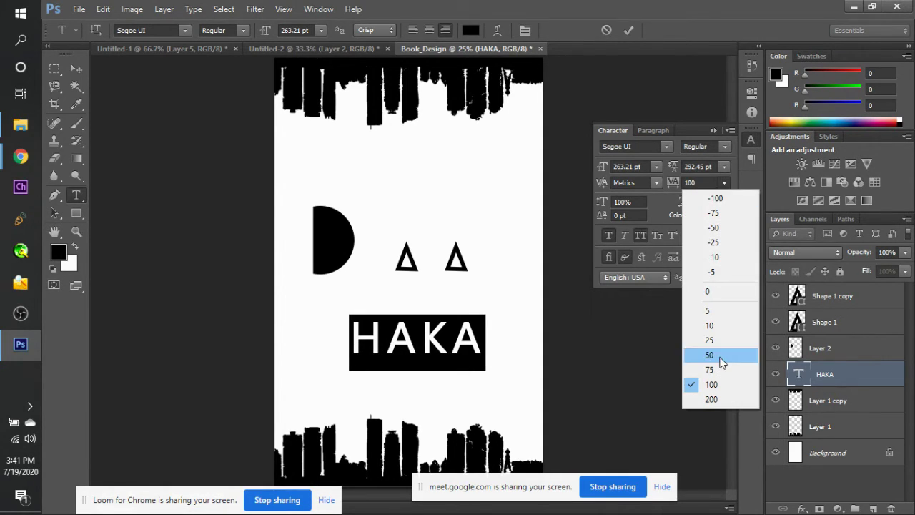
{"action": "left_click", "coordinate": [710, 399]}
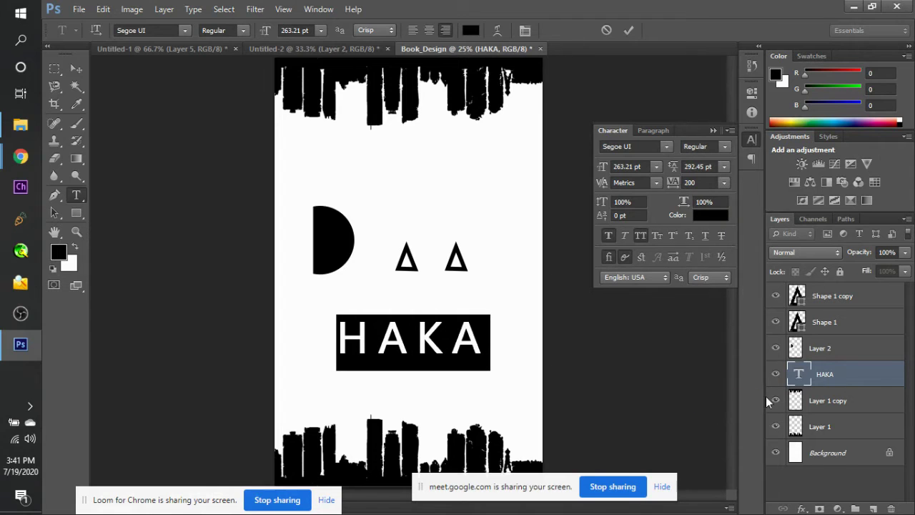
{"action": "left_click", "coordinate": [810, 372]}
Move the HAKA text up and slightly right, just beneath the triangles, and rasterize its type layer.
{"action": "key", "text": "v"}
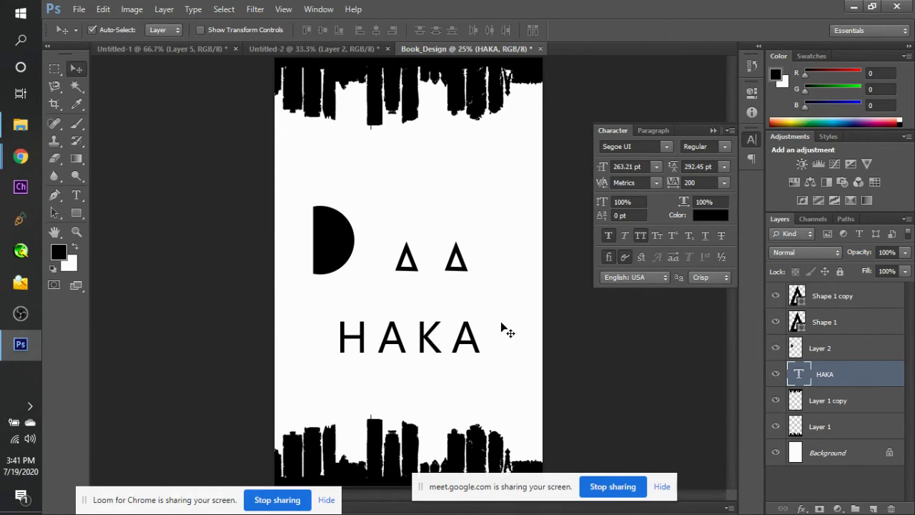
{"action": "left_click_drag", "start_coordinate": [472, 335], "coordinate": [477, 302]}
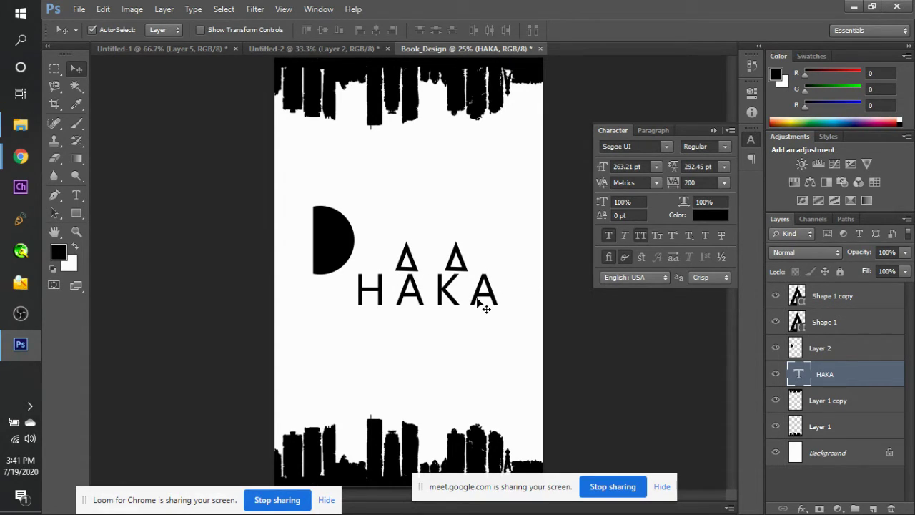
{"action": "right_click", "coordinate": [819, 374]}
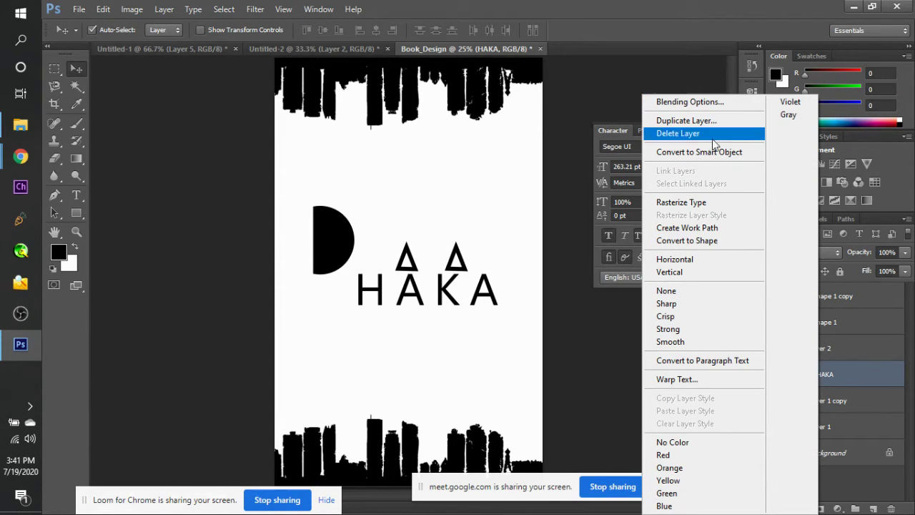
{"action": "left_click", "coordinate": [712, 201]}
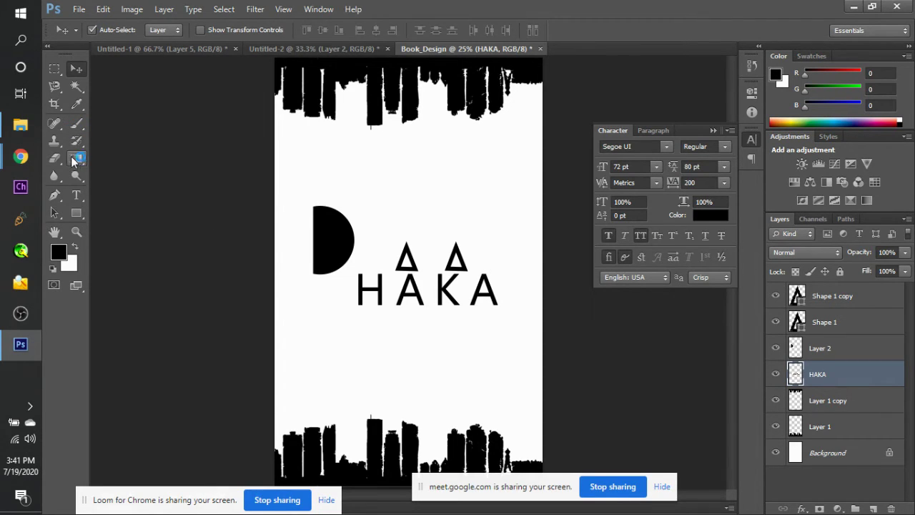
Copy the letter H from the rasterized HAKA layer onto its own layer using a rectangular selection.
{"action": "left_click", "coordinate": [55, 158]}
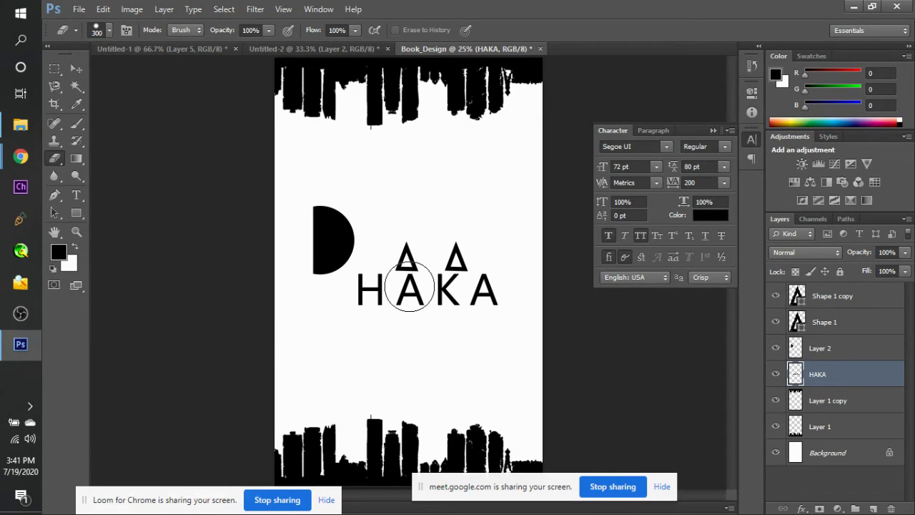
{"action": "left_click", "coordinate": [55, 69]}
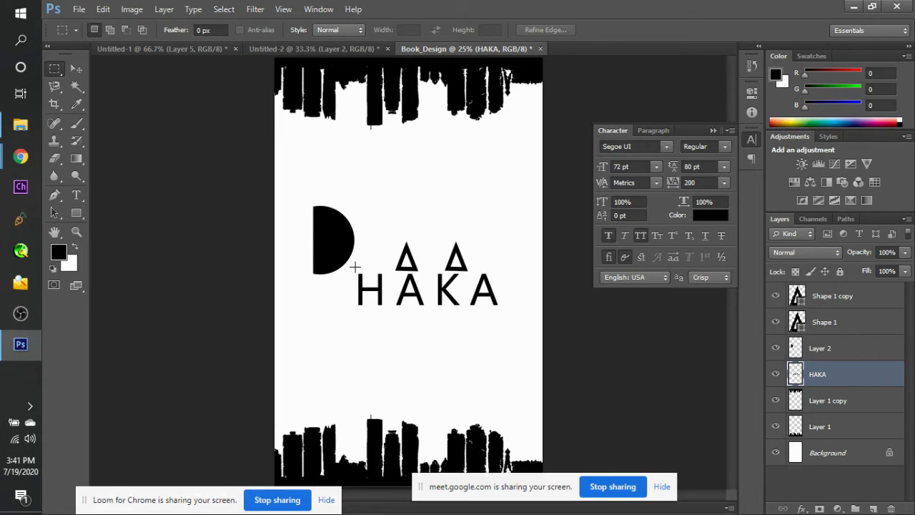
{"action": "left_click_drag", "start_coordinate": [354, 269], "coordinate": [386, 318]}
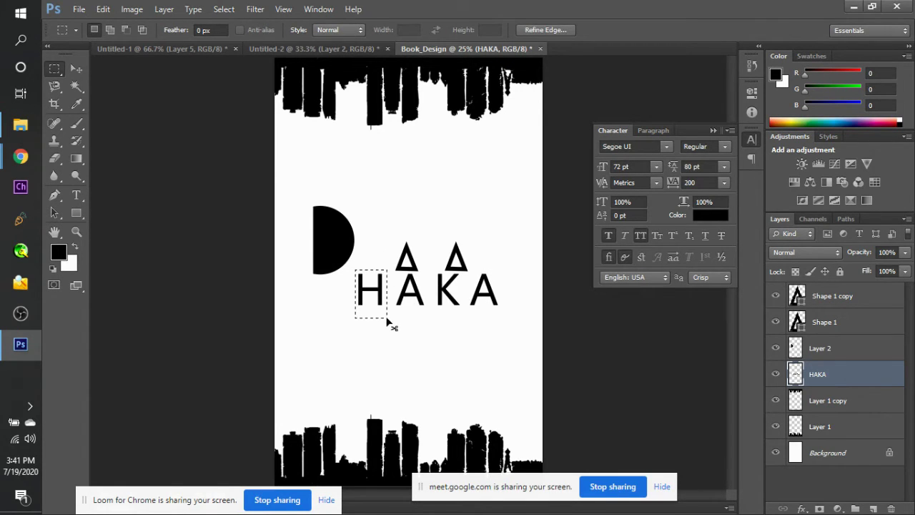
{"action": "key", "text": "ctrl+j"}
{"action": "left_click", "coordinate": [775, 400]}
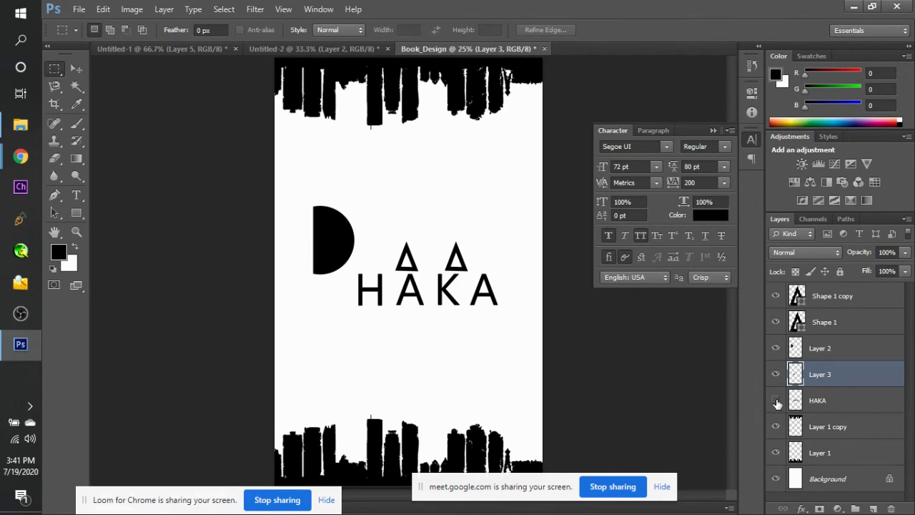
{"action": "left_click", "coordinate": [776, 401]}
Copy the letter K from the HAKA layer onto its own layer and hide the HAKA layer.
{"action": "left_click_drag", "start_coordinate": [433, 272], "coordinate": [463, 315]}
{"action": "key", "text": "ctrl+j"}
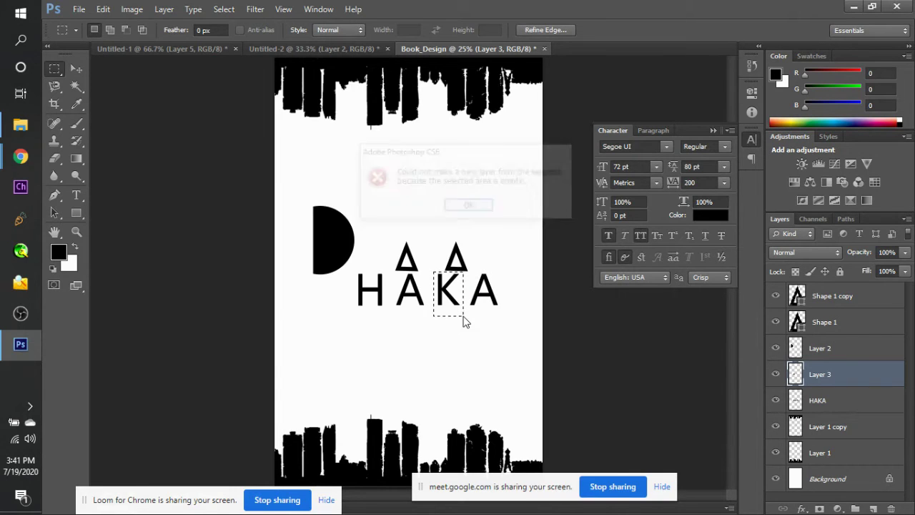
{"action": "key", "text": "Return"}
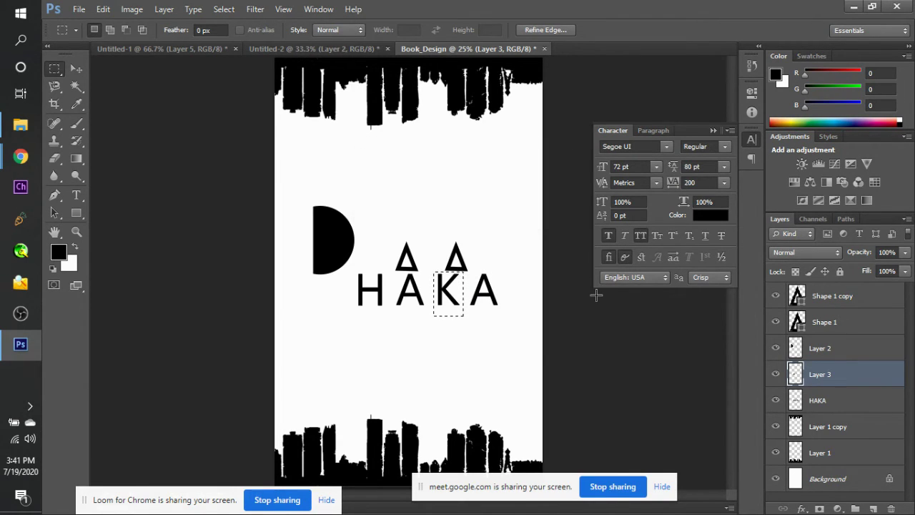
{"action": "left_click", "coordinate": [790, 401]}
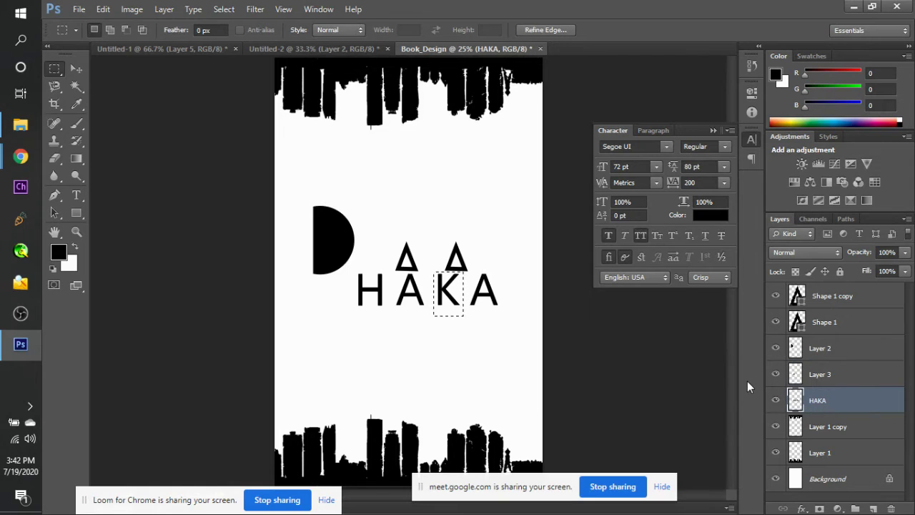
{"action": "key", "text": "ctrl+j"}
{"action": "left_click", "coordinate": [776, 400]}
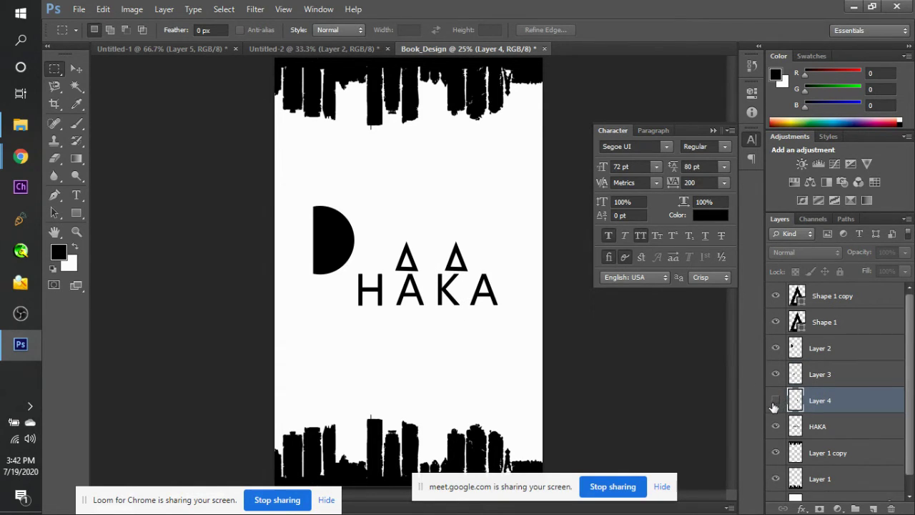
{"action": "left_click", "coordinate": [776, 400]}
{"action": "left_click", "coordinate": [786, 428]}
{"action": "left_click", "coordinate": [776, 429]}
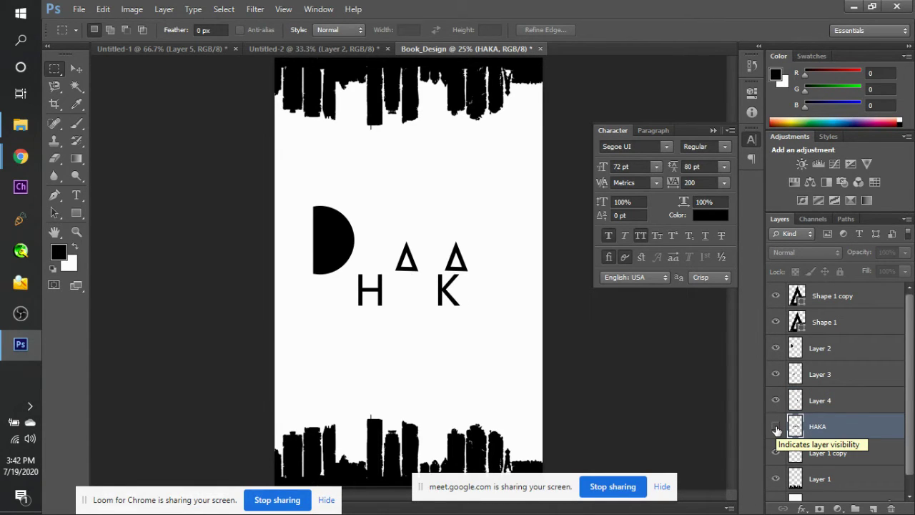
Move the second triangle right, past the K, and raise the K and H toward the triangles' level.
{"action": "key", "text": "v"}
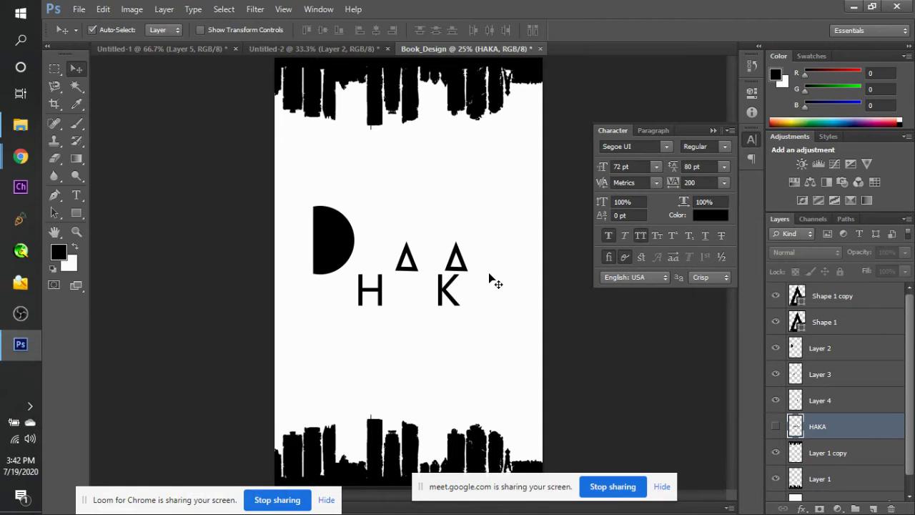
{"action": "left_click_drag", "start_coordinate": [462, 263], "coordinate": [498, 267]}
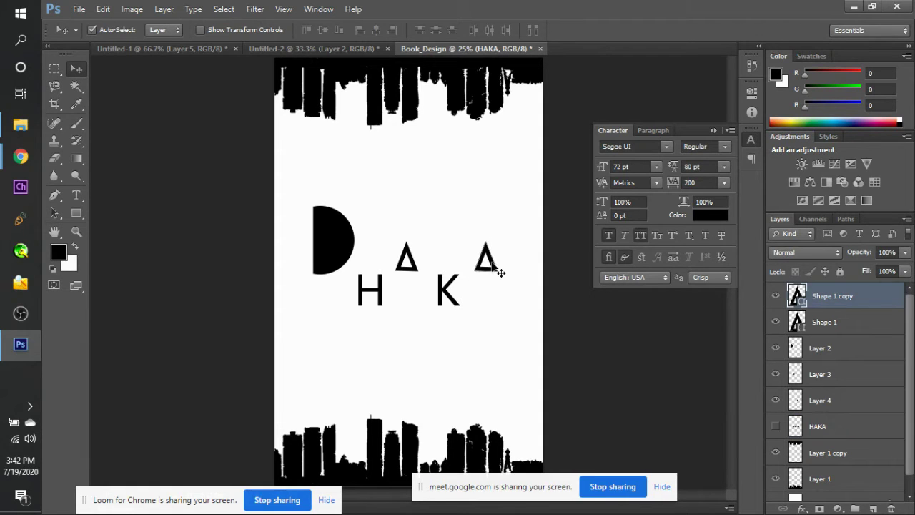
{"action": "left_click_drag", "start_coordinate": [455, 290], "coordinate": [456, 271]}
{"action": "left_click_drag", "start_coordinate": [368, 292], "coordinate": [368, 270]}
Show the rulers and place a horizontal guide along the base of the triangles.
{"action": "key", "text": "ctrl+r"}
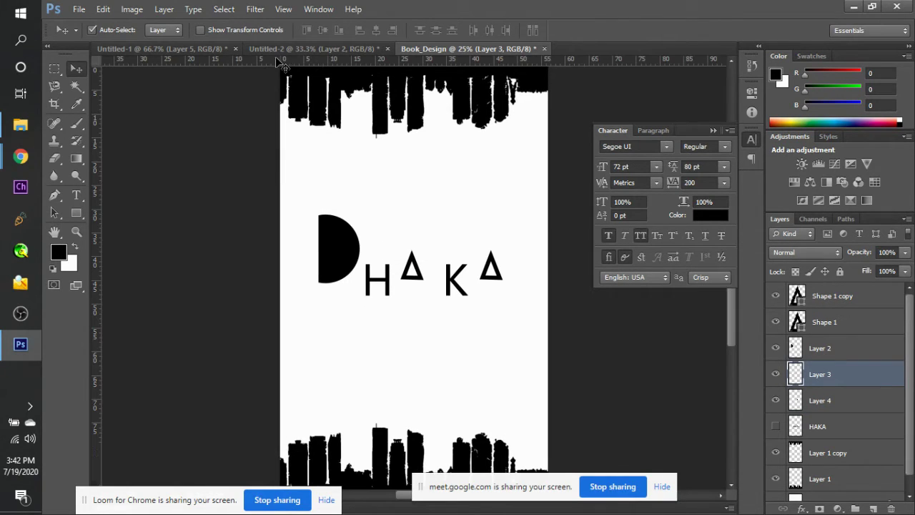
{"action": "left_click_drag", "start_coordinate": [248, 62], "coordinate": [262, 286]}
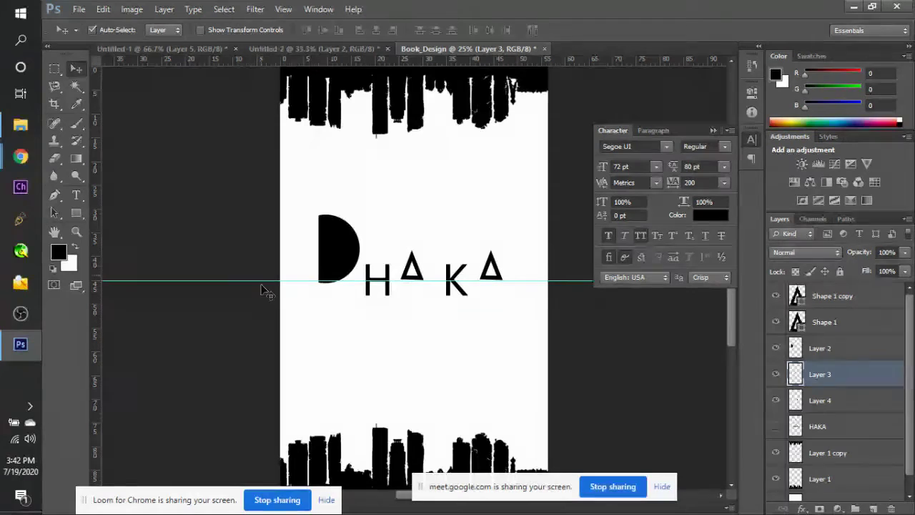
Switch to Google Meet in Chrome to check the meeting chat, and return to Photoshop.
{"action": "mouse_move", "coordinate": [21, 156]}
{"action": "left_click", "coordinate": [97, 155]}
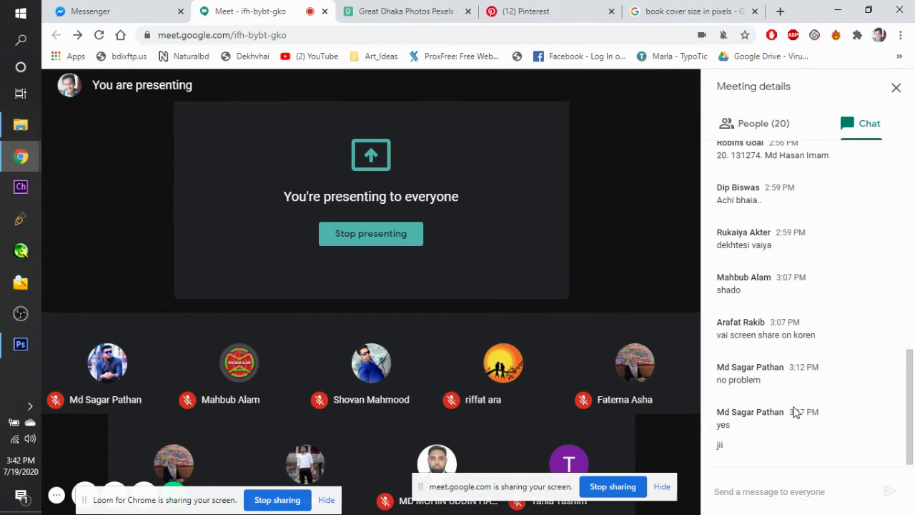
{"action": "key", "text": "alt+Tab"}
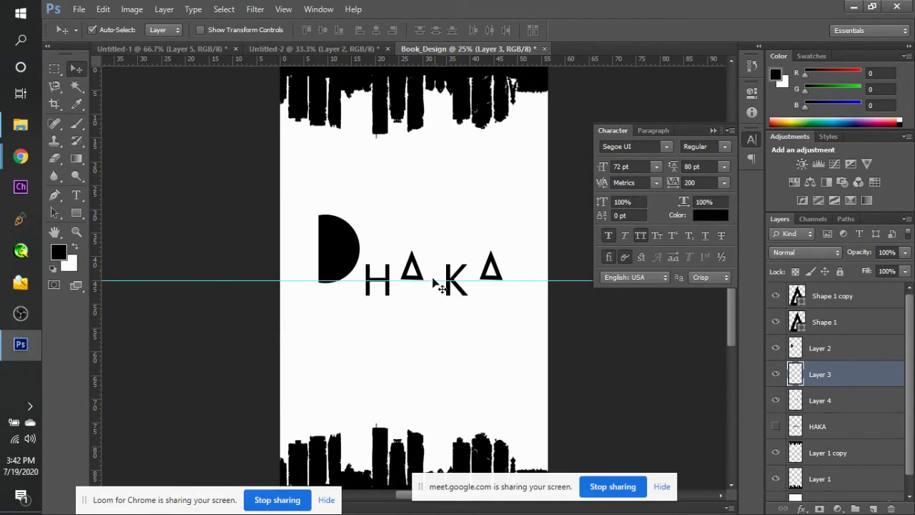
Raise the half-circle slightly so its lower edge rests on the horizontal guide.
{"action": "left_click", "coordinate": [351, 257]}
{"action": "left_click_drag", "start_coordinate": [351, 257], "coordinate": [350, 254]}
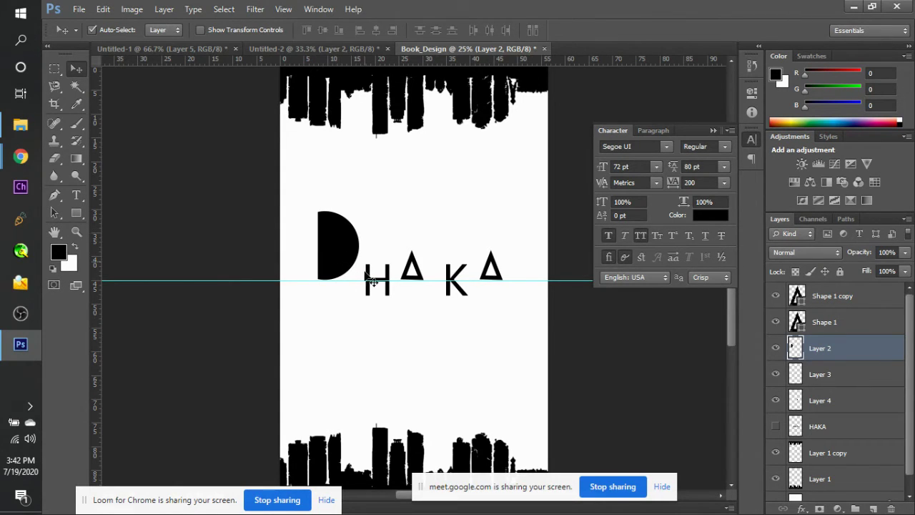
Select all five DHAKA letters together, adding the H, both triangles and the K to the half-circle.
{"action": "left_click", "coordinate": [402, 273], "text": "shift"}
{"action": "left_click", "coordinate": [414, 268], "text": "shift"}
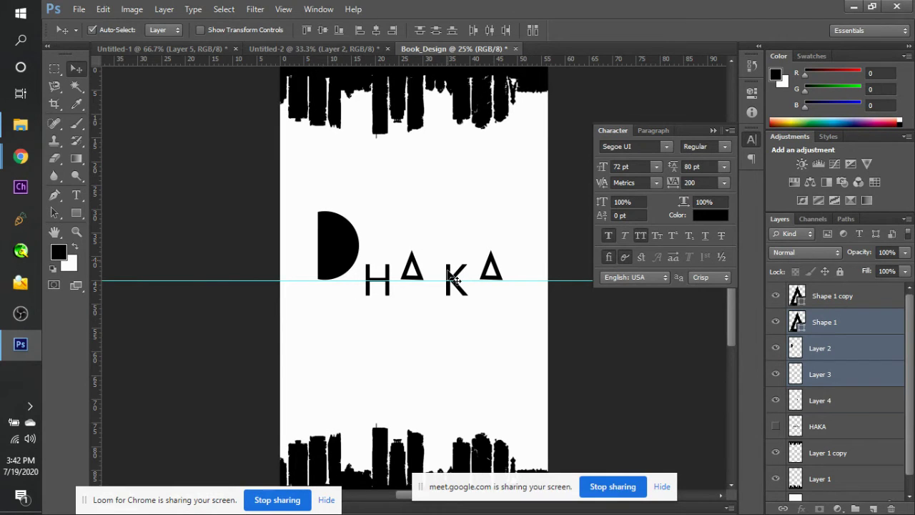
{"action": "left_click", "coordinate": [451, 276], "text": "shift"}
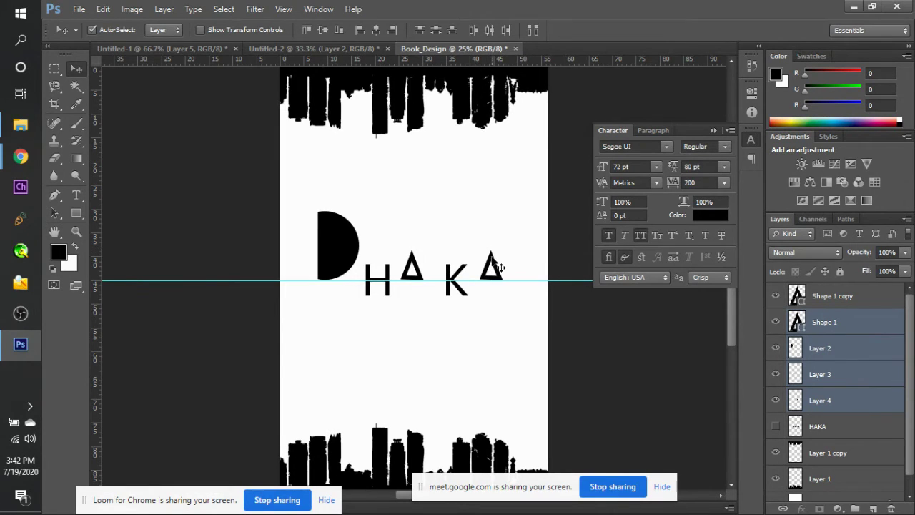
{"action": "left_click", "coordinate": [498, 267], "text": "shift"}
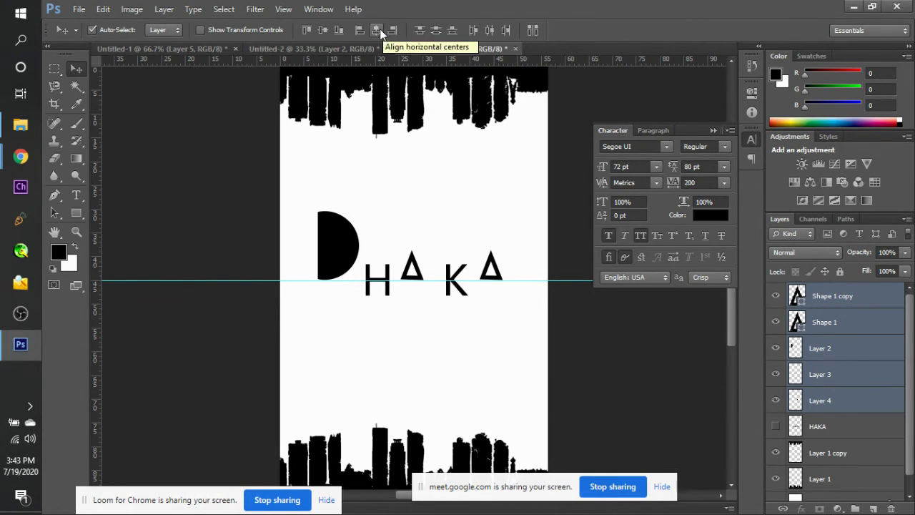
Try aligning the selected letters by their bottom edges and by their vertical centers, undoing each alignment.
{"action": "left_click", "coordinate": [338, 28]}
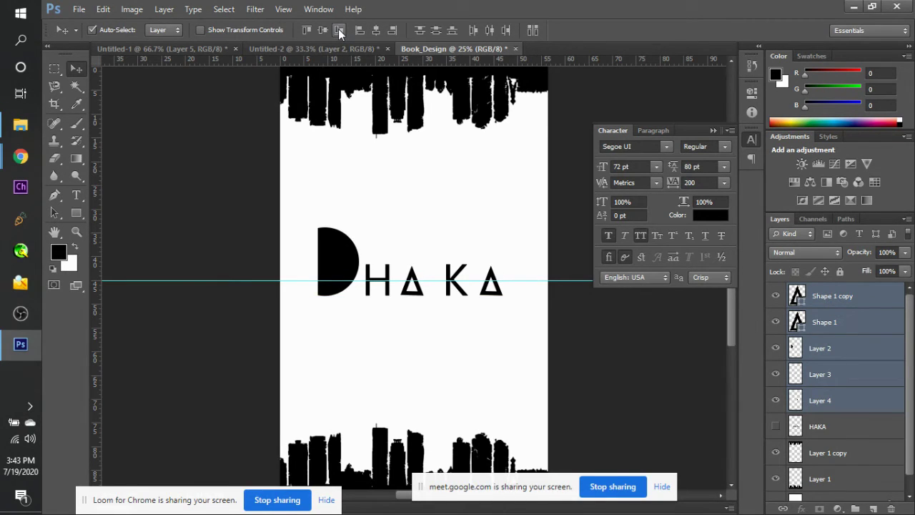
{"action": "key", "text": "ctrl+z"}
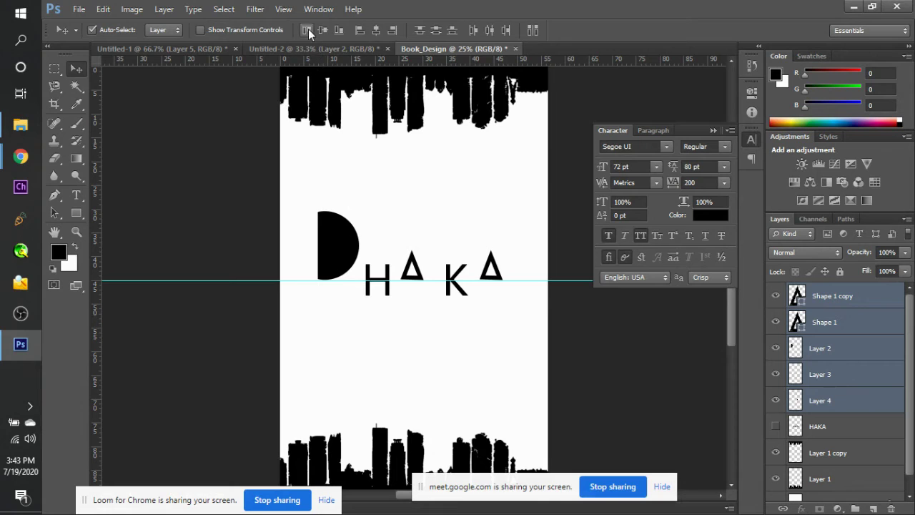
{"action": "left_click", "coordinate": [324, 29]}
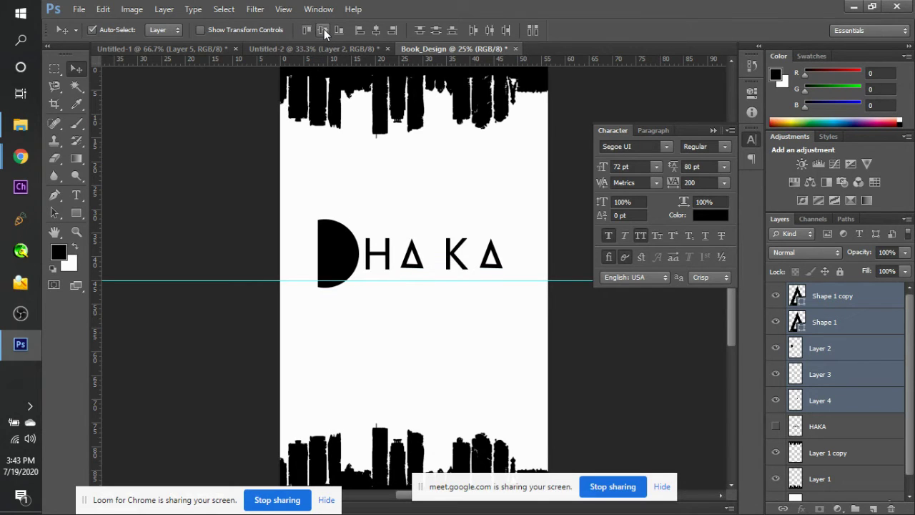
{"action": "key", "text": "ctrl+z"}
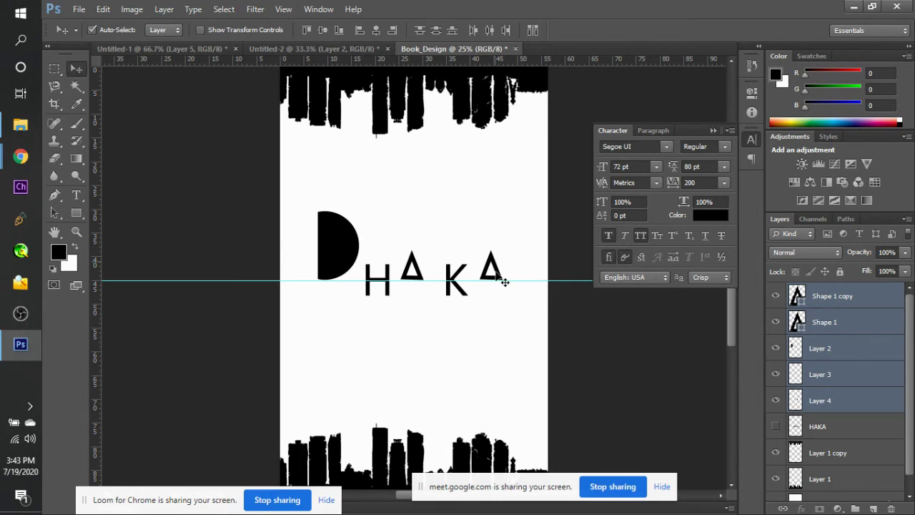
Nudge the whole title slightly left and move the last triangle closer to the K.
{"action": "key", "text": "shift+Left"}
{"action": "key", "text": "shift+Left"}
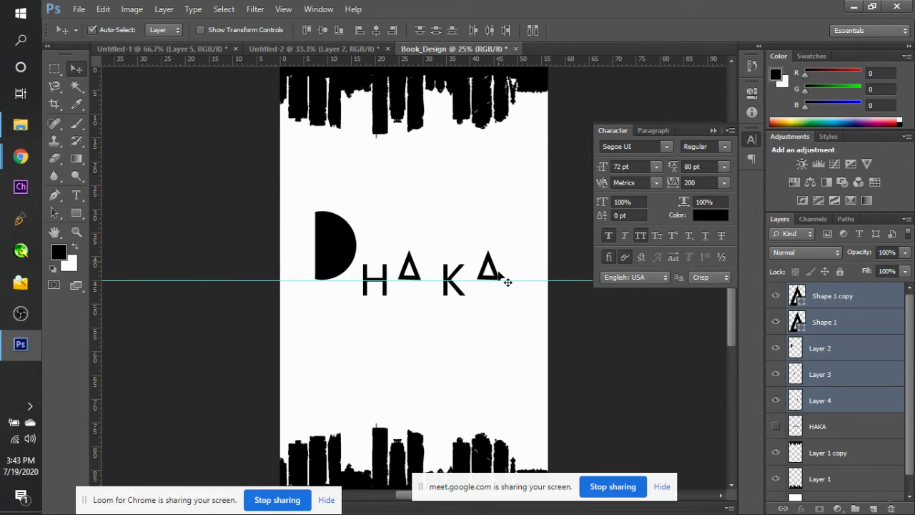
{"action": "left_click", "coordinate": [471, 351]}
{"action": "left_click", "coordinate": [493, 265]}
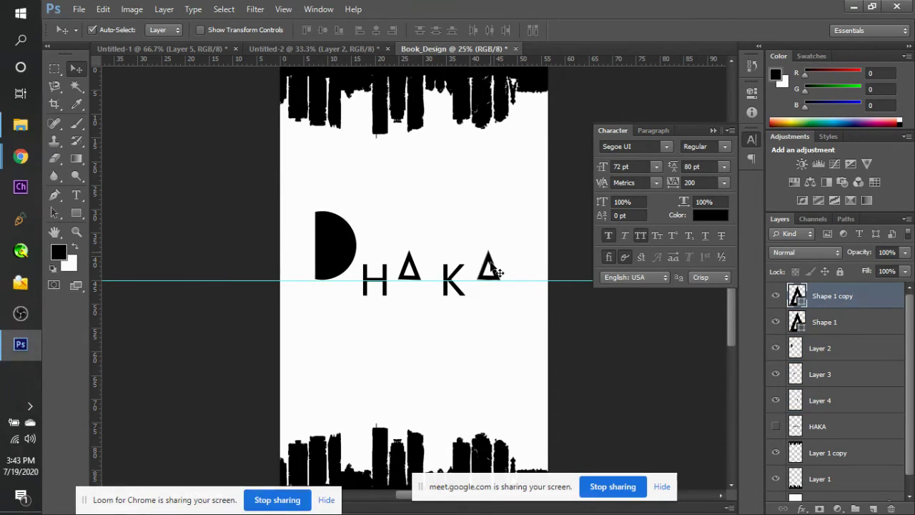
{"action": "left_click_drag", "start_coordinate": [498, 273], "coordinate": [491, 265]}
{"action": "key", "text": "shift+Left"}
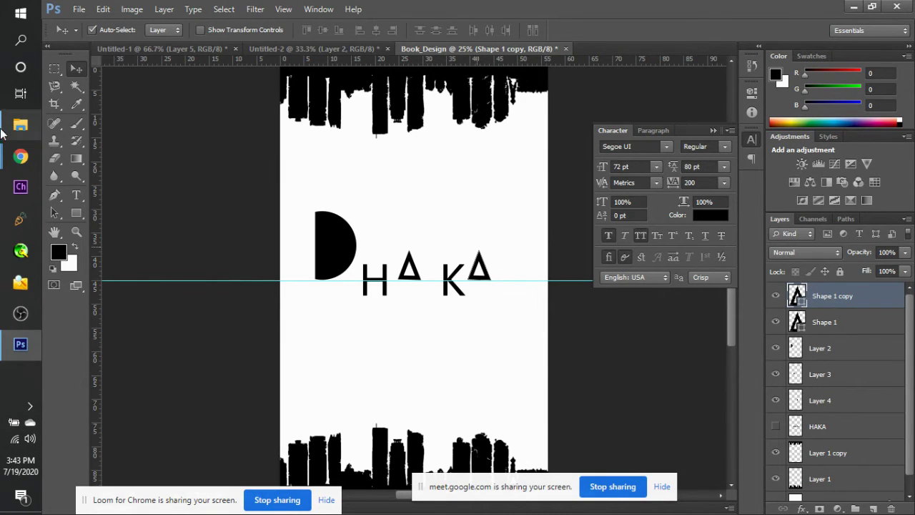
{"action": "mouse_move", "coordinate": [2, 138]}
{"action": "mouse_move", "coordinate": [106, 137]}
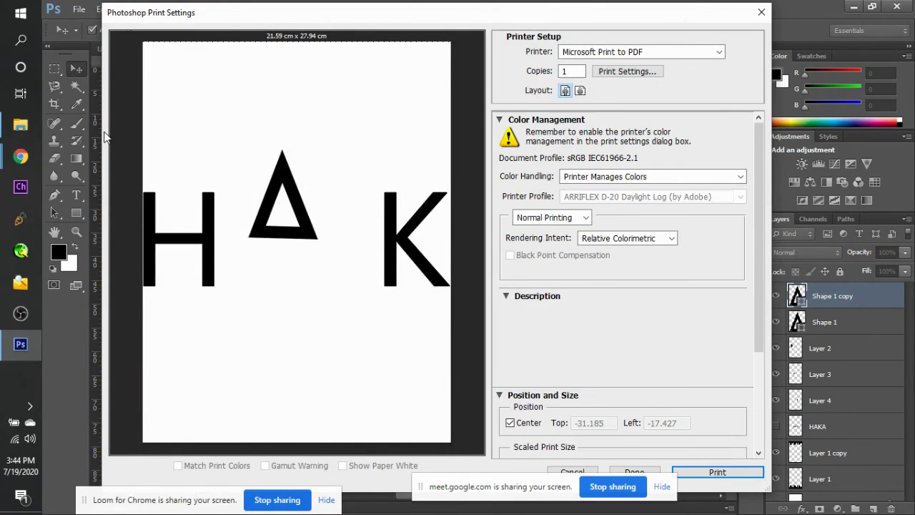
{"action": "key", "text": "Escape"}
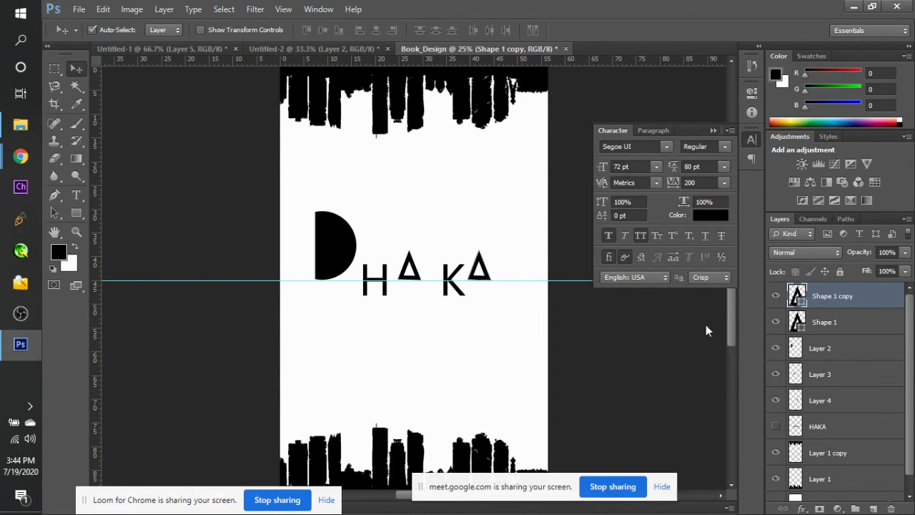
Scale the half-circle, K and both triangles together to about 104%, leaving out the H.
{"action": "scroll", "coordinate": [427, 395], "scroll_direction": "down", "scroll_amount": 2}
{"action": "scroll", "coordinate": [427, 393], "scroll_direction": "down", "scroll_amount": 1}
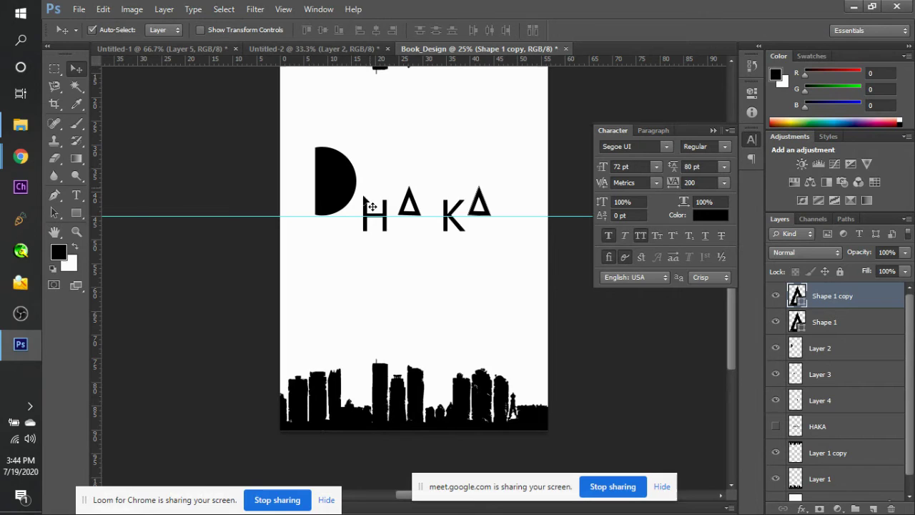
{"action": "left_click", "coordinate": [346, 191]}
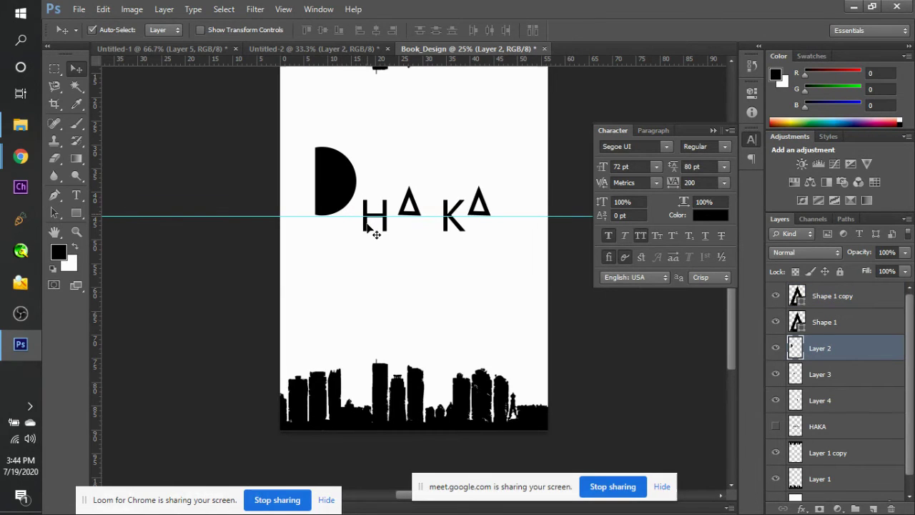
{"action": "left_click", "coordinate": [411, 200], "text": "shift"}
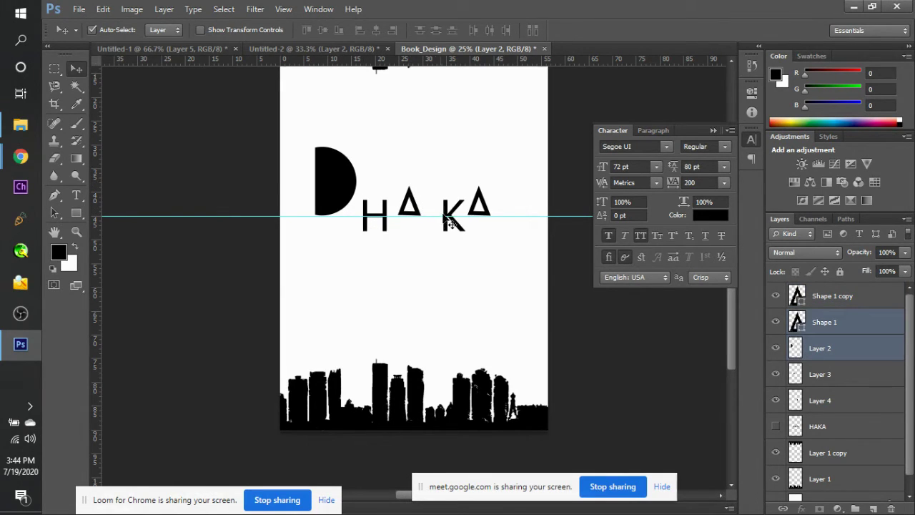
{"action": "left_click", "coordinate": [479, 208], "text": "shift"}
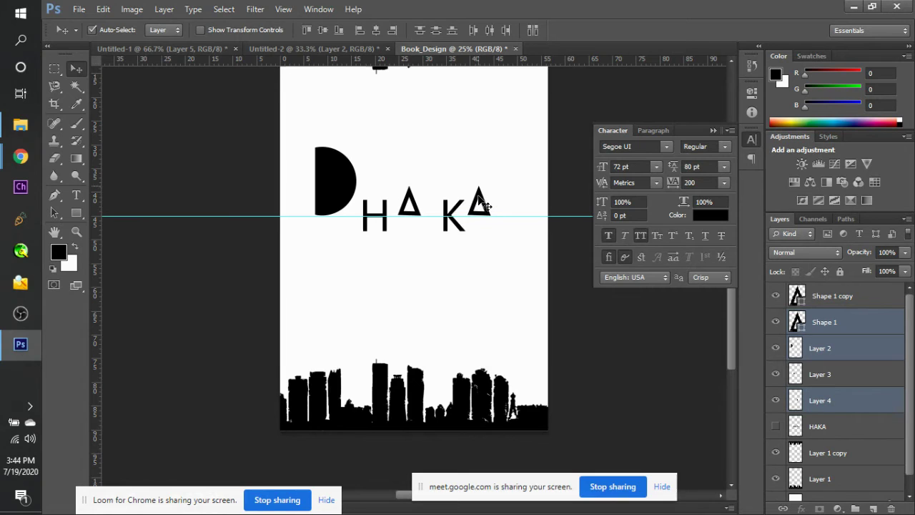
{"action": "left_click", "coordinate": [481, 205], "text": "shift"}
{"action": "key", "text": "ctrl+t"}
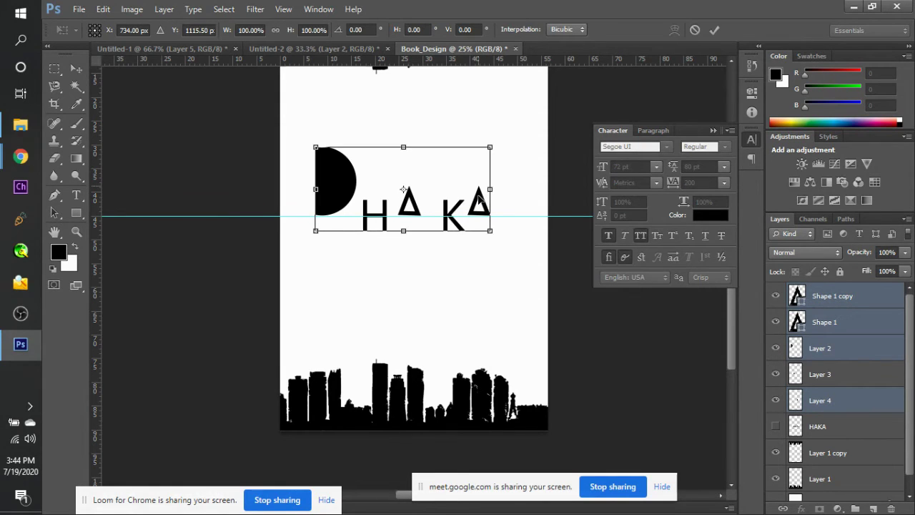
{"action": "left_click_drag", "start_coordinate": [490, 231], "coordinate": [464, 223]}
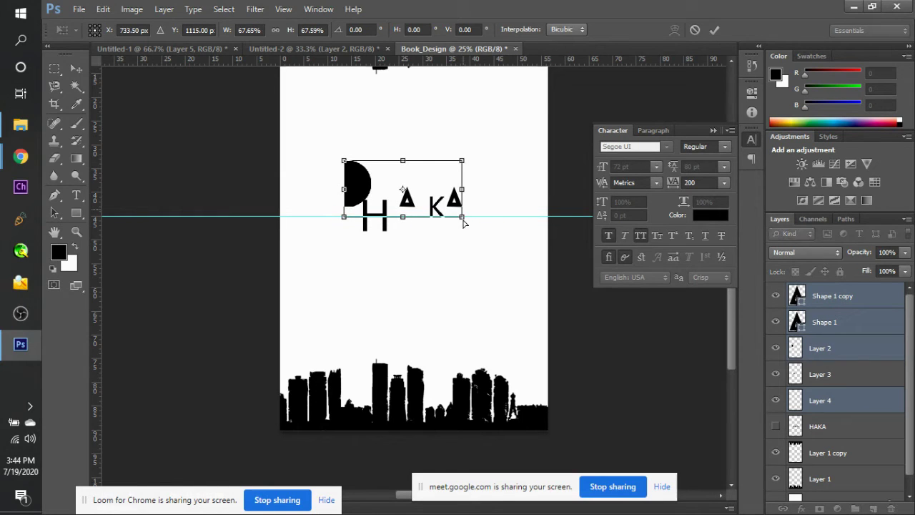
{"action": "key", "text": "ctrl+z"}
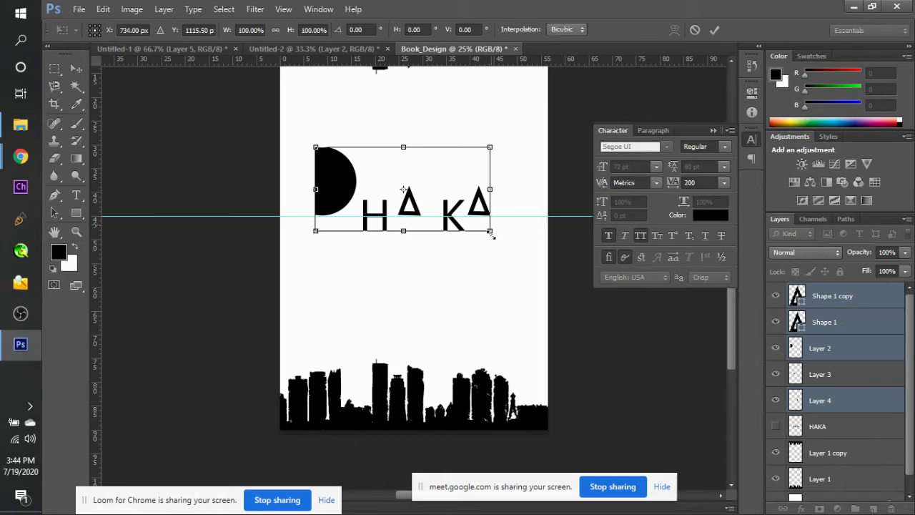
{"action": "mouse_move", "coordinate": [490, 232]}
{"action": "left_mouse_down"}
{"action": "mouse_move", "coordinate": [468, 226]}
{"action": "mouse_move", "coordinate": [494, 233]}
{"action": "left_mouse_up"}
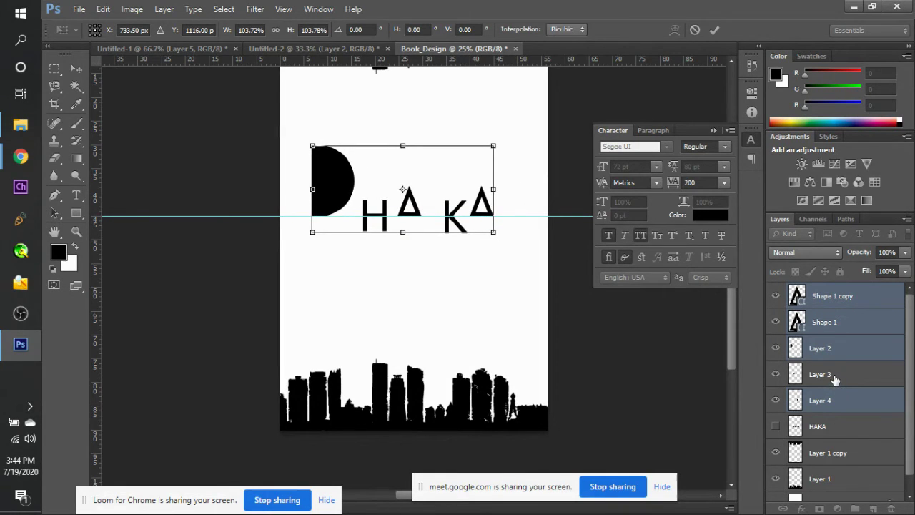
{"action": "key", "text": "Return"}
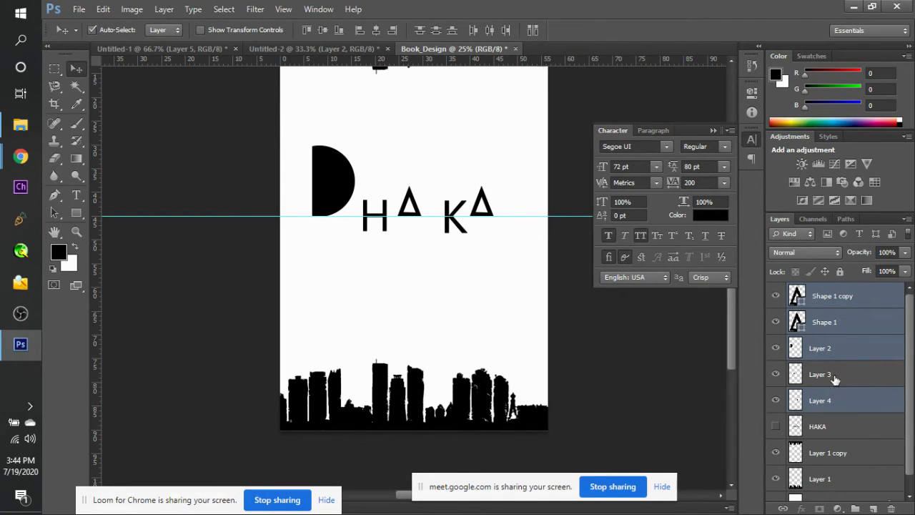
Scale all five title letter layers, from Layer 4 through Shape 1 copy, down together to about 59%.
{"action": "left_click", "coordinate": [836, 380]}
{"action": "left_click", "coordinate": [841, 402]}
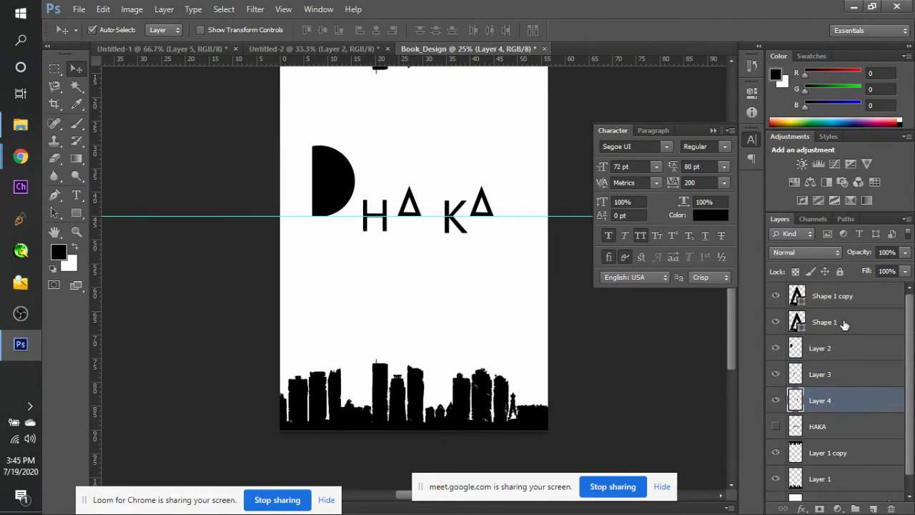
{"action": "left_click", "coordinate": [839, 297], "text": "shift"}
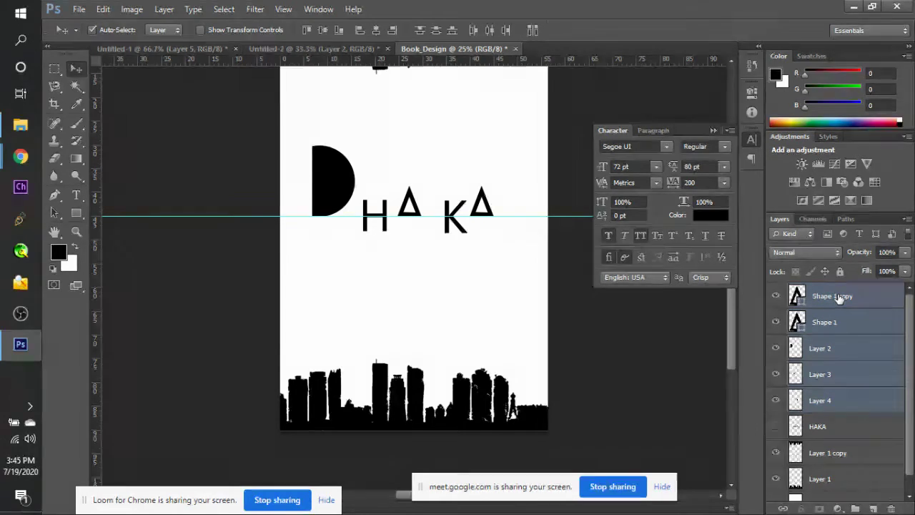
{"action": "key", "text": "ctrl+t"}
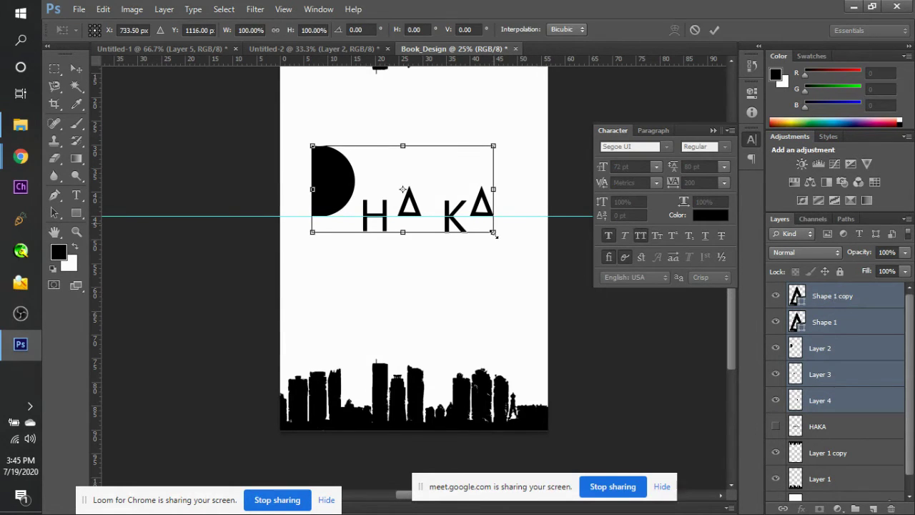
{"action": "left_click_drag", "start_coordinate": [493, 231], "coordinate": [457, 217]}
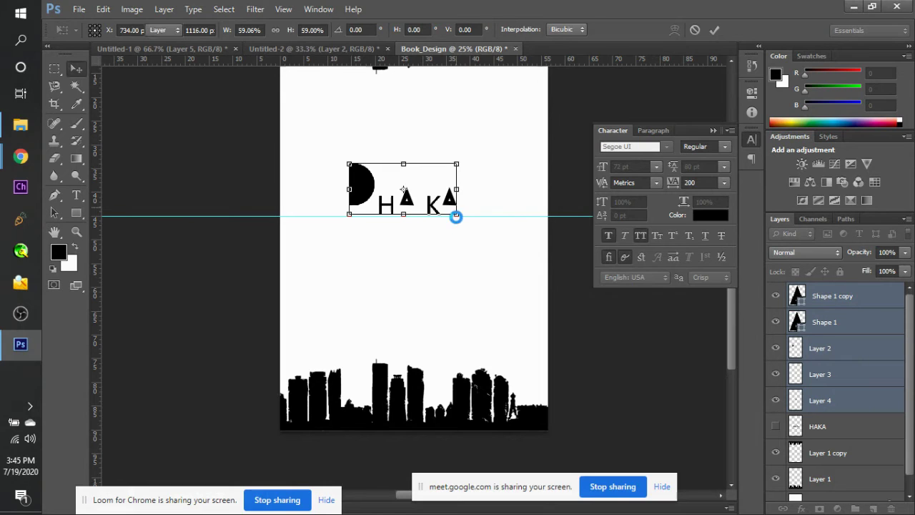
{"action": "key", "text": "Return"}
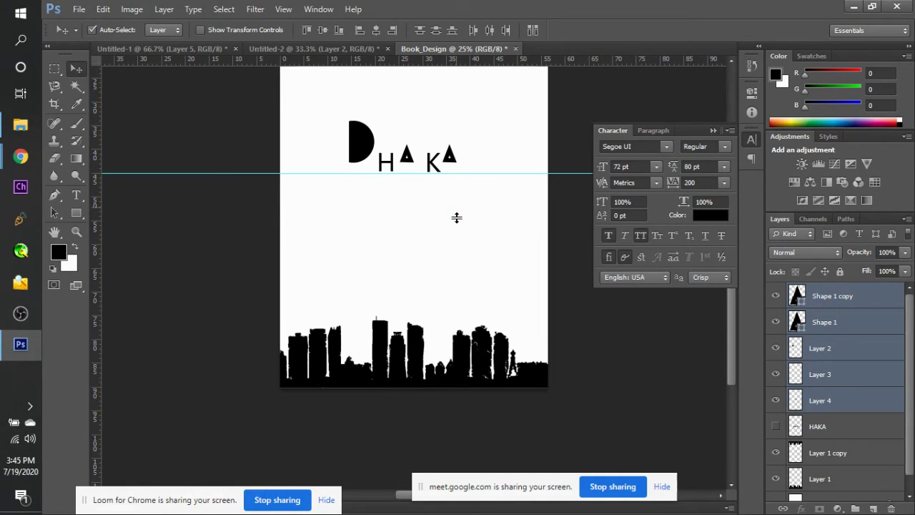
{"action": "scroll", "coordinate": [456, 217], "scroll_direction": "up", "scroll_amount": 3}
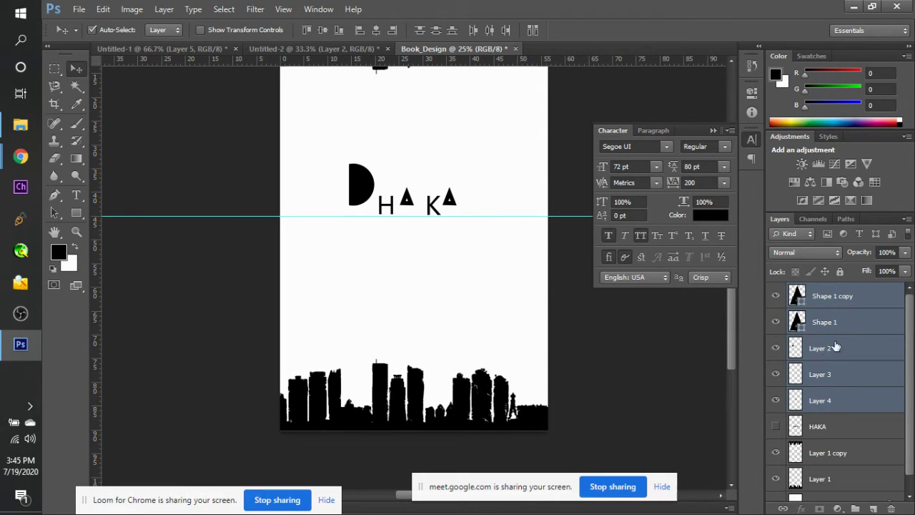
Set the stroke width of both triangle shapes to 15 pt.
{"action": "left_click", "coordinate": [866, 316]}
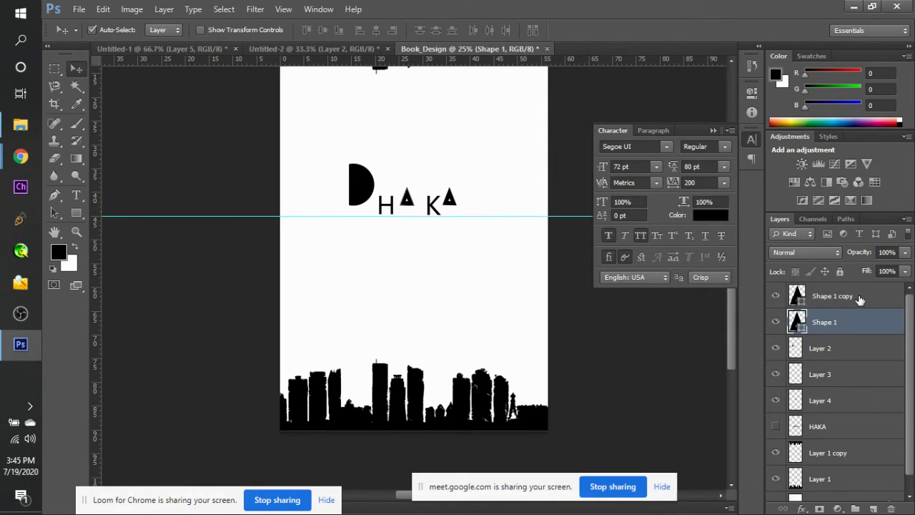
{"action": "left_click", "coordinate": [859, 299], "text": "shift"}
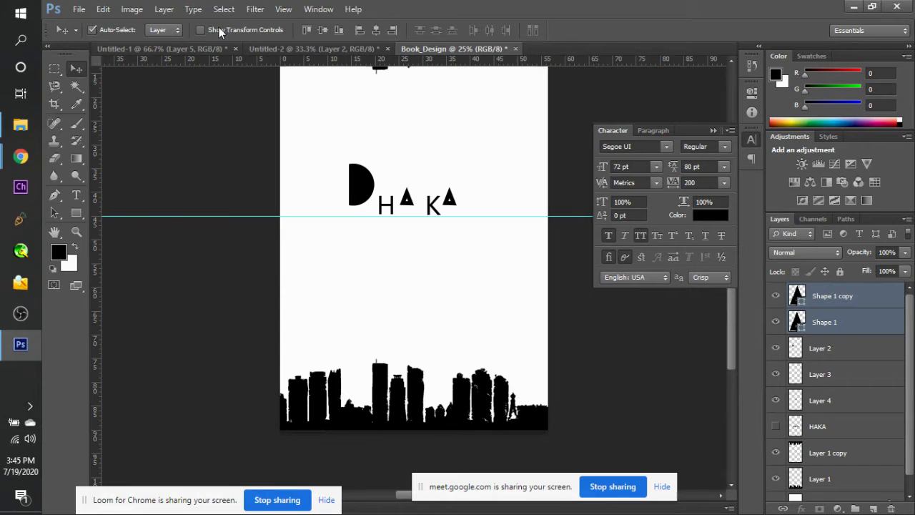
{"action": "key", "text": "p"}
{"action": "left_click", "coordinate": [260, 30]}
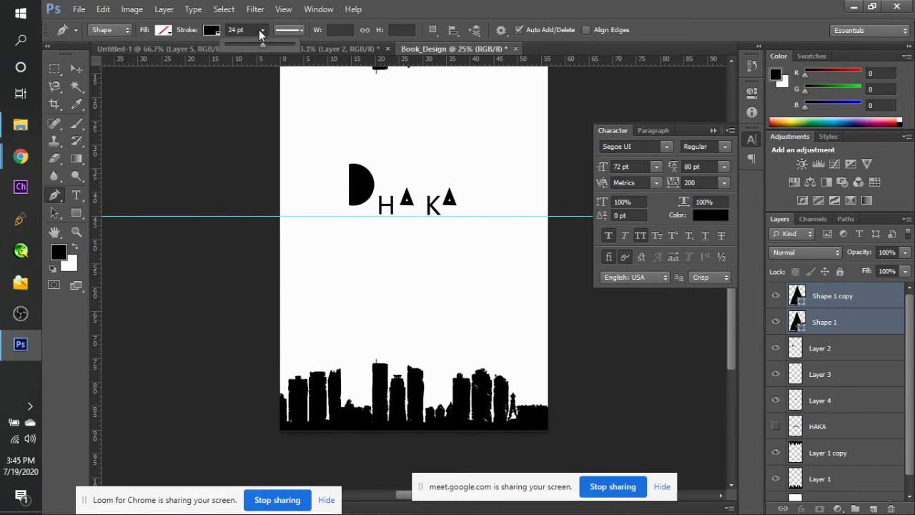
{"action": "left_click", "coordinate": [240, 30]}
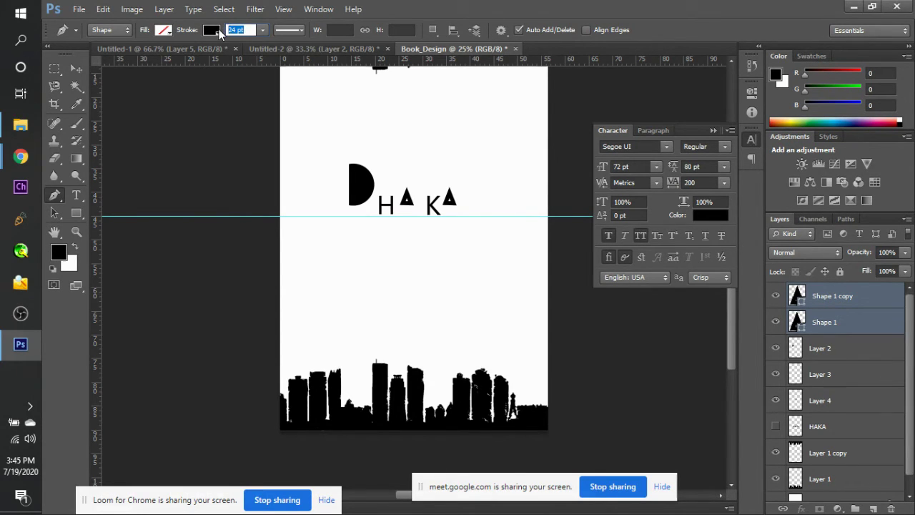
{"action": "type", "text": "15"}
{"action": "key", "text": "Return"}
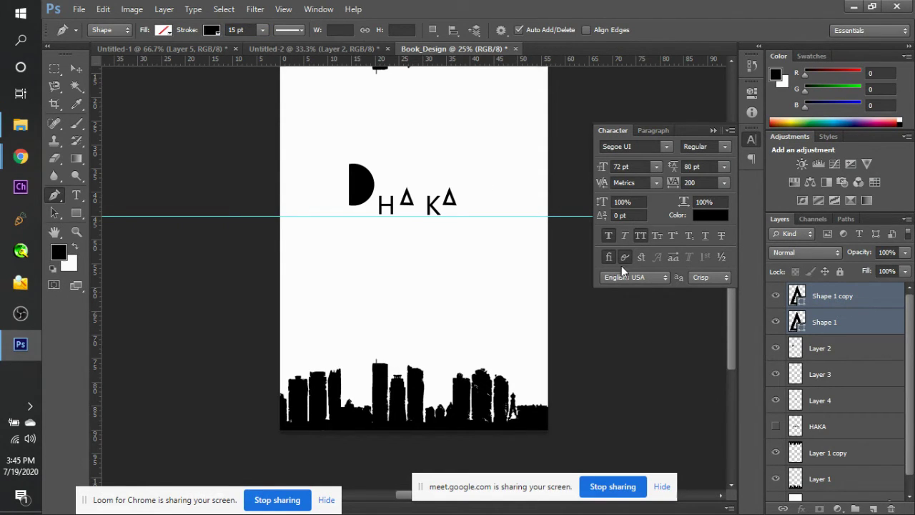
Nudge the K and the last triangle together to the left, closer to the first triangle, and deselect them.
{"action": "left_click", "coordinate": [881, 308]}
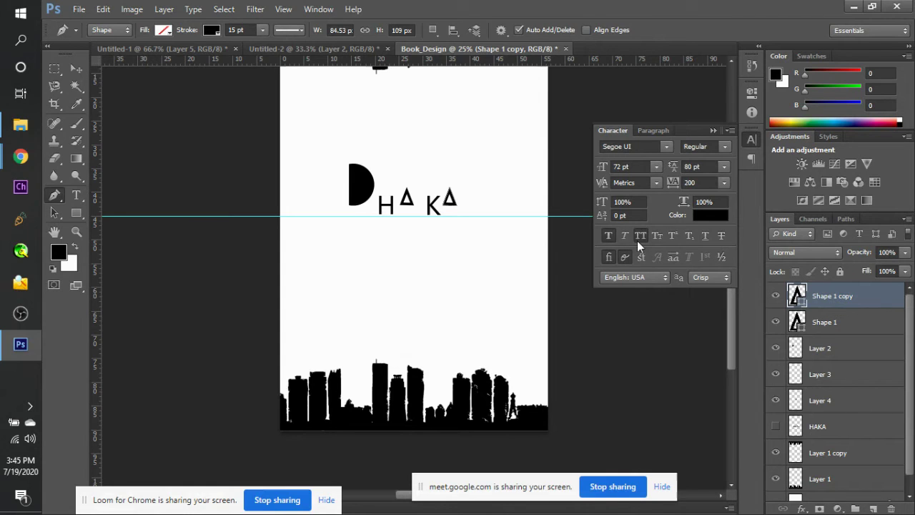
{"action": "key", "text": "v"}
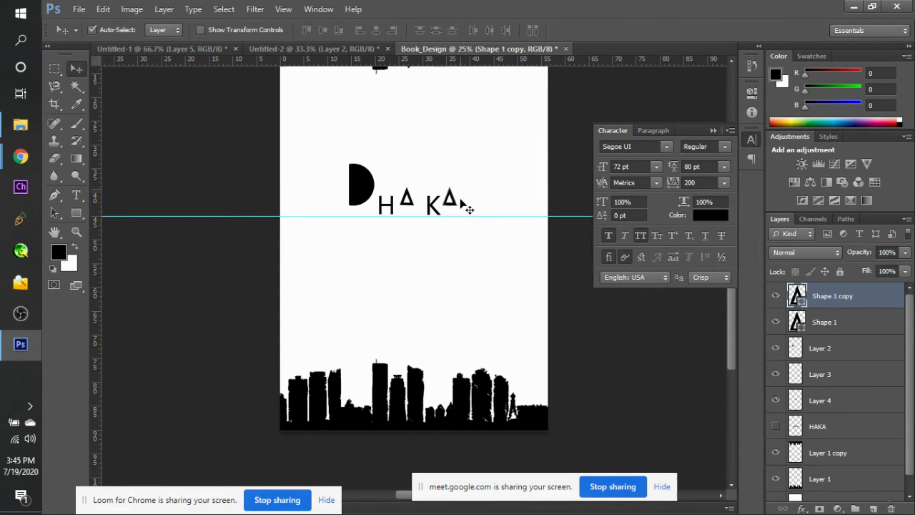
{"action": "left_click", "coordinate": [440, 216]}
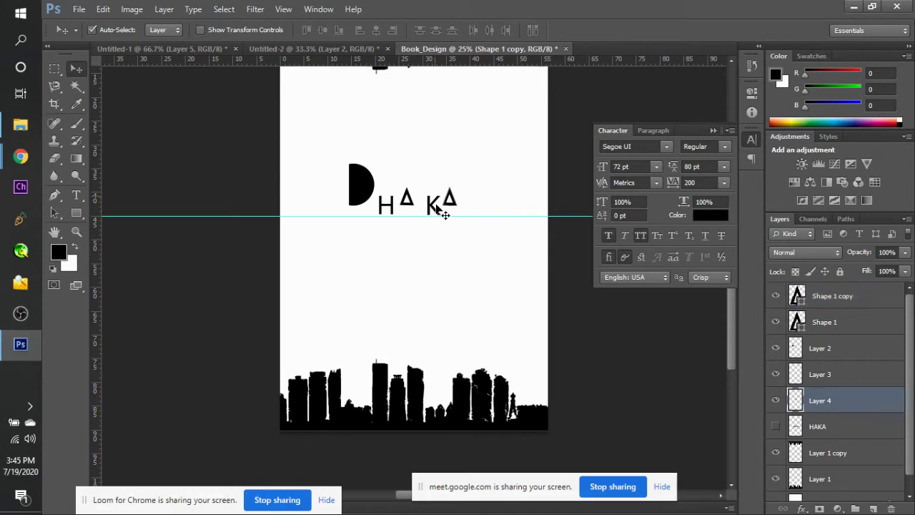
{"action": "left_click", "coordinate": [461, 207], "text": "shift"}
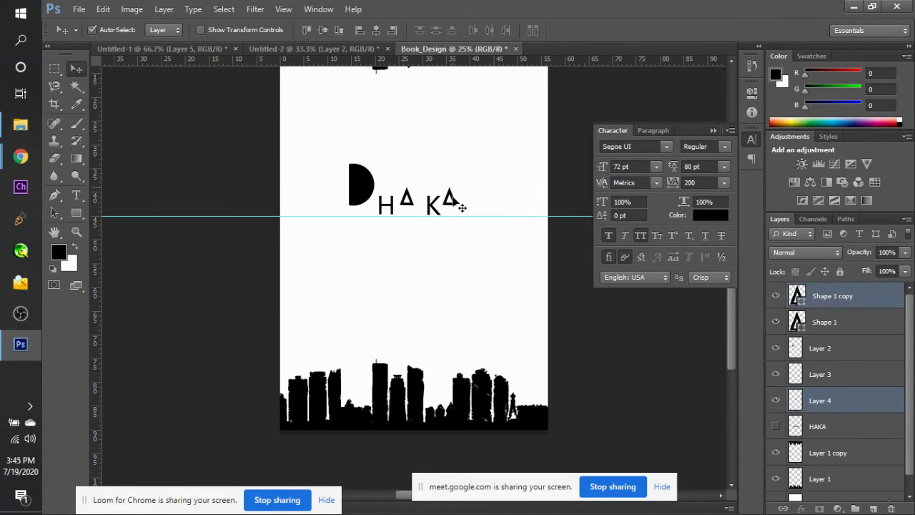
{"action": "key", "text": "Left"}
{"action": "key", "text": "Left"}
{"action": "key", "text": "Left"}
{"action": "key", "text": "Left"}
{"action": "key", "text": "Left"}
{"action": "key", "text": "Left"}
{"action": "key", "text": "Left"}
{"action": "key", "text": "Left"}
{"action": "key", "text": "Left"}
{"action": "key", "text": "Left"}
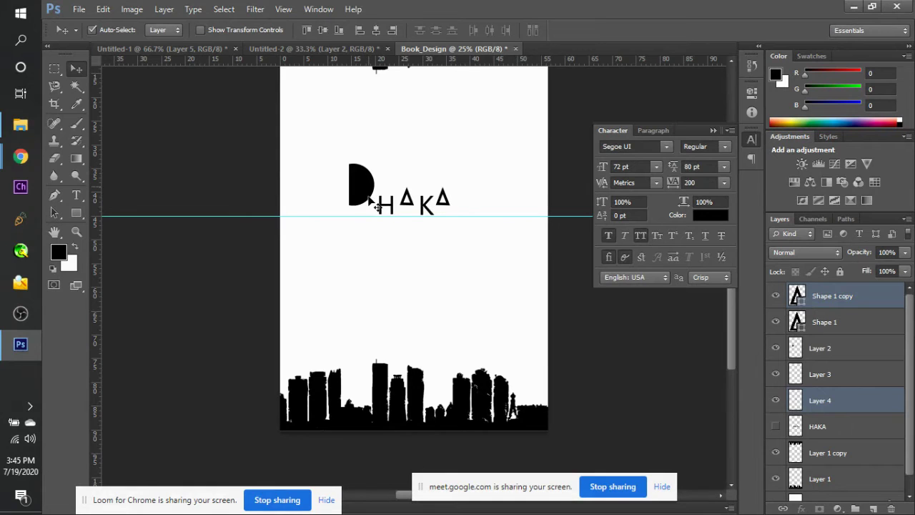
{"action": "left_click", "coordinate": [463, 178]}
Examine the title's spacing and its placement between the upper and lower skylines over the full cover.
{"action": "scroll", "coordinate": [463, 178], "scroll_direction": "up", "scroll_amount": 3}
{"action": "scroll", "coordinate": [463, 178], "scroll_direction": "down", "scroll_amount": 1}
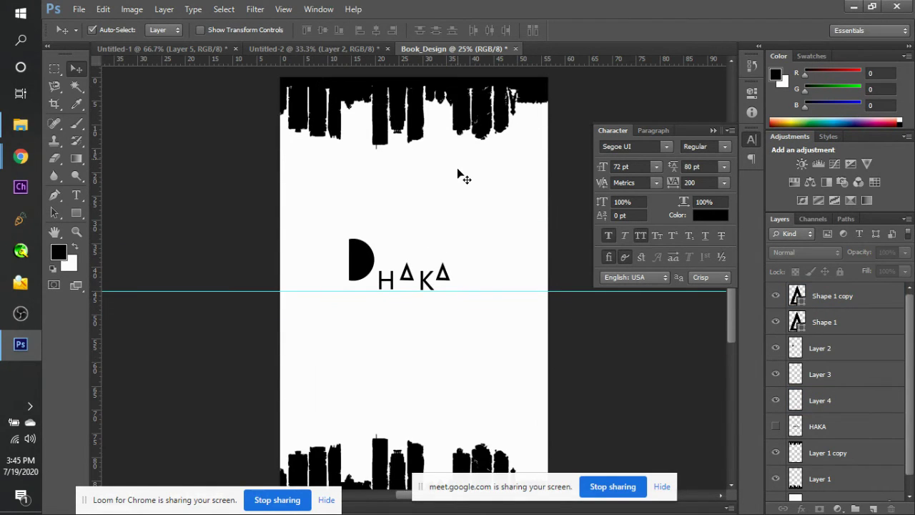
{"action": "scroll", "coordinate": [463, 178], "scroll_direction": "down", "scroll_amount": 2}
{"action": "scroll", "coordinate": [463, 178], "scroll_direction": "up", "scroll_amount": 3}
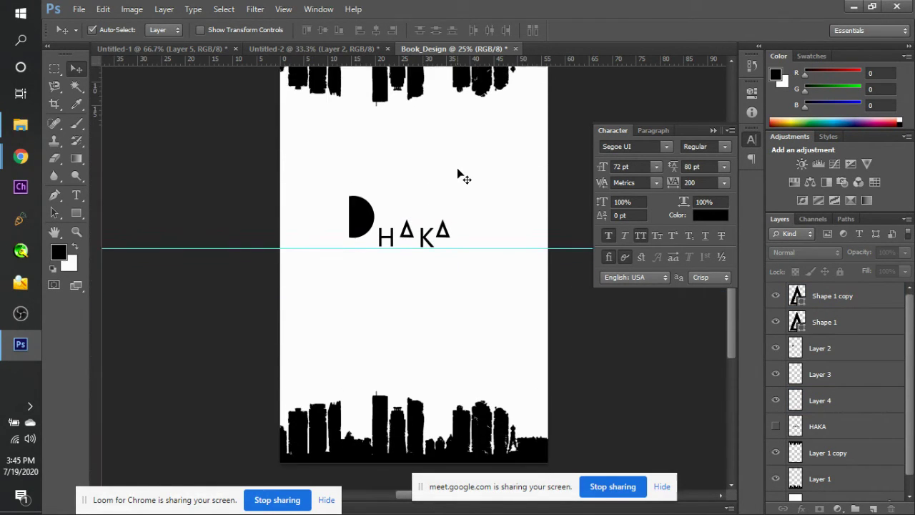
{"action": "scroll", "coordinate": [463, 178], "scroll_direction": "down", "scroll_amount": 3}
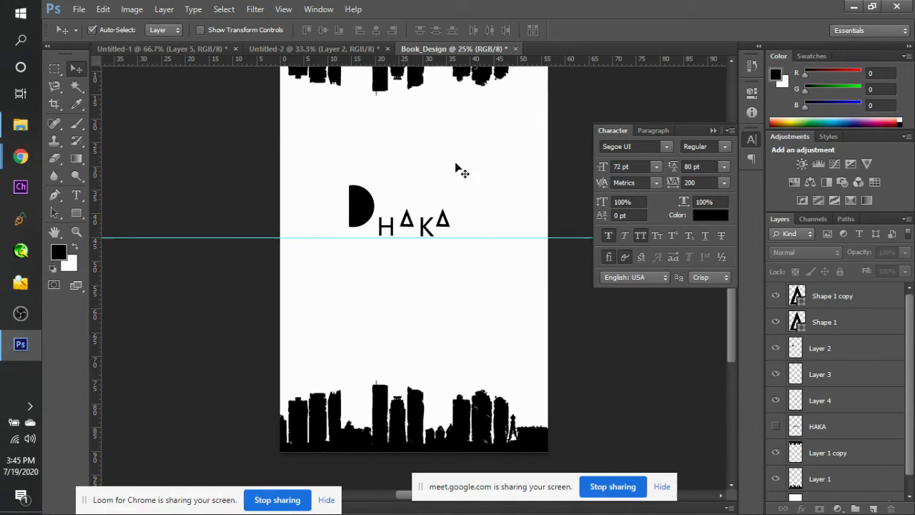
{"action": "scroll", "coordinate": [453, 381], "scroll_direction": "down", "scroll_amount": 2}
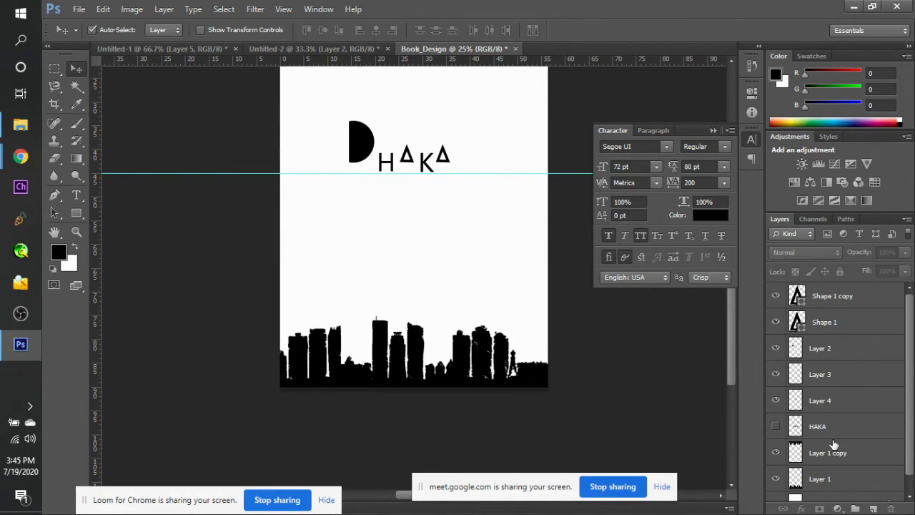
{"action": "scroll", "coordinate": [832, 444], "scroll_direction": "down", "scroll_amount": 1}
{"action": "scroll", "coordinate": [832, 444], "scroll_direction": "up", "scroll_amount": 1}
{"action": "scroll", "coordinate": [482, 273], "scroll_direction": "up", "scroll_amount": 2}
{"action": "scroll", "coordinate": [482, 273], "scroll_direction": "up", "scroll_amount": 1}
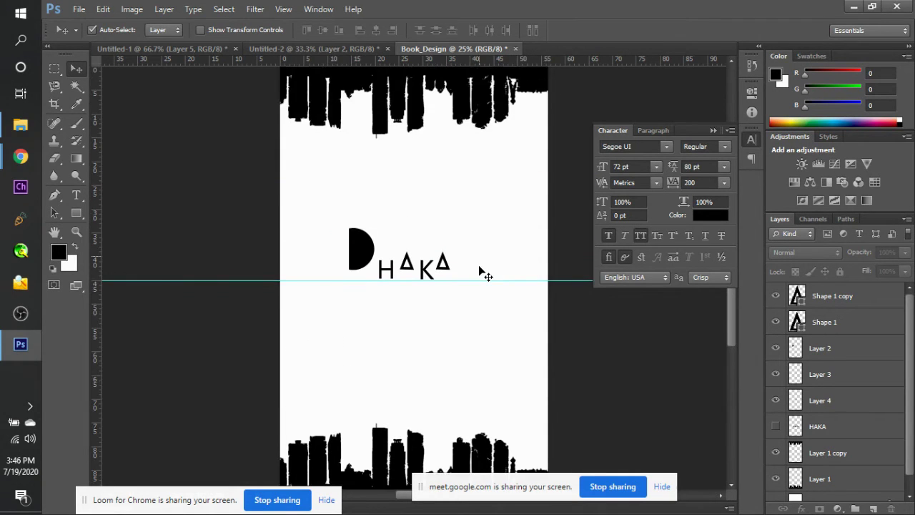
{"action": "scroll", "coordinate": [482, 273], "scroll_direction": "down", "scroll_amount": 1}
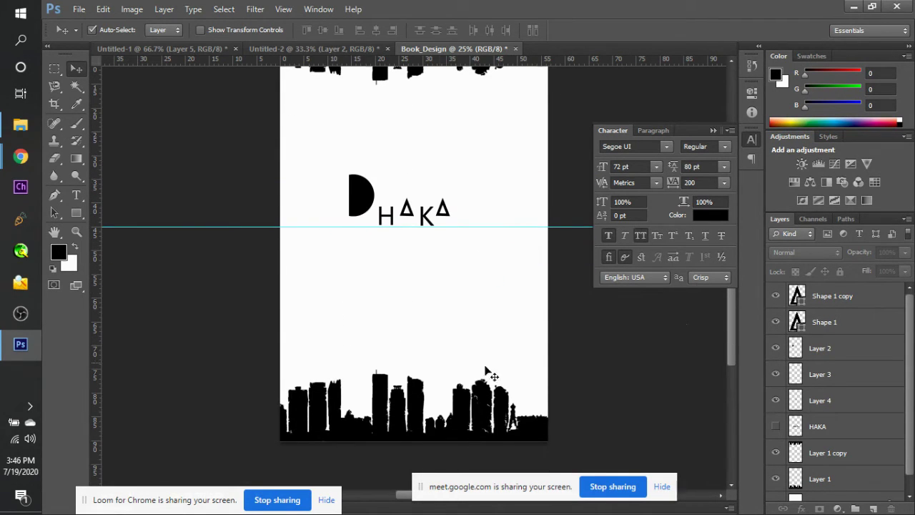
{"action": "scroll", "coordinate": [436, 193], "scroll_direction": "up", "scroll_amount": 2}
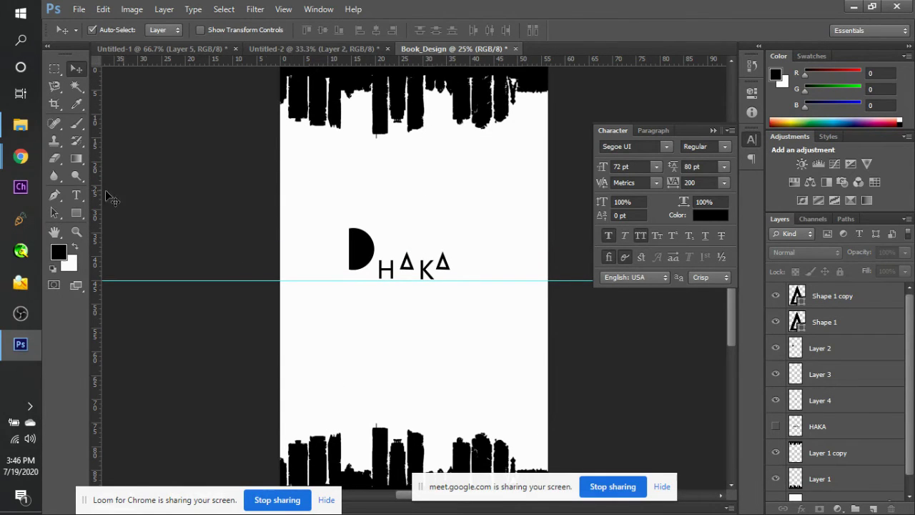
Draw an unfilled circle about 356 px in diameter with the Ellipse tool, overlapping the right half of the lower skyline.
{"action": "left_click", "coordinate": [75, 216]}
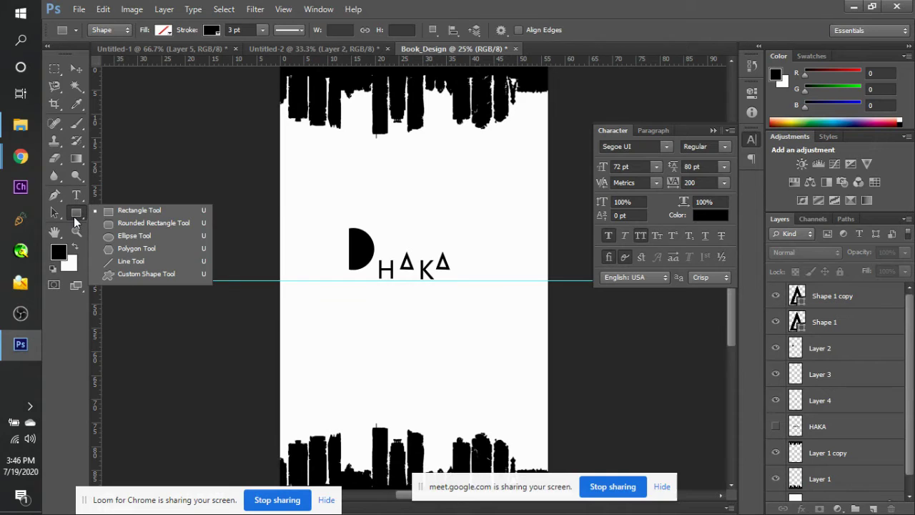
{"action": "left_click", "coordinate": [167, 237]}
{"action": "scroll", "coordinate": [476, 425], "scroll_direction": "down", "scroll_amount": 3}
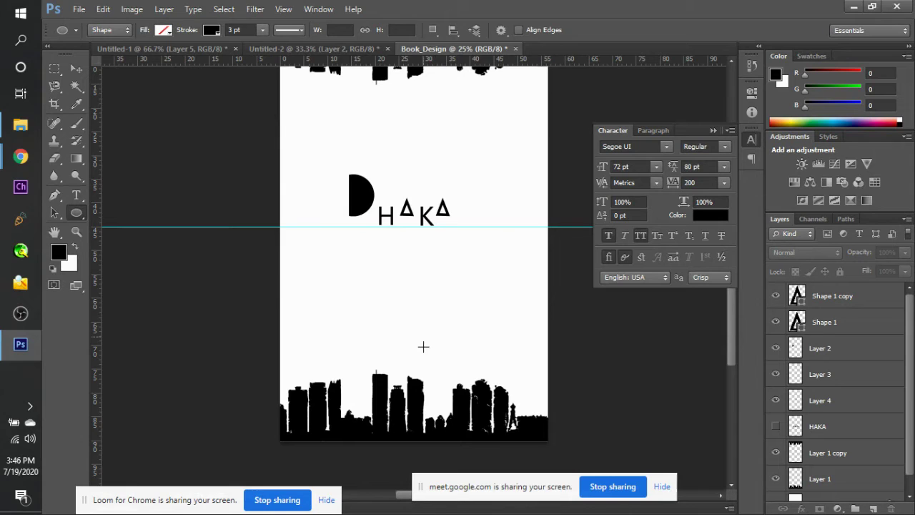
{"action": "left_click_drag", "start_coordinate": [424, 347], "coordinate": [504, 406]}
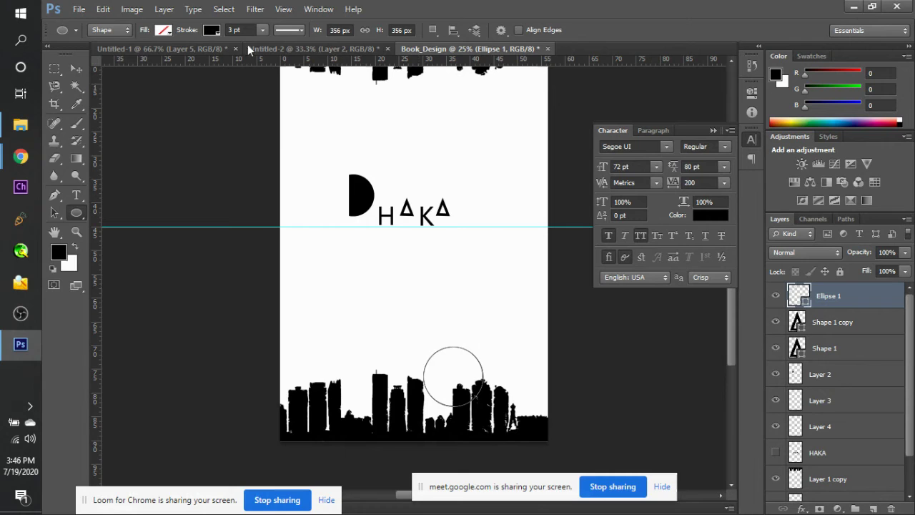
Set the circle's stroke width to 36 pt.
{"action": "left_click", "coordinate": [261, 31]}
{"action": "left_click_drag", "start_coordinate": [265, 40], "coordinate": [302, 50]}
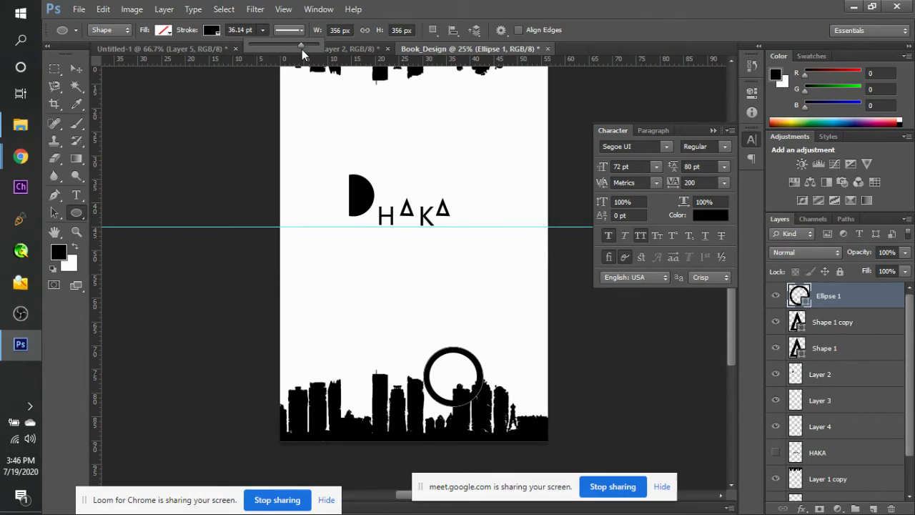
{"action": "double_click", "coordinate": [252, 29]}
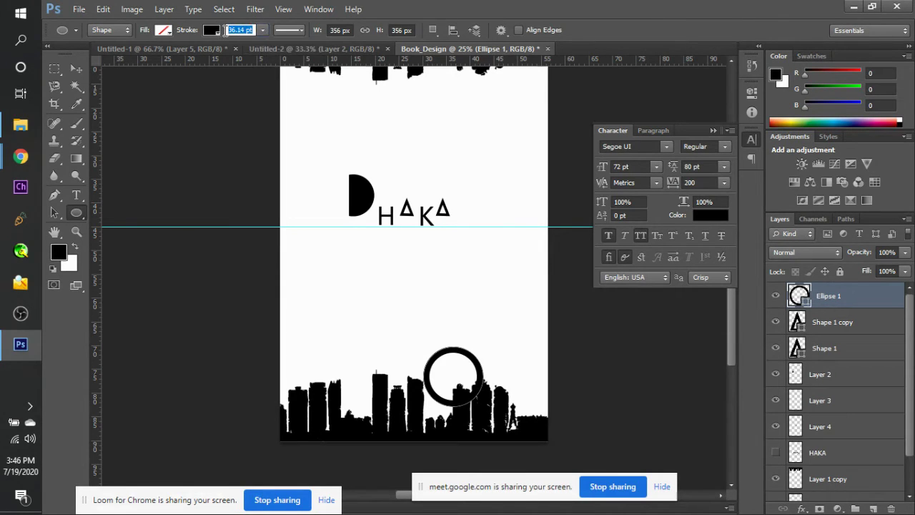
{"action": "type", "text": "36"}
{"action": "key", "text": "Return"}
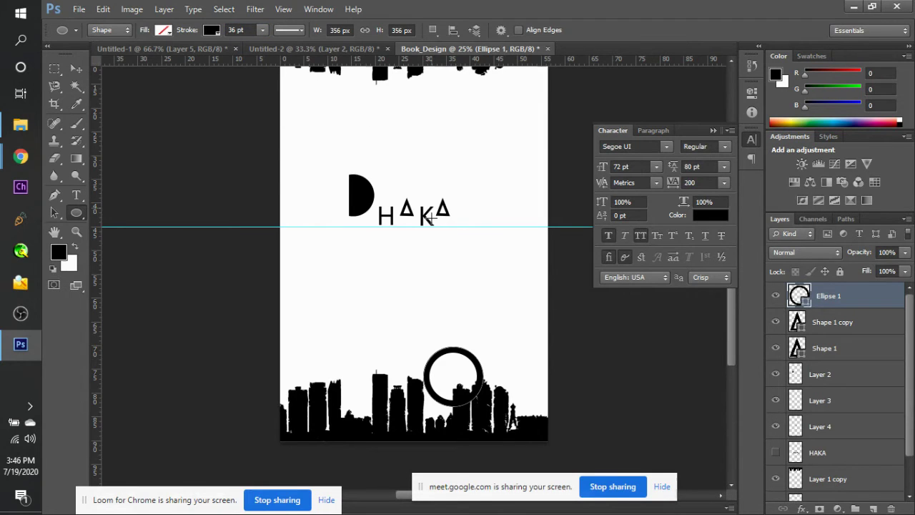
Duplicate the circle and move the copy straight up about 62.7 cm, over the upper skyline.
{"action": "scroll", "coordinate": [431, 216], "scroll_direction": "up", "scroll_amount": 3}
{"action": "scroll", "coordinate": [431, 218], "scroll_direction": "down", "scroll_amount": 2}
{"action": "scroll", "coordinate": [431, 218], "scroll_direction": "down", "scroll_amount": 1}
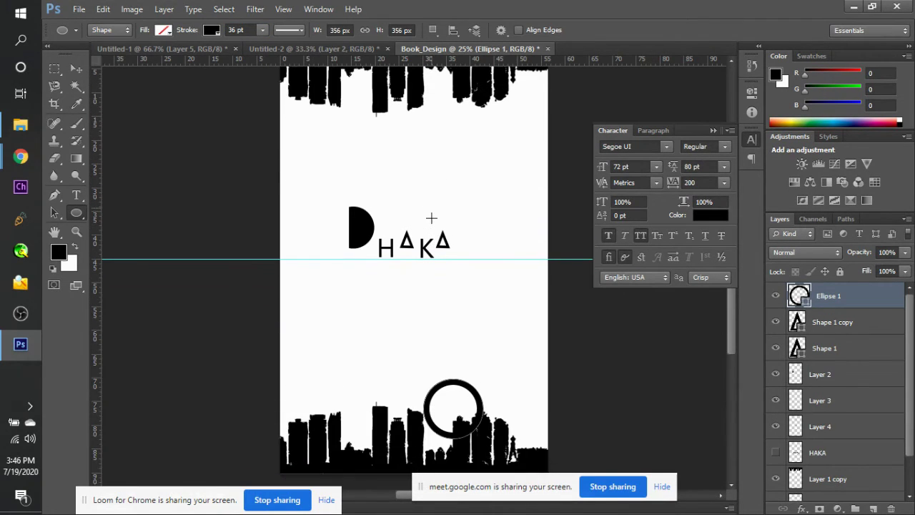
{"action": "key", "text": "ctrl+j"}
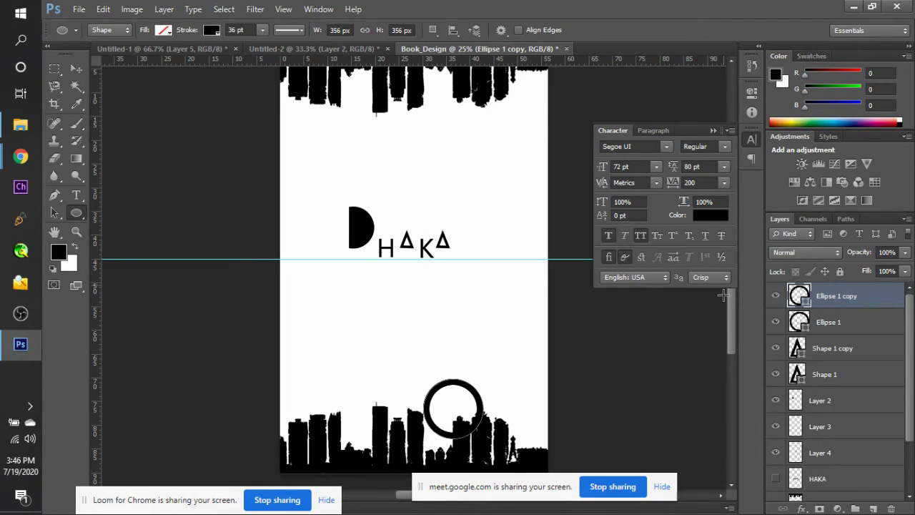
{"action": "key", "text": "v"}
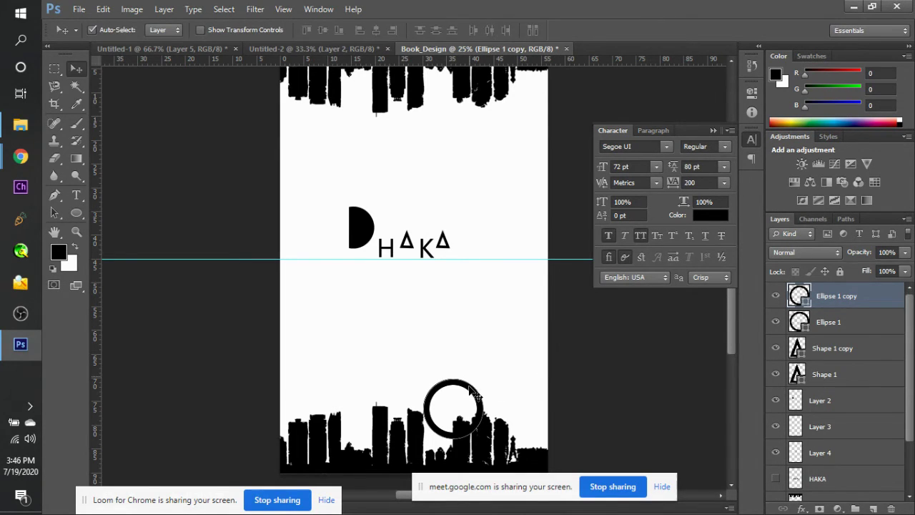
{"action": "left_click_drag", "start_coordinate": [470, 390], "coordinate": [443, 93]}
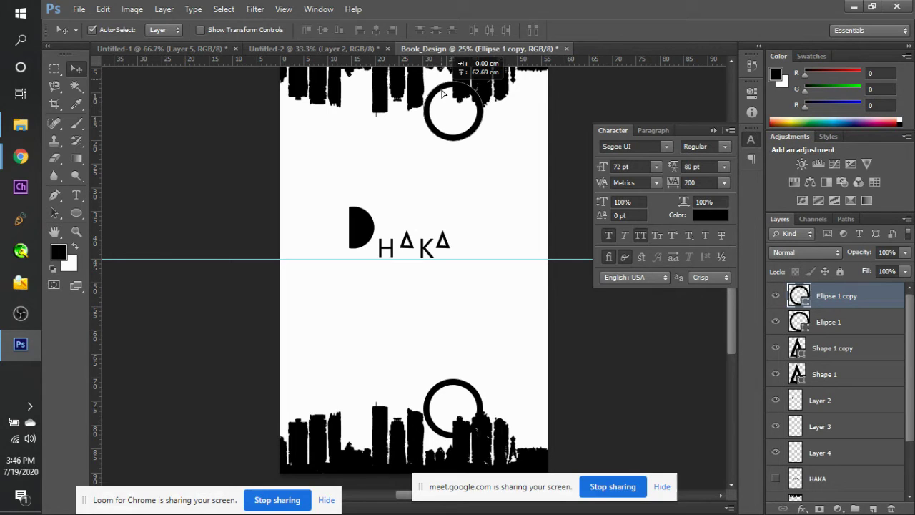
{"action": "left_click_drag", "start_coordinate": [442, 93], "coordinate": [442, 92]}
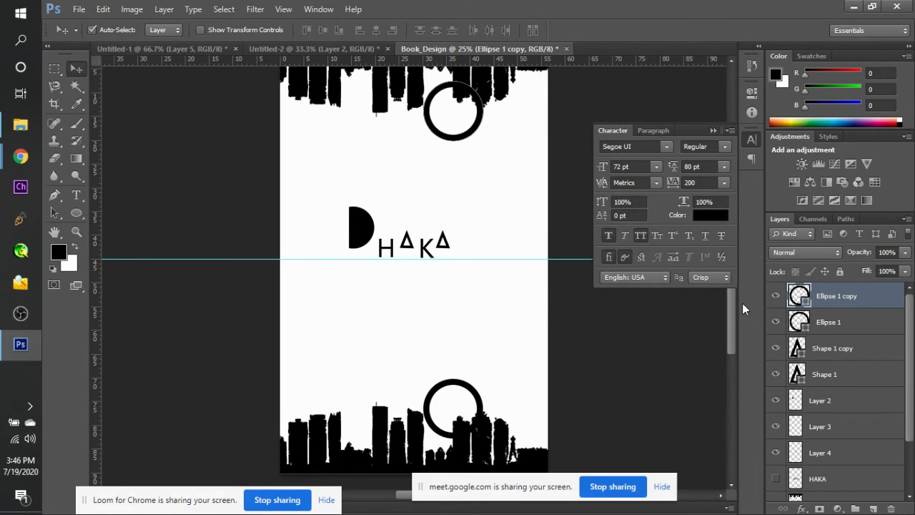
Fill the upper circle with solid red and remove its stroke.
{"action": "key", "text": "p"}
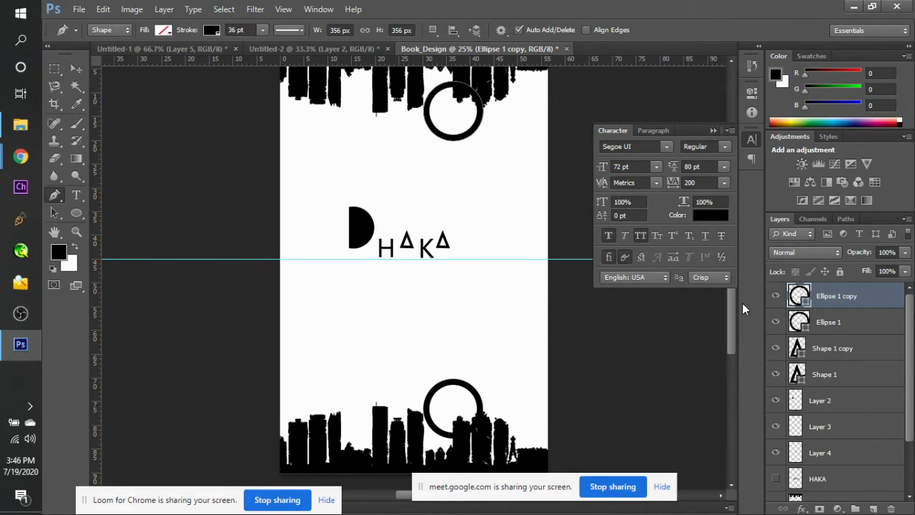
{"action": "left_click", "coordinate": [170, 29]}
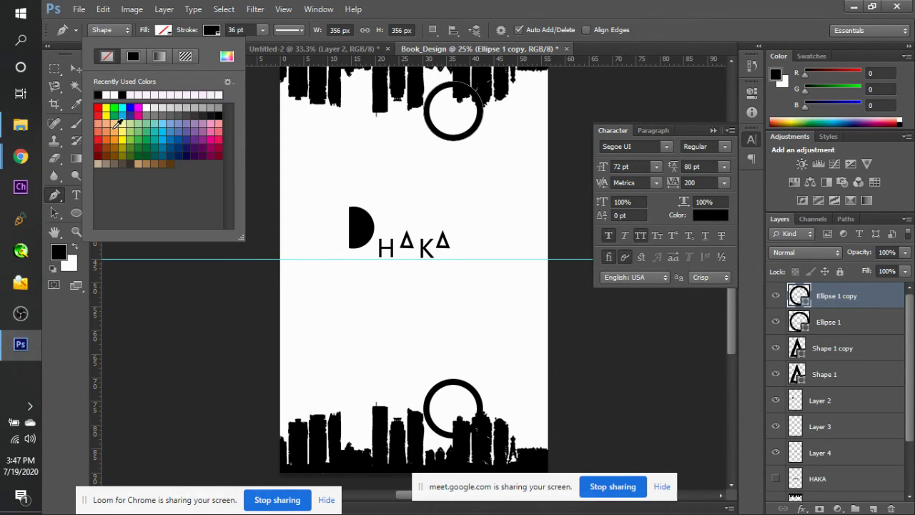
{"action": "left_click", "coordinate": [98, 107]}
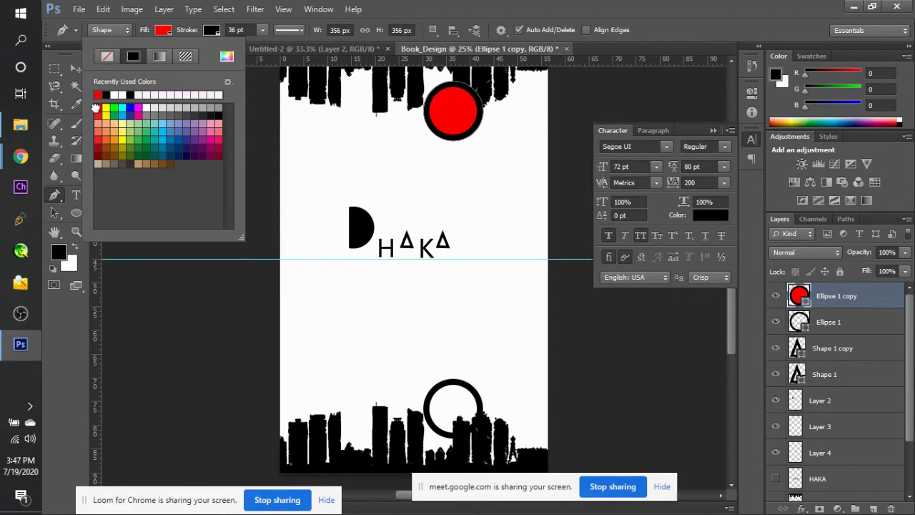
{"action": "left_click", "coordinate": [263, 30]}
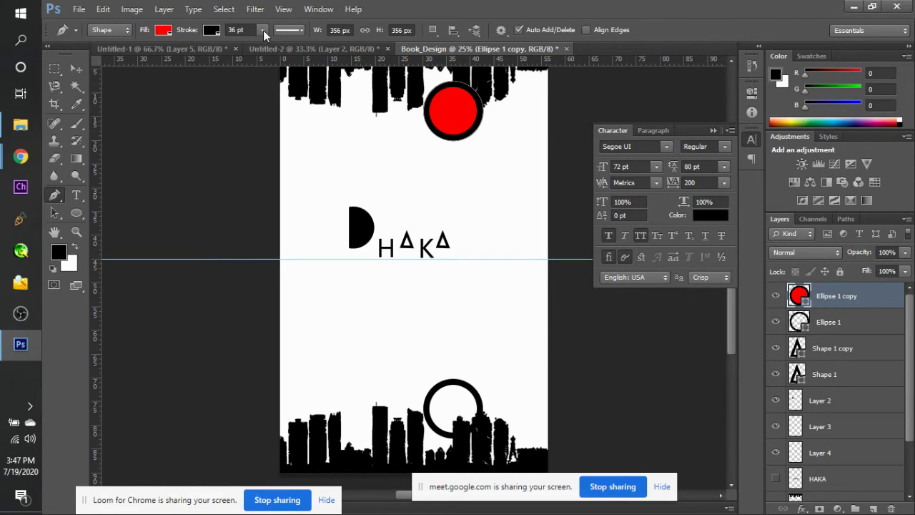
{"action": "left_click", "coordinate": [211, 30]}
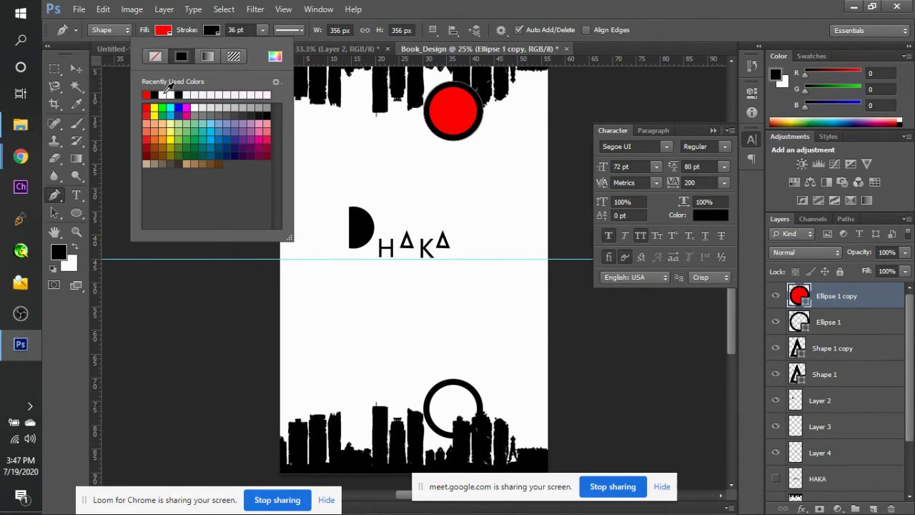
{"action": "left_click", "coordinate": [156, 57]}
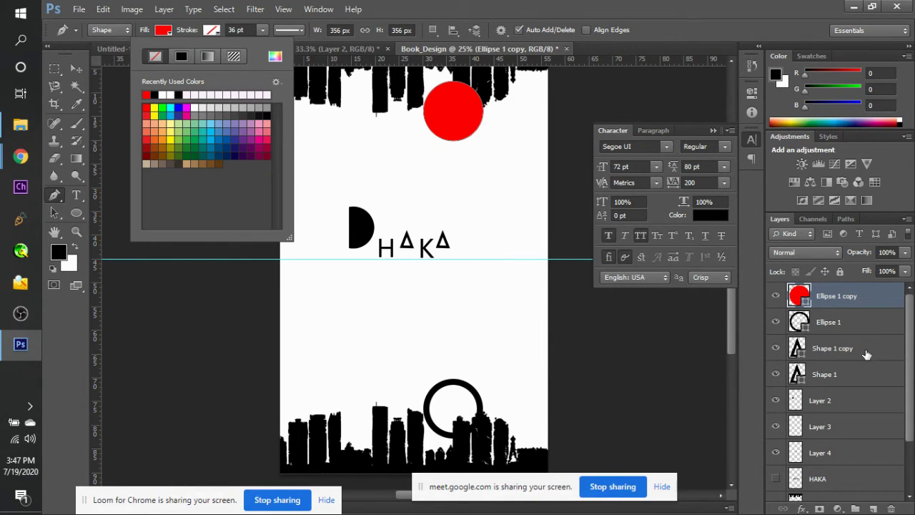
Change the upper circle's fill to bright orange, #ff6c00.
{"action": "left_click", "coordinate": [853, 302]}
{"action": "left_click", "coordinate": [165, 32]}
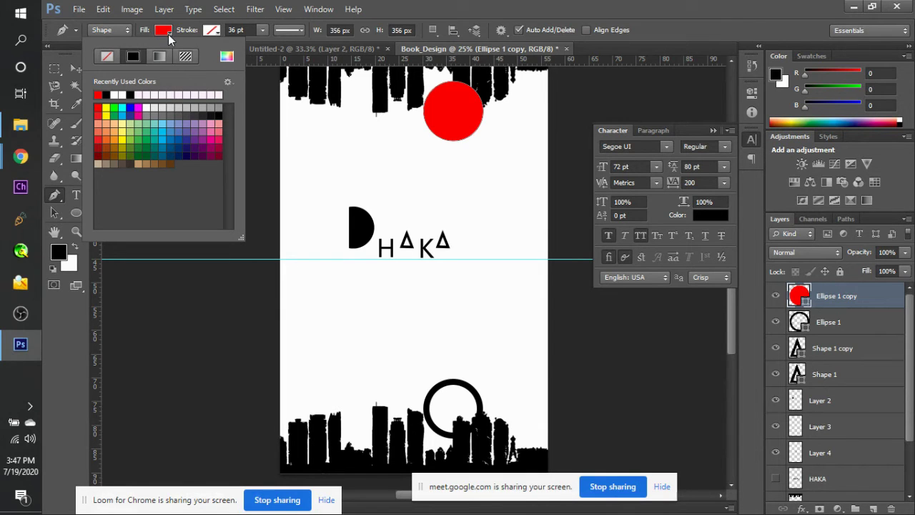
{"action": "left_click", "coordinate": [226, 56]}
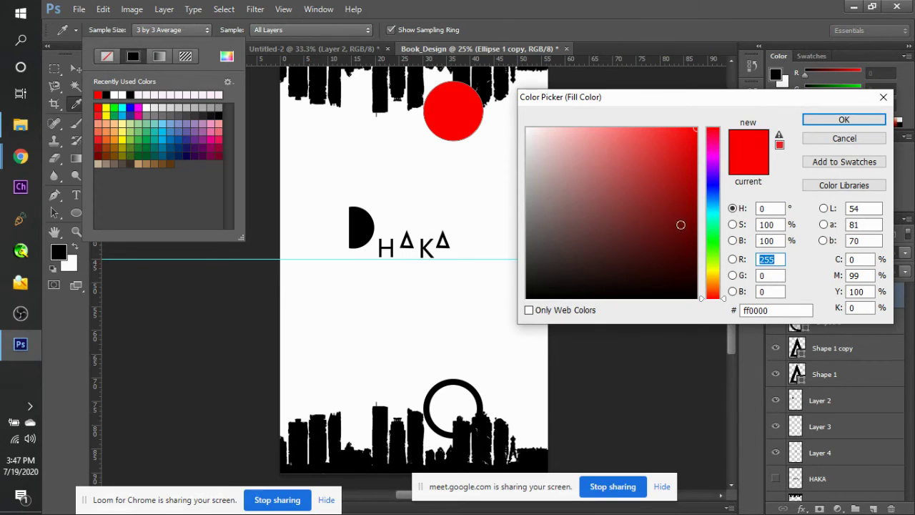
{"action": "left_click", "coordinate": [718, 286]}
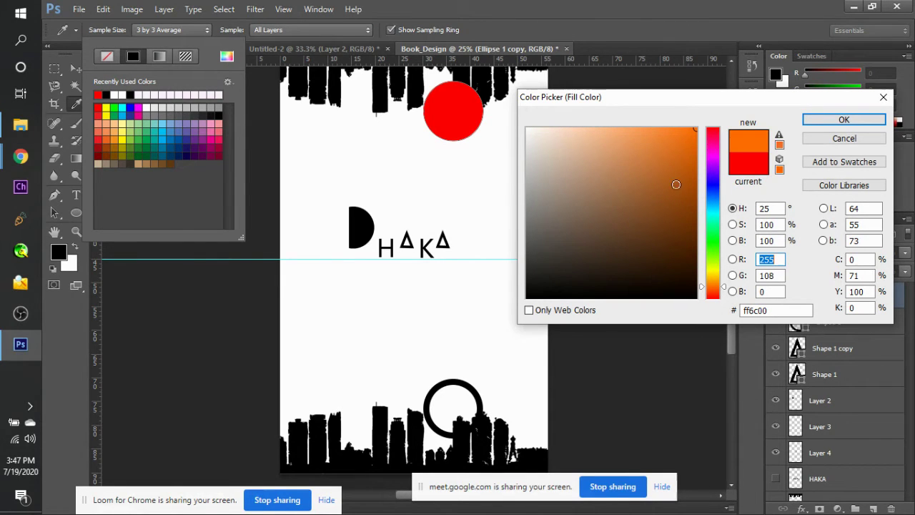
{"action": "left_click_drag", "start_coordinate": [662, 155], "coordinate": [700, 127]}
{"action": "key", "text": "Return"}
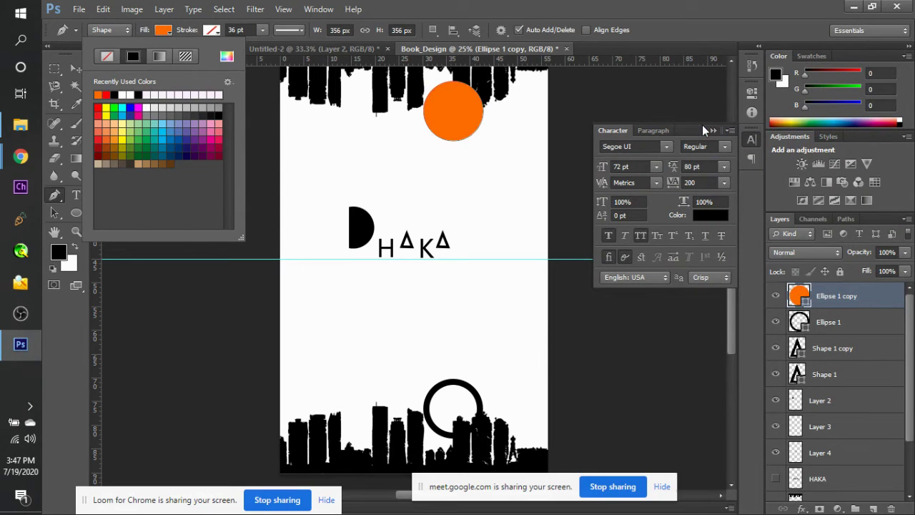
Move the Ellipse 1 copy layer down the stack, between Layer 1 copy and Layer 1, behind the upper skyline.
{"action": "left_click", "coordinate": [839, 297]}
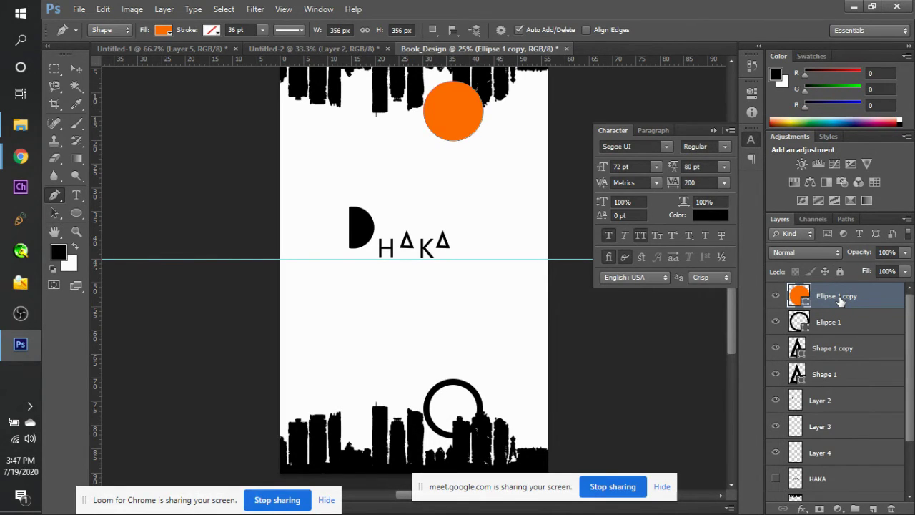
{"action": "scroll", "coordinate": [840, 300], "scroll_direction": "down", "scroll_amount": 2}
{"action": "scroll", "coordinate": [841, 300], "scroll_direction": "up", "scroll_amount": 2}
{"action": "left_click_drag", "start_coordinate": [841, 300], "coordinate": [834, 453]}
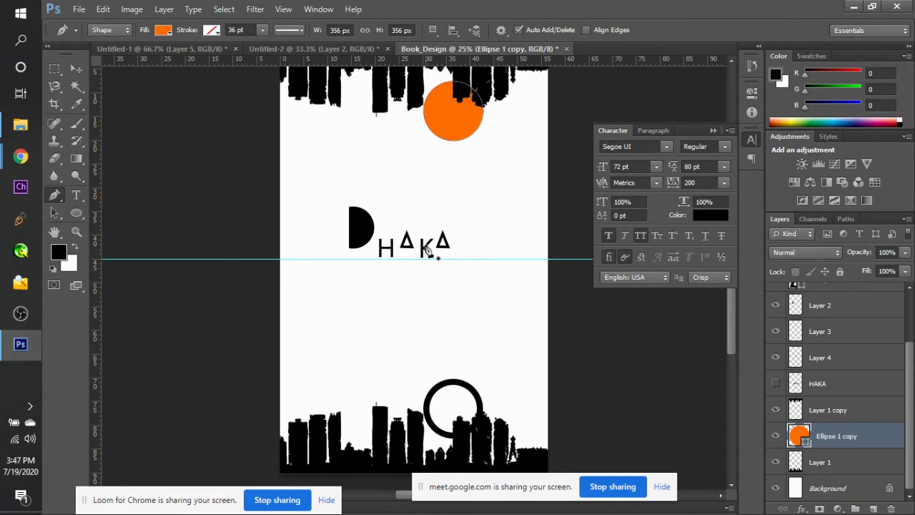
Move all the DHAKA title letters together about 5 cm to the left, keeping their height on the cover.
{"action": "key", "text": "v"}
{"action": "left_click", "coordinate": [444, 158]}
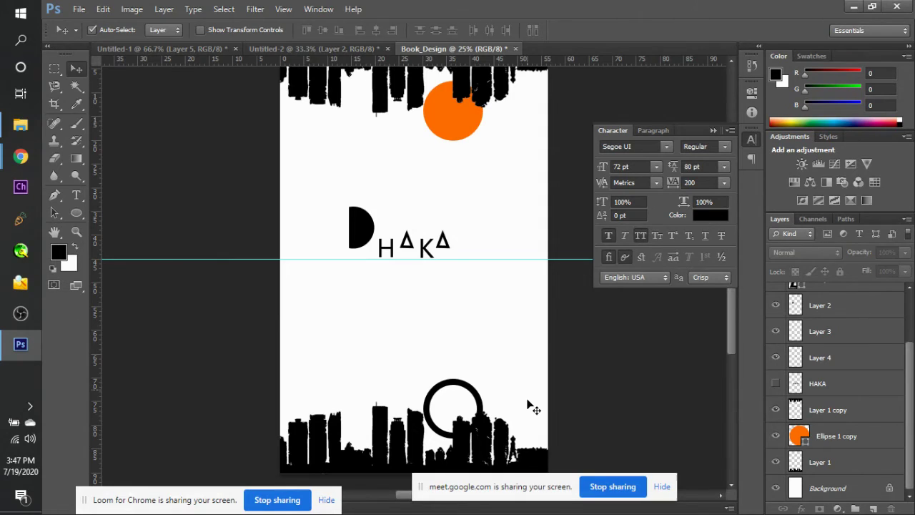
{"action": "key", "text": "ctrl+minus"}
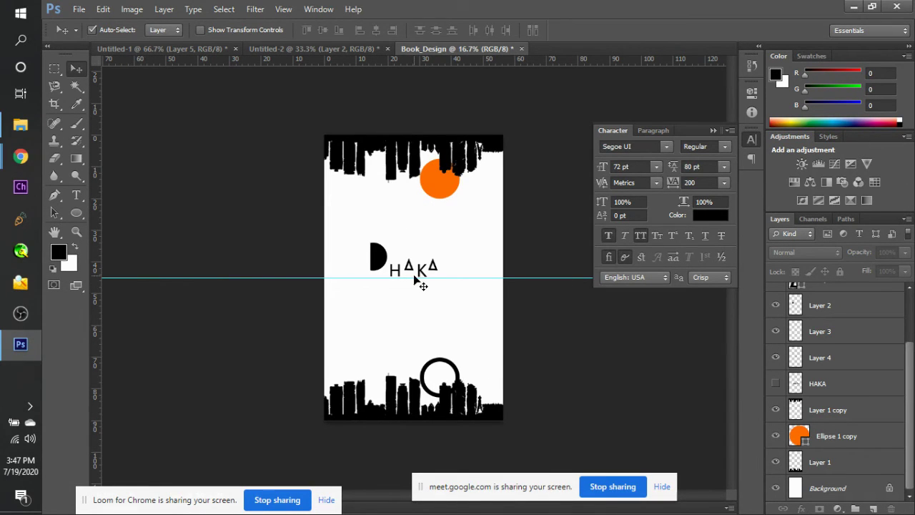
{"action": "left_click_drag", "start_coordinate": [353, 226], "coordinate": [456, 292]}
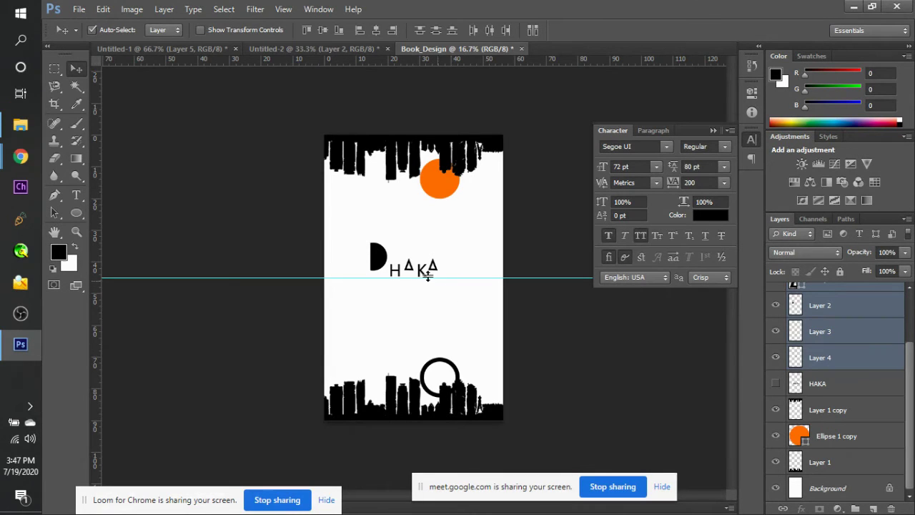
{"action": "left_click_drag", "start_coordinate": [388, 261], "coordinate": [370, 262]}
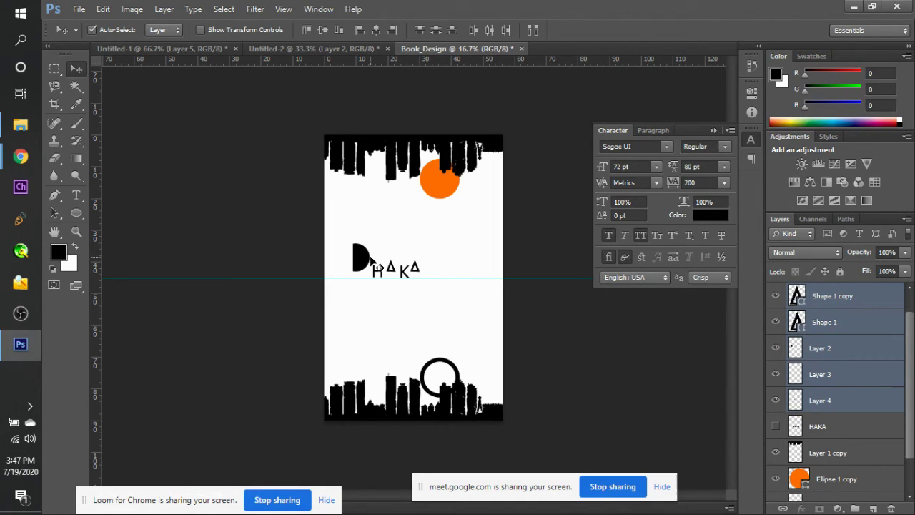
{"action": "left_click", "coordinate": [351, 310]}
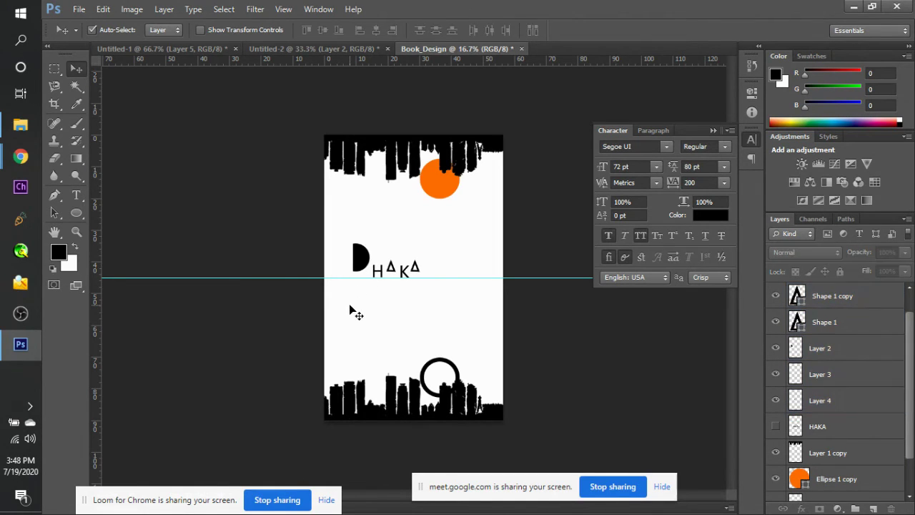
Hide the guides and draw a 28 px unfilled circle with a 3 pt black stroke just after the title's last A.
{"action": "key", "text": "ctrl+plus"}
{"action": "key", "text": "ctrl+plus"}
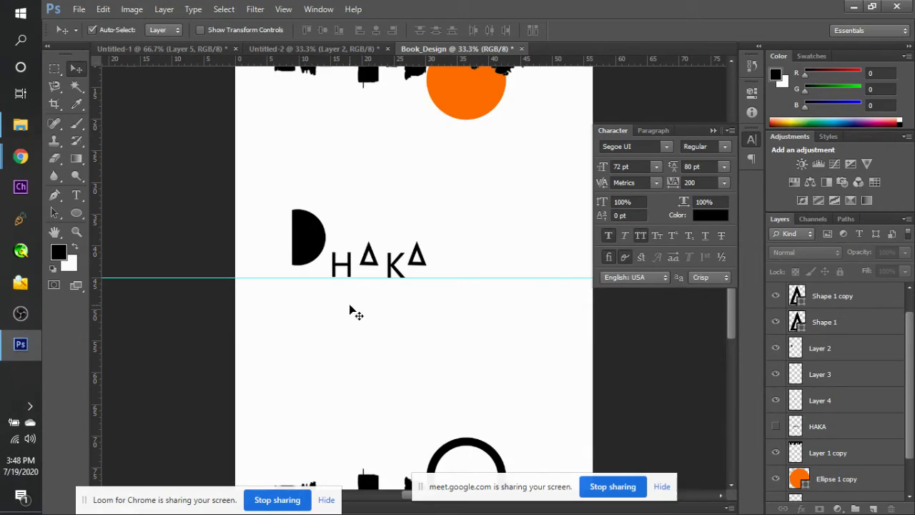
{"action": "key", "text": "ctrl+semicolon"}
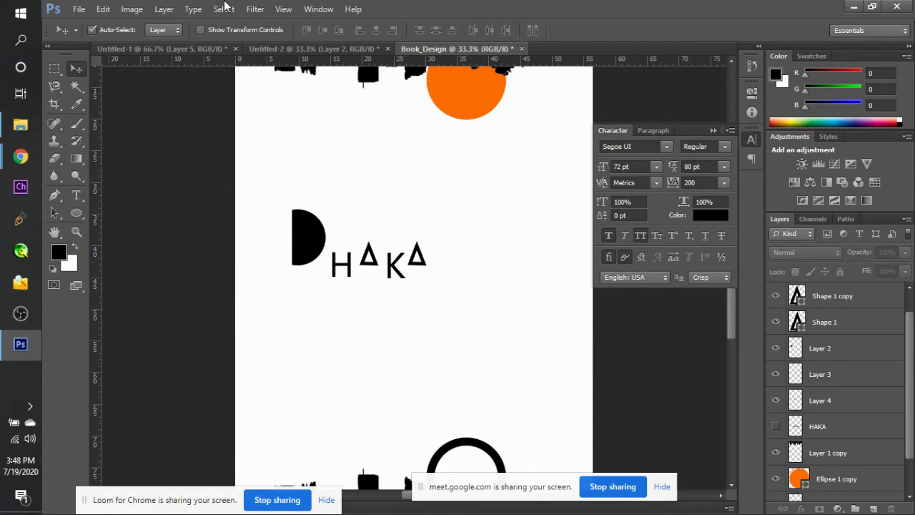
{"action": "left_click", "coordinate": [83, 218]}
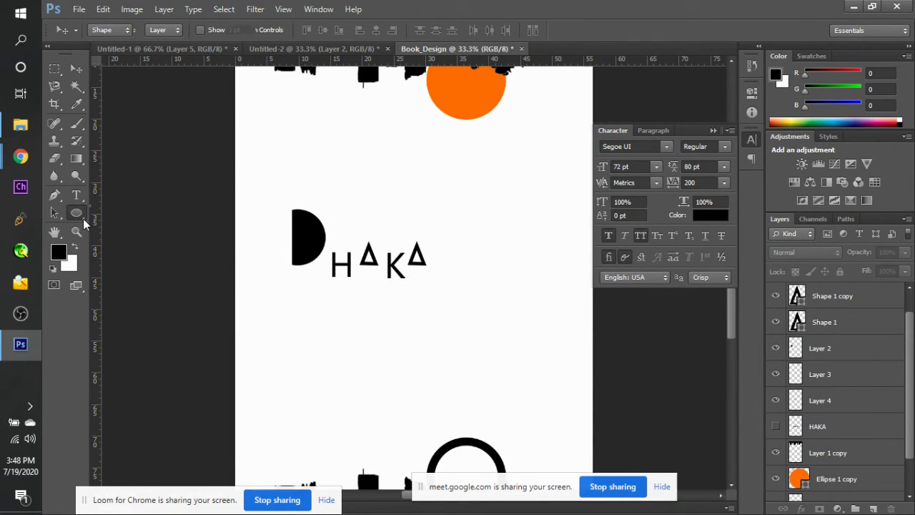
{"action": "left_click_drag", "start_coordinate": [83, 218], "coordinate": [130, 235]}
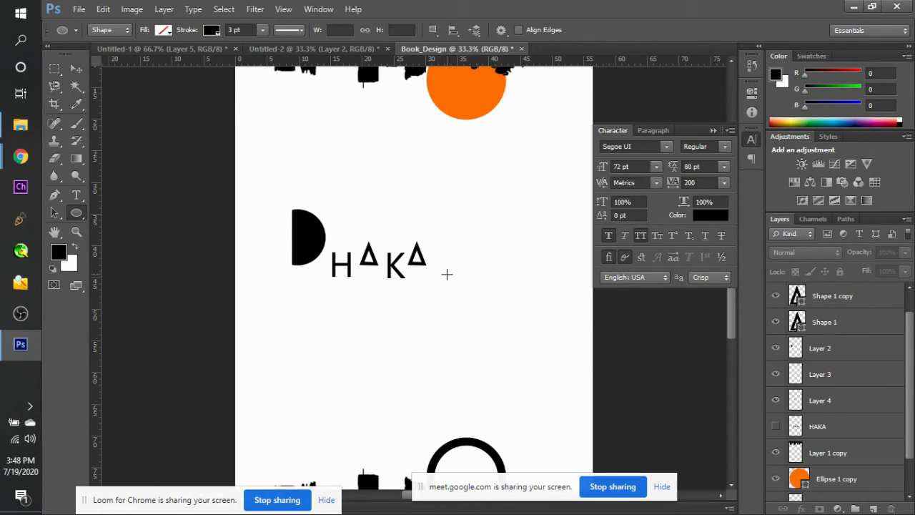
{"action": "left_click_drag", "start_coordinate": [446, 272], "coordinate": [448, 275]}
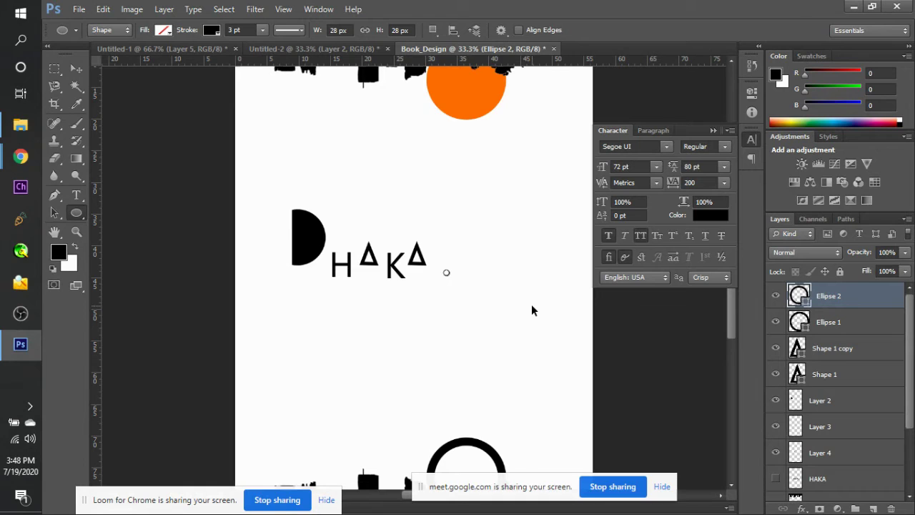
Duplicate the small circle twice and space the copies beside it to form a row of three.
{"action": "key", "text": "ctrl+j"}
{"action": "key", "text": "ctrl+j"}
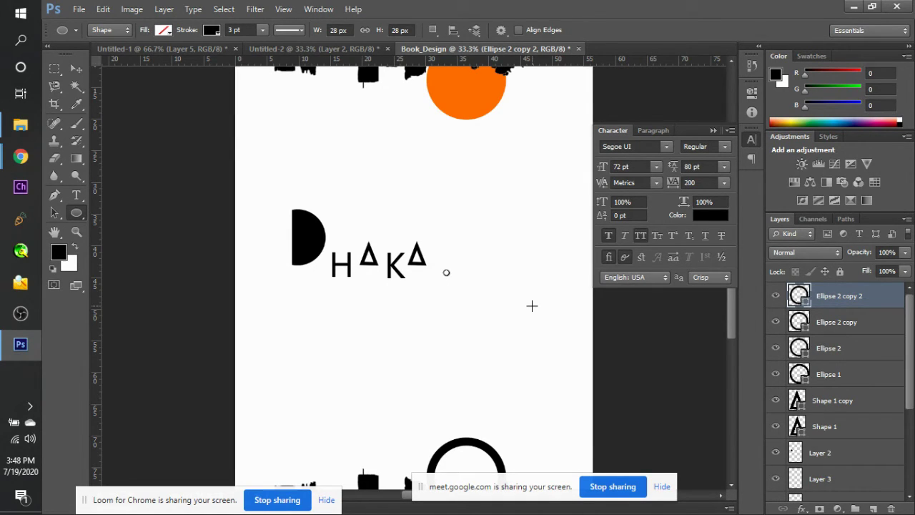
{"action": "key", "text": "v"}
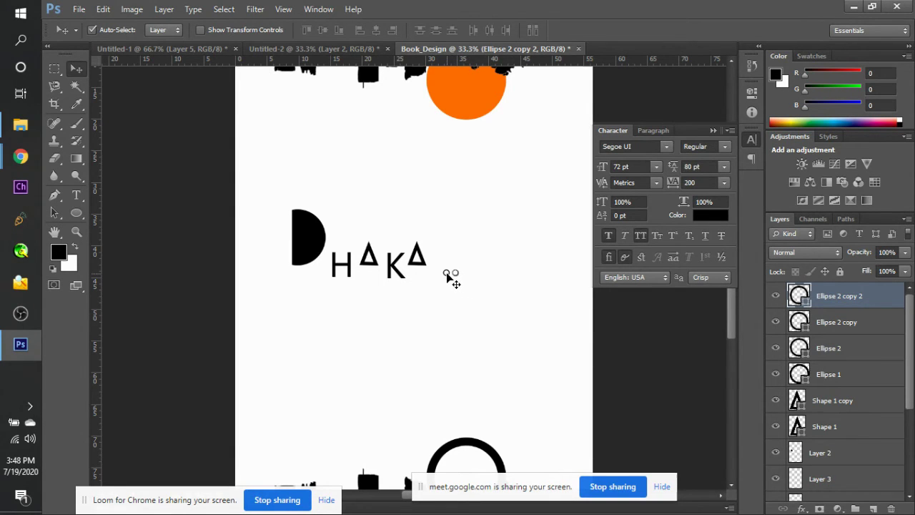
{"action": "key", "text": "alt+bracketleft"}
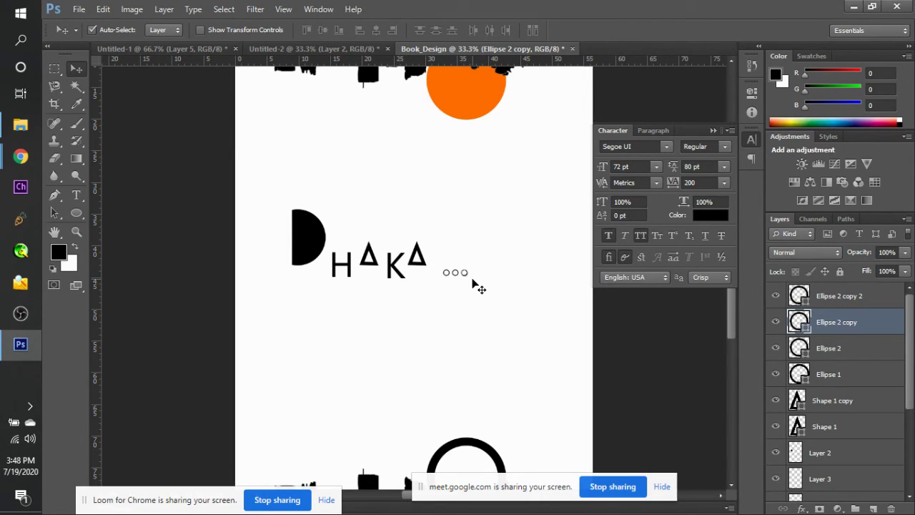
Fill all three small circles after the title with solid black.
{"action": "left_click", "coordinate": [844, 350], "text": "shift"}
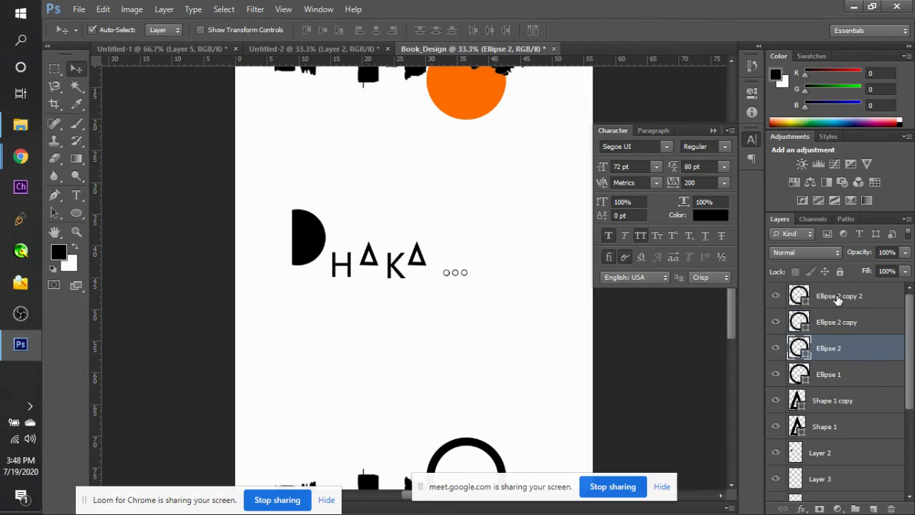
{"action": "left_click", "coordinate": [838, 300], "text": "shift"}
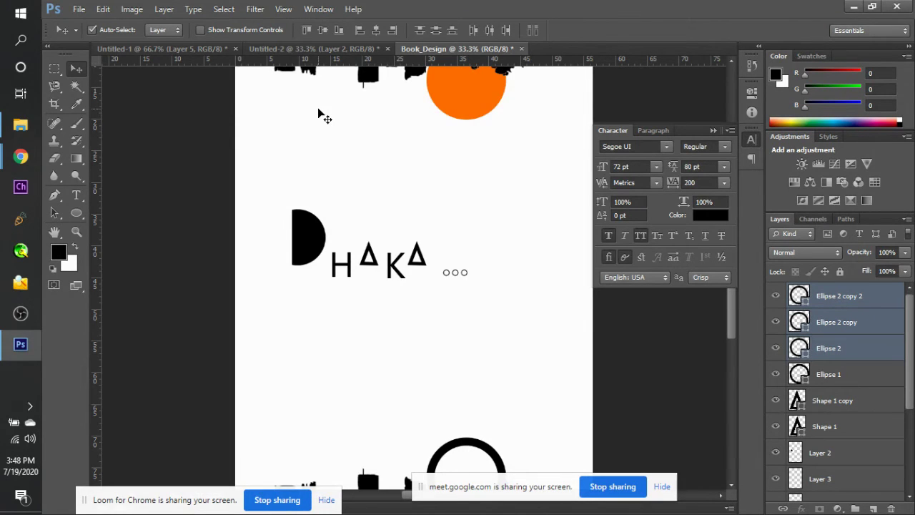
{"action": "key", "text": "p"}
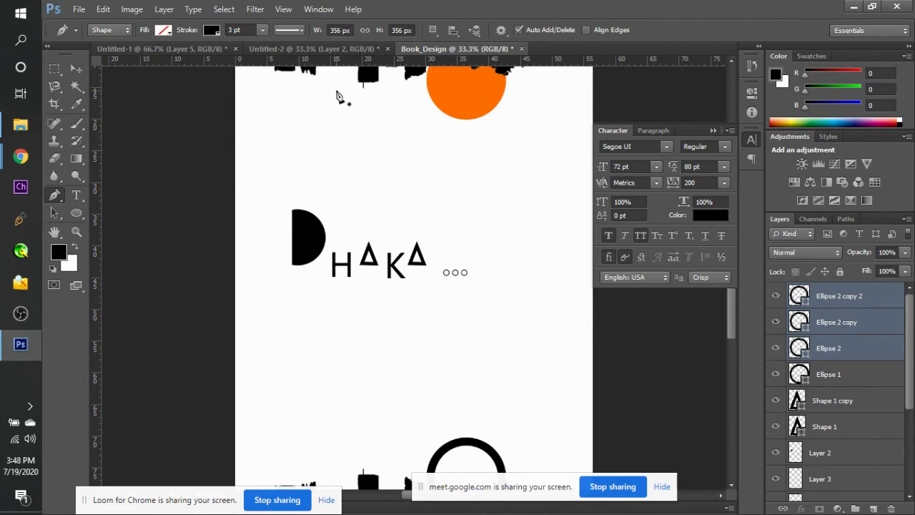
{"action": "left_click", "coordinate": [163, 31]}
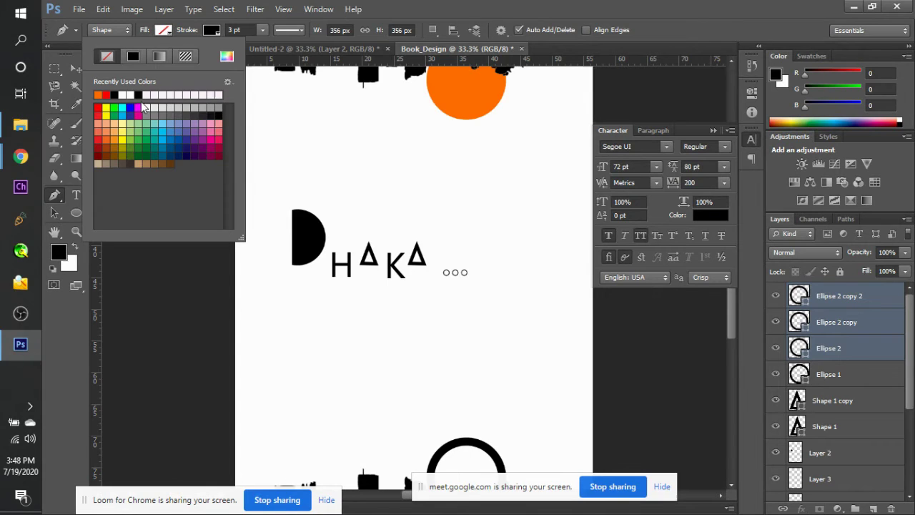
{"action": "left_click", "coordinate": [115, 95]}
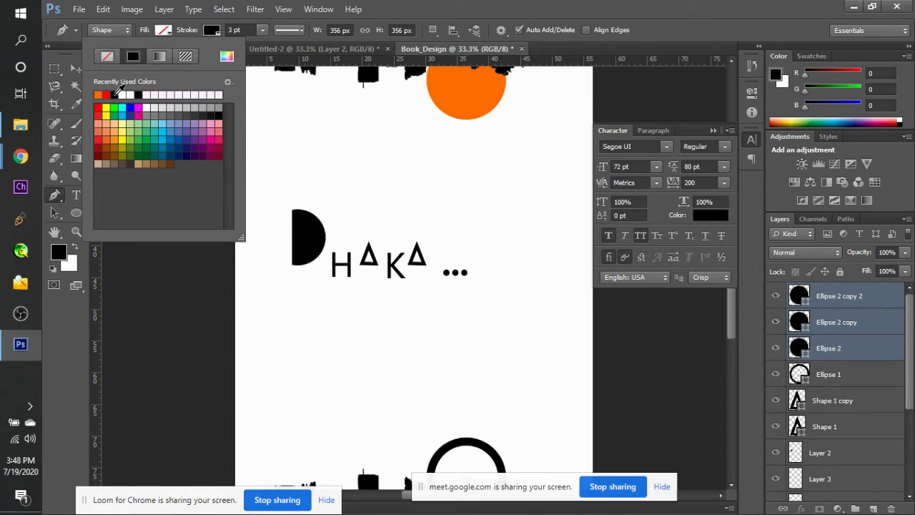
{"action": "left_click", "coordinate": [859, 361]}
{"action": "left_click", "coordinate": [858, 361]}
{"action": "key", "text": "ctrl+0"}
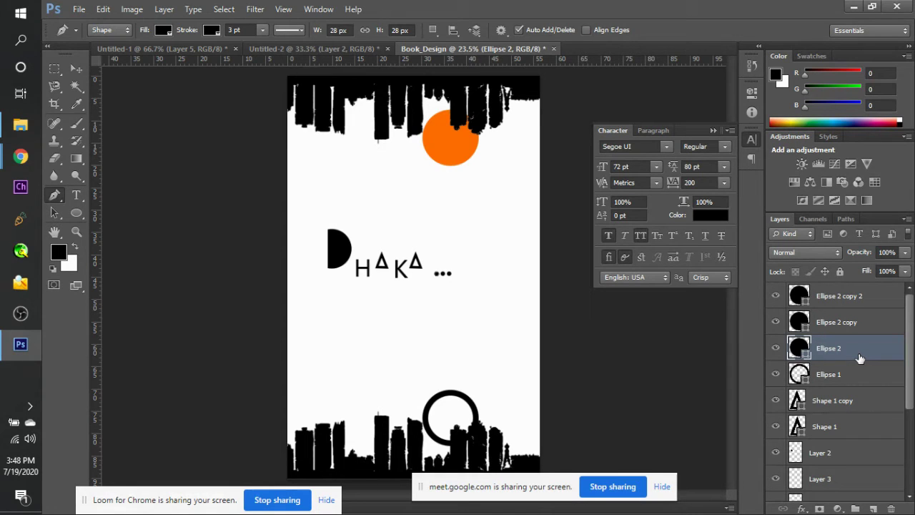
{"action": "key", "text": "ctrl+minus"}
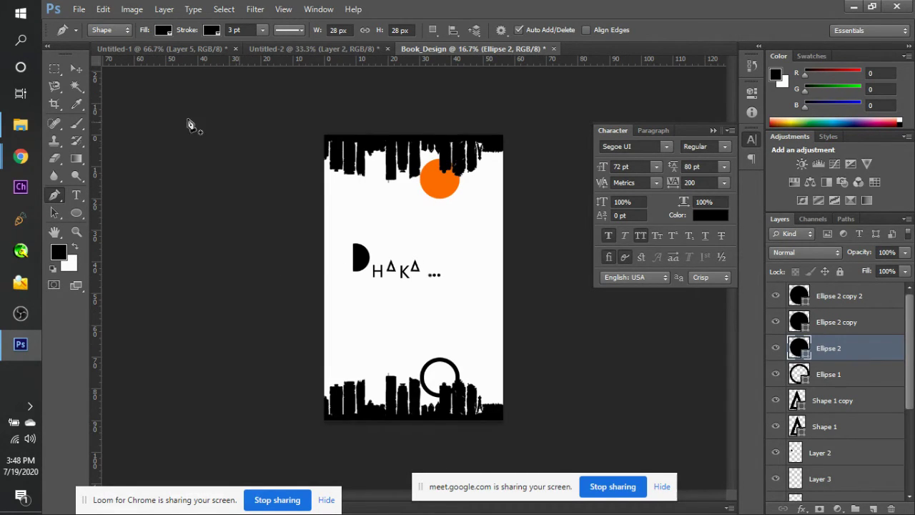
Switch to the Google Meet window in Chrome to check the meeting chat, and return to Photoshop.
{"action": "mouse_move", "coordinate": [20, 158]}
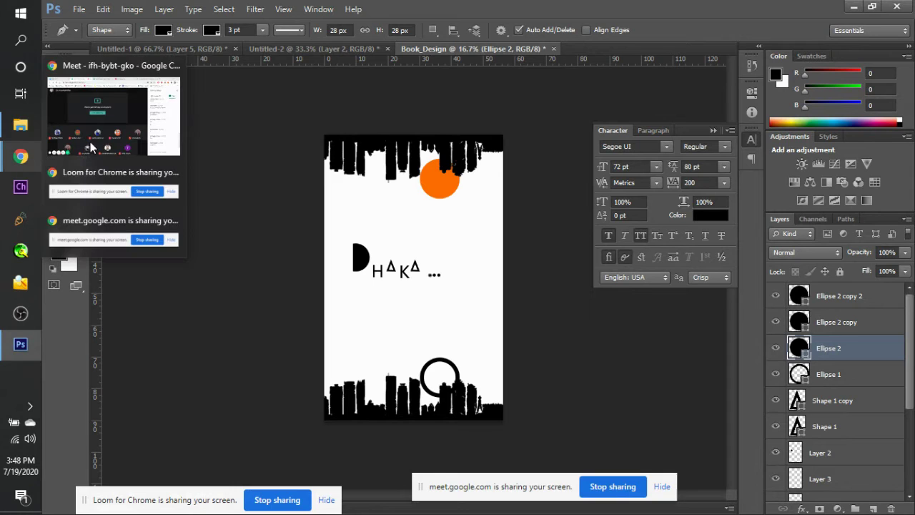
{"action": "left_click", "coordinate": [115, 118]}
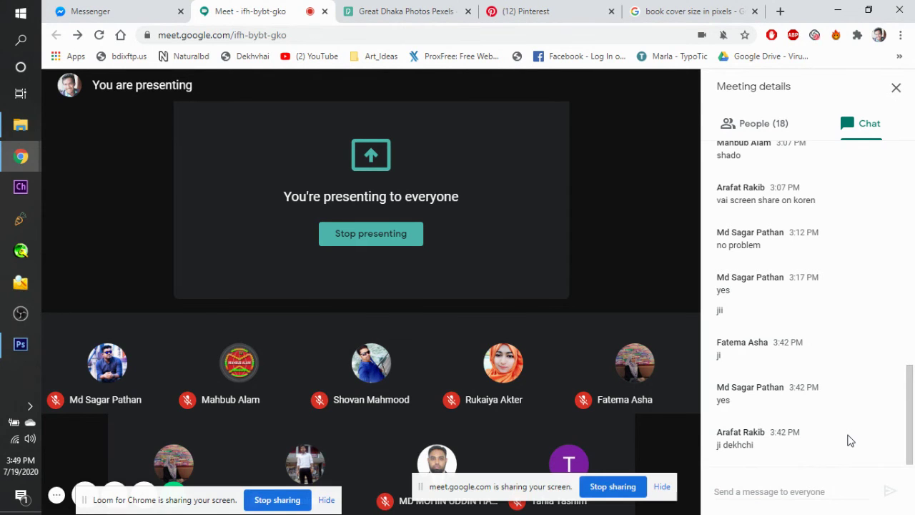
{"action": "key", "text": "alt+Tab"}
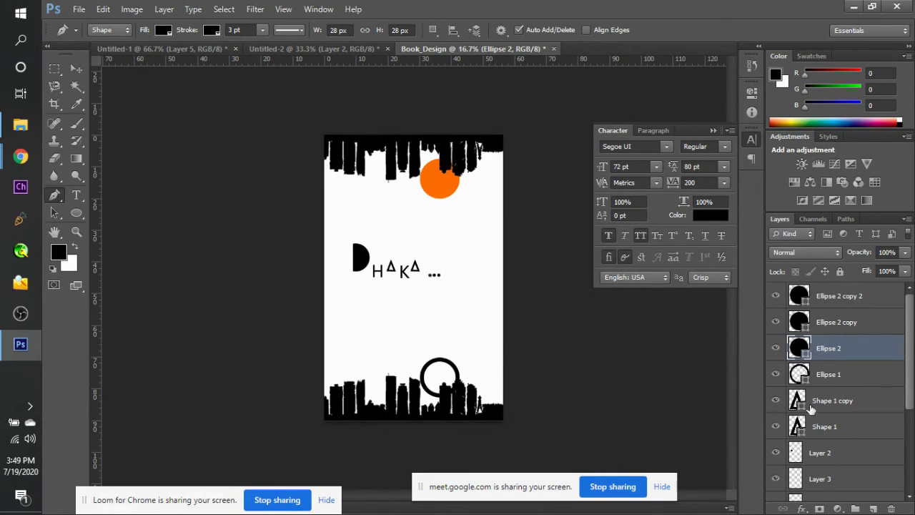
Move the DHAKA letters and the three dots together about 5 cm right to centre them on the cover.
{"action": "key", "text": "v"}
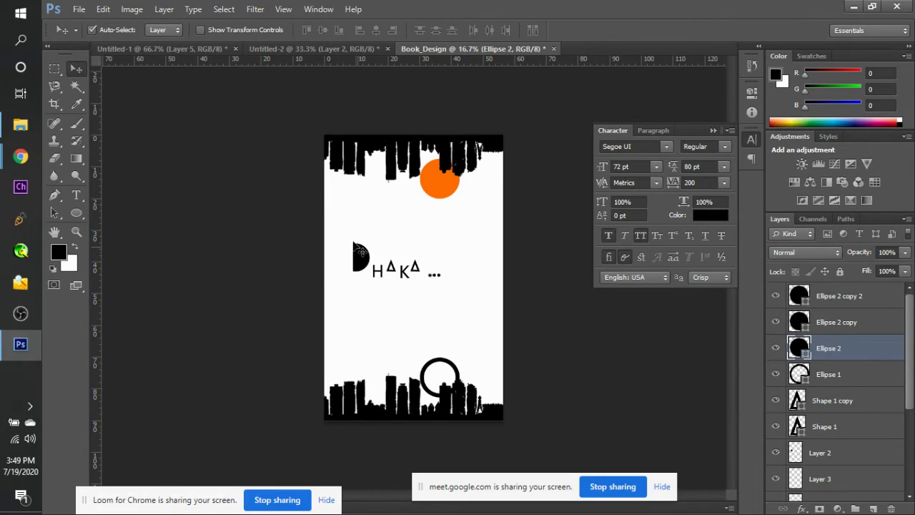
{"action": "left_click_drag", "start_coordinate": [344, 231], "coordinate": [448, 297]}
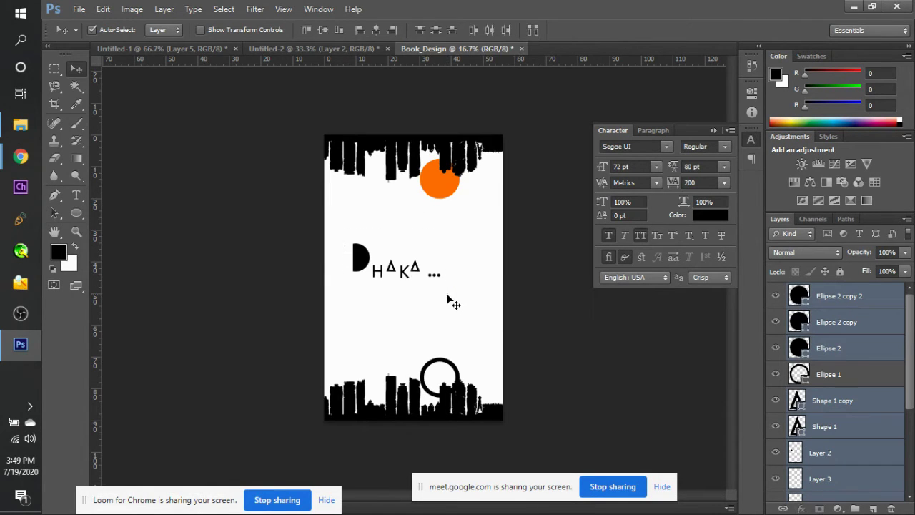
{"action": "left_click_drag", "start_coordinate": [362, 263], "coordinate": [375, 262]}
{"action": "left_click", "coordinate": [361, 271]}
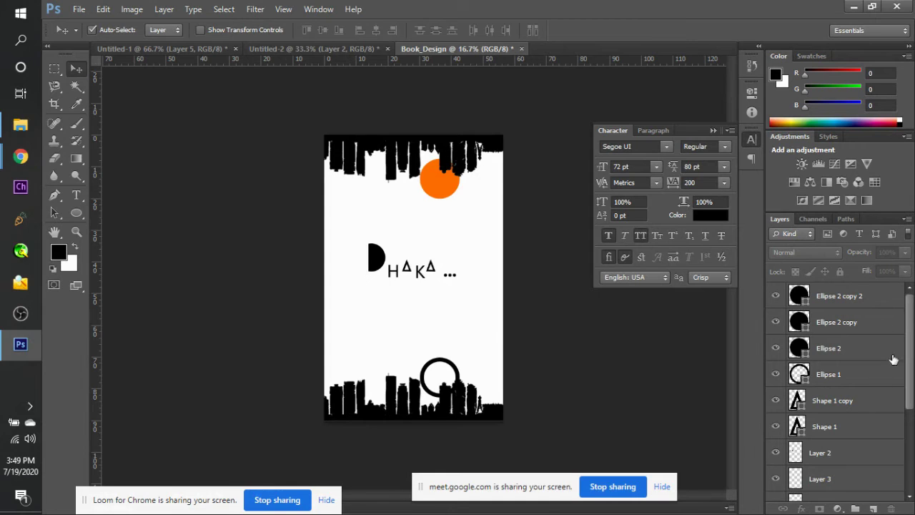
Stamp all visible artwork into a new layer above Ellipse 2 copy 2.
{"action": "left_click", "coordinate": [862, 303]}
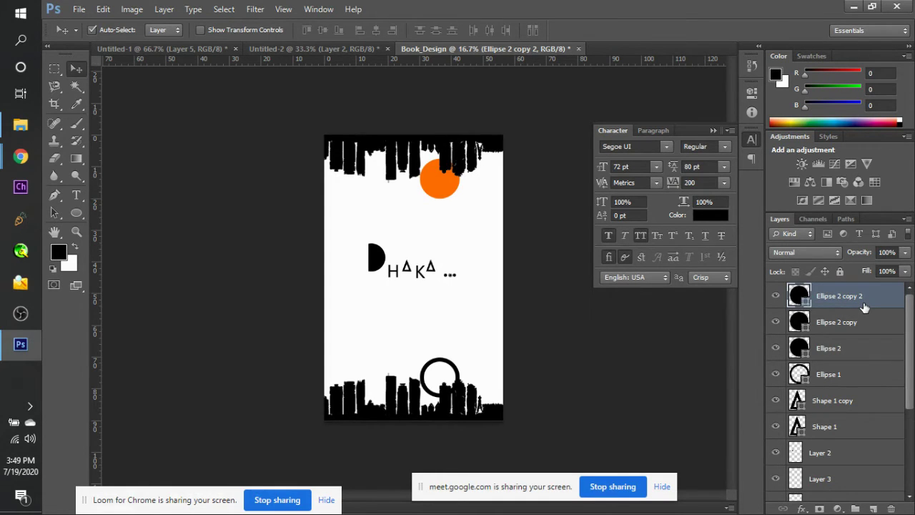
{"action": "key", "text": "ctrl+shift+alt+n"}
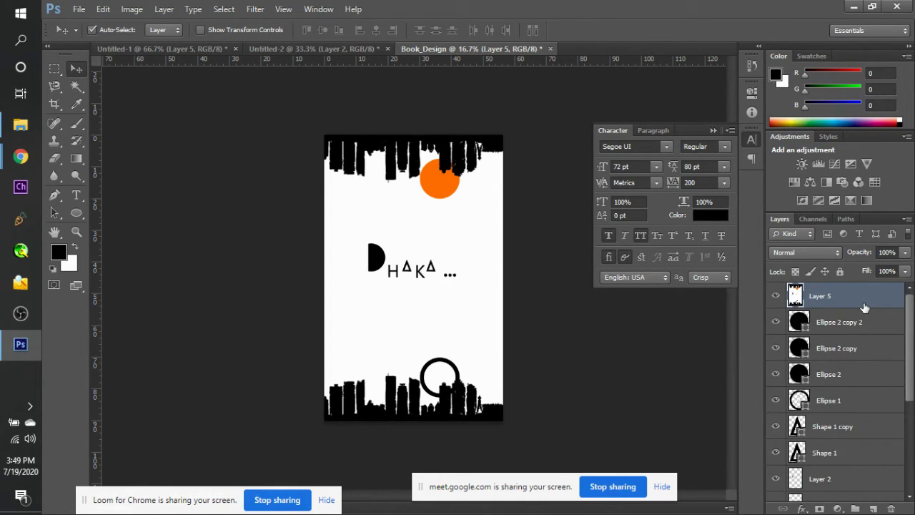
Read the newest chat replies about the design in Google Meet and go back to Photoshop.
{"action": "key", "text": "alt+Tab"}
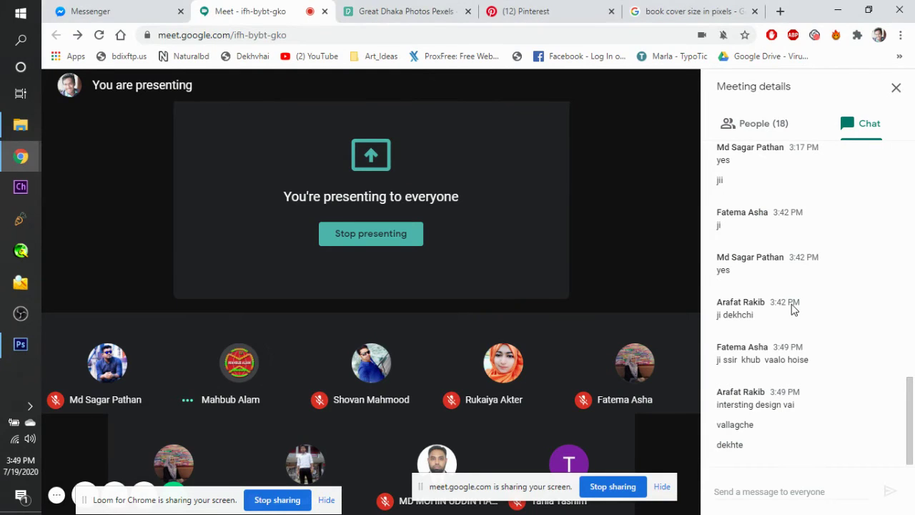
{"action": "key", "text": "alt+Tab"}
{"action": "key", "text": "alt+Tab"}
{"action": "key", "text": "alt+Tab"}
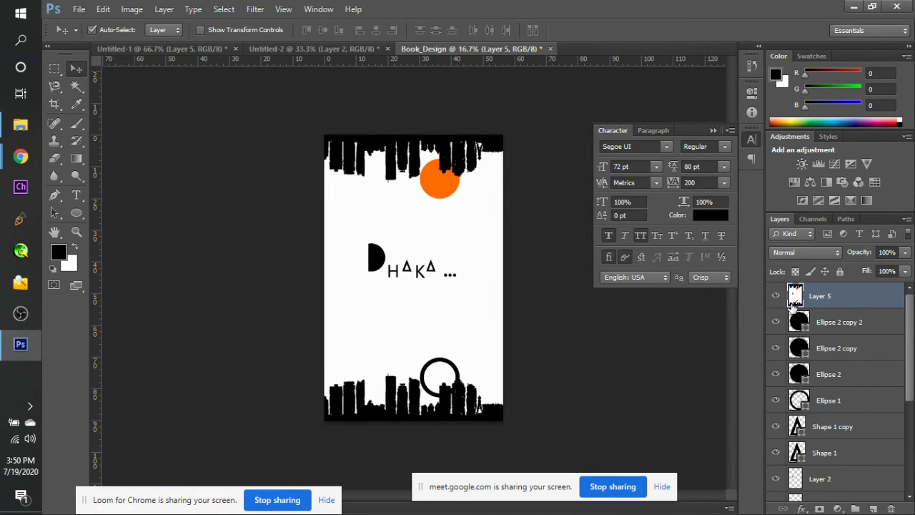
Close the Untitled-2 skyline document and return to the Book_Design document.
{"action": "left_click", "coordinate": [363, 51]}
{"action": "left_click", "coordinate": [387, 49]}
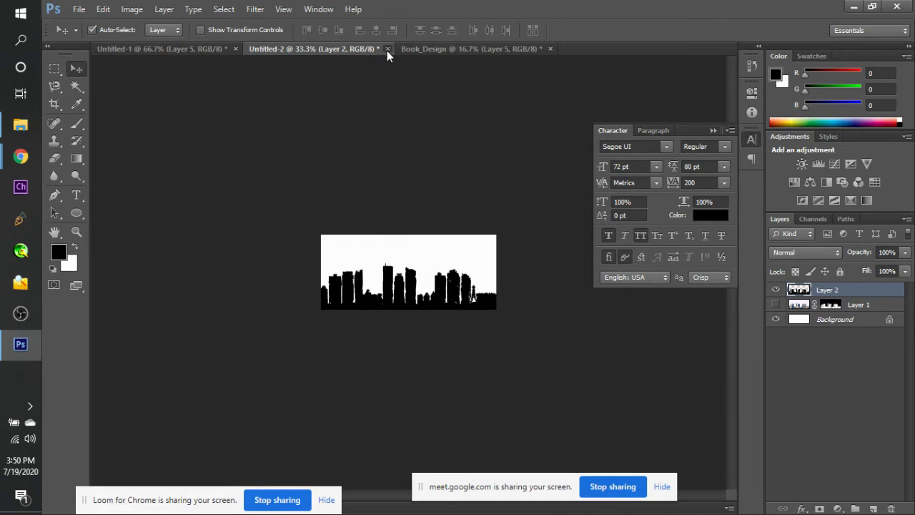
{"action": "left_click", "coordinate": [480, 206]}
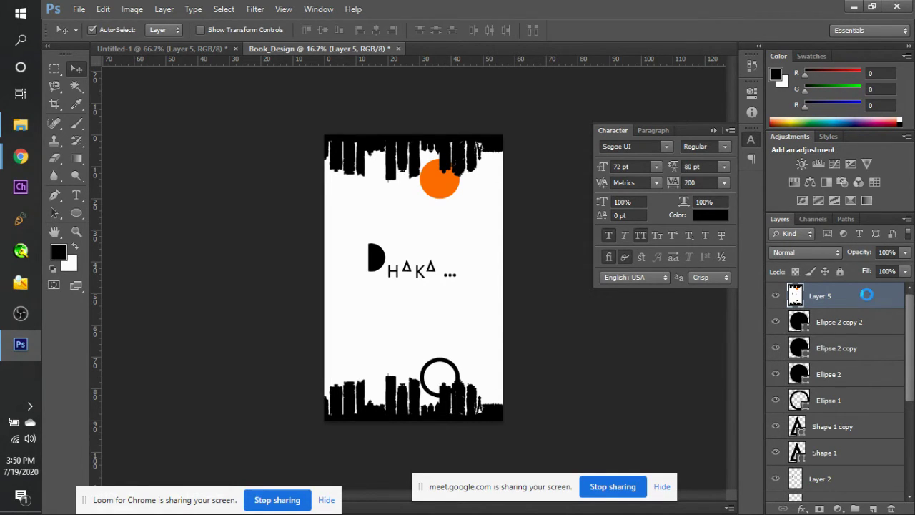
Save the book cover as Class_Work_12.psd in the class folder with Maximize Compatibility on.
{"action": "key", "text": "ctrl+s"}
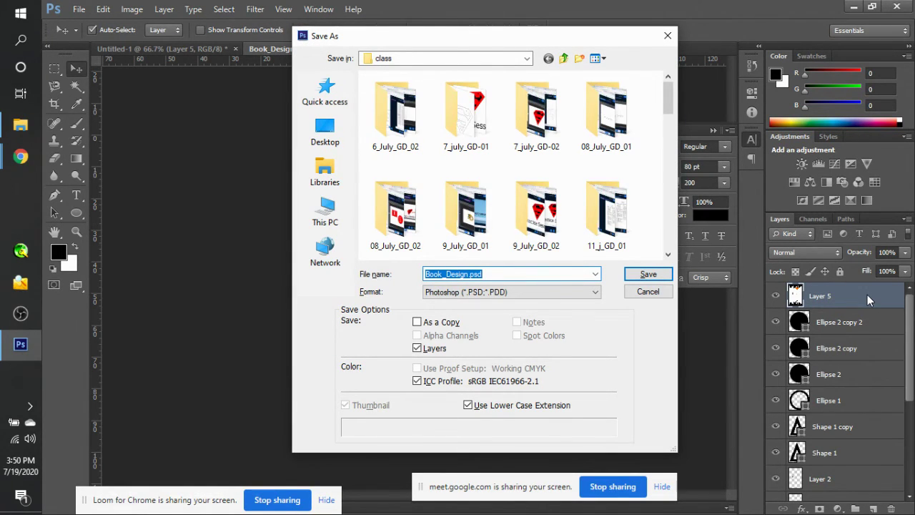
{"action": "scroll", "coordinate": [611, 221], "scroll_direction": "down", "scroll_amount": 5}
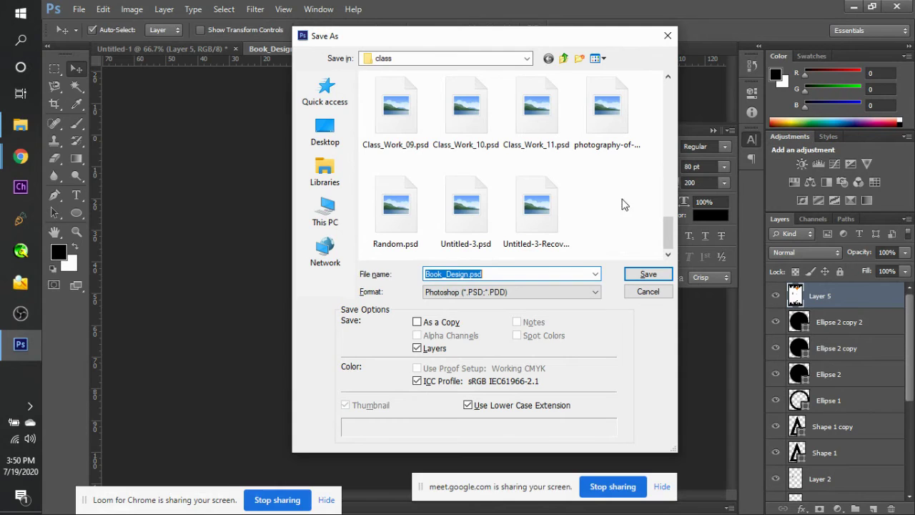
{"action": "left_click", "coordinate": [536, 114]}
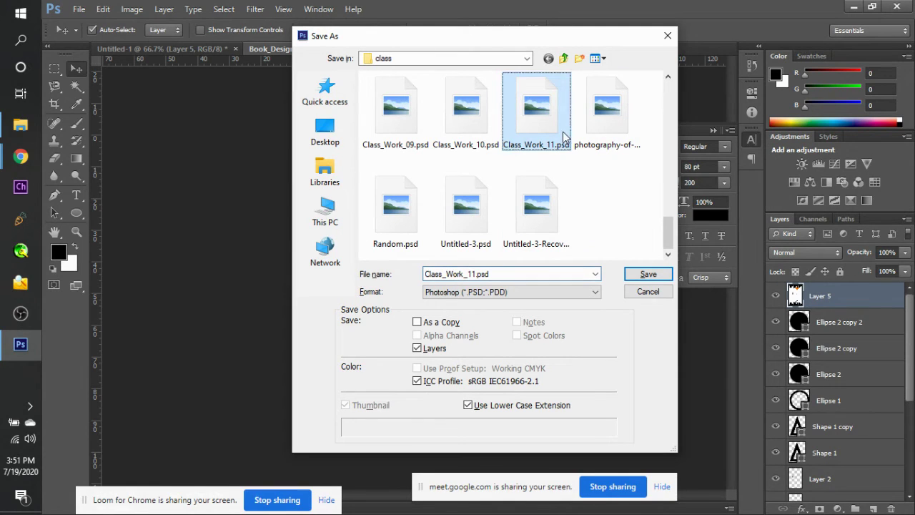
{"action": "left_click", "coordinate": [514, 273]}
{"action": "left_click", "coordinate": [514, 275]}
{"action": "key", "text": "Left"}
{"action": "key", "text": "Left"}
{"action": "key", "text": "Left"}
{"action": "key", "text": "Left"}
{"action": "key", "text": "shift+Left"}
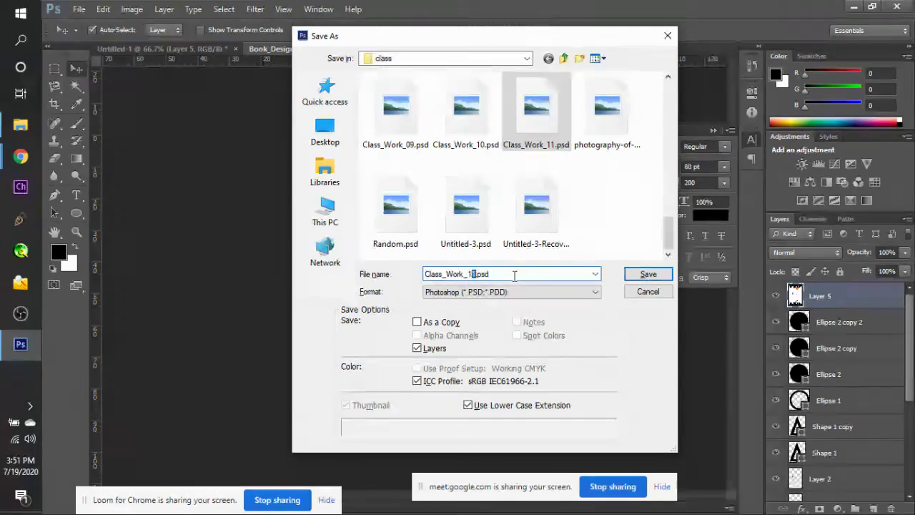
{"action": "type", "text": "2"}
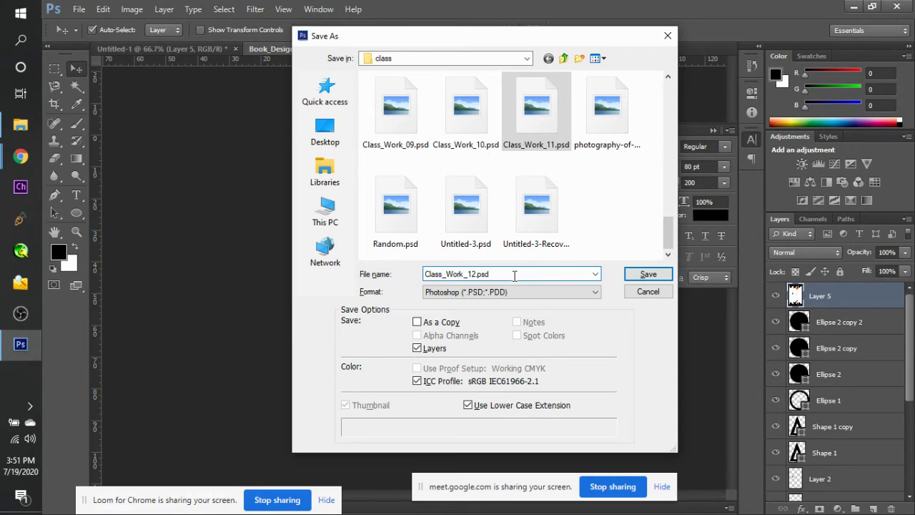
{"action": "key", "text": "Return"}
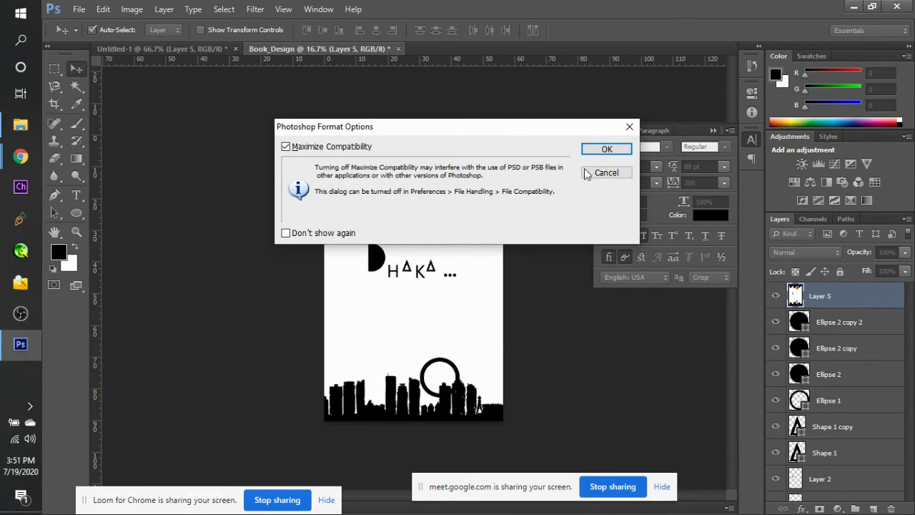
{"action": "left_click", "coordinate": [592, 150]}
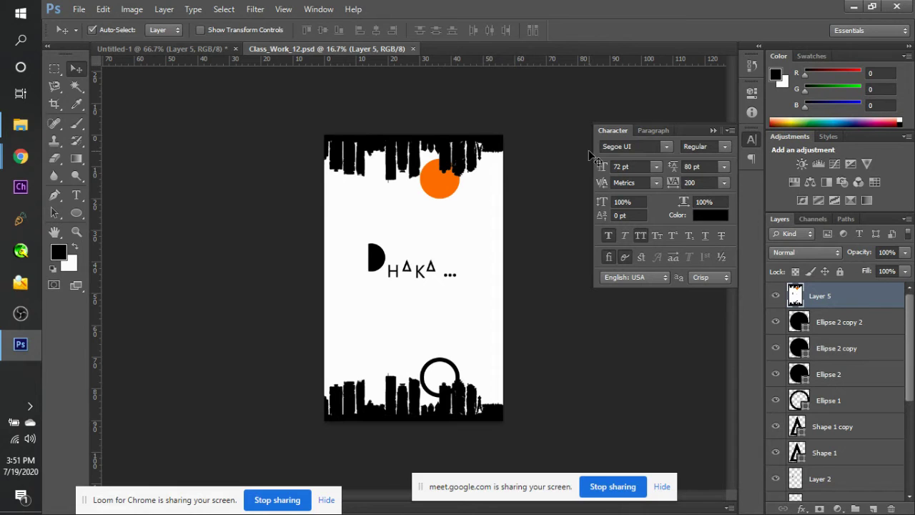
Switch to the Downloads folder in File Explorer and show its files as large icons.
{"action": "left_click", "coordinate": [3, 118]}
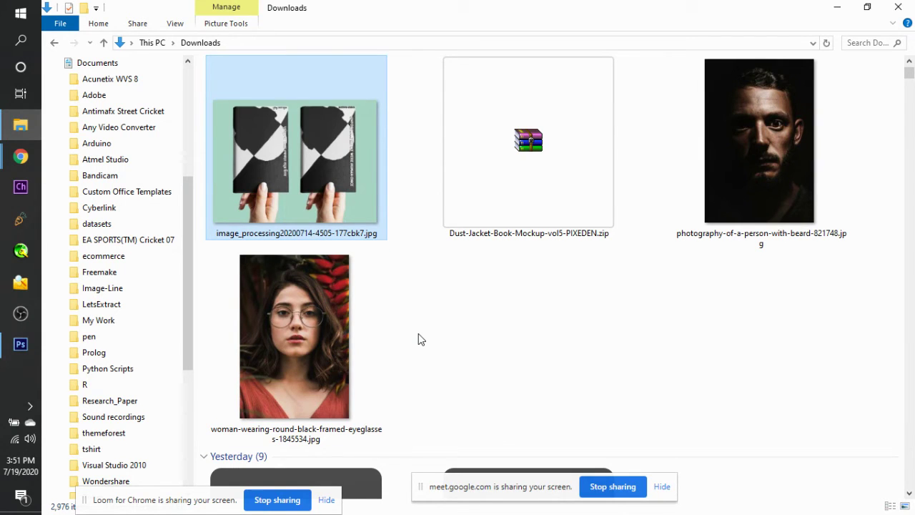
{"action": "scroll", "coordinate": [420, 339], "scroll_direction": "down", "scroll_amount": 6}
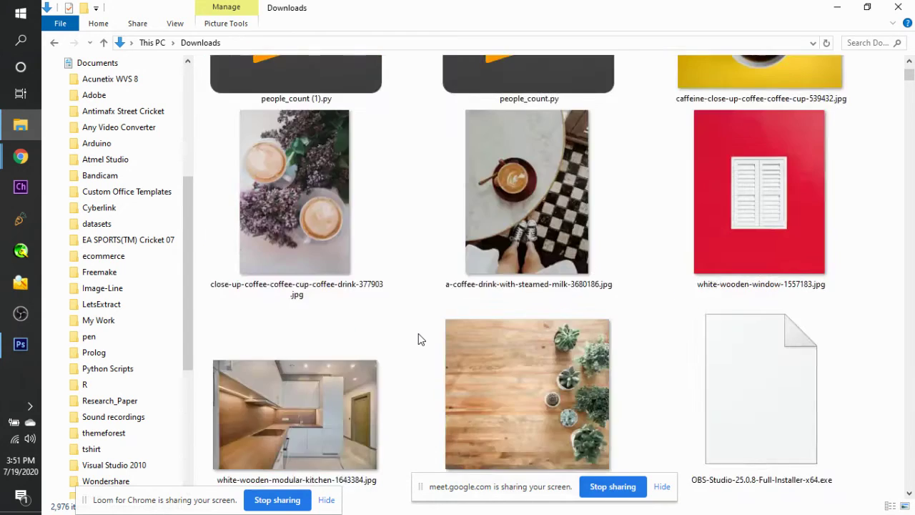
{"action": "scroll", "coordinate": [418, 337], "scroll_direction": "up", "scroll_amount": 8}
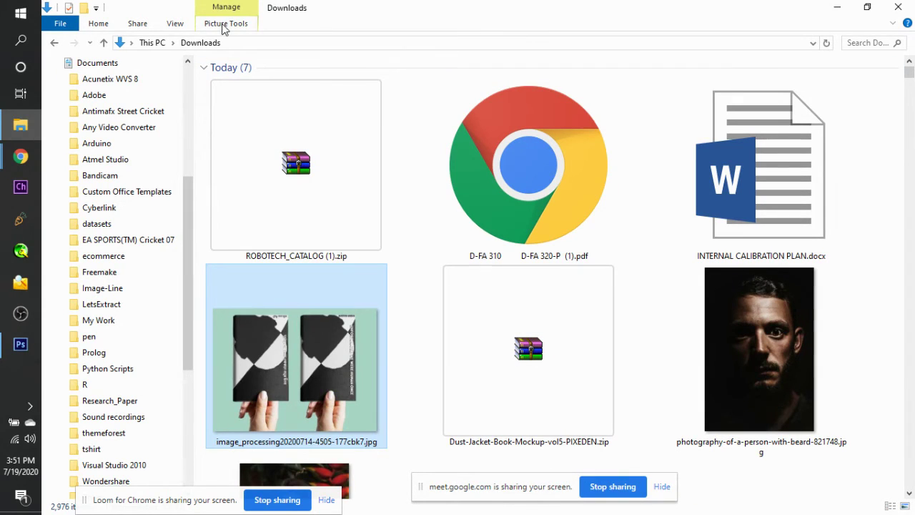
{"action": "left_click", "coordinate": [181, 27]}
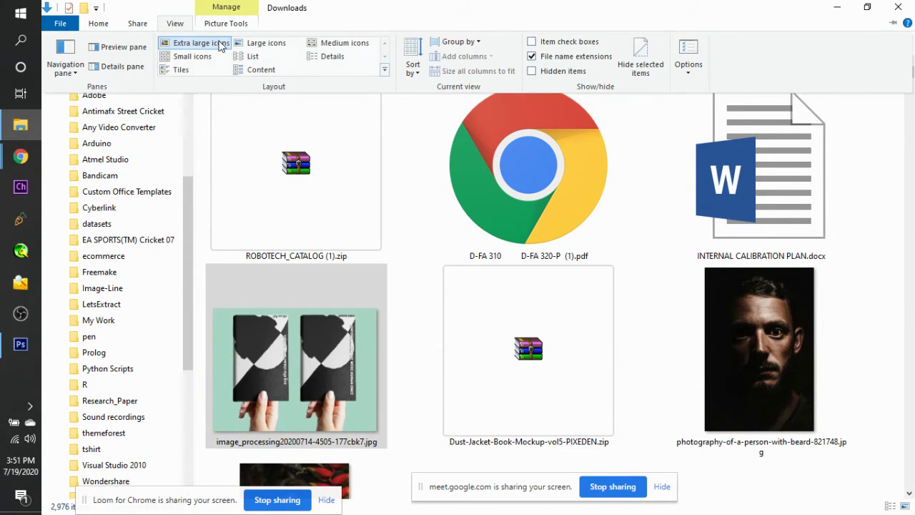
{"action": "left_click", "coordinate": [265, 42]}
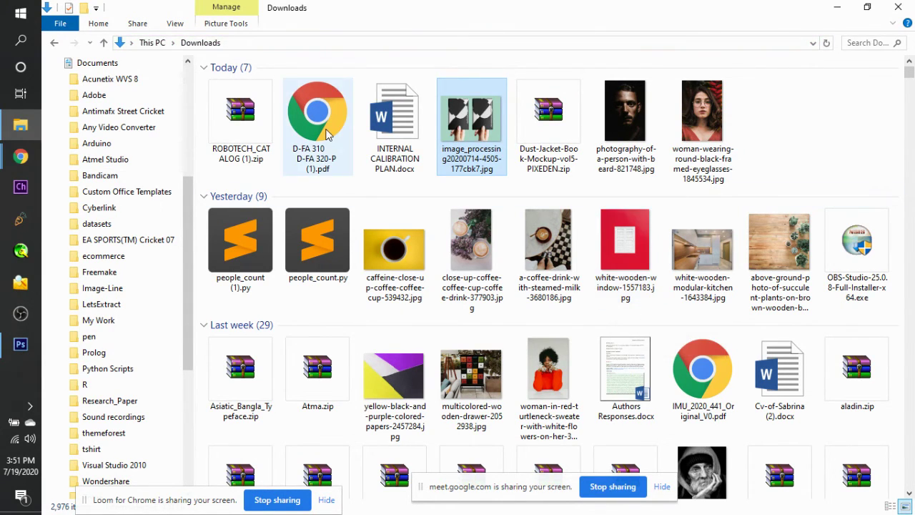
Open Dust-Jacket-Book-Mockup-vol5.psd from the New_Book folder's Dust-Jacket-Book-Mockup-vol5-PIXEDEN subfolder in Photoshop and collapse the Character panel.
{"action": "scroll", "coordinate": [104, 223], "scroll_direction": "up", "scroll_amount": 5}
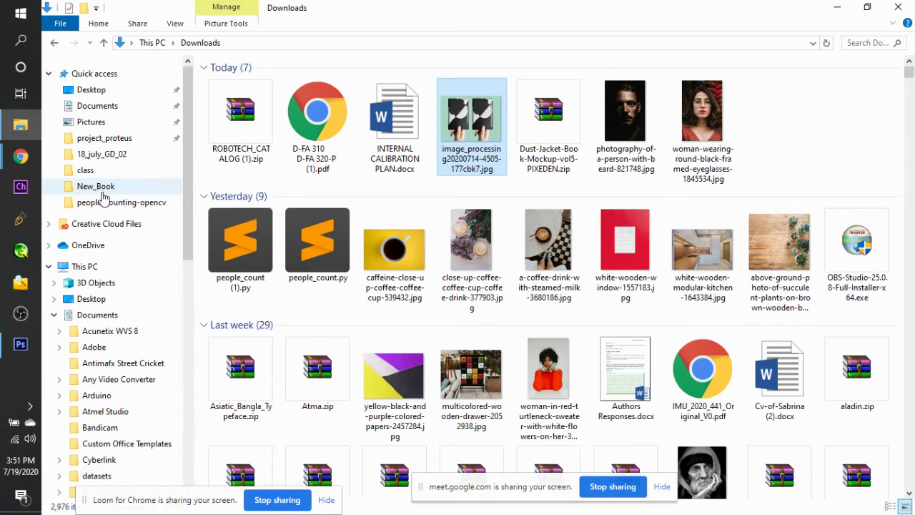
{"action": "left_click", "coordinate": [100, 187]}
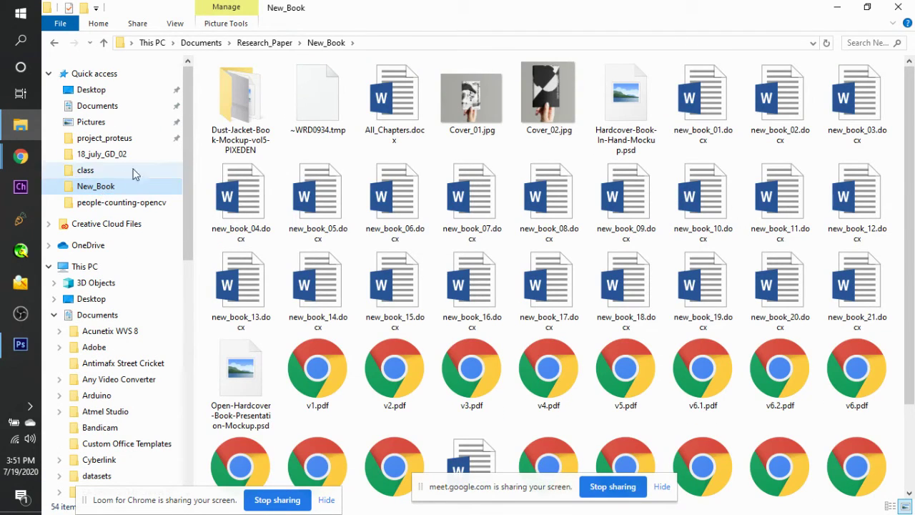
{"action": "left_click", "coordinate": [240, 118]}
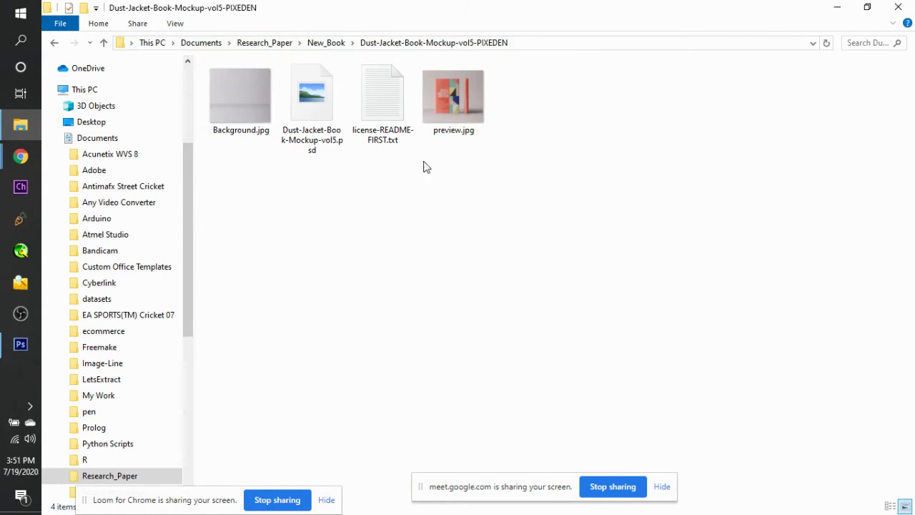
{"action": "left_click_drag", "start_coordinate": [313, 130], "coordinate": [503, 50]}
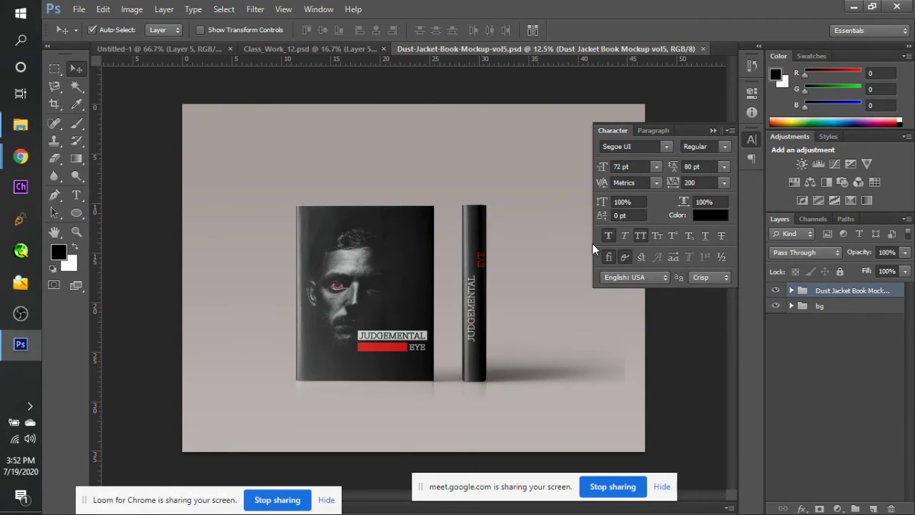
{"action": "key", "text": "ctrl+plus"}
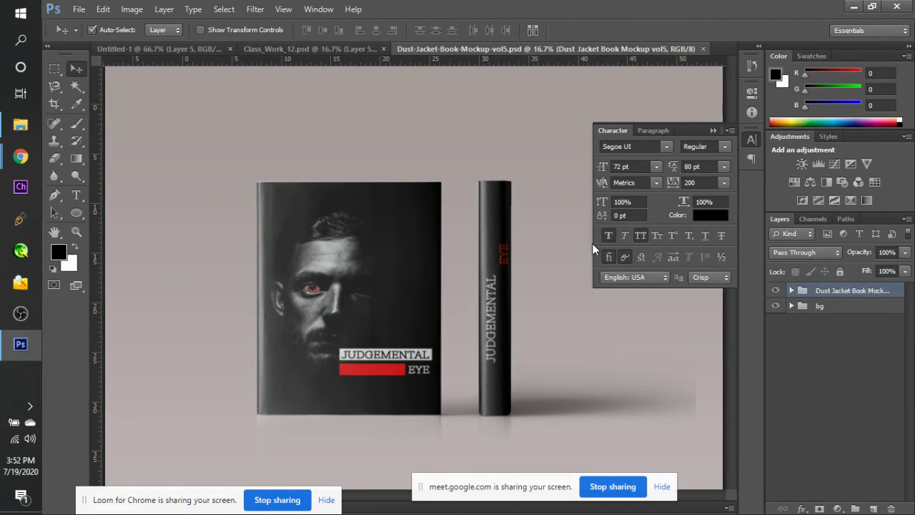
{"action": "left_click", "coordinate": [711, 130]}
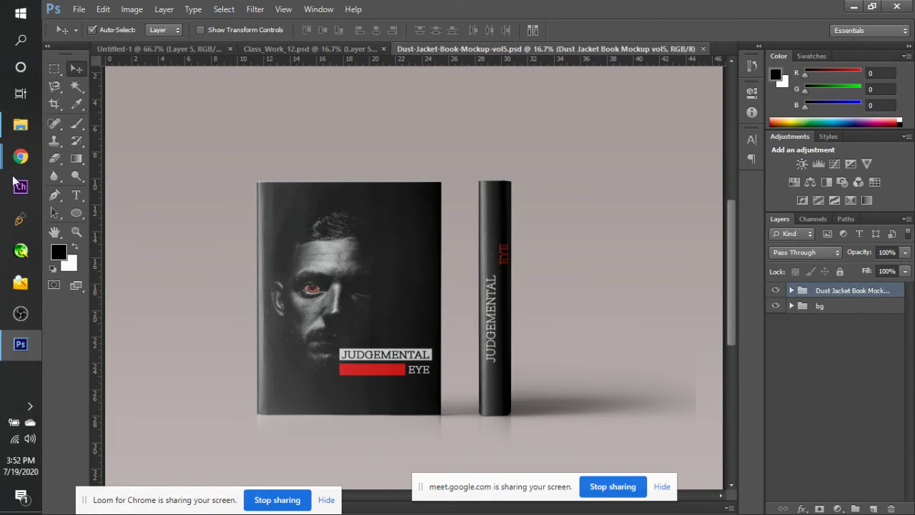
Read the newest chat messages in Google Meet and go back to the mockup in Photoshop.
{"action": "mouse_move", "coordinate": [7, 161]}
{"action": "left_click", "coordinate": [73, 140]}
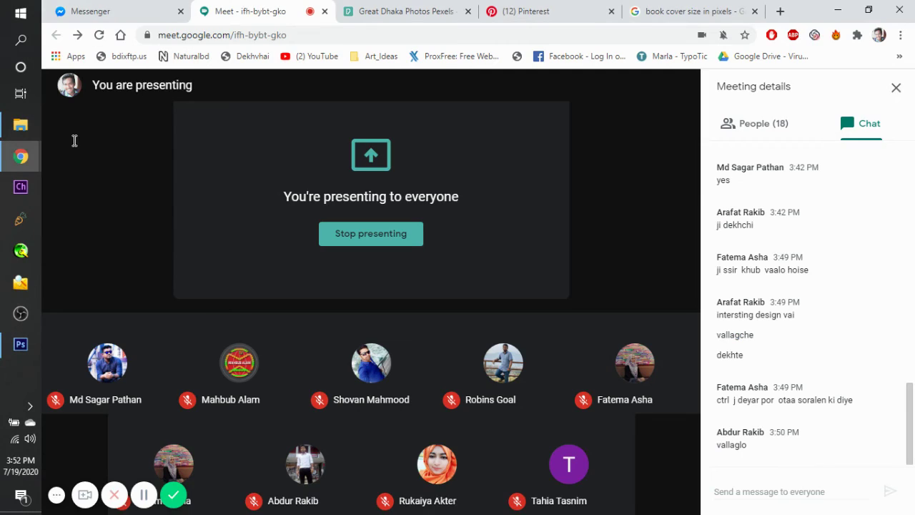
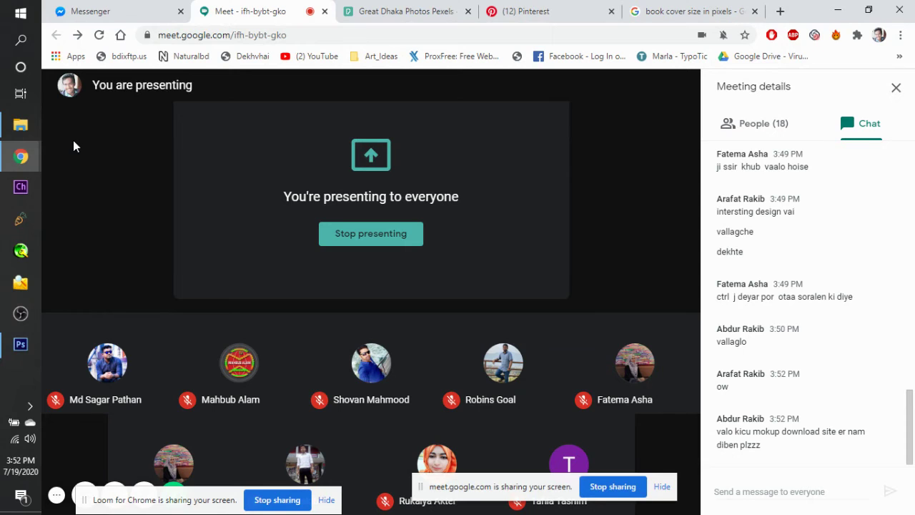
{"action": "key", "text": "alt+Tab"}
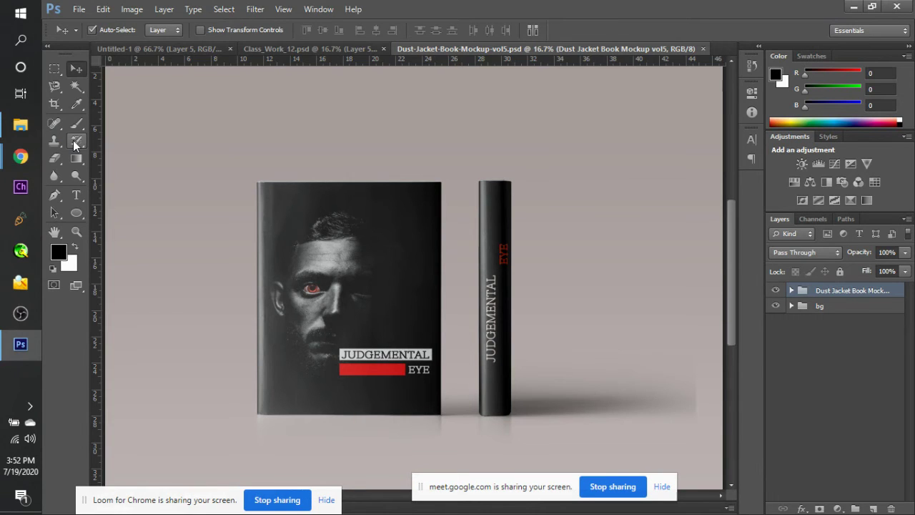
{"action": "key", "text": "alt+Tab"}
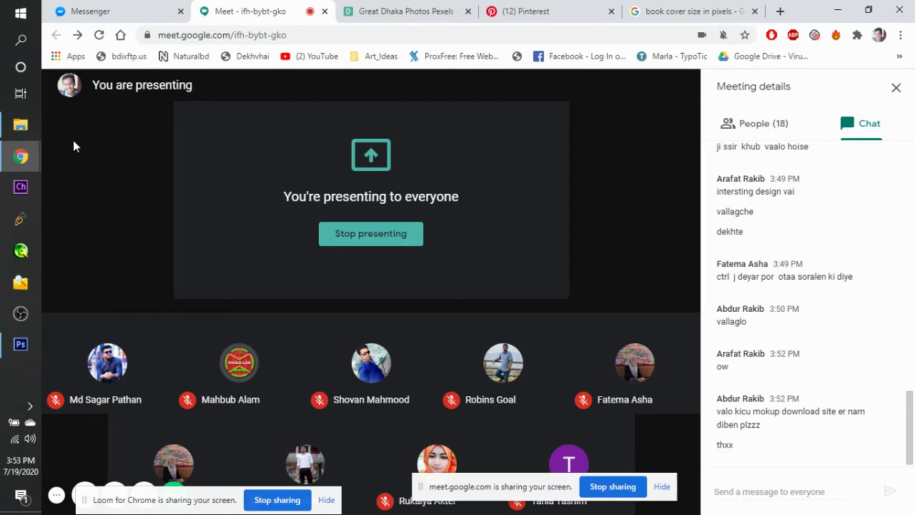
{"action": "key", "text": "alt+Tab"}
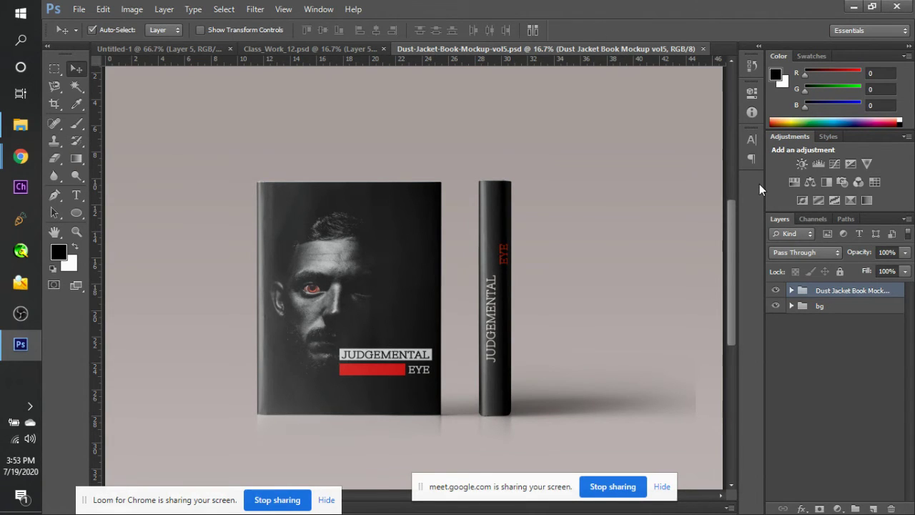
Expand the mockup's Dust Jacket Book group and hide the stamped Layer 5 in Class_Work_12.psd.
{"action": "left_click", "coordinate": [791, 290]}
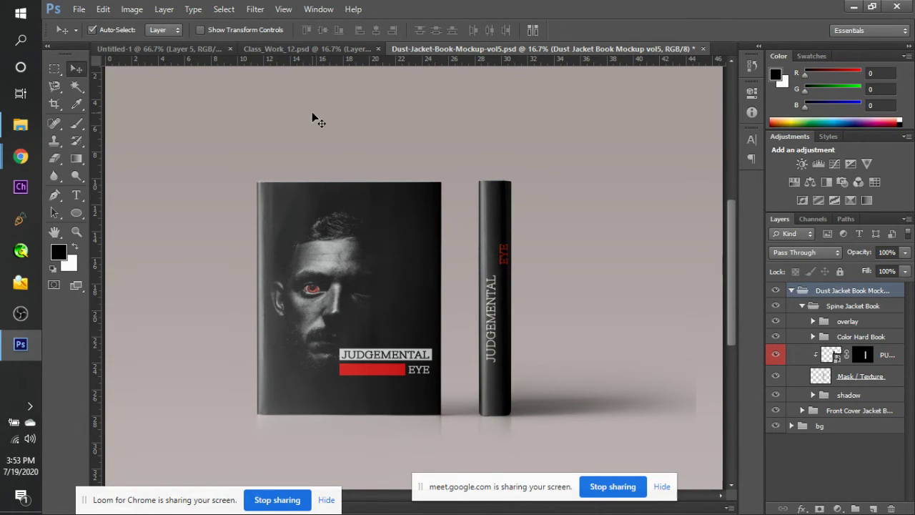
{"action": "left_click", "coordinate": [302, 49]}
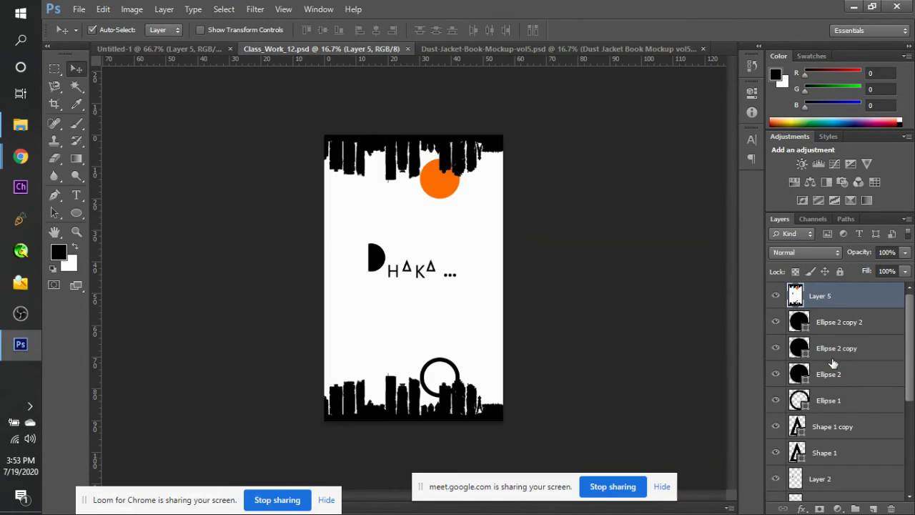
{"action": "left_click", "coordinate": [776, 296]}
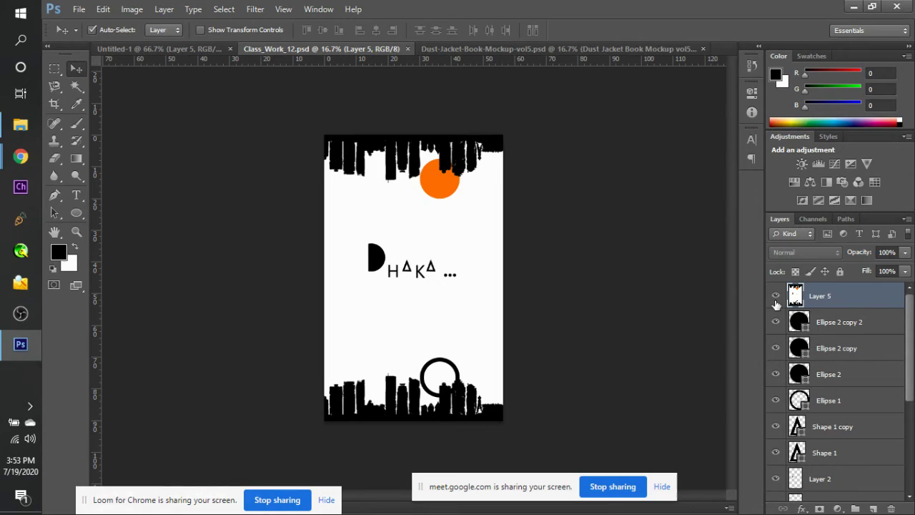
{"action": "left_click", "coordinate": [776, 296]}
{"action": "left_click", "coordinate": [775, 296]}
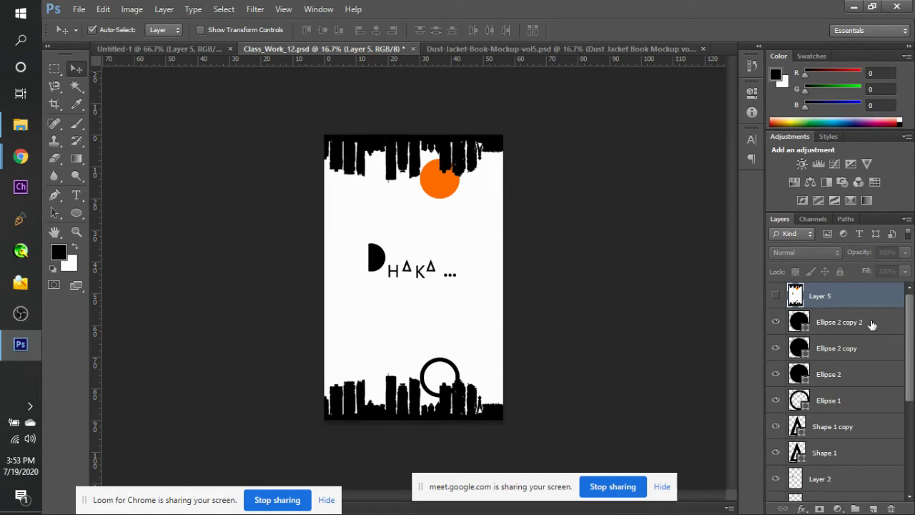
Stamp the visible artwork into a new layer above Ellipse 2 copy 2 and delete Layer 5.
{"action": "left_click", "coordinate": [871, 323]}
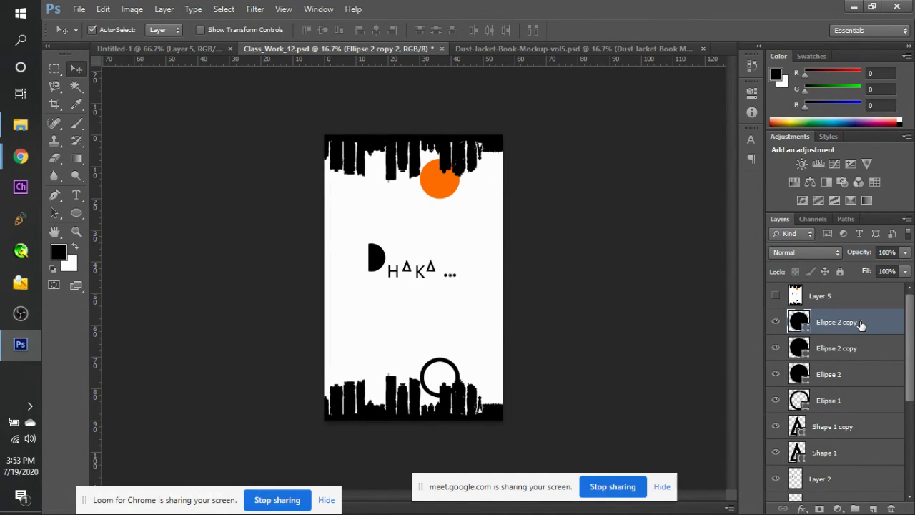
{"action": "key", "text": "ctrl+alt+shift+e"}
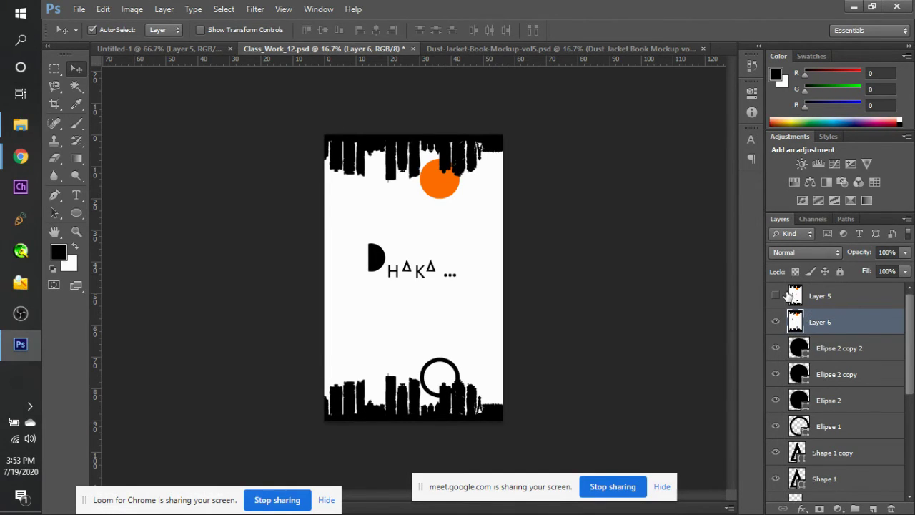
{"action": "left_click", "coordinate": [828, 299]}
{"action": "key", "text": "Delete"}
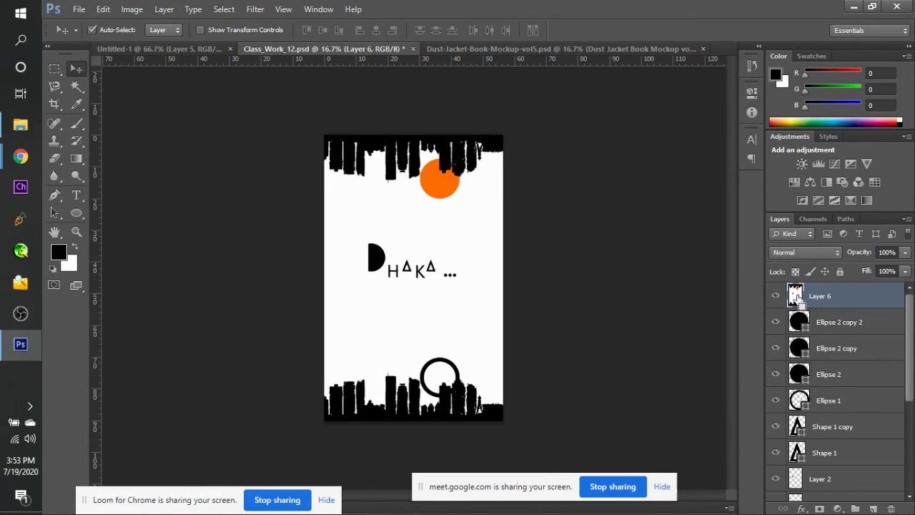
Select the outline of the newly stamped layer, hide that layer and clear the selection.
{"action": "left_click", "coordinate": [795, 299], "text": "ctrl"}
{"action": "left_click", "coordinate": [775, 295]}
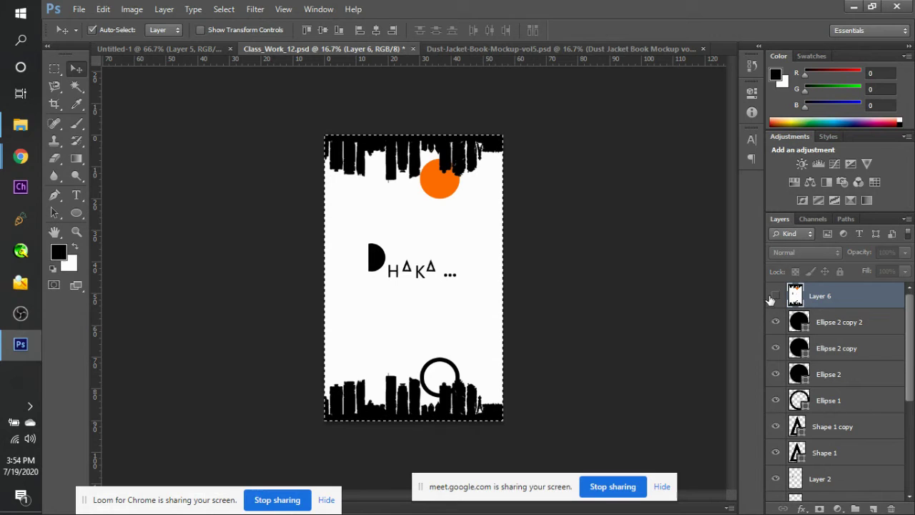
{"action": "key", "text": "ctrl+d"}
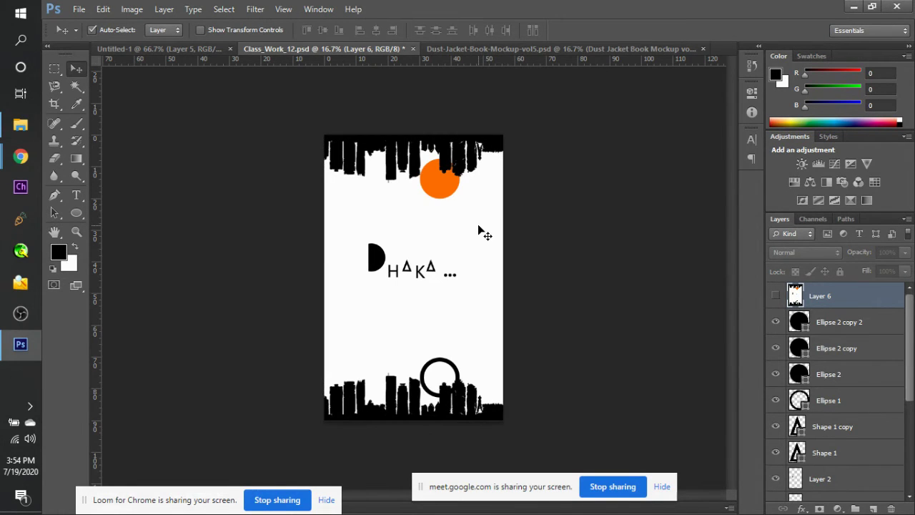
Open the contents of the spine's design smart object in the Dust-Jacket-Book-Mockup-vol5 document.
{"action": "left_click", "coordinate": [567, 51]}
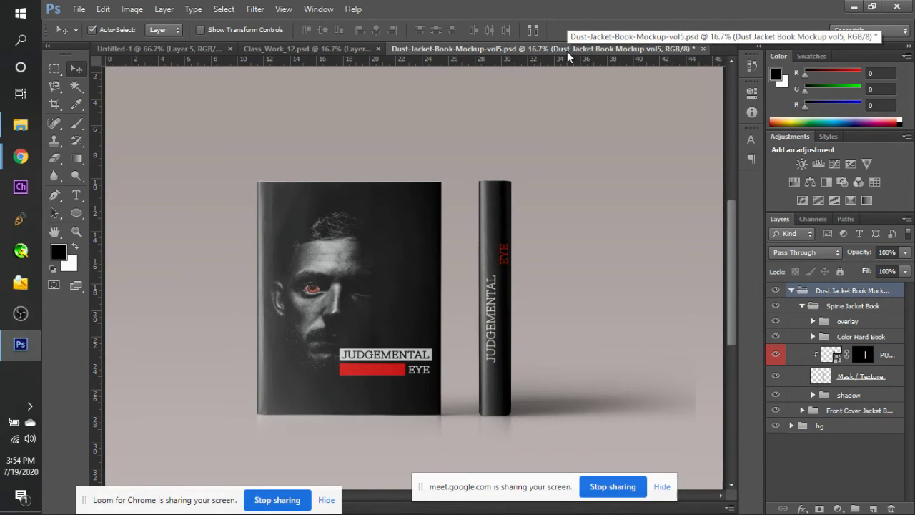
{"action": "double_click", "coordinate": [838, 358]}
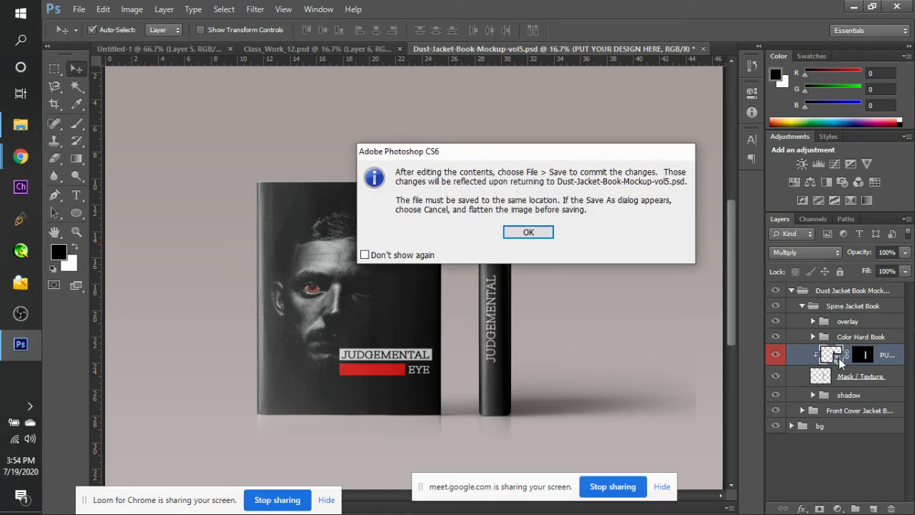
{"action": "key", "text": "Return"}
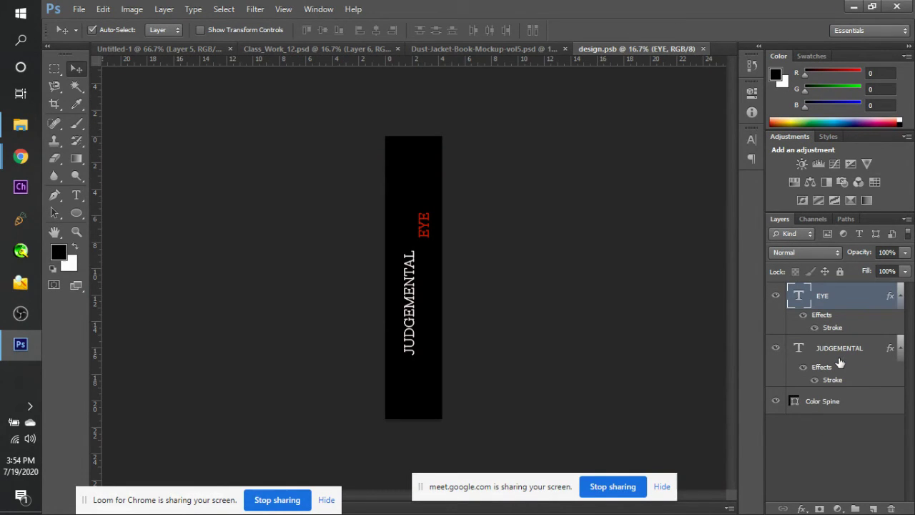
Close the spine's design.psb without editing it and collapse the Spine Jacket Book group in the mockup.
{"action": "key", "text": "ctrl+w"}
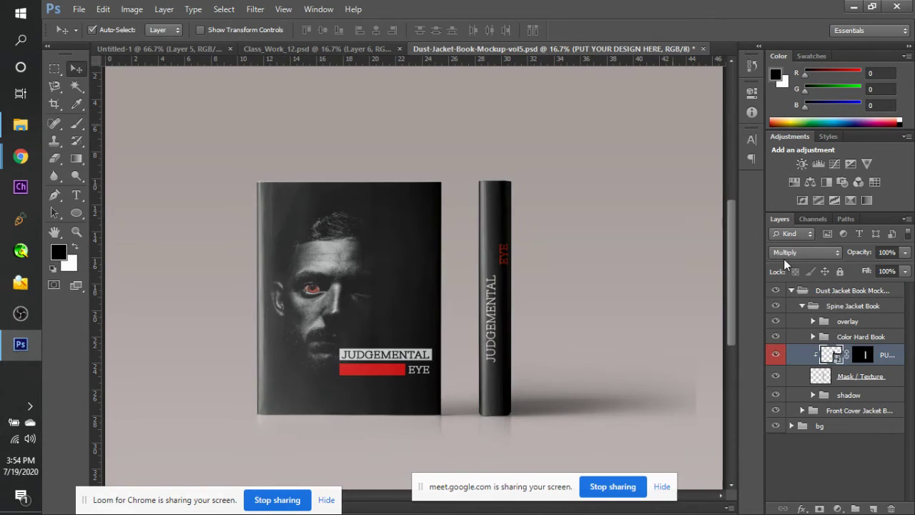
{"action": "left_click", "coordinate": [814, 306]}
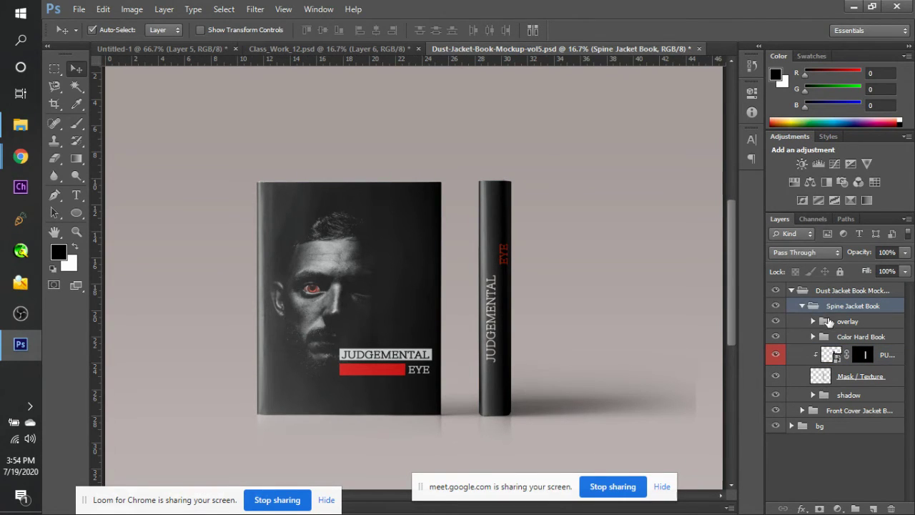
{"action": "left_click", "coordinate": [802, 306]}
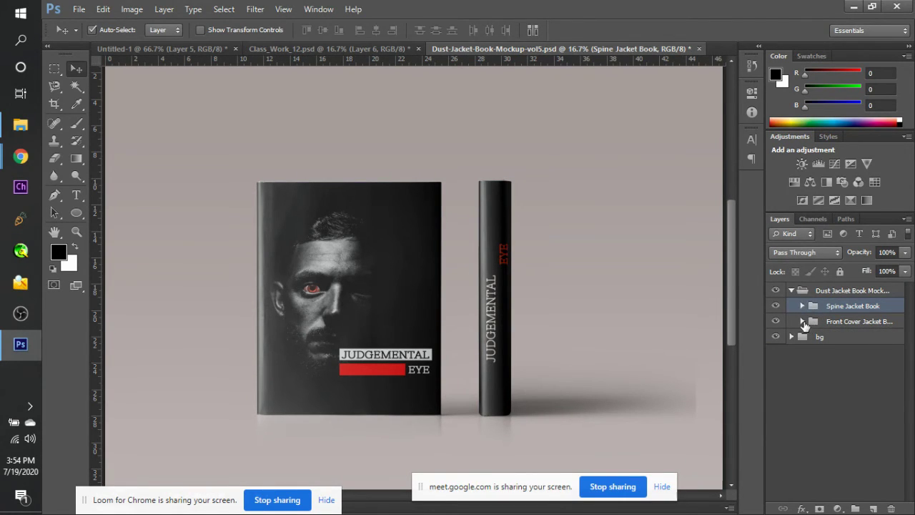
Expand the mockup's front cover group and open the contents of its design smart object.
{"action": "left_click", "coordinate": [802, 321]}
{"action": "double_click", "coordinate": [833, 392]}
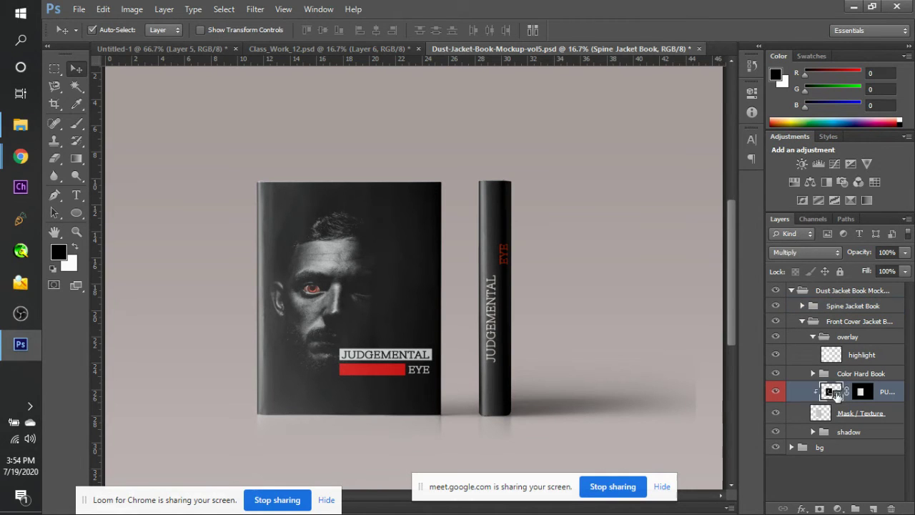
{"action": "key", "text": "Return"}
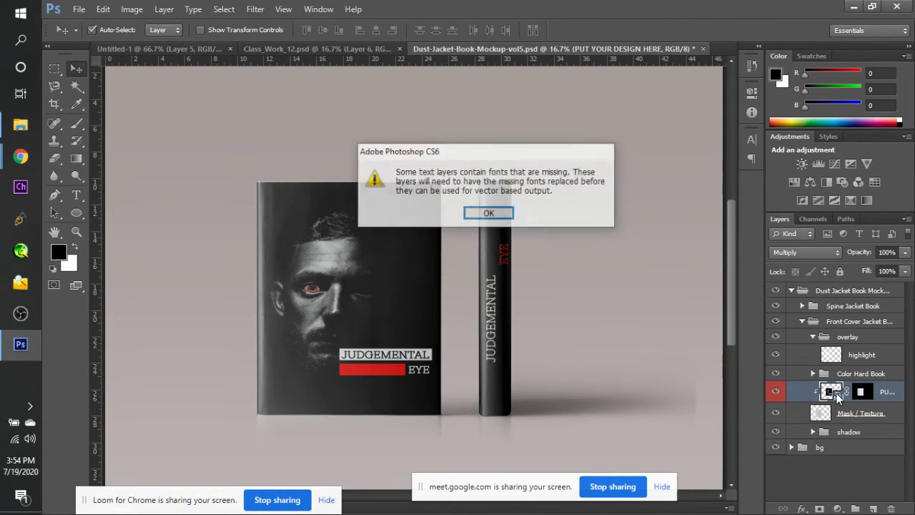
{"action": "key", "text": "Return"}
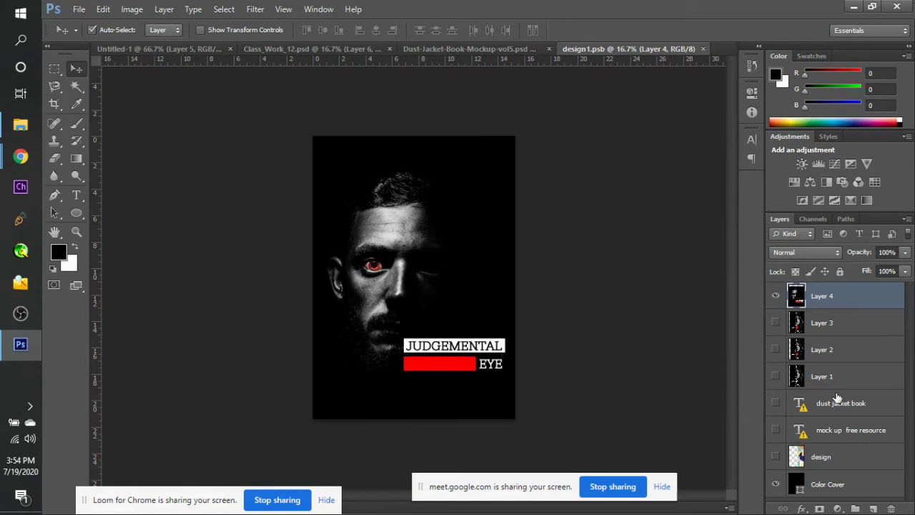
{"action": "key", "text": "ctrl+0"}
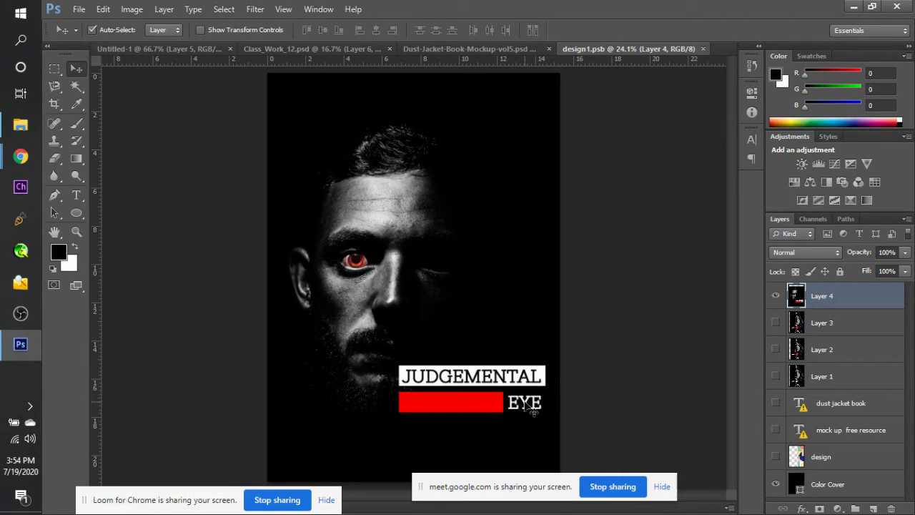
Hide Layer 4 in design1.psb and paste the copied DHAKA artwork as a new layer above it.
{"action": "left_click", "coordinate": [776, 296]}
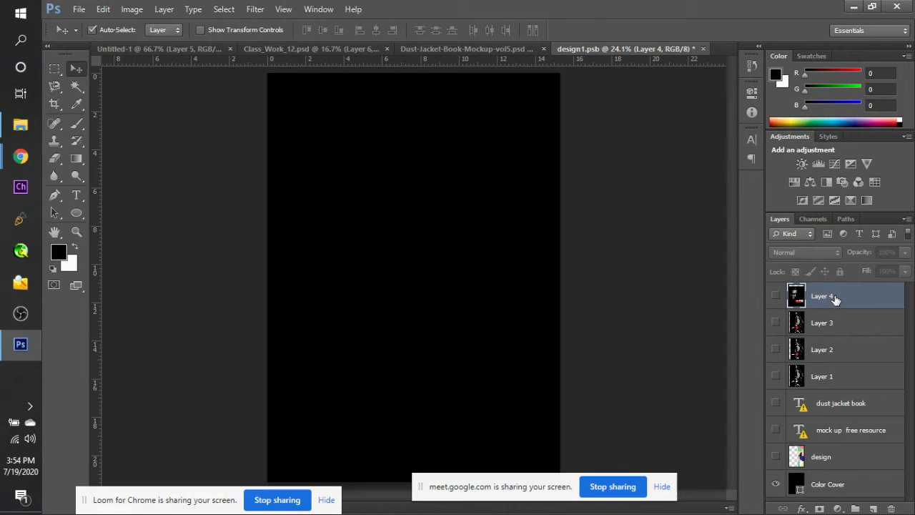
{"action": "key", "text": "ctrl+minus"}
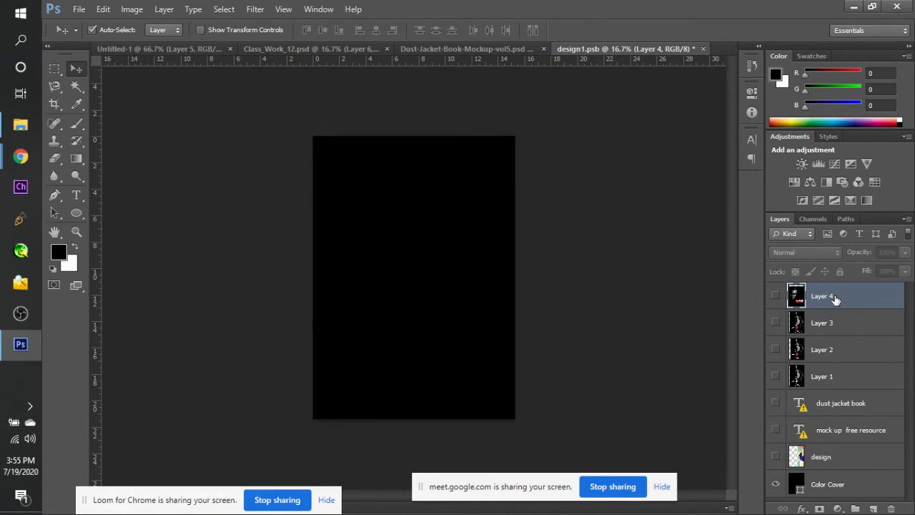
{"action": "key", "text": "ctrl+v"}
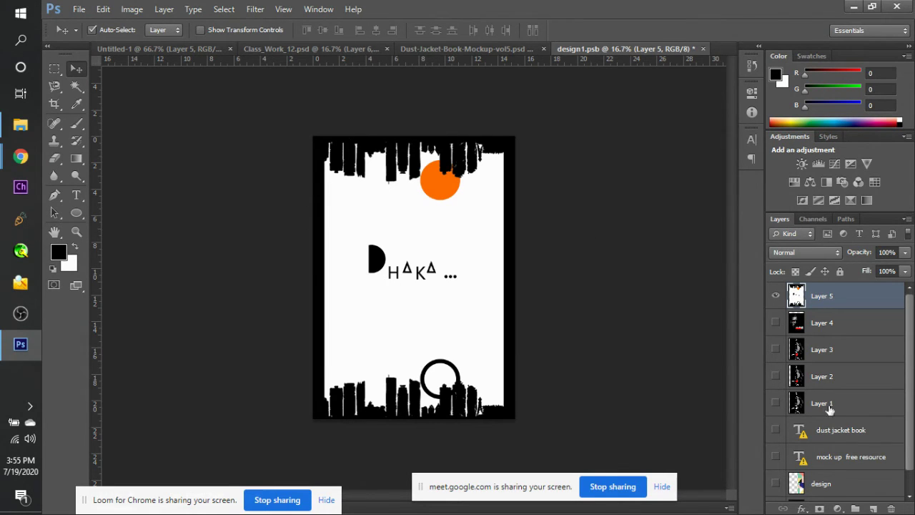
{"action": "scroll", "coordinate": [857, 428], "scroll_direction": "down", "scroll_amount": 1}
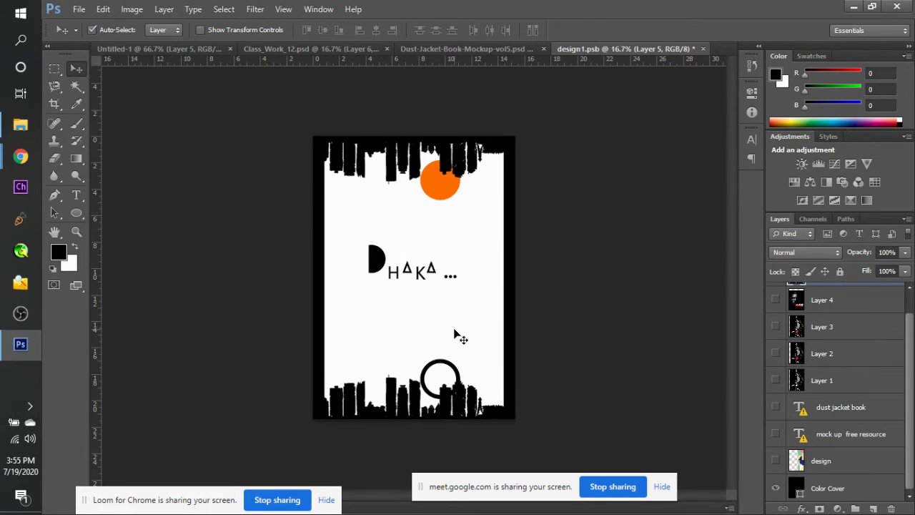
{"action": "key", "text": "ctrl+t"}
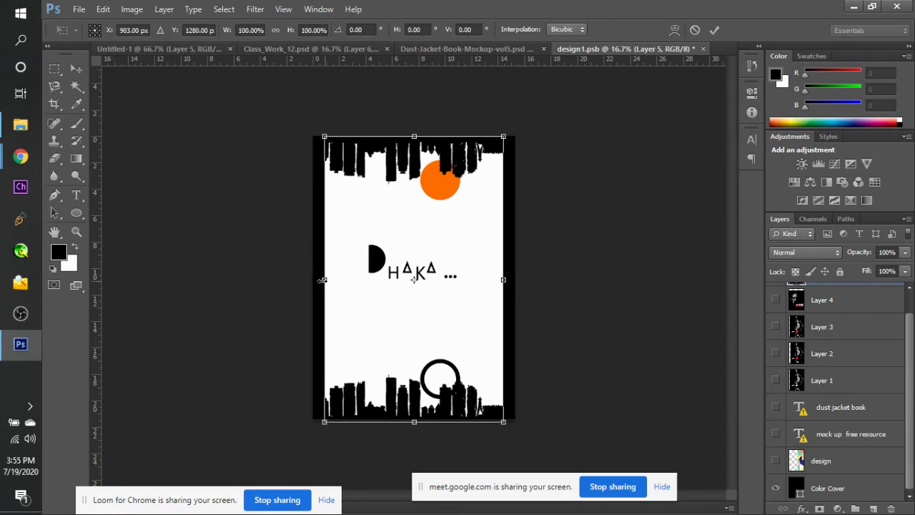
{"action": "left_click_drag", "start_coordinate": [324, 279], "coordinate": [313, 279]}
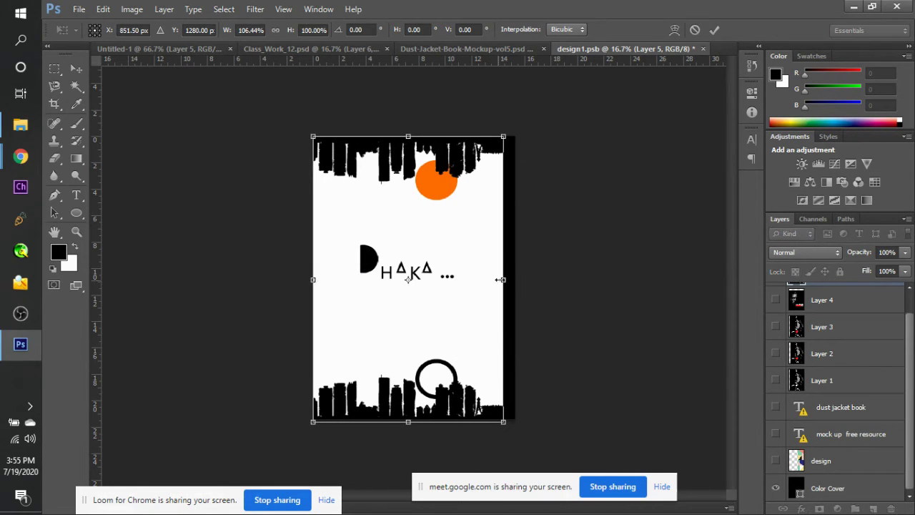
{"action": "left_click_drag", "start_coordinate": [503, 280], "coordinate": [515, 279]}
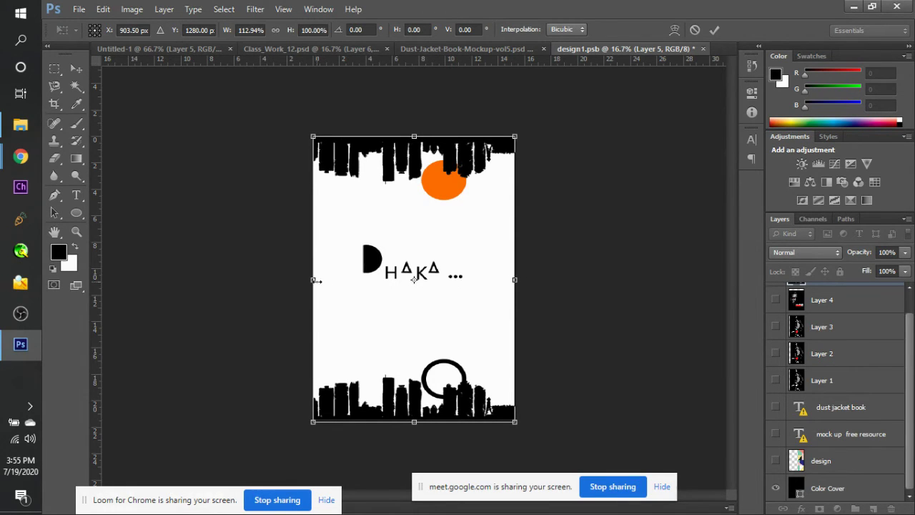
{"action": "key", "text": "ctrl+z"}
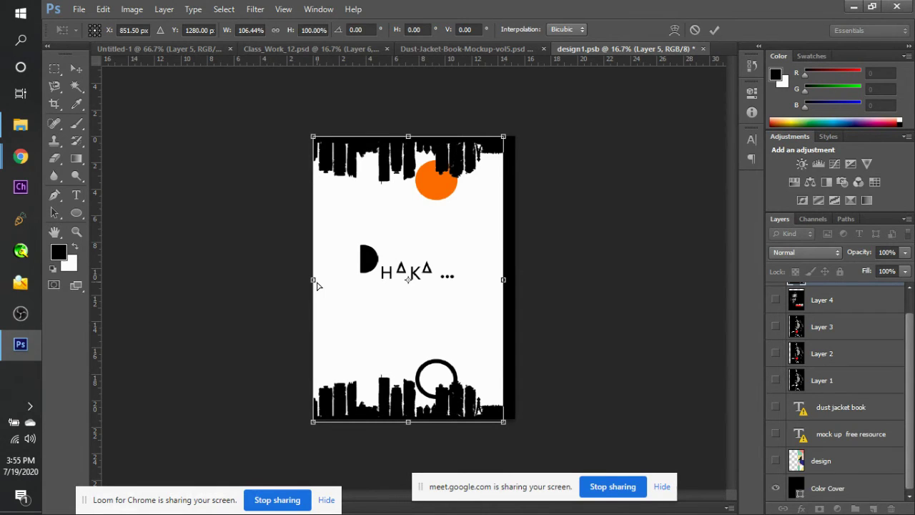
{"action": "key", "text": "Escape"}
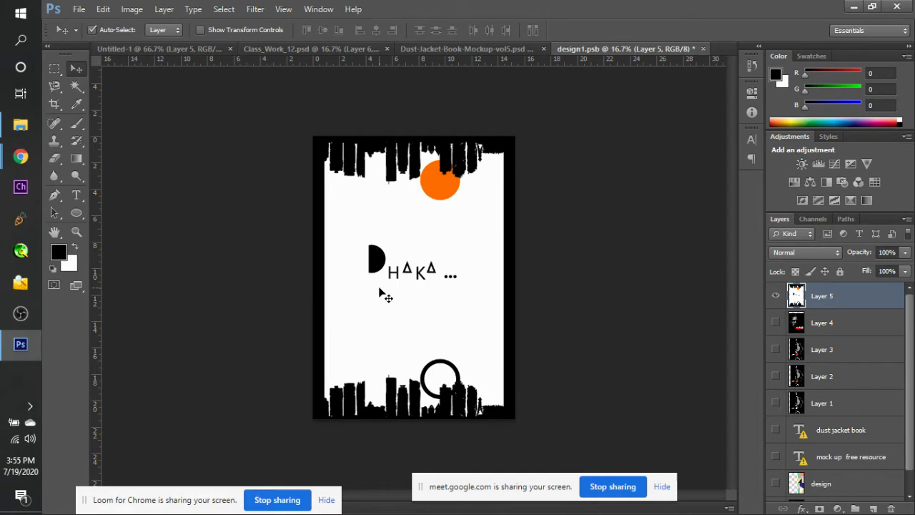
Move the pasted DHAKA artwork flush with the right edge of the front cover canvas.
{"action": "left_click_drag", "start_coordinate": [379, 289], "coordinate": [387, 293]}
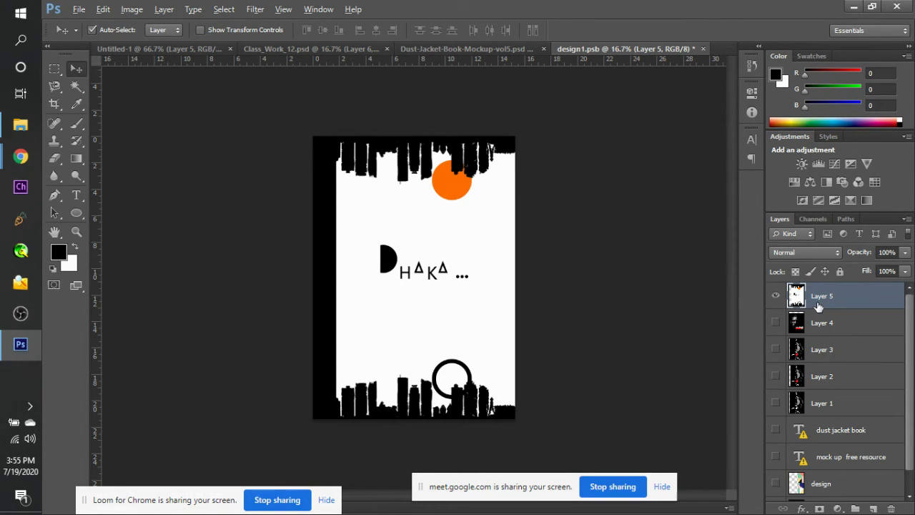
Check the meeting chat in the browser, and view the current front cover in the mockup document.
{"action": "key", "text": "alt+Tab"}
{"action": "key", "text": "alt+Tab"}
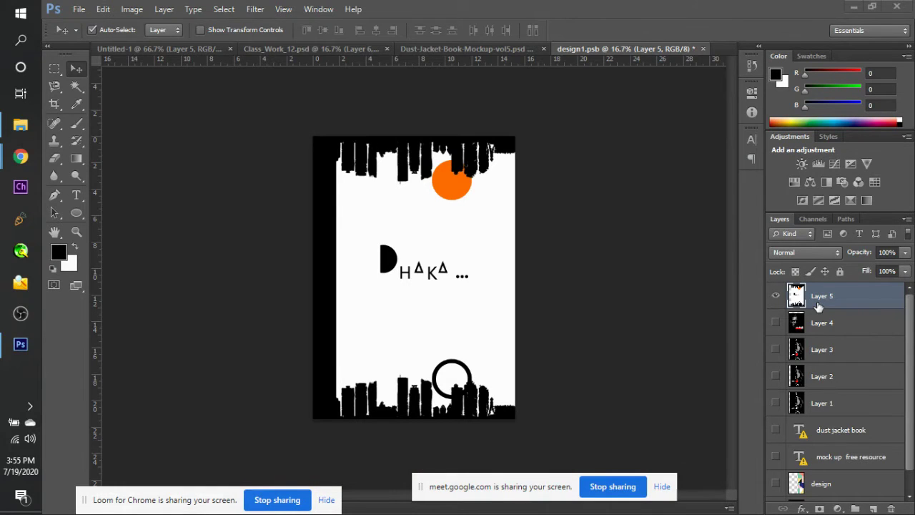
{"action": "key", "text": "alt+Tab"}
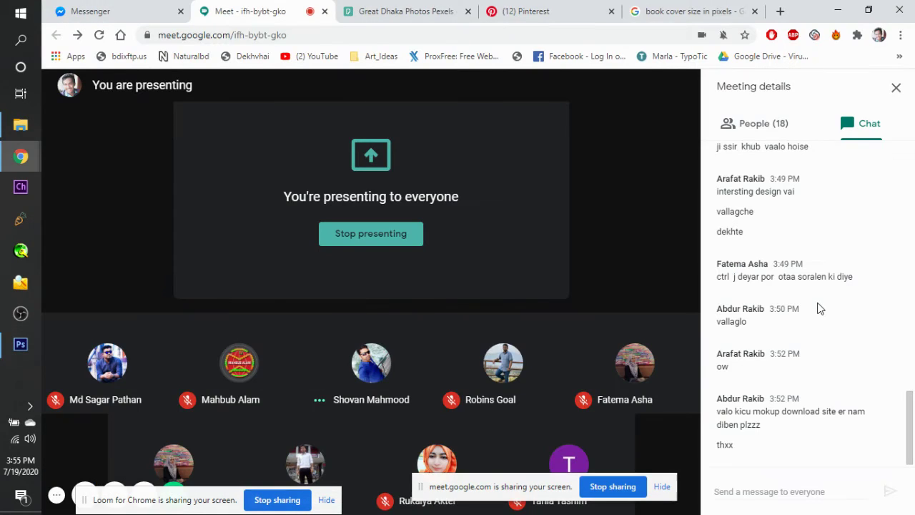
{"action": "key", "text": "alt+Tab"}
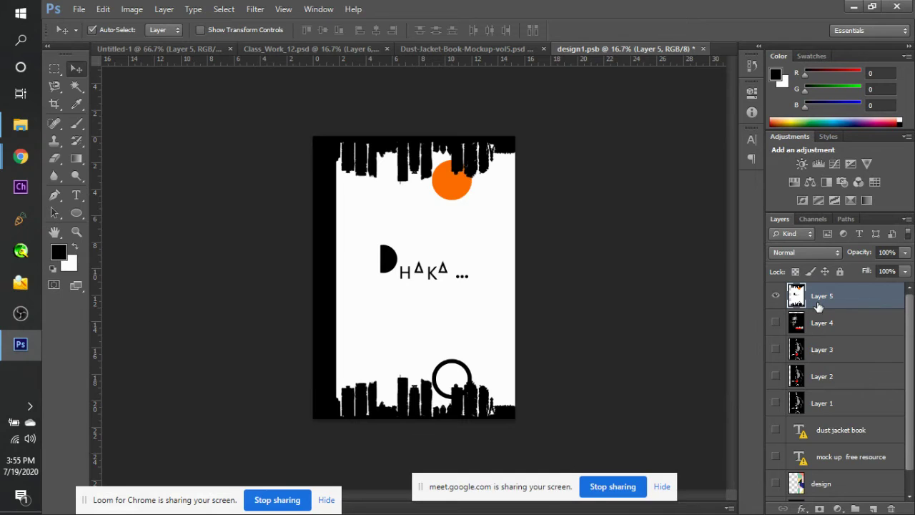
{"action": "left_click", "coordinate": [513, 50]}
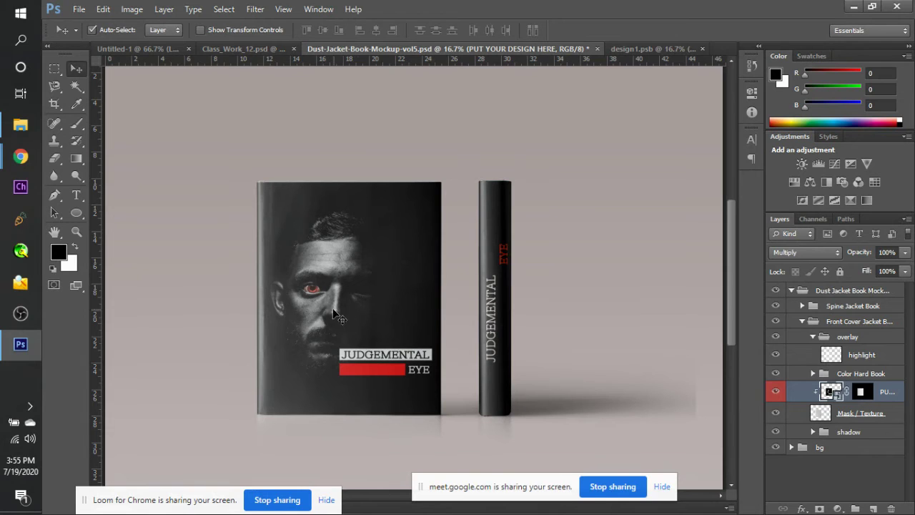
{"action": "left_click", "coordinate": [644, 49]}
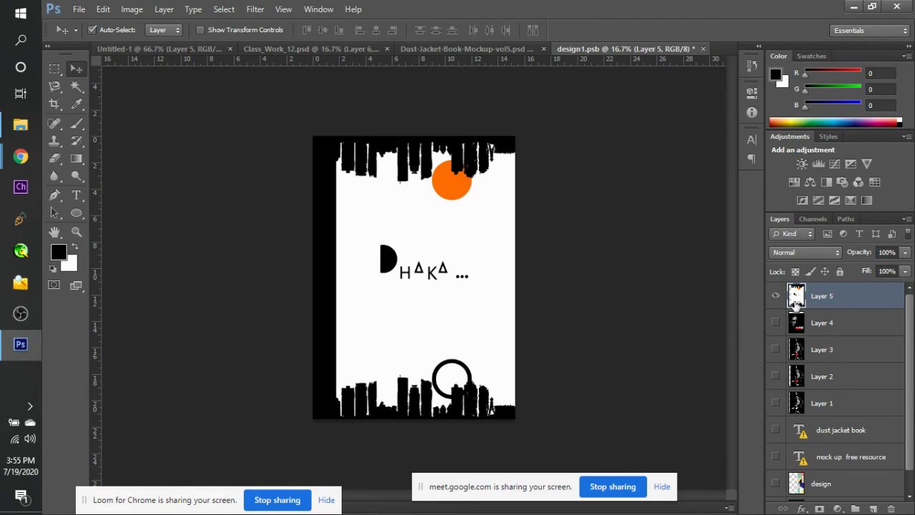
{"action": "left_click", "coordinate": [55, 69]}
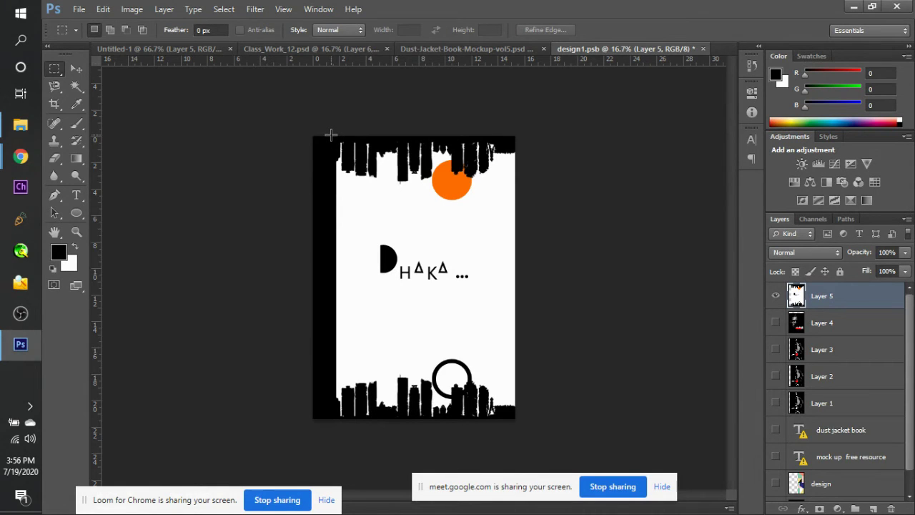
{"action": "left_click_drag", "start_coordinate": [331, 134], "coordinate": [367, 428]}
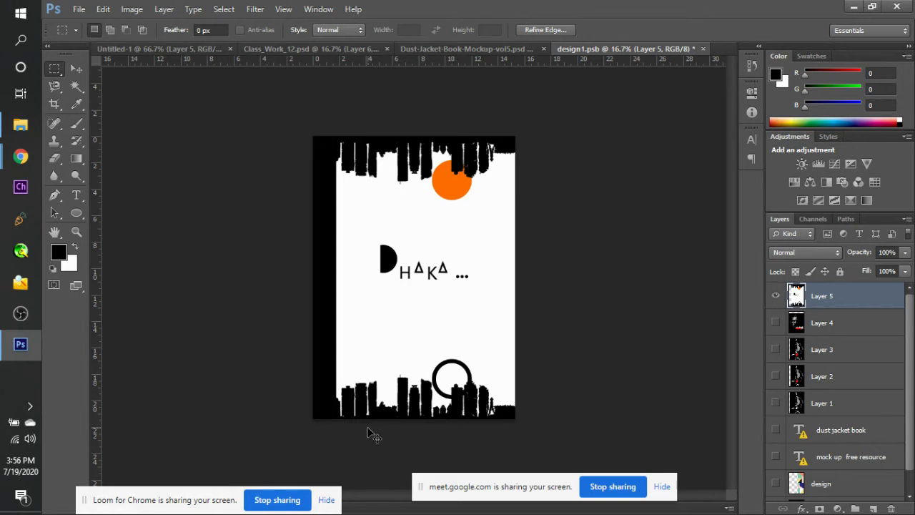
{"action": "key", "text": "ctrl+d"}
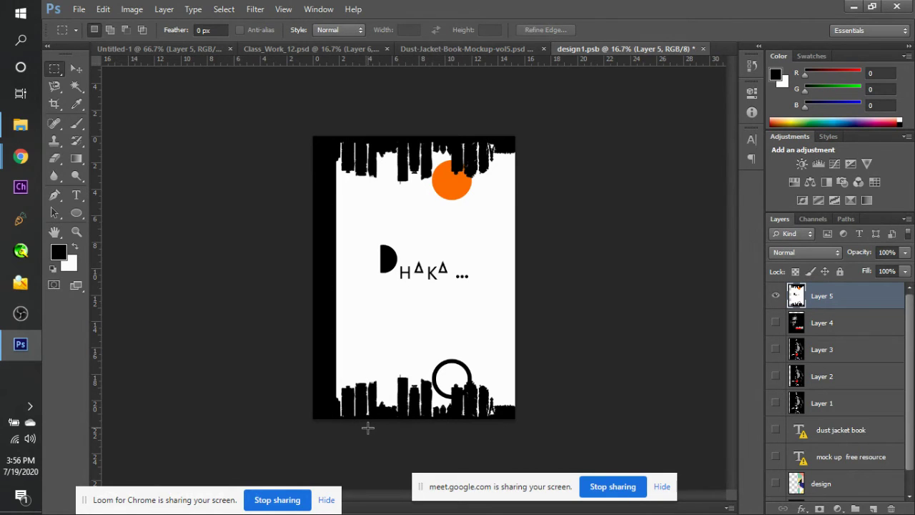
Stretch the DHAKA artwork leftward to 102.25% width, save design1.psb and show the updated mockup.
{"action": "key", "text": "ctrl+t"}
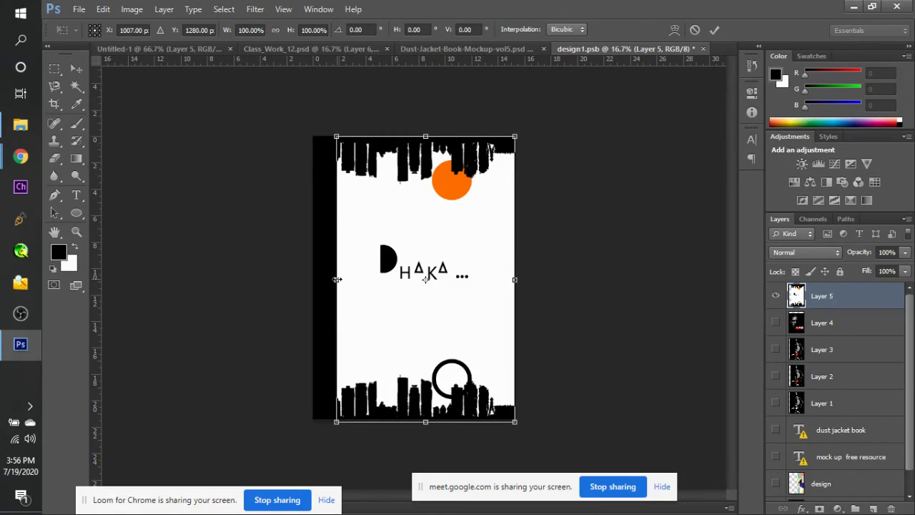
{"action": "left_click_drag", "start_coordinate": [337, 279], "coordinate": [332, 279]}
{"action": "key", "text": "Return"}
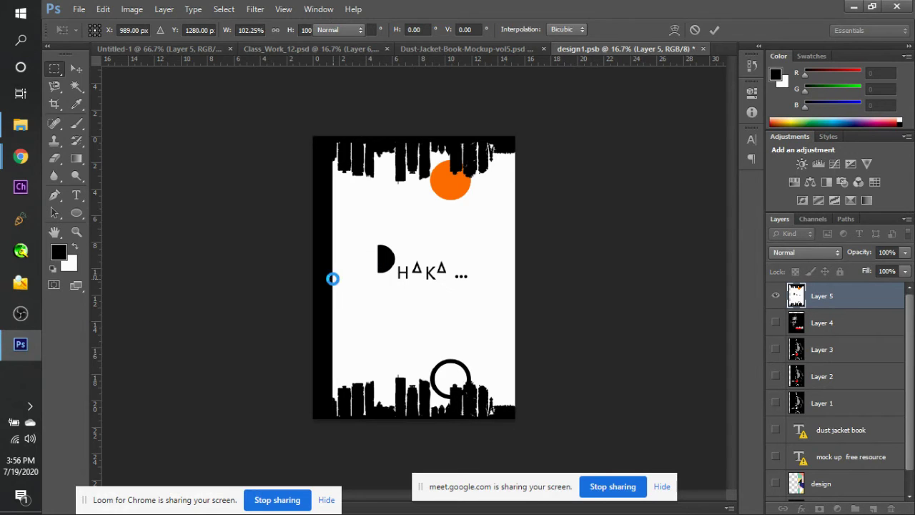
{"action": "key", "text": "ctrl+s"}
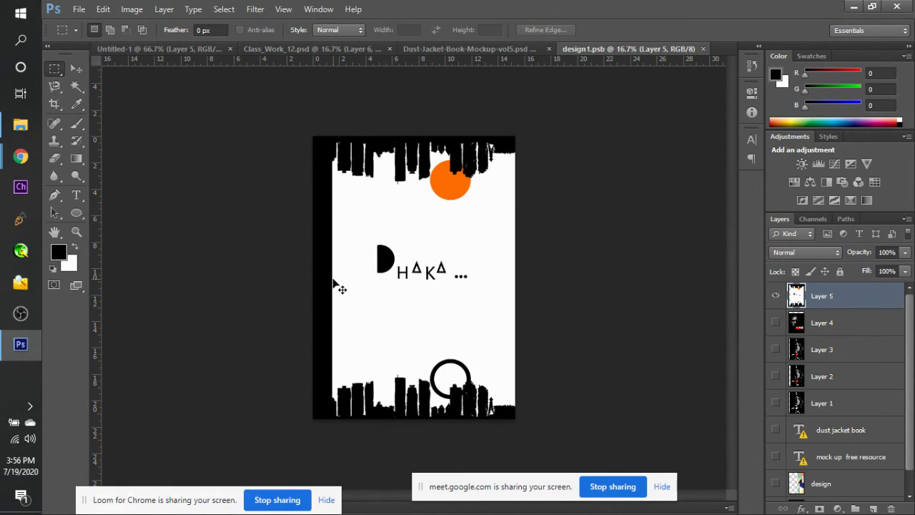
{"action": "left_click", "coordinate": [469, 47]}
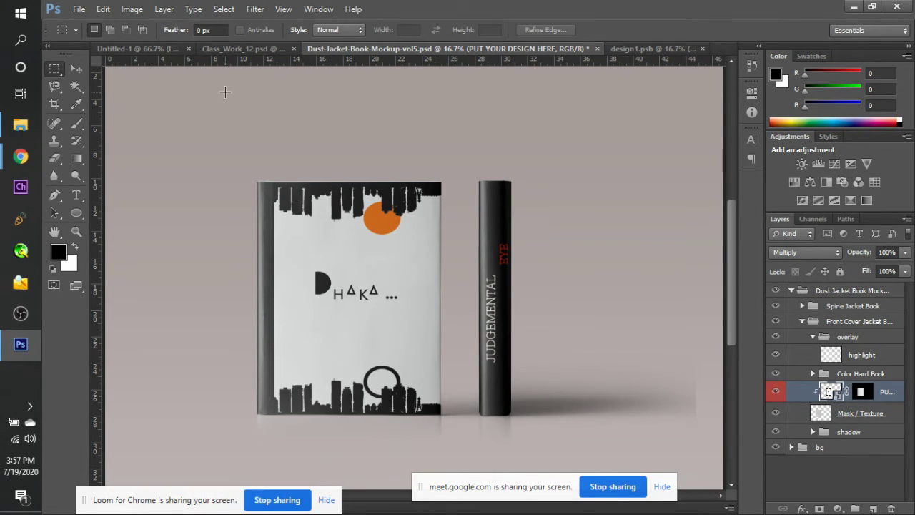
Select the layers of the DHAKA … title together in Class_Work_12.psd with the Move tool.
{"action": "left_click", "coordinate": [227, 50]}
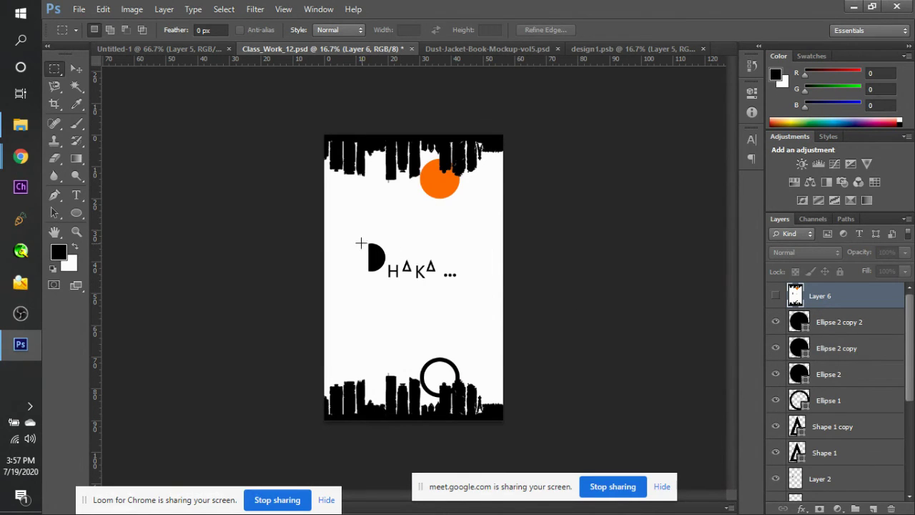
{"action": "left_click", "coordinate": [74, 68]}
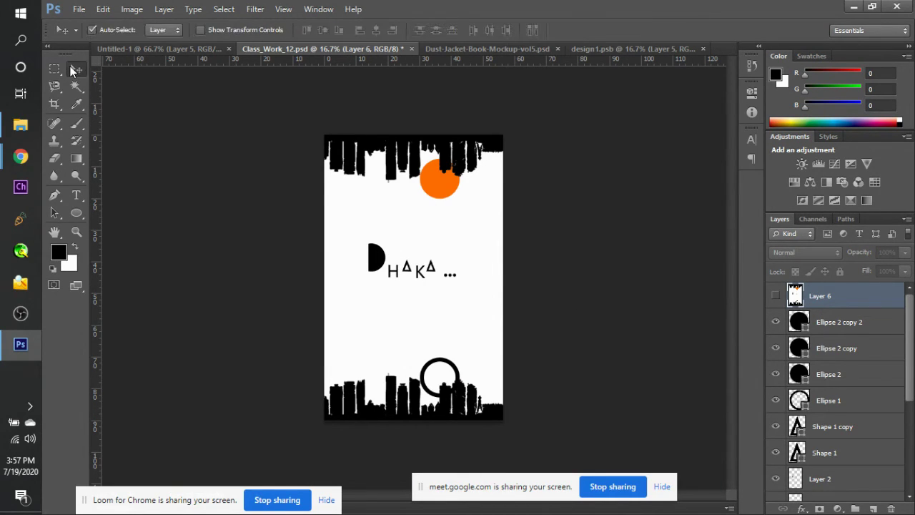
{"action": "left_click", "coordinate": [834, 326]}
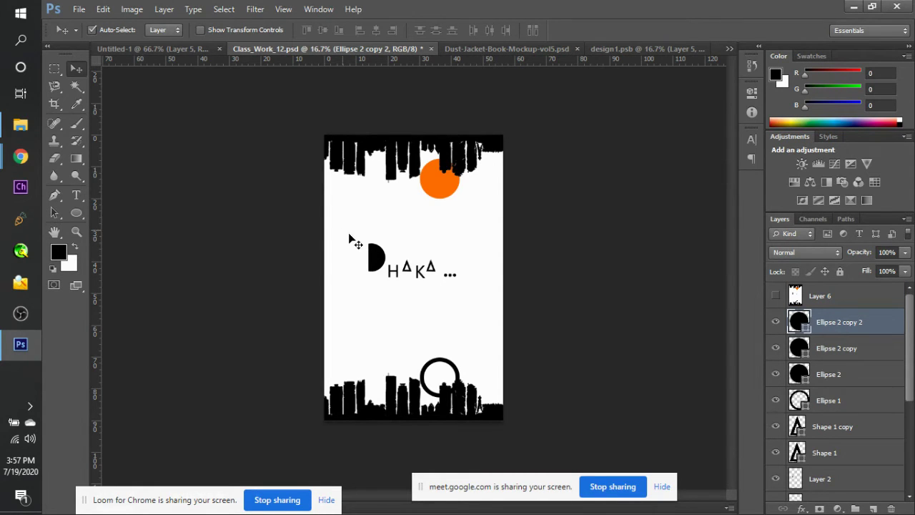
{"action": "left_click_drag", "start_coordinate": [343, 230], "coordinate": [472, 295]}
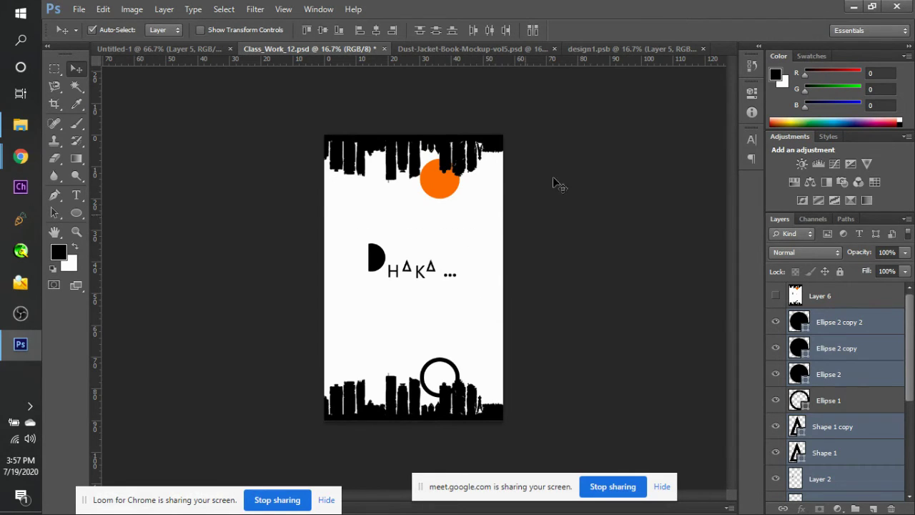
Close the saved front cover design document, design1.psb.
{"action": "left_click", "coordinate": [633, 51]}
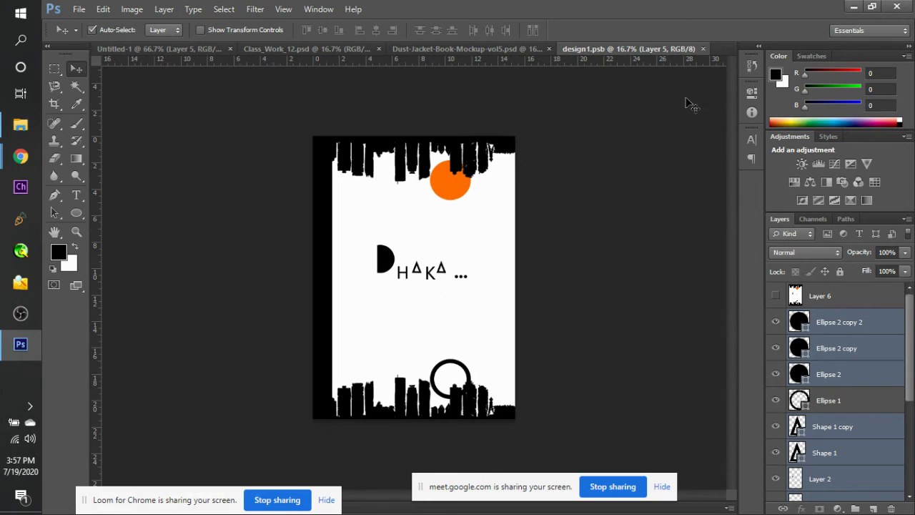
{"action": "left_click", "coordinate": [703, 49]}
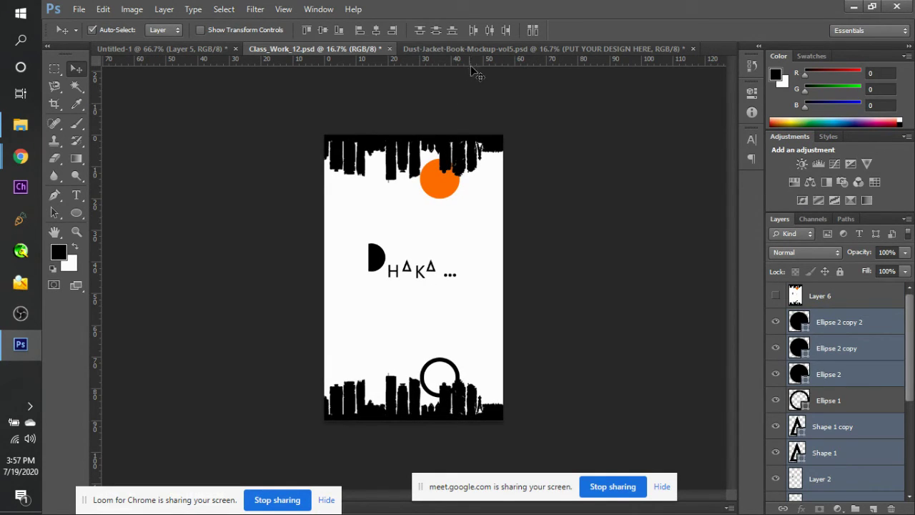
Open the spine's design smart object in the dust jacket mockup and hide its EYE and JUDGEMENTAL text layers.
{"action": "left_click", "coordinate": [481, 50]}
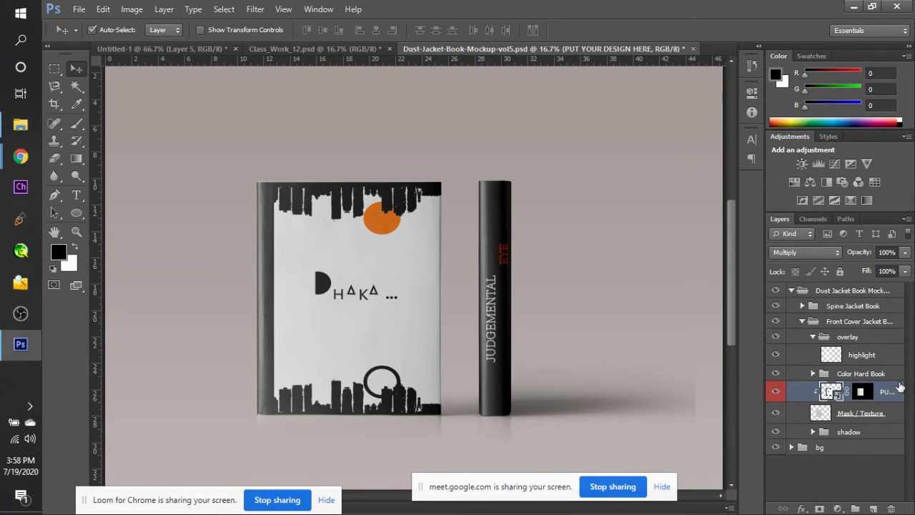
{"action": "left_click", "coordinate": [802, 322]}
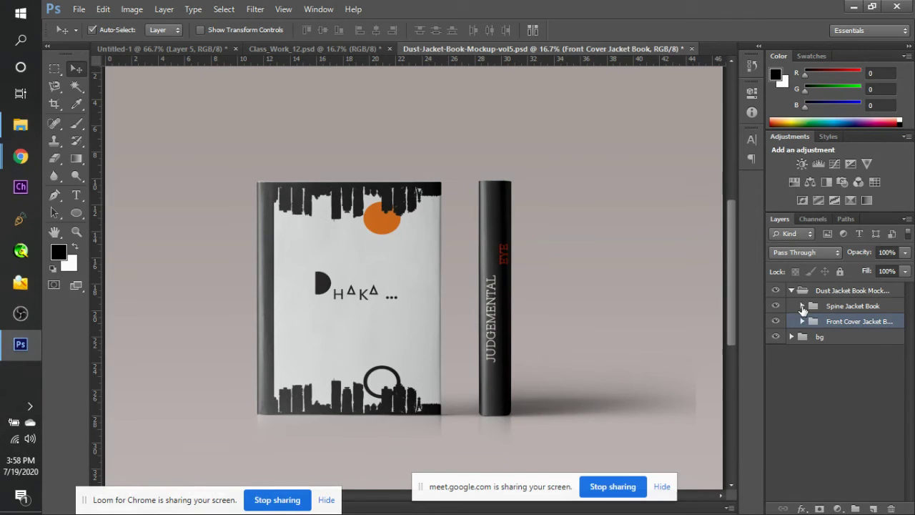
{"action": "left_click", "coordinate": [803, 306]}
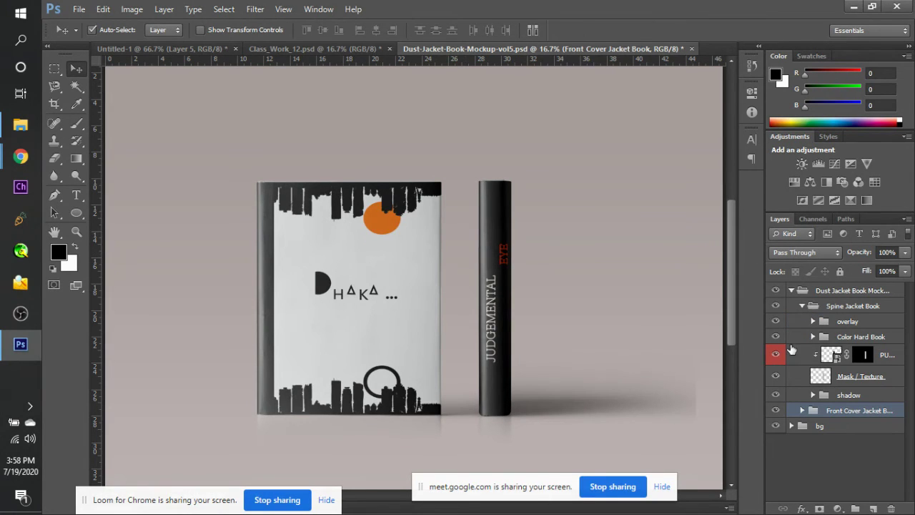
{"action": "double_click", "coordinate": [840, 363]}
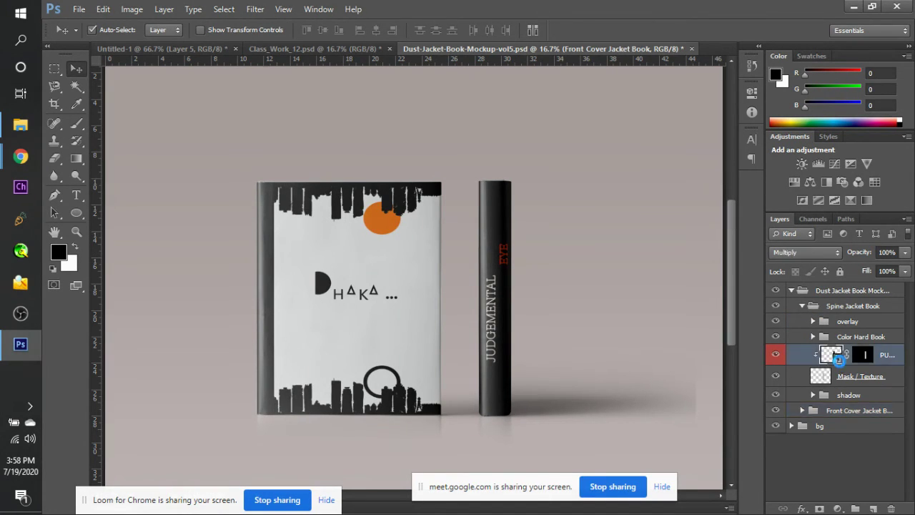
{"action": "key", "text": "Return"}
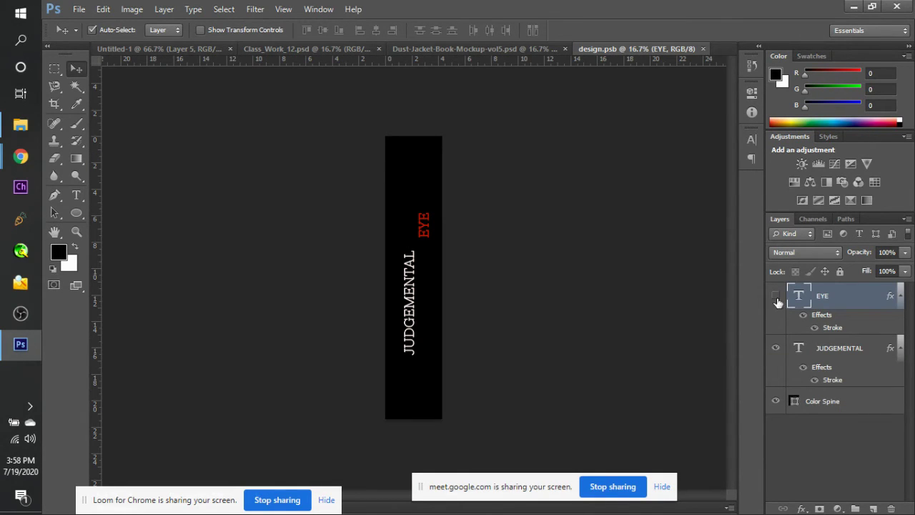
{"action": "left_click_drag", "start_coordinate": [775, 295], "coordinate": [776, 352]}
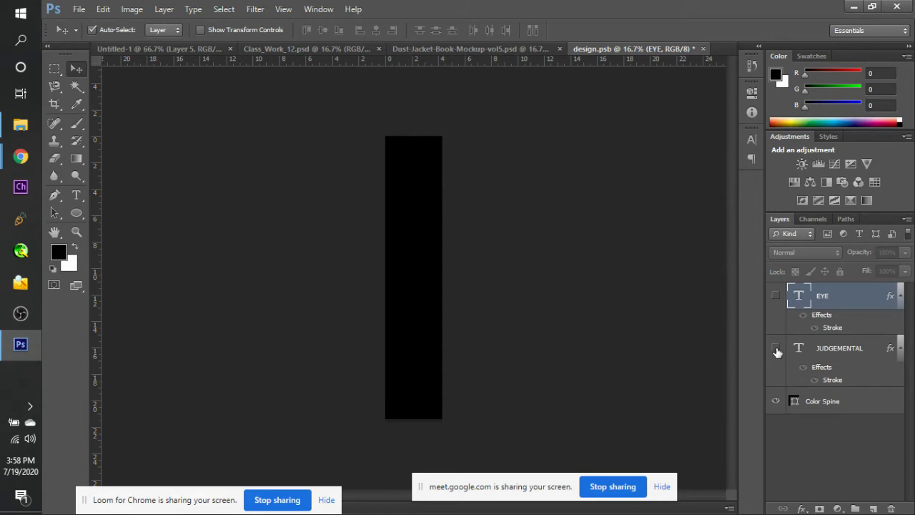
Try the copied full cover on the spine and remove it, and show and select Layer 6 in Class_Work_12.psd.
{"action": "key", "text": "ctrl+v"}
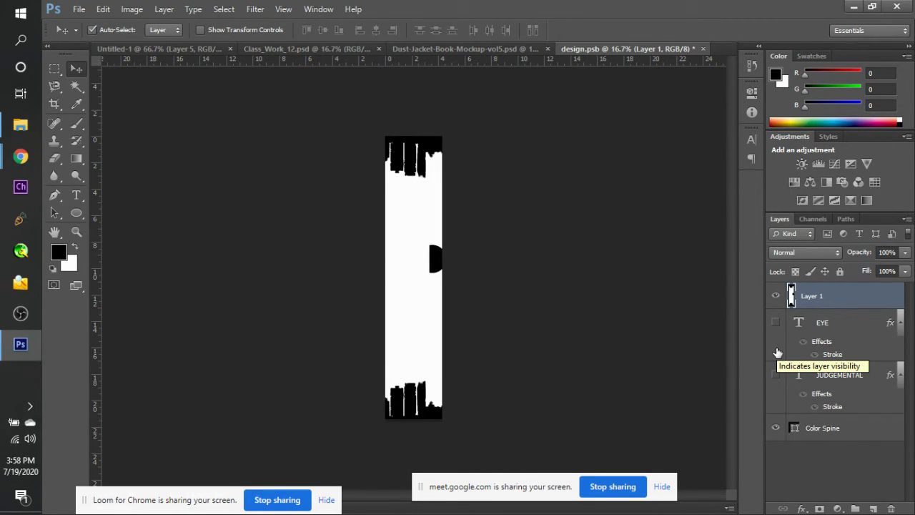
{"action": "key", "text": "Delete"}
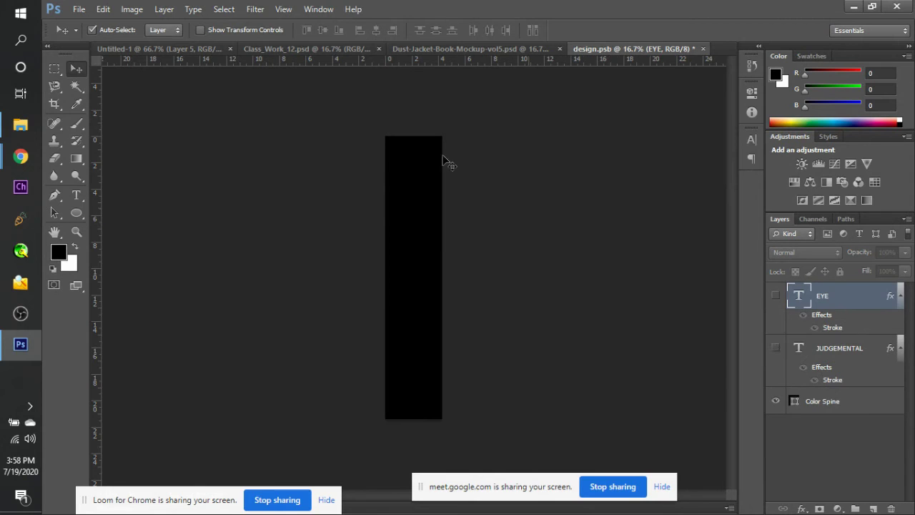
{"action": "left_click", "coordinate": [263, 49]}
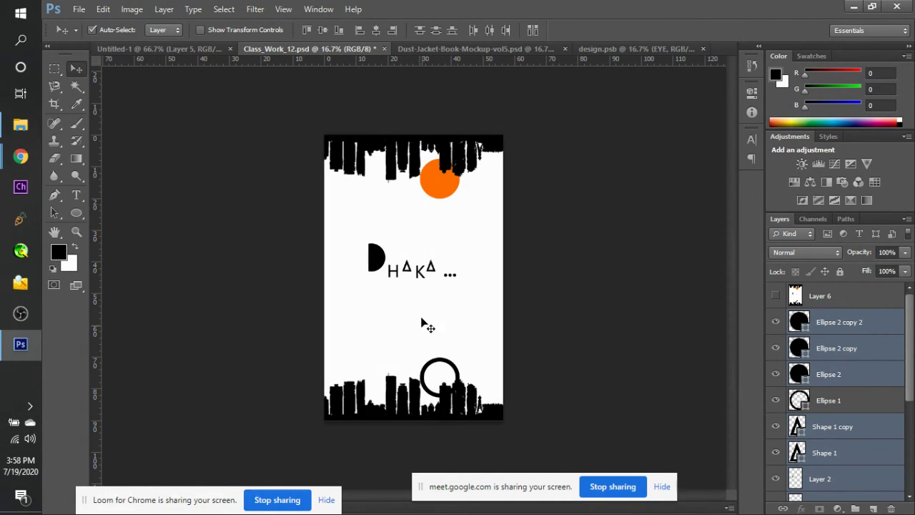
{"action": "scroll", "coordinate": [880, 450], "scroll_direction": "down", "scroll_amount": 2}
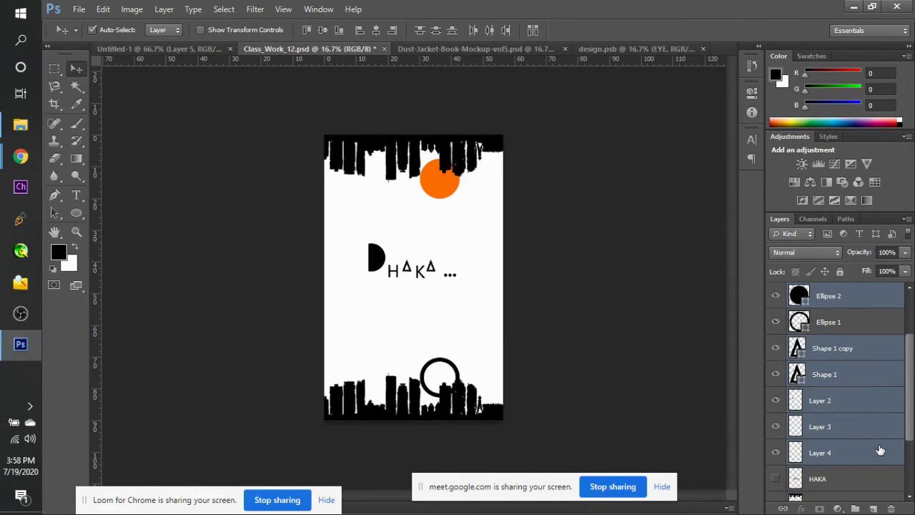
{"action": "scroll", "coordinate": [880, 450], "scroll_direction": "up", "scroll_amount": 2}
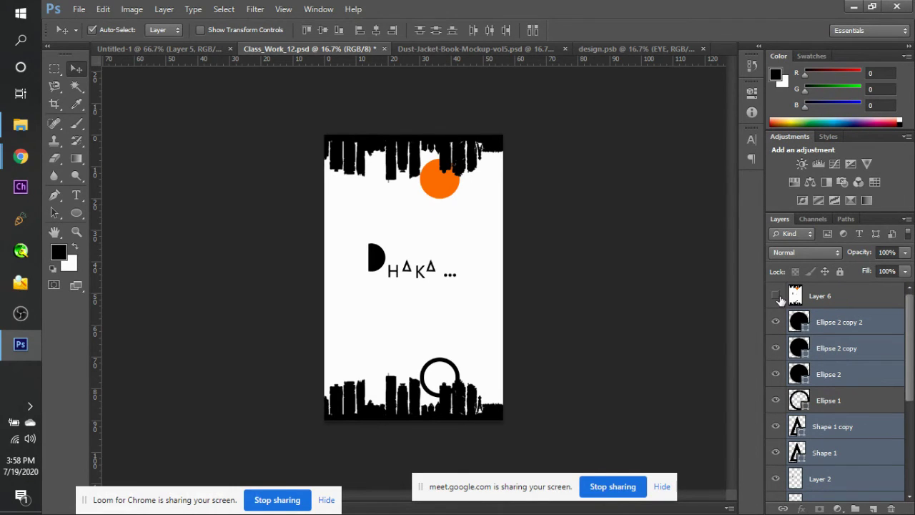
{"action": "left_click", "coordinate": [832, 323]}
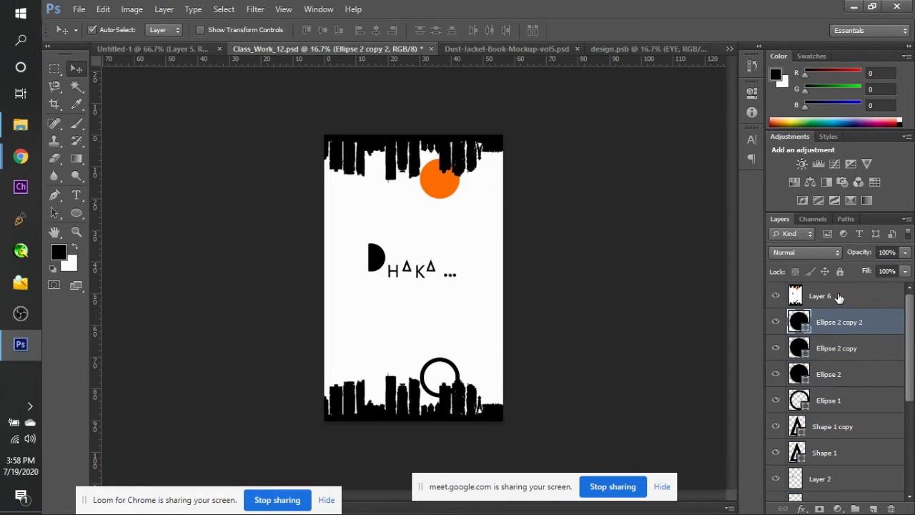
{"action": "left_click", "coordinate": [800, 296]}
Marquee-select the DHAKA … title on Layer 6 and copy it into the spine document, design.psb.
{"action": "left_click", "coordinate": [55, 68]}
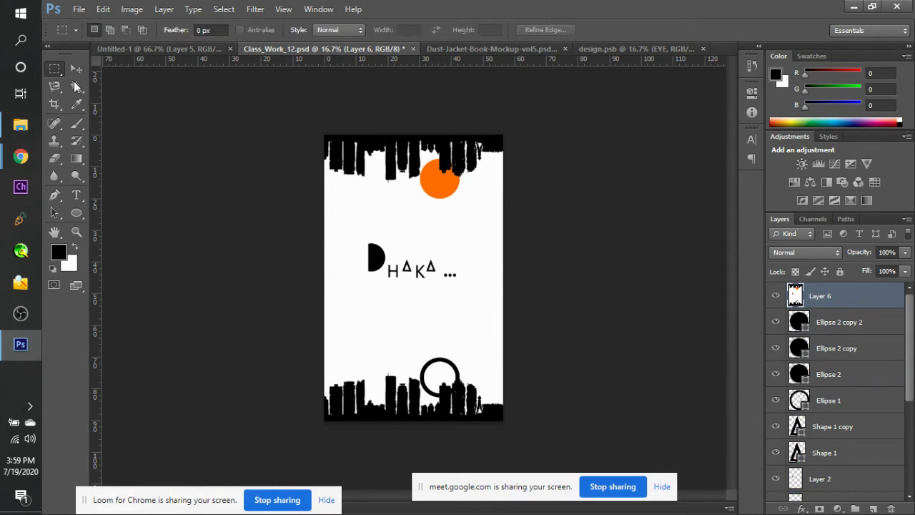
{"action": "left_click_drag", "start_coordinate": [351, 227], "coordinate": [498, 288]}
{"action": "left_click", "coordinate": [359, 238]}
{"action": "left_click_drag", "start_coordinate": [361, 238], "coordinate": [467, 280]}
{"action": "left_click", "coordinate": [469, 283]}
{"action": "key", "text": "ctrl+z"}
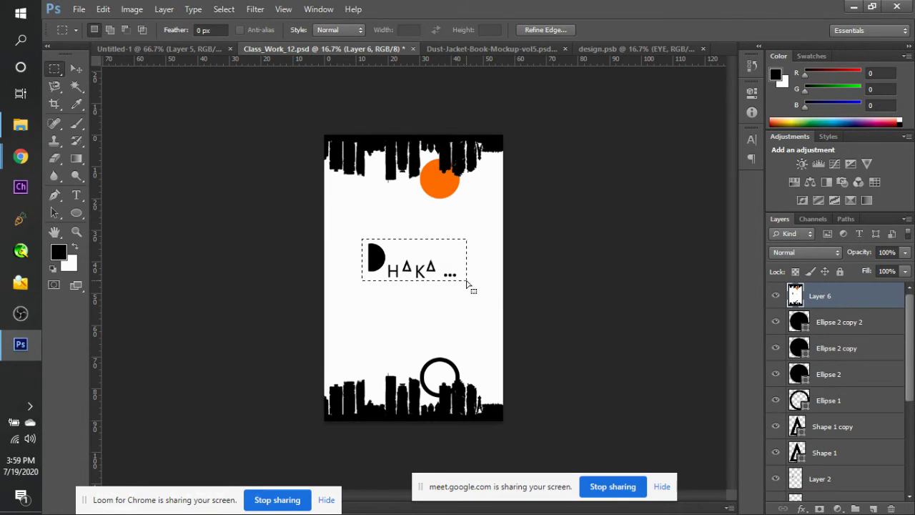
{"action": "left_click", "coordinate": [616, 49]}
{"action": "key", "text": "ctrl+v"}
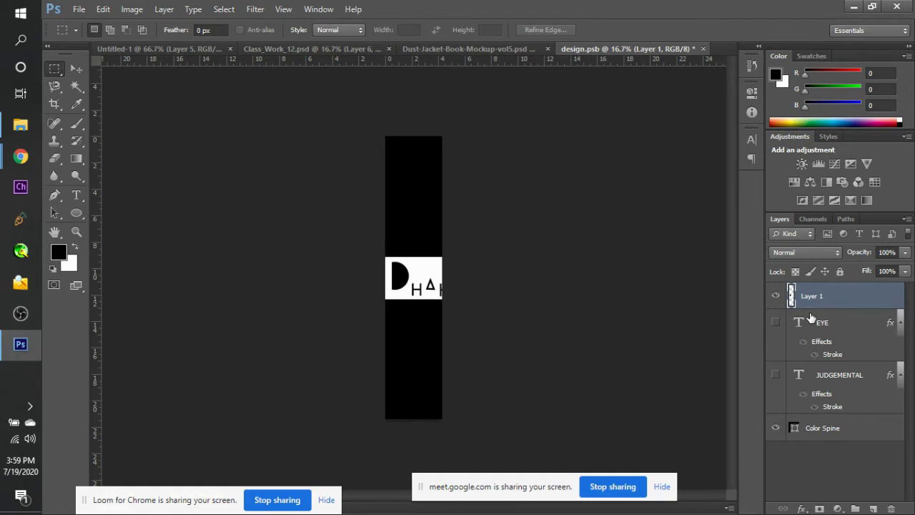
Rotate the pasted title -90° and scale it to about 132% so it fills the spine's width.
{"action": "key", "text": "ctrl+t"}
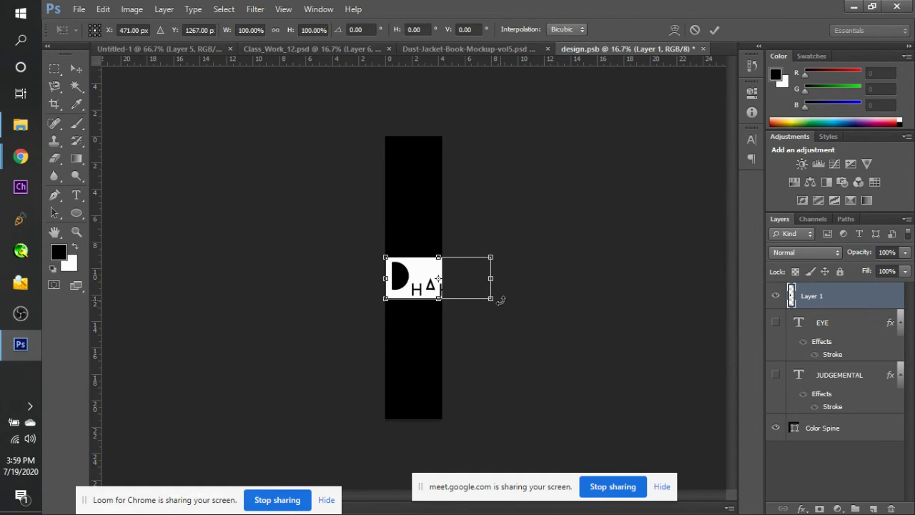
{"action": "left_click_drag", "start_coordinate": [500, 300], "coordinate": [464, 218]}
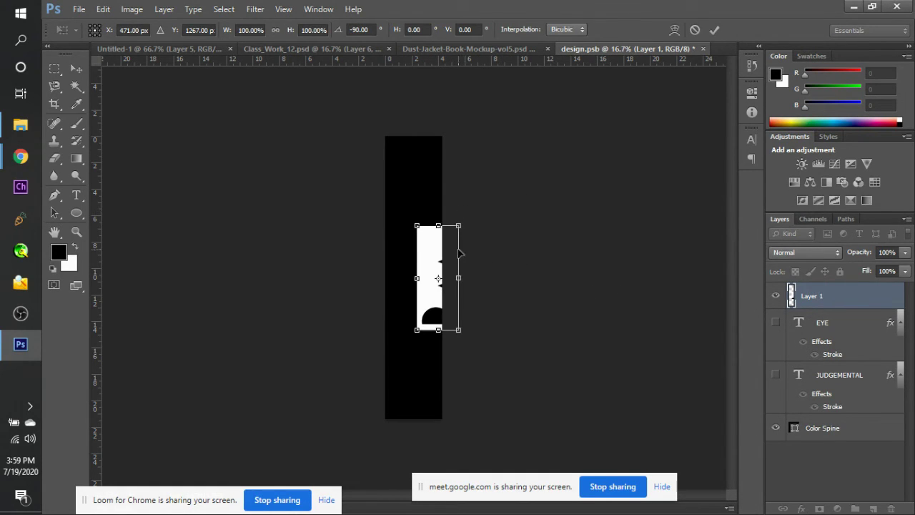
{"action": "left_click_drag", "start_coordinate": [436, 248], "coordinate": [414, 246]}
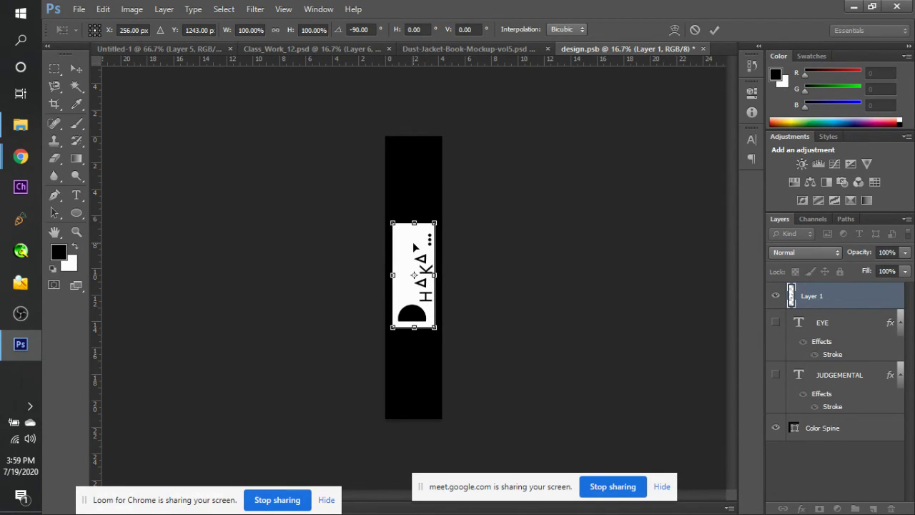
{"action": "left_click_drag", "start_coordinate": [435, 223], "coordinate": [441, 206]}
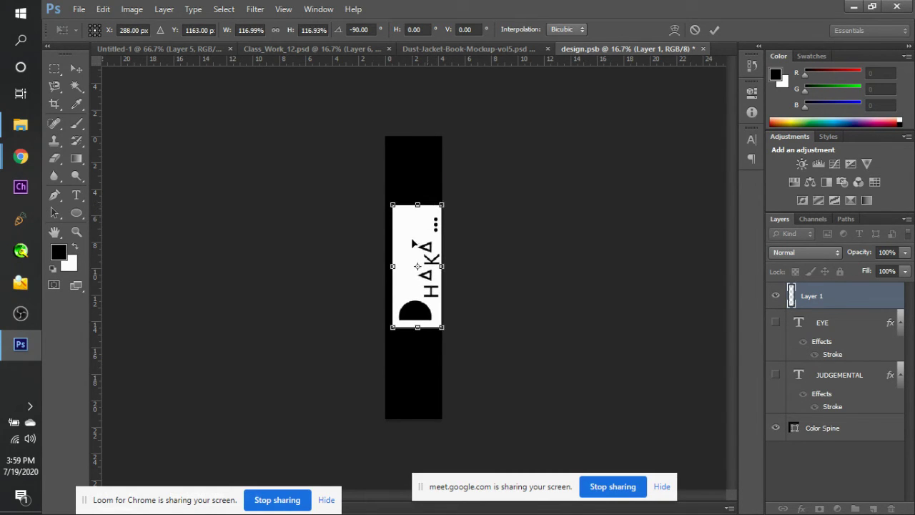
{"action": "left_click_drag", "start_coordinate": [386, 334], "coordinate": [380, 345]}
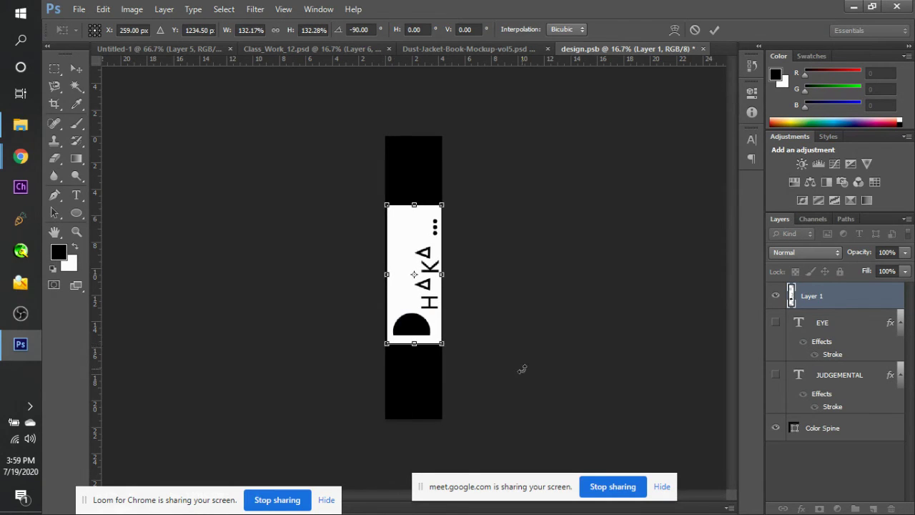
{"action": "key", "text": "Return"}
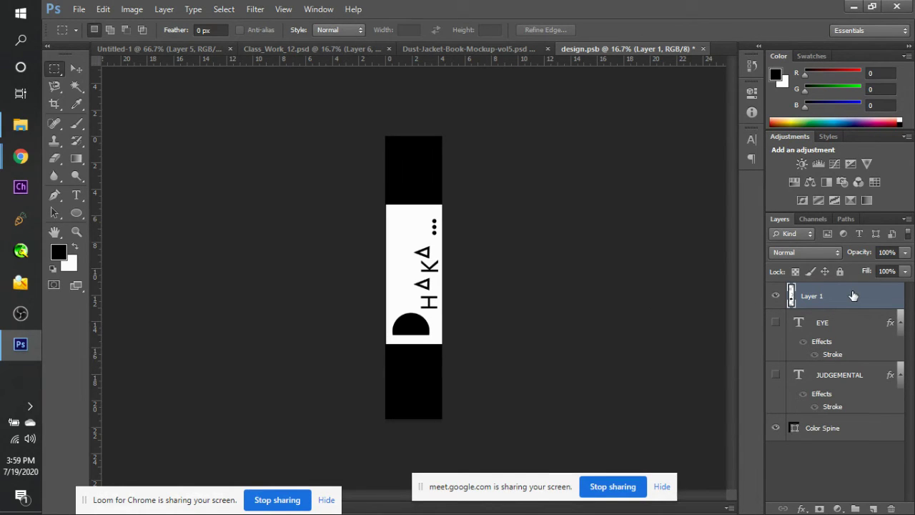
Add an Invert adjustment layer clipped to the title's Layer 1 and save design.psb.
{"action": "left_click", "coordinate": [802, 200]}
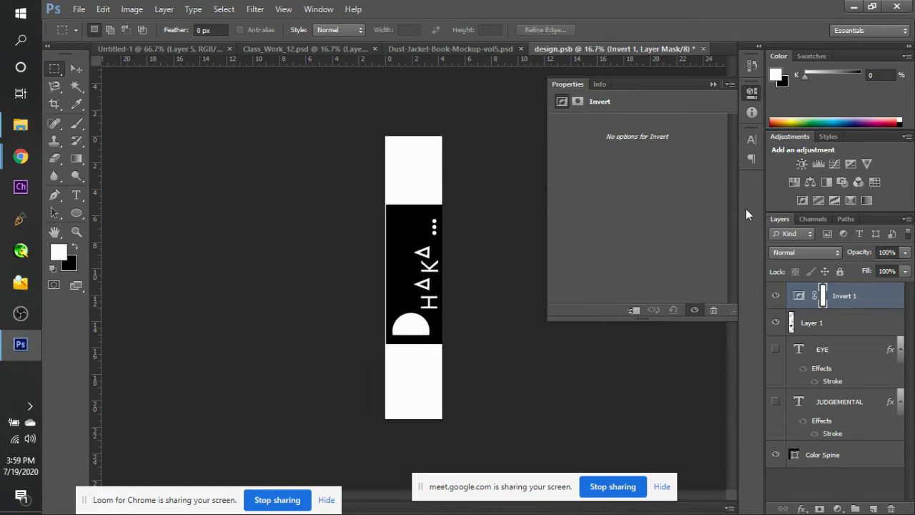
{"action": "left_click", "coordinate": [796, 307], "text": "alt"}
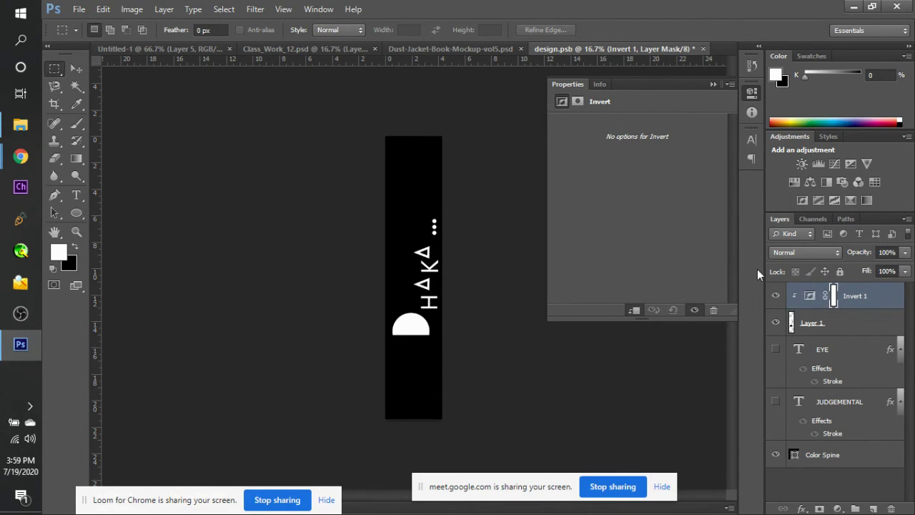
{"action": "key", "text": "Return"}
{"action": "key", "text": "ctrl+s"}
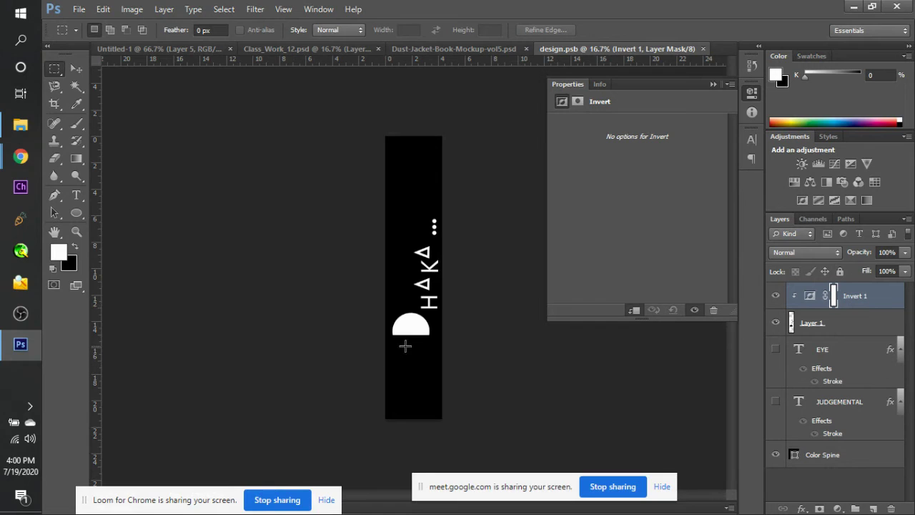
Move the title lower on the spine, save and close design.psb, and show the updated mockup with the Class_Work_12.psd selection cleared.
{"action": "key", "text": "v"}
{"action": "left_click_drag", "start_coordinate": [413, 347], "coordinate": [411, 365]}
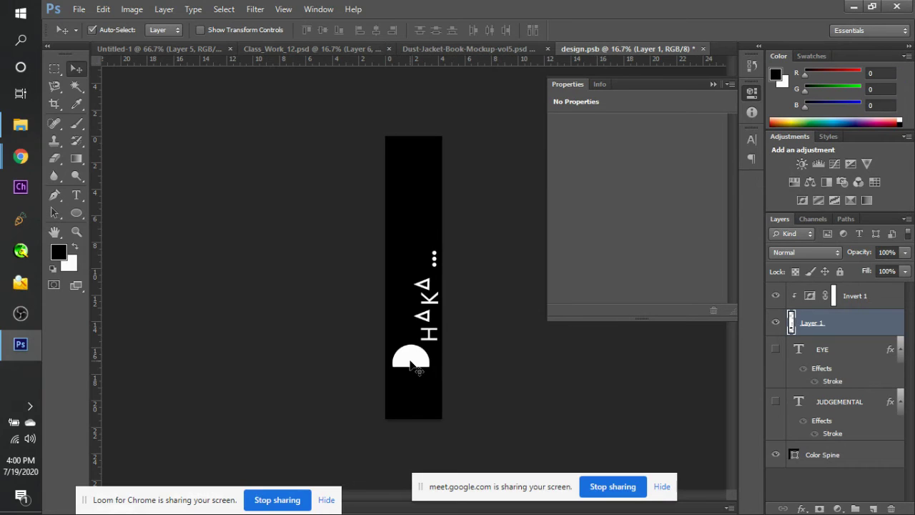
{"action": "key", "text": "ctrl+s"}
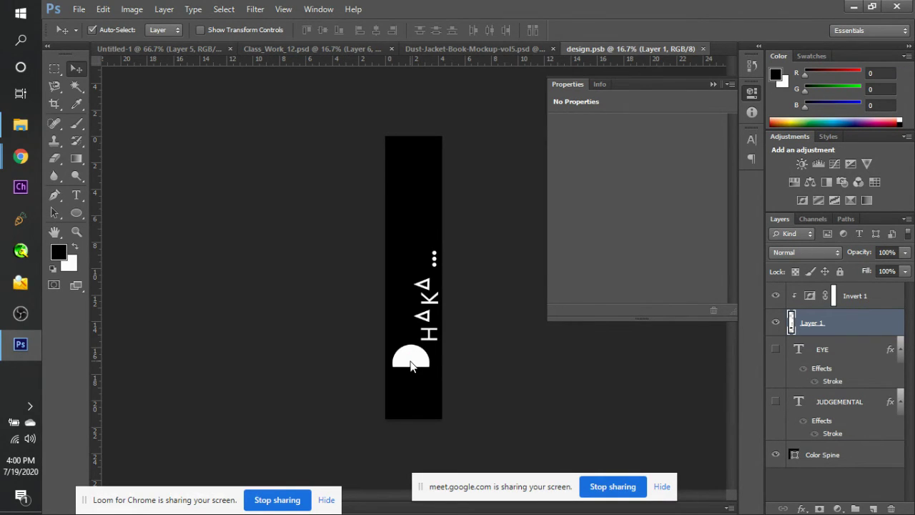
{"action": "key", "text": "ctrl+w"}
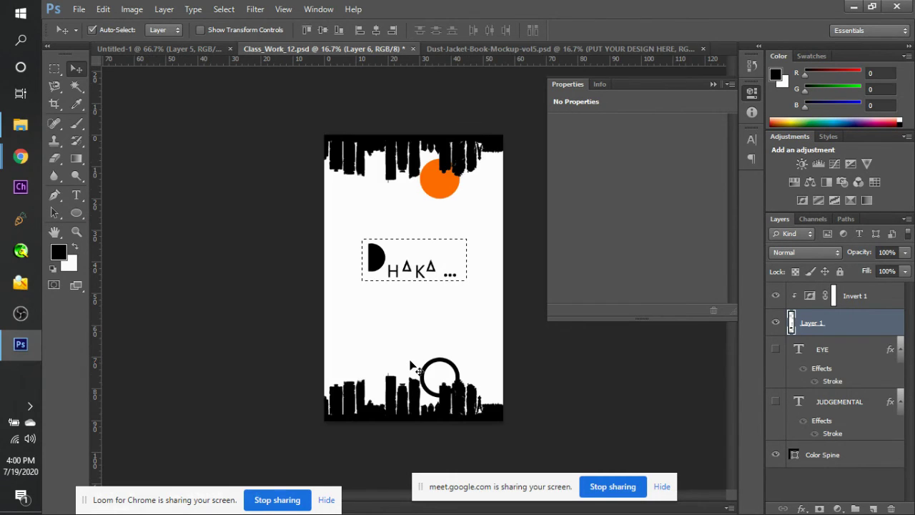
{"action": "key", "text": "ctrl+d"}
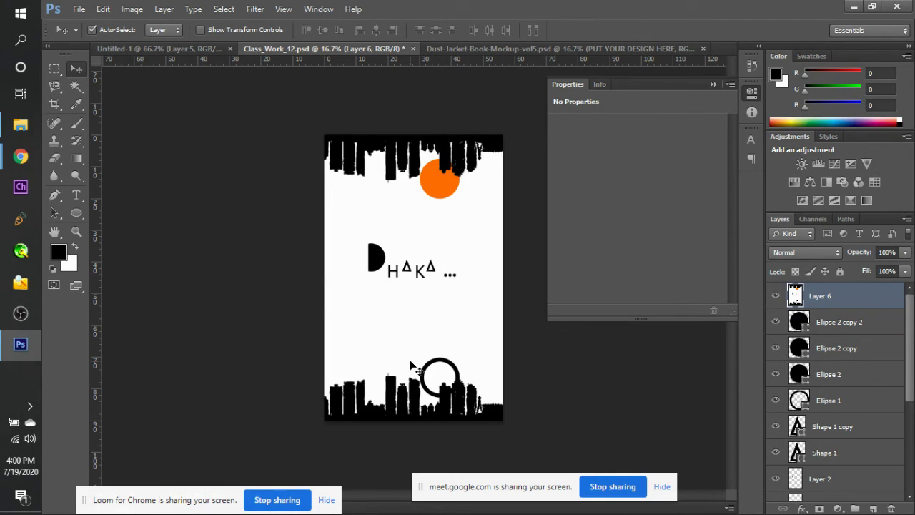
{"action": "left_click", "coordinate": [632, 48]}
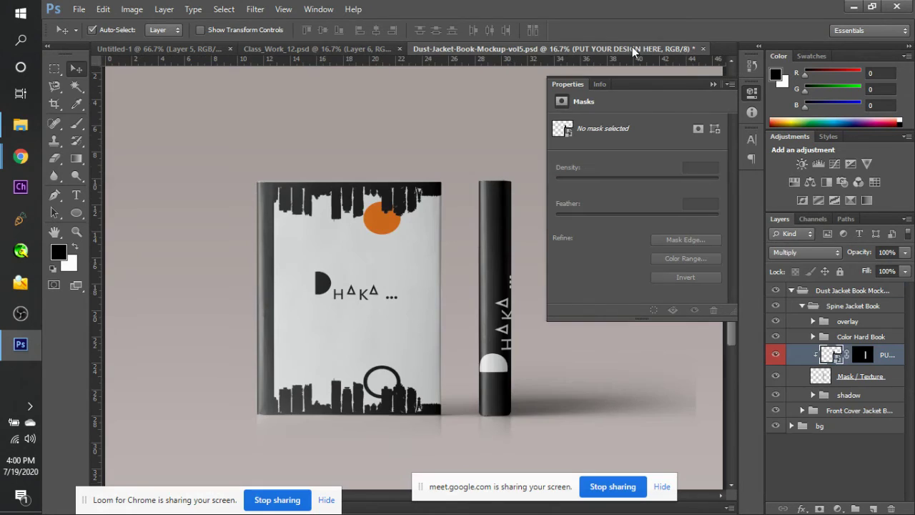
Reopen the spine design, scale the title down to about 79%, and save and close design.psb.
{"action": "double_click", "coordinate": [836, 359]}
{"action": "key", "text": "Return"}
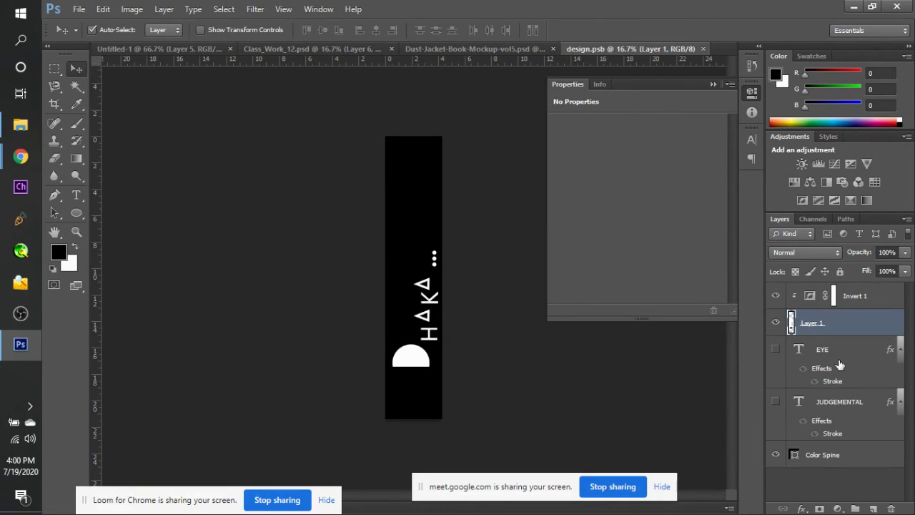
{"action": "key", "text": "ctrl+t"}
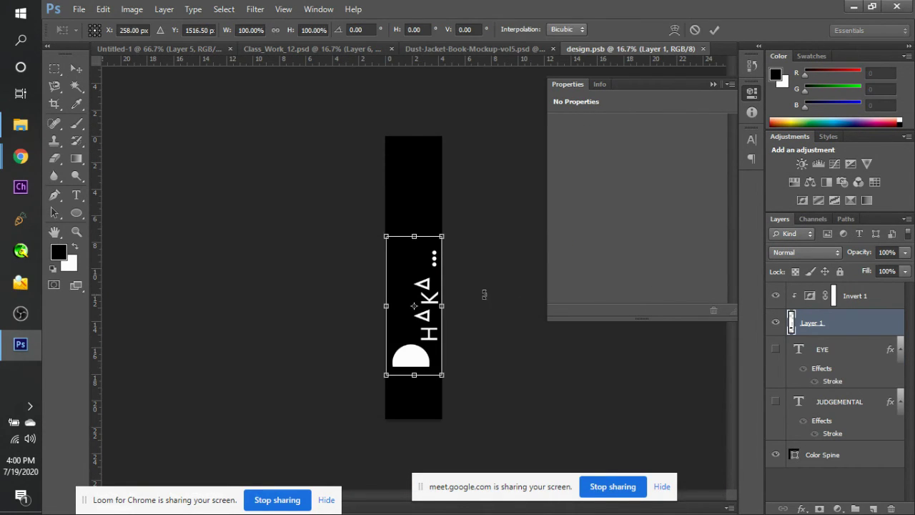
{"action": "left_click_drag", "start_coordinate": [385, 375], "coordinate": [392, 363]}
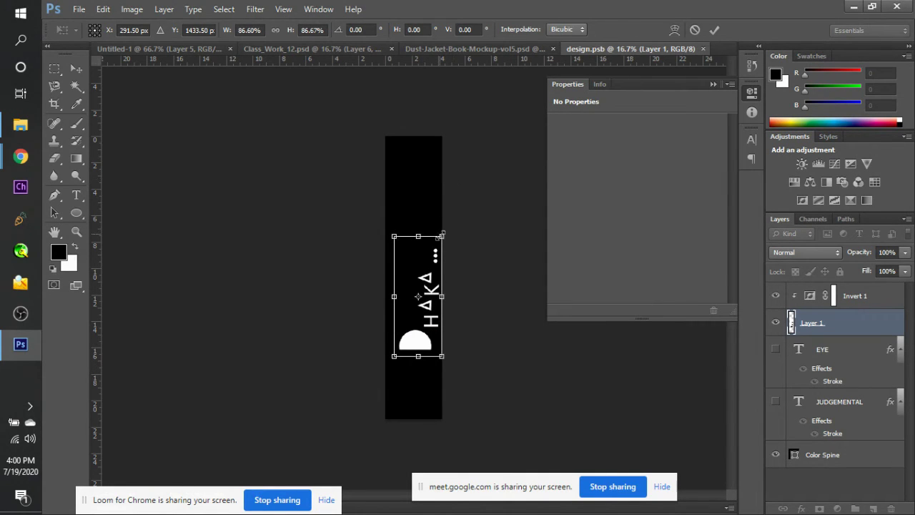
{"action": "left_click_drag", "start_coordinate": [441, 236], "coordinate": [436, 246]}
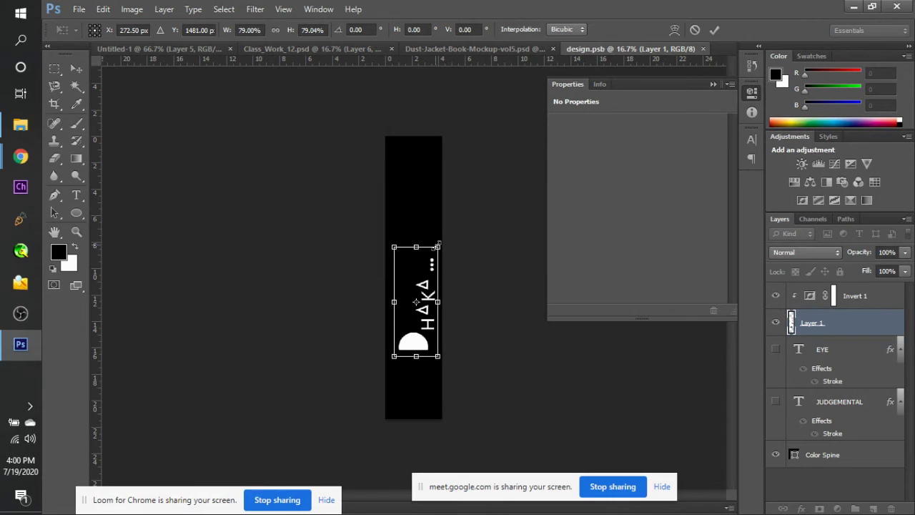
{"action": "key", "text": "Return"}
{"action": "key", "text": "ctrl+s"}
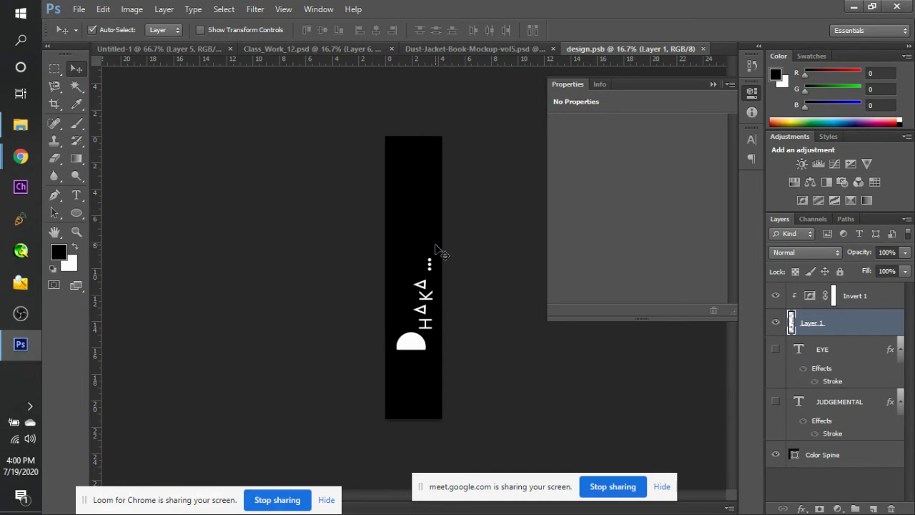
{"action": "key", "text": "ctrl+w"}
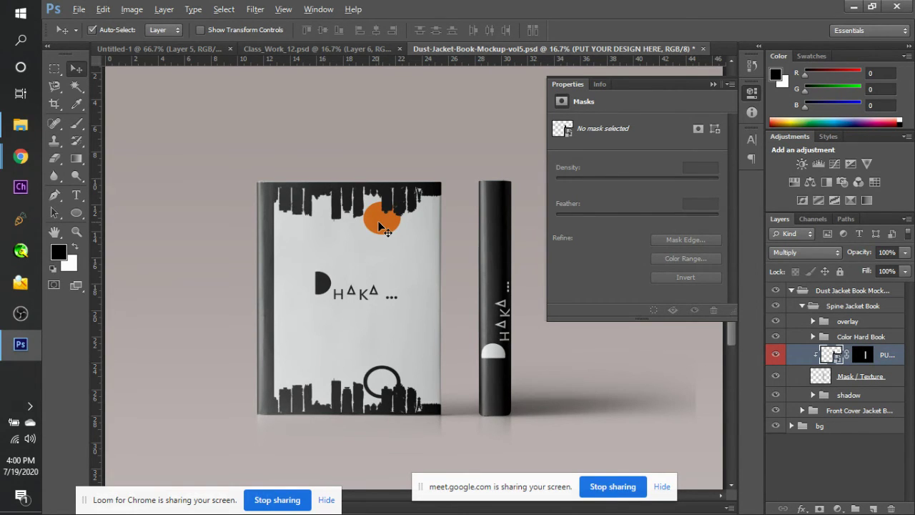
{"action": "key", "text": "alt+Tab"}
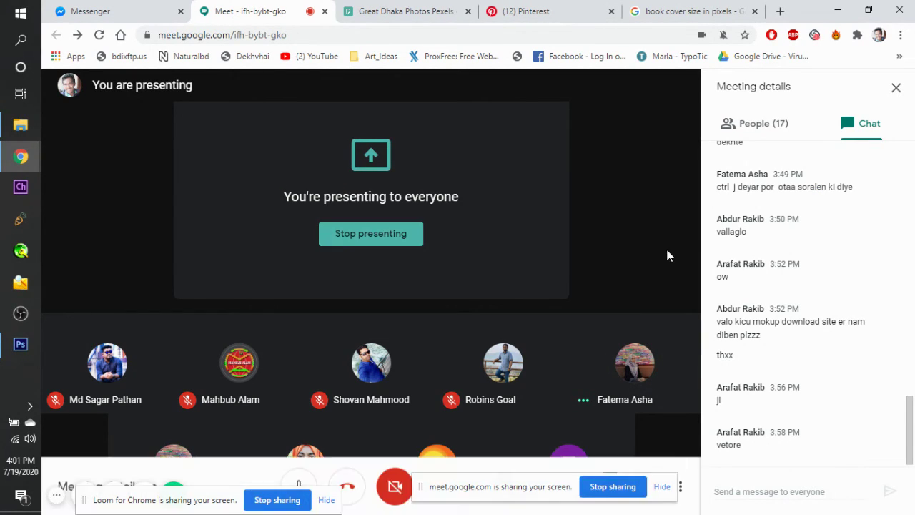
{"action": "key", "text": "alt+Tab"}
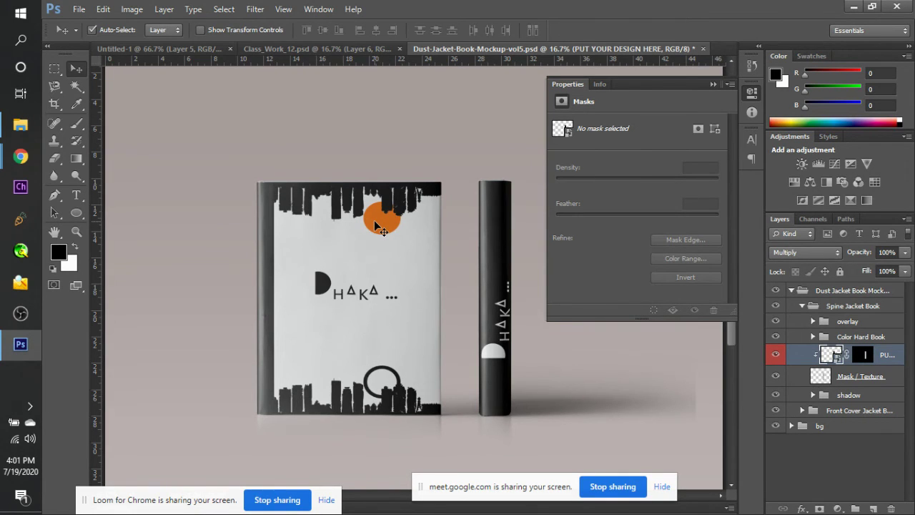
Reopen the spine design, scale the title down to about 69% and center it across the spine, and save and close design.psb.
{"action": "double_click", "coordinate": [832, 353]}
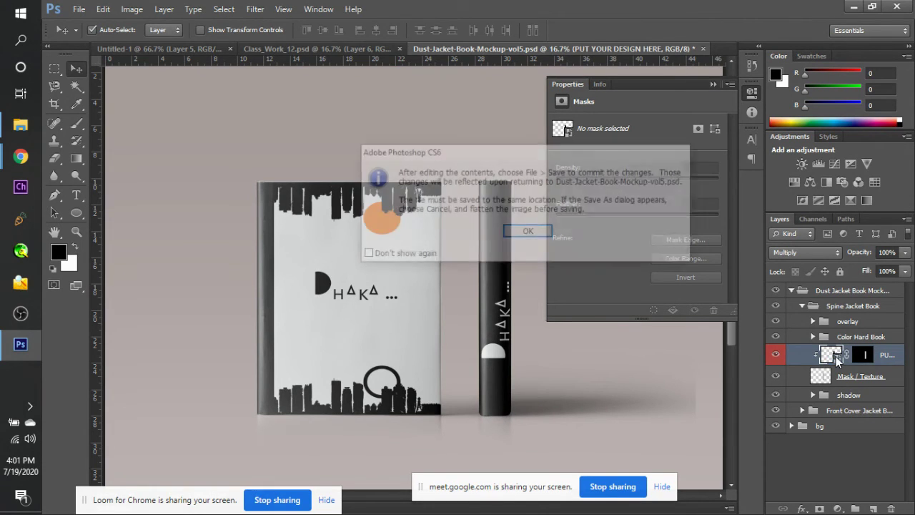
{"action": "key", "text": "Return"}
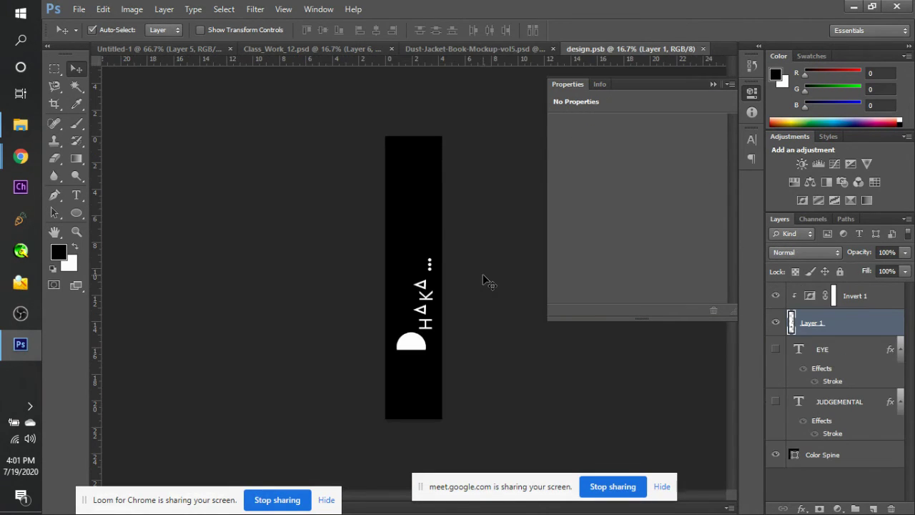
{"action": "key", "text": "ctrl+t"}
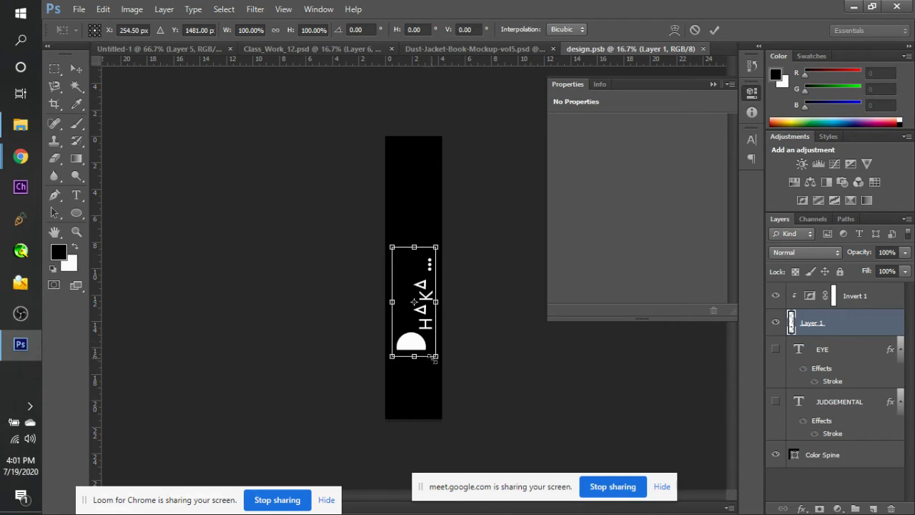
{"action": "left_click_drag", "start_coordinate": [440, 362], "coordinate": [428, 334]}
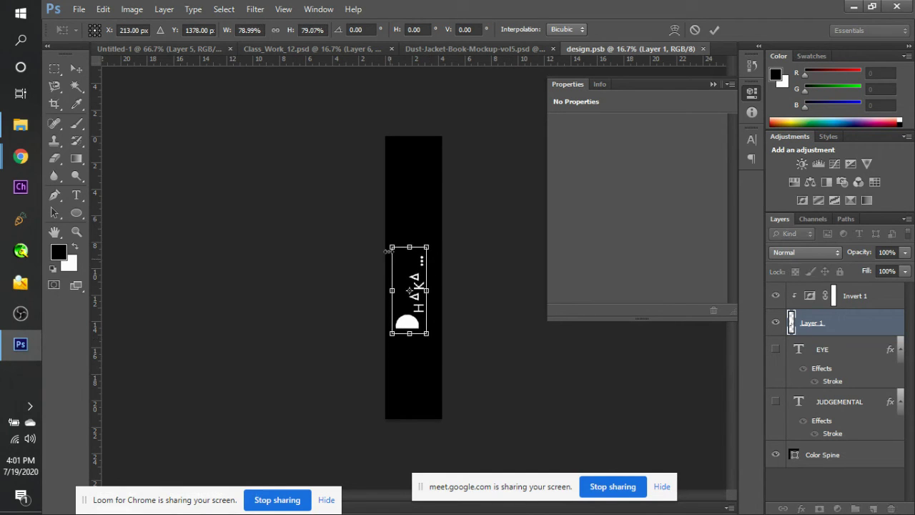
{"action": "left_click_drag", "start_coordinate": [391, 248], "coordinate": [399, 259]}
{"action": "key", "text": "Right"}
{"action": "key", "text": "Right"}
{"action": "key", "text": "Right"}
{"action": "key", "text": "Right"}
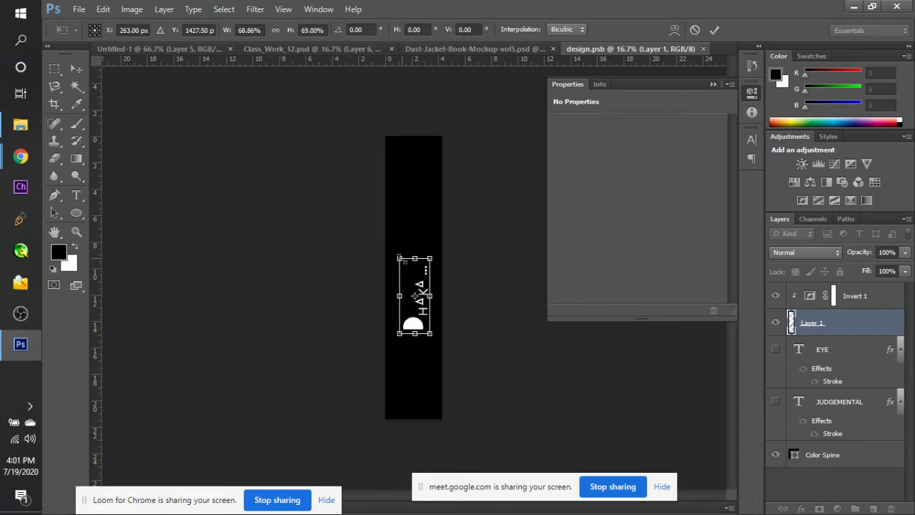
{"action": "key", "text": "Return"}
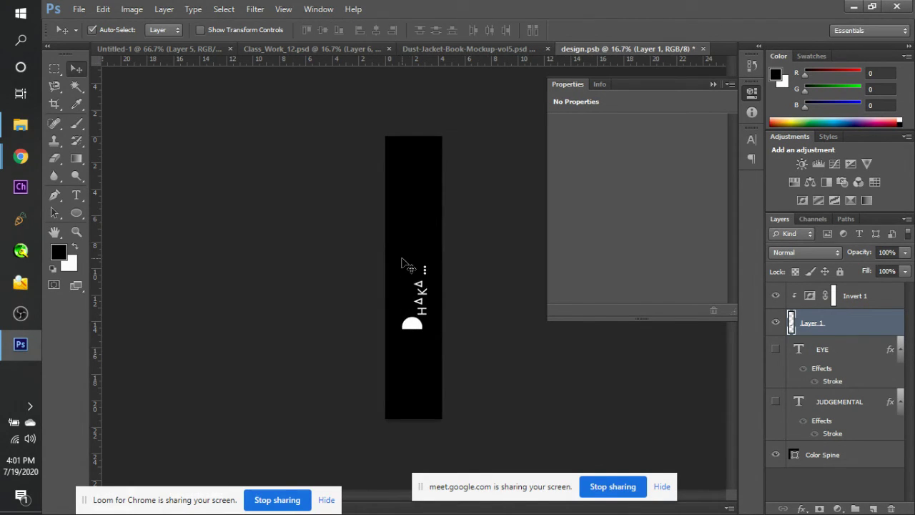
{"action": "key", "text": "ctrl+s"}
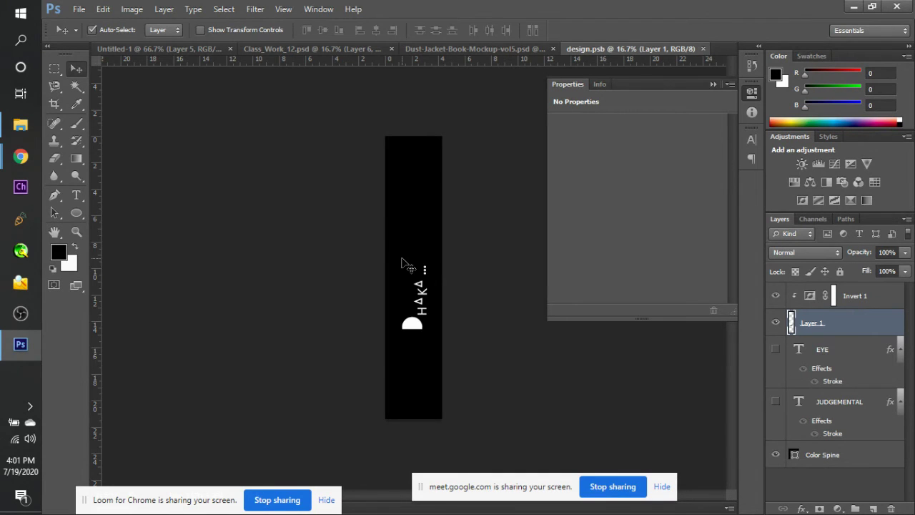
{"action": "key", "text": "ctrl+w"}
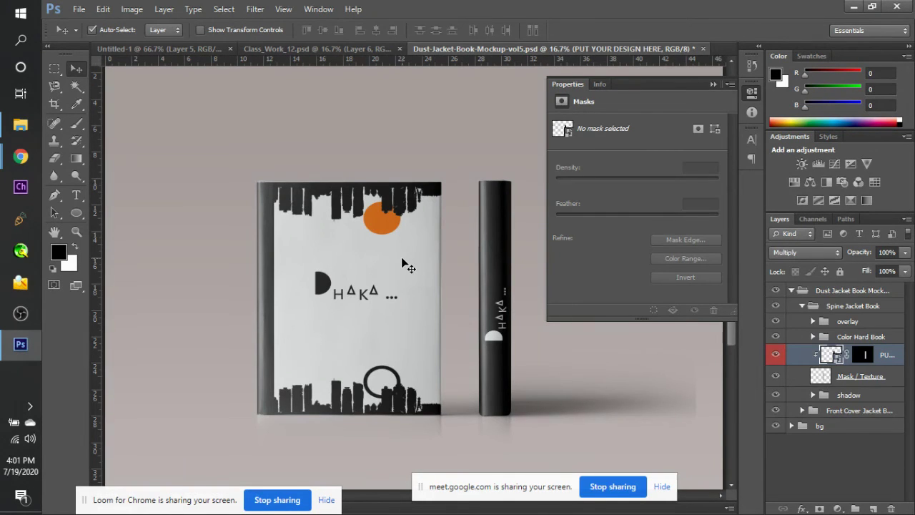
Collapse the mask properties and fold up the Spine Jacket Book group and its parent Dust Jacket Book Mockup vol5 group.
{"action": "left_click", "coordinate": [712, 86]}
{"action": "scroll", "coordinate": [645, 196], "scroll_direction": "down", "scroll_amount": 3}
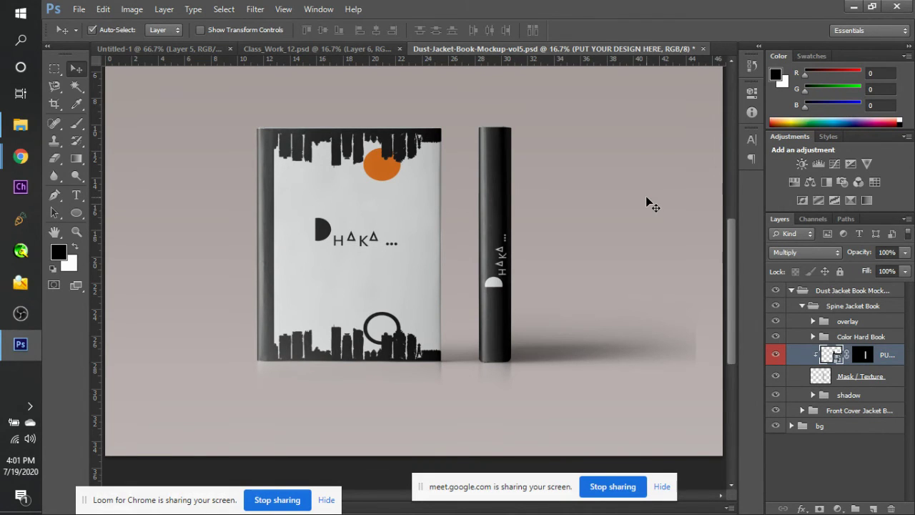
{"action": "left_click", "coordinate": [801, 305]}
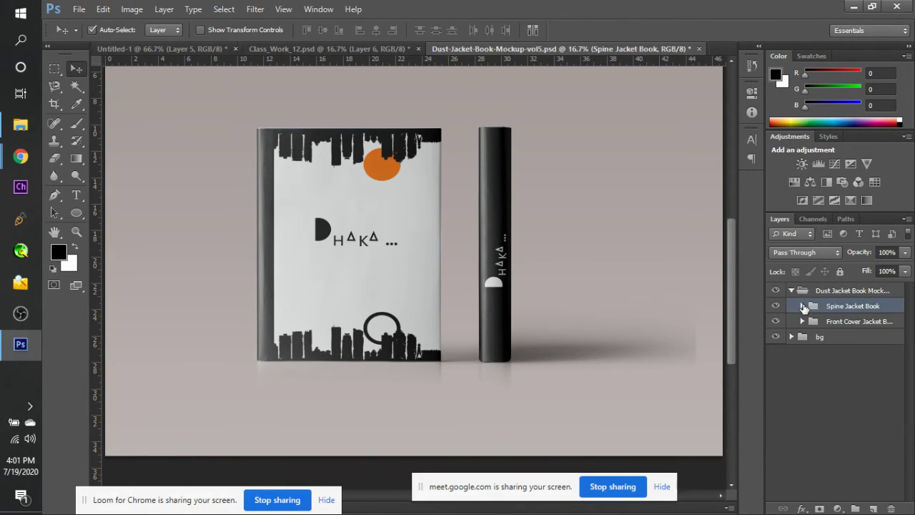
{"action": "left_click", "coordinate": [791, 290]}
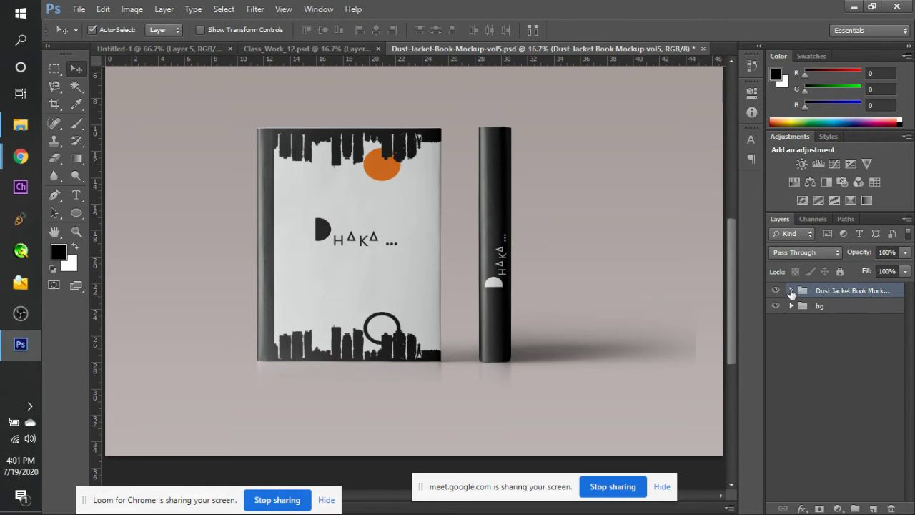
Switch to Chrome to view the ART HARD book cover pin on Pinterest, and return to the mockup in Photoshop.
{"action": "key", "text": "alt+Tab"}
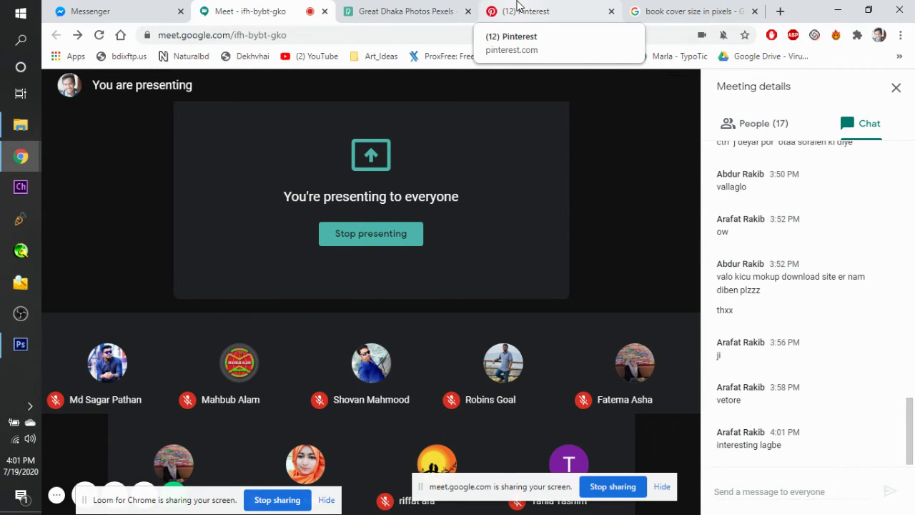
{"action": "left_click", "coordinate": [518, 6]}
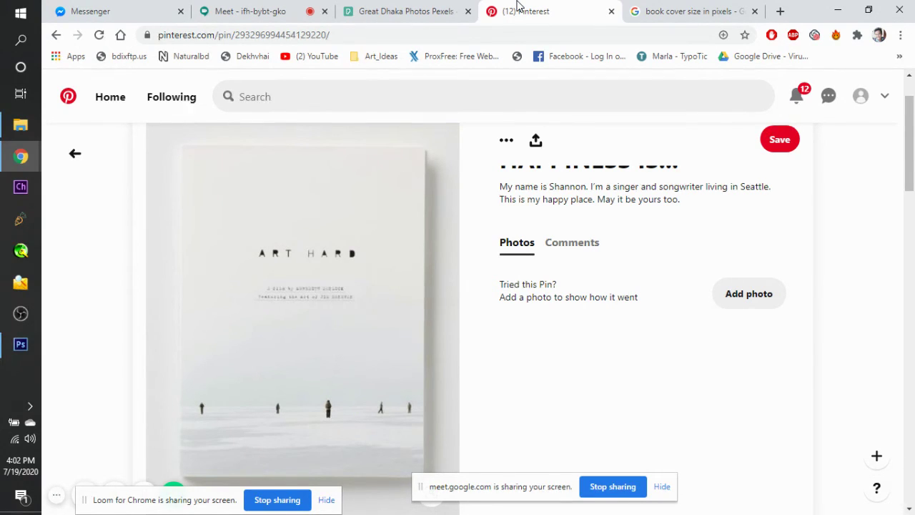
{"action": "left_click", "coordinate": [20, 344]}
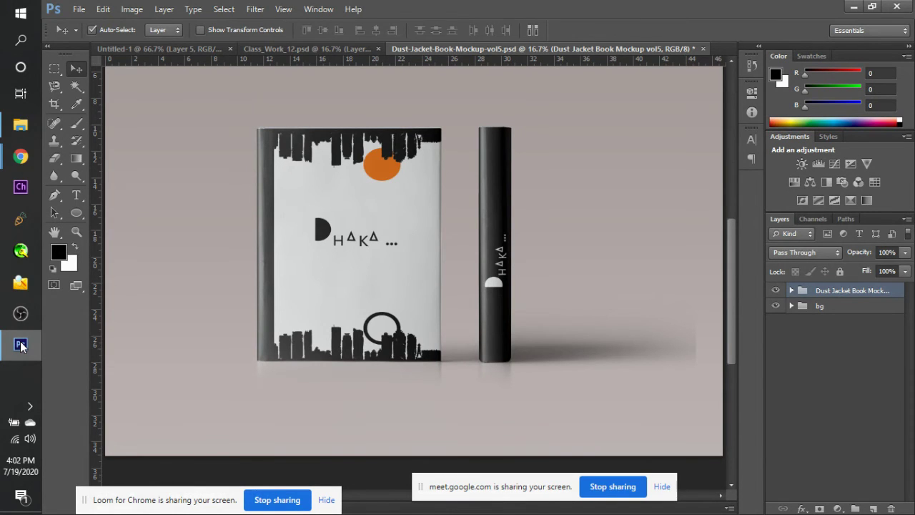
{"action": "key", "text": "alt+Tab"}
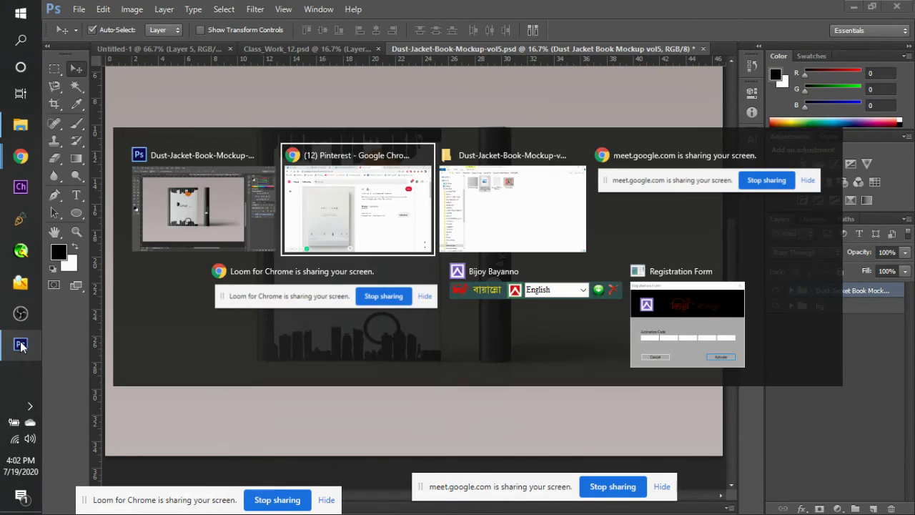
{"action": "key", "text": "alt+Tab"}
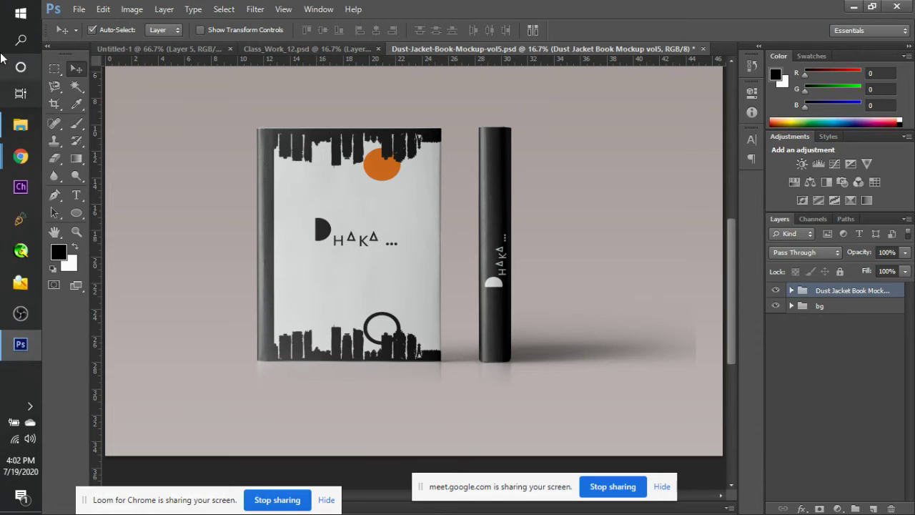
{"action": "left_click", "coordinate": [77, 9]}
{"action": "mouse_move", "coordinate": [103, 9]}
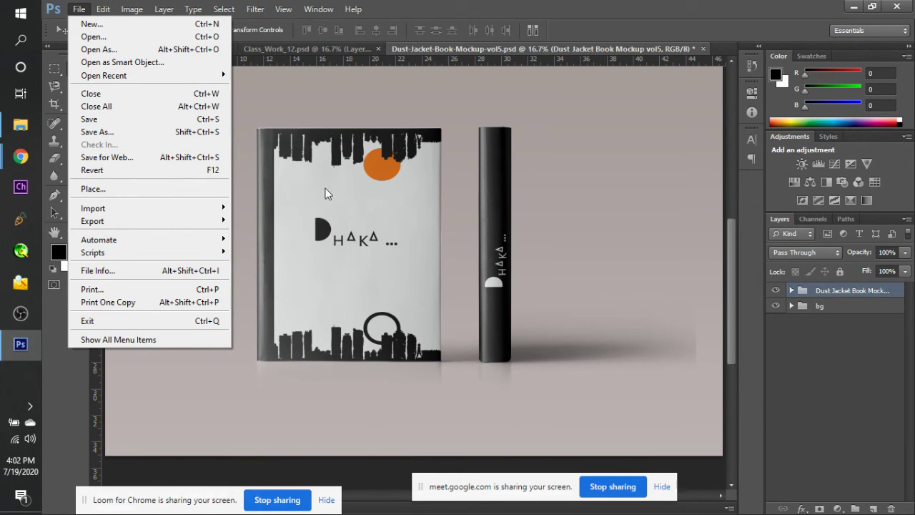
{"action": "left_click", "coordinate": [551, 257]}
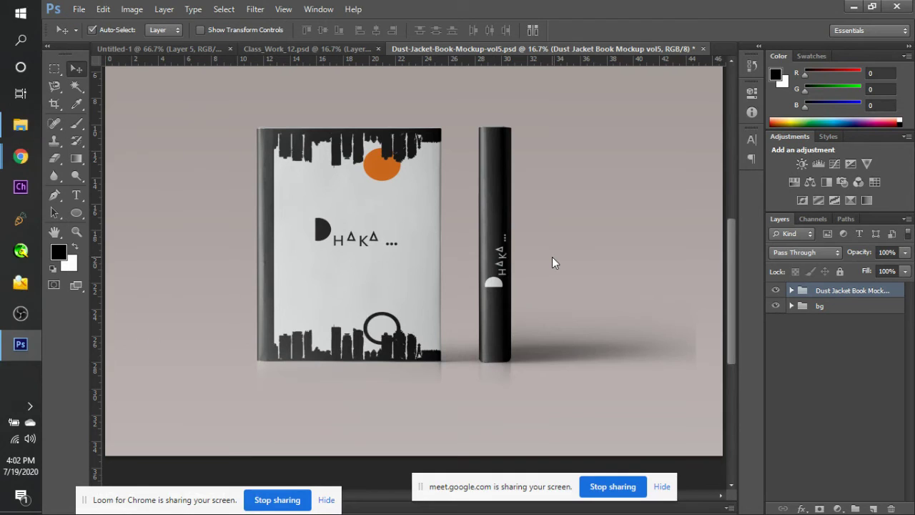
Check the Google Meet call and its chat in the browser, and return to the book mockup in Photoshop.
{"action": "key", "text": "ctrl+minus"}
{"action": "key", "text": "ctrl+minus"}
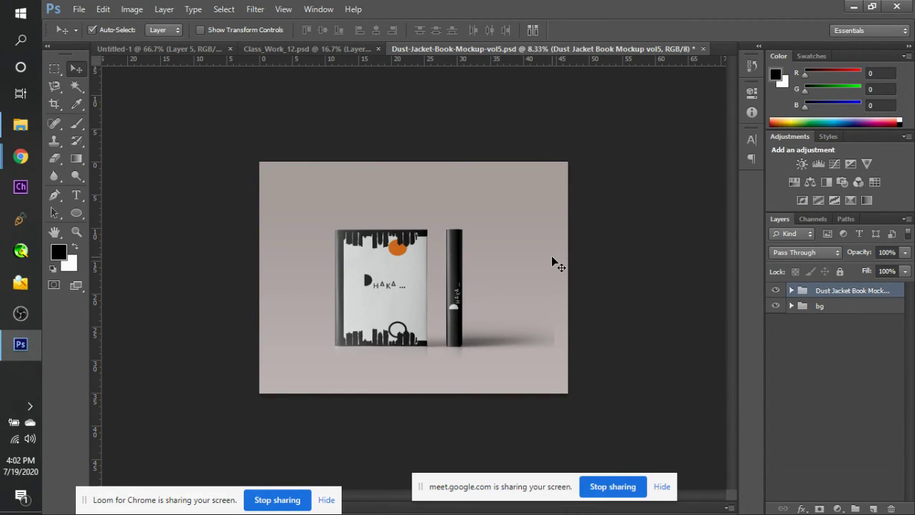
{"action": "key", "text": "alt+Tab"}
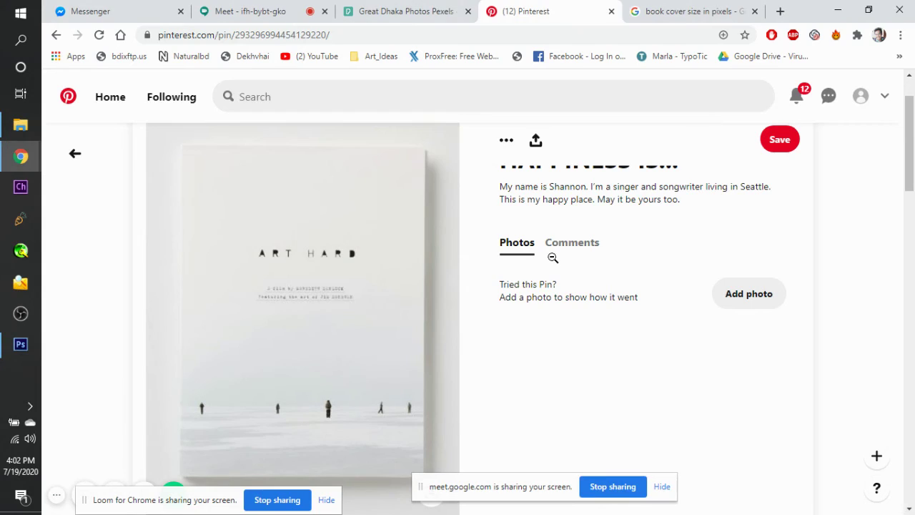
{"action": "left_click", "coordinate": [259, 8]}
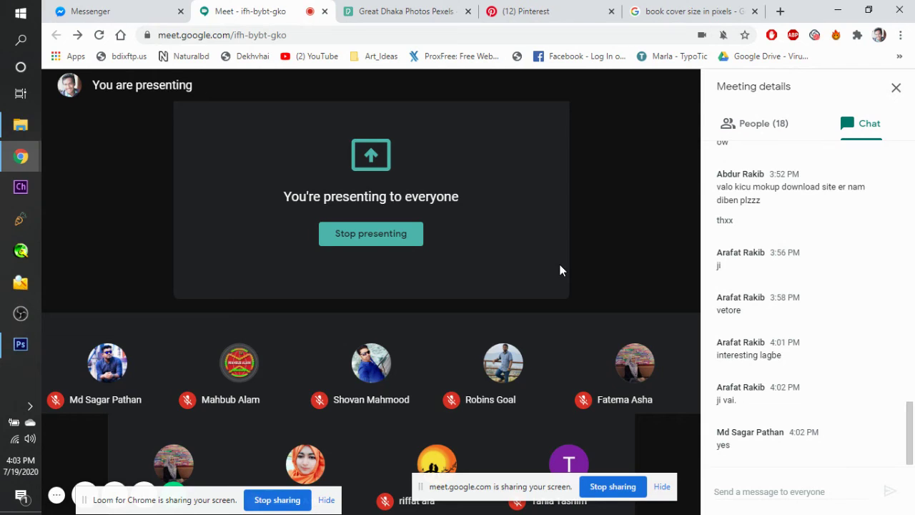
{"action": "key", "text": "alt+Tab"}
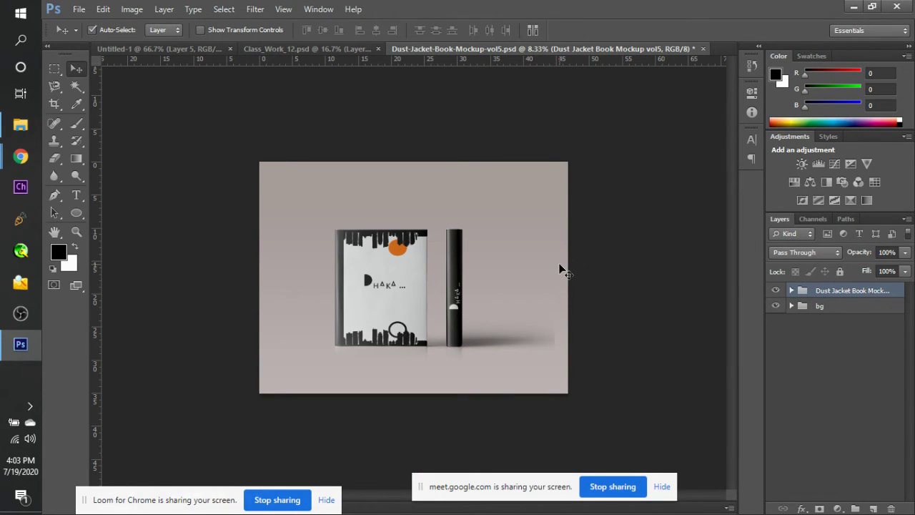
Crop the book mockup canvas to a 4:3 aspect ratio, keeping both the front cover and the spine inside the frame.
{"action": "key", "text": "c"}
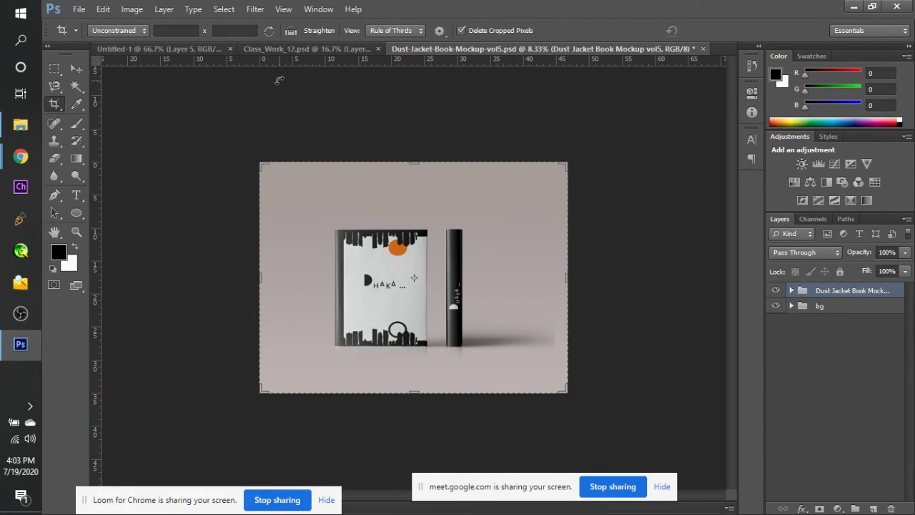
{"action": "left_click", "coordinate": [166, 30]}
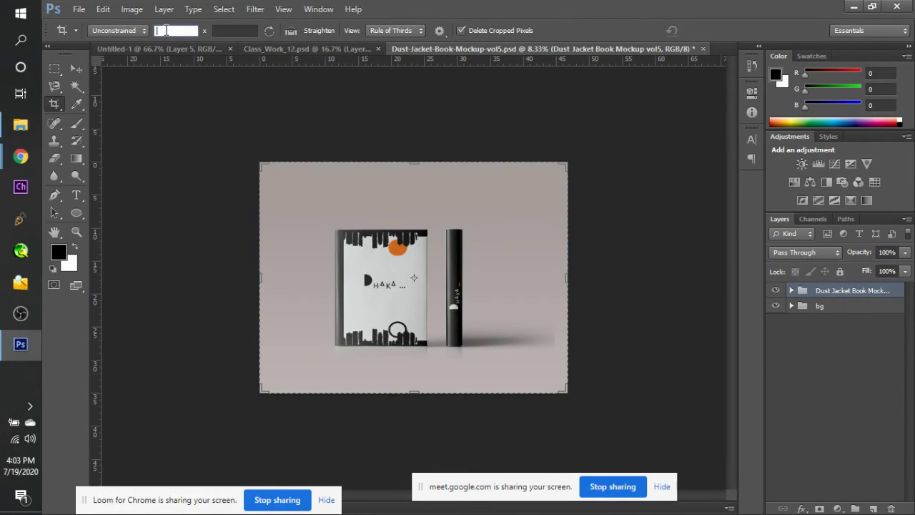
{"action": "type", "text": "4"}
{"action": "key", "text": "Tab"}
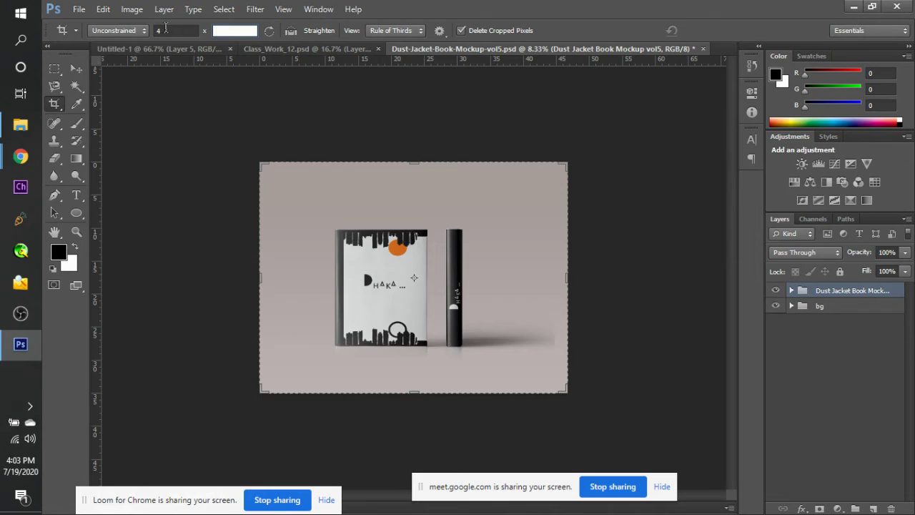
{"action": "type", "text": "3"}
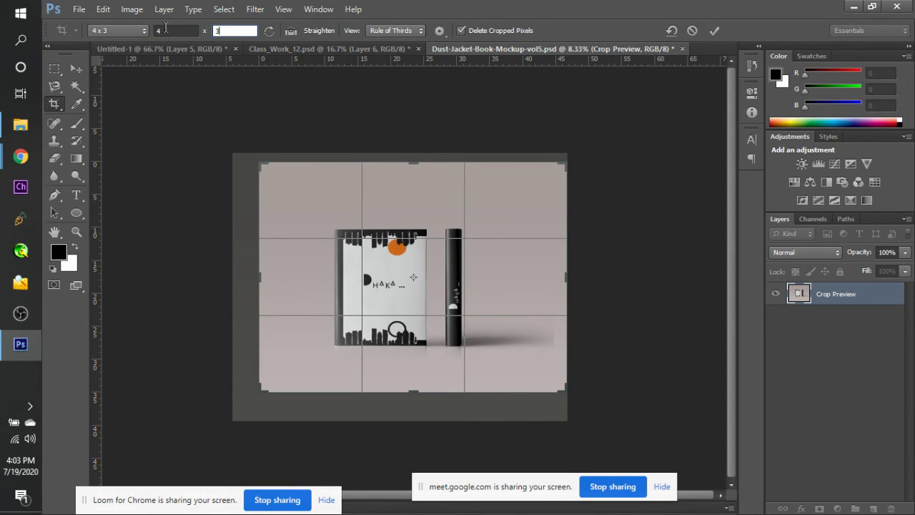
{"action": "key", "text": "Return"}
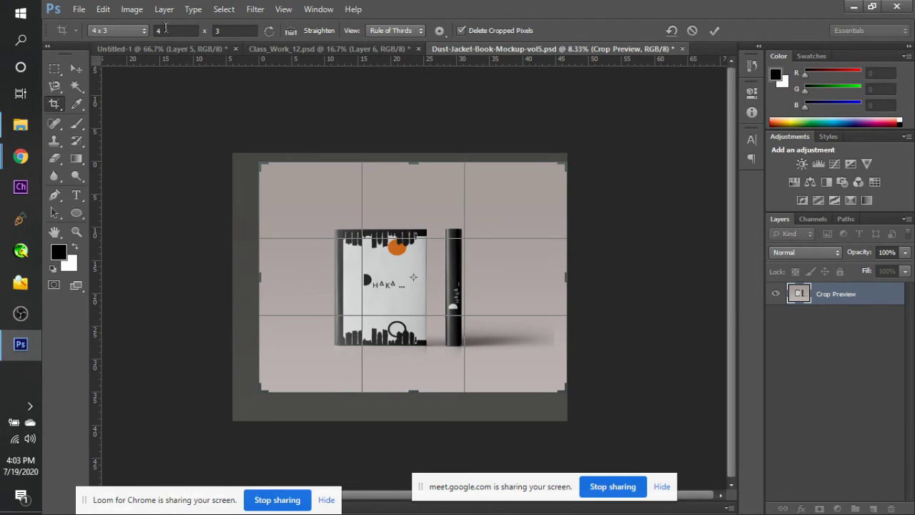
{"action": "left_click", "coordinate": [354, 335]}
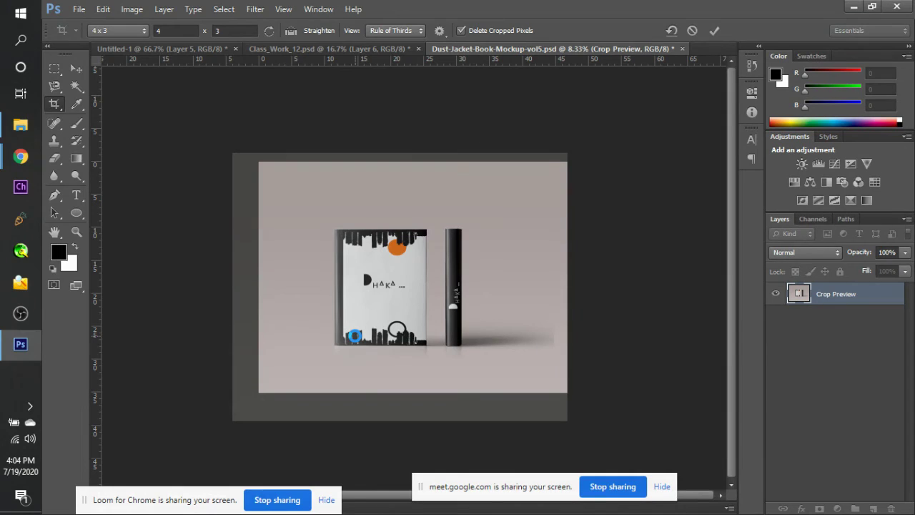
{"action": "double_click", "coordinate": [353, 336]}
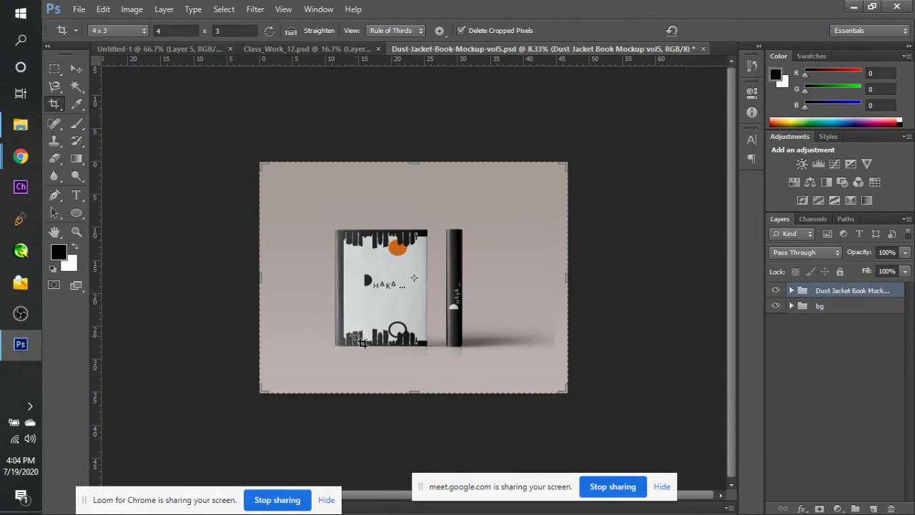
{"action": "key", "text": "v"}
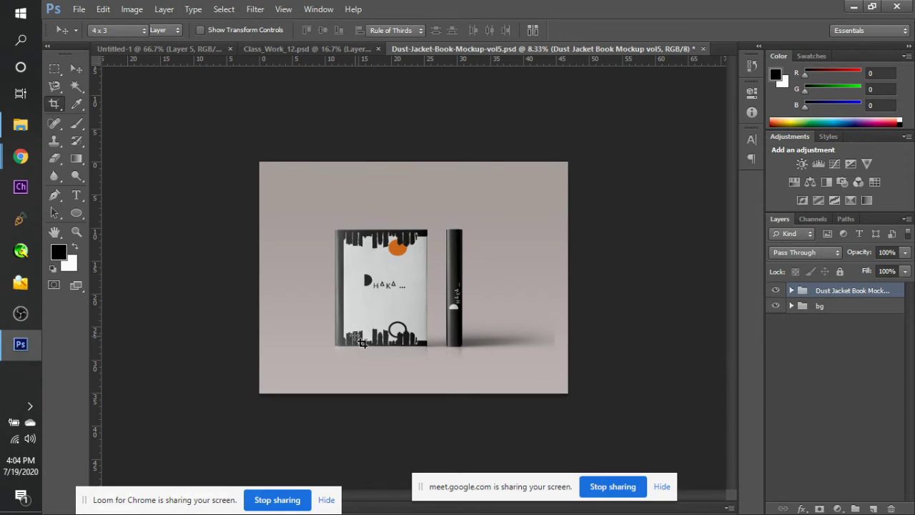
{"action": "key", "text": "c"}
{"action": "key", "text": "v"}
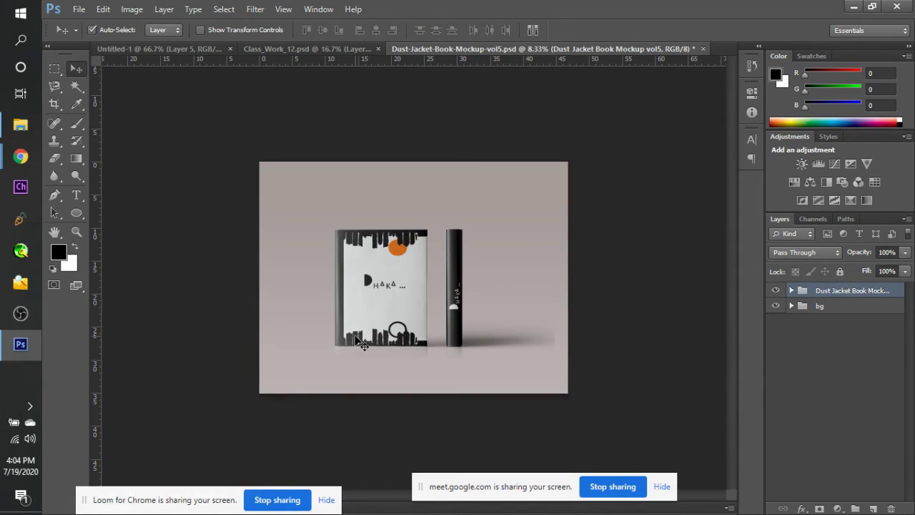
Try a custom 4:31 crop ratio on the mockup and discard the crop.
{"action": "key", "text": "c"}
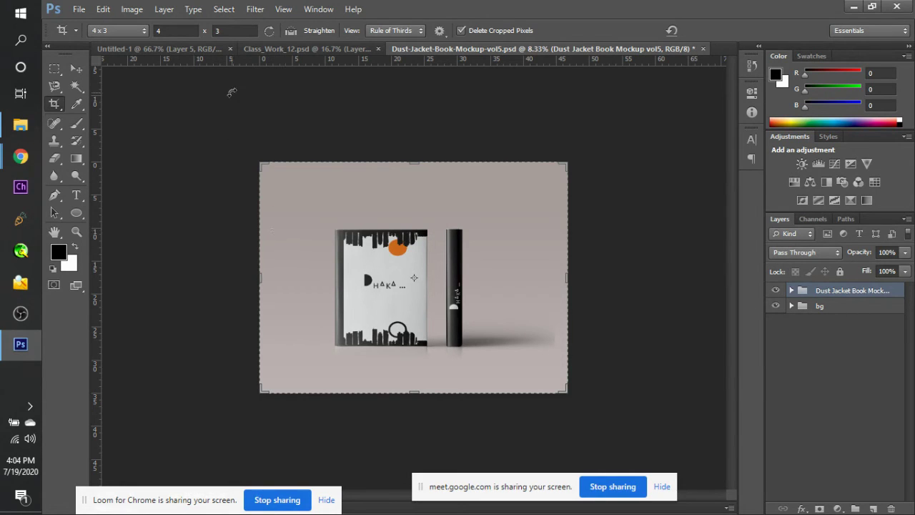
{"action": "left_click", "coordinate": [230, 30]}
{"action": "type", "text": "31"}
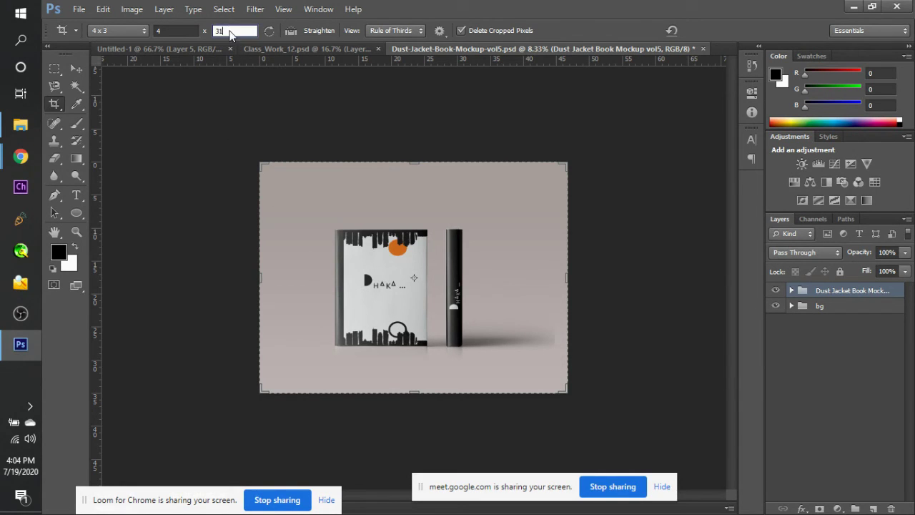
{"action": "key", "text": "BackSpace"}
{"action": "key", "text": "BackSpace"}
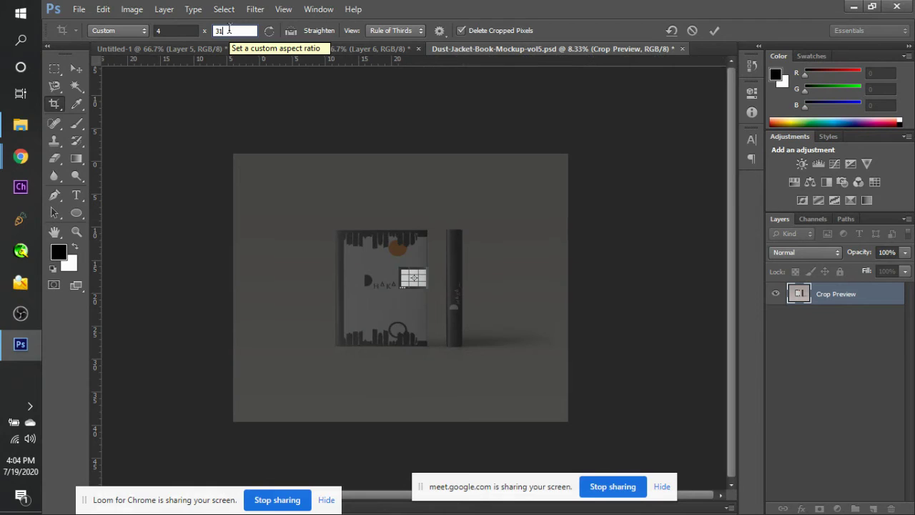
{"action": "type", "text": "3"}
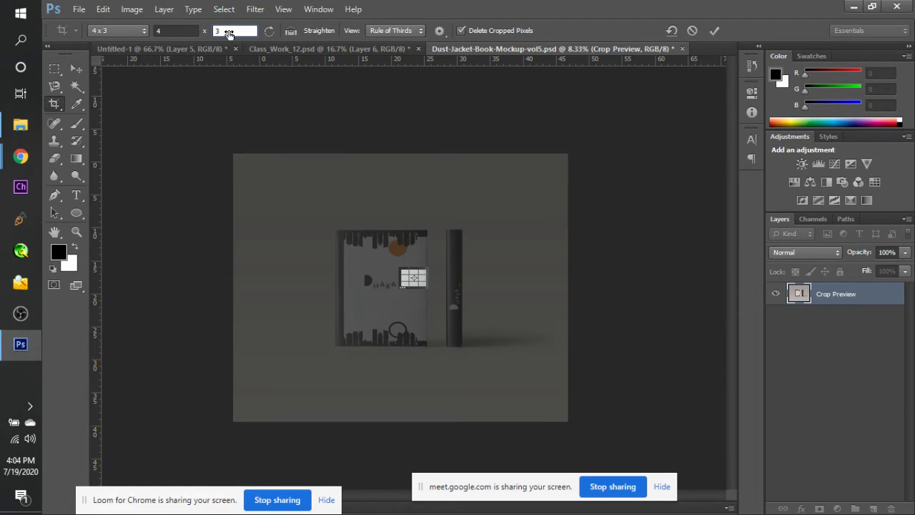
{"action": "type", "text": "1"}
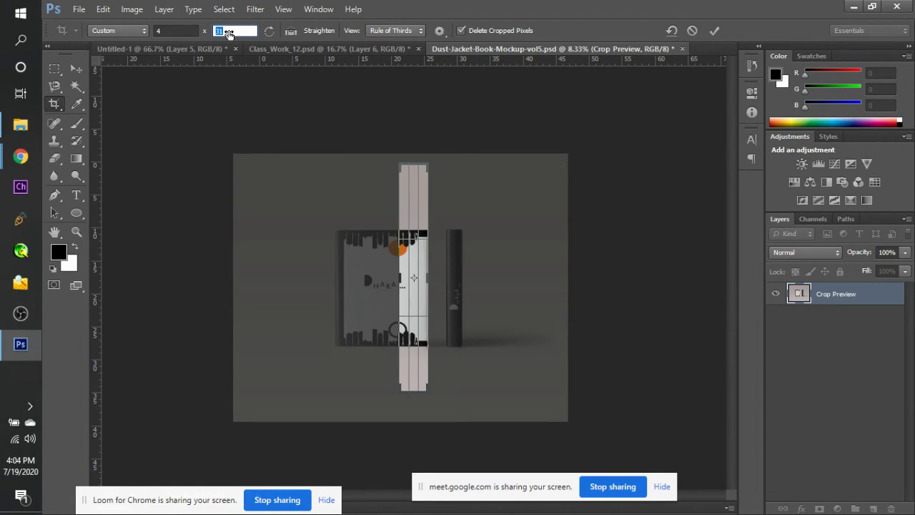
{"action": "key", "text": "Return"}
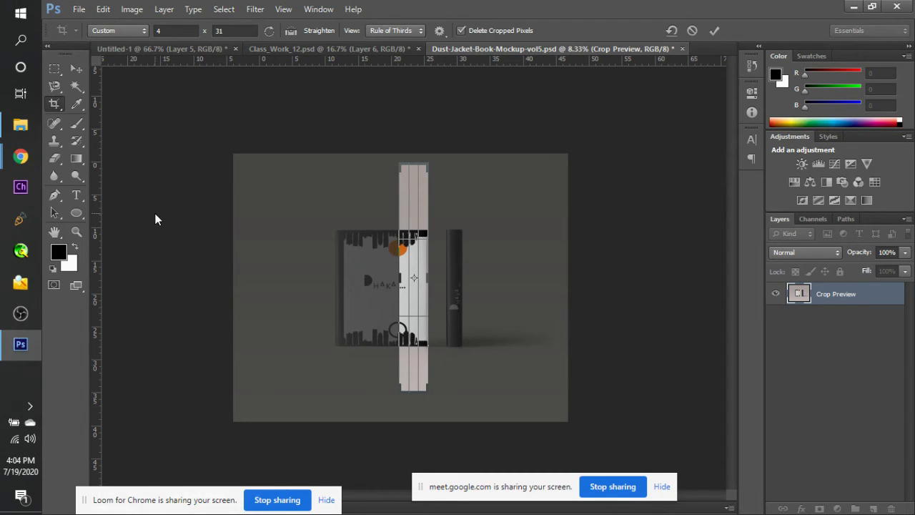
{"action": "left_click", "coordinate": [79, 70]}
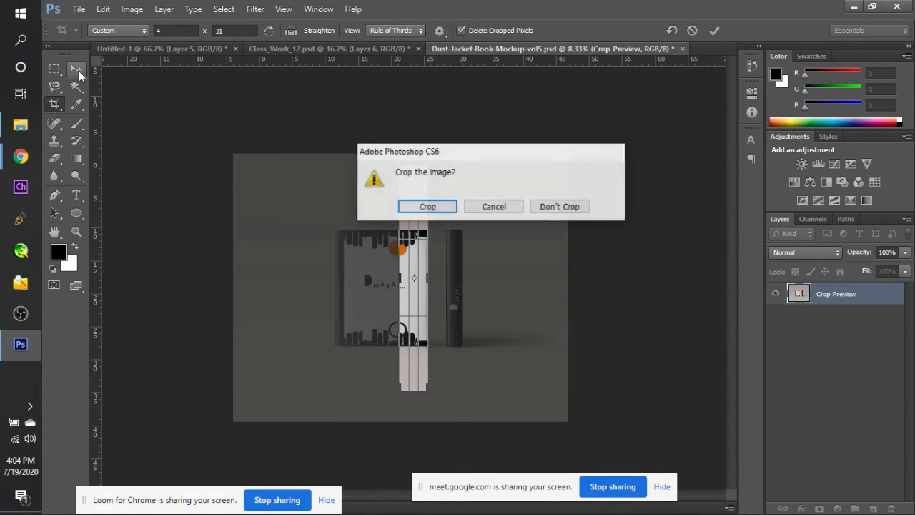
{"action": "left_click", "coordinate": [509, 205]}
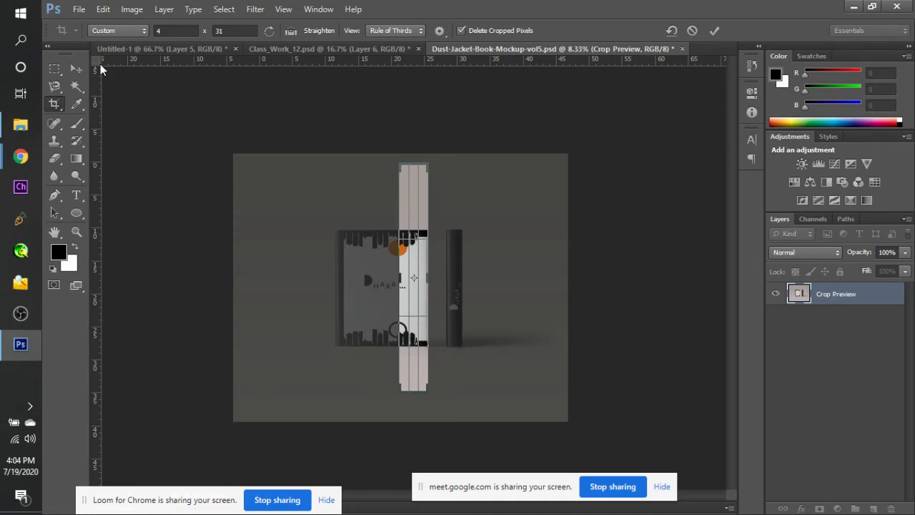
{"action": "left_click", "coordinate": [76, 69]}
{"action": "left_click", "coordinate": [538, 205]}
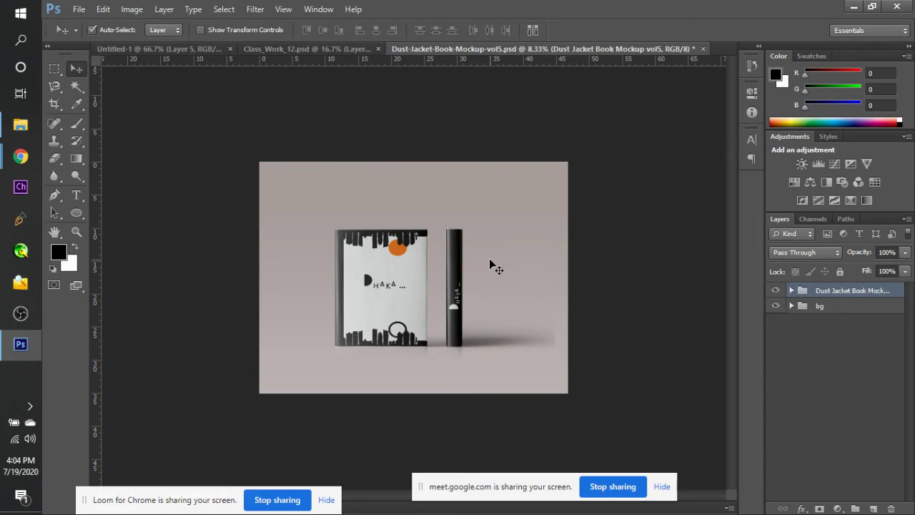
Try a 4:3 crop ratio again, adjust the frame around the book cover and spine, and discard the crop.
{"action": "key", "text": "c"}
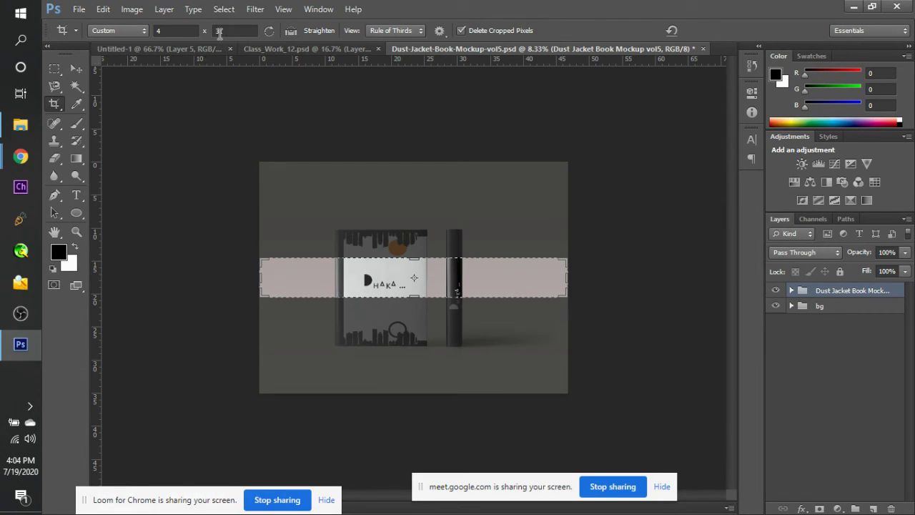
{"action": "left_click", "coordinate": [221, 32]}
{"action": "key", "text": "Return"}
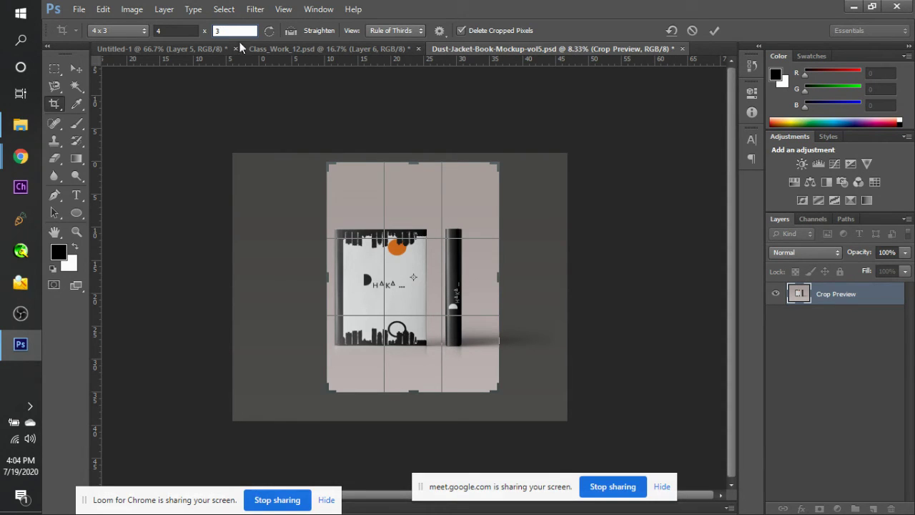
{"action": "left_click_drag", "start_coordinate": [429, 173], "coordinate": [429, 198]}
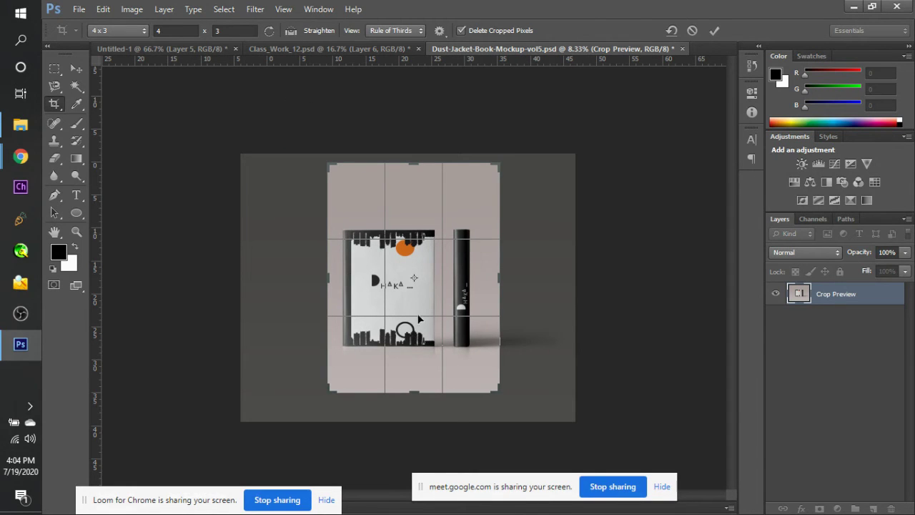
{"action": "left_click_drag", "start_coordinate": [512, 396], "coordinate": [552, 283]}
{"action": "left_click", "coordinate": [75, 69]}
{"action": "left_click", "coordinate": [579, 207]}
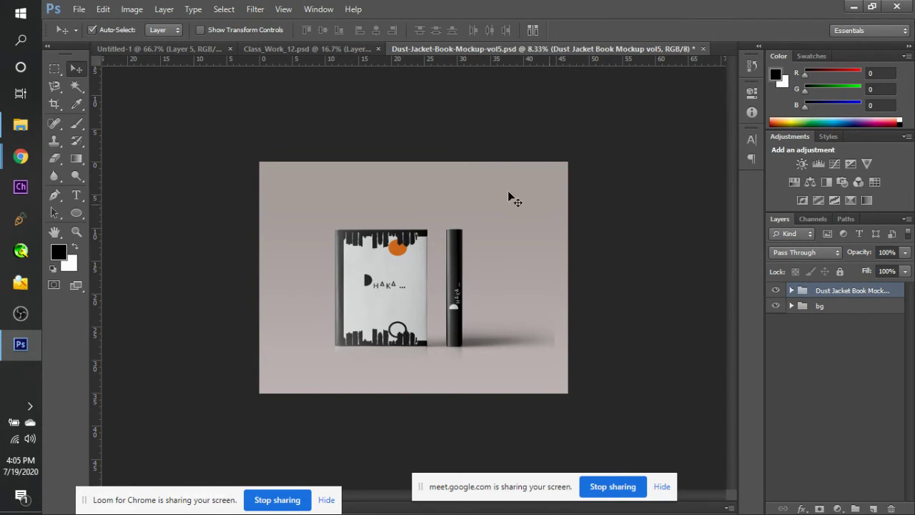
Set the crop to Original Ratio and enlarge the crop frame slightly beyond the mockup background's side edges.
{"action": "key", "text": "c"}
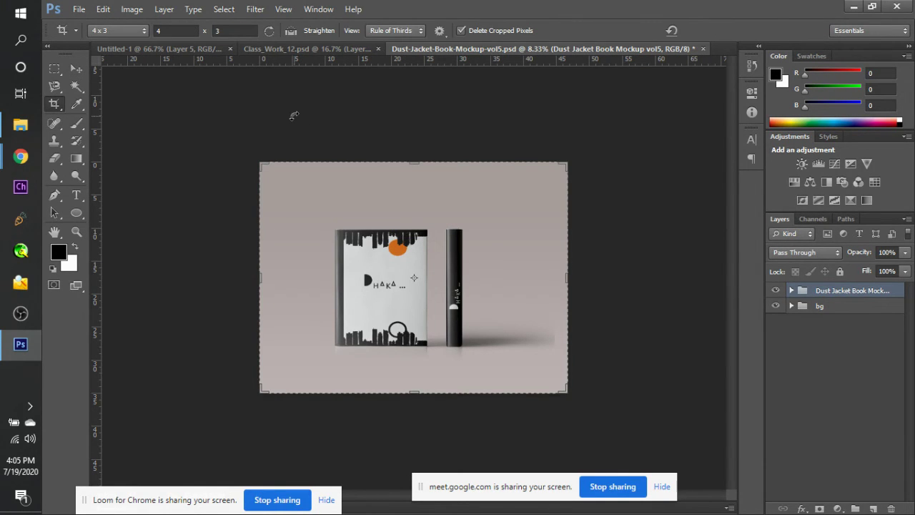
{"action": "left_click", "coordinate": [157, 31]}
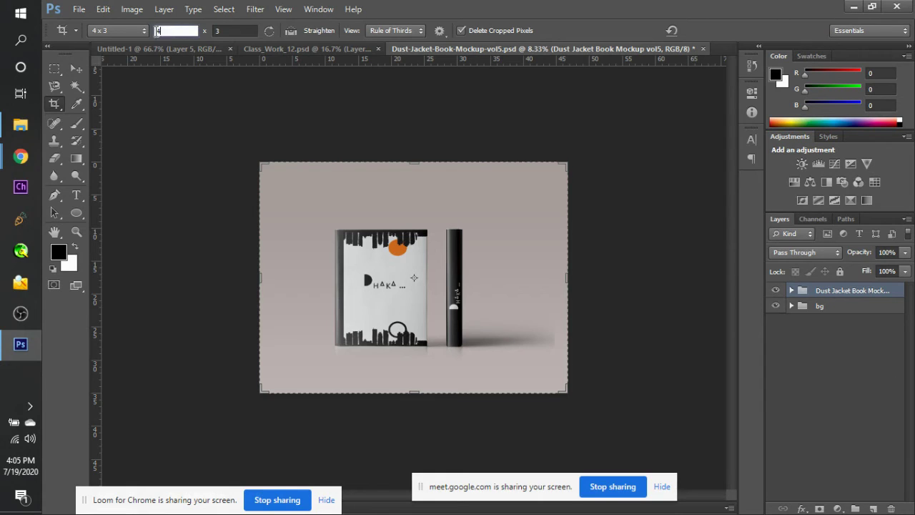
{"action": "left_click", "coordinate": [132, 30]}
{"action": "left_click", "coordinate": [131, 57]}
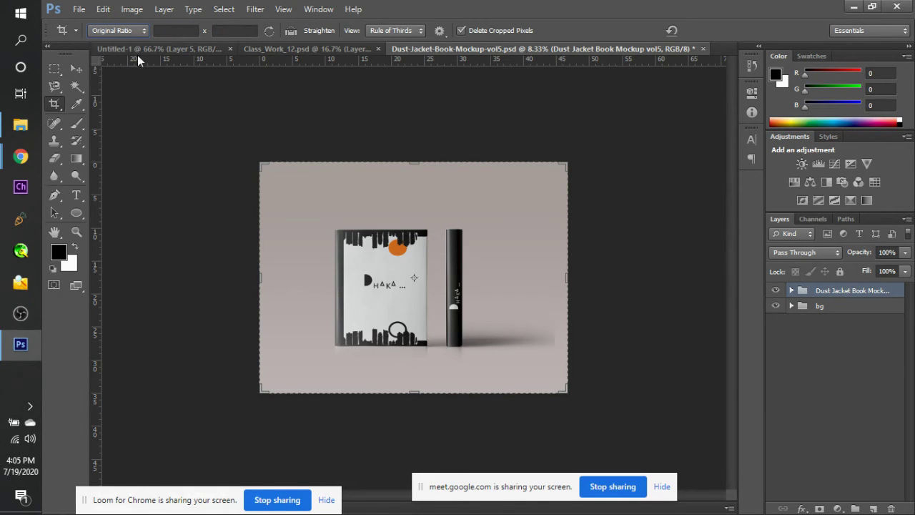
{"action": "left_click", "coordinate": [409, 270]}
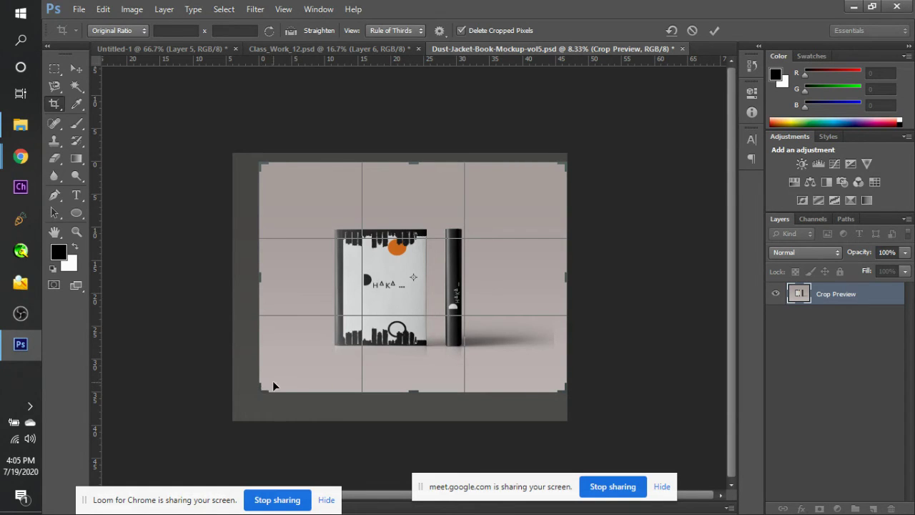
{"action": "mouse_move", "coordinate": [260, 387]}
{"action": "left_mouse_down"}
{"action": "mouse_move", "coordinate": [259, 370]}
{"action": "mouse_move", "coordinate": [255, 381]}
{"action": "left_mouse_up"}
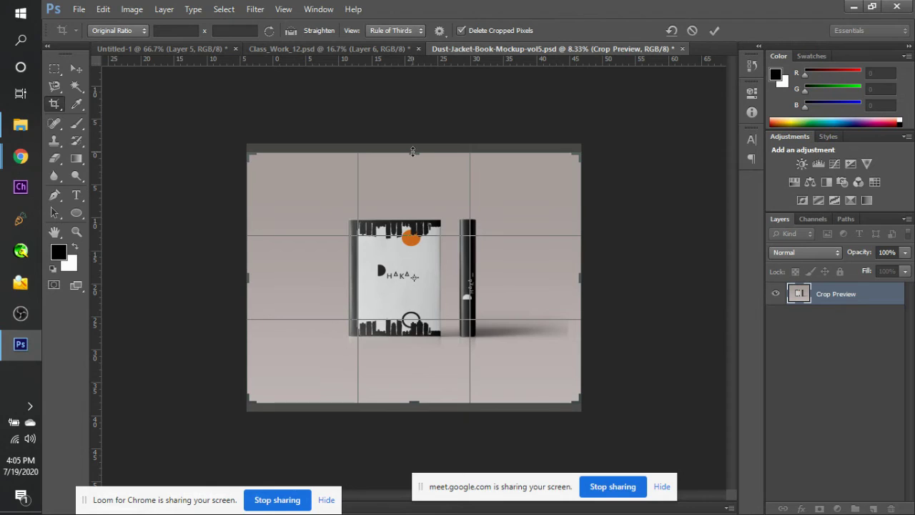
{"action": "left_click_drag", "start_coordinate": [414, 152], "coordinate": [413, 149]}
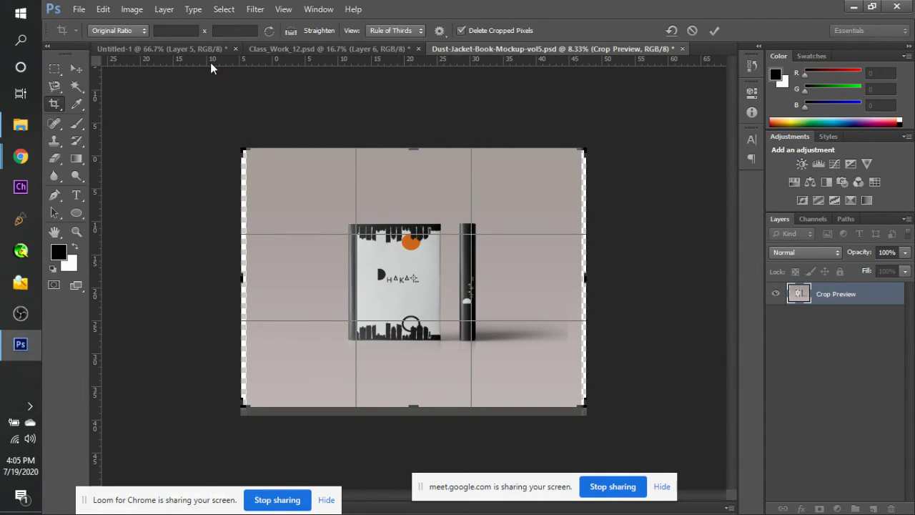
Set a custom 4 x 3 crop ratio and shrink the crop frame to lie within the mockup background.
{"action": "left_click", "coordinate": [184, 34]}
{"action": "type", "text": "4"}
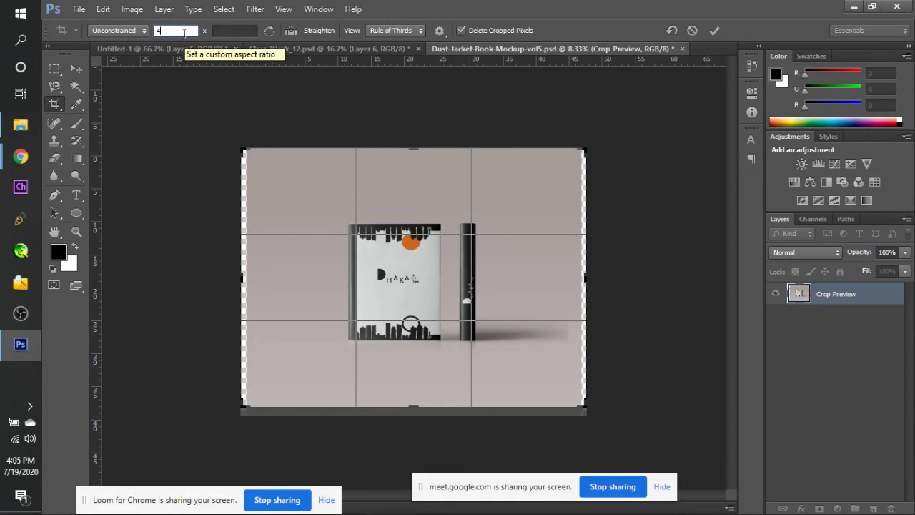
{"action": "key", "text": "Tab"}
{"action": "type", "text": "3"}
{"action": "key", "text": "Return"}
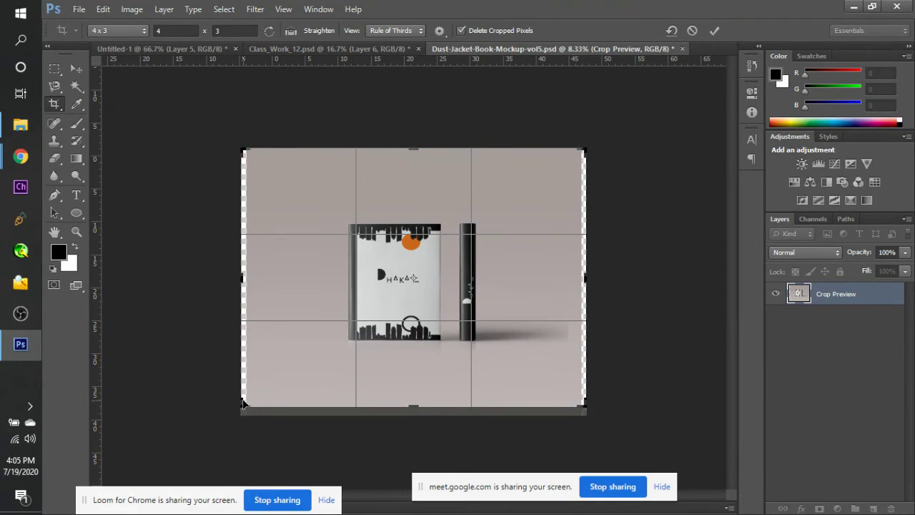
{"action": "left_click_drag", "start_coordinate": [246, 409], "coordinate": [256, 395]}
{"action": "left_click_drag", "start_coordinate": [511, 302], "coordinate": [563, 277]}
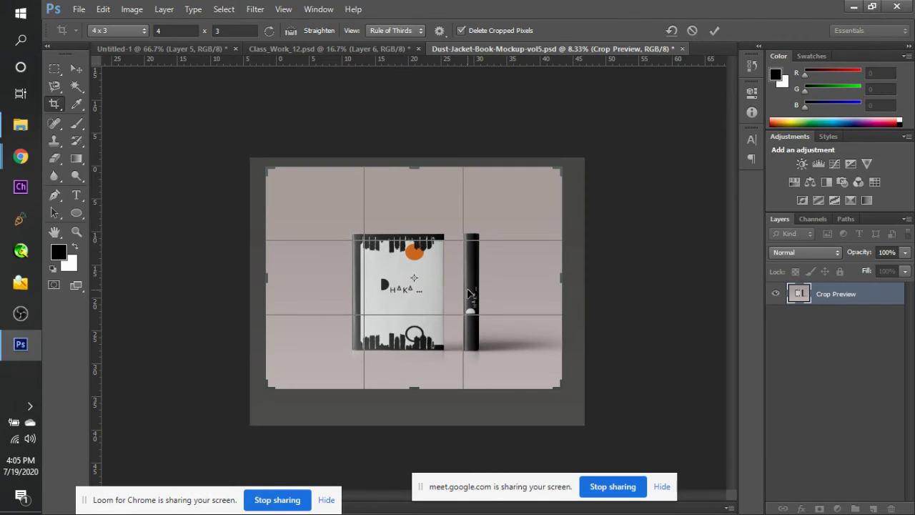
Reposition and tighten the 4:3 frame around the book cover, spine and shadow, apply the crop, and return to the Move tool.
{"action": "left_click_drag", "start_coordinate": [462, 289], "coordinate": [440, 287]}
{"action": "left_click_drag", "start_coordinate": [267, 388], "coordinate": [272, 385]}
{"action": "left_click_drag", "start_coordinate": [435, 291], "coordinate": [433, 300]}
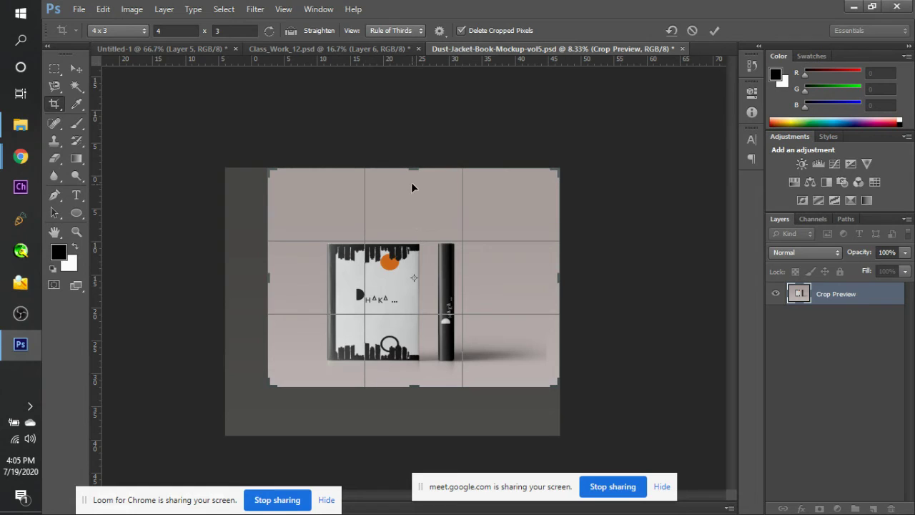
{"action": "left_click_drag", "start_coordinate": [412, 172], "coordinate": [413, 179]}
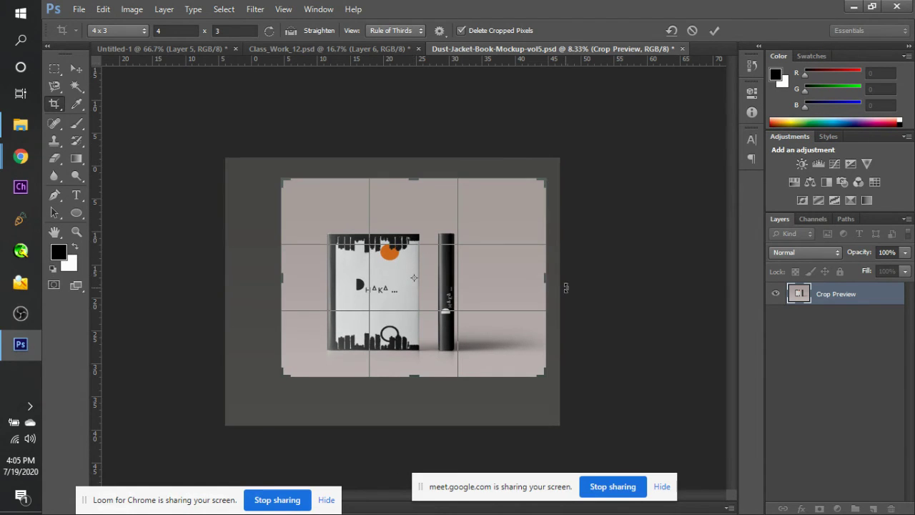
{"action": "left_click_drag", "start_coordinate": [516, 280], "coordinate": [496, 278]}
{"action": "left_click_drag", "start_coordinate": [283, 374], "coordinate": [280, 375]}
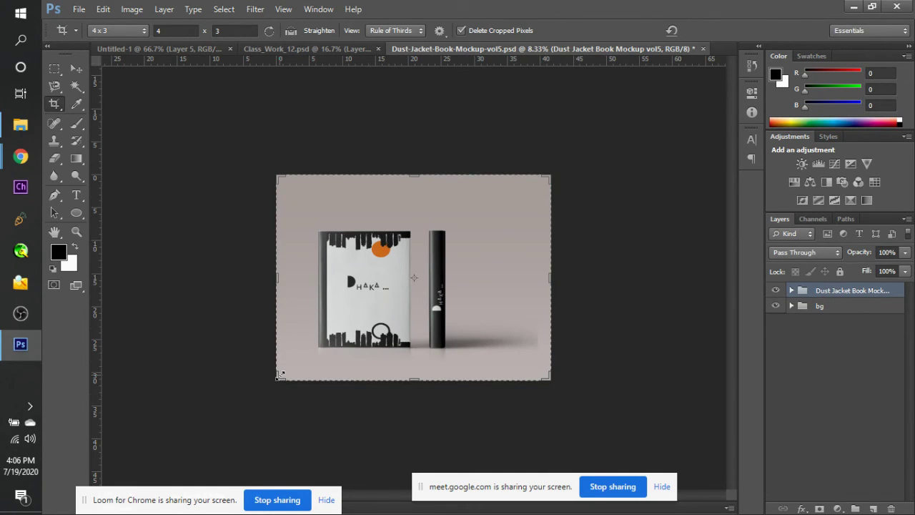
{"action": "key", "text": "v"}
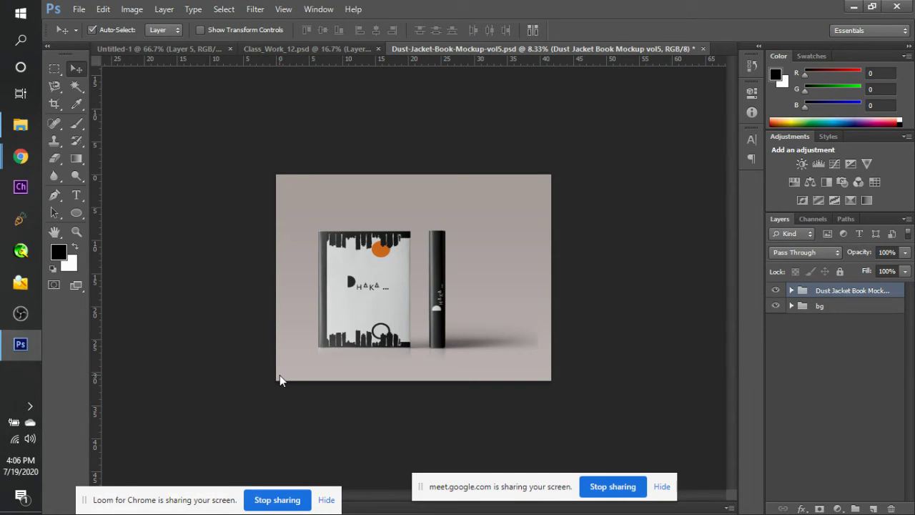
Open Save for Web for the cropped mockup, fit the preview, and set the JPEG export width to 3200 px.
{"action": "key", "text": "ctrl+alt+shift+s"}
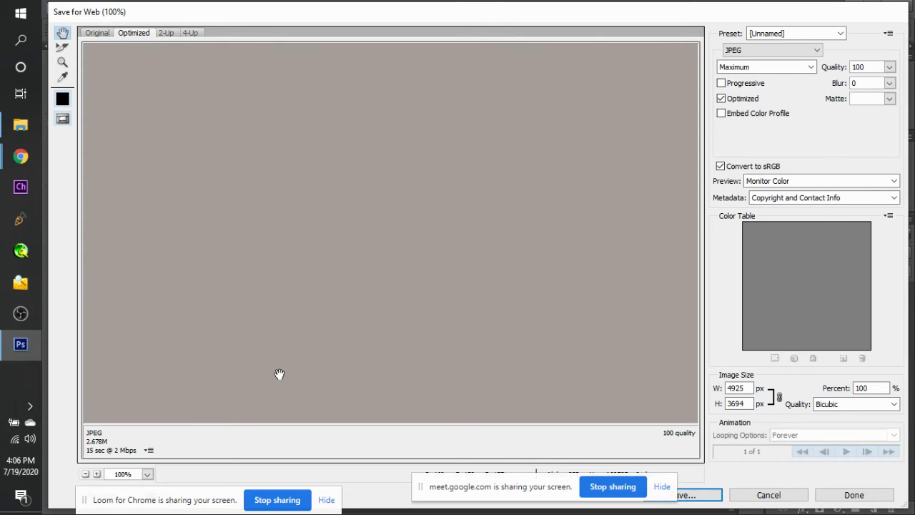
{"action": "key", "text": "ctrl+0"}
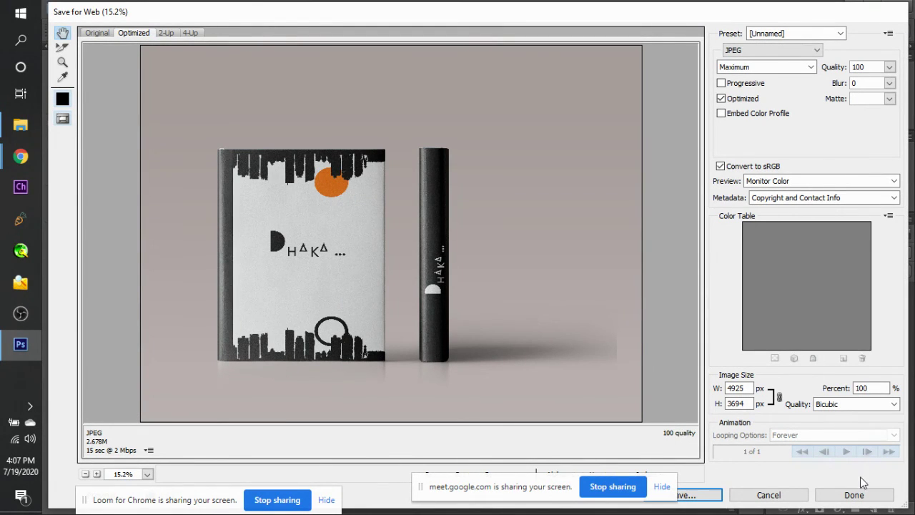
{"action": "left_click", "coordinate": [716, 389]}
{"action": "type", "text": "3200"}
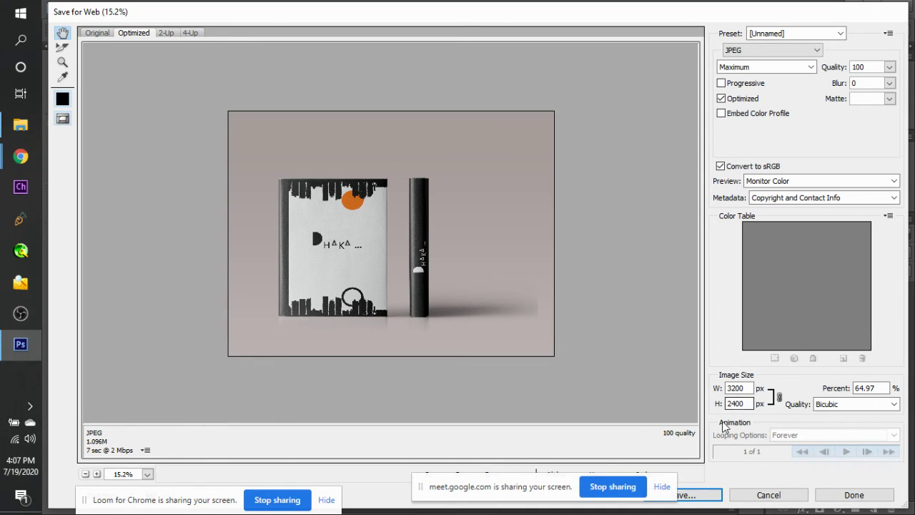
{"action": "key", "text": "Return"}
Save the optimized JPEG into the class folder, replacing "vol5" in the file name with "4".
{"action": "left_click_drag", "start_coordinate": [430, 486], "coordinate": [152, 482]}
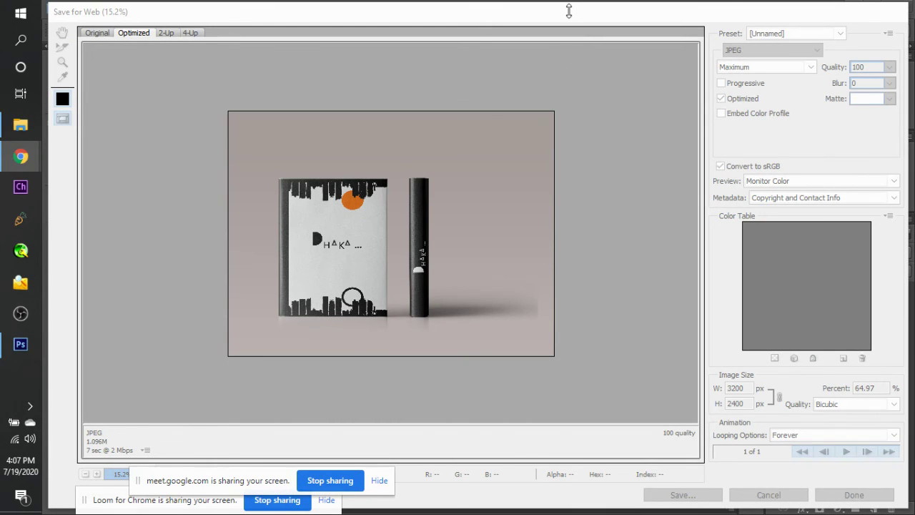
{"action": "left_click", "coordinate": [561, 12]}
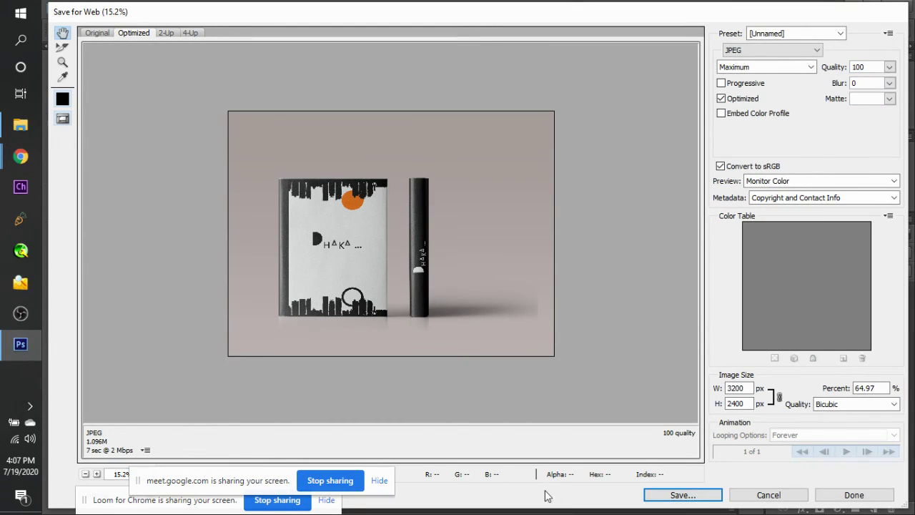
{"action": "left_click", "coordinate": [672, 501]}
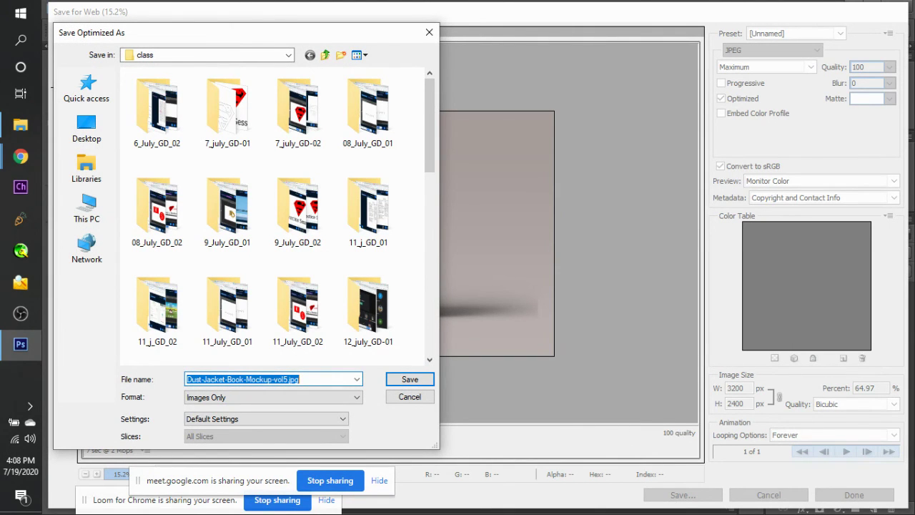
{"action": "scroll", "coordinate": [333, 314], "scroll_direction": "down", "scroll_amount": 5}
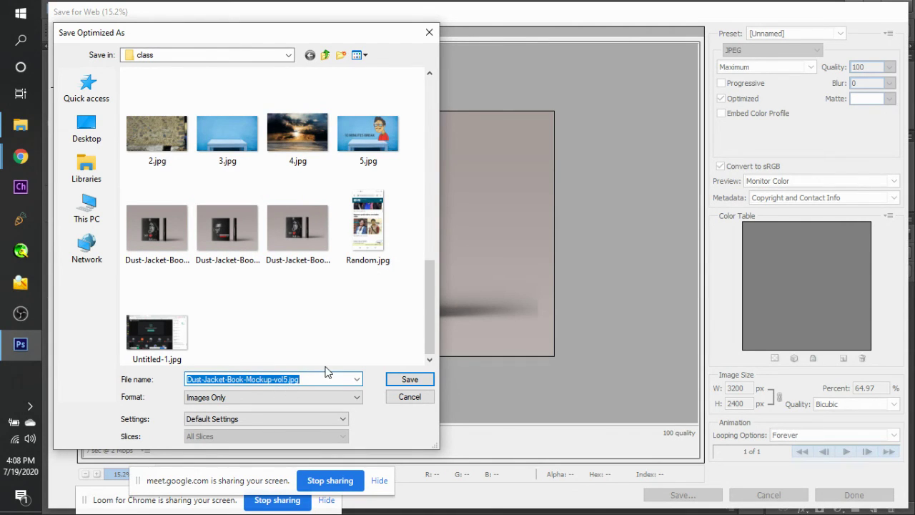
{"action": "key", "text": "End"}
{"action": "key", "text": "shift+Left"}
{"action": "key", "text": "shift+Left"}
{"action": "key", "text": "shift+Left"}
{"action": "key", "text": "shift+Left"}
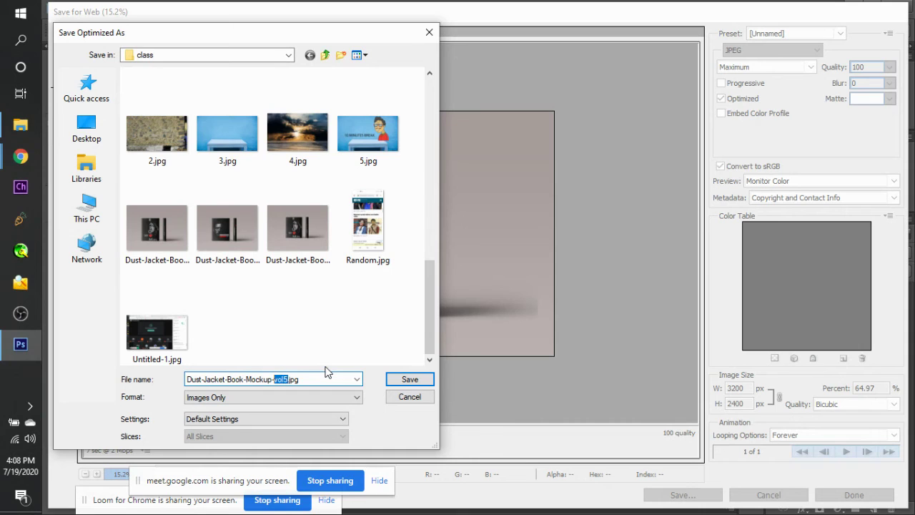
{"action": "type", "text": "4"}
{"action": "key", "text": "Return"}
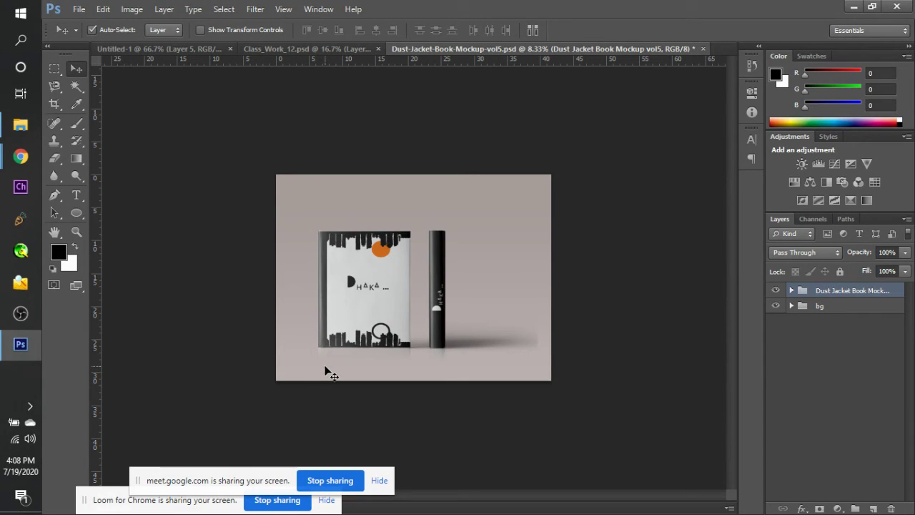
Save and close Dust-Jacket-Book-Mockup-vol5.psd, and save Class_Work_12.psd.
{"action": "key", "text": "ctrl+s"}
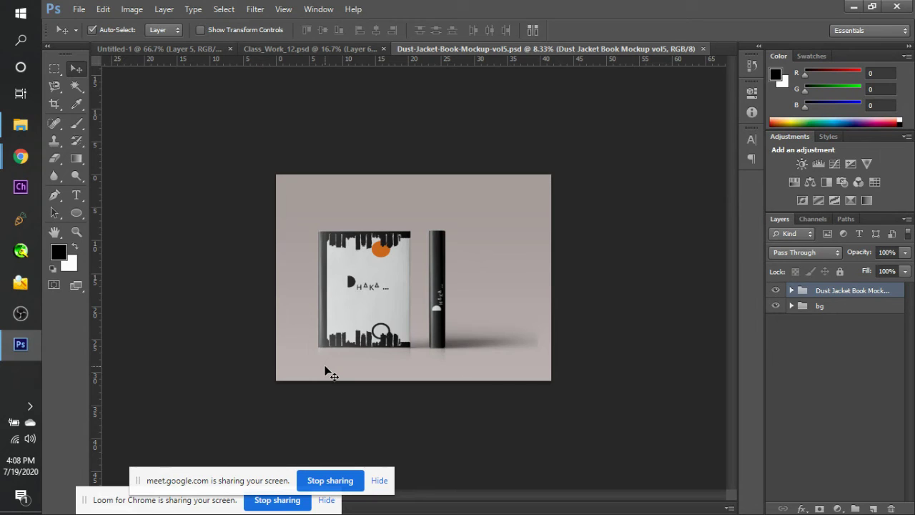
{"action": "key", "text": "ctrl+w"}
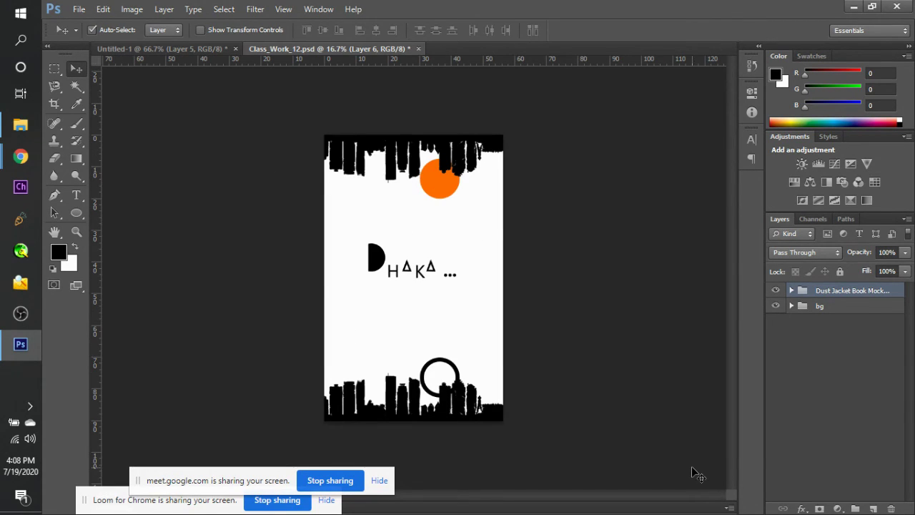
{"action": "key", "text": "ctrl+s"}
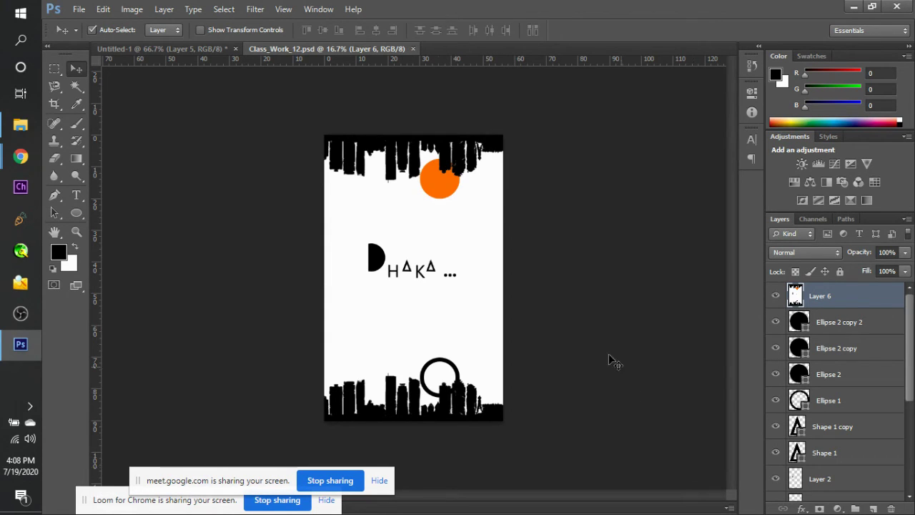
Switch to Chrome, show the open Pinterest page, and go back to the previously viewed pin.
{"action": "mouse_move", "coordinate": [22, 164]}
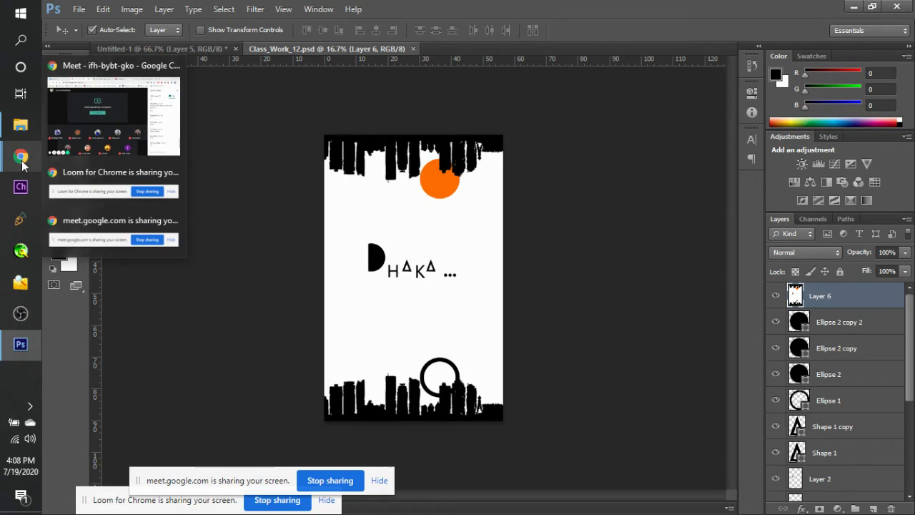
{"action": "left_click", "coordinate": [69, 147]}
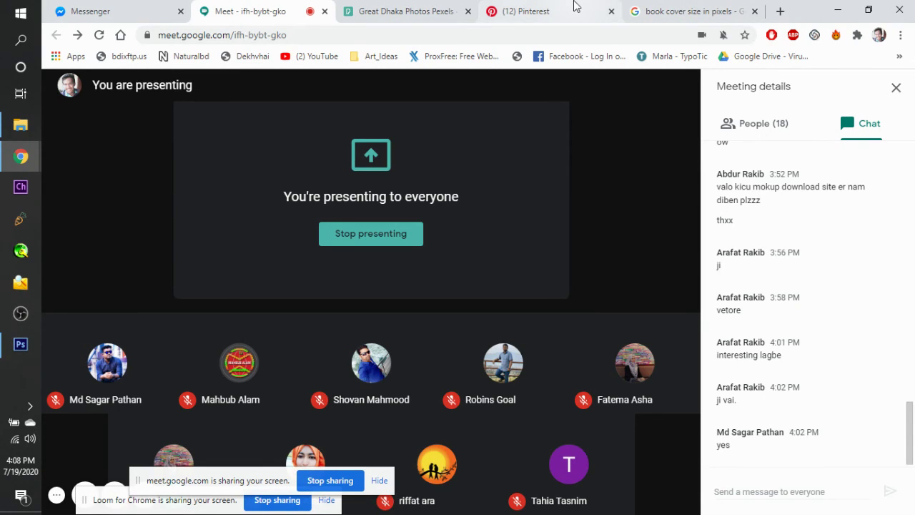
{"action": "left_click", "coordinate": [536, 12]}
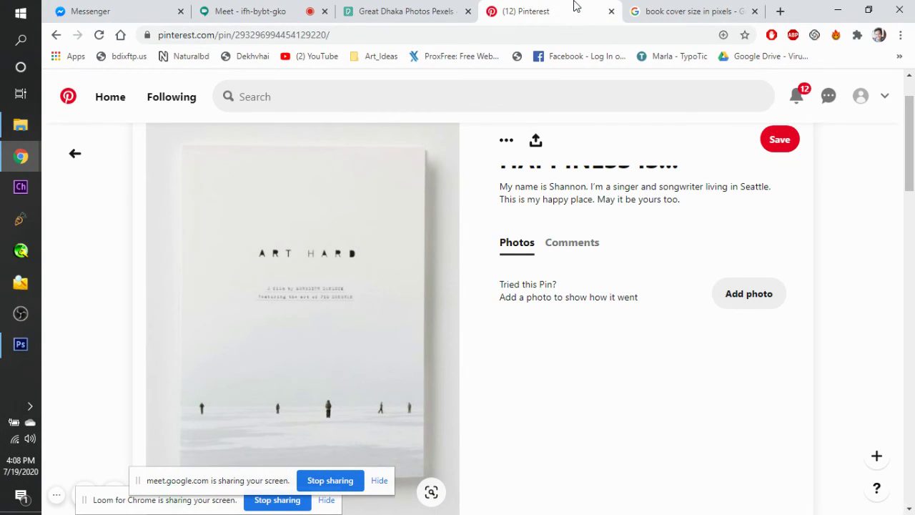
{"action": "left_click", "coordinate": [74, 155]}
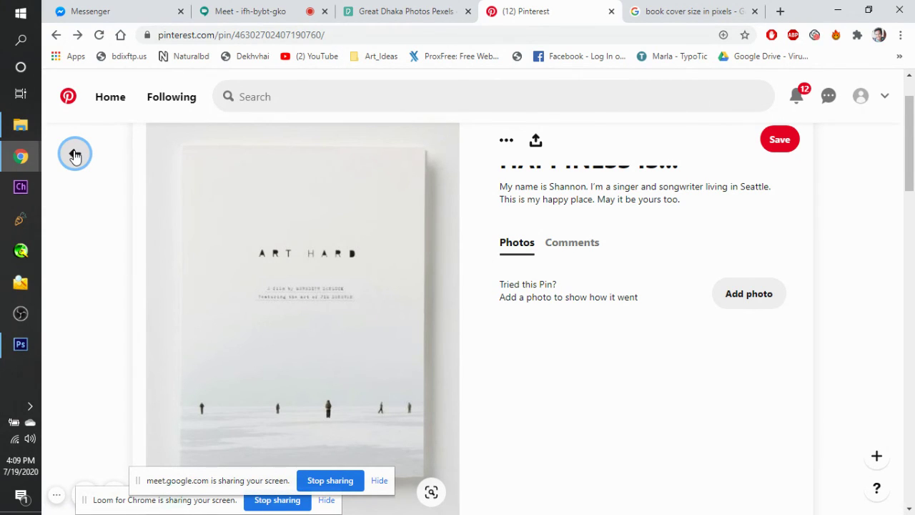
Examine the pin's "More like this" suggestions for minimalist book cover and layout inspiration.
{"action": "scroll", "coordinate": [163, 465], "scroll_direction": "down", "scroll_amount": 4}
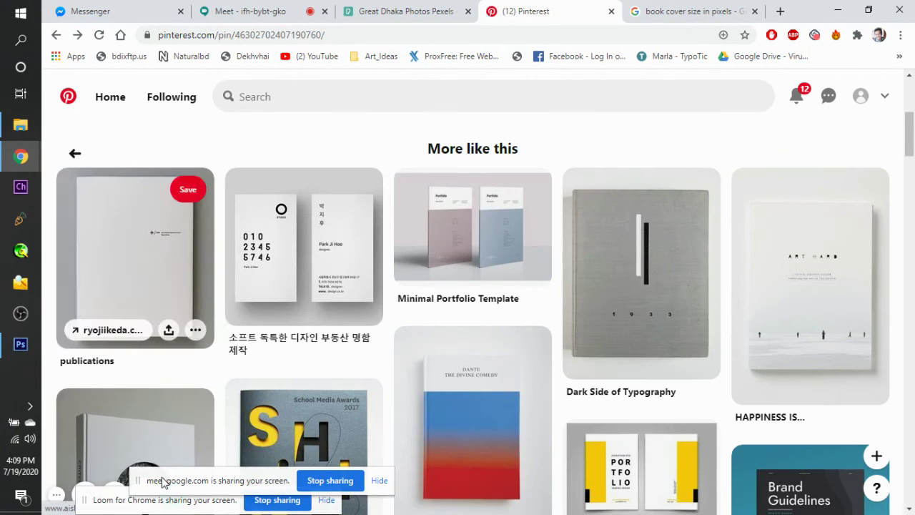
{"action": "left_click_drag", "start_coordinate": [199, 482], "coordinate": [521, 503]}
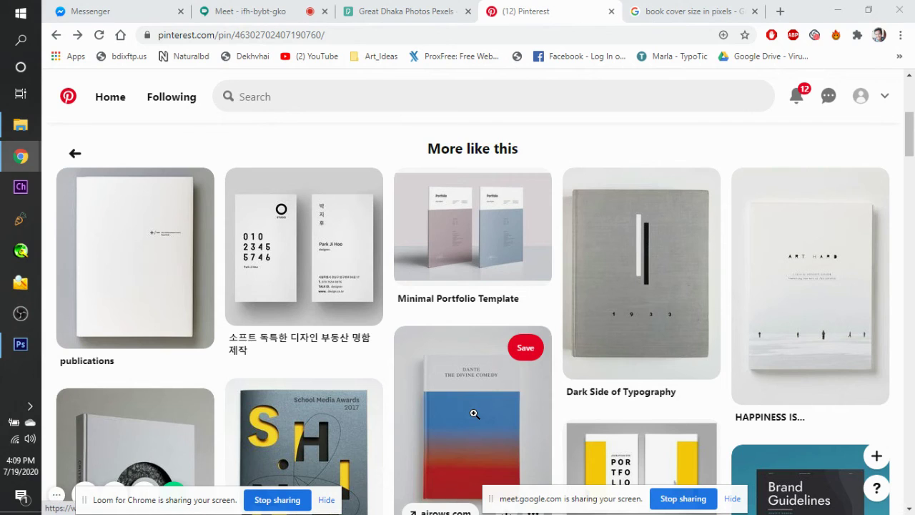
{"action": "scroll", "coordinate": [474, 413], "scroll_direction": "down", "scroll_amount": 1}
{"action": "scroll", "coordinate": [473, 413], "scroll_direction": "down", "scroll_amount": 2}
{"action": "scroll", "coordinate": [473, 413], "scroll_direction": "up", "scroll_amount": 3}
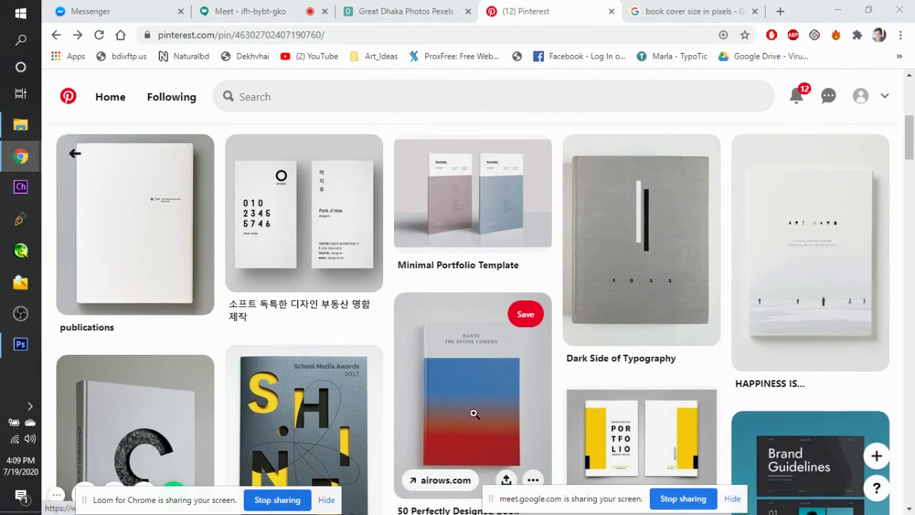
{"action": "scroll", "coordinate": [474, 413], "scroll_direction": "down", "scroll_amount": 5}
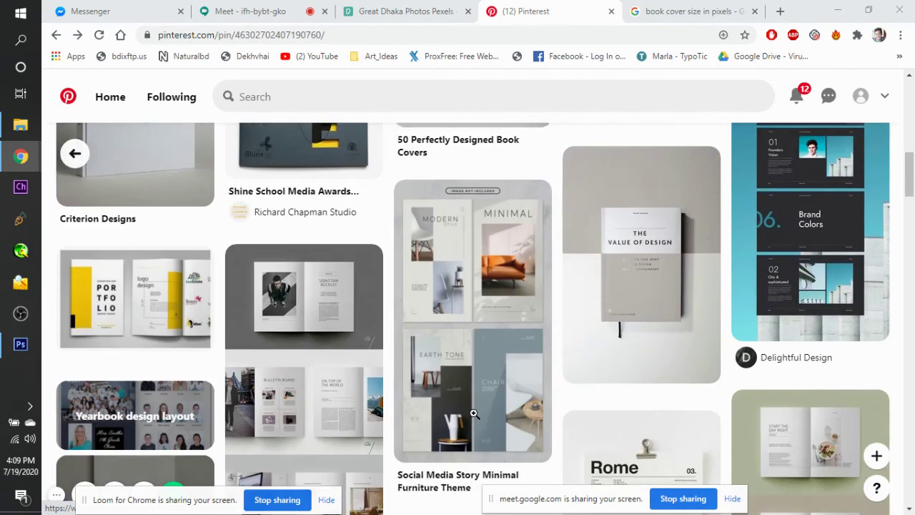
{"action": "scroll", "coordinate": [473, 413], "scroll_direction": "down", "scroll_amount": 2}
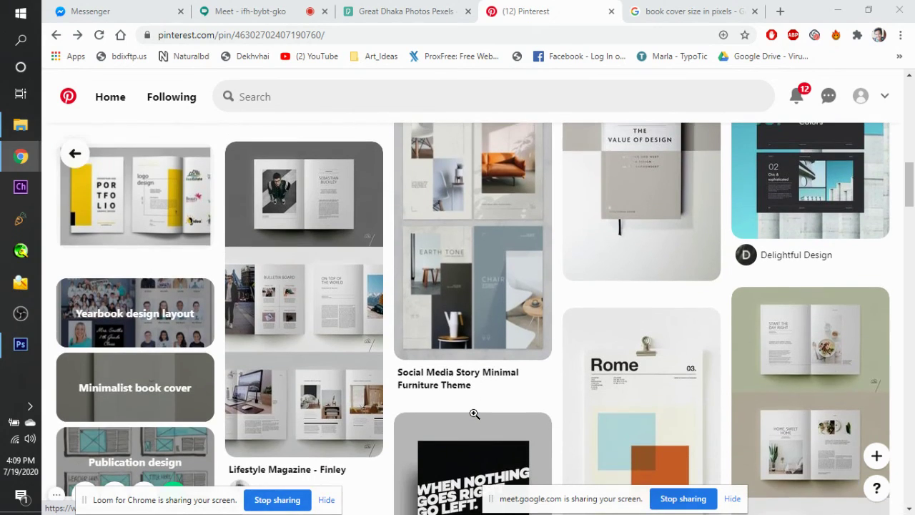
{"action": "scroll", "coordinate": [474, 413], "scroll_direction": "up", "scroll_amount": 4}
{"action": "scroll", "coordinate": [474, 413], "scroll_direction": "up", "scroll_amount": 3}
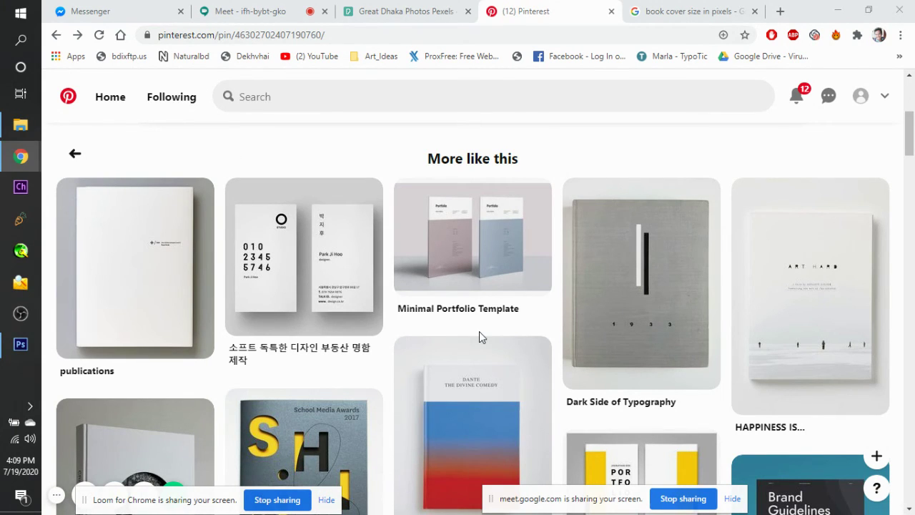
{"action": "mouse_move", "coordinate": [380, 317]}
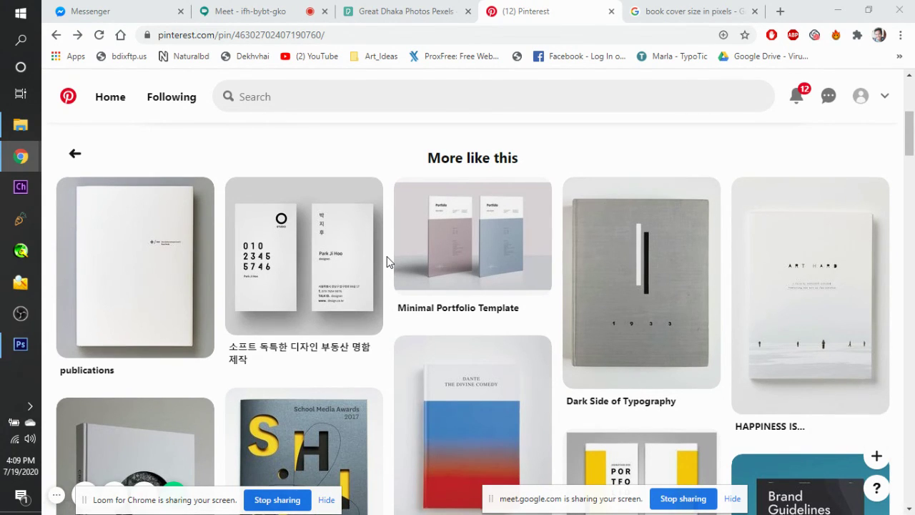
{"action": "scroll", "coordinate": [386, 262], "scroll_direction": "down", "scroll_amount": 10}
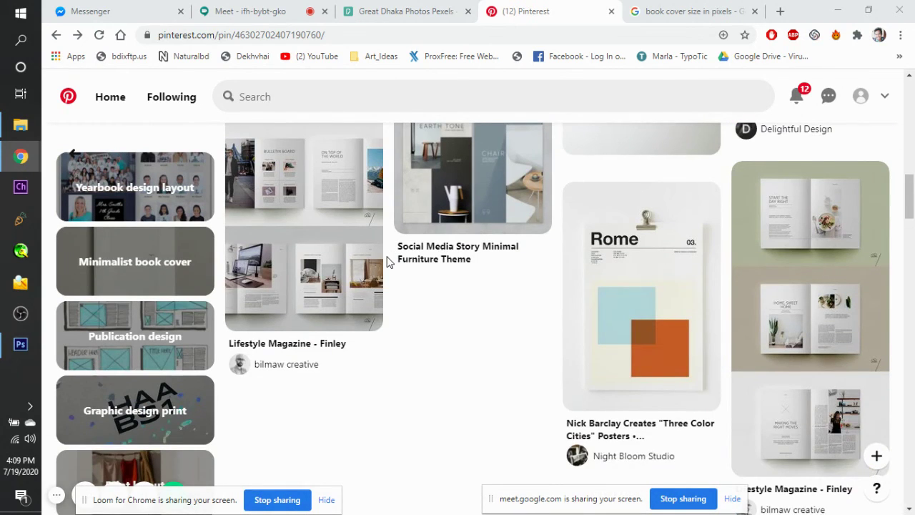
{"action": "scroll", "coordinate": [387, 262], "scroll_direction": "down", "scroll_amount": 5}
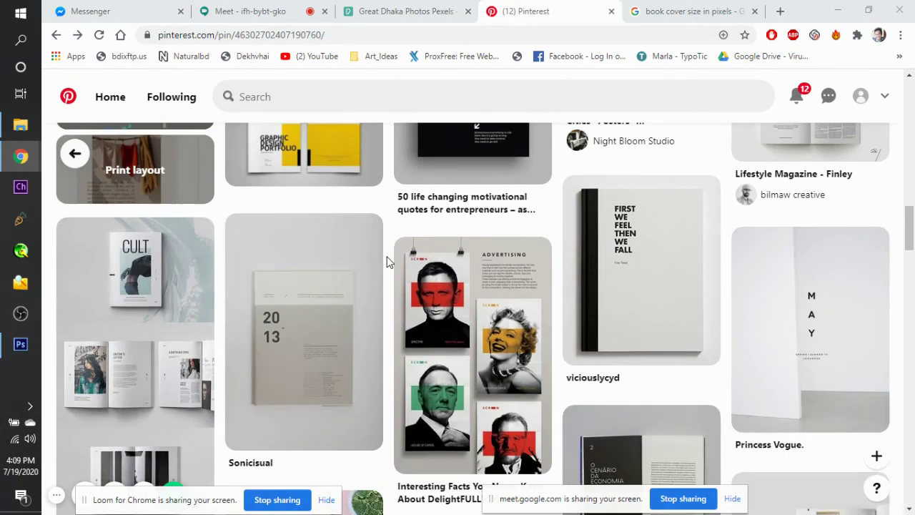
{"action": "scroll", "coordinate": [387, 261], "scroll_direction": "down", "scroll_amount": 5}
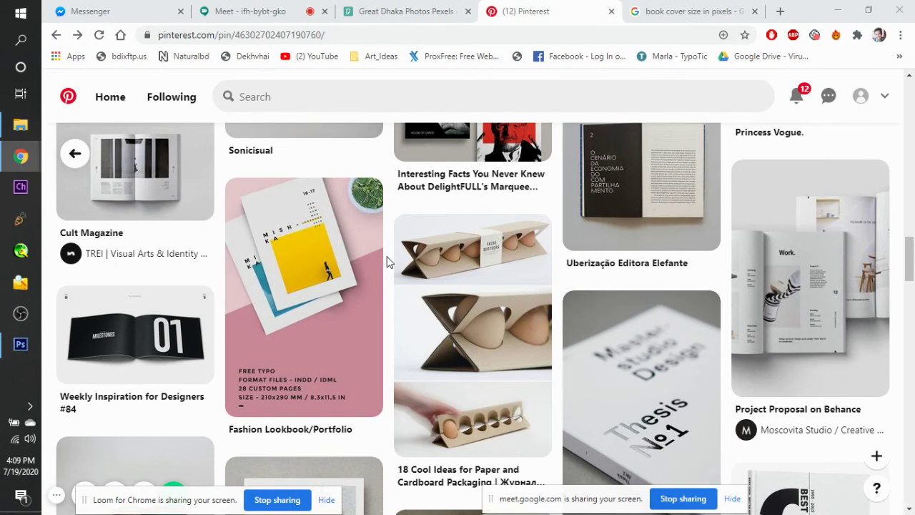
{"action": "scroll", "coordinate": [387, 261], "scroll_direction": "up", "scroll_amount": 3}
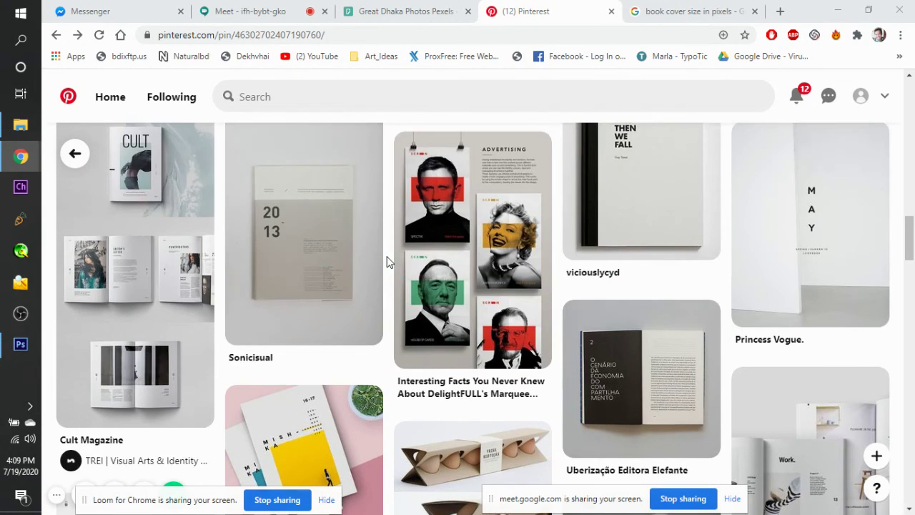
{"action": "scroll", "coordinate": [386, 261], "scroll_direction": "down", "scroll_amount": 8}
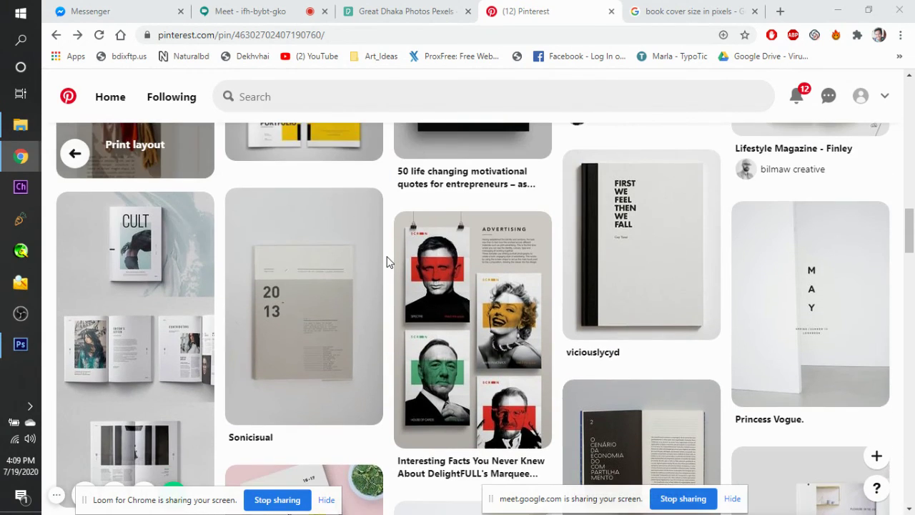
Examine the typographic covers and magazine layouts further along the pin's related suggestions, comparing their type placement and composition.
{"action": "scroll", "coordinate": [386, 261], "scroll_direction": "down", "scroll_amount": 3}
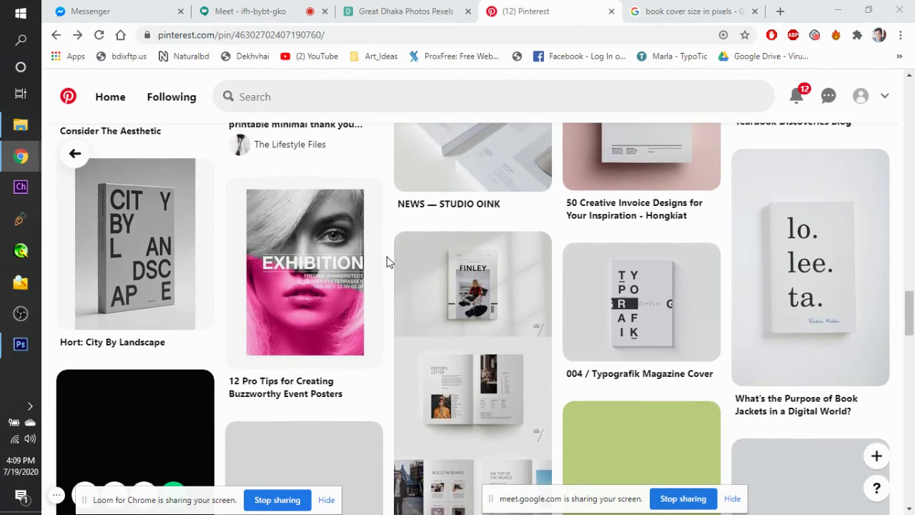
{"action": "scroll", "coordinate": [386, 262], "scroll_direction": "down", "scroll_amount": 2}
{"action": "scroll", "coordinate": [387, 261], "scroll_direction": "down", "scroll_amount": 2}
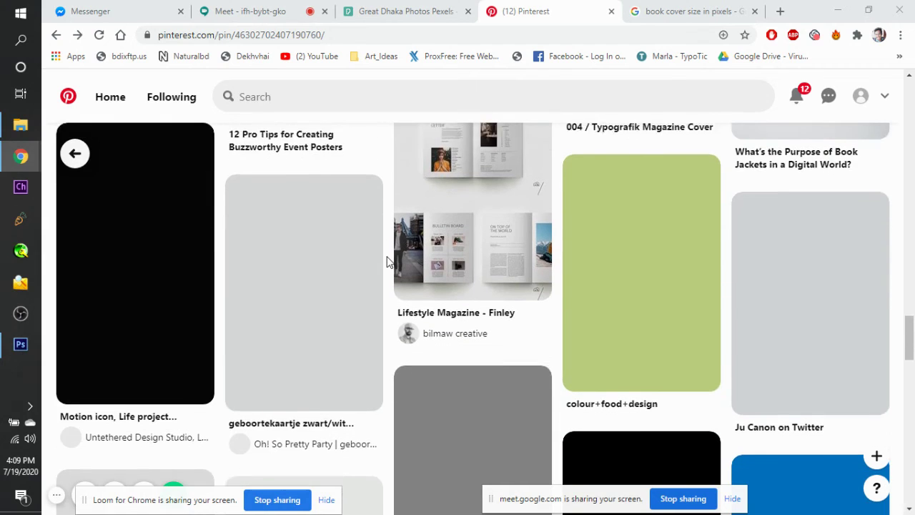
{"action": "scroll", "coordinate": [386, 261], "scroll_direction": "up", "scroll_amount": 2}
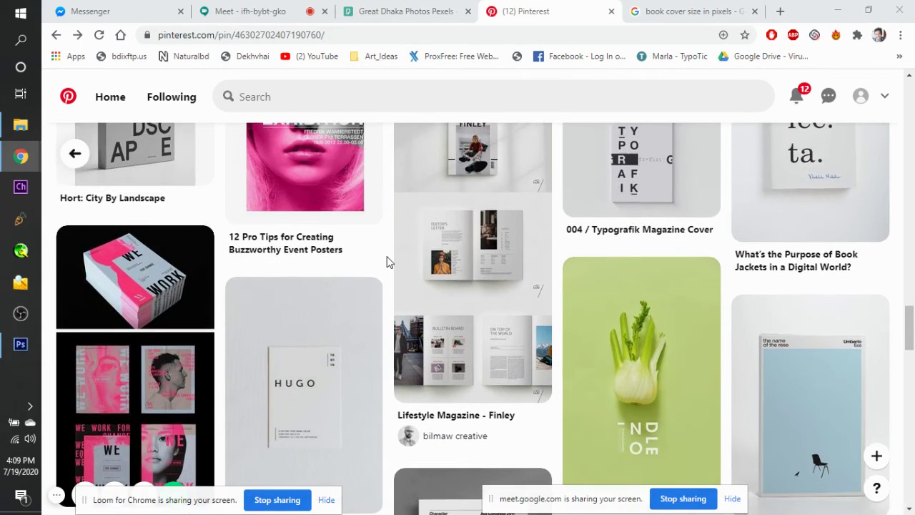
{"action": "scroll", "coordinate": [386, 261], "scroll_direction": "up", "scroll_amount": 2}
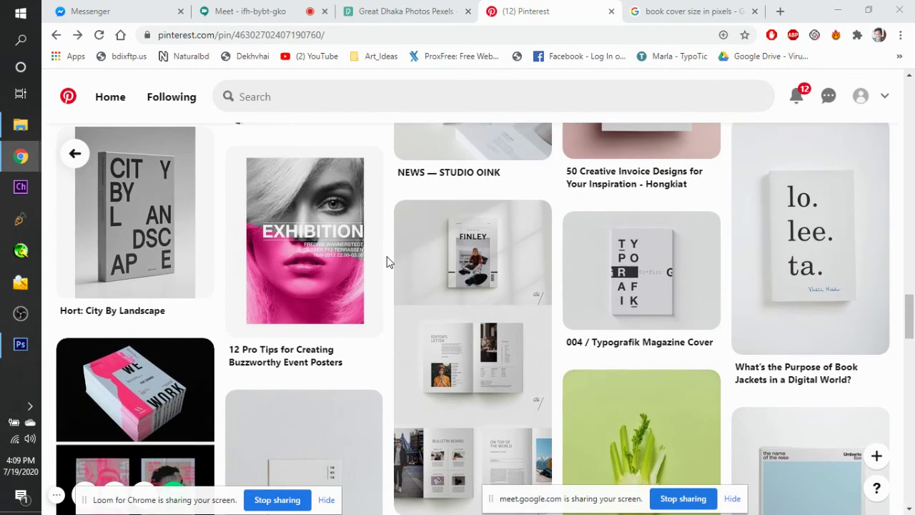
{"action": "scroll", "coordinate": [387, 261], "scroll_direction": "up", "scroll_amount": 2}
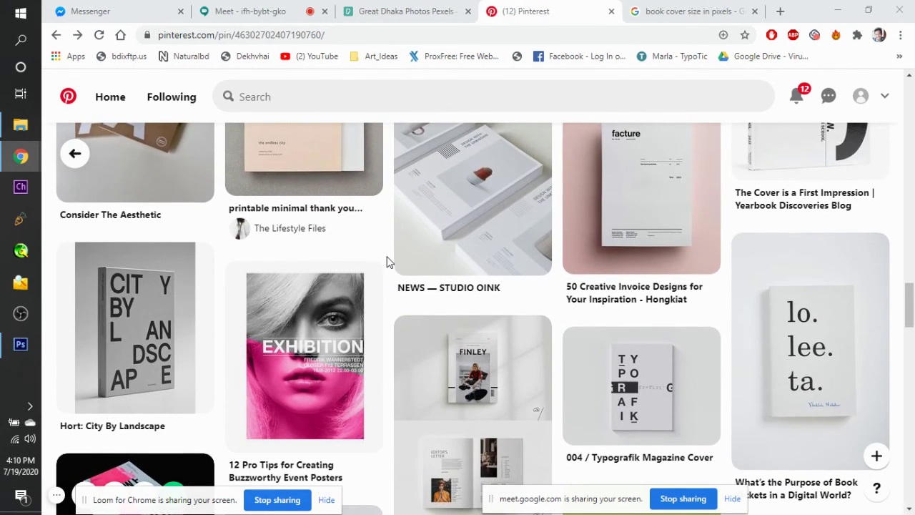
{"action": "scroll", "coordinate": [386, 261], "scroll_direction": "down", "scroll_amount": 3}
{"action": "scroll", "coordinate": [387, 262], "scroll_direction": "down", "scroll_amount": 9}
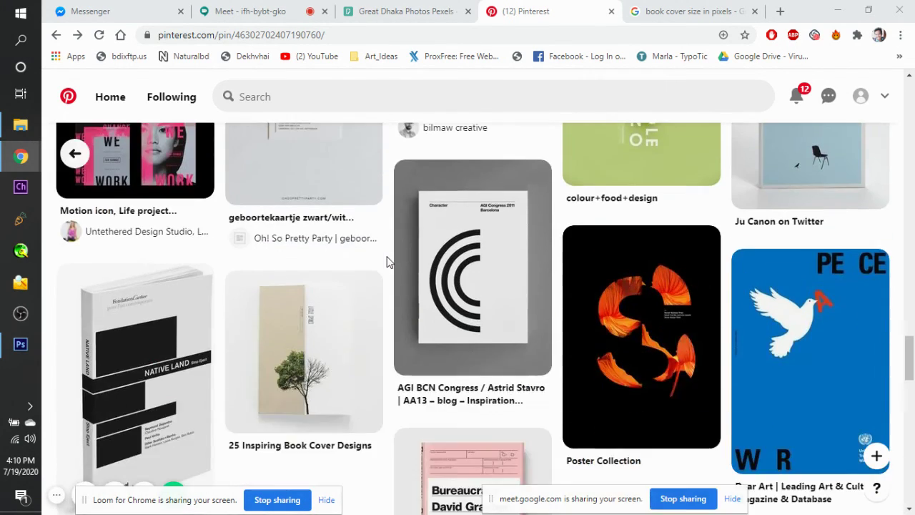
{"action": "scroll", "coordinate": [387, 262], "scroll_direction": "up", "scroll_amount": 5}
{"action": "mouse_move", "coordinate": [819, 261]}
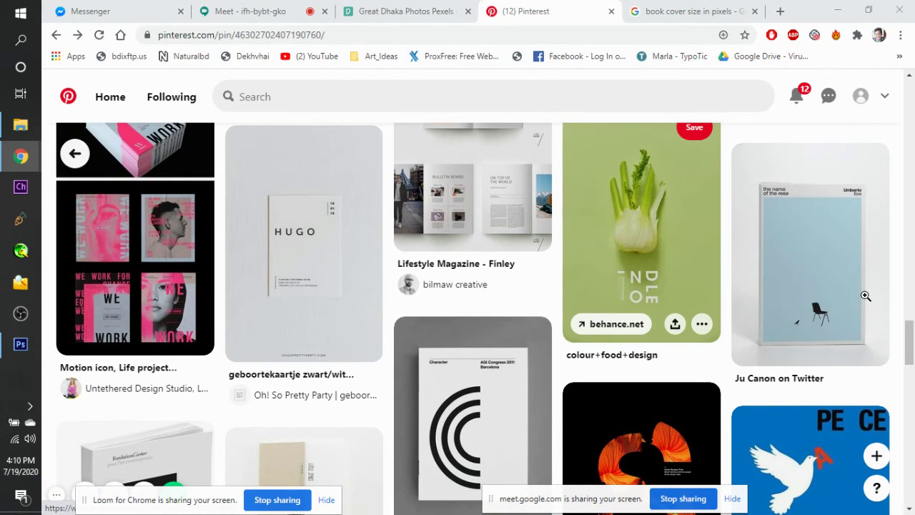
{"action": "scroll", "coordinate": [865, 295], "scroll_direction": "down", "scroll_amount": 4}
{"action": "scroll", "coordinate": [405, 268], "scroll_direction": "down", "scroll_amount": 7}
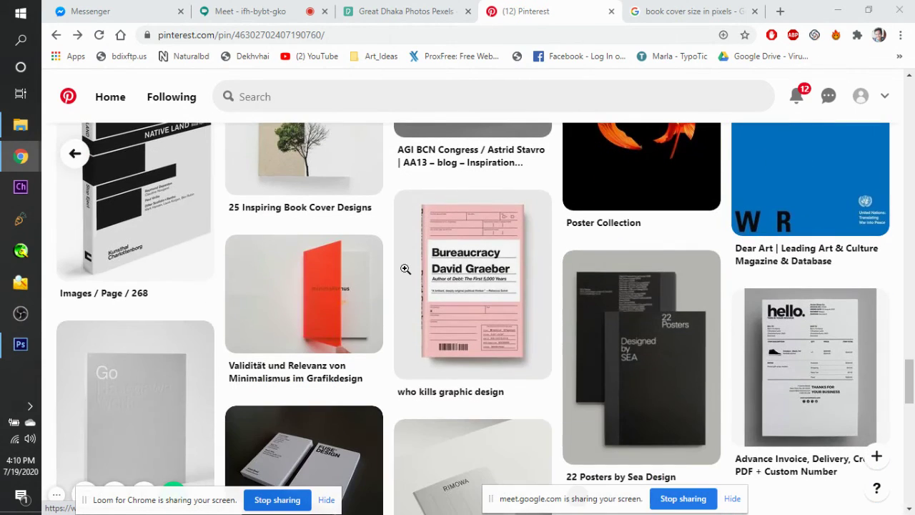
Study the related graphic design pins, including minimalist covers, event posters, portfolios and presentation layouts.
{"action": "scroll", "coordinate": [405, 268], "scroll_direction": "down", "scroll_amount": 7}
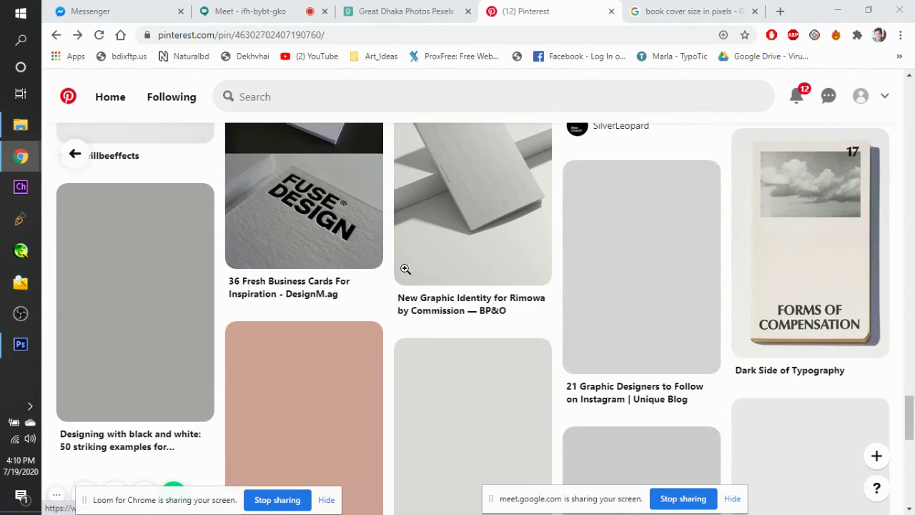
{"action": "scroll", "coordinate": [404, 268], "scroll_direction": "down", "scroll_amount": 3}
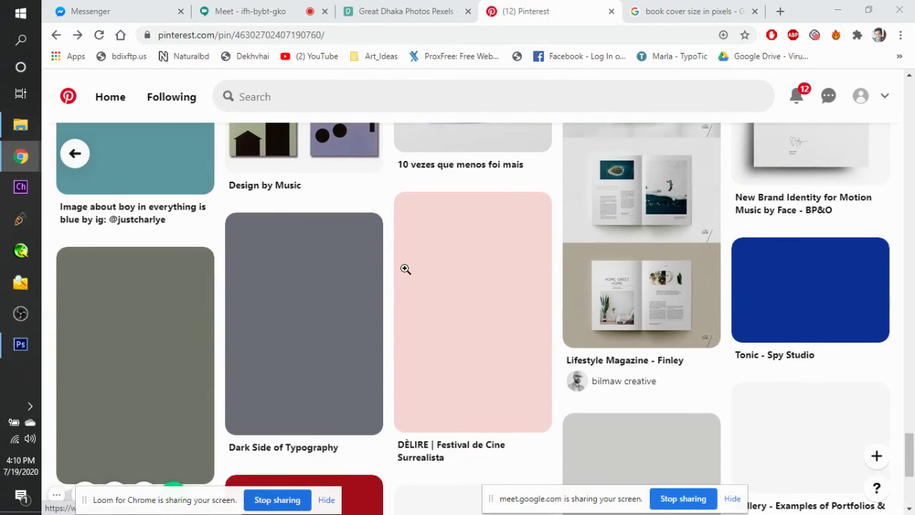
{"action": "scroll", "coordinate": [405, 268], "scroll_direction": "up", "scroll_amount": 2}
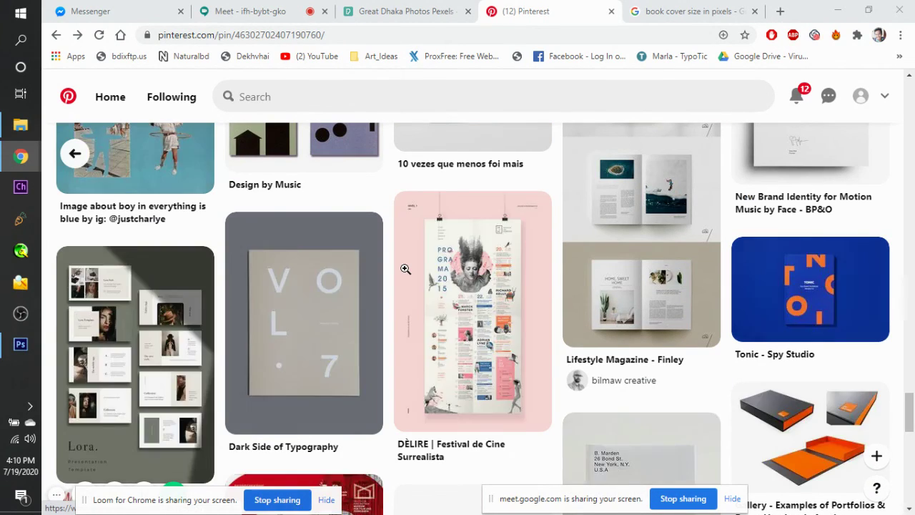
{"action": "scroll", "coordinate": [404, 267], "scroll_direction": "down", "scroll_amount": 3}
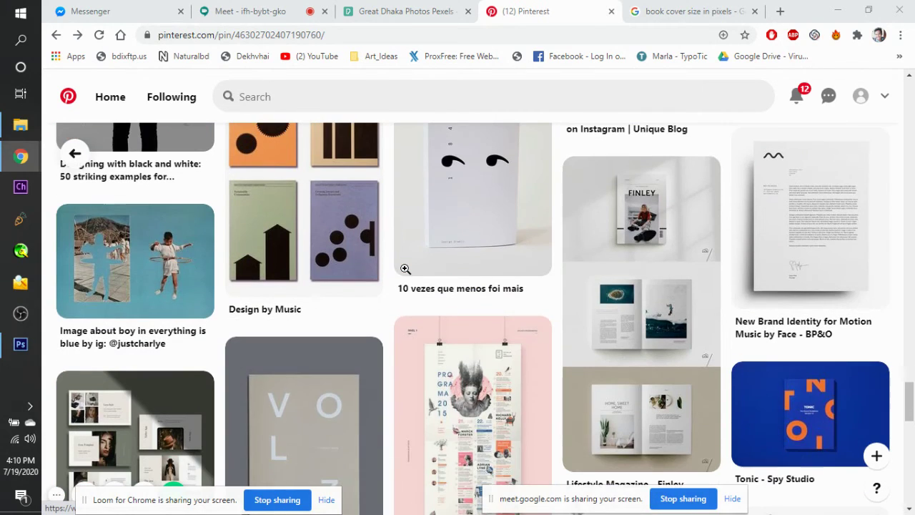
{"action": "scroll", "coordinate": [405, 268], "scroll_direction": "down", "scroll_amount": 2}
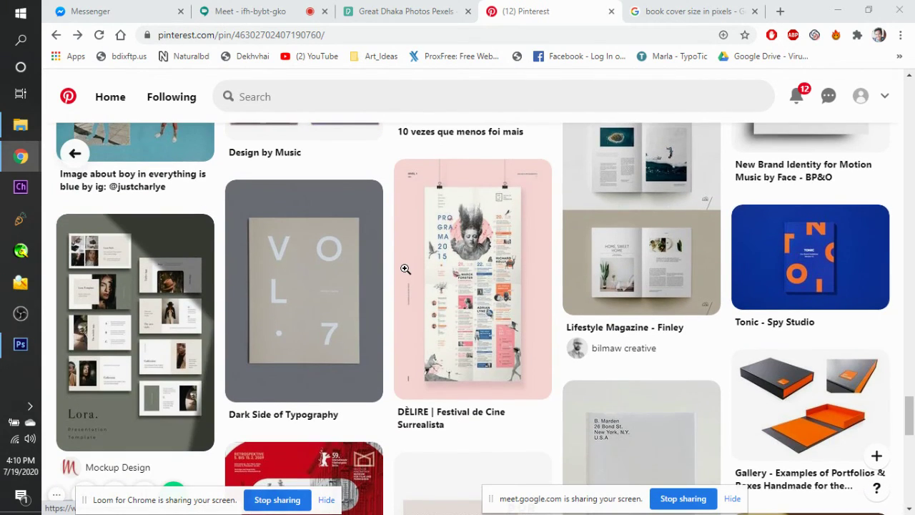
{"action": "scroll", "coordinate": [404, 268], "scroll_direction": "down", "scroll_amount": 2}
{"action": "scroll", "coordinate": [404, 268], "scroll_direction": "down", "scroll_amount": 2}
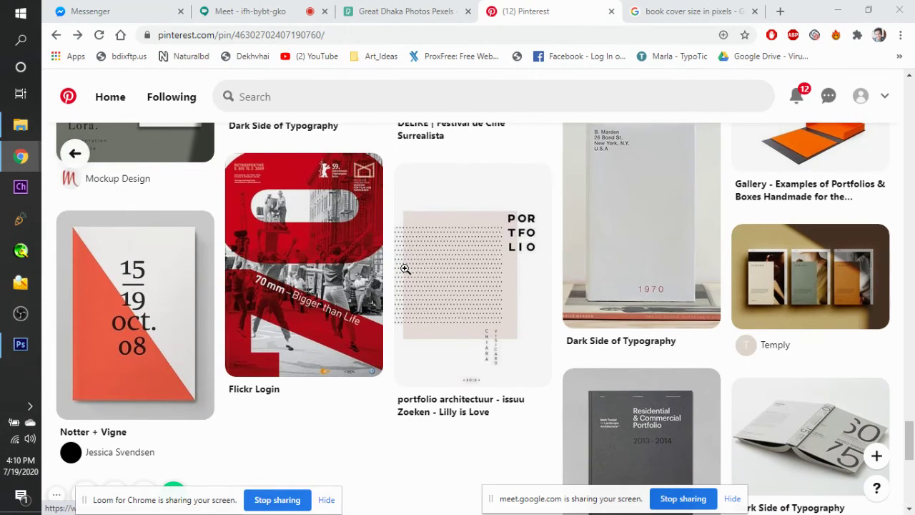
{"action": "scroll", "coordinate": [404, 268], "scroll_direction": "down", "scroll_amount": 3}
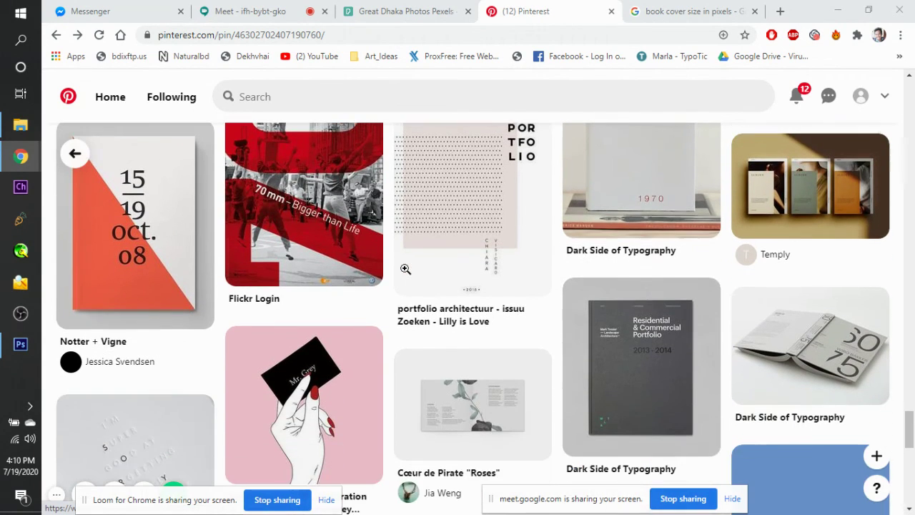
{"action": "scroll", "coordinate": [404, 268], "scroll_direction": "down", "scroll_amount": 3}
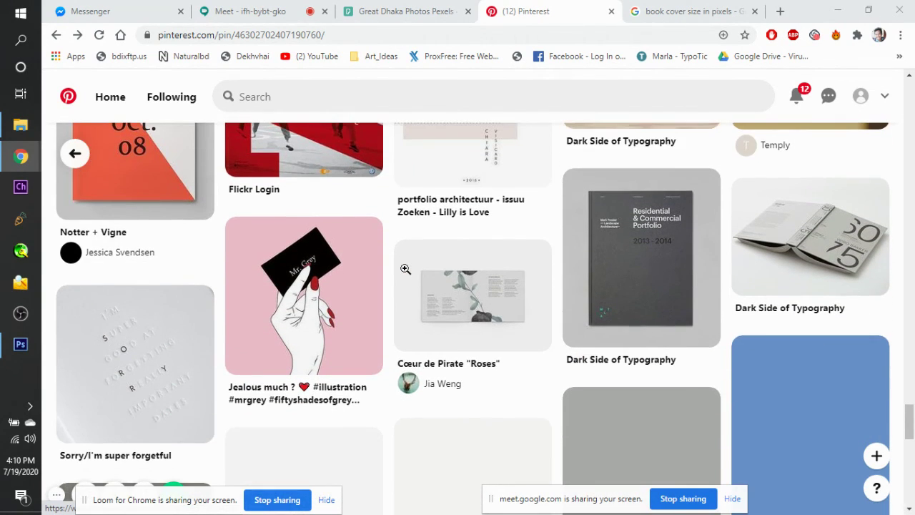
{"action": "scroll", "coordinate": [405, 268], "scroll_direction": "up", "scroll_amount": 1}
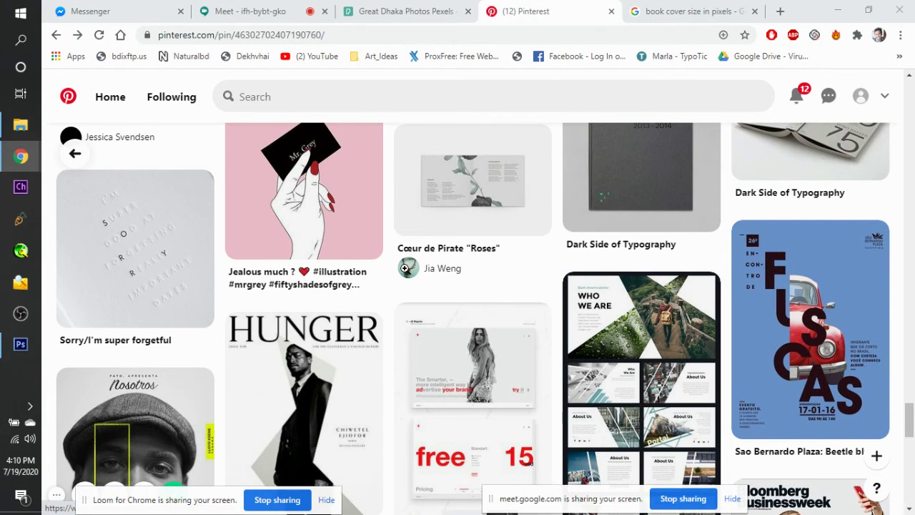
{"action": "scroll", "coordinate": [404, 268], "scroll_direction": "down", "scroll_amount": 2}
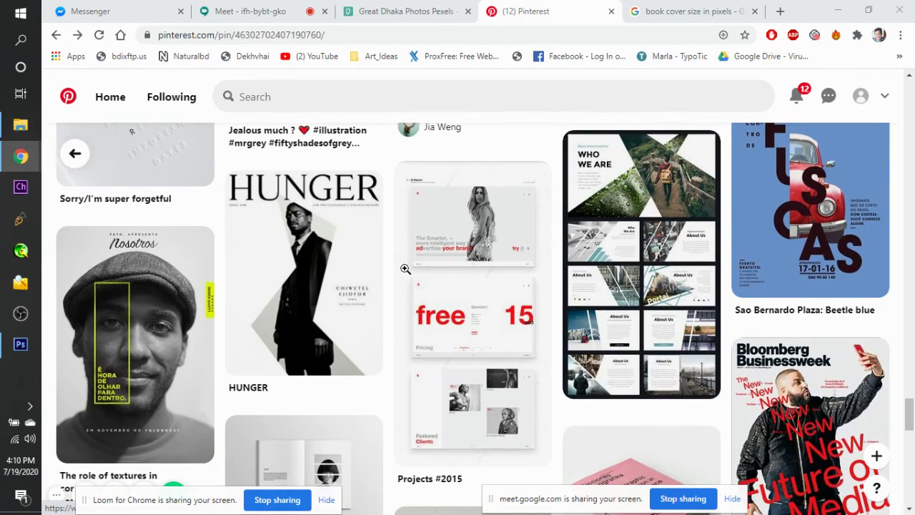
Look over the related book, stationery and poster pins for their cover treatment, bindings and use of colour.
{"action": "scroll", "coordinate": [404, 268], "scroll_direction": "down", "scroll_amount": 10}
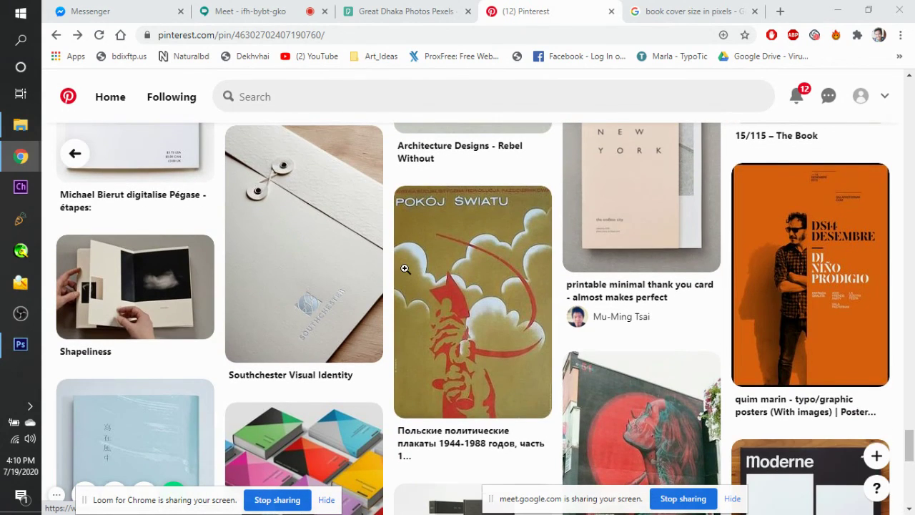
{"action": "scroll", "coordinate": [405, 268], "scroll_direction": "down", "scroll_amount": 2}
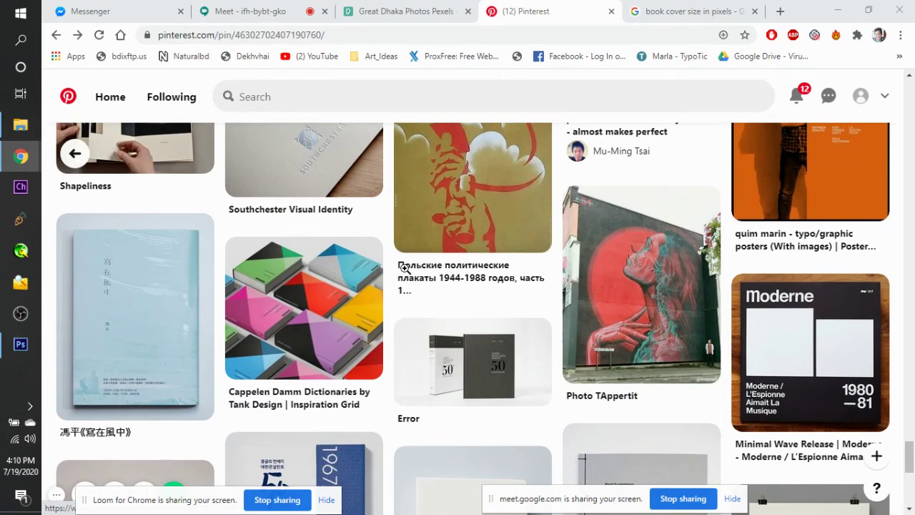
{"action": "scroll", "coordinate": [405, 268], "scroll_direction": "up", "scroll_amount": 3}
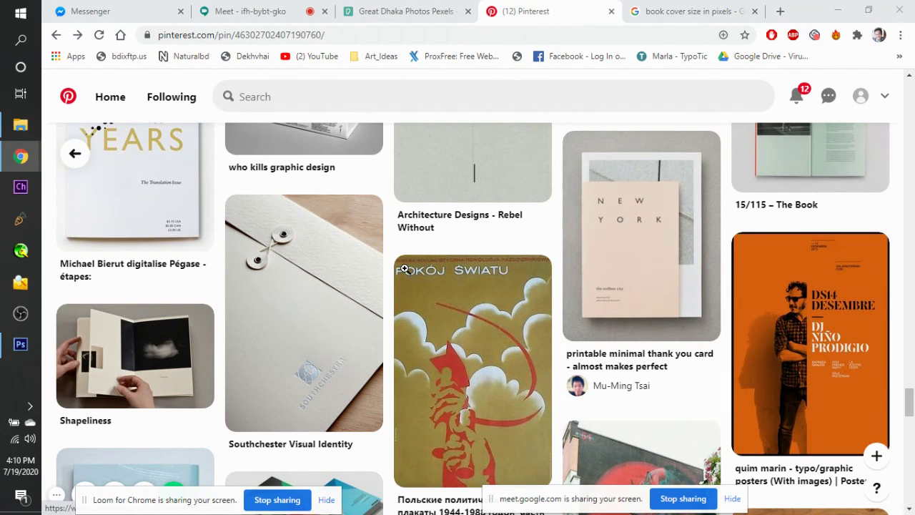
{"action": "scroll", "coordinate": [404, 268], "scroll_direction": "down", "scroll_amount": 2}
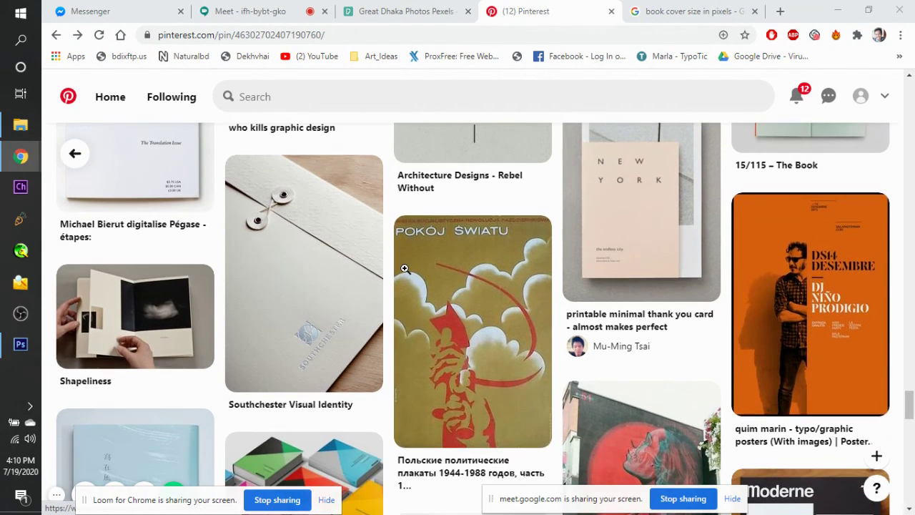
{"action": "scroll", "coordinate": [405, 268], "scroll_direction": "down", "scroll_amount": 3}
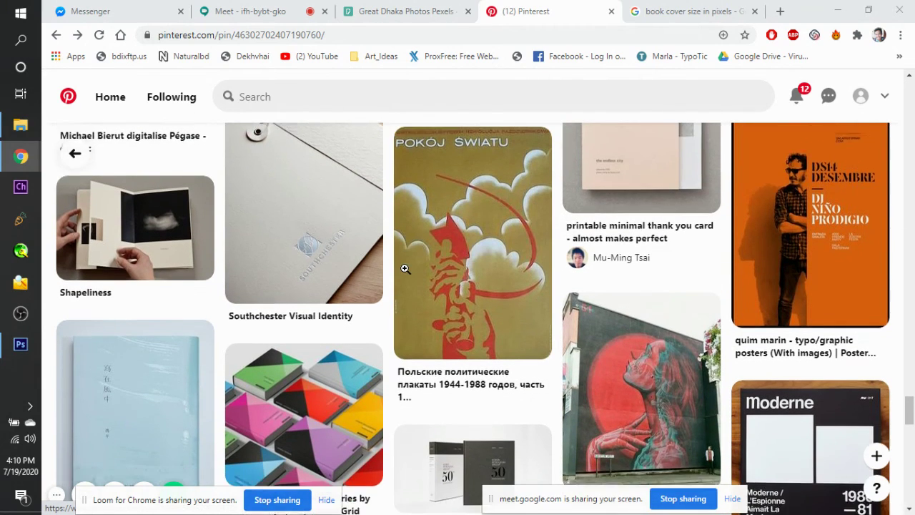
{"action": "scroll", "coordinate": [405, 268], "scroll_direction": "down", "scroll_amount": 3}
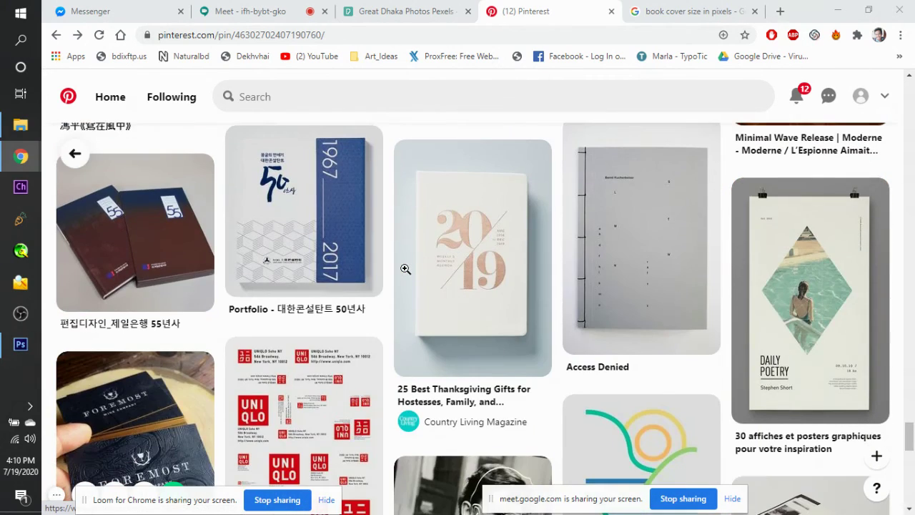
Return to the start of the pin's suggestions and review the first book covers, portfolio layouts and advertising posters again.
{"action": "scroll", "coordinate": [405, 268], "scroll_direction": "up", "scroll_amount": 20}
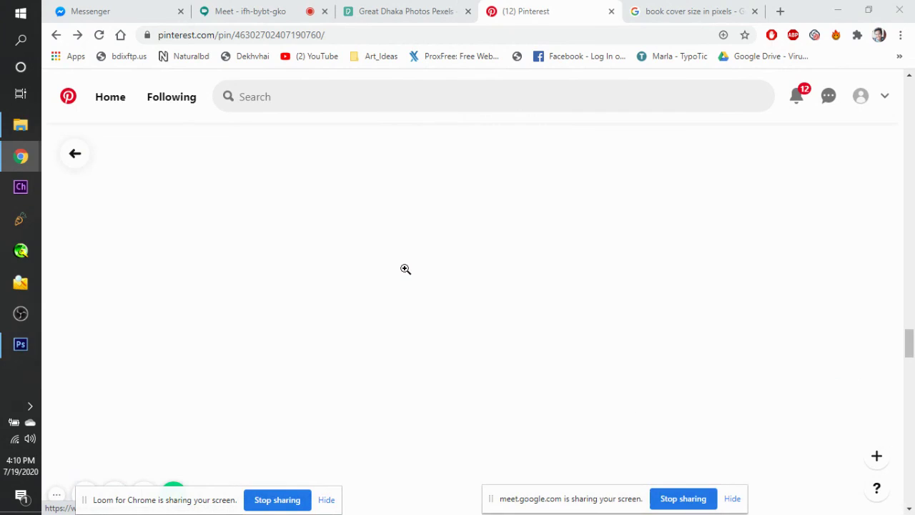
{"action": "scroll", "coordinate": [404, 269], "scroll_direction": "up", "scroll_amount": 20}
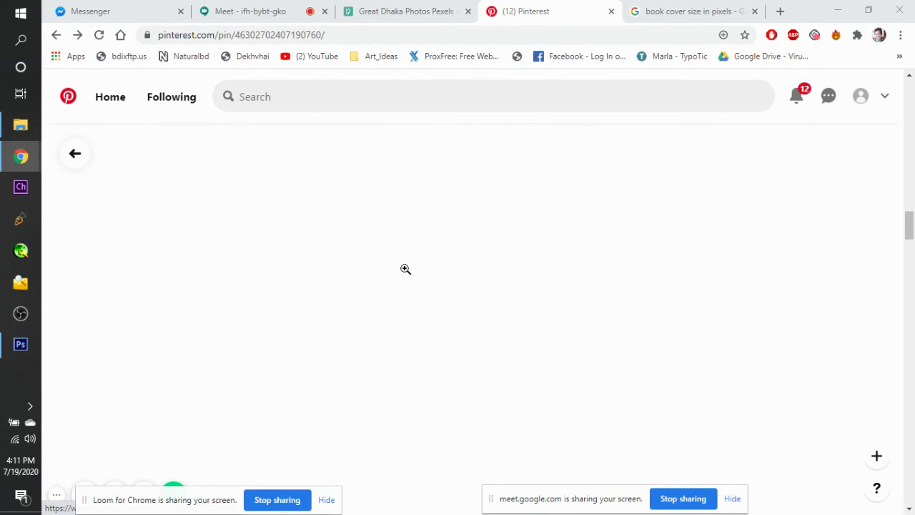
{"action": "scroll", "coordinate": [404, 269], "scroll_direction": "up", "scroll_amount": 15}
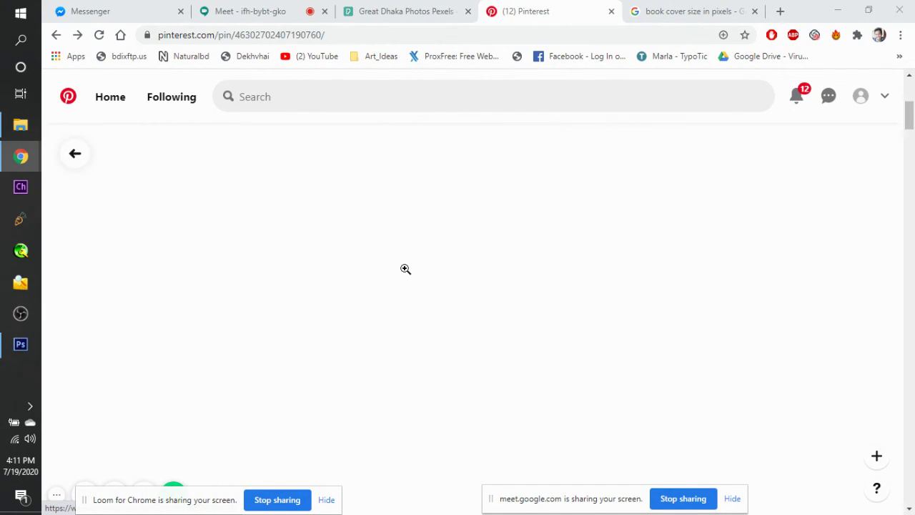
{"action": "scroll", "coordinate": [405, 269], "scroll_direction": "down", "scroll_amount": 3}
{"action": "scroll", "coordinate": [436, 192], "scroll_direction": "down", "scroll_amount": 3}
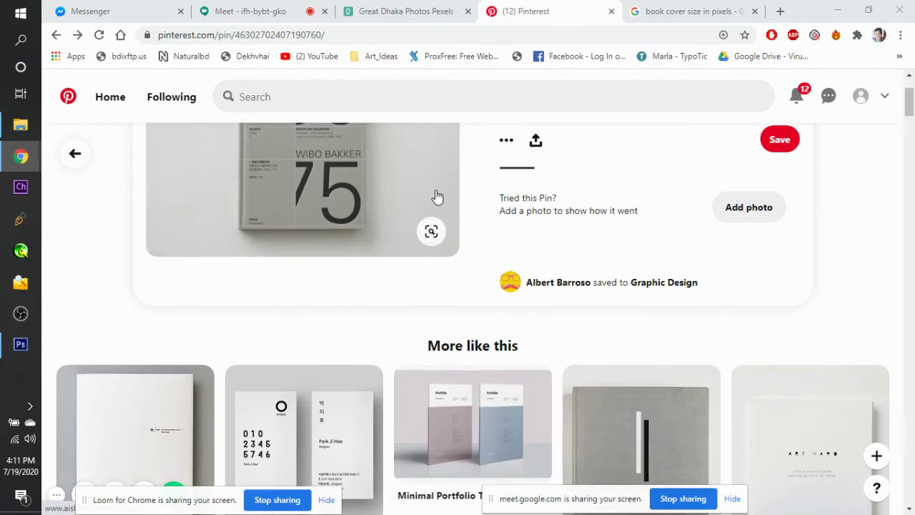
{"action": "scroll", "coordinate": [436, 193], "scroll_direction": "down", "scroll_amount": 10}
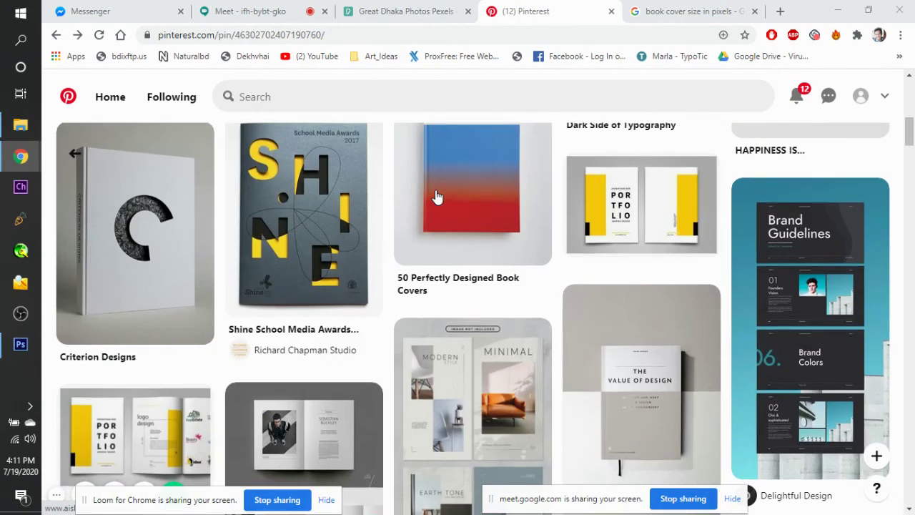
{"action": "scroll", "coordinate": [435, 194], "scroll_direction": "down", "scroll_amount": 3}
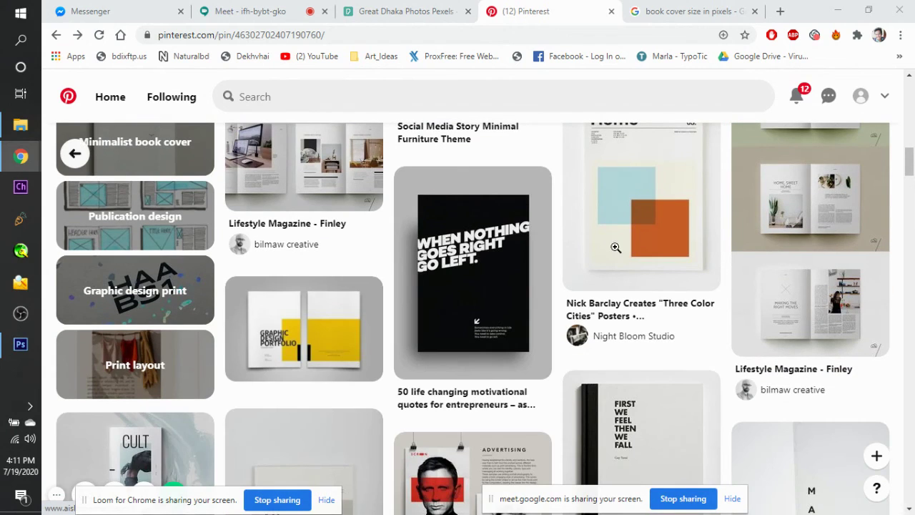
{"action": "scroll", "coordinate": [503, 350], "scroll_direction": "down", "scroll_amount": 3}
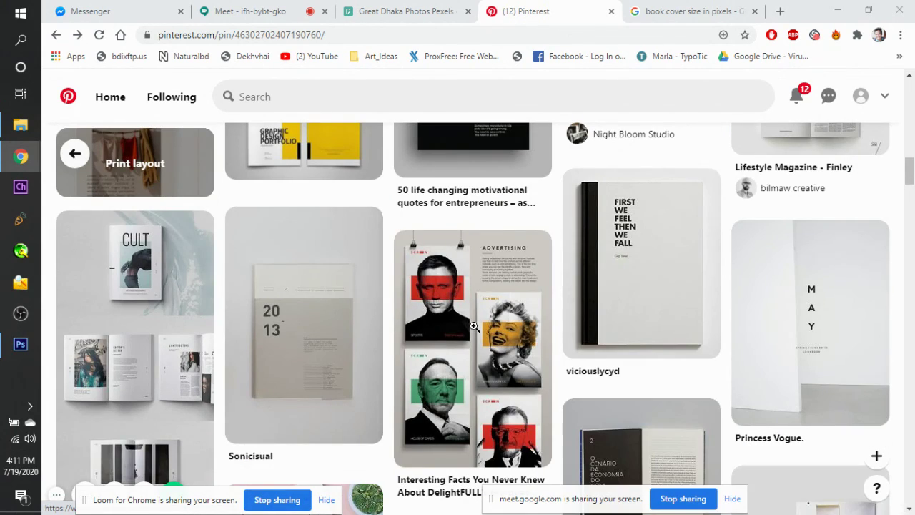
{"action": "mouse_move", "coordinate": [473, 327]}
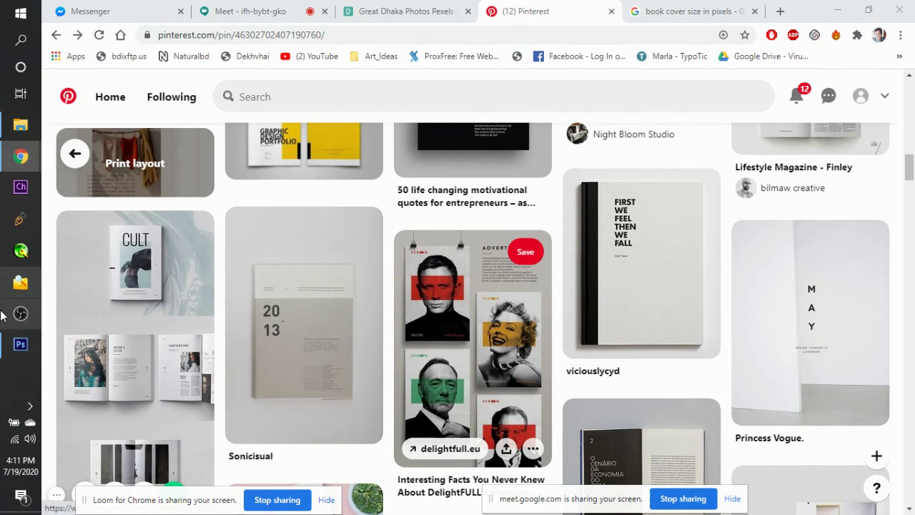
Close the Pinterest and book cover size search tabs, and search Pexels for "portrait".
{"action": "left_click", "coordinate": [611, 11]}
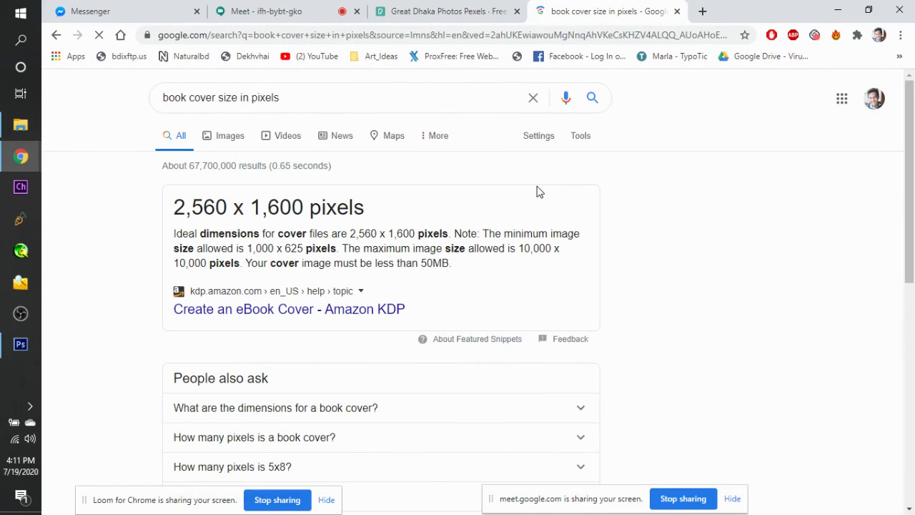
{"action": "left_click", "coordinate": [676, 11]}
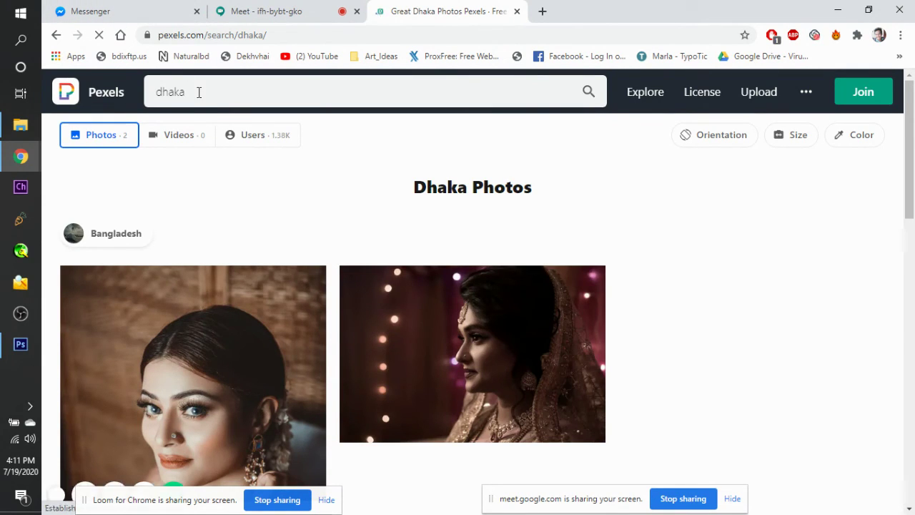
{"action": "left_click", "coordinate": [198, 92]}
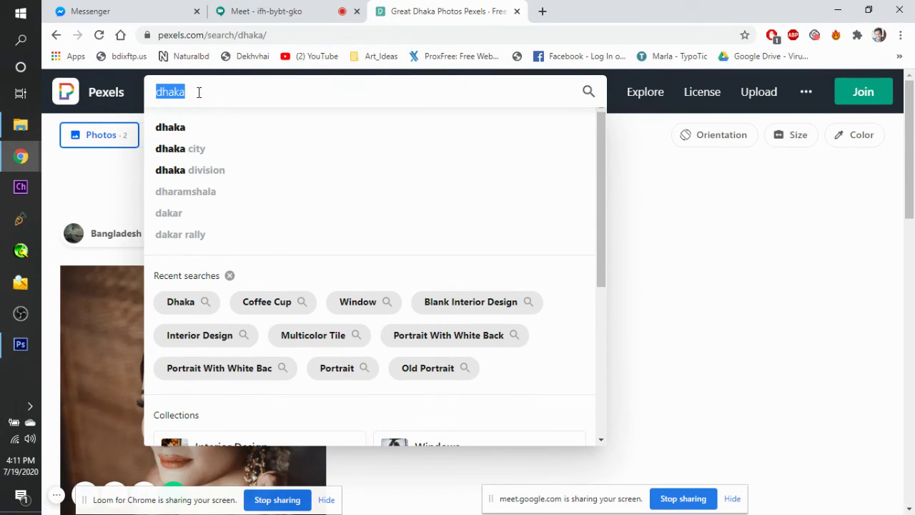
{"action": "type", "text": "portrait"}
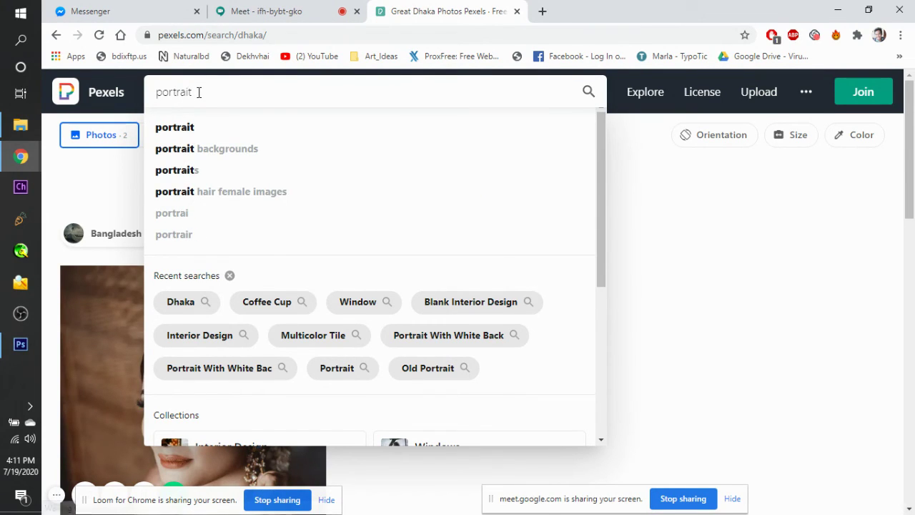
{"action": "key", "text": "Return"}
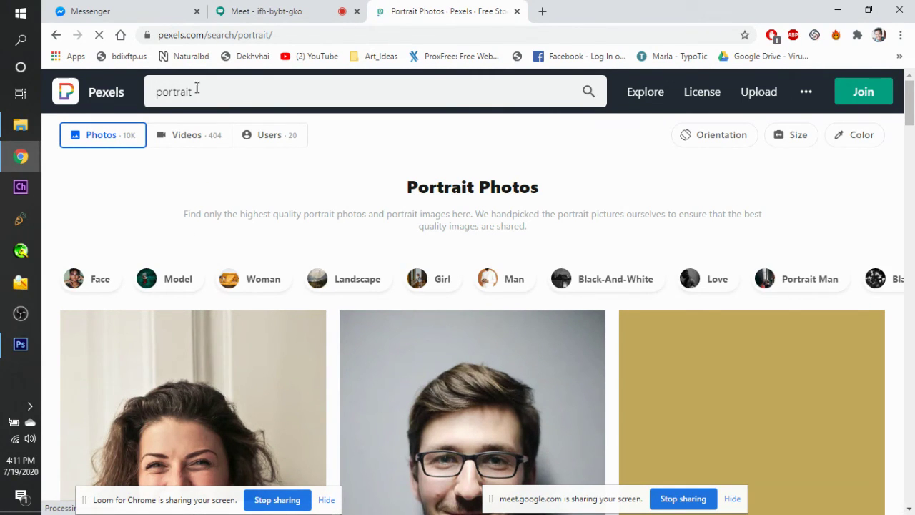
Check the Google Meet chat for new messages and return to the Pexels portrait results.
{"action": "left_click", "coordinate": [244, 6]}
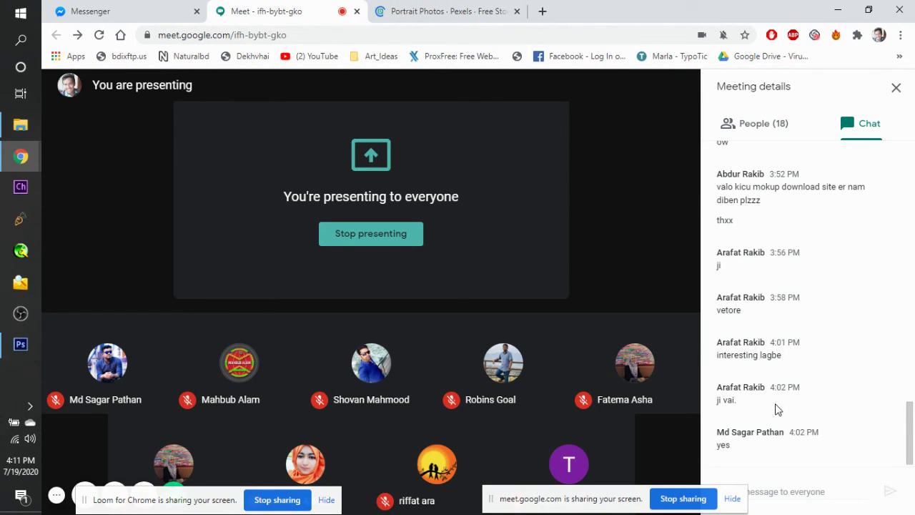
{"action": "left_click", "coordinate": [500, 8]}
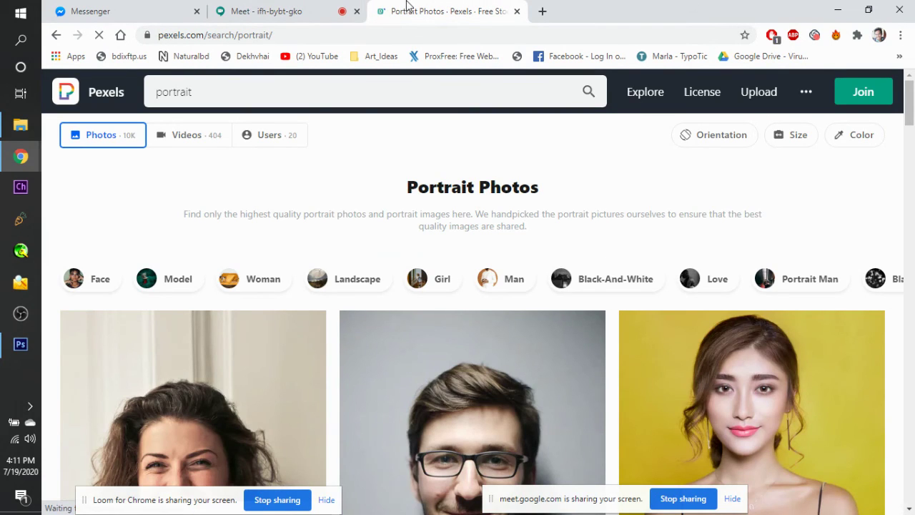
{"action": "left_click", "coordinate": [322, 5]}
{"action": "left_click", "coordinate": [404, 7]}
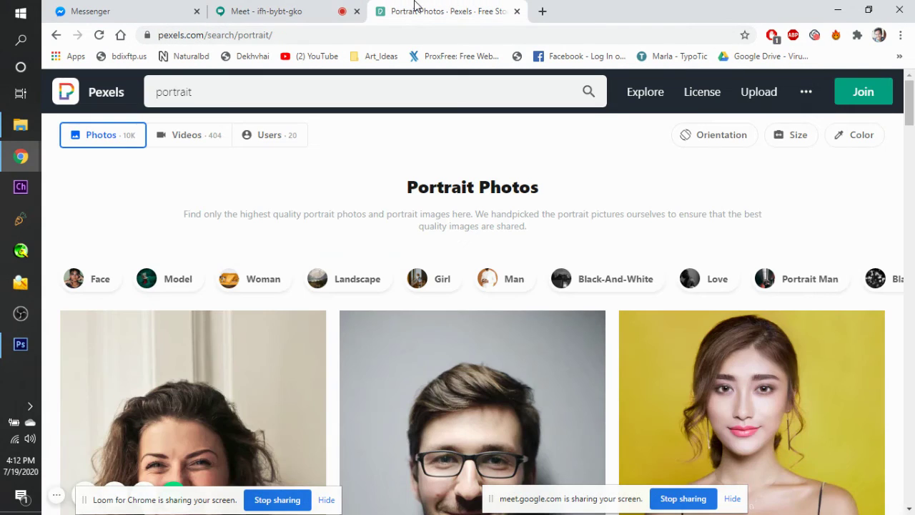
Find the "Man Facing Sideways" profile photo among the portrait results and download it for free.
{"action": "scroll", "coordinate": [503, 338], "scroll_direction": "down", "scroll_amount": 10}
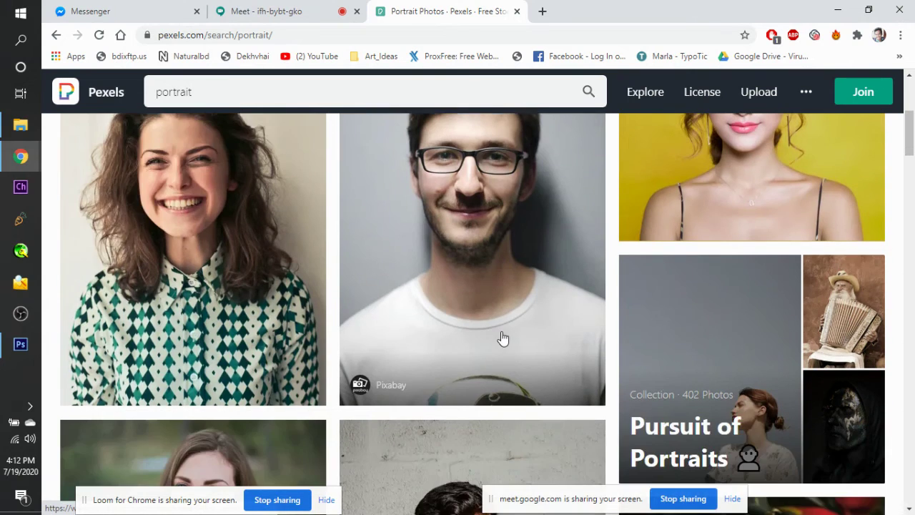
{"action": "scroll", "coordinate": [503, 338], "scroll_direction": "down", "scroll_amount": 5}
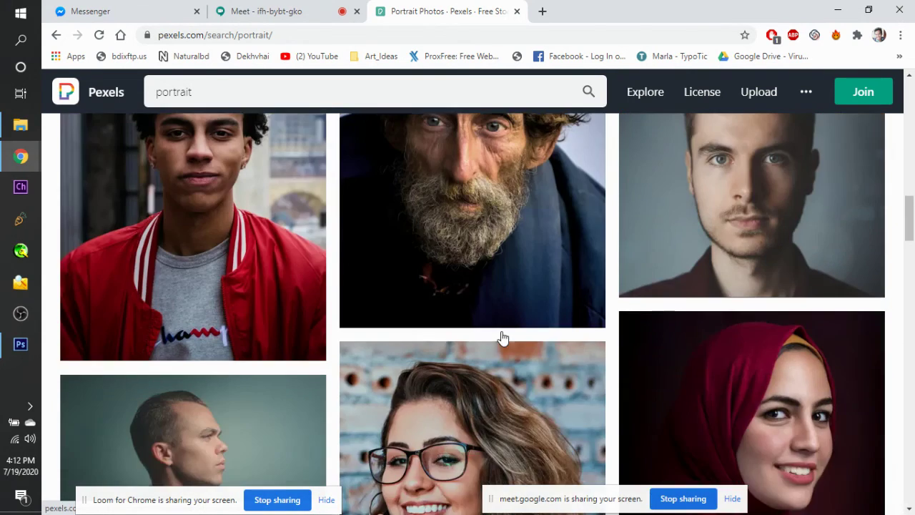
{"action": "scroll", "coordinate": [503, 338], "scroll_direction": "up", "scroll_amount": 4}
{"action": "scroll", "coordinate": [502, 338], "scroll_direction": "up", "scroll_amount": 2}
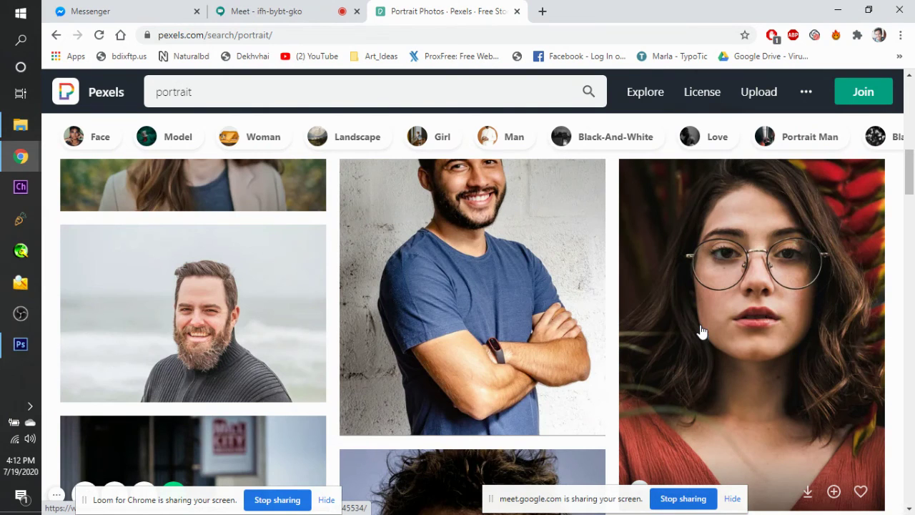
{"action": "scroll", "coordinate": [701, 331], "scroll_direction": "down", "scroll_amount": 3}
{"action": "scroll", "coordinate": [701, 331], "scroll_direction": "down", "scroll_amount": 10}
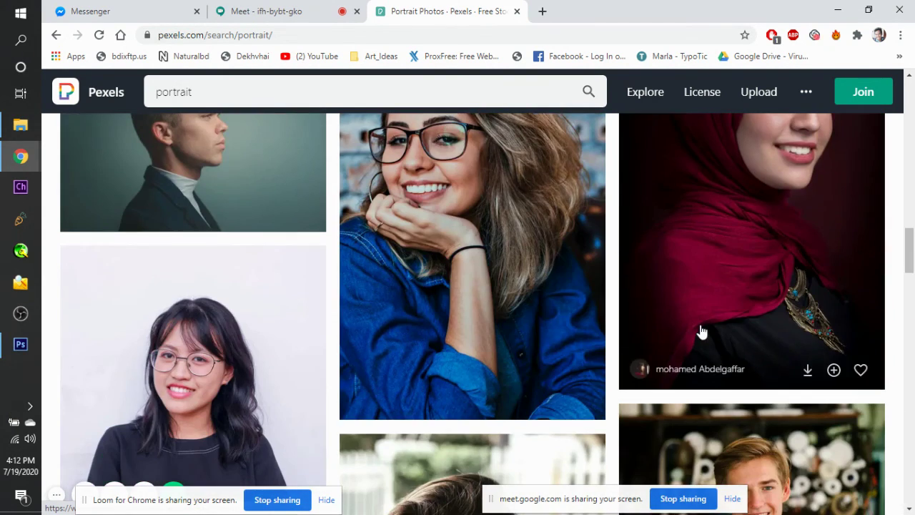
{"action": "scroll", "coordinate": [701, 331], "scroll_direction": "up", "scroll_amount": 2}
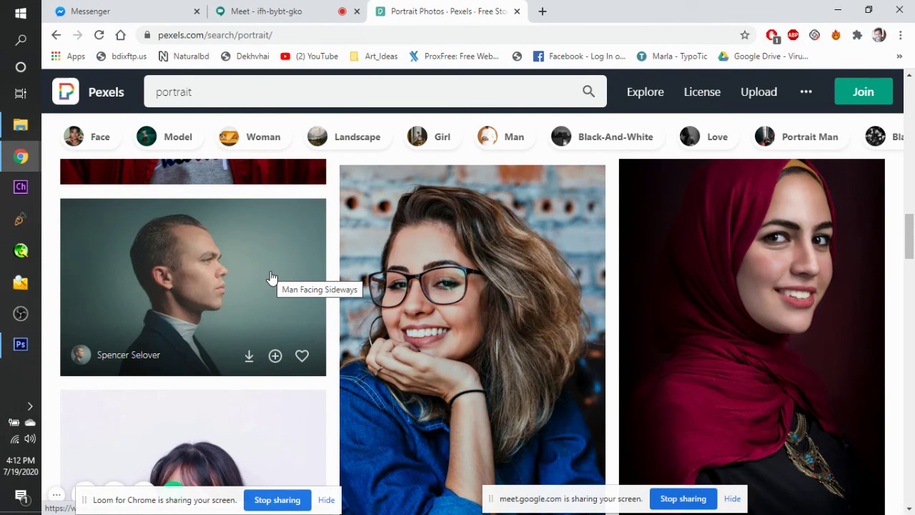
{"action": "left_click", "coordinate": [270, 272]}
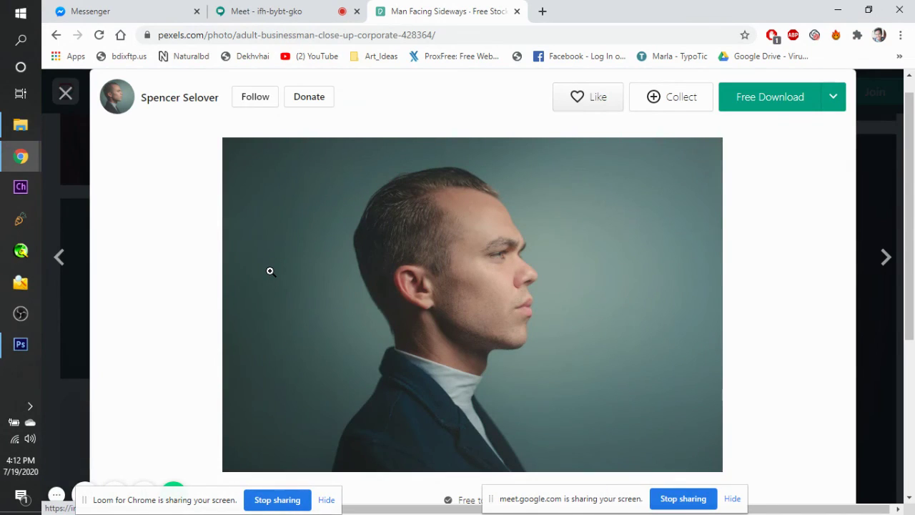
{"action": "left_click", "coordinate": [768, 102]}
Copy the "Man Facing Sideways" photo's page link and send it to everyone in the Google Meet chat.
{"action": "left_click", "coordinate": [480, 35]}
{"action": "key", "text": "ctrl+c"}
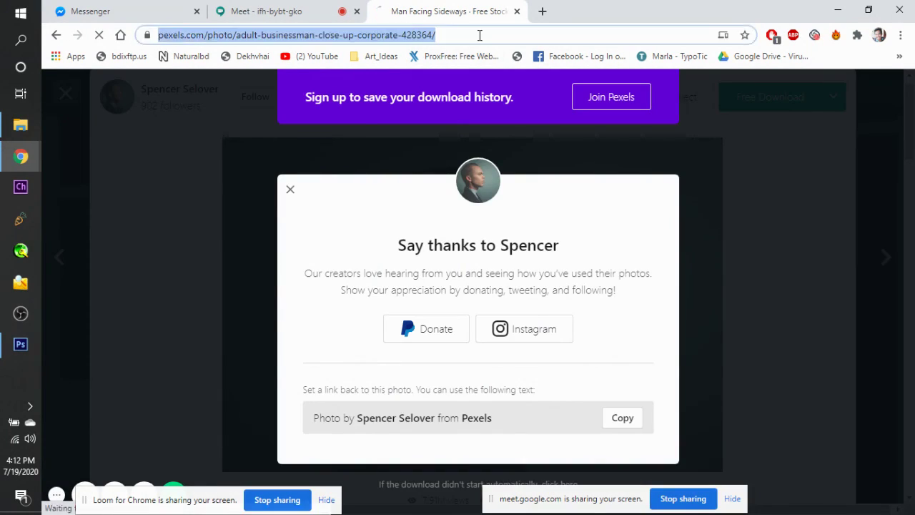
{"action": "left_click", "coordinate": [290, 6]}
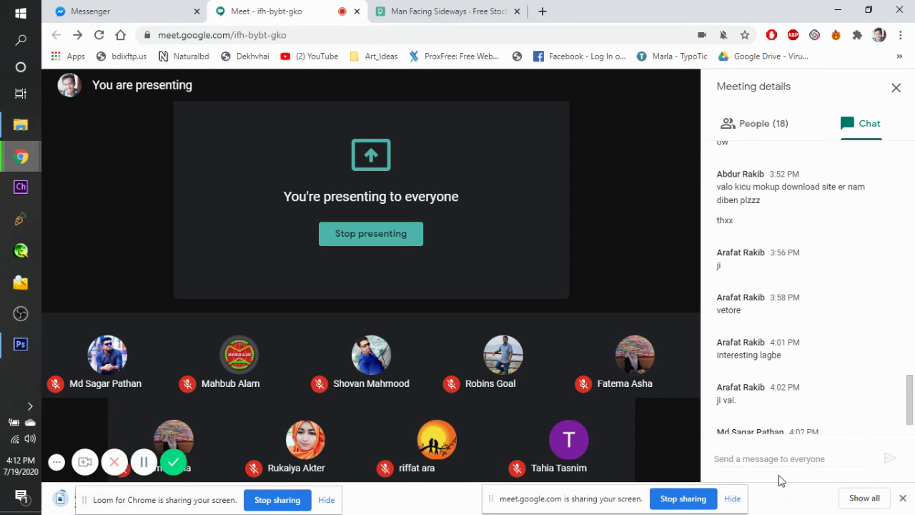
{"action": "left_click", "coordinate": [787, 458]}
{"action": "key", "text": "ctrl+v"}
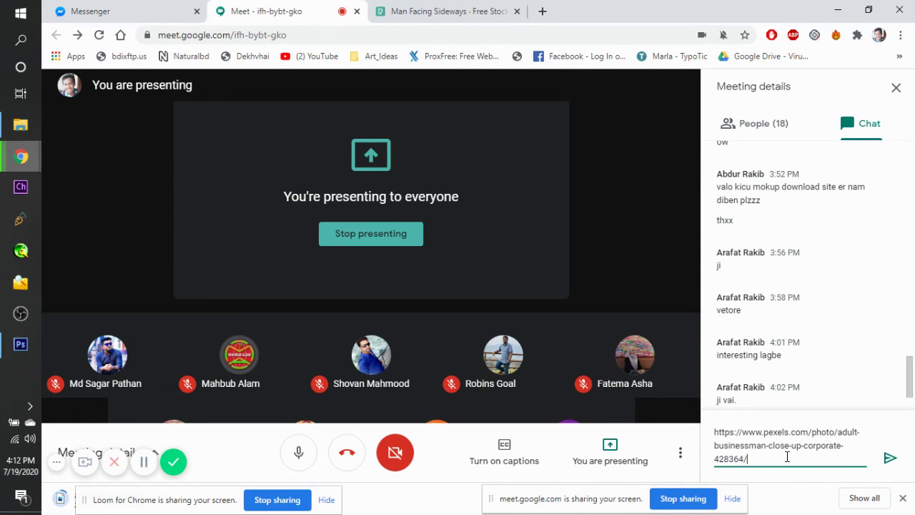
{"action": "key", "text": "Return"}
Back on Pexels, move the Loom sharing notice clear of the download progress and close the thank-you message and photo preview.
{"action": "left_click", "coordinate": [451, 9]}
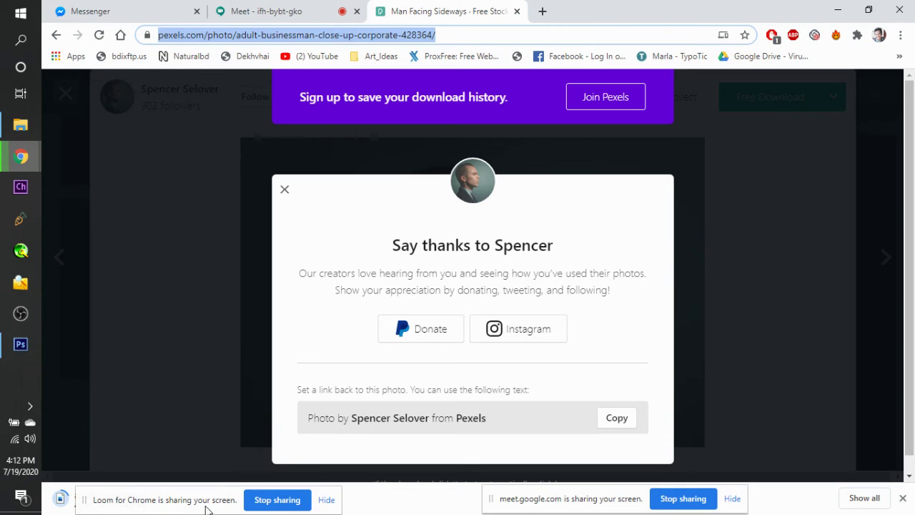
{"action": "left_click_drag", "start_coordinate": [207, 508], "coordinate": [456, 501]}
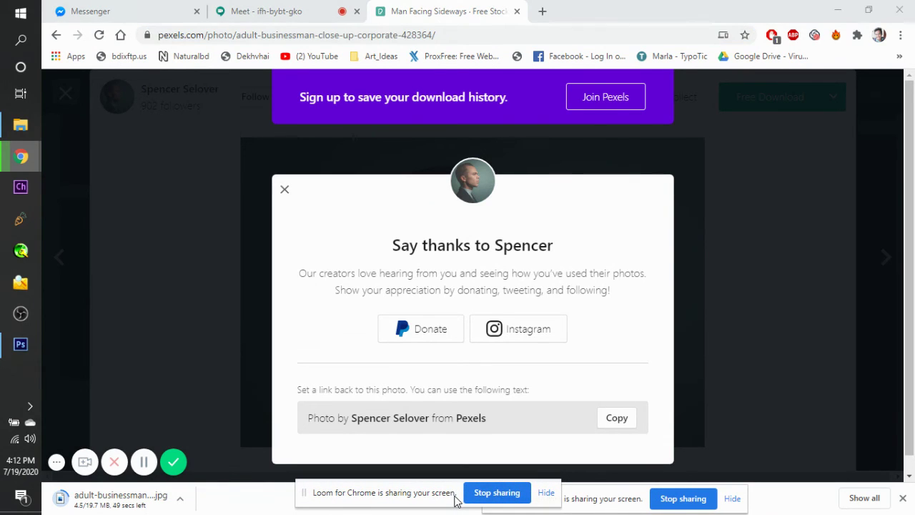
{"action": "left_click", "coordinate": [279, 9]}
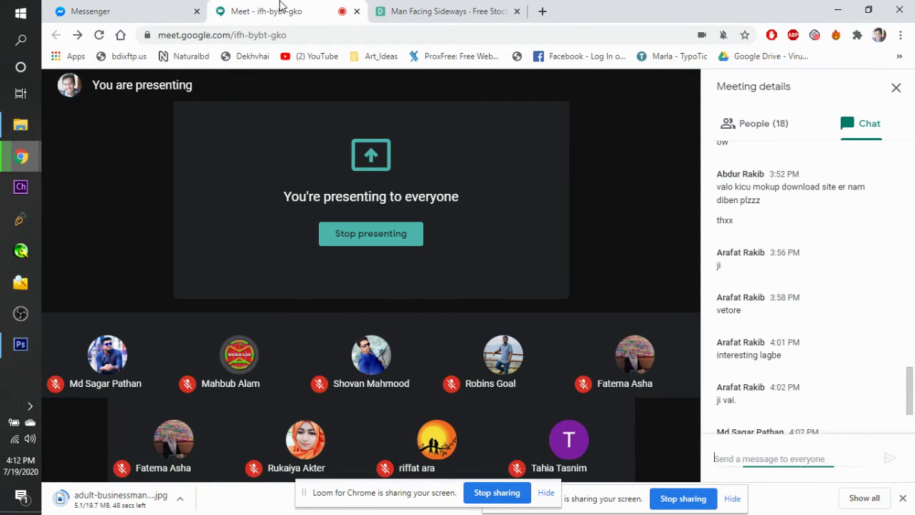
{"action": "left_click", "coordinate": [406, 8]}
{"action": "left_click", "coordinate": [283, 190]}
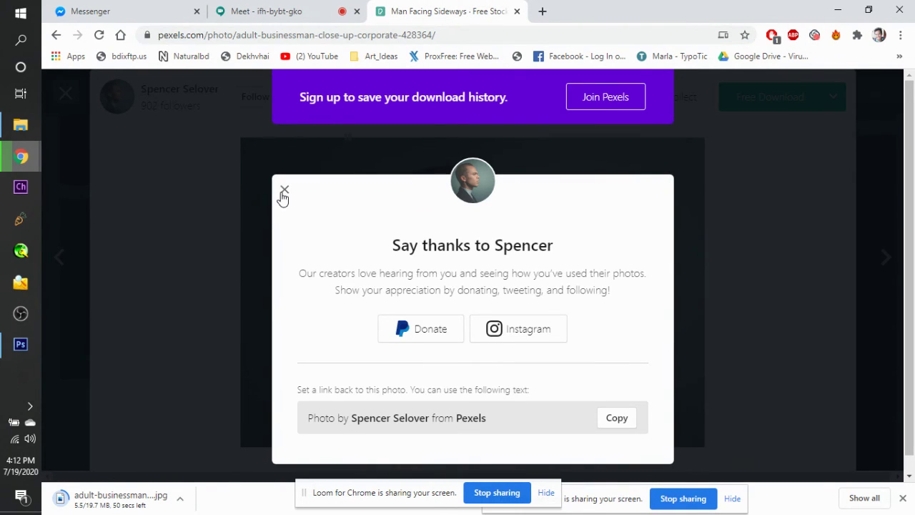
{"action": "left_click", "coordinate": [284, 192]}
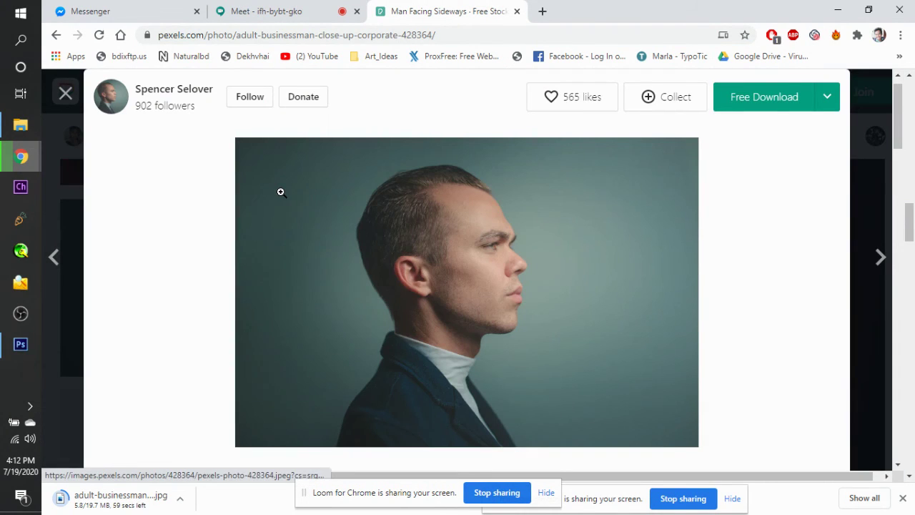
{"action": "left_click", "coordinate": [67, 93]}
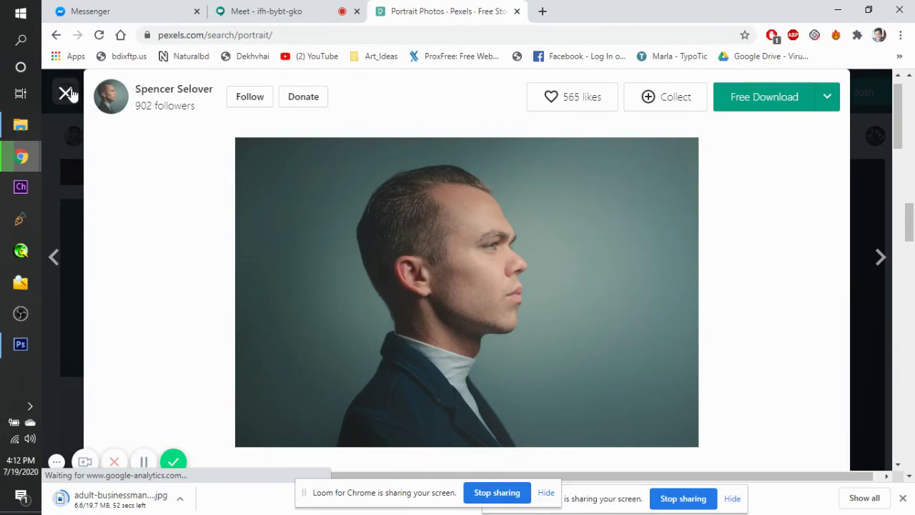
Switch to Google Meet and admit the person waiting to join the meeting.
{"action": "scroll", "coordinate": [484, 235], "scroll_direction": "down", "scroll_amount": 1}
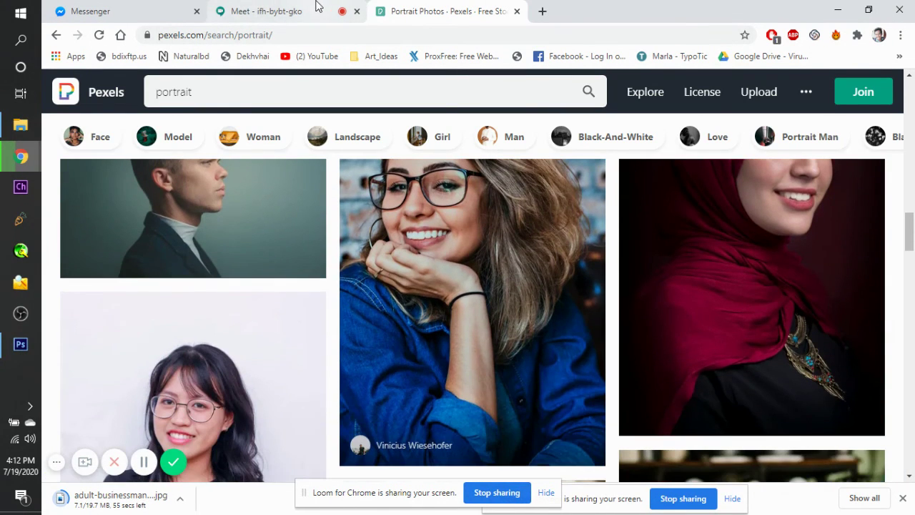
{"action": "left_click", "coordinate": [318, 5]}
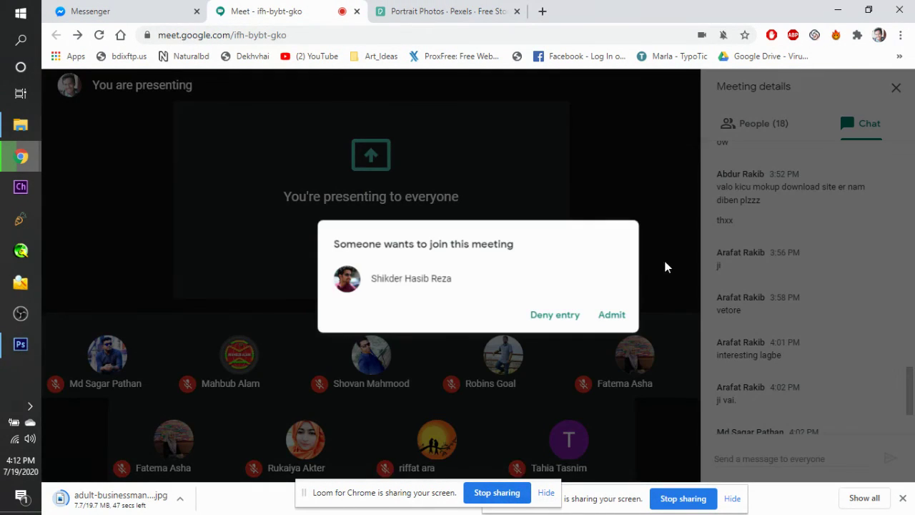
{"action": "left_click", "coordinate": [602, 315]}
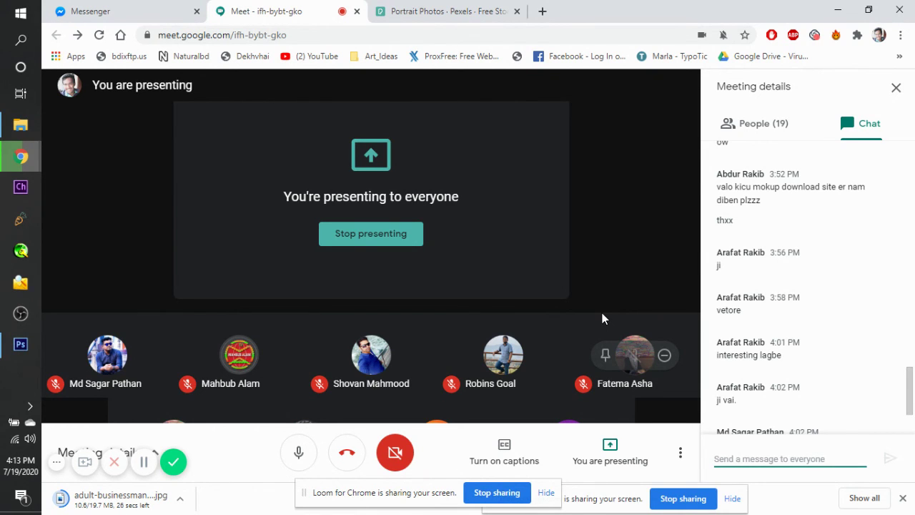
Return to the Pexels portrait results and look through further photos, comparing their poses, lighting and backgrounds.
{"action": "left_click", "coordinate": [492, 7]}
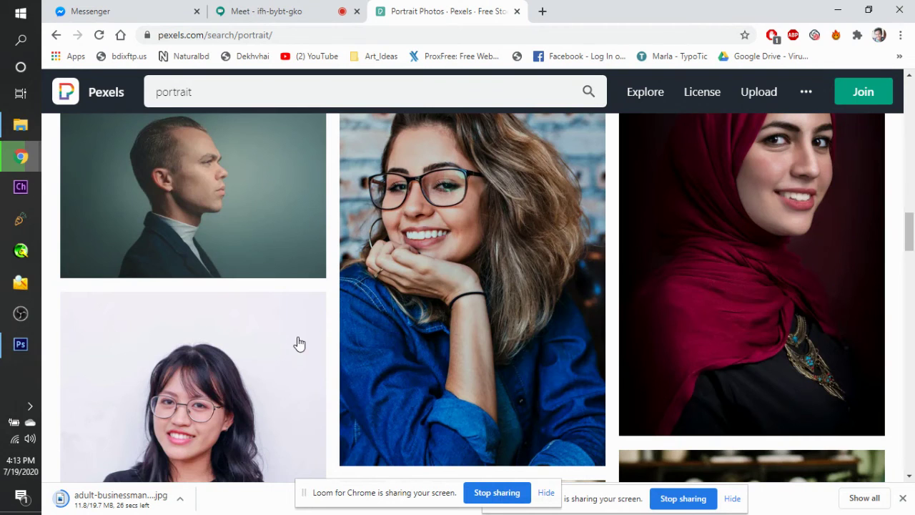
{"action": "scroll", "coordinate": [299, 344], "scroll_direction": "down", "scroll_amount": 4}
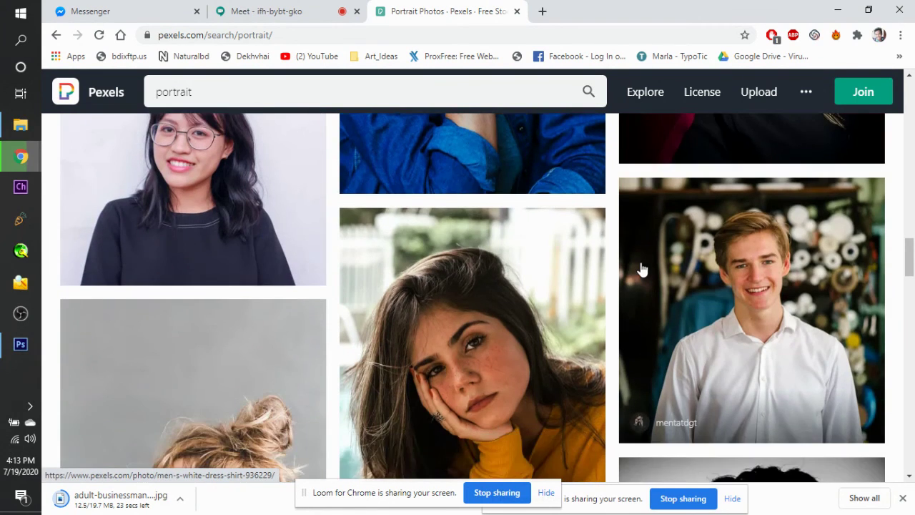
{"action": "scroll", "coordinate": [641, 269], "scroll_direction": "down", "scroll_amount": 5}
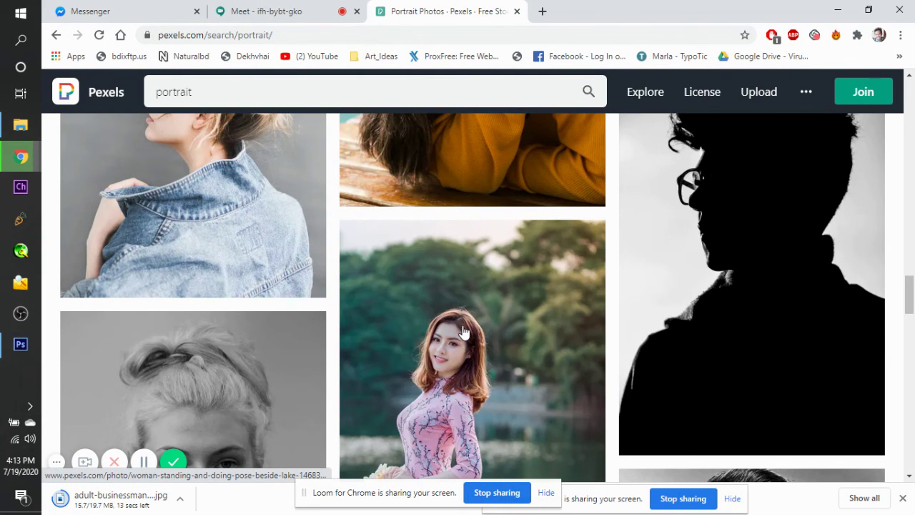
{"action": "scroll", "coordinate": [464, 330], "scroll_direction": "down", "scroll_amount": 2}
{"action": "scroll", "coordinate": [463, 330], "scroll_direction": "down", "scroll_amount": 8}
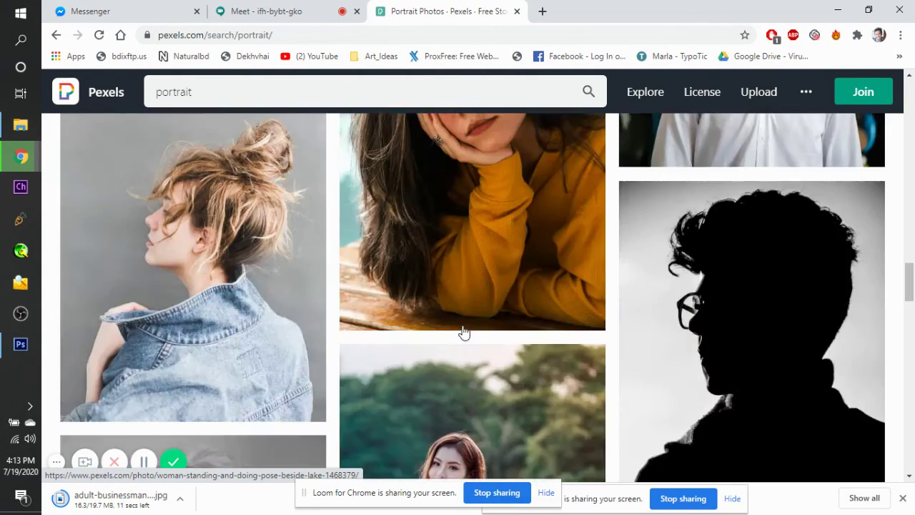
{"action": "scroll", "coordinate": [463, 332], "scroll_direction": "up", "scroll_amount": 5}
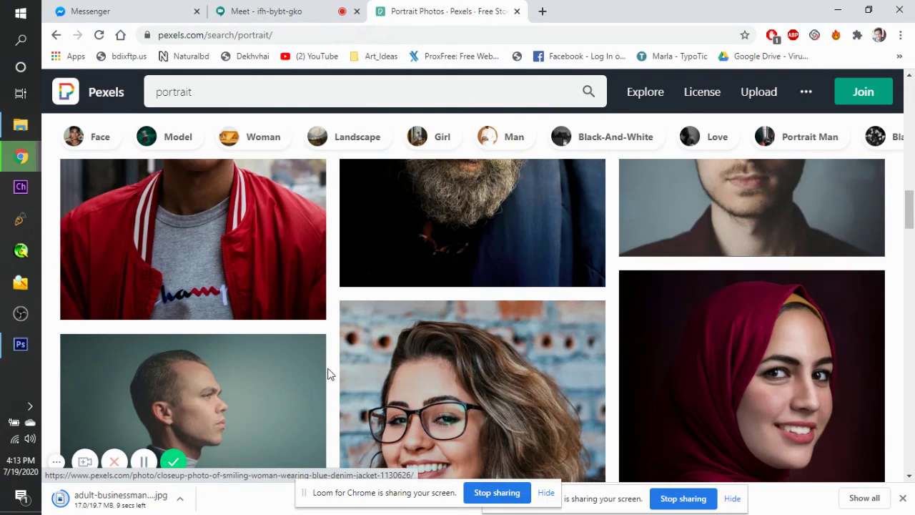
{"action": "scroll", "coordinate": [301, 379], "scroll_direction": "down", "scroll_amount": 2}
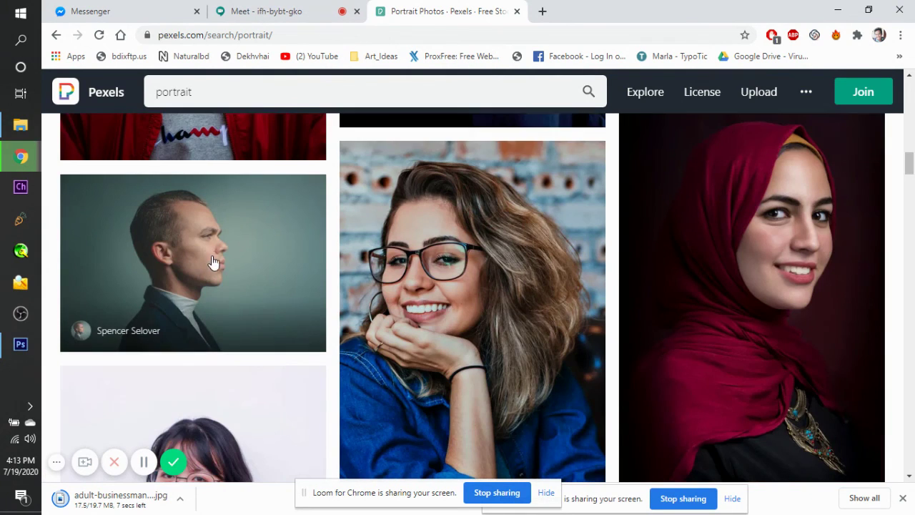
{"action": "scroll", "coordinate": [534, 337], "scroll_direction": "down", "scroll_amount": 8}
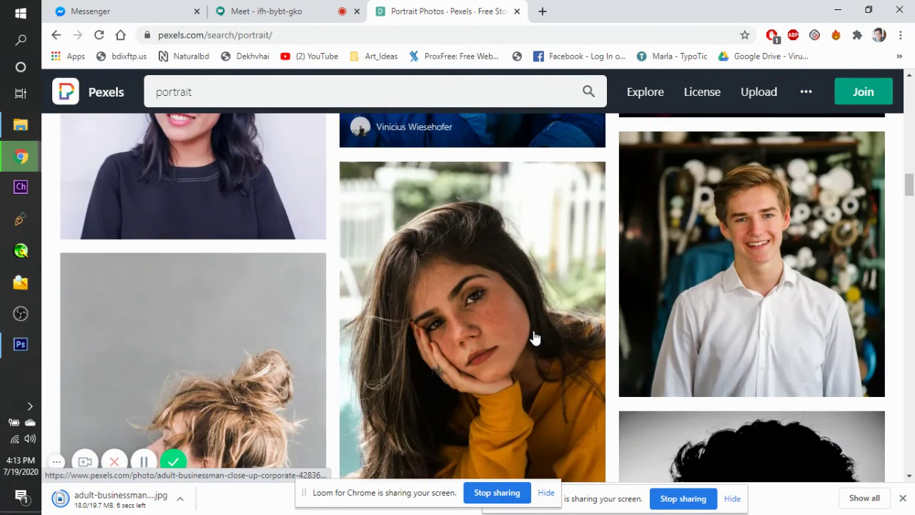
{"action": "scroll", "coordinate": [533, 337], "scroll_direction": "down", "scroll_amount": 10}
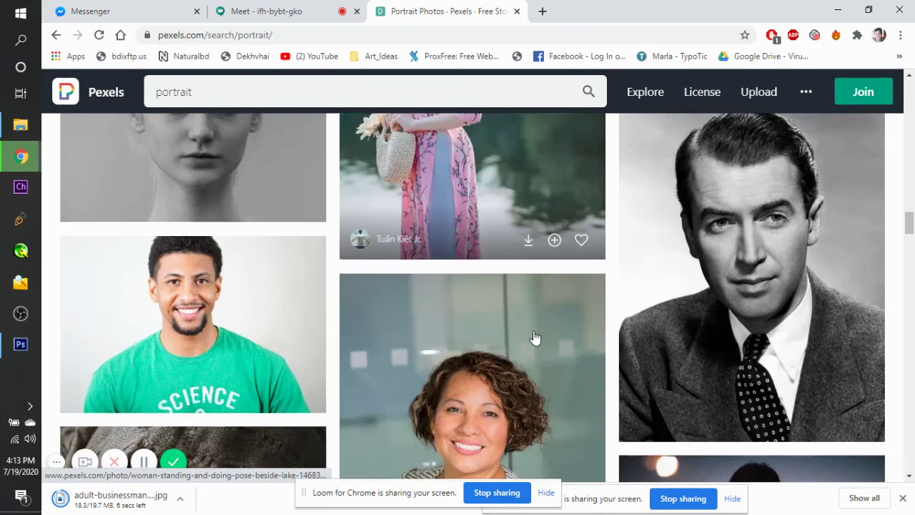
{"action": "scroll", "coordinate": [534, 337], "scroll_direction": "down", "scroll_amount": 6}
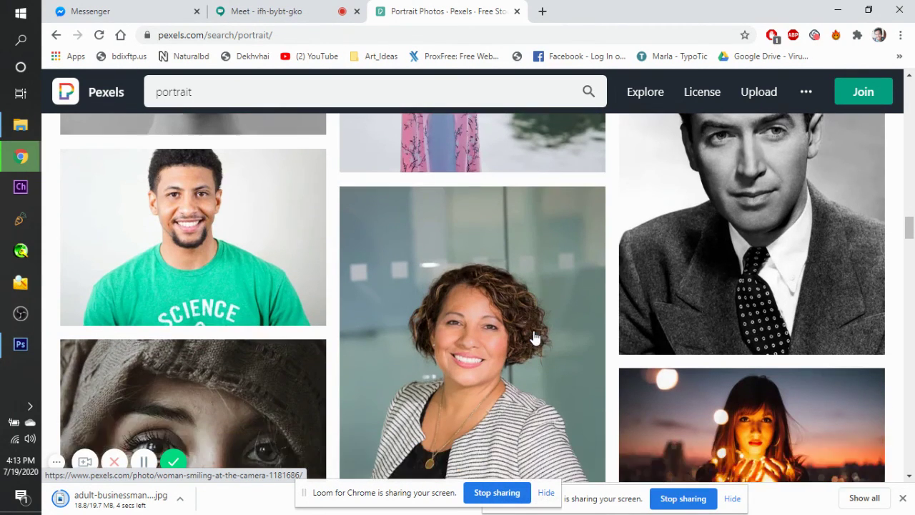
Look further through the Pexels portrait results, comparing the subjects' expressions, lighting and backgrounds.
{"action": "scroll", "coordinate": [534, 337], "scroll_direction": "down", "scroll_amount": 3}
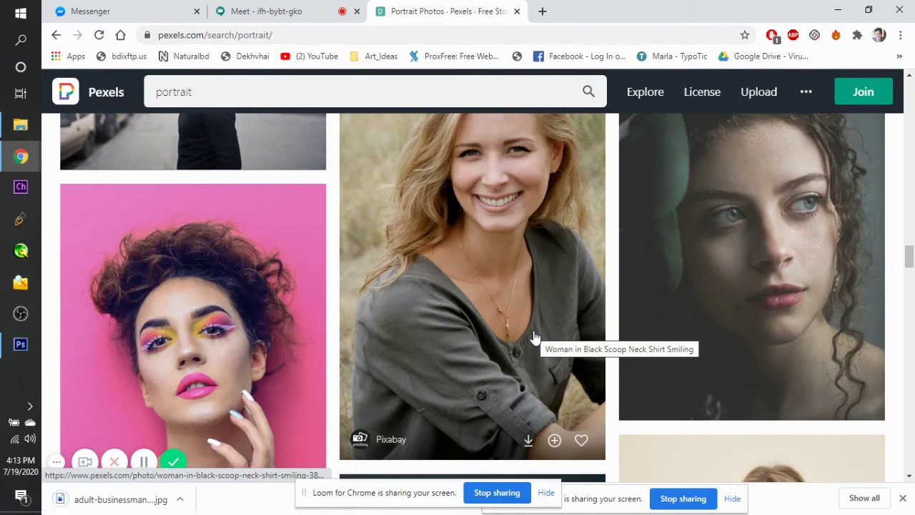
{"action": "scroll", "coordinate": [534, 337], "scroll_direction": "down", "scroll_amount": 5}
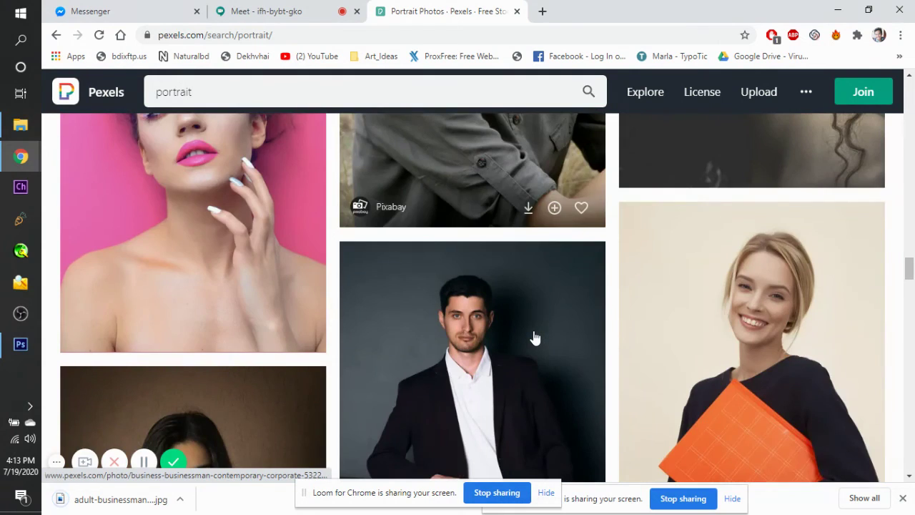
{"action": "scroll", "coordinate": [534, 338], "scroll_direction": "down", "scroll_amount": 2}
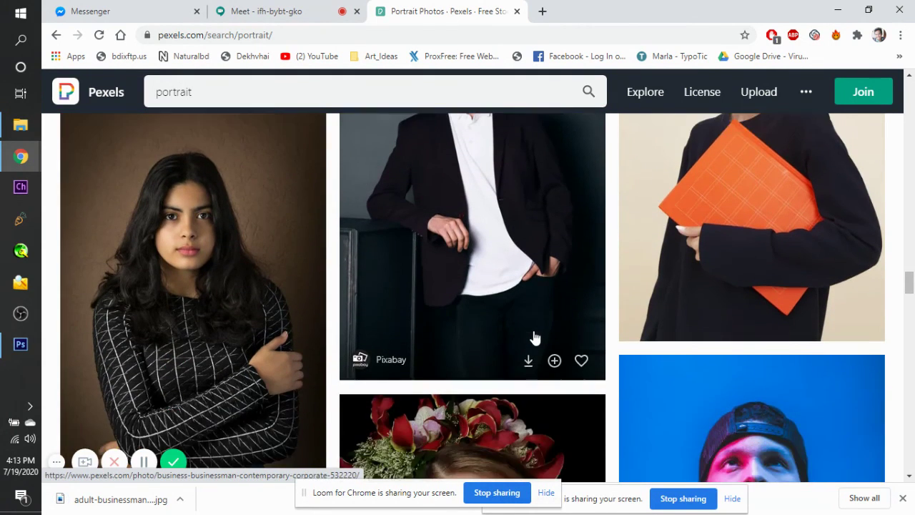
{"action": "scroll", "coordinate": [534, 338], "scroll_direction": "down", "scroll_amount": 6}
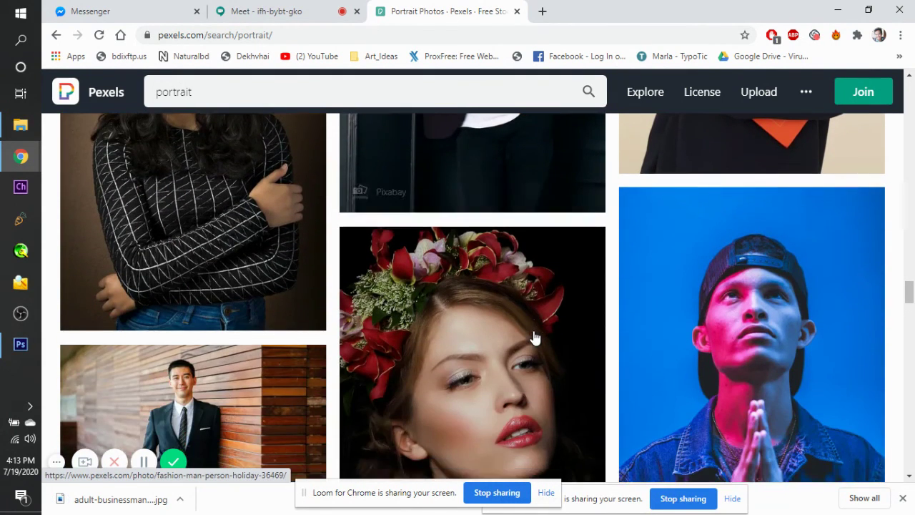
{"action": "scroll", "coordinate": [534, 337], "scroll_direction": "down", "scroll_amount": 3}
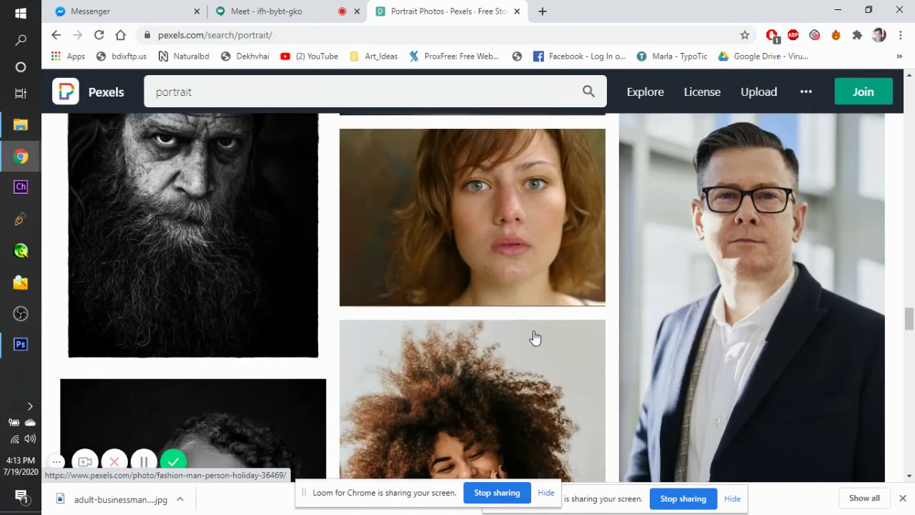
{"action": "scroll", "coordinate": [534, 337], "scroll_direction": "up", "scroll_amount": 2}
{"action": "scroll", "coordinate": [534, 338], "scroll_direction": "down", "scroll_amount": 8}
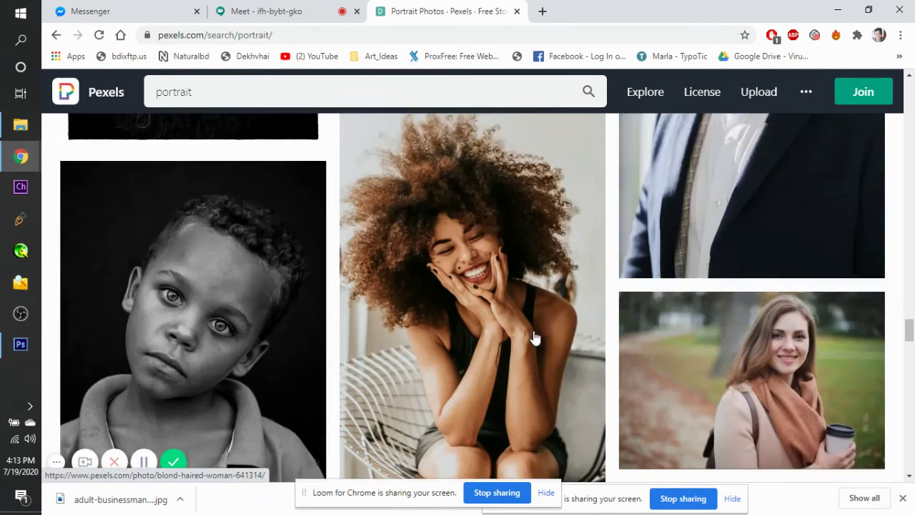
{"action": "scroll", "coordinate": [534, 337], "scroll_direction": "up", "scroll_amount": 2}
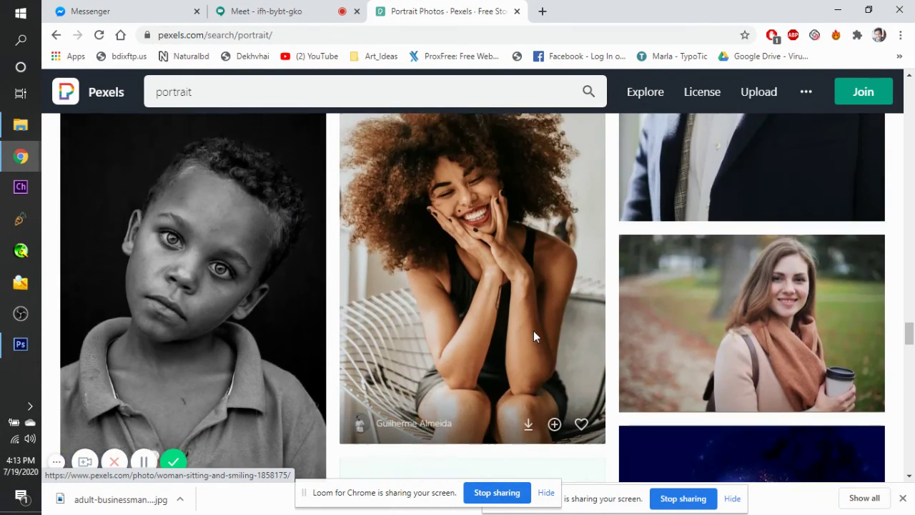
Examine the greyscale portrait of the boy in a polo shirt and compare it with the photos around it.
{"action": "scroll", "coordinate": [534, 338], "scroll_direction": "up", "scroll_amount": 1}
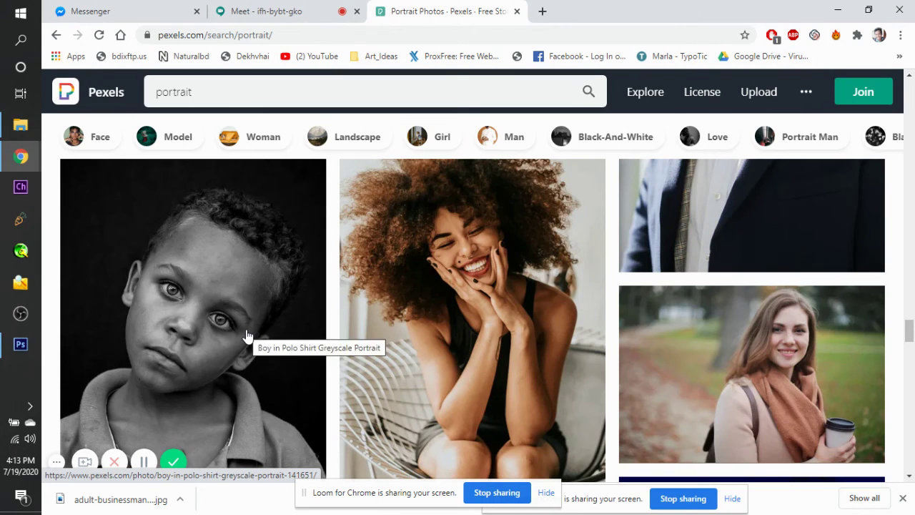
{"action": "scroll", "coordinate": [247, 336], "scroll_direction": "down", "scroll_amount": 1}
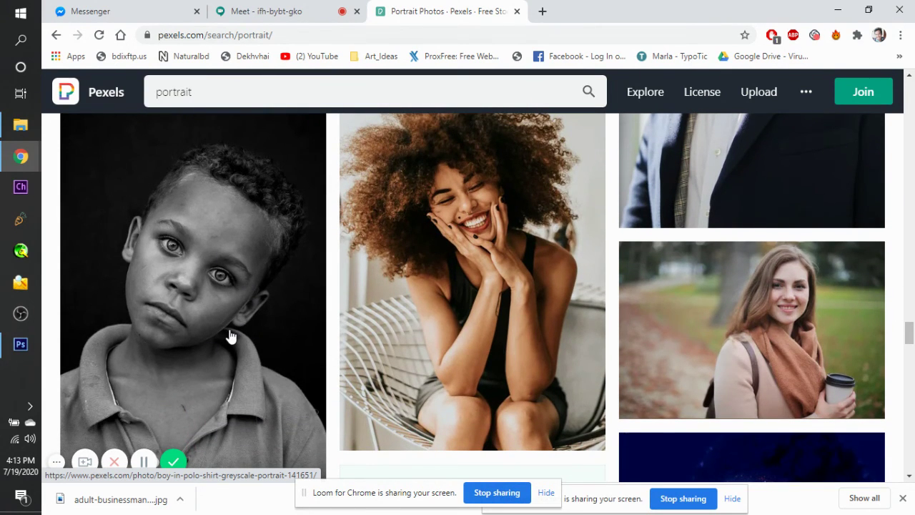
{"action": "scroll", "coordinate": [230, 335], "scroll_direction": "down", "scroll_amount": 1}
{"action": "scroll", "coordinate": [230, 336], "scroll_direction": "up", "scroll_amount": 1}
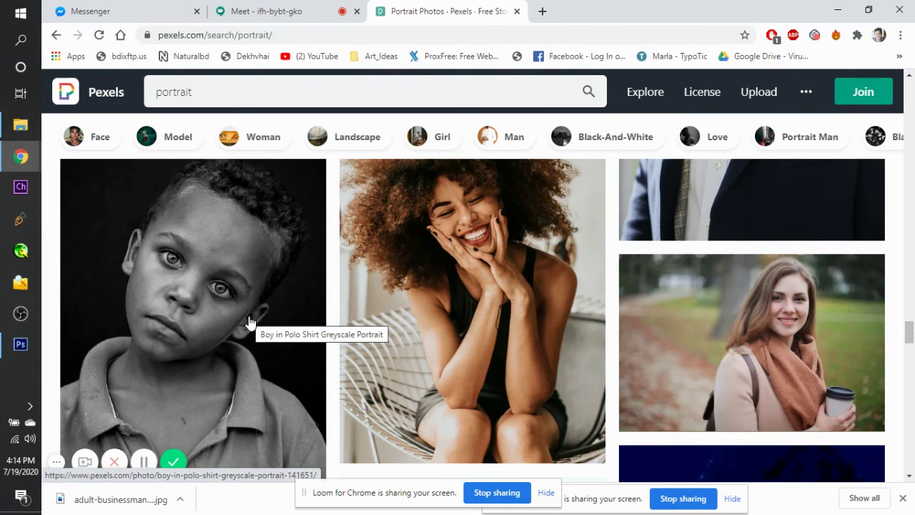
{"action": "scroll", "coordinate": [250, 323], "scroll_direction": "down", "scroll_amount": 3}
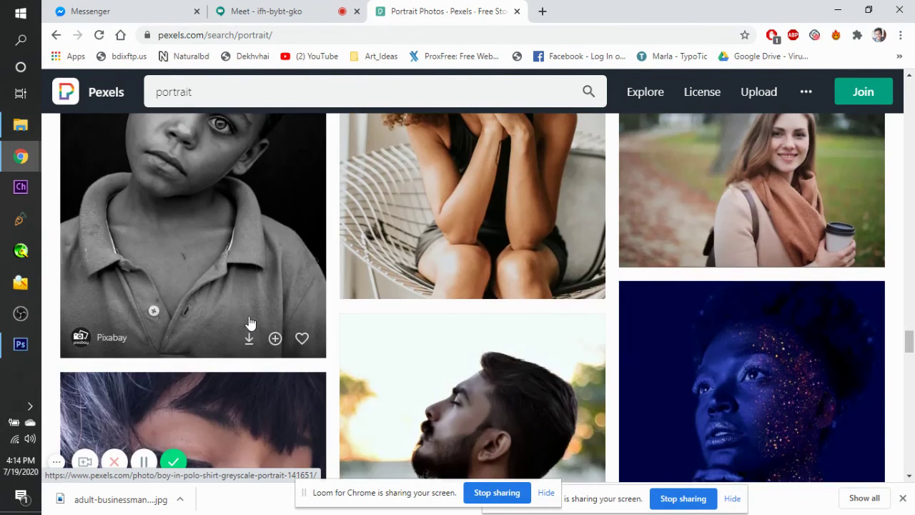
{"action": "scroll", "coordinate": [249, 323], "scroll_direction": "down", "scroll_amount": 2}
{"action": "scroll", "coordinate": [250, 323], "scroll_direction": "up", "scroll_amount": 3}
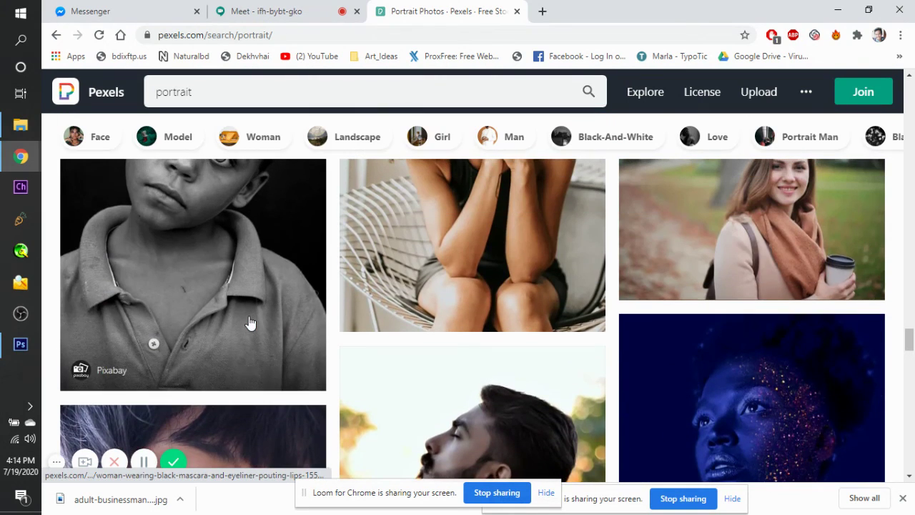
{"action": "scroll", "coordinate": [250, 323], "scroll_direction": "up", "scroll_amount": 2}
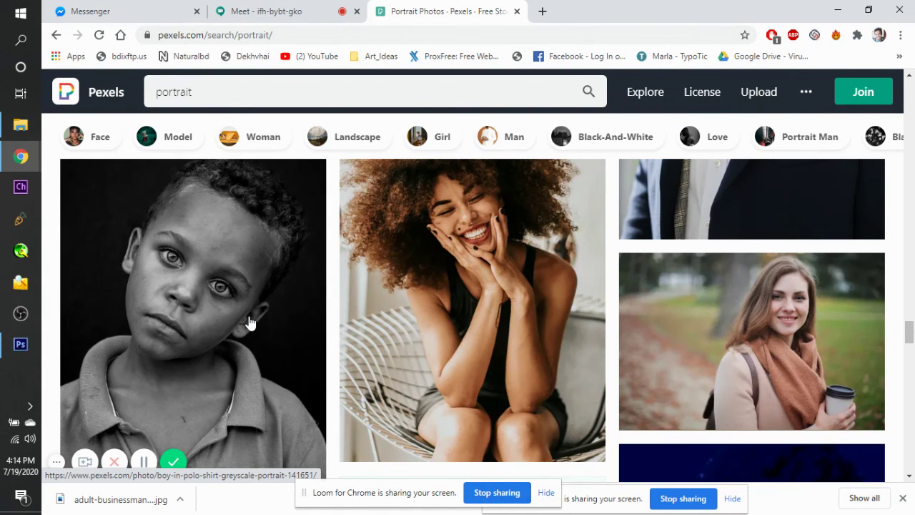
Switch to Photoshop, review the blending modes available for Layer 6, and return to the Pexels portrait results in Chrome.
{"action": "left_click", "coordinate": [20, 345]}
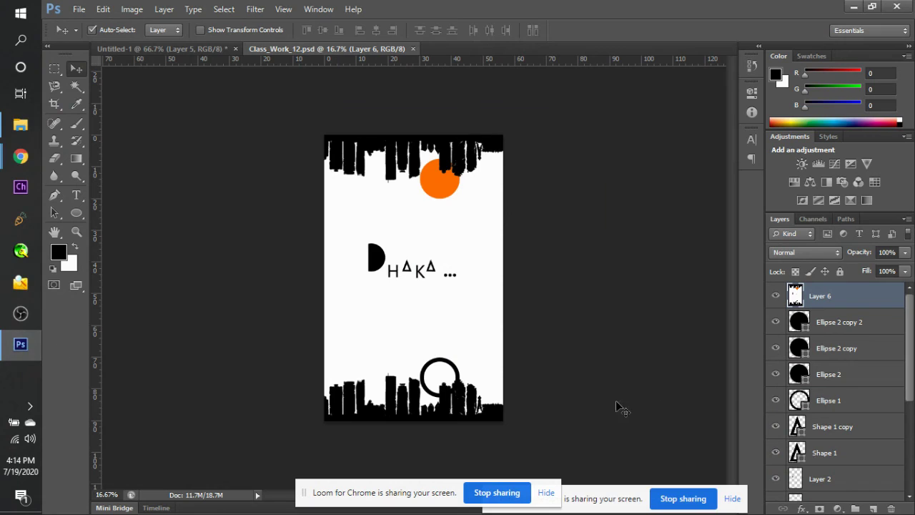
{"action": "left_click", "coordinate": [802, 253]}
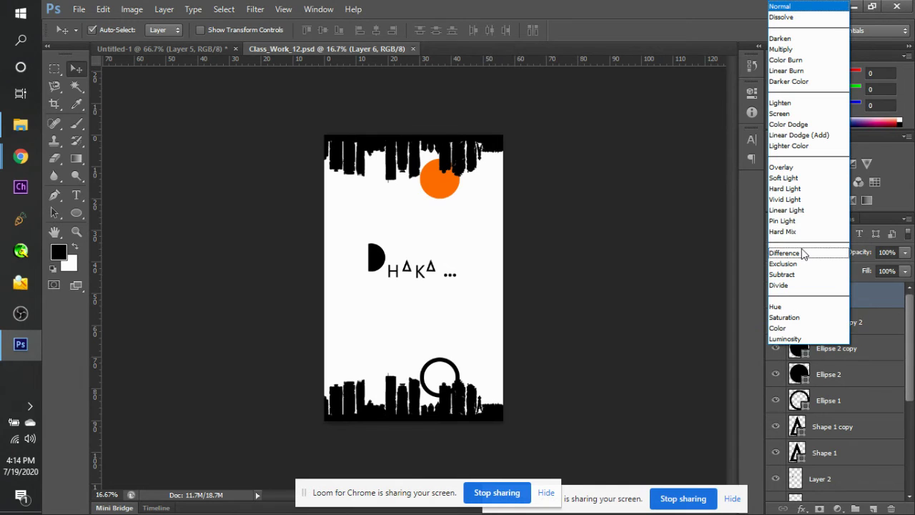
{"action": "left_click", "coordinate": [889, 300]}
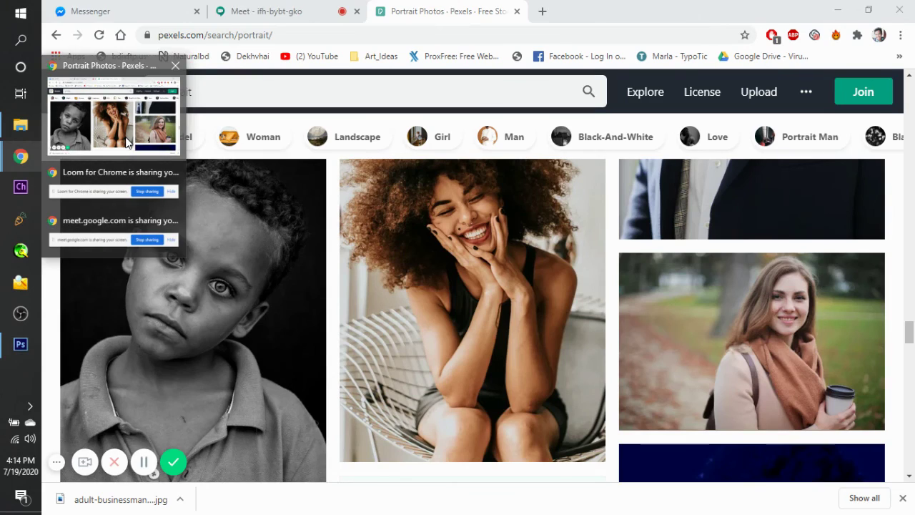
{"action": "left_click", "coordinate": [112, 118]}
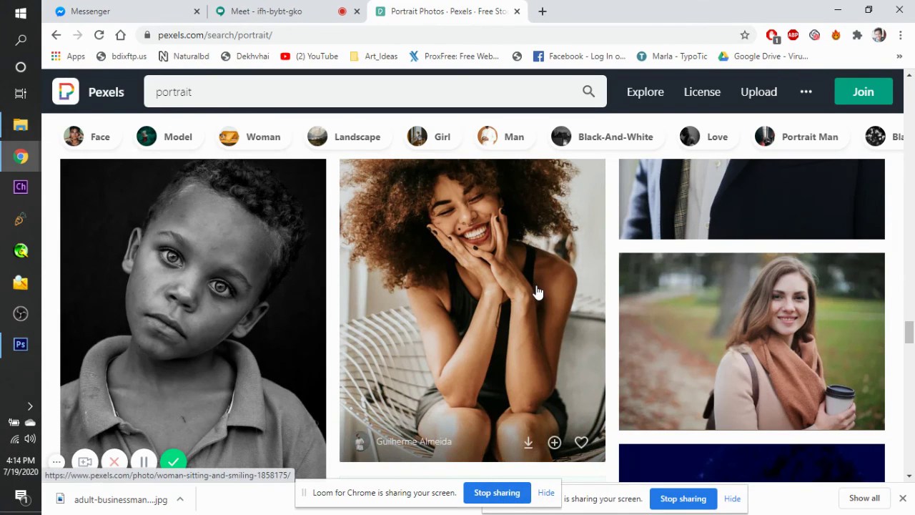
Look through more of the portrait results, comparing plain-background, outdoor and black-and-white photos.
{"action": "scroll", "coordinate": [537, 292], "scroll_direction": "down", "scroll_amount": 8}
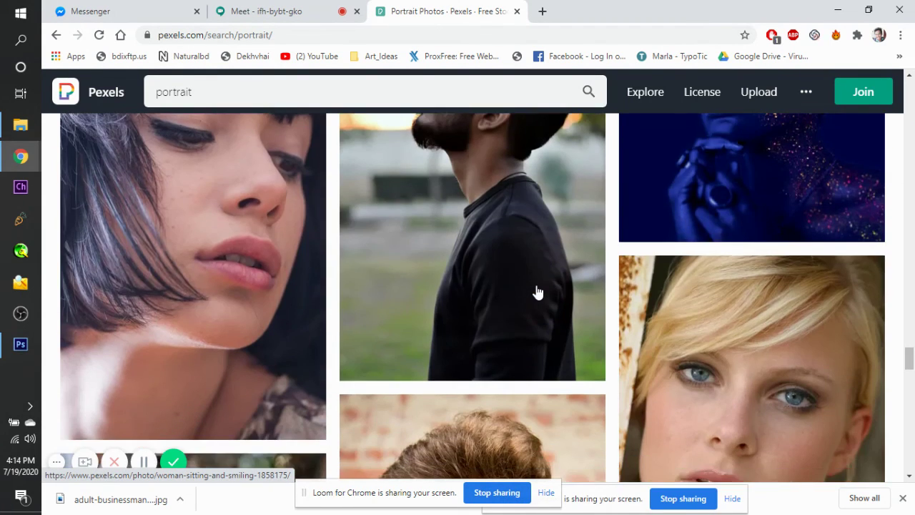
{"action": "scroll", "coordinate": [538, 292], "scroll_direction": "down", "scroll_amount": 3}
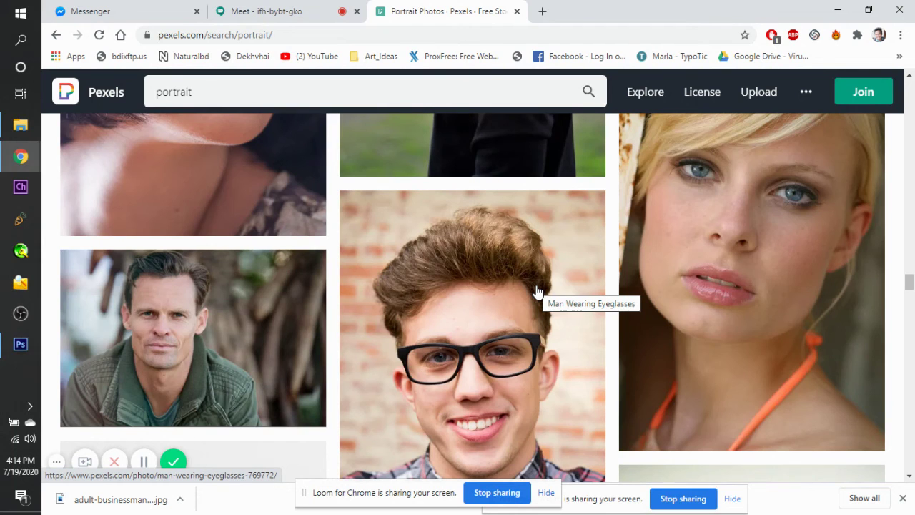
{"action": "scroll", "coordinate": [537, 292], "scroll_direction": "down", "scroll_amount": 8}
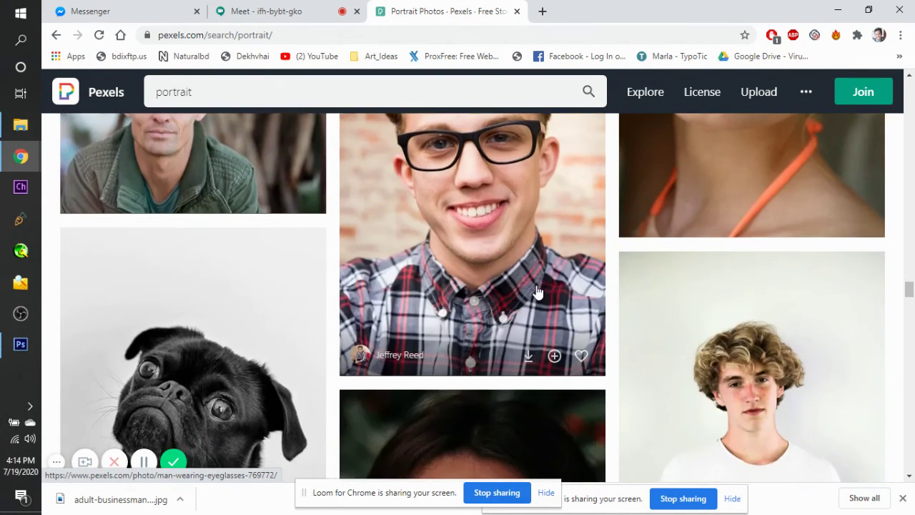
{"action": "scroll", "coordinate": [537, 292], "scroll_direction": "down", "scroll_amount": 8}
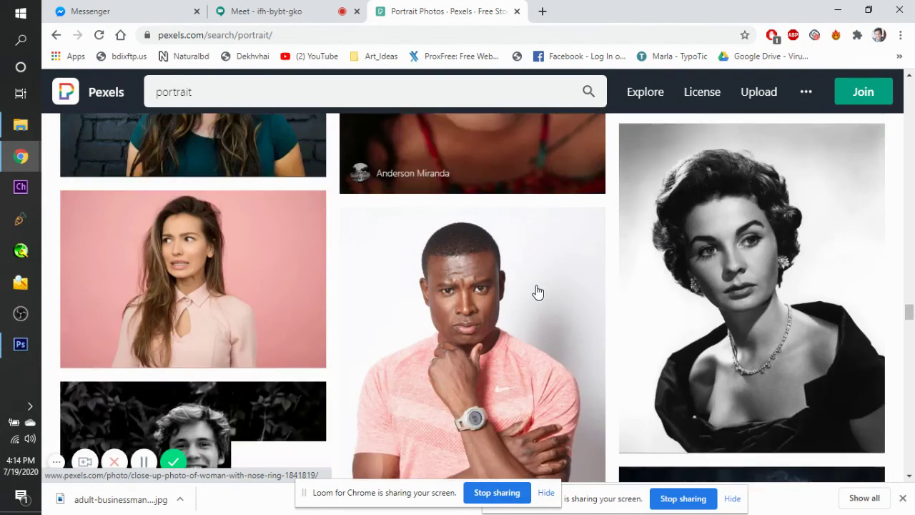
{"action": "scroll", "coordinate": [537, 291], "scroll_direction": "down", "scroll_amount": 6}
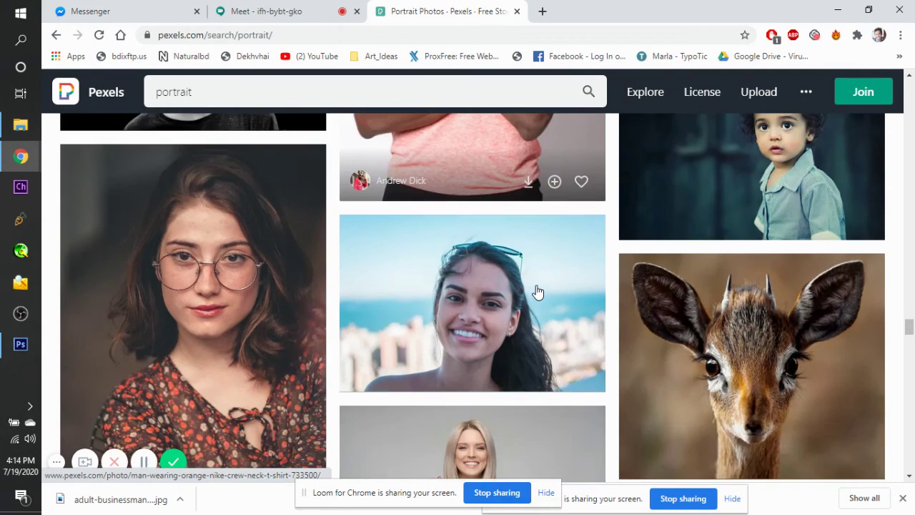
{"action": "scroll", "coordinate": [538, 292], "scroll_direction": "down", "scroll_amount": 10}
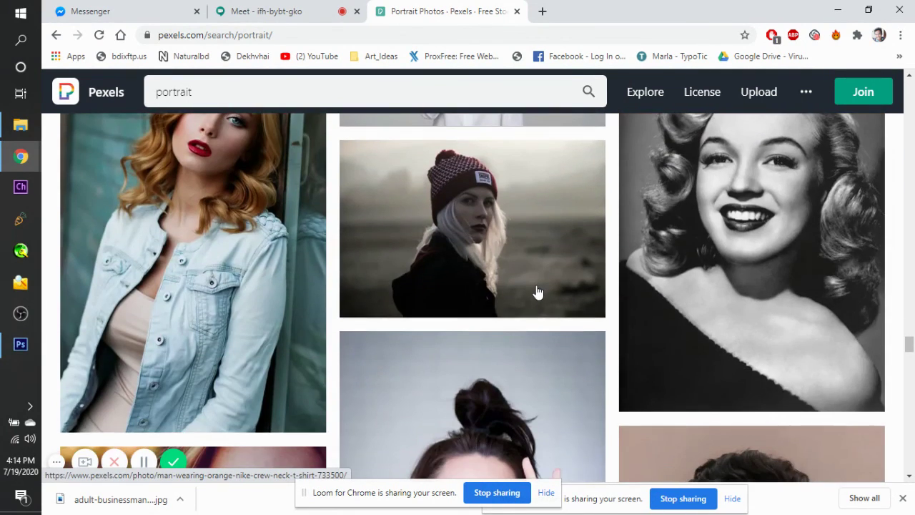
{"action": "scroll", "coordinate": [537, 291], "scroll_direction": "down", "scroll_amount": 10}
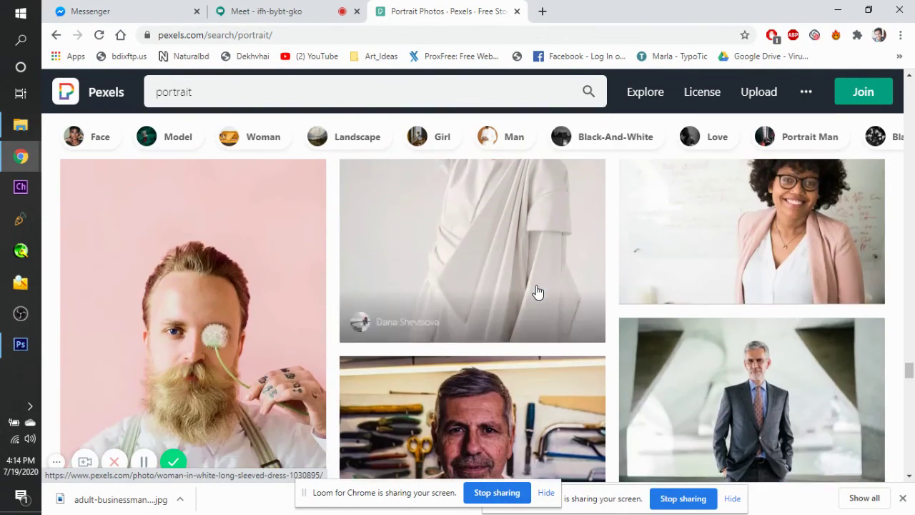
{"action": "scroll", "coordinate": [538, 292], "scroll_direction": "down", "scroll_amount": 3}
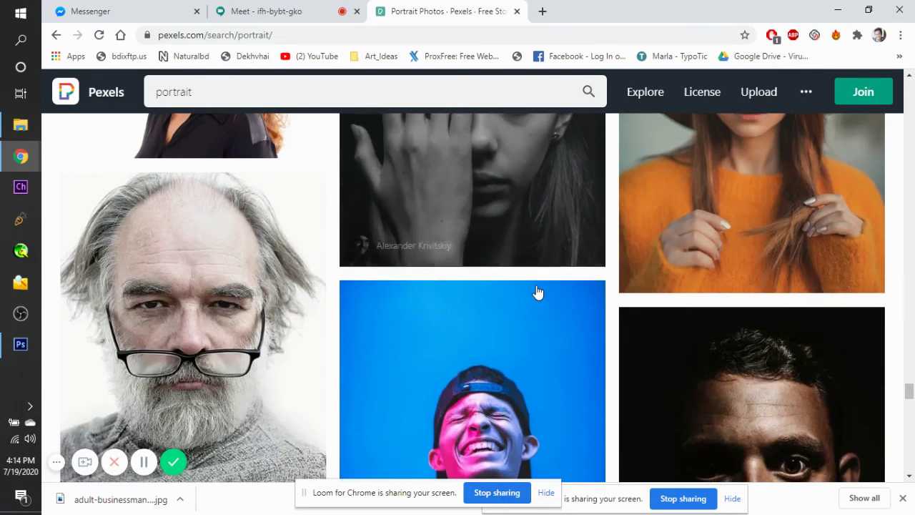
Examine the grayscale photo of the woman covering her face and the colour-lit and low-key portraits further down.
{"action": "scroll", "coordinate": [536, 290], "scroll_direction": "up", "scroll_amount": 2}
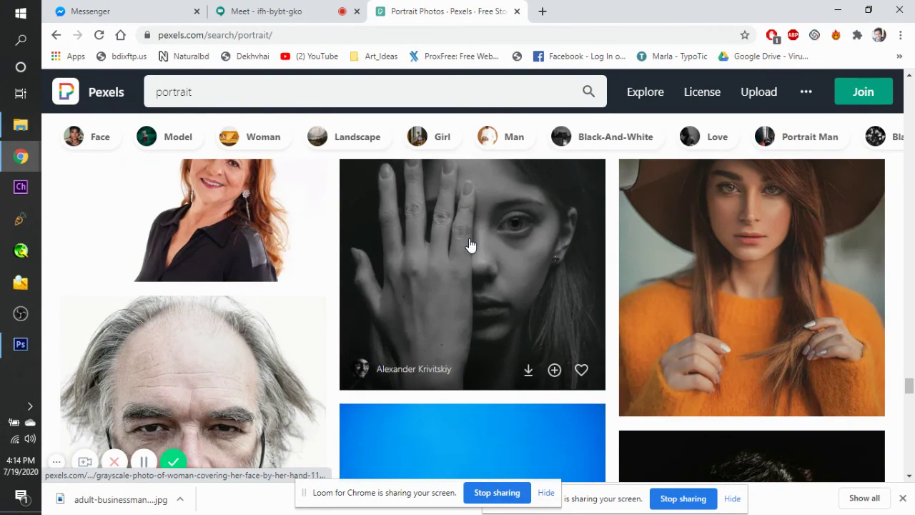
{"action": "scroll", "coordinate": [500, 254], "scroll_direction": "up", "scroll_amount": 1}
{"action": "scroll", "coordinate": [498, 253], "scroll_direction": "up", "scroll_amount": 1}
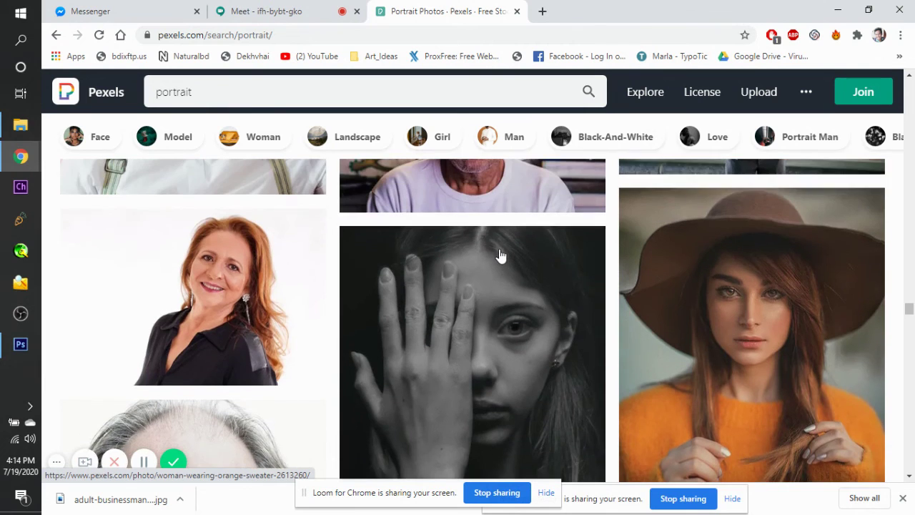
{"action": "scroll", "coordinate": [500, 256], "scroll_direction": "down", "scroll_amount": 6}
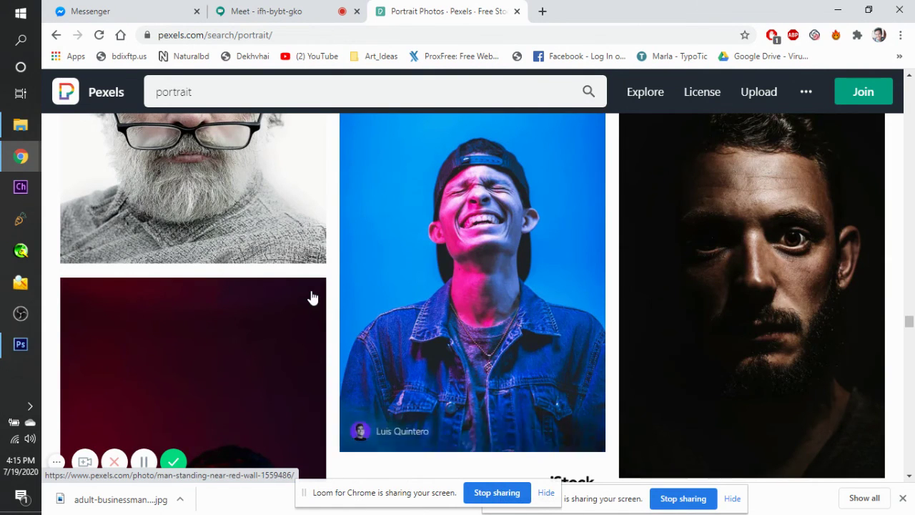
{"action": "scroll", "coordinate": [311, 297], "scroll_direction": "down", "scroll_amount": 6}
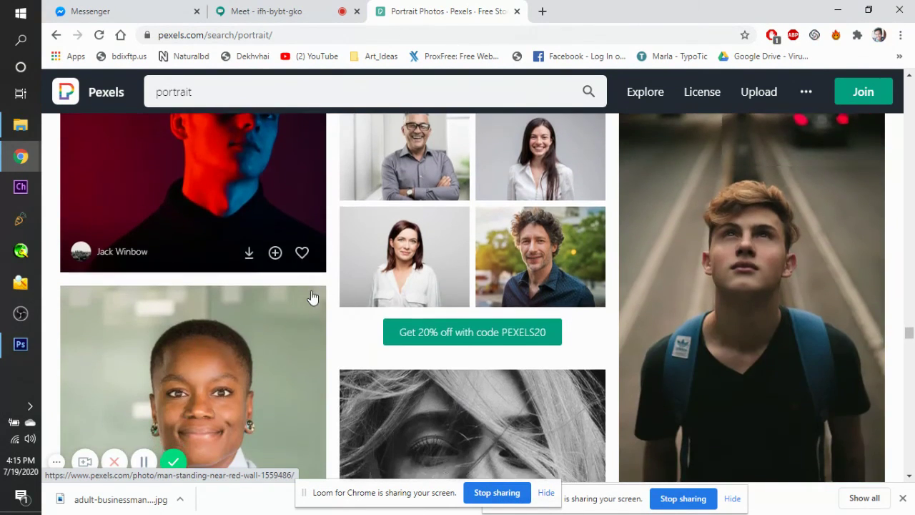
{"action": "scroll", "coordinate": [311, 297], "scroll_direction": "down", "scroll_amount": 5}
{"action": "scroll", "coordinate": [312, 296], "scroll_direction": "down", "scroll_amount": 4}
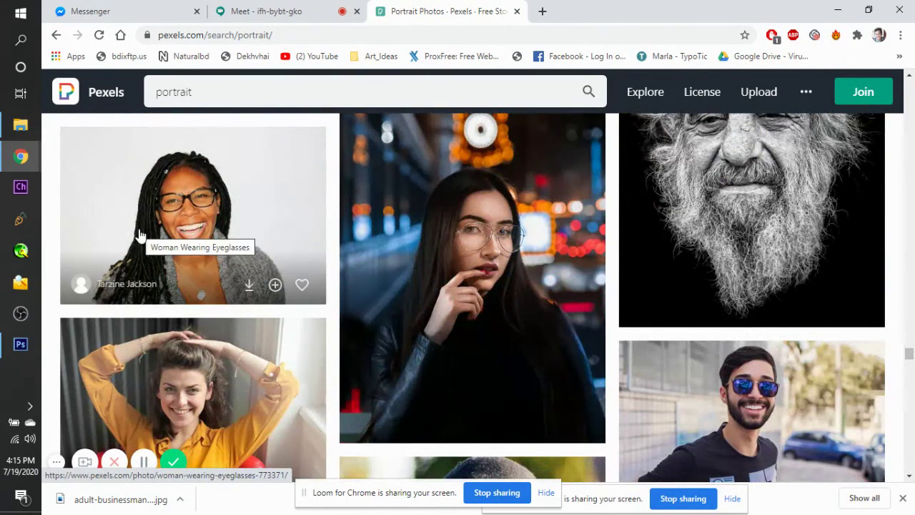
Switch to File Explorer, collapse the Documents folder tree and open the Downloads folder.
{"action": "left_click", "coordinate": [21, 344]}
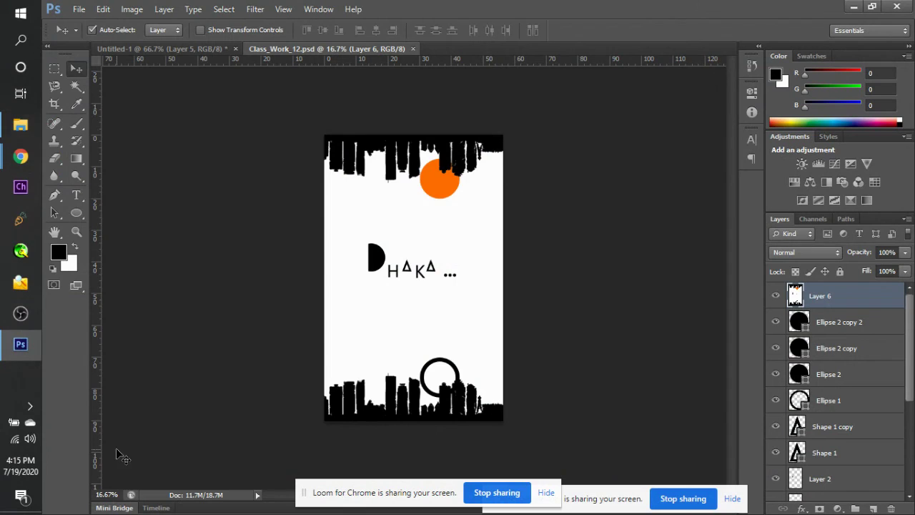
{"action": "left_click", "coordinate": [32, 125]}
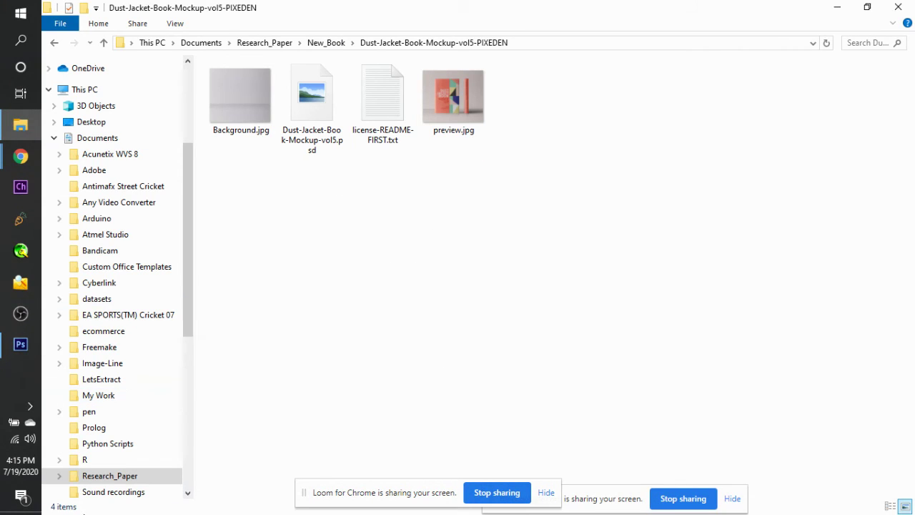
{"action": "scroll", "coordinate": [120, 261], "scroll_direction": "up", "scroll_amount": 4}
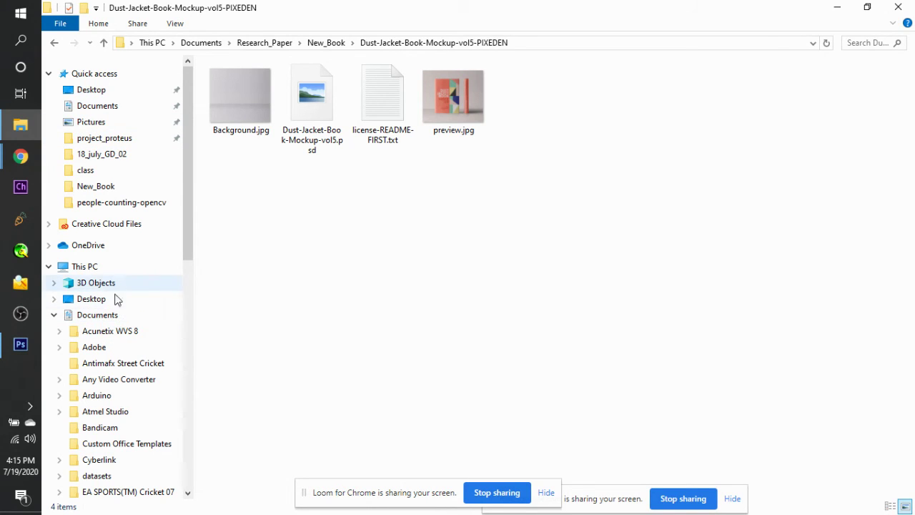
{"action": "left_click", "coordinate": [54, 314]}
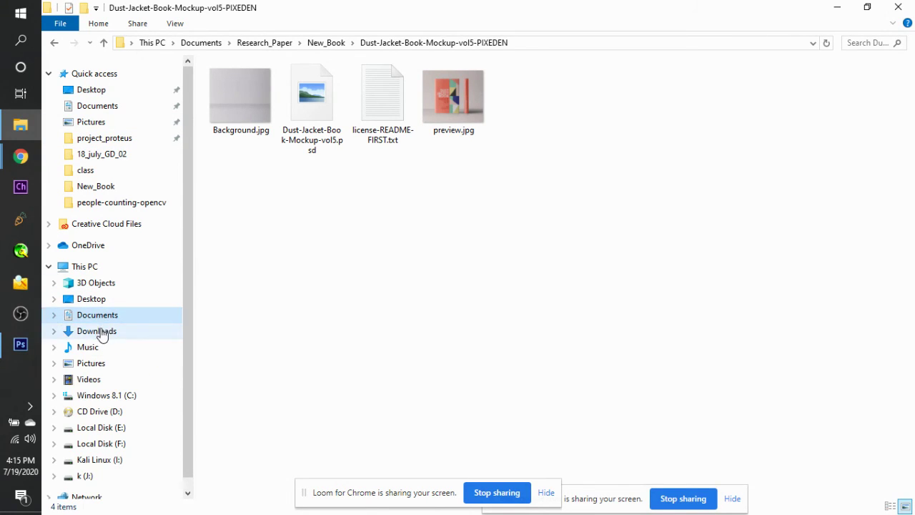
{"action": "left_click", "coordinate": [100, 332]}
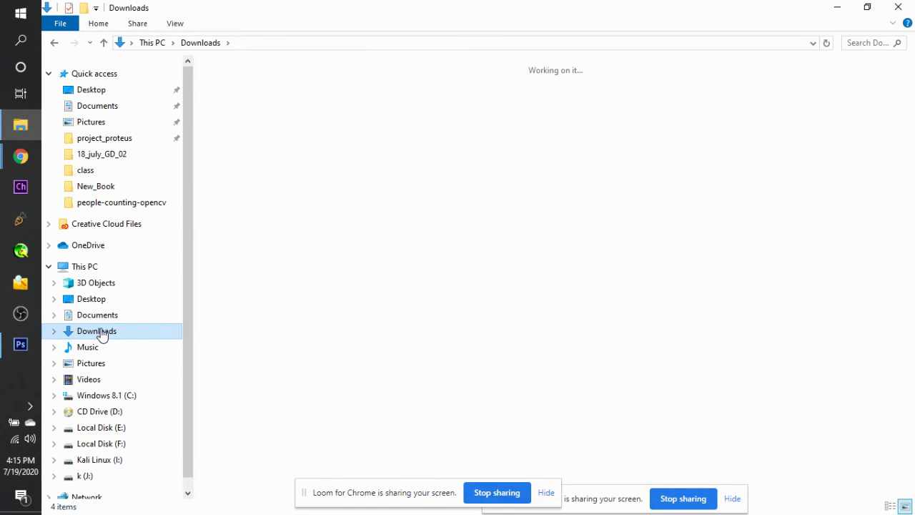
Switch to Chrome and check the latest messages in the Meet chat for the shared Pexels photo link.
{"action": "mouse_move", "coordinate": [20, 156]}
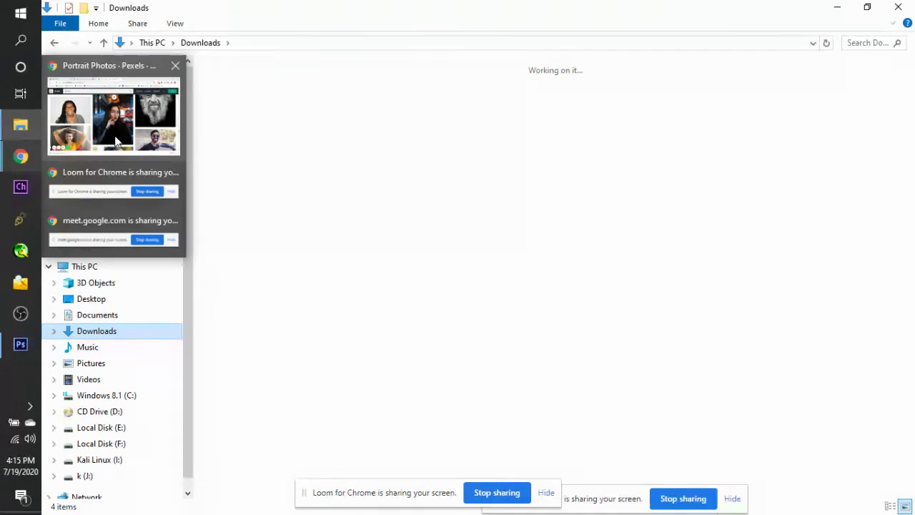
{"action": "left_click", "coordinate": [116, 142]}
{"action": "left_click", "coordinate": [323, 9]}
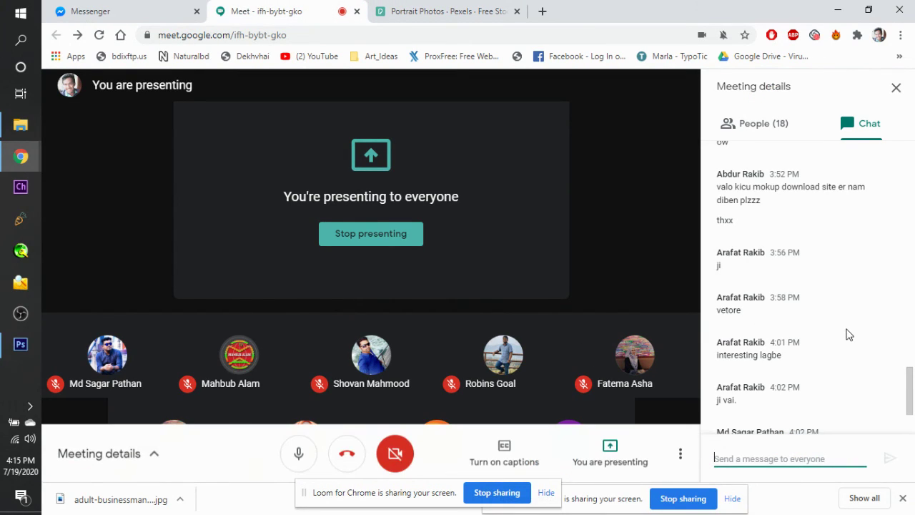
{"action": "scroll", "coordinate": [847, 334], "scroll_direction": "down", "scroll_amount": 2}
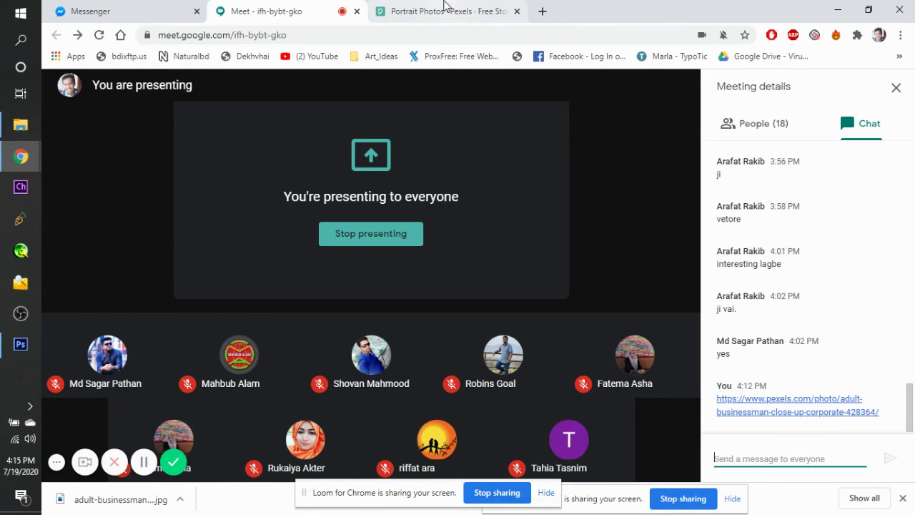
Place adult-businessman-close-up-corporate-428364.jpg from the Downloads folder into the open Class_Work_12.psd document in Photoshop.
{"action": "left_click", "coordinate": [20, 343]}
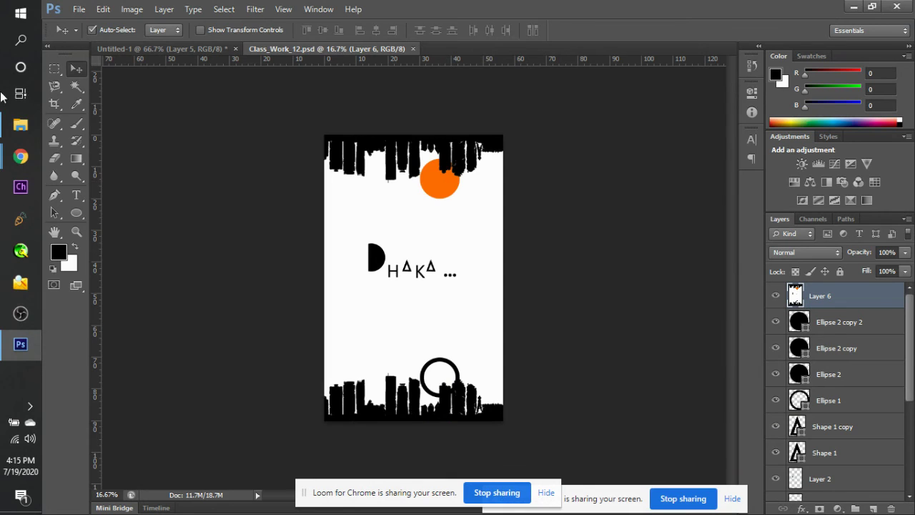
{"action": "left_click", "coordinate": [3, 126]}
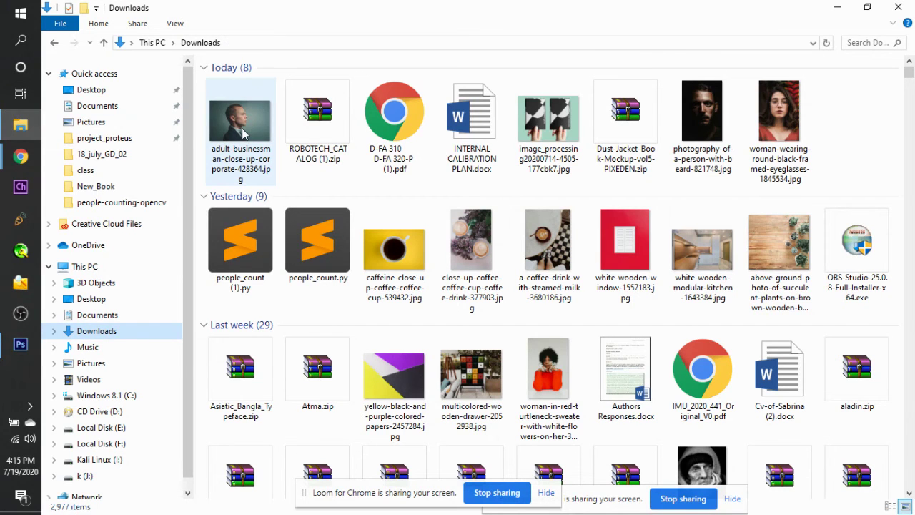
{"action": "left_click_drag", "start_coordinate": [243, 134], "coordinate": [546, 277]}
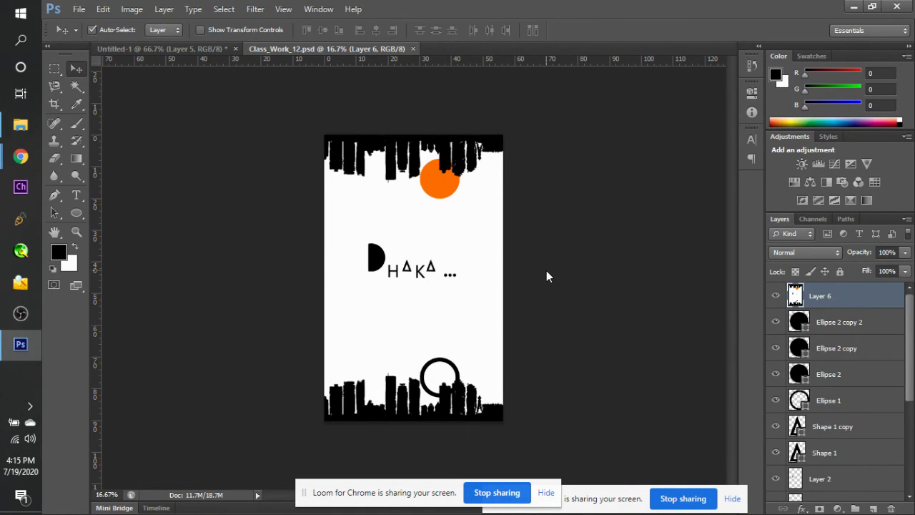
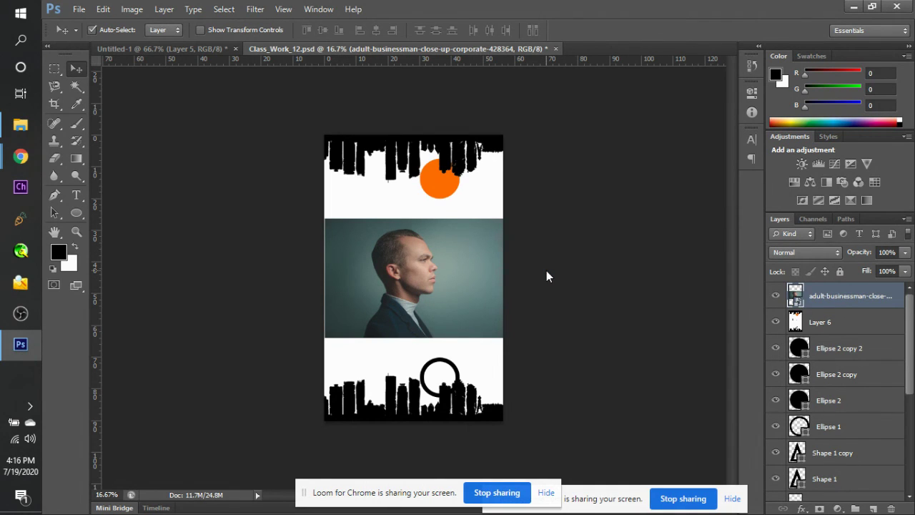
Save the document as a new file, Class_Work_13.psd, in the class folder with Maximize Compatibility on.
{"action": "left_click", "coordinate": [82, 9]}
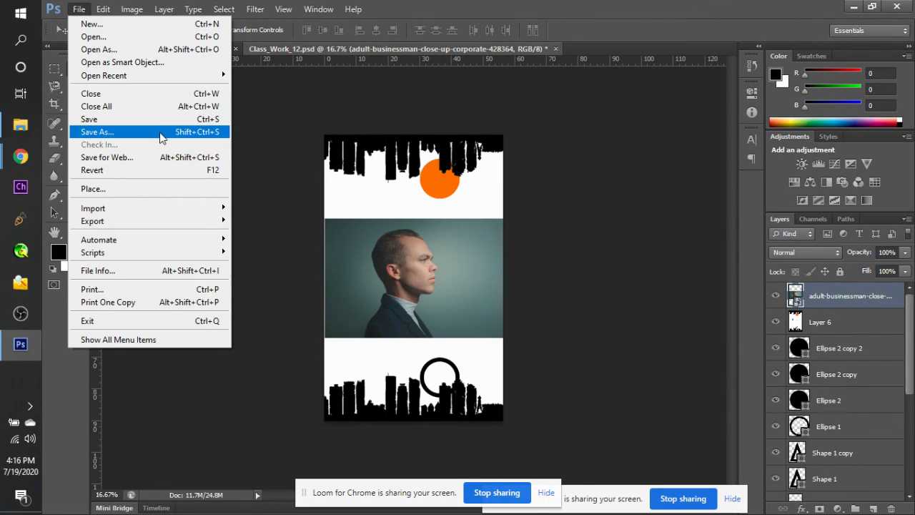
{"action": "left_click", "coordinate": [159, 132]}
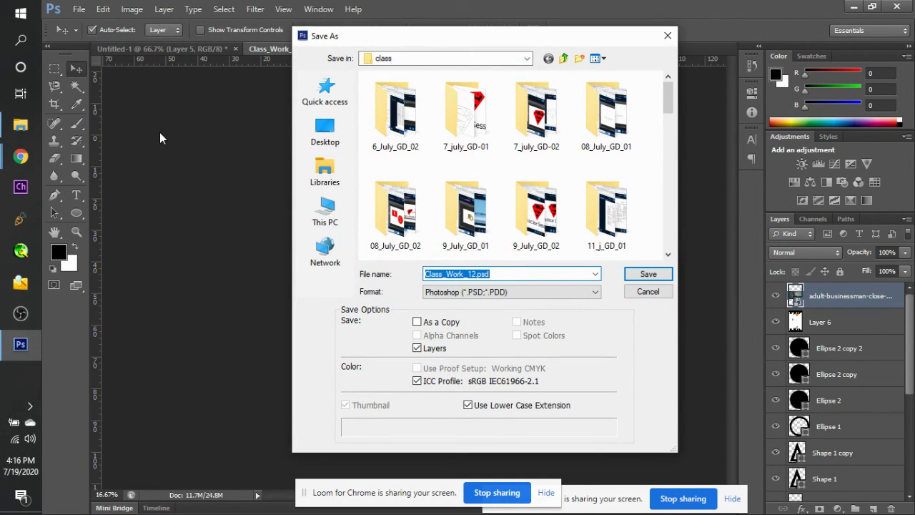
{"action": "scroll", "coordinate": [474, 188], "scroll_direction": "down", "scroll_amount": 5}
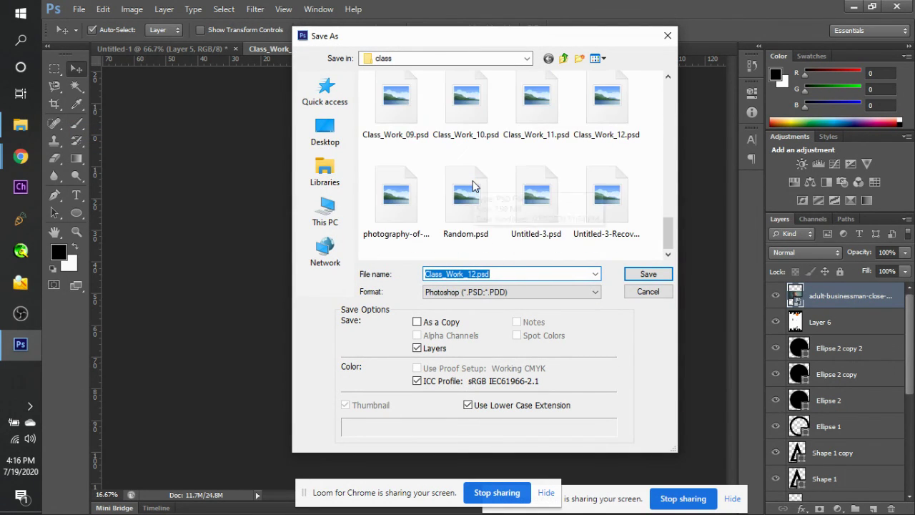
{"action": "left_click", "coordinate": [504, 274]}
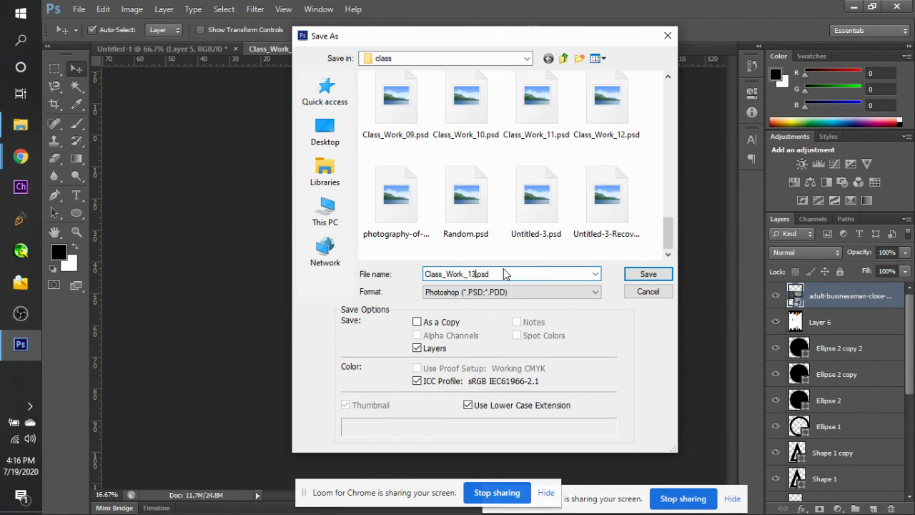
{"action": "key", "text": "Return"}
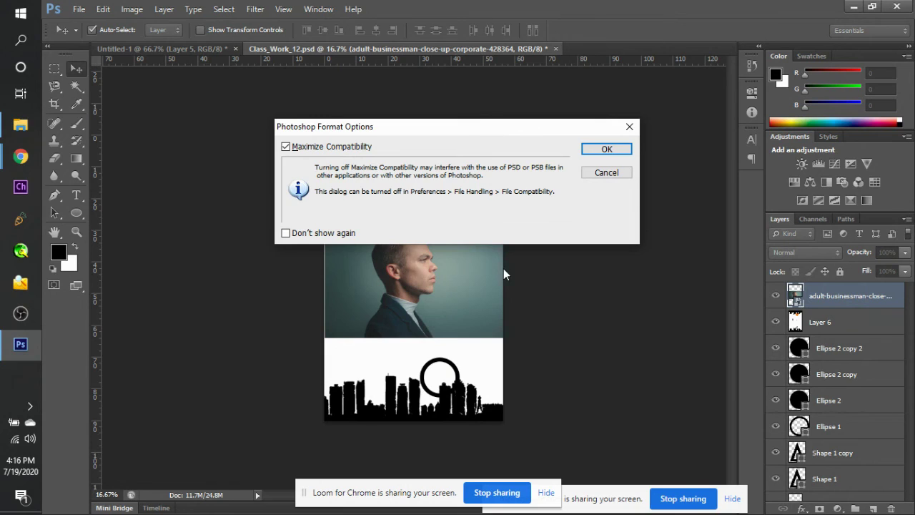
{"action": "key", "text": "Return"}
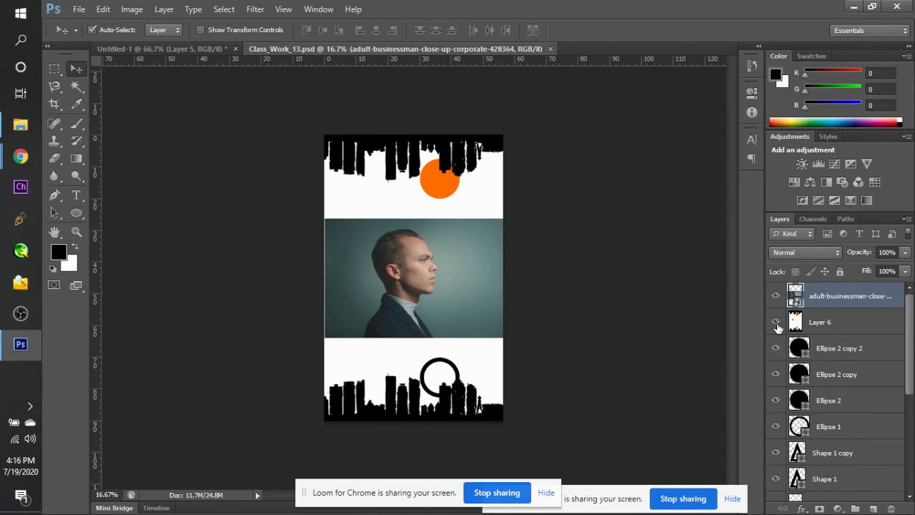
Hide every layer between the businessman photo and the Background, from Layer 6 down to Layer 1.
{"action": "left_click_drag", "start_coordinate": [776, 322], "coordinate": [773, 375]}
{"action": "left_click", "coordinate": [776, 426]}
{"action": "scroll", "coordinate": [777, 409], "scroll_direction": "down", "scroll_amount": 5}
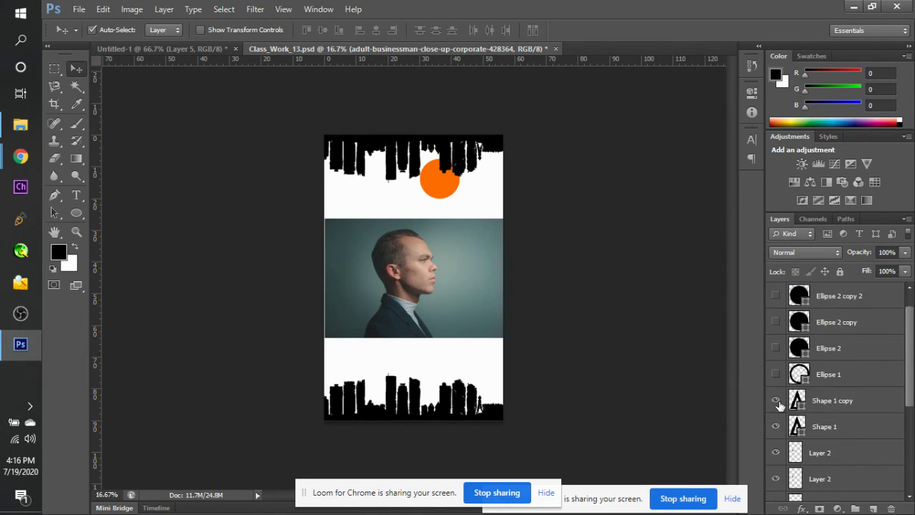
{"action": "scroll", "coordinate": [777, 331], "scroll_direction": "up", "scroll_amount": 3}
{"action": "left_click_drag", "start_coordinate": [776, 329], "coordinate": [774, 470]}
{"action": "scroll", "coordinate": [778, 438], "scroll_direction": "down", "scroll_amount": 3}
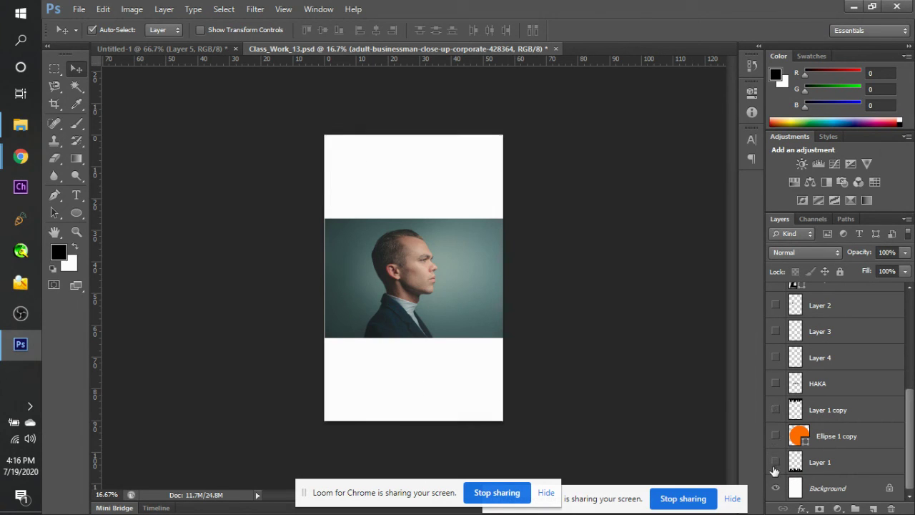
Delete all the hidden layers from Layer 6 through Layer 1, keeping only the businessman photo and the Background.
{"action": "scroll", "coordinate": [825, 472], "scroll_direction": "up", "scroll_amount": 6}
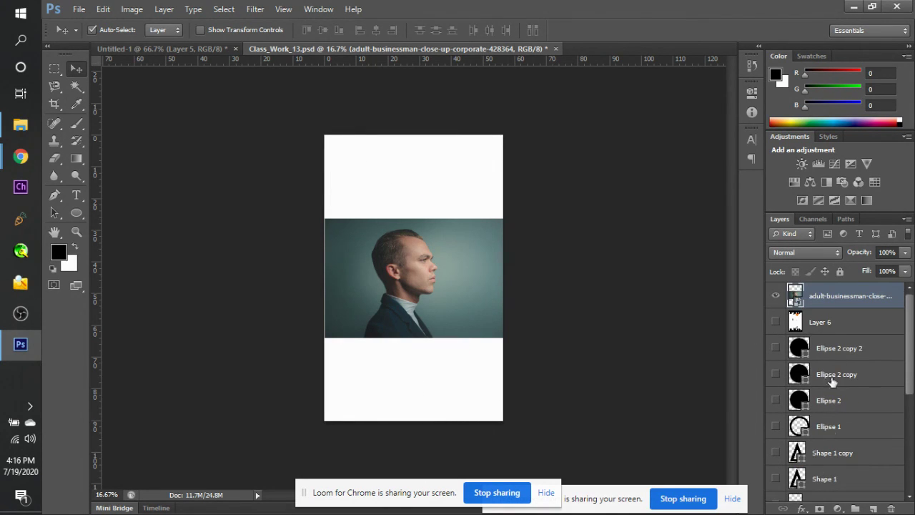
{"action": "left_click", "coordinate": [832, 331]}
{"action": "scroll", "coordinate": [832, 331], "scroll_direction": "down", "scroll_amount": 6}
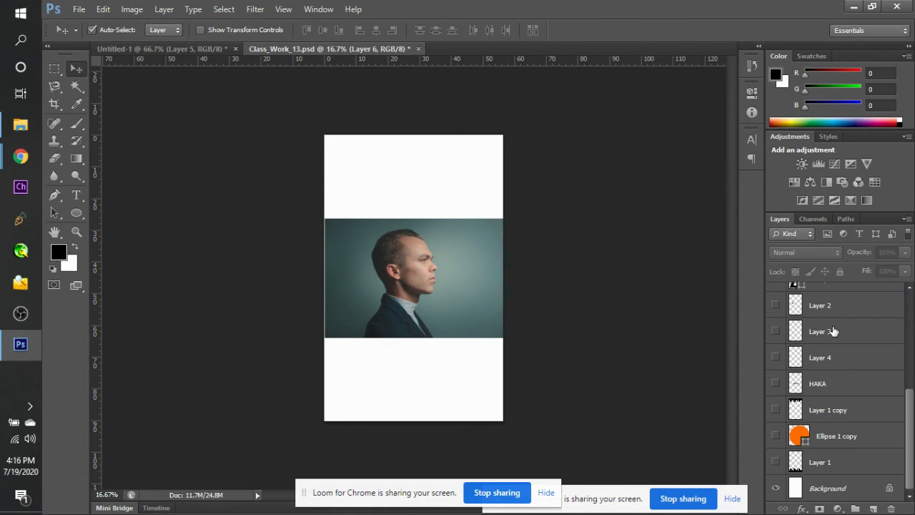
{"action": "left_click", "coordinate": [836, 462], "text": "shift"}
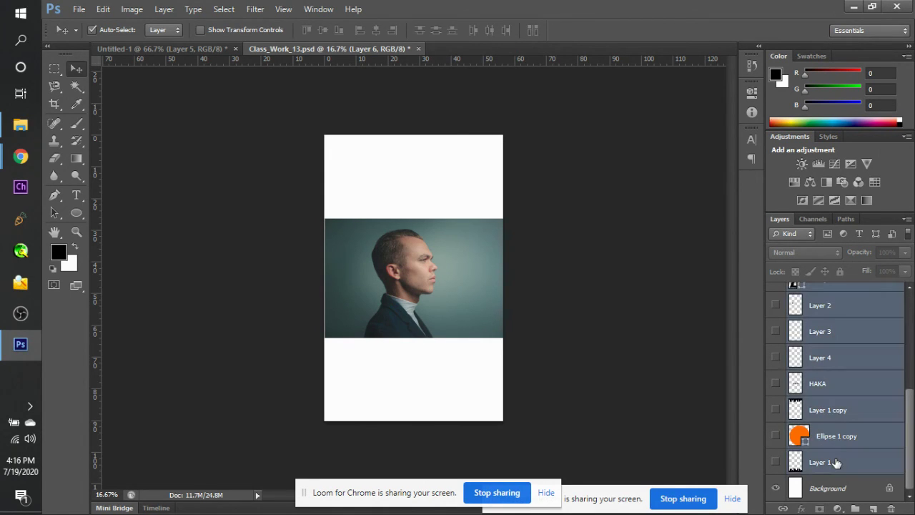
{"action": "key", "text": "Delete"}
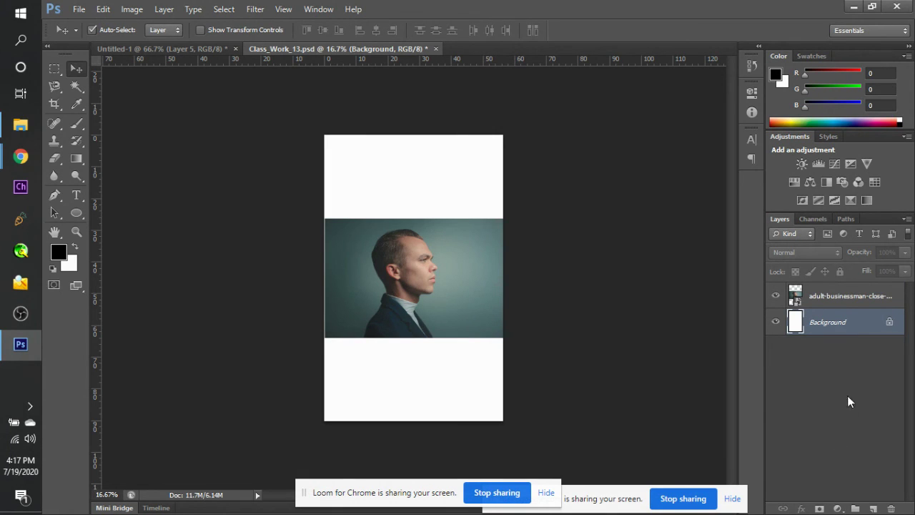
Duplicate the businessman photo layer and hide the original underneath.
{"action": "left_click", "coordinate": [843, 302]}
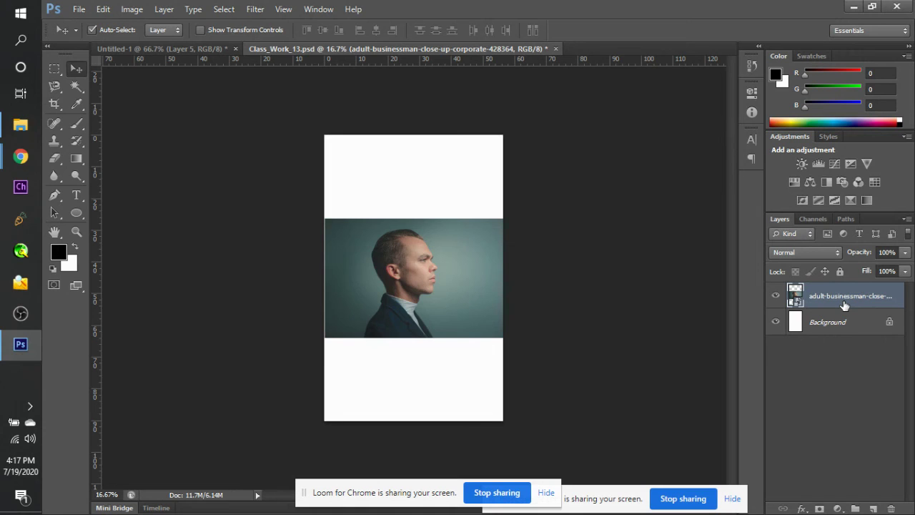
{"action": "key", "text": "ctrl+j"}
{"action": "left_click", "coordinate": [774, 322]}
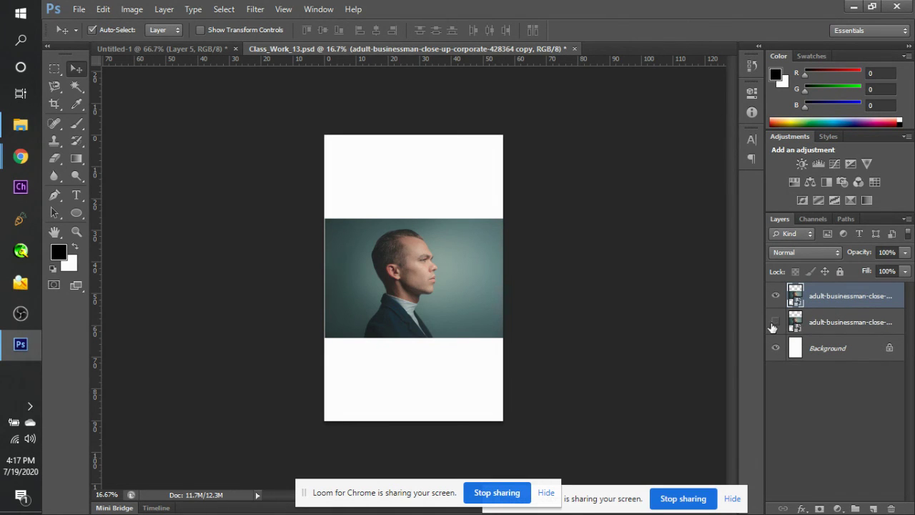
Rasterize the duplicated businessman photo layer.
{"action": "right_click", "coordinate": [830, 299]}
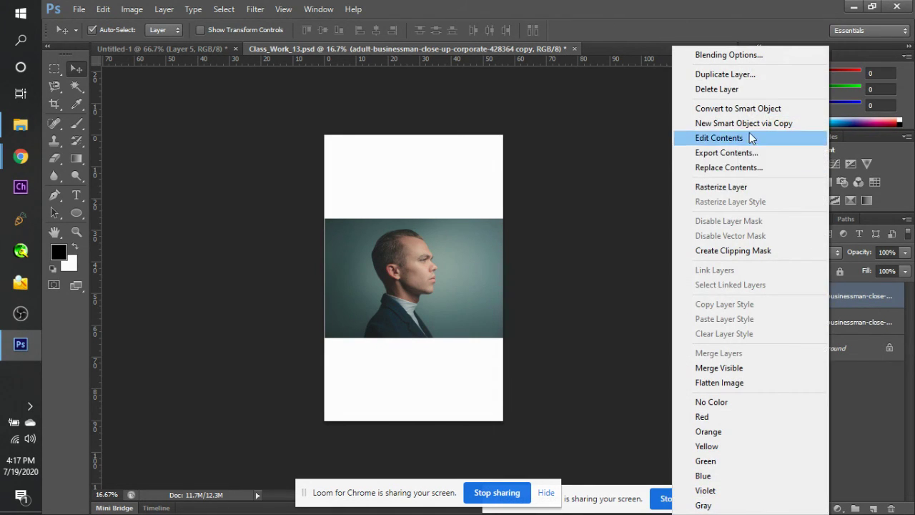
{"action": "left_click", "coordinate": [738, 186]}
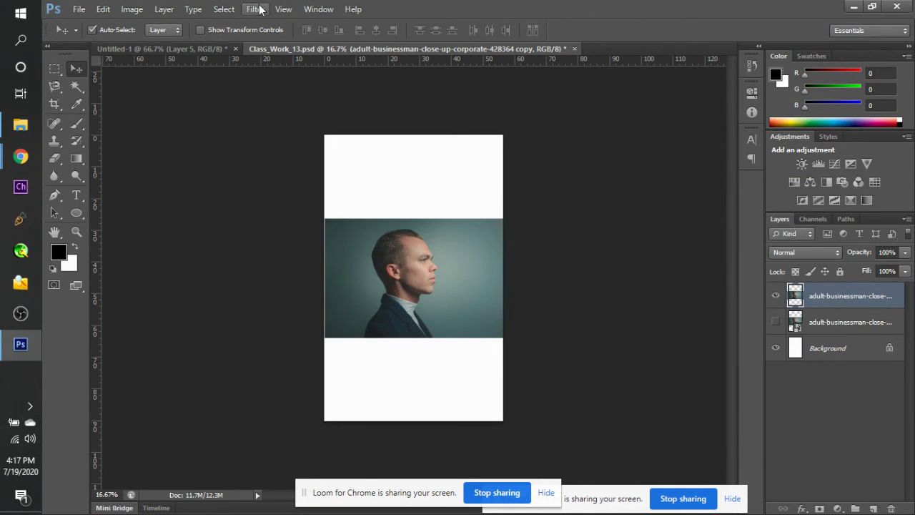
Compare the portrait's Red, Green and Blue channels one by one with the RGB composite, and return to the layer list.
{"action": "key", "text": "ctrl+plus"}
{"action": "key", "text": "ctrl+plus"}
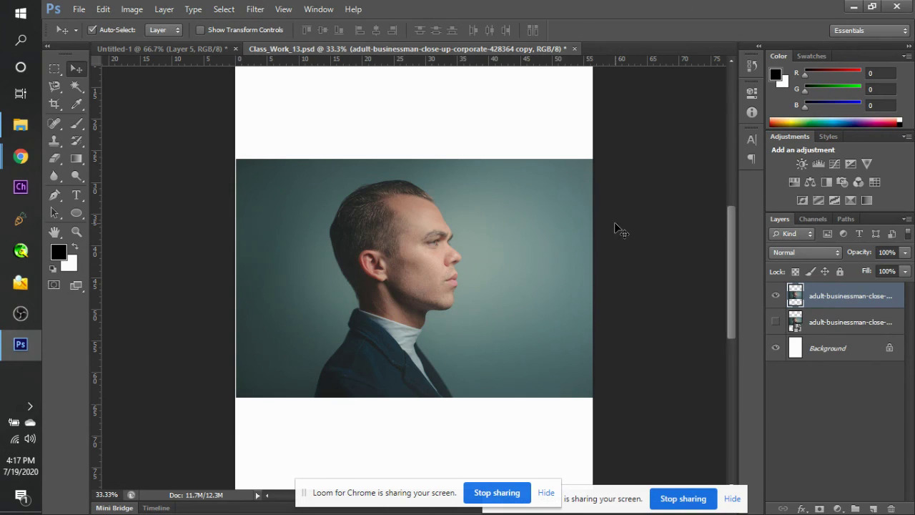
{"action": "left_click", "coordinate": [812, 219]}
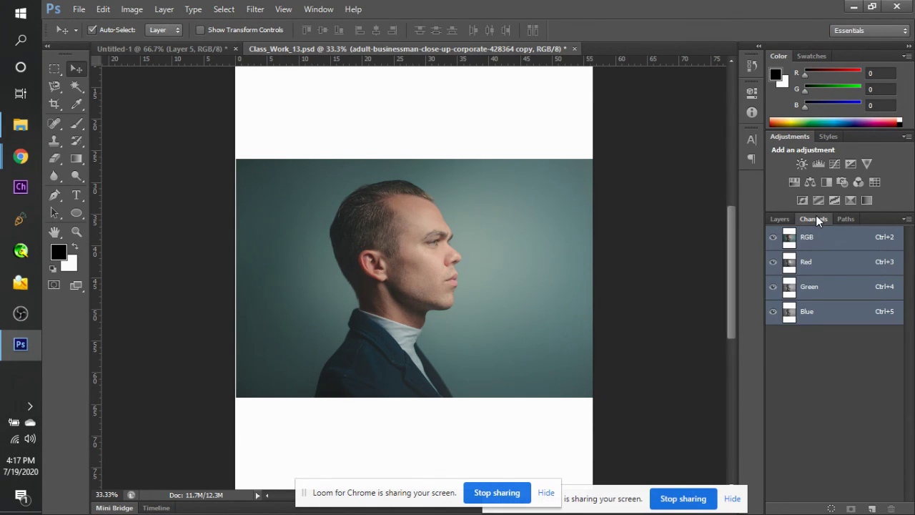
{"action": "left_click", "coordinate": [794, 267]}
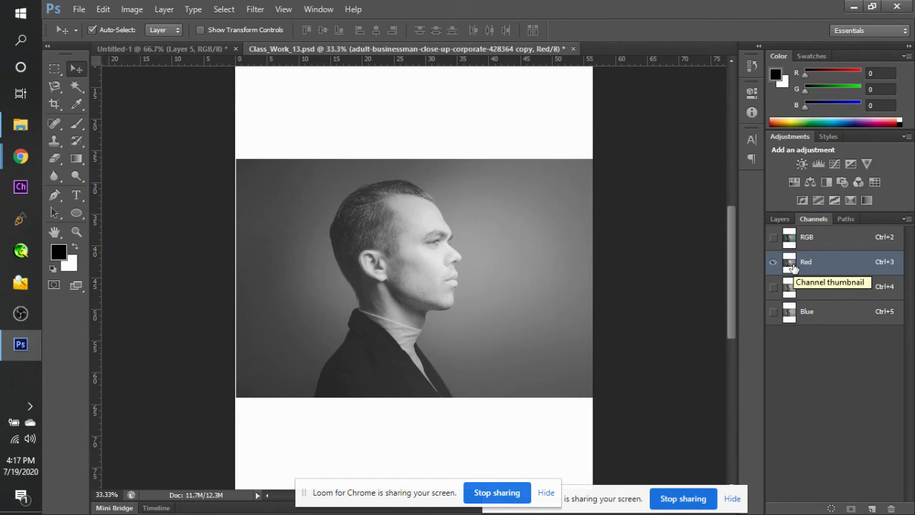
{"action": "key", "text": "ctrl+2"}
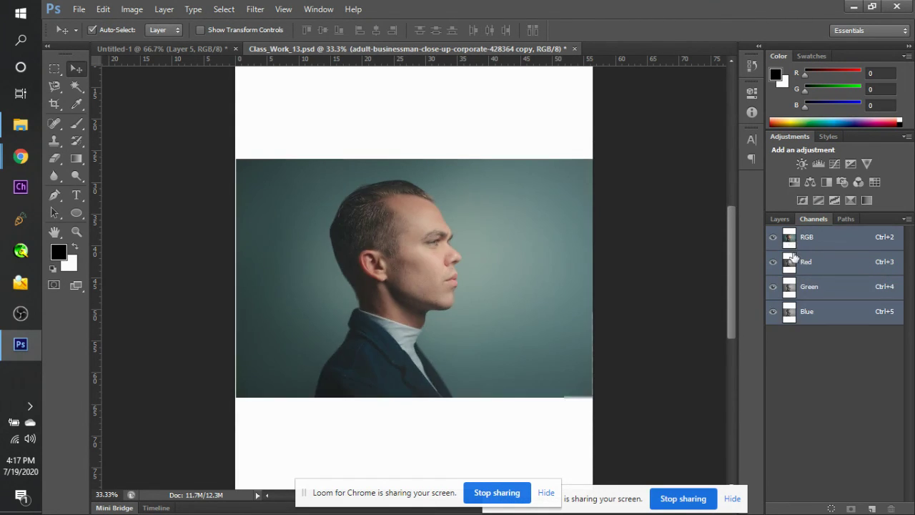
{"action": "left_click", "coordinate": [792, 267]}
{"action": "left_click", "coordinate": [790, 288]}
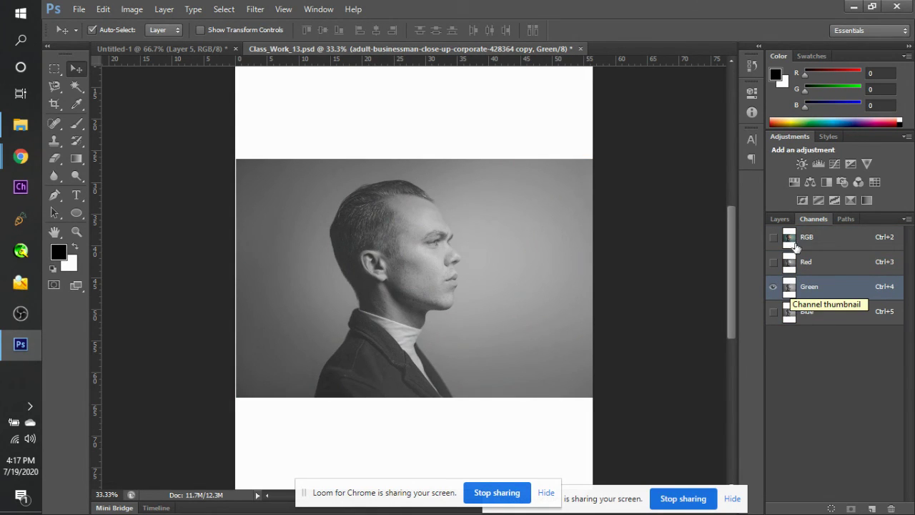
{"action": "left_click", "coordinate": [811, 244]}
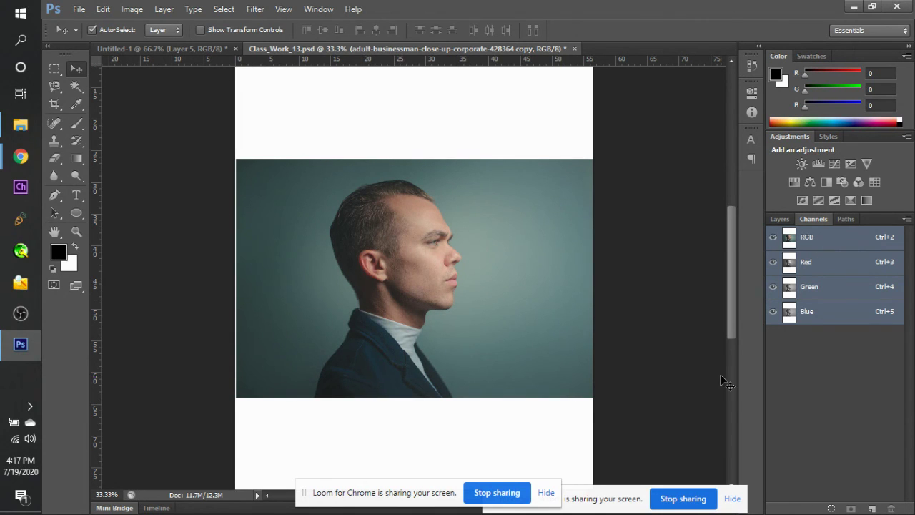
{"action": "left_click", "coordinate": [801, 289]}
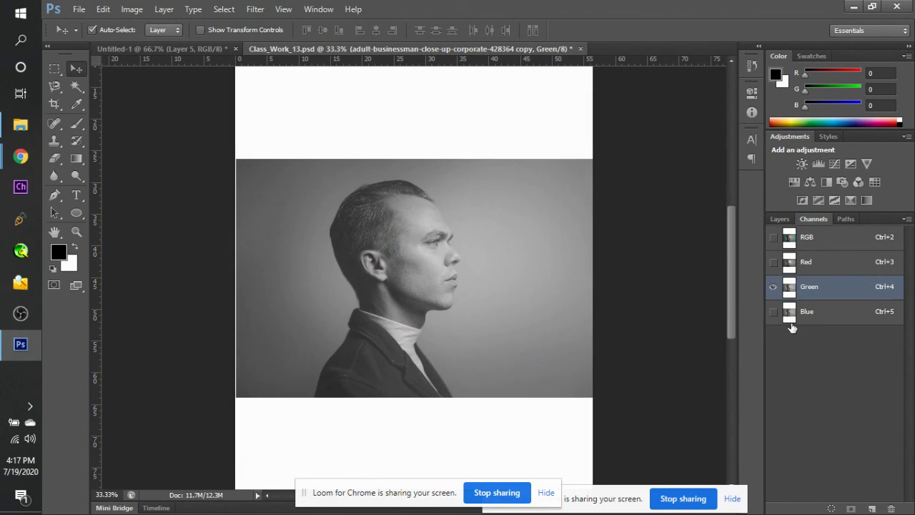
{"action": "left_click", "coordinate": [794, 316]}
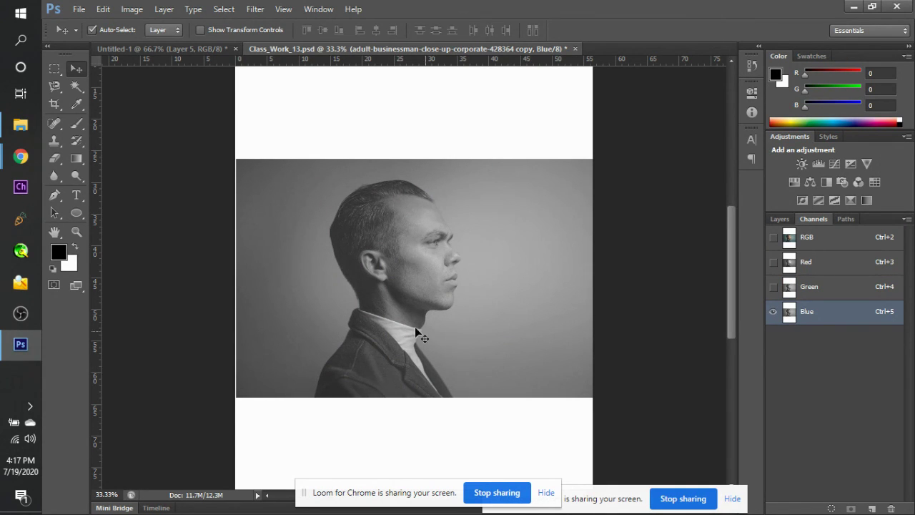
{"action": "left_click", "coordinate": [772, 238]}
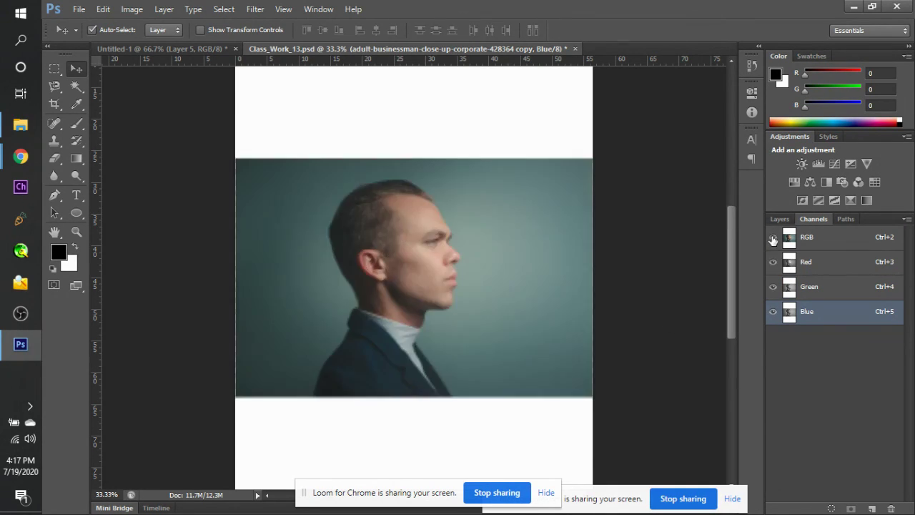
{"action": "left_click", "coordinate": [778, 220]}
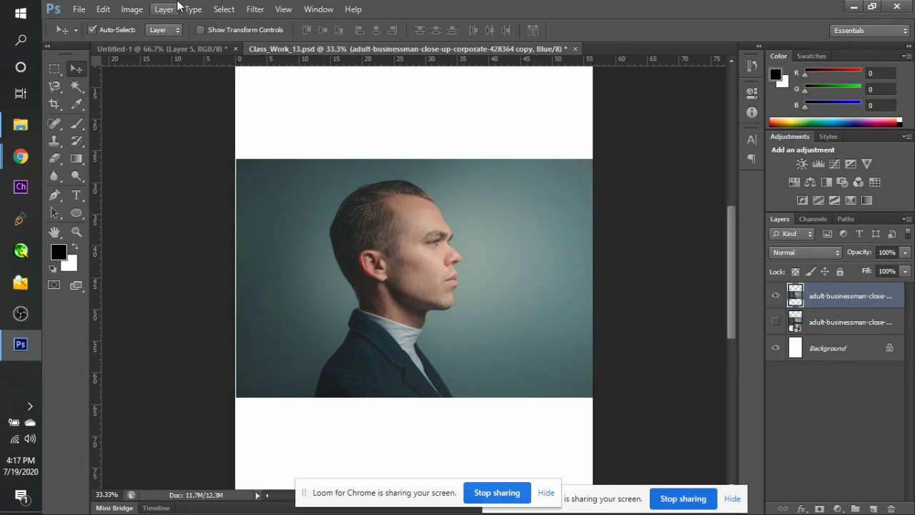
Open Calculations for Class_Work_13.psd and set the layer of both sources to the rasterized businessman copy.
{"action": "left_click", "coordinate": [175, 8]}
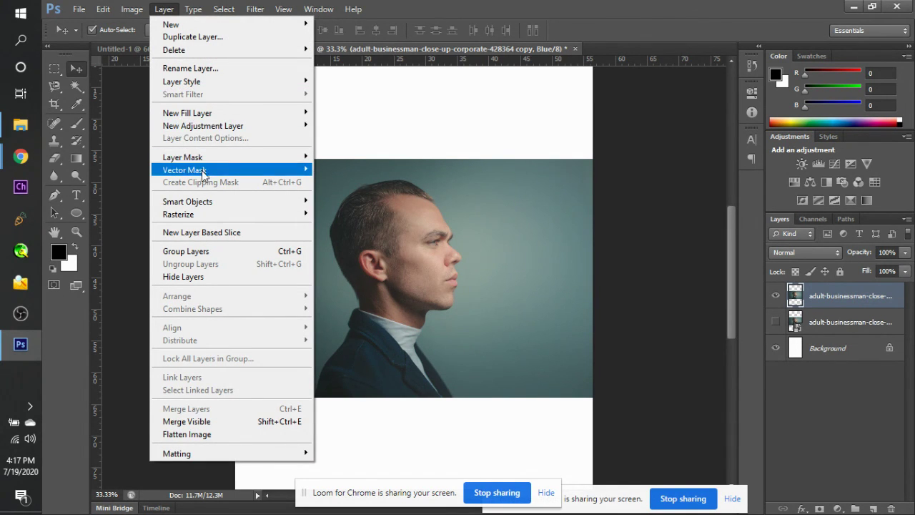
{"action": "mouse_move", "coordinate": [136, 7]}
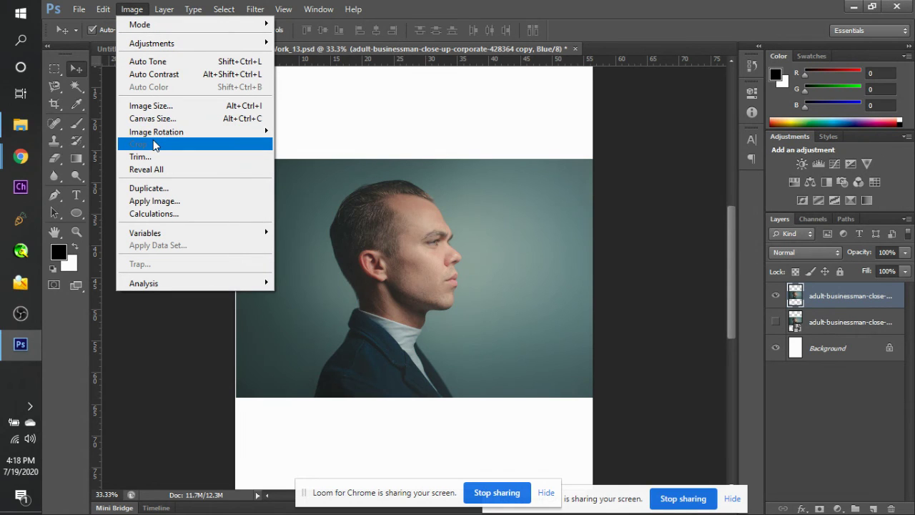
{"action": "left_click", "coordinate": [173, 211]}
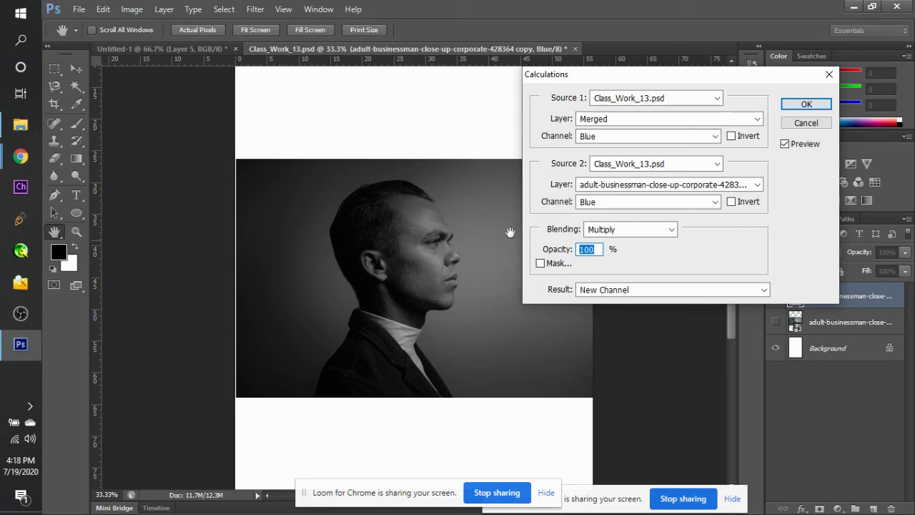
{"action": "left_click", "coordinate": [758, 118]}
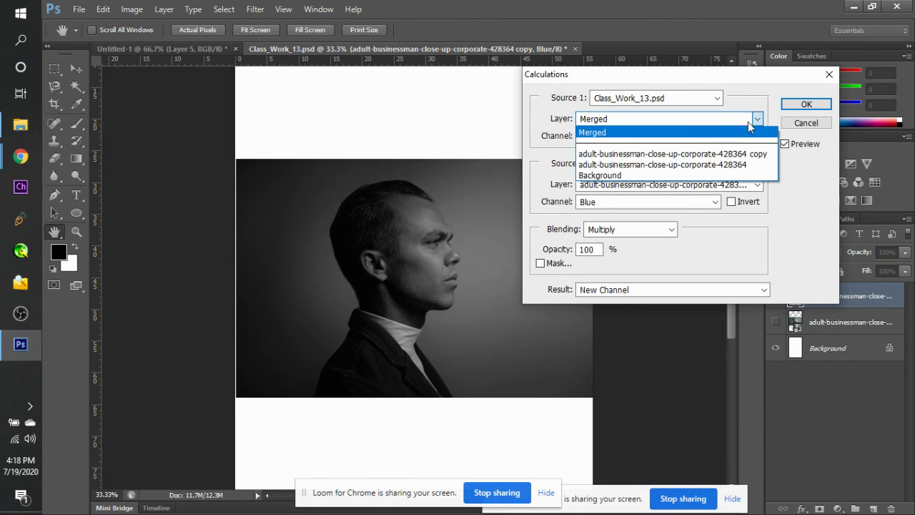
{"action": "left_click", "coordinate": [729, 157]}
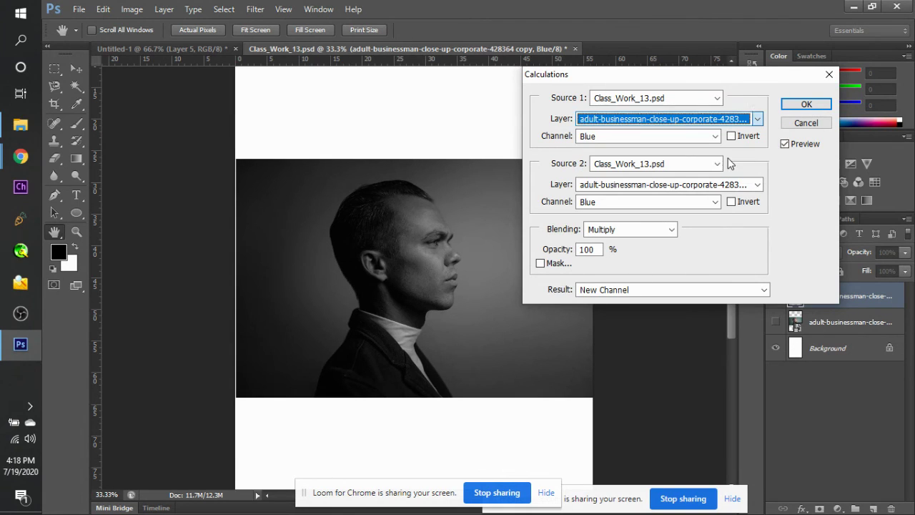
{"action": "left_click", "coordinate": [735, 184]}
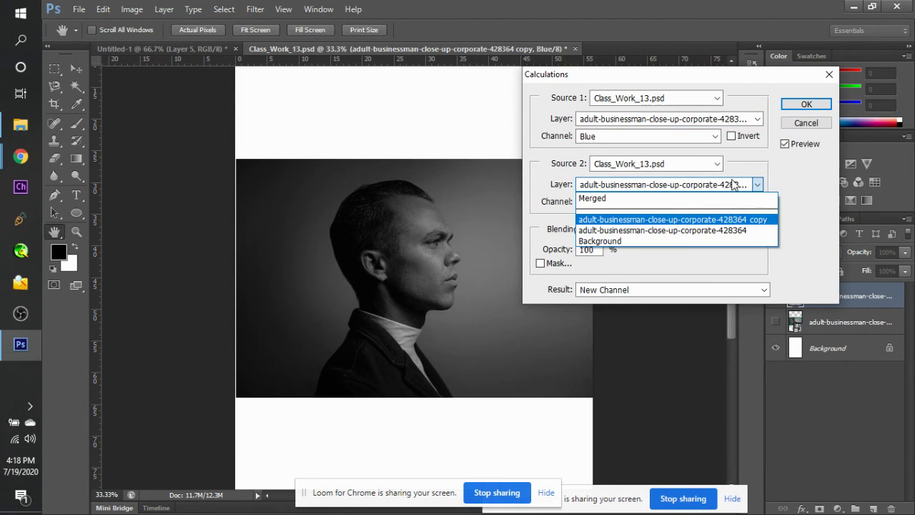
{"action": "left_click", "coordinate": [737, 219]}
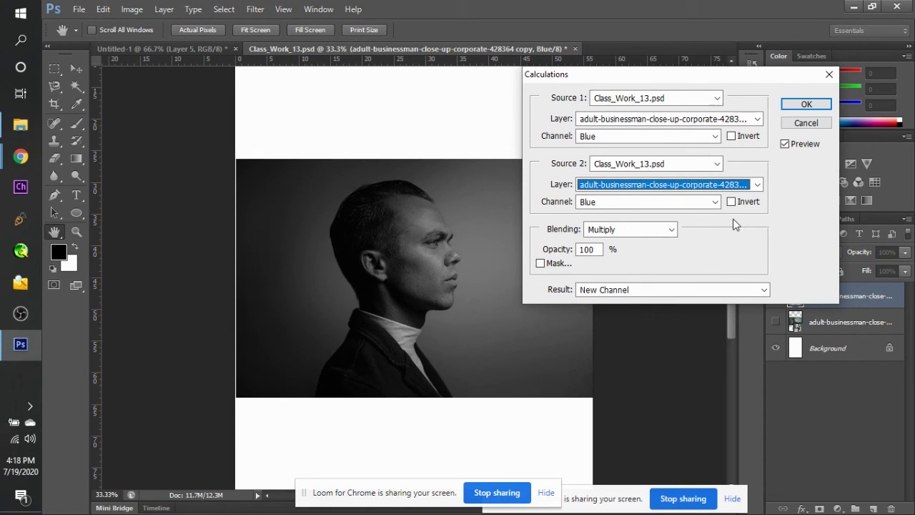
Set the channel of both Calculations sources to Red.
{"action": "left_click", "coordinate": [715, 136]}
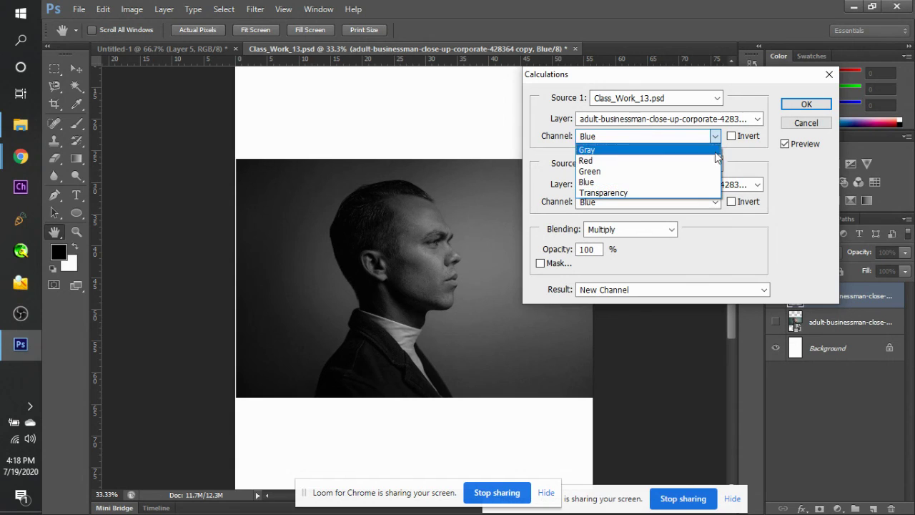
{"action": "left_click", "coordinate": [715, 161]}
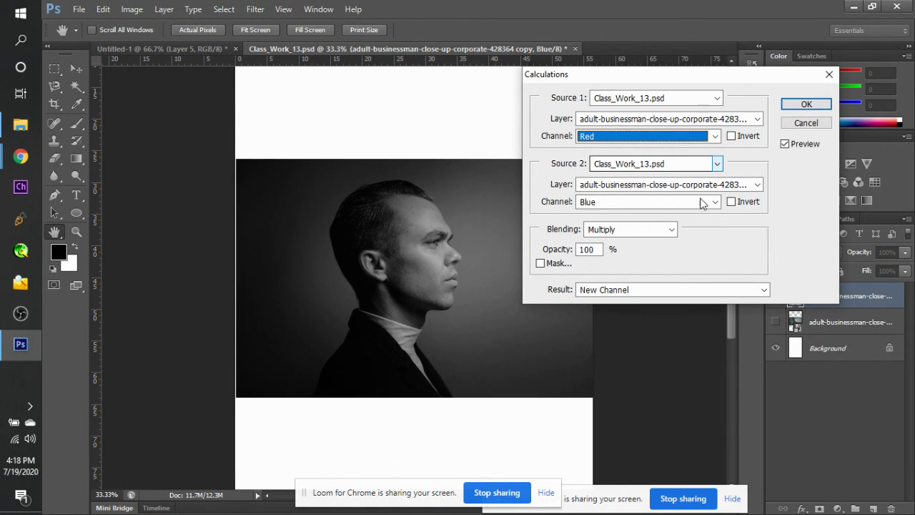
{"action": "left_click", "coordinate": [718, 202]}
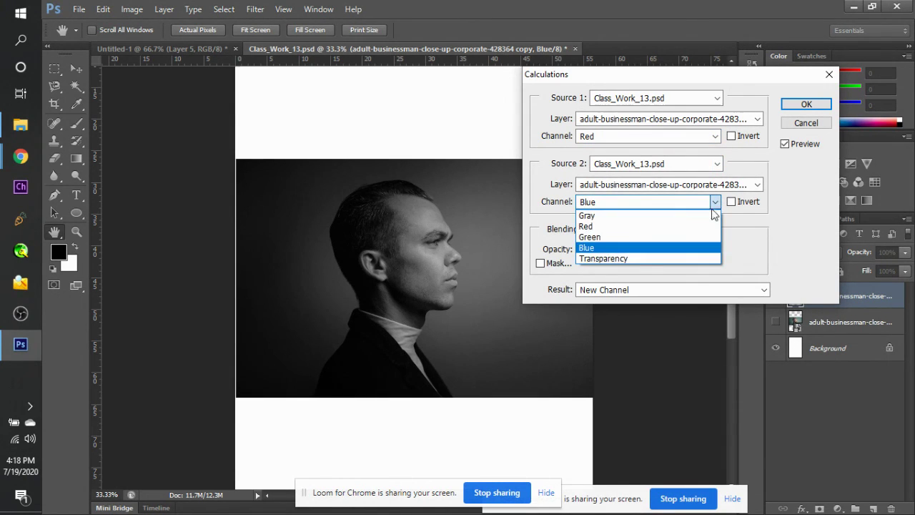
{"action": "left_click", "coordinate": [689, 248]}
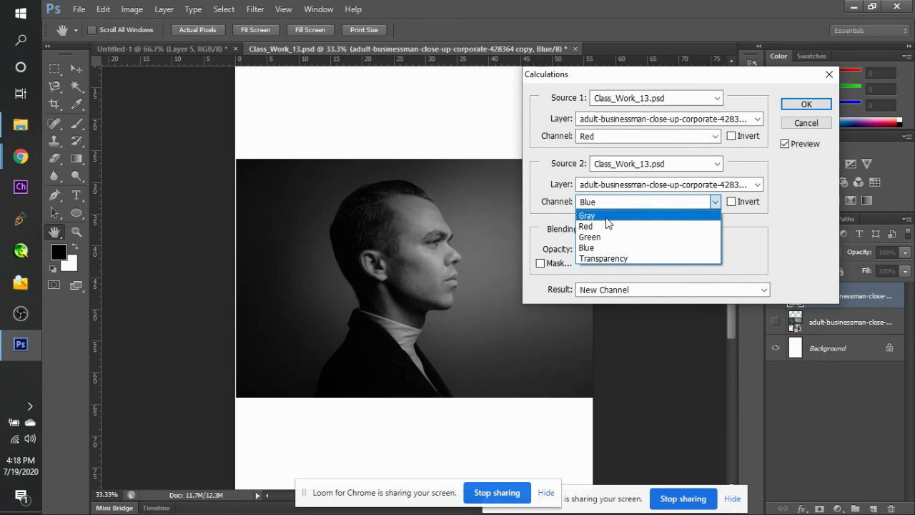
{"action": "left_click", "coordinate": [606, 226]}
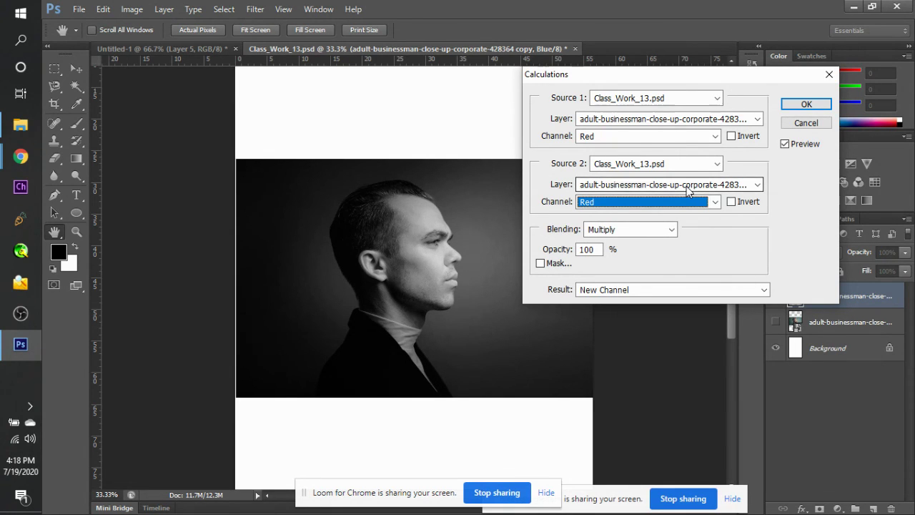
Compare Green and Blue as the second source channel, return it to Red, and apply the Multiply calculation as a new channel.
{"action": "left_click", "coordinate": [711, 201]}
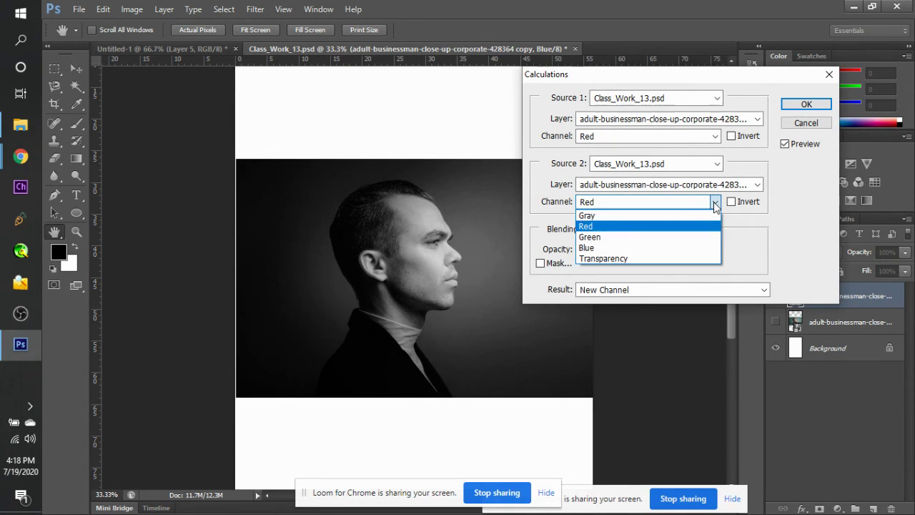
{"action": "left_click", "coordinate": [700, 238]}
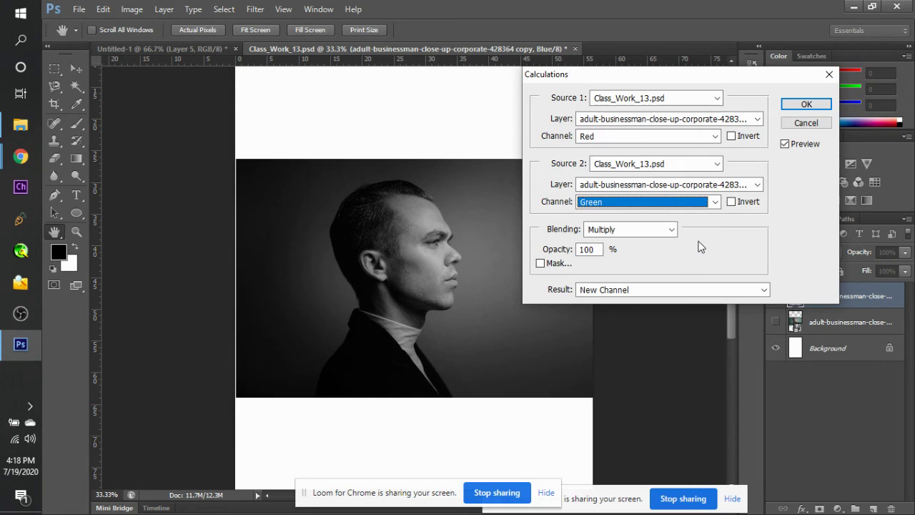
{"action": "left_click", "coordinate": [715, 201]}
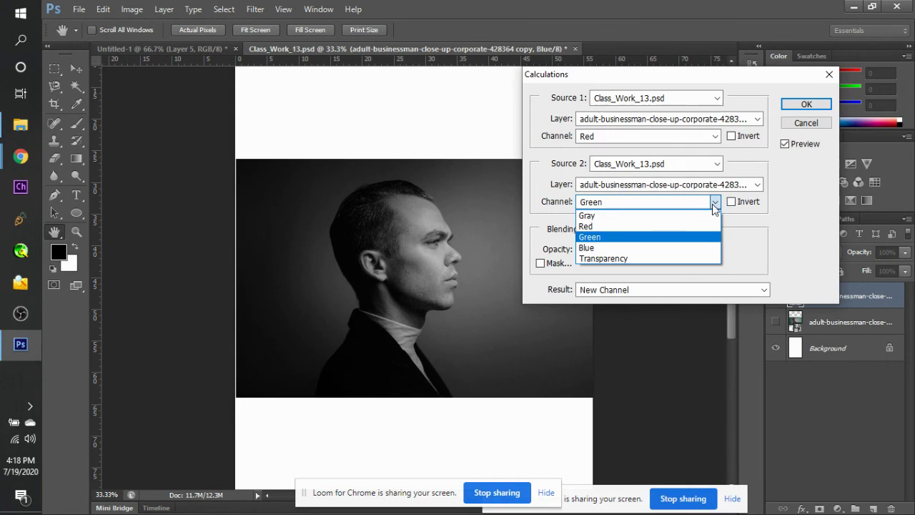
{"action": "left_click", "coordinate": [676, 247]}
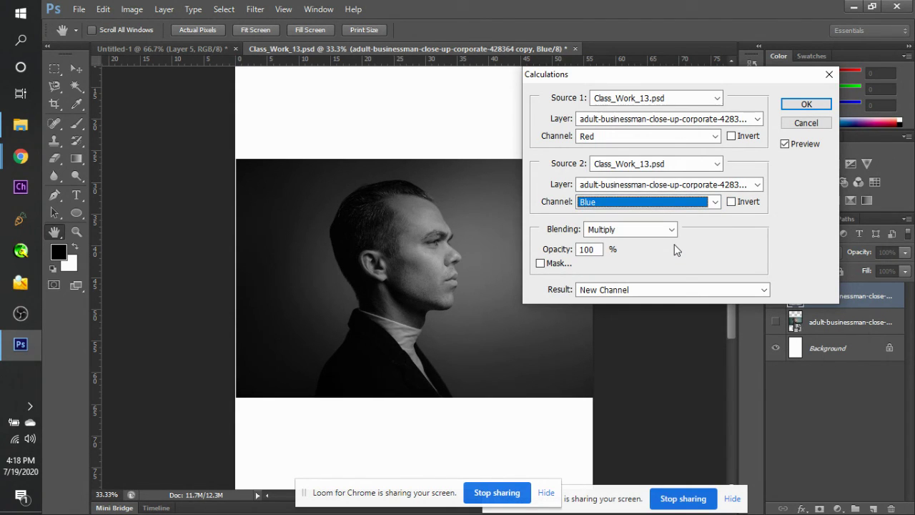
{"action": "left_click", "coordinate": [715, 202]}
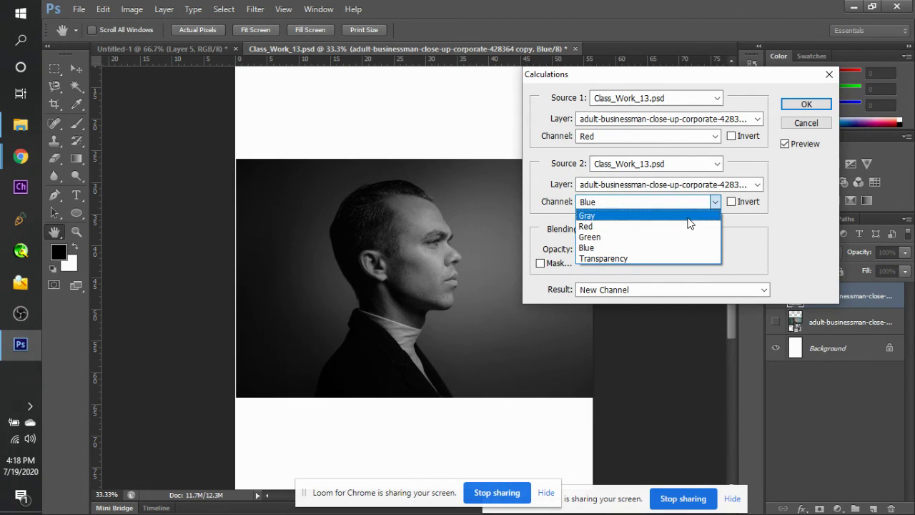
{"action": "left_click", "coordinate": [686, 227]}
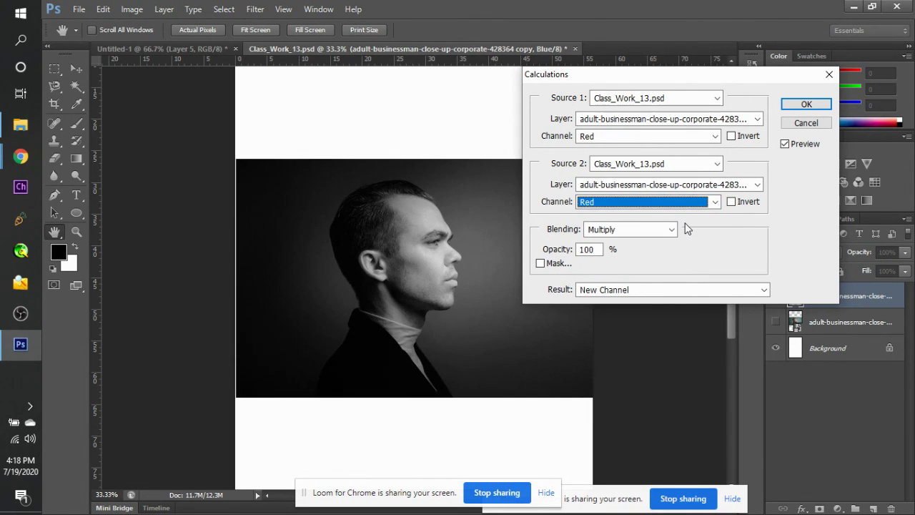
{"action": "left_click", "coordinate": [377, 269]}
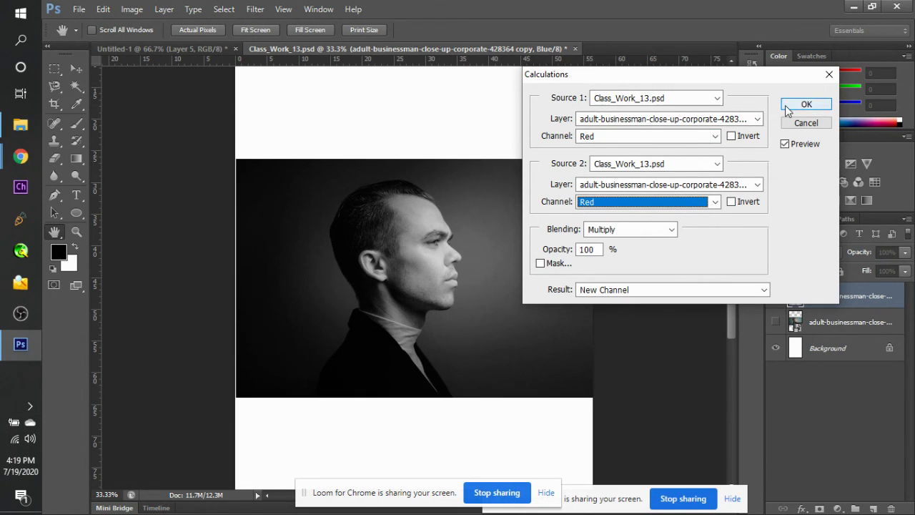
{"action": "left_click", "coordinate": [806, 103]}
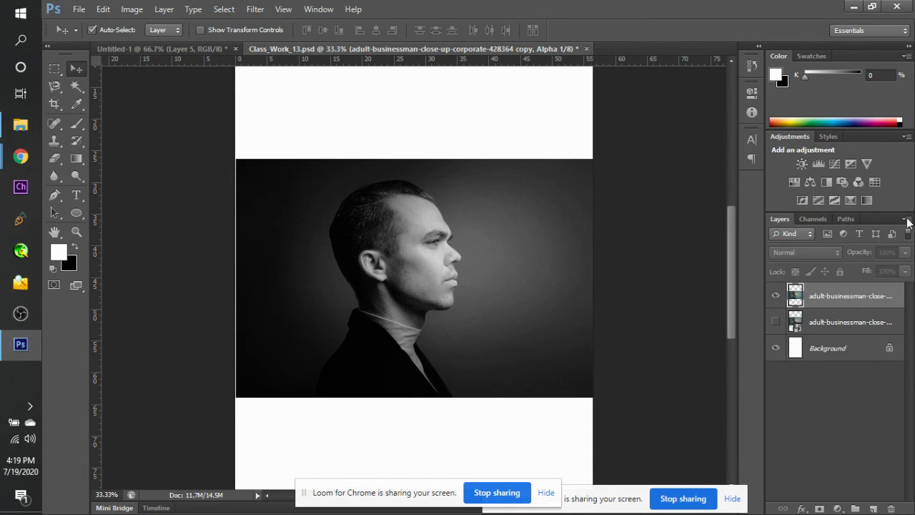
Select tall rectangular strips on both sides of the portrait in the new alpha channel, fill them with black and deselect.
{"action": "left_click", "coordinate": [55, 69]}
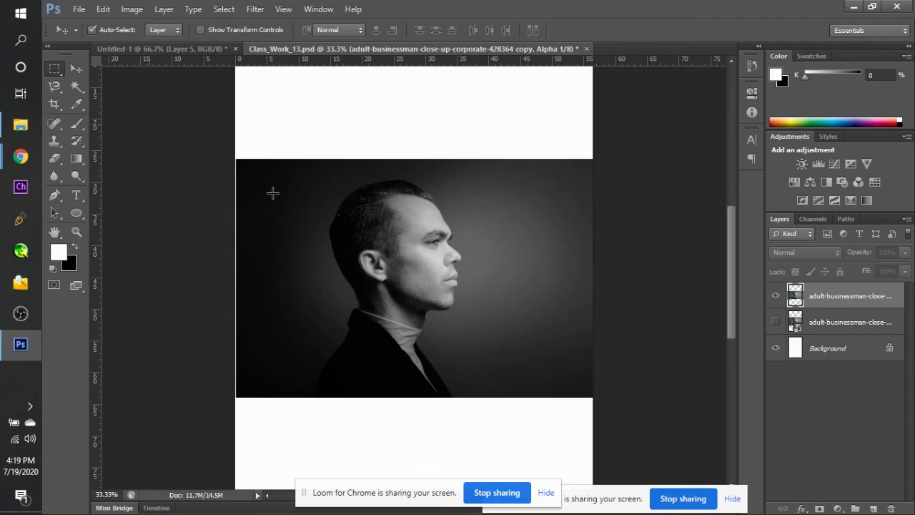
{"action": "left_click_drag", "start_coordinate": [221, 138], "coordinate": [310, 428]}
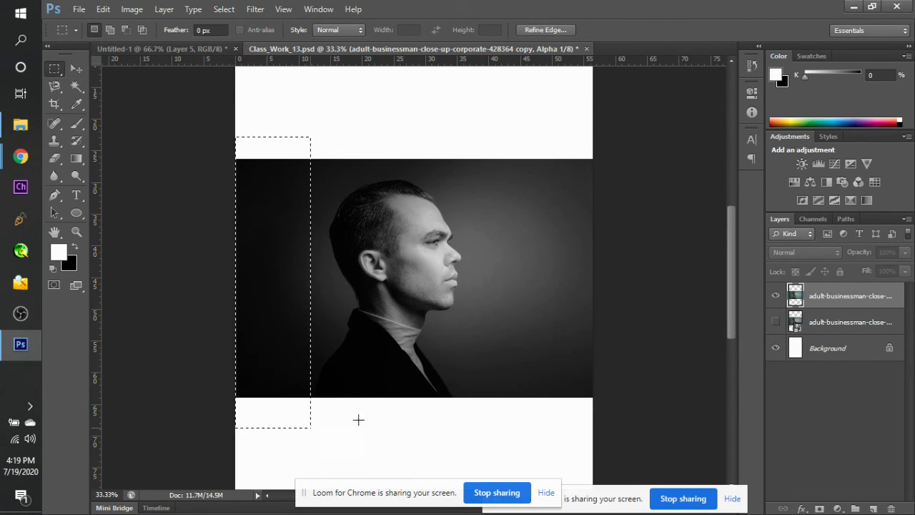
{"action": "key", "text": "shift"}
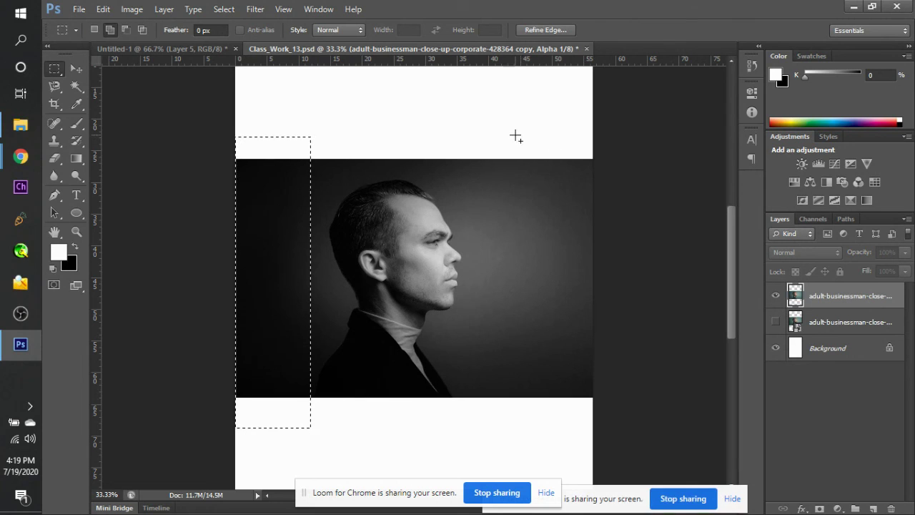
{"action": "left_click_drag", "start_coordinate": [529, 131], "coordinate": [659, 459]}
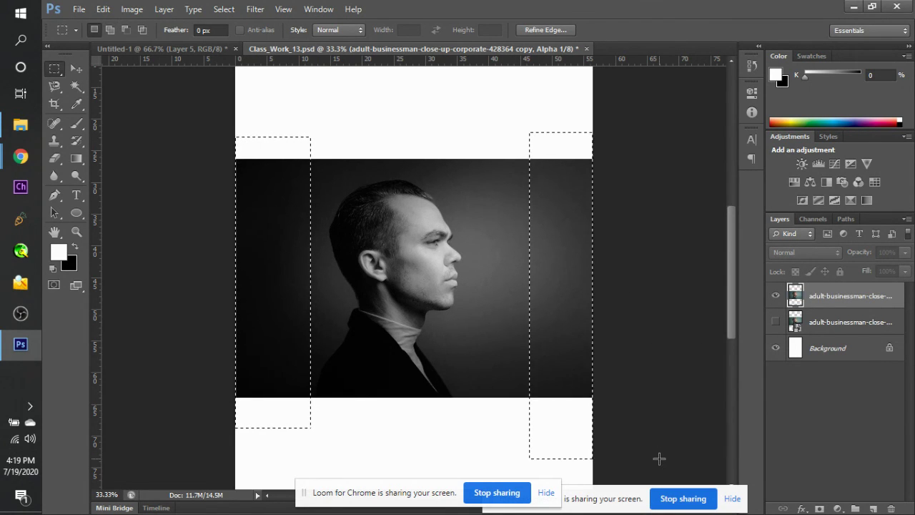
{"action": "key", "text": "Delete"}
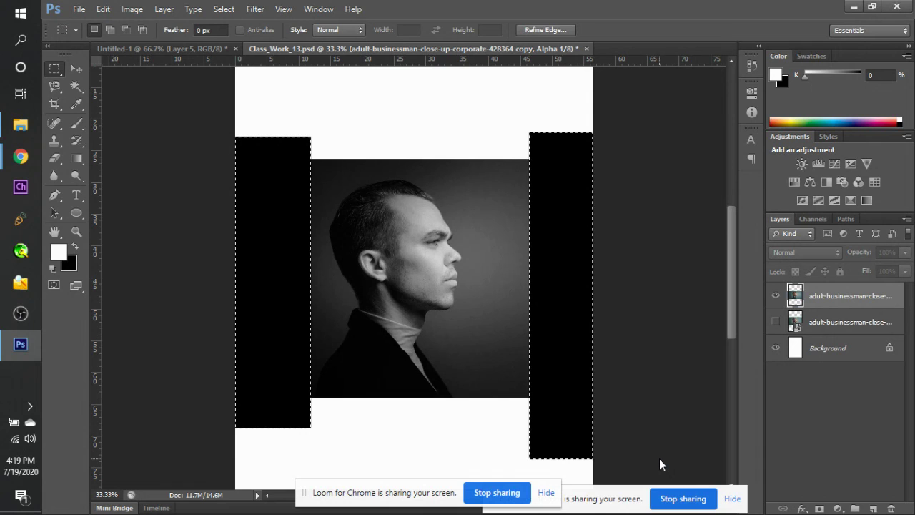
{"action": "key", "text": "ctrl+z"}
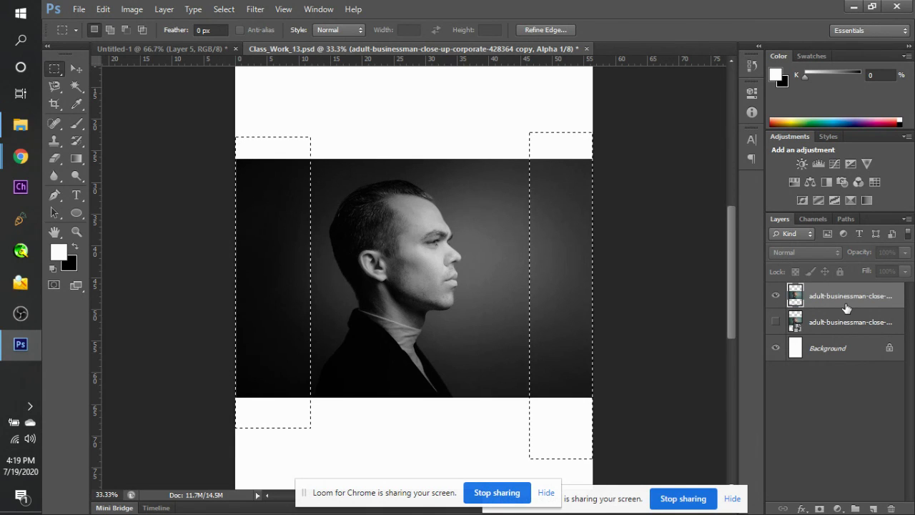
{"action": "key", "text": "ctrl+BackSpace"}
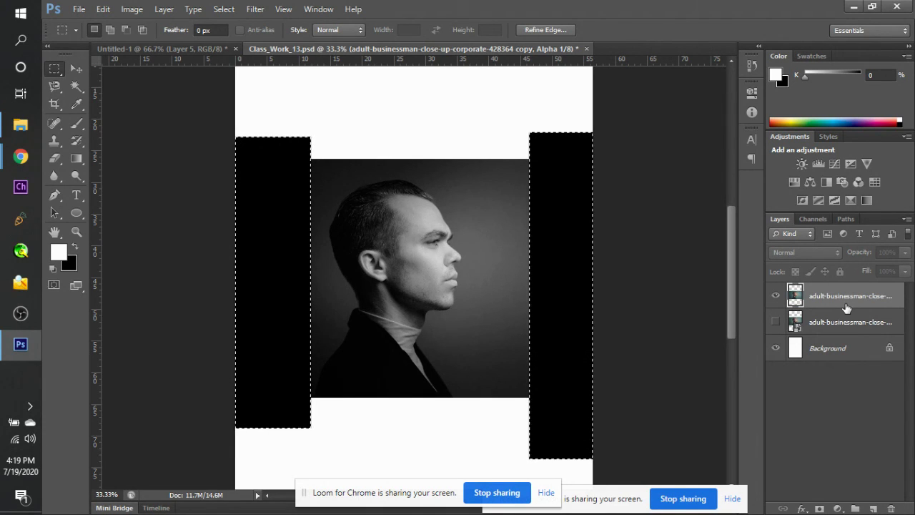
{"action": "key", "text": "ctrl+d"}
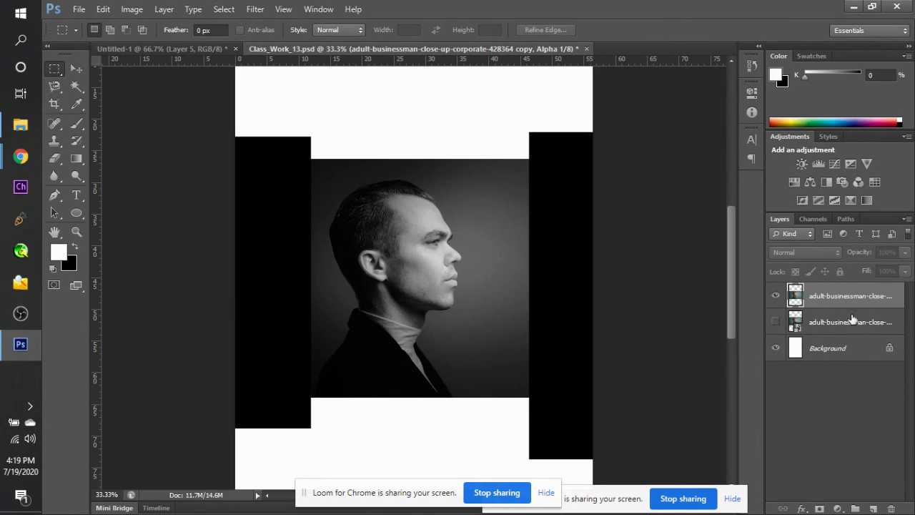
Try moving the portrait within the alpha channel, and undo the move.
{"action": "left_click", "coordinate": [776, 302]}
{"action": "key", "text": "v"}
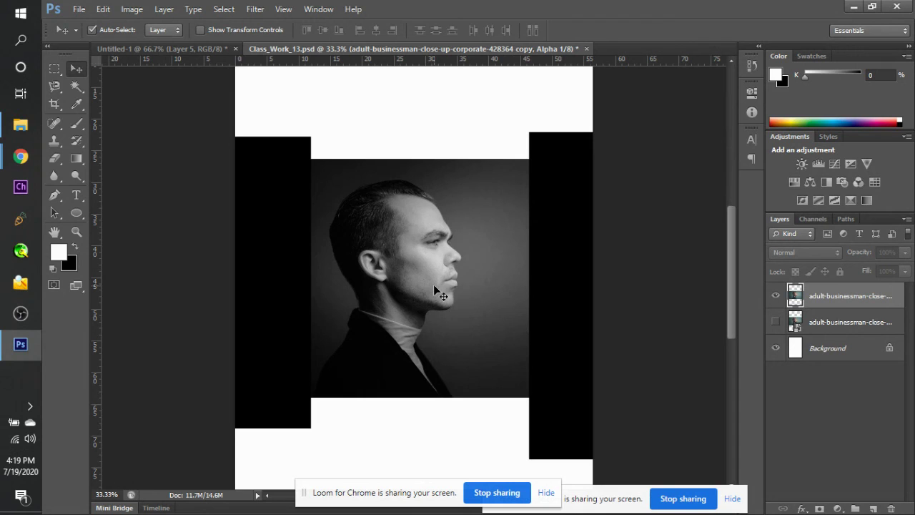
{"action": "left_click_drag", "start_coordinate": [434, 287], "coordinate": [448, 306]}
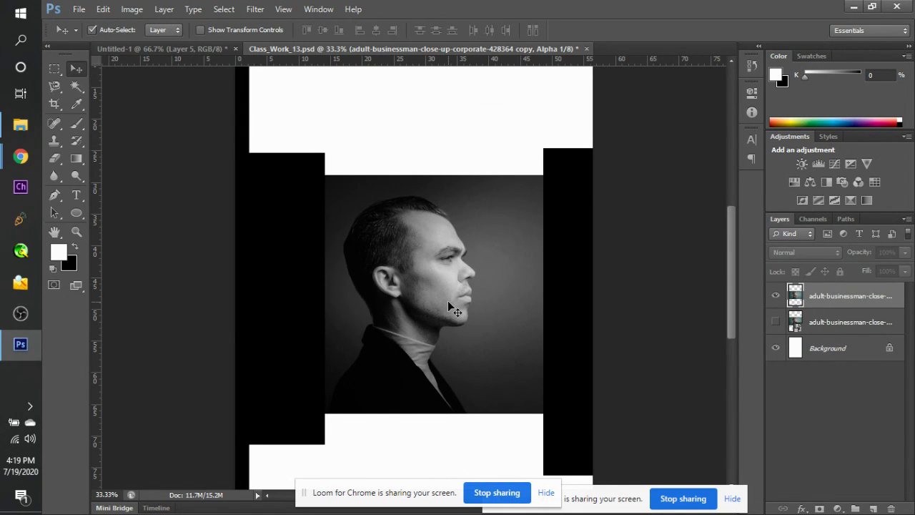
{"action": "key", "text": "ctrl+z"}
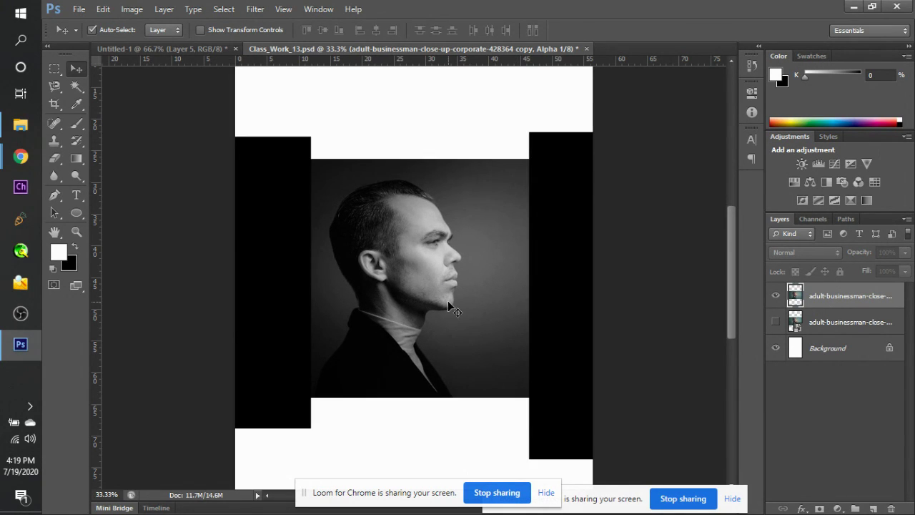
Return to the full-colour RGB view with the rasterized businessman copy as the active layer and check the layers' visibility.
{"action": "left_click", "coordinate": [845, 358]}
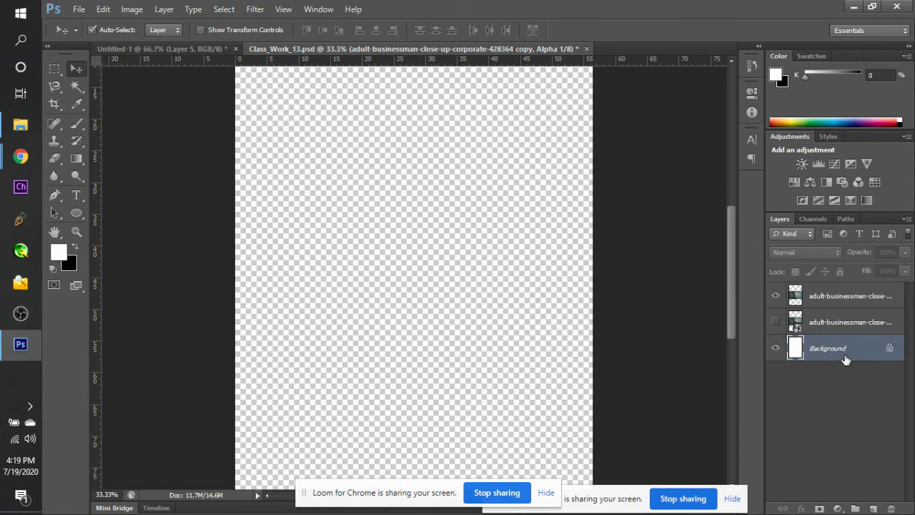
{"action": "left_click", "coordinate": [820, 303]}
{"action": "left_click", "coordinate": [776, 296]}
{"action": "left_click", "coordinate": [775, 296]}
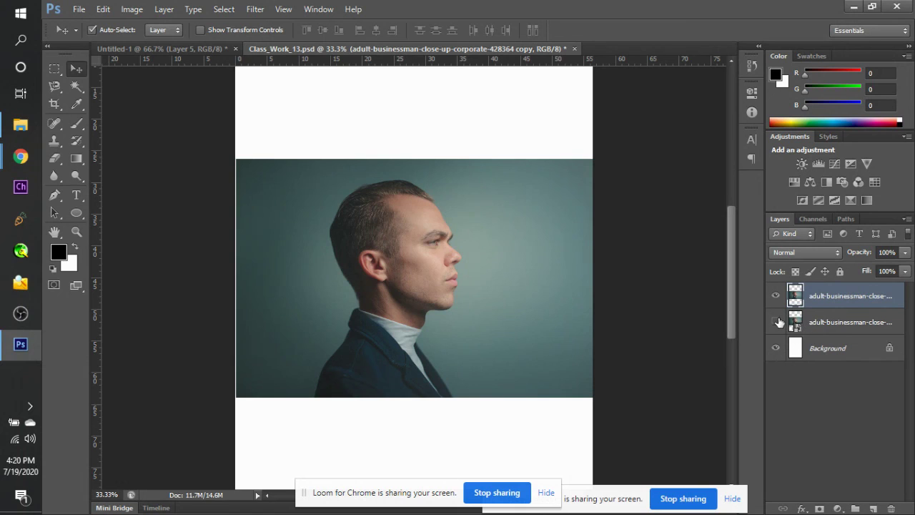
{"action": "left_click", "coordinate": [776, 322]}
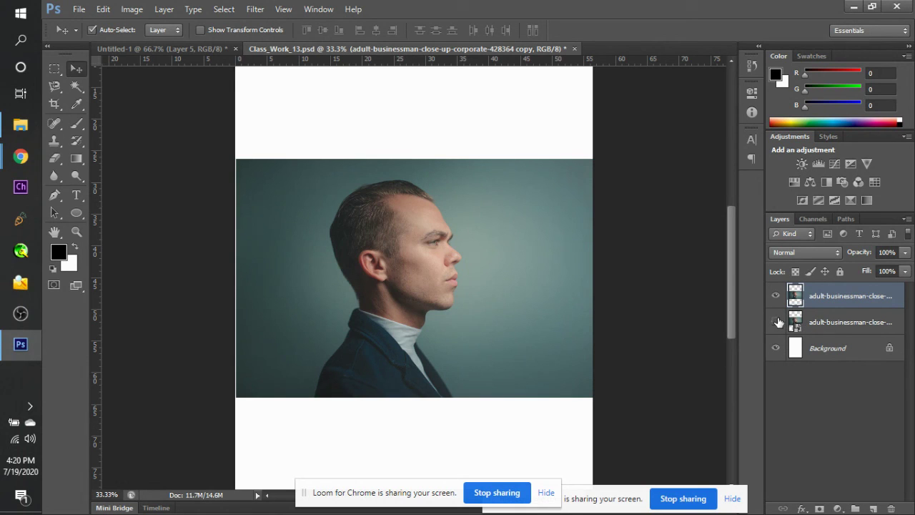
Delete tall rectangular strips from both sides of the rasterized businessman copy and clear the selection.
{"action": "left_click", "coordinate": [57, 68]}
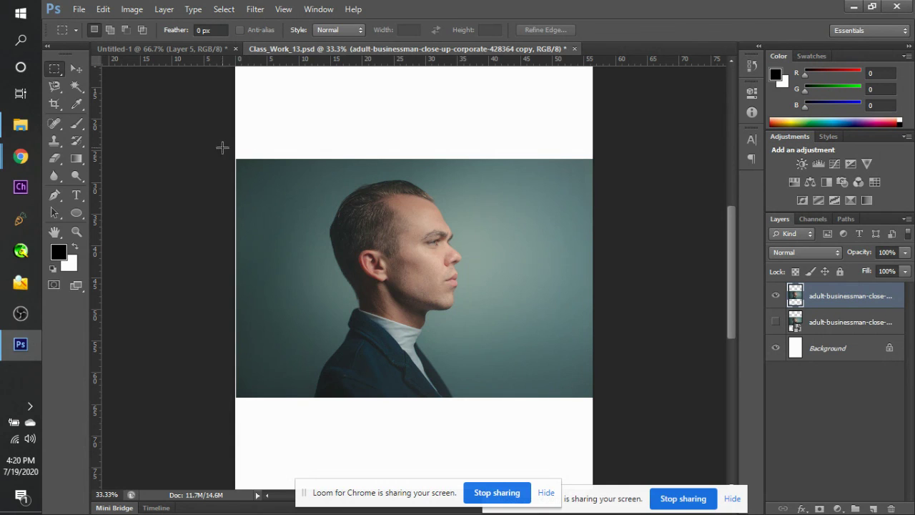
{"action": "left_click_drag", "start_coordinate": [223, 147], "coordinate": [288, 402]}
{"action": "mouse_move", "coordinate": [276, 359]}
{"action": "left_mouse_down"}
{"action": "mouse_move", "coordinate": [239, 354]}
{"action": "mouse_move", "coordinate": [278, 365]}
{"action": "left_mouse_up"}
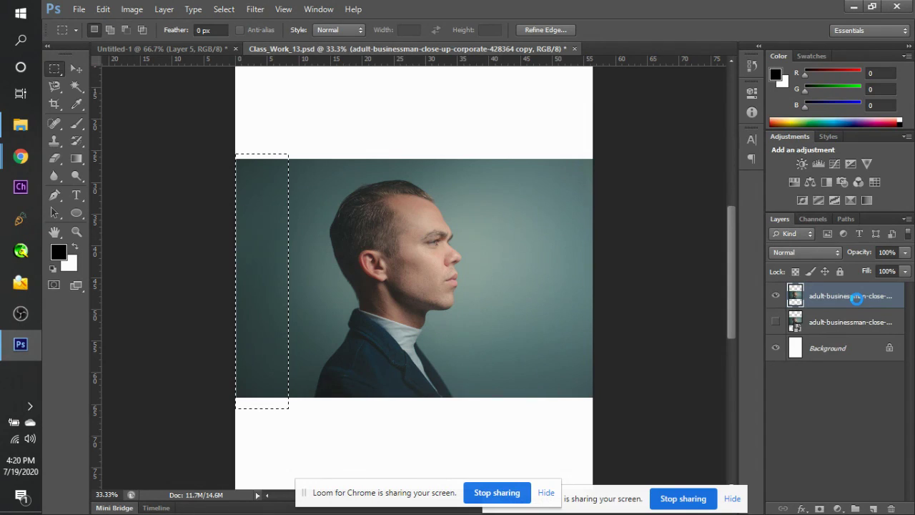
{"action": "key", "text": "Delete"}
{"action": "key", "text": "ctrl+d"}
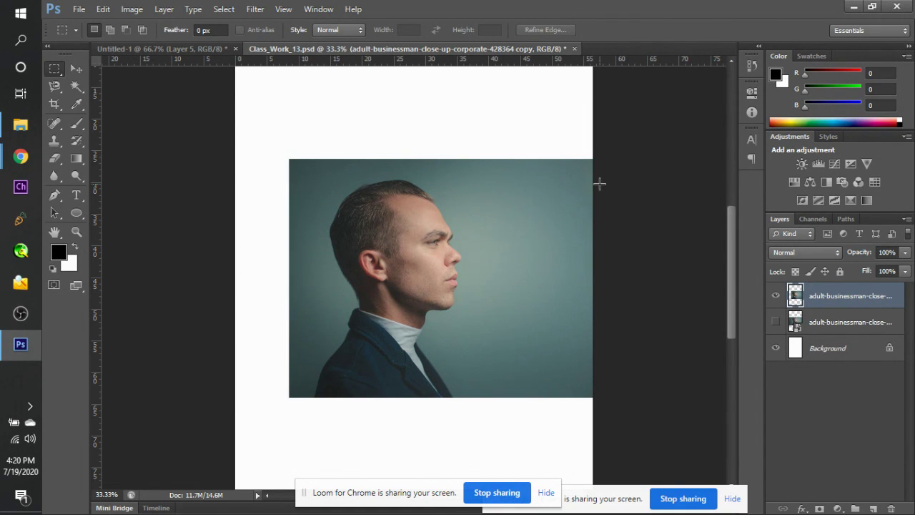
{"action": "left_click_drag", "start_coordinate": [523, 143], "coordinate": [600, 413]}
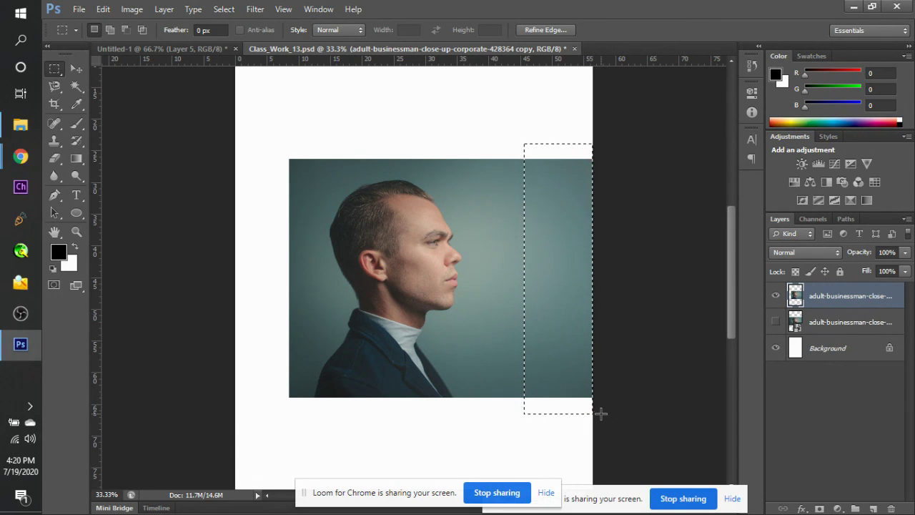
{"action": "key", "text": "Delete"}
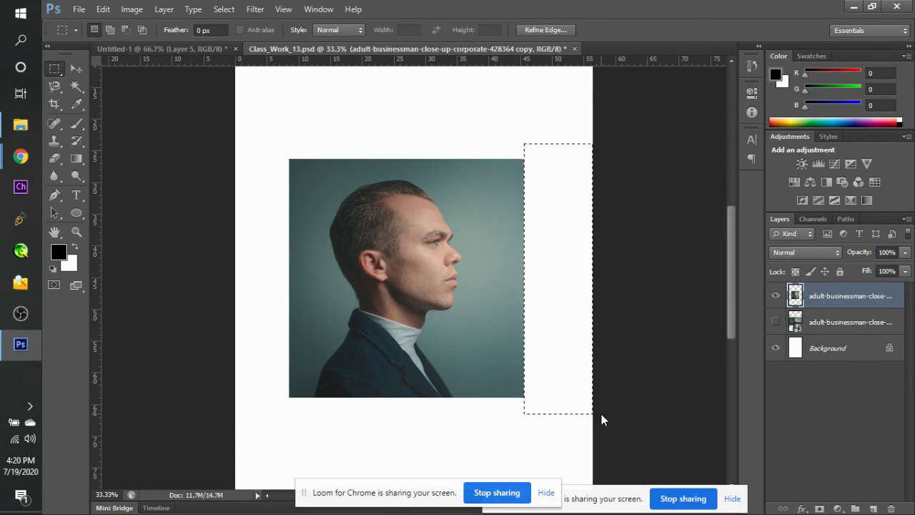
{"action": "key", "text": "ctrl+d"}
Nudge the trimmed portrait slightly on the canvas with the Move tool.
{"action": "key", "text": "v"}
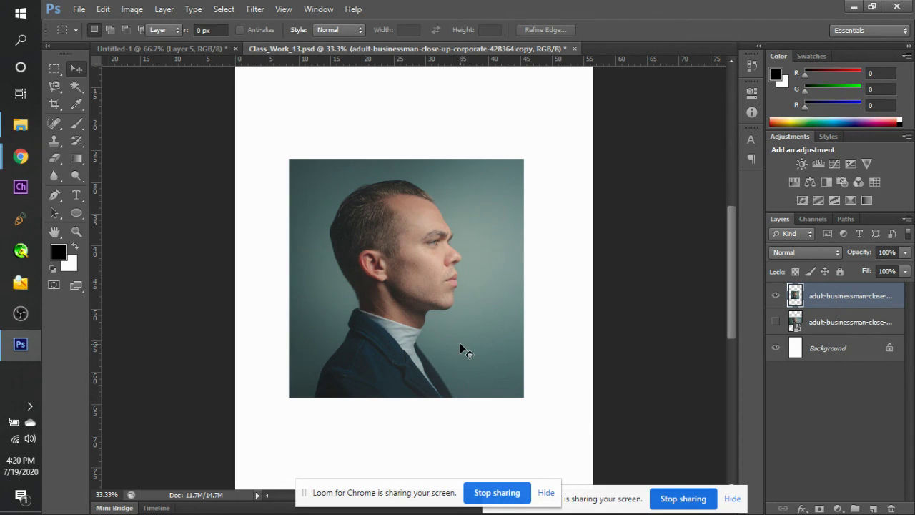
{"action": "mouse_move", "coordinate": [435, 321]}
{"action": "left_mouse_down"}
{"action": "mouse_move", "coordinate": [436, 294]}
{"action": "mouse_move", "coordinate": [419, 320]}
{"action": "mouse_move", "coordinate": [437, 310]}
{"action": "left_mouse_up"}
{"action": "key", "text": "ctrl+minus"}
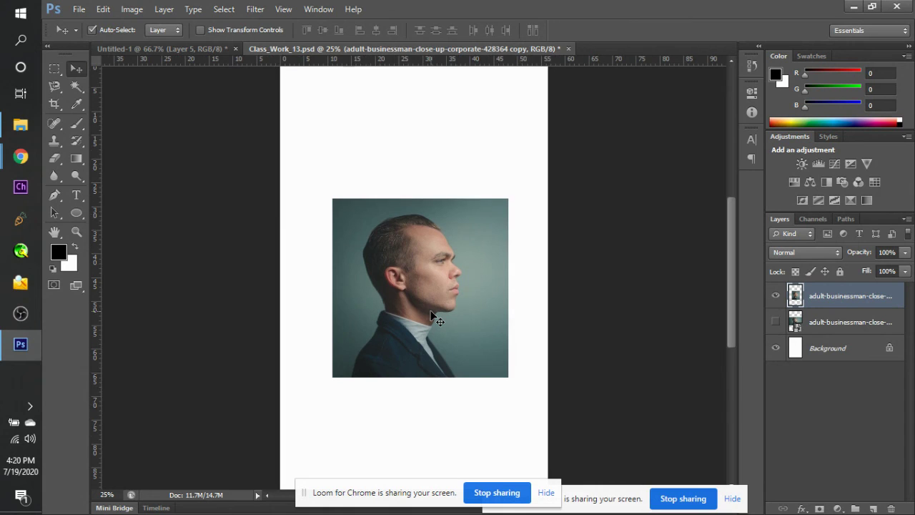
{"action": "key", "text": "ctrl+minus"}
{"action": "key", "text": "ctrl+plus"}
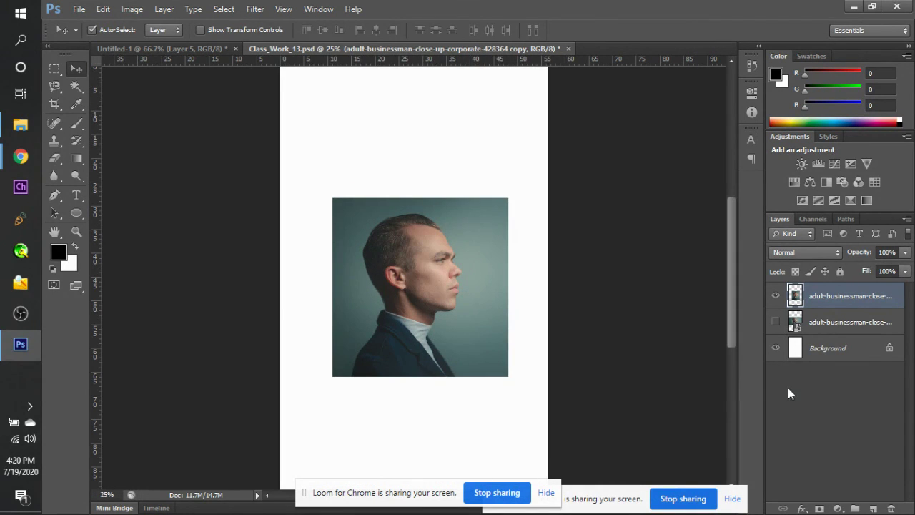
Apply a Multiply calculation as a new channel, using Green from the merged image and Red from the businessman copy.
{"action": "left_click", "coordinate": [132, 9]}
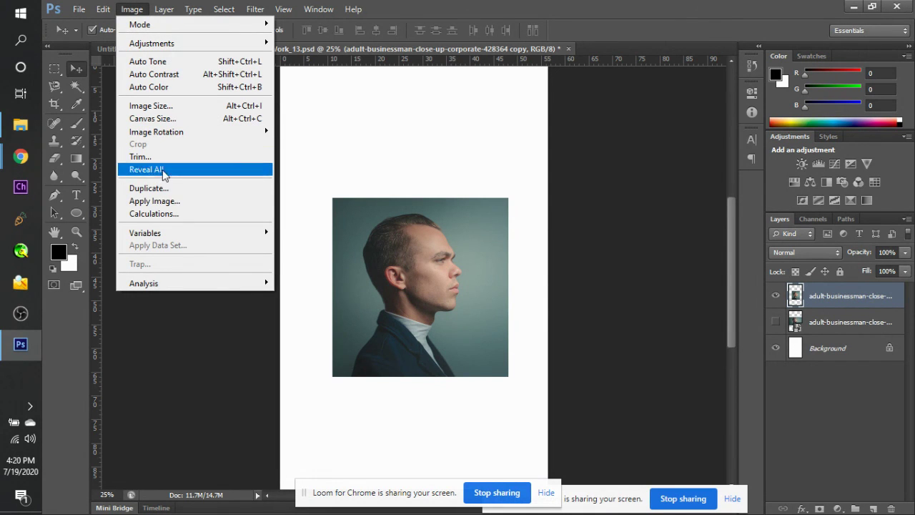
{"action": "left_click", "coordinate": [165, 213]}
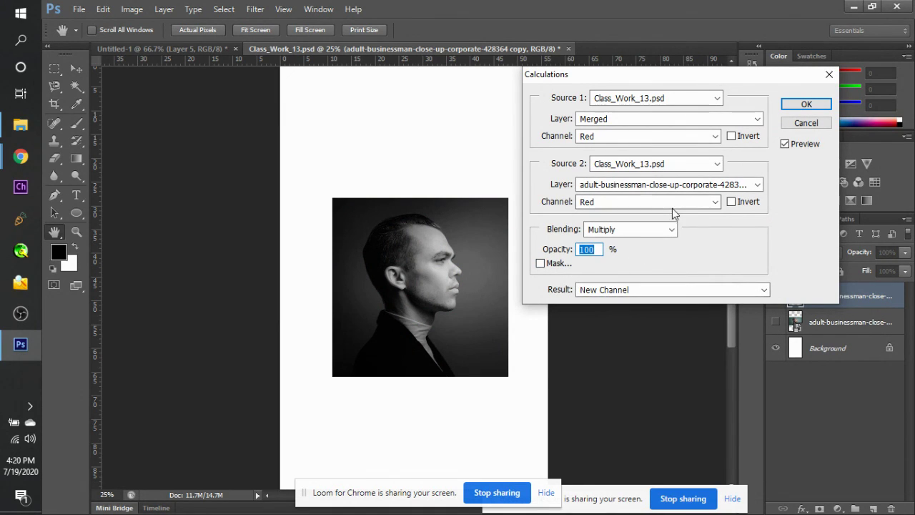
{"action": "left_click", "coordinate": [706, 142]}
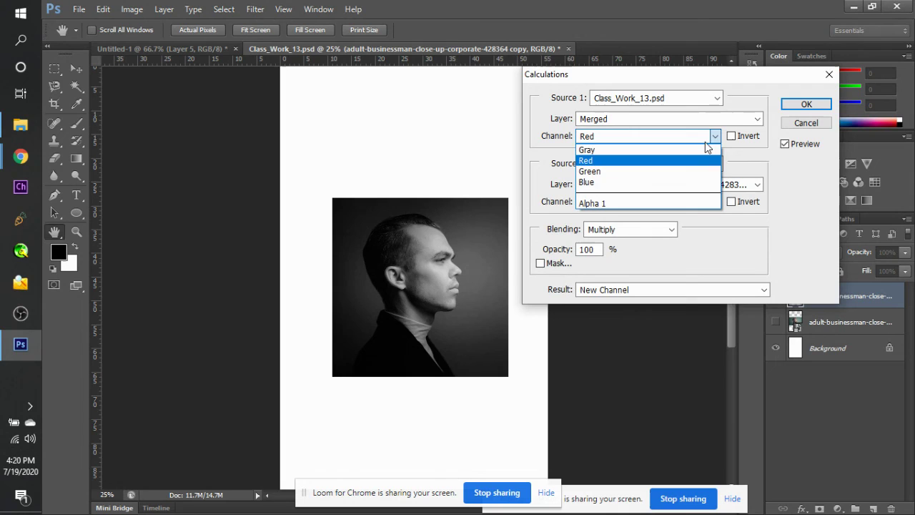
{"action": "left_click", "coordinate": [684, 176]}
{"action": "left_click", "coordinate": [691, 204]}
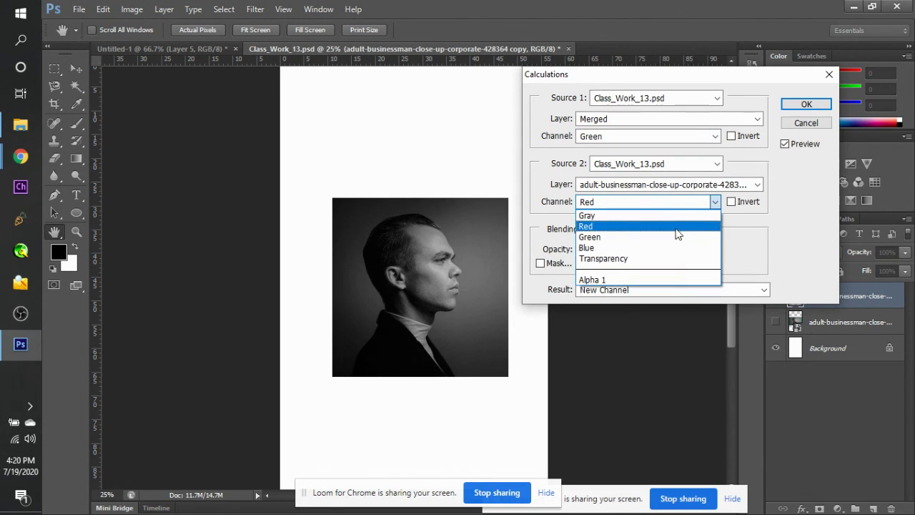
{"action": "left_click", "coordinate": [679, 237]}
{"action": "left_click", "coordinate": [677, 203]}
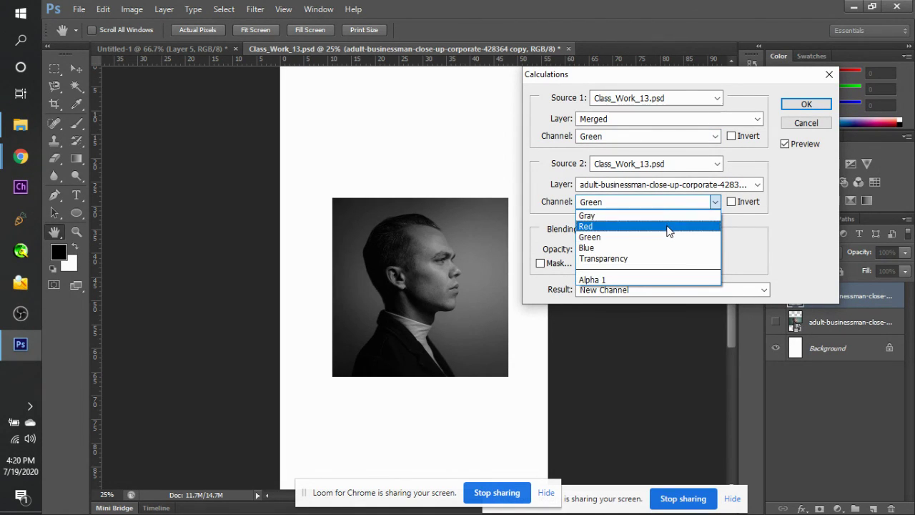
{"action": "left_click", "coordinate": [670, 224]}
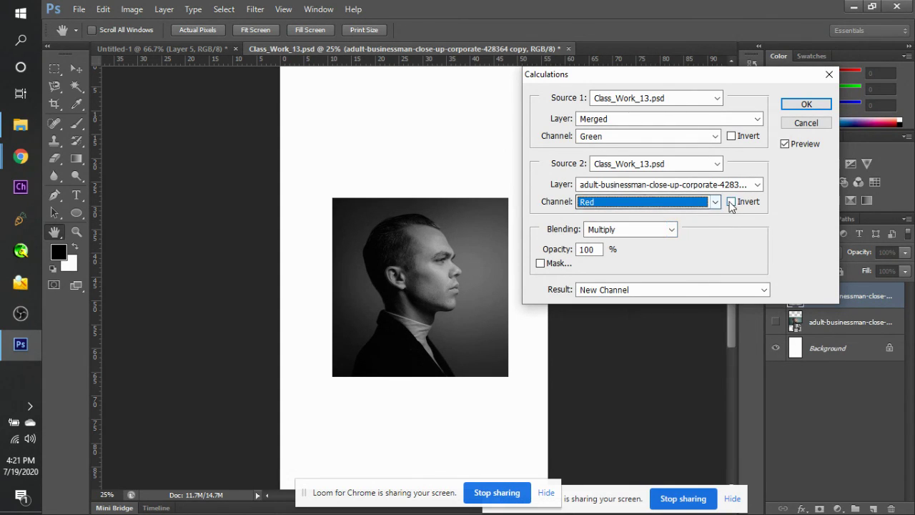
{"action": "left_click", "coordinate": [797, 109]}
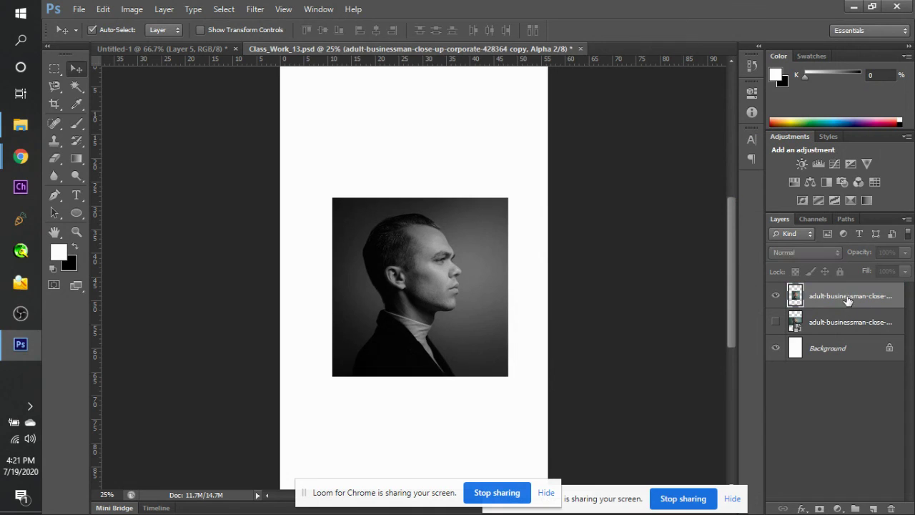
Open the Levels adjustment for the Alpha 2 channel.
{"action": "left_click", "coordinate": [812, 219]}
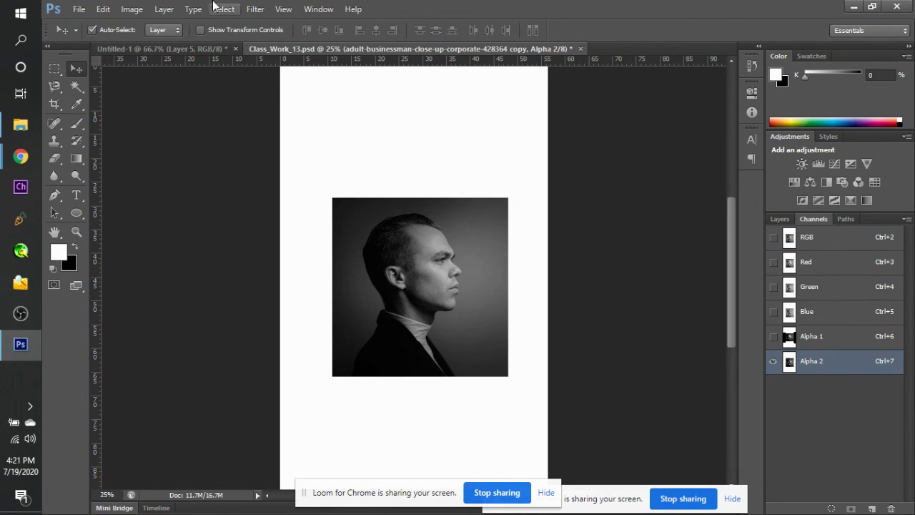
{"action": "left_click", "coordinate": [132, 10]}
{"action": "left_click", "coordinate": [131, 10]}
{"action": "left_click_drag", "start_coordinate": [819, 350], "coordinate": [819, 349]}
{"action": "key", "text": "ctrl+l"}
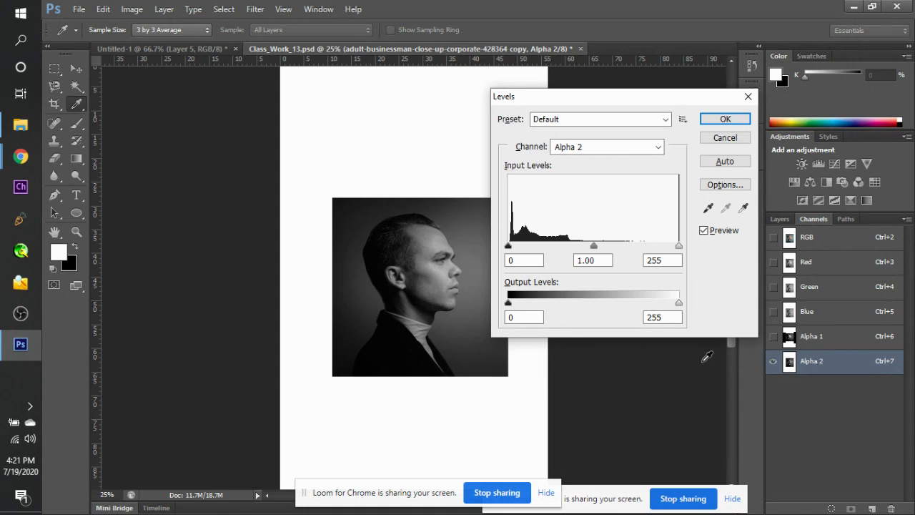
Try a shadow input of 20 with brighter midtones, and return the shadows to 0 with midtones at 1.40.
{"action": "left_click_drag", "start_coordinate": [505, 247], "coordinate": [522, 246]}
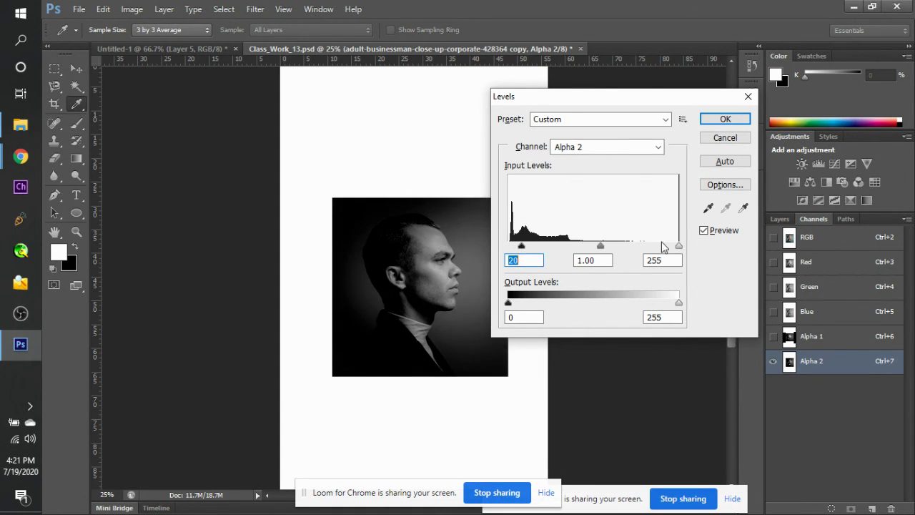
{"action": "mouse_move", "coordinate": [678, 246]}
{"action": "left_mouse_down"}
{"action": "mouse_move", "coordinate": [618, 247]}
{"action": "mouse_move", "coordinate": [680, 244]}
{"action": "left_mouse_up"}
{"action": "left_click_drag", "start_coordinate": [603, 246], "coordinate": [579, 246]}
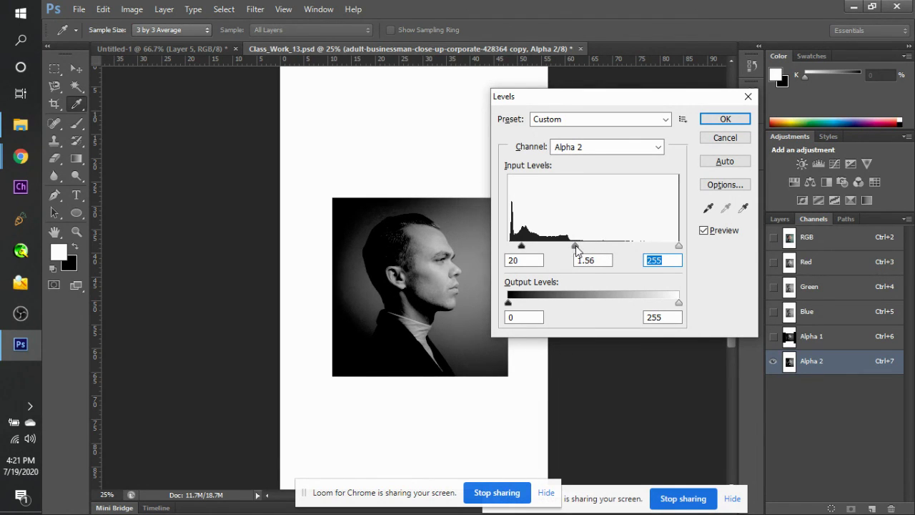
{"action": "left_click", "coordinate": [576, 245]}
{"action": "left_click_drag", "start_coordinate": [521, 245], "coordinate": [502, 245]}
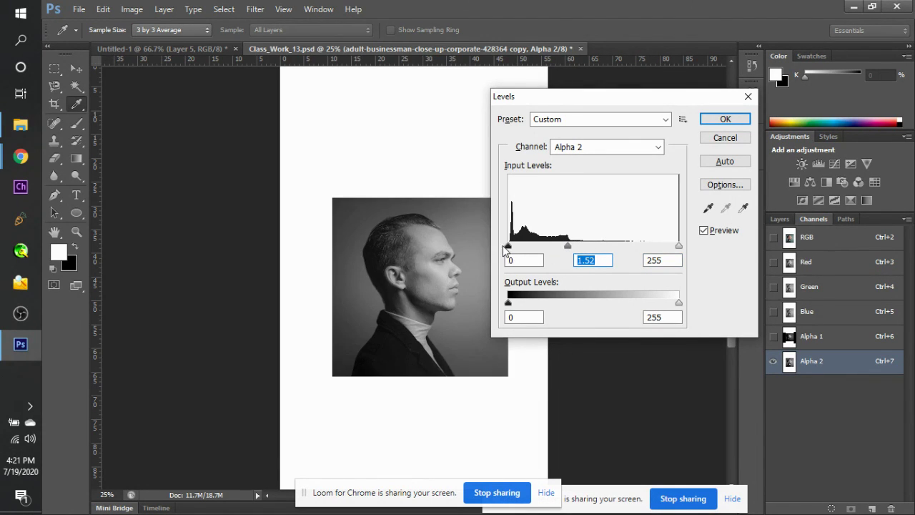
{"action": "left_click", "coordinate": [502, 245]}
{"action": "mouse_move", "coordinate": [567, 246]}
{"action": "left_mouse_down"}
{"action": "mouse_move", "coordinate": [582, 246]}
{"action": "mouse_move", "coordinate": [573, 247]}
{"action": "left_mouse_up"}
{"action": "key", "text": "Tab"}
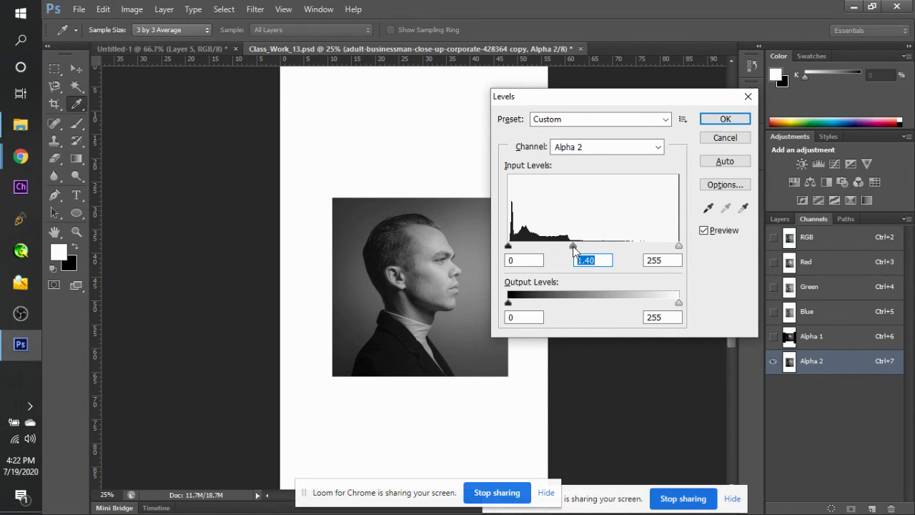
Set the Alpha 2 shadow input to 4 and the midtones to 1.35, and apply the Levels adjustment.
{"action": "key", "text": "ctrl+plus"}
{"action": "key", "text": "ctrl+plus"}
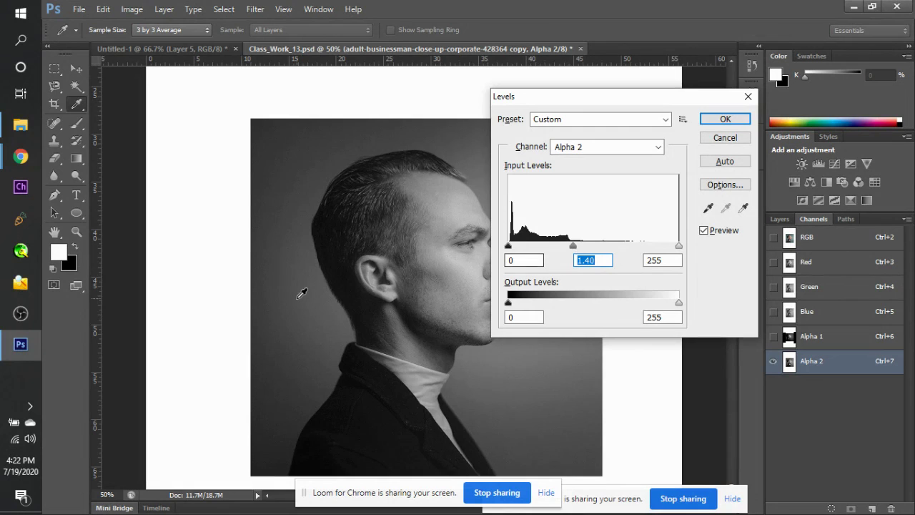
{"action": "scroll", "coordinate": [301, 294], "scroll_direction": "up", "scroll_amount": 2}
{"action": "scroll", "coordinate": [301, 294], "scroll_direction": "right", "scroll_amount": 5}
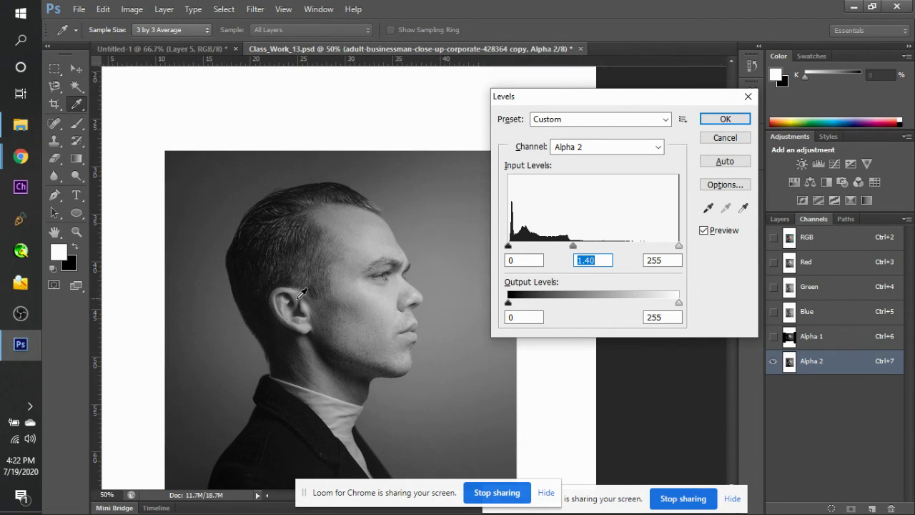
{"action": "scroll", "coordinate": [301, 294], "scroll_direction": "down", "scroll_amount": 3}
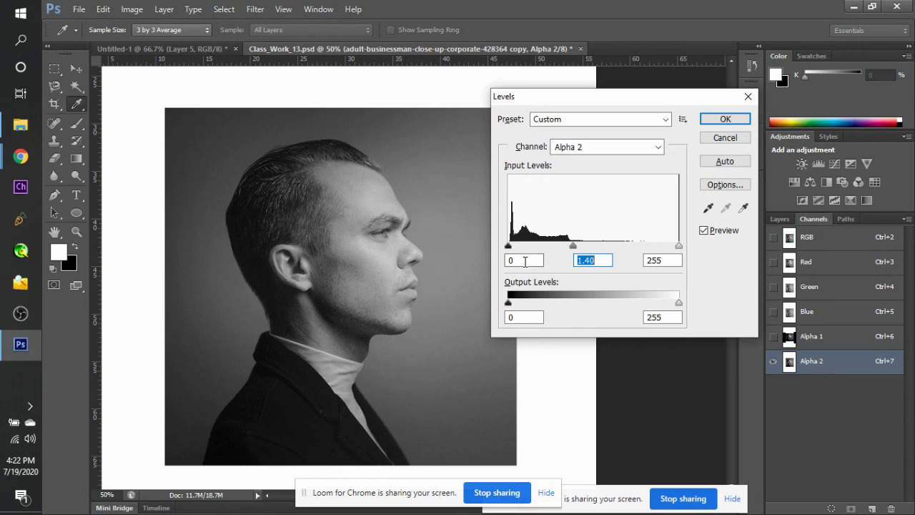
{"action": "left_click_drag", "start_coordinate": [509, 249], "coordinate": [511, 248]}
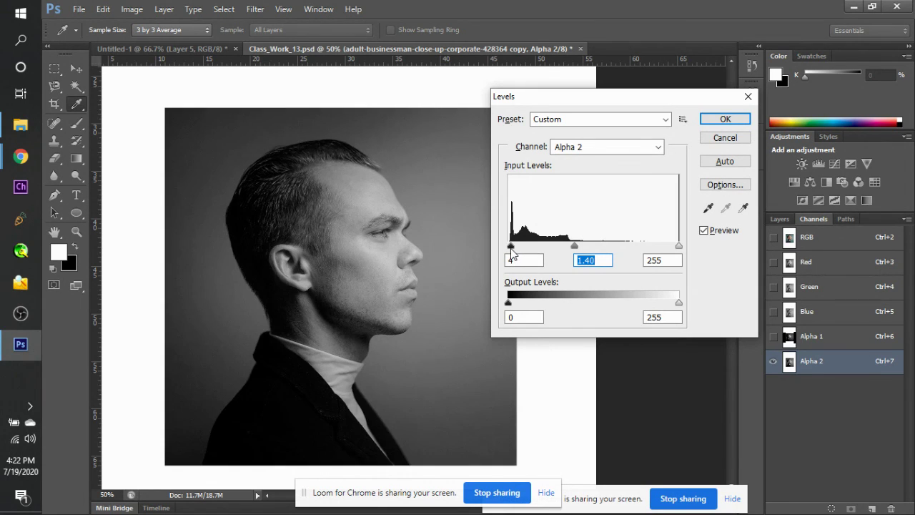
{"action": "left_click", "coordinate": [510, 247]}
{"action": "left_click_drag", "start_coordinate": [574, 248], "coordinate": [576, 248]}
{"action": "left_click", "coordinate": [576, 247]}
{"action": "key", "text": "v"}
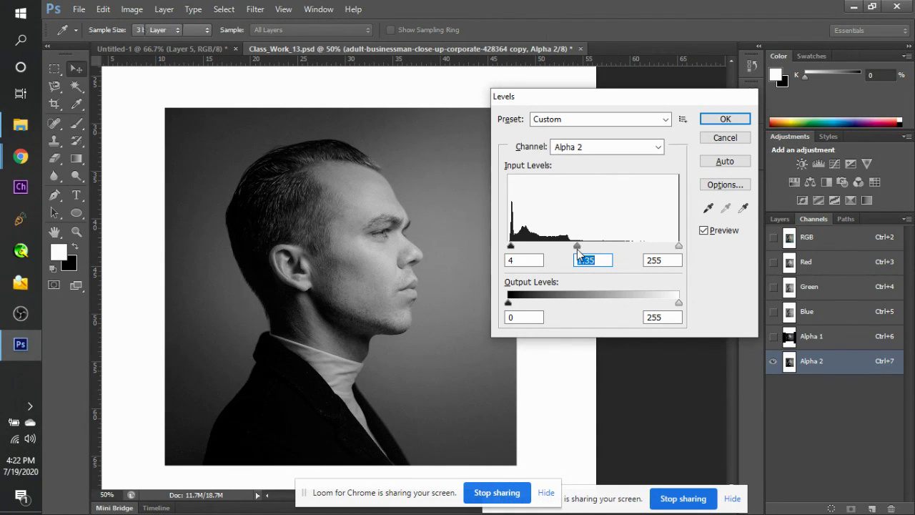
{"action": "key", "text": "Return"}
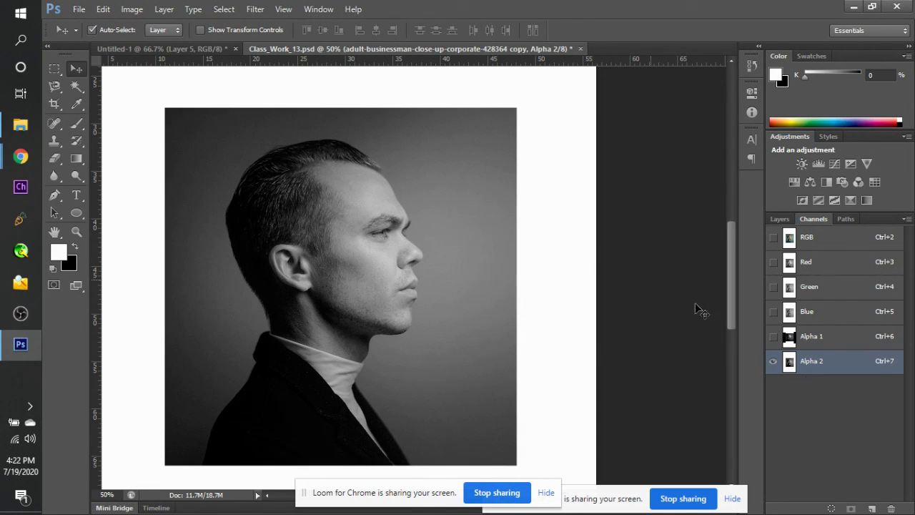
Try loading the Alpha 2 channel as a selection, and deselect it.
{"action": "left_click", "coordinate": [789, 362], "text": "ctrl"}
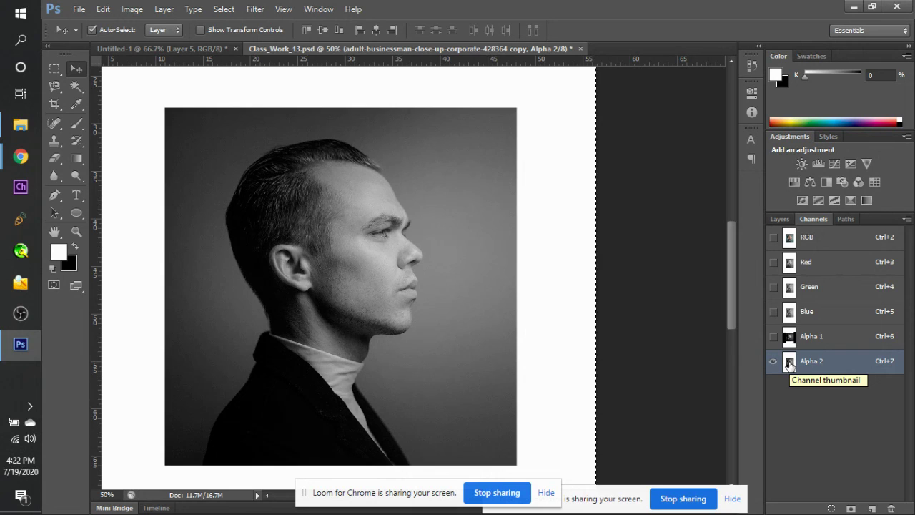
{"action": "left_click", "coordinate": [789, 363], "text": "ctrl"}
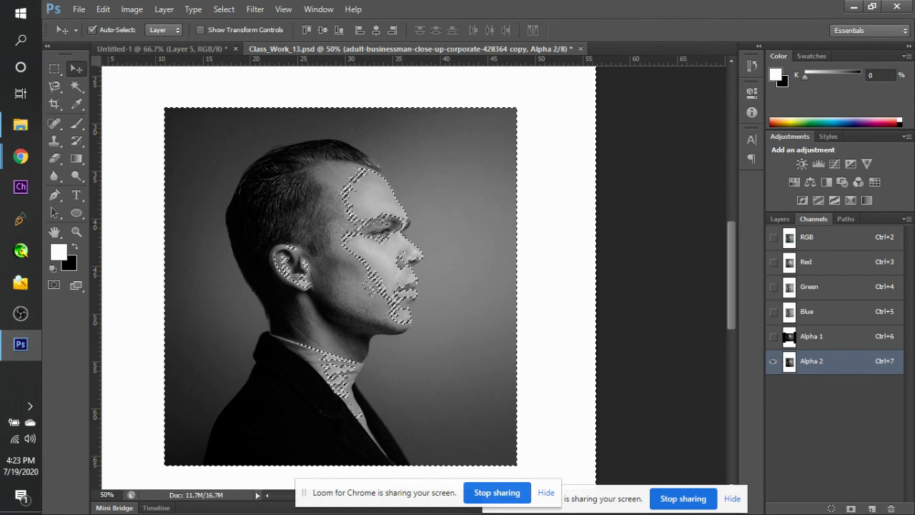
{"action": "key", "text": "ctrl+d"}
Select and copy the whole Alpha 2 channel and paste it as a new layer above the businessman copy.
{"action": "key", "text": "ctrl+a"}
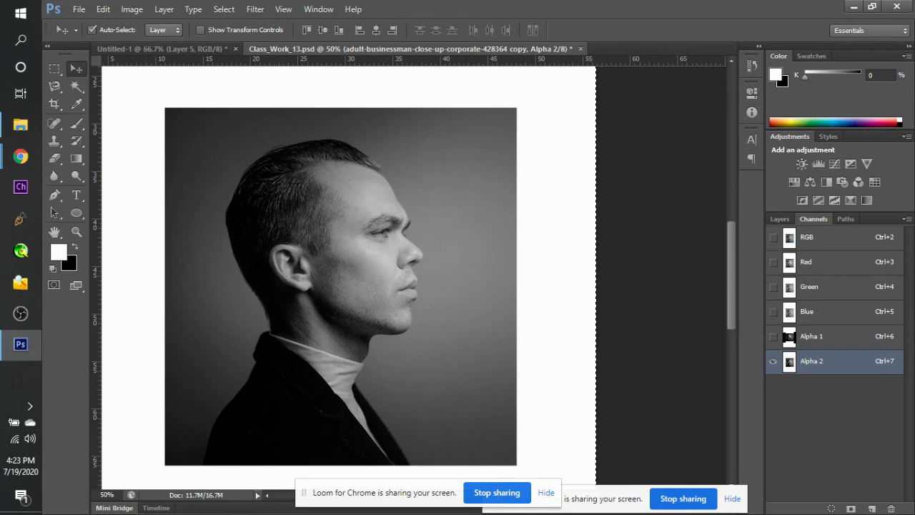
{"action": "left_click", "coordinate": [779, 218]}
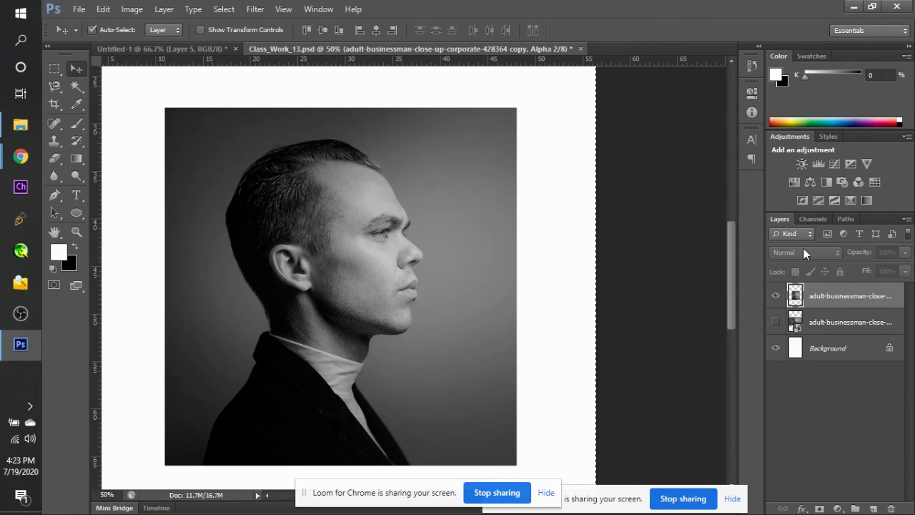
{"action": "left_click", "coordinate": [829, 306]}
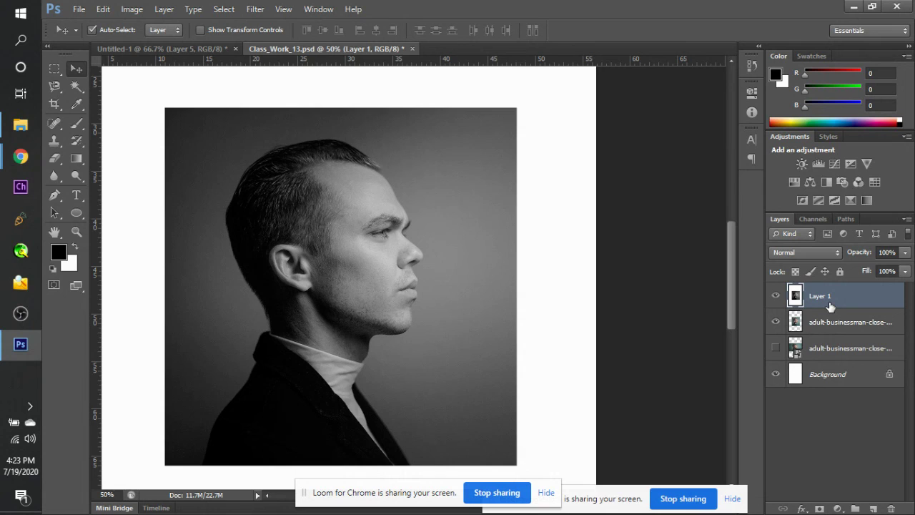
Move the pasted greyscale portrait layer upward on the canvas.
{"action": "key", "text": "ctrl+minus"}
{"action": "key", "text": "ctrl+minus"}
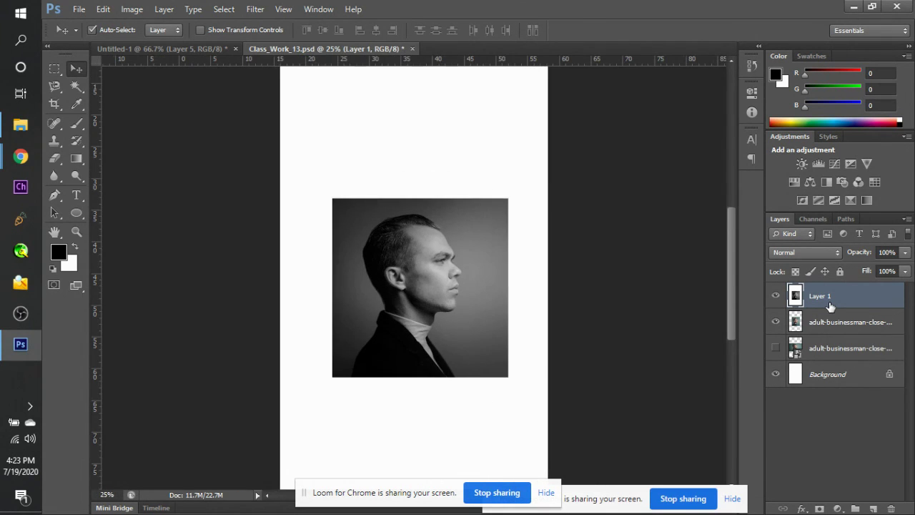
{"action": "key", "text": "ctrl+minus"}
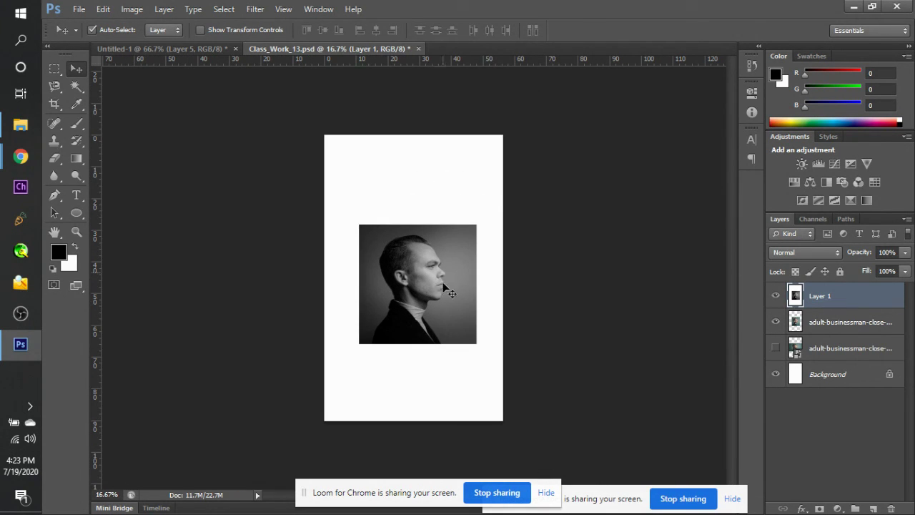
{"action": "mouse_move", "coordinate": [439, 297]}
{"action": "left_mouse_down"}
{"action": "mouse_move", "coordinate": [435, 278]}
{"action": "mouse_move", "coordinate": [427, 280]}
{"action": "mouse_move", "coordinate": [438, 284]}
{"action": "left_mouse_up"}
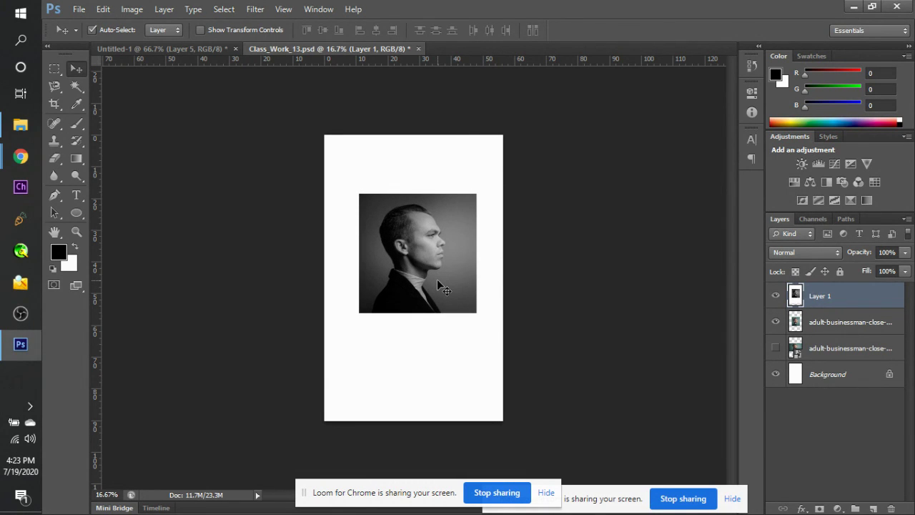
Open Color Range on the greyscale portrait layer and set the eyedropper to sample the Current Layer only.
{"action": "key", "text": "ctrl+plus"}
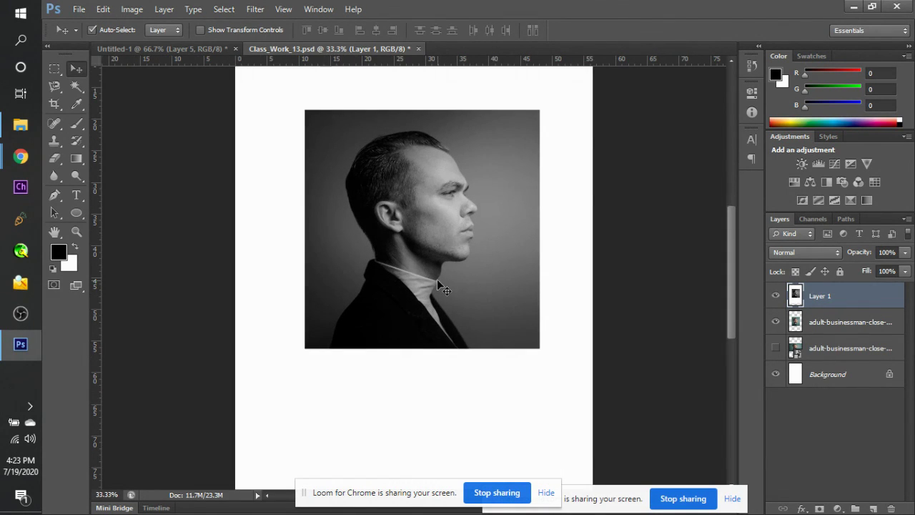
{"action": "scroll", "coordinate": [456, 302], "scroll_direction": "up", "scroll_amount": 2}
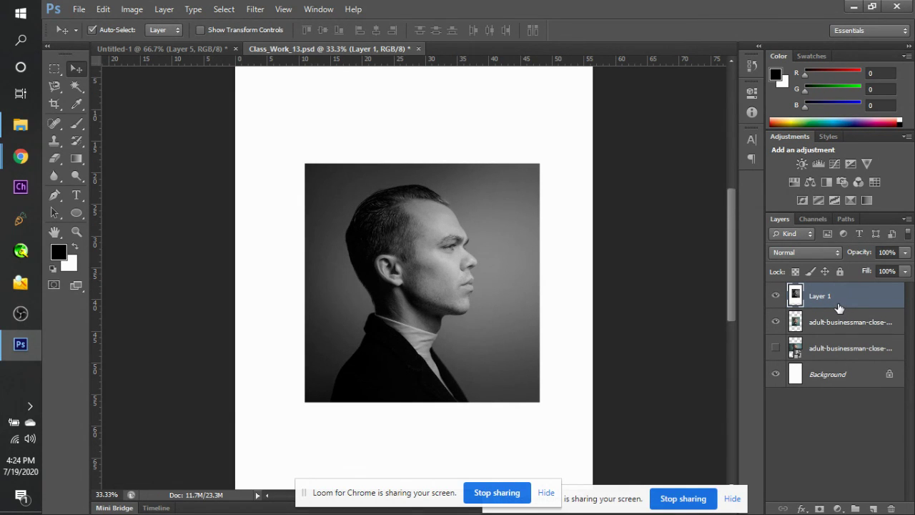
{"action": "left_click", "coordinate": [222, 9]}
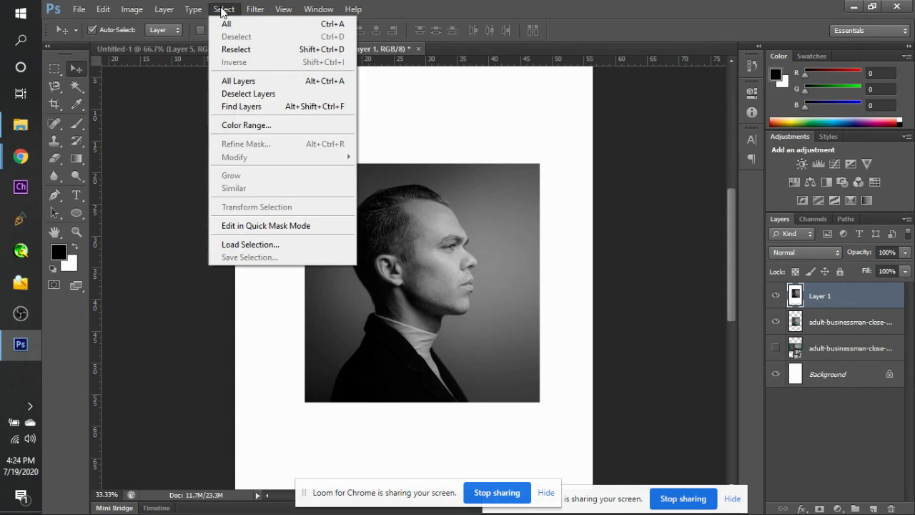
{"action": "left_click", "coordinate": [248, 127]}
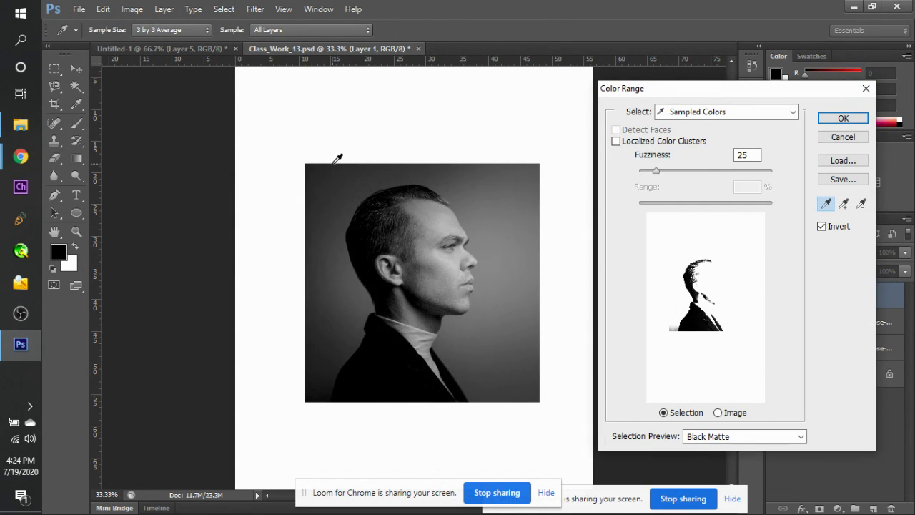
{"action": "left_click", "coordinate": [743, 250]}
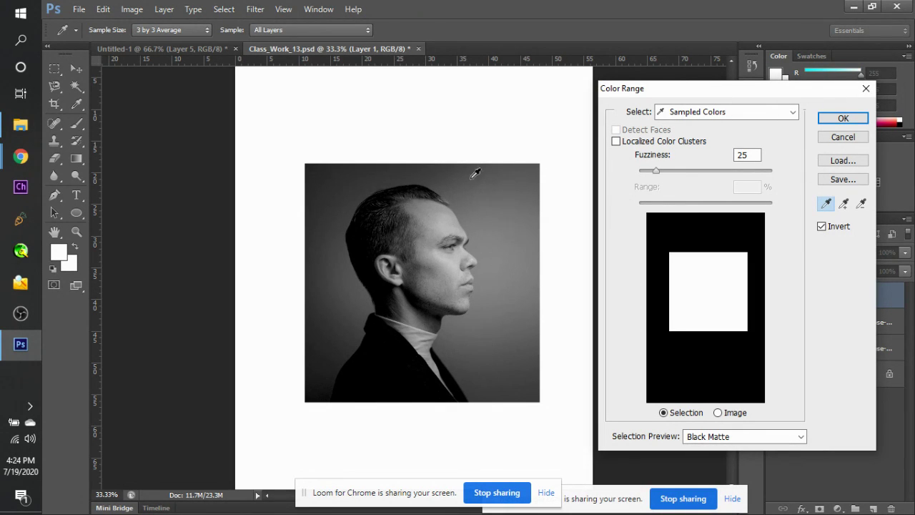
{"action": "left_click", "coordinate": [501, 218]}
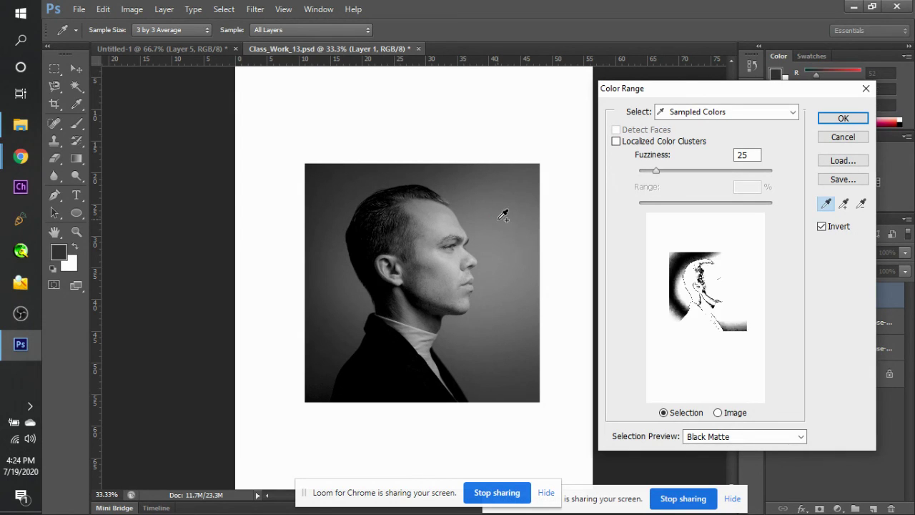
{"action": "left_click", "coordinate": [330, 28]}
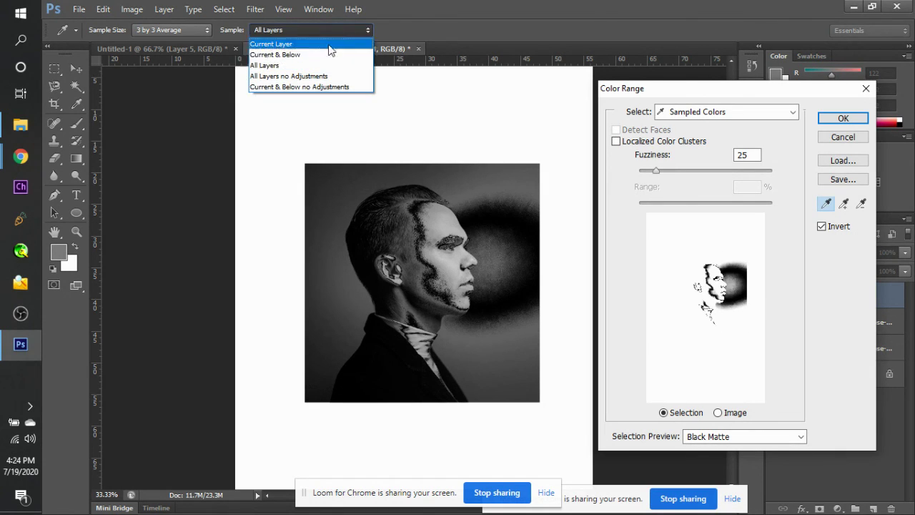
{"action": "left_click", "coordinate": [307, 44]}
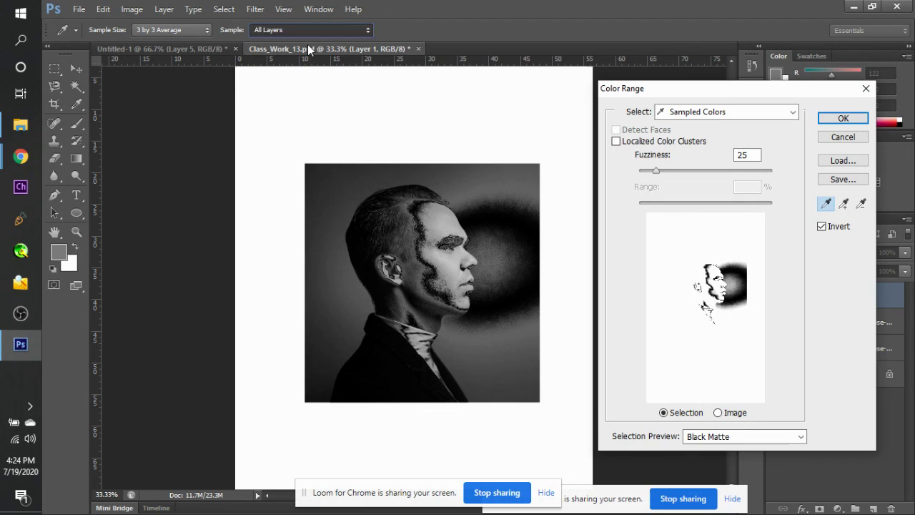
Try sampling the grey backdrop around the head and behind the shoulder with the fuzziness at 25.
{"action": "left_click", "coordinate": [355, 181]}
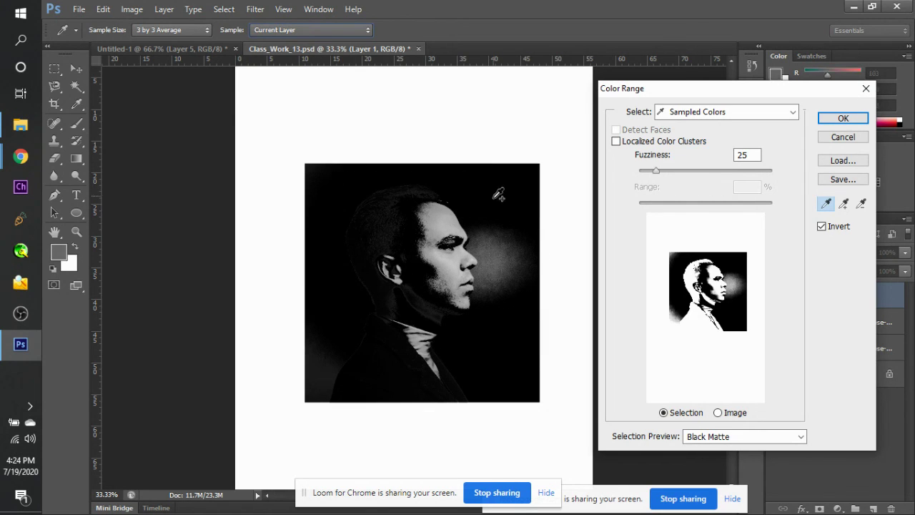
{"action": "left_click", "coordinate": [497, 237], "text": "shift"}
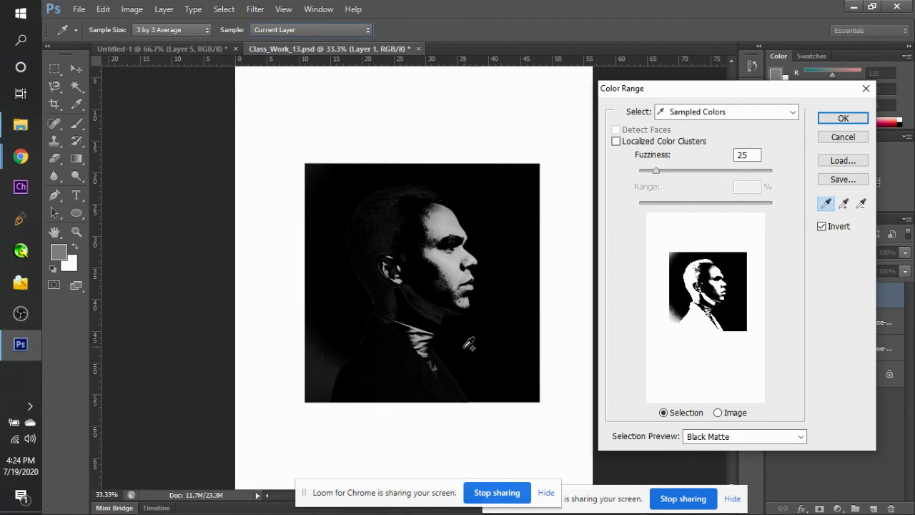
{"action": "left_click", "coordinate": [334, 349], "text": "shift"}
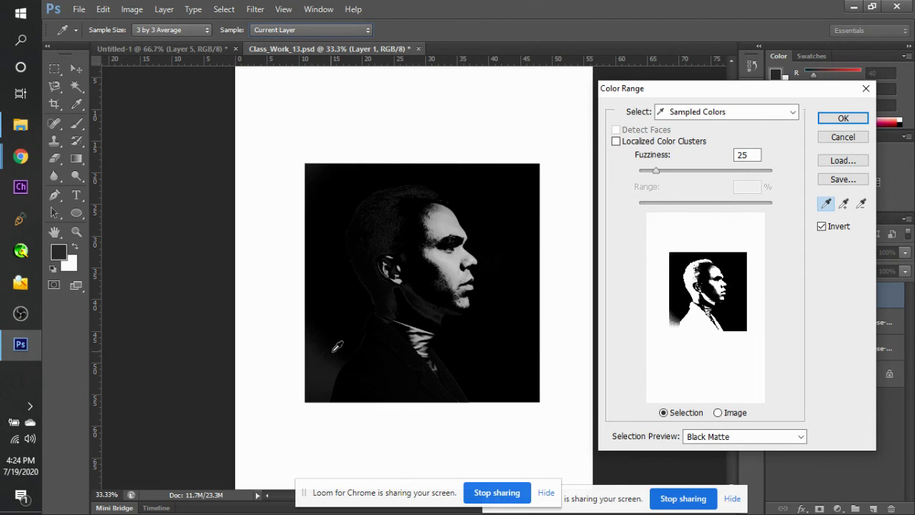
{"action": "left_click", "coordinate": [748, 253]}
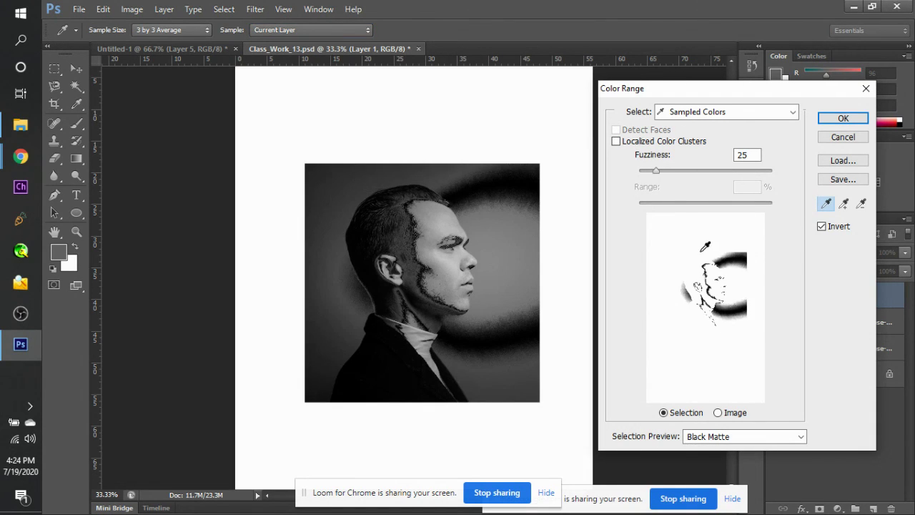
{"action": "left_click", "coordinate": [705, 246]}
{"action": "left_click", "coordinate": [327, 179], "text": "shift"}
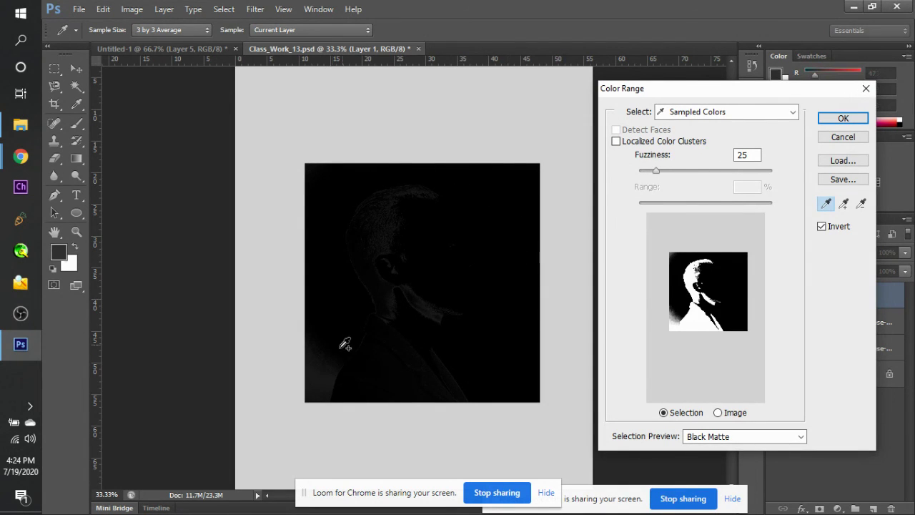
{"action": "left_click", "coordinate": [329, 369], "text": "shift"}
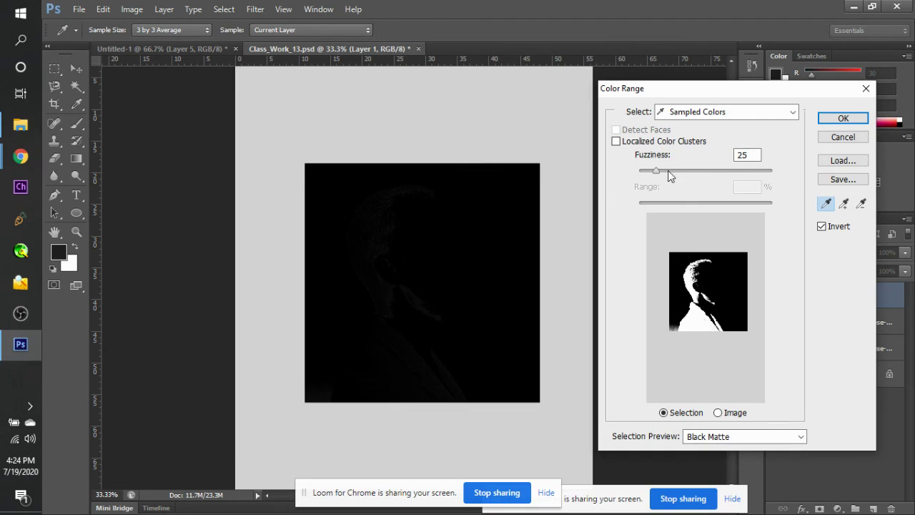
Set the fuzziness to 0 and sample the lighter backdrop greys in front of the face.
{"action": "left_click_drag", "start_coordinate": [667, 172], "coordinate": [614, 172]}
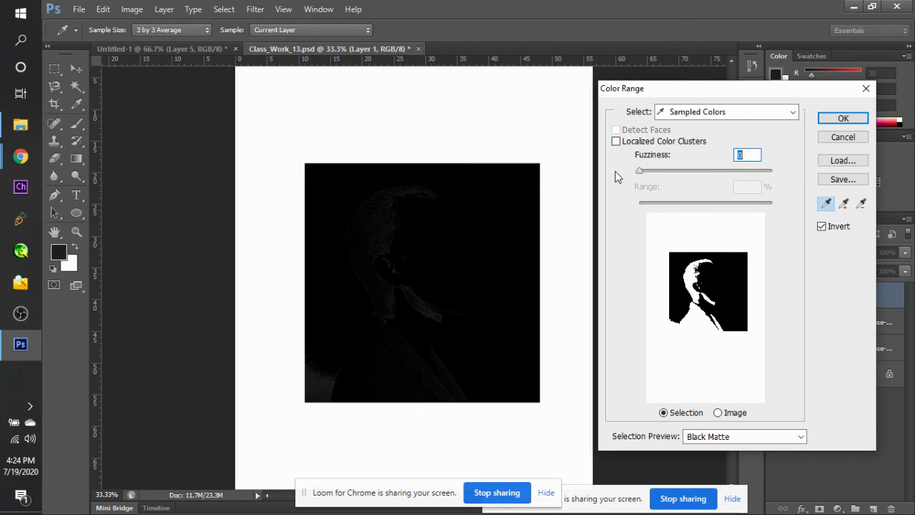
{"action": "left_click", "coordinate": [737, 250]}
{"action": "left_click", "coordinate": [475, 186], "text": "shift"}
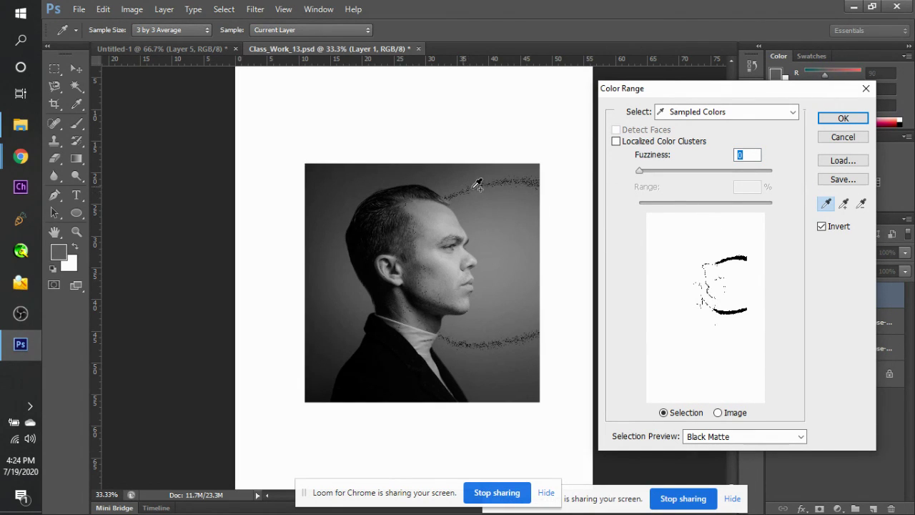
{"action": "left_click", "coordinate": [521, 261], "text": "shift"}
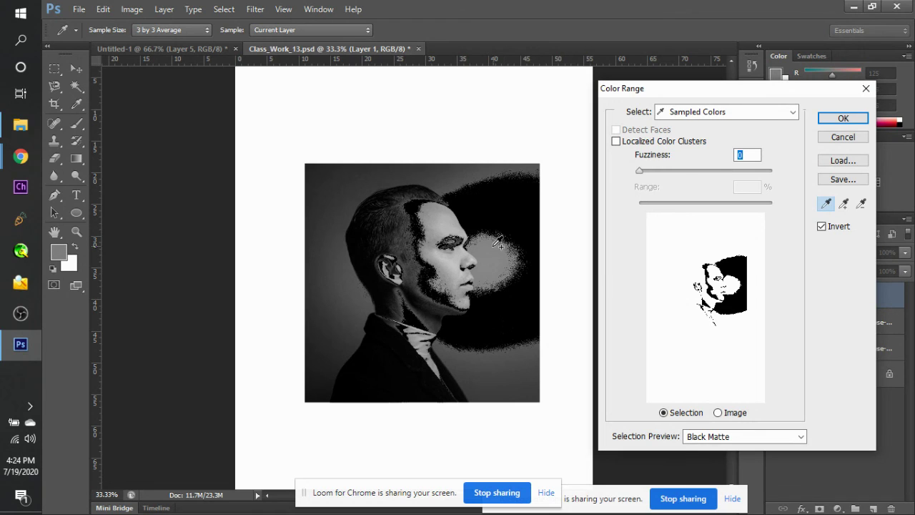
{"action": "left_click", "coordinate": [496, 243], "text": "shift"}
{"action": "left_click", "coordinate": [493, 255], "text": "shift"}
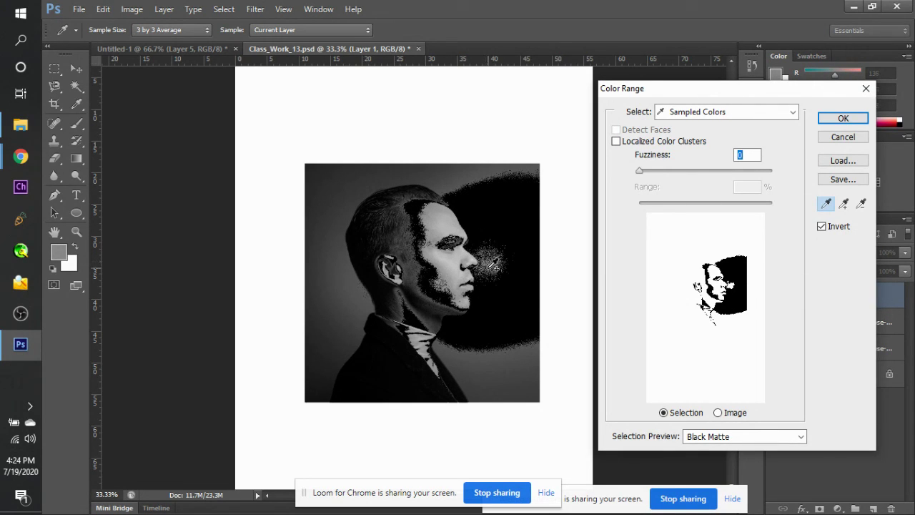
{"action": "left_click", "coordinate": [495, 252], "text": "shift"}
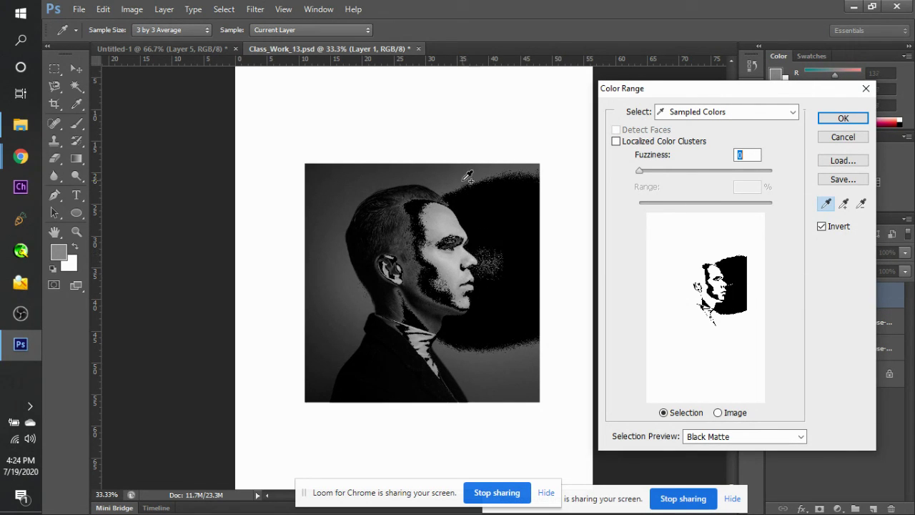
Add the darker backdrop greys above and behind the man to the sampled range, undoing the stray pick below the portrait.
{"action": "left_click", "coordinate": [465, 179], "text": "shift"}
{"action": "left_click", "coordinate": [334, 172], "text": "shift"}
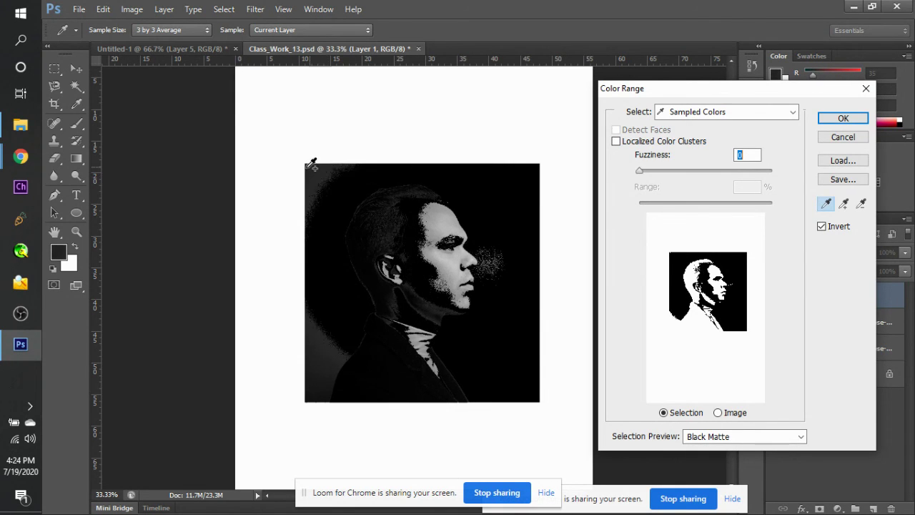
{"action": "left_click", "coordinate": [311, 165], "text": "shift"}
{"action": "left_click", "coordinate": [313, 406], "text": "shift"}
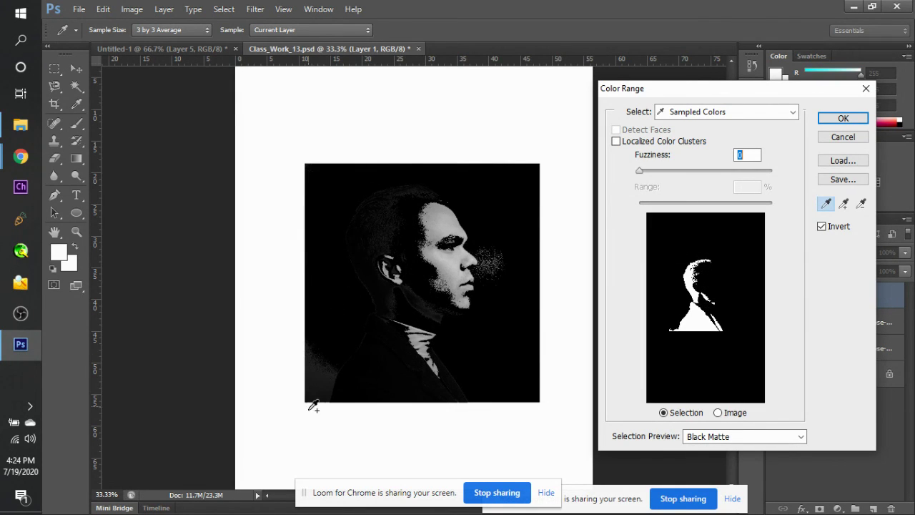
{"action": "key", "text": "ctrl+z"}
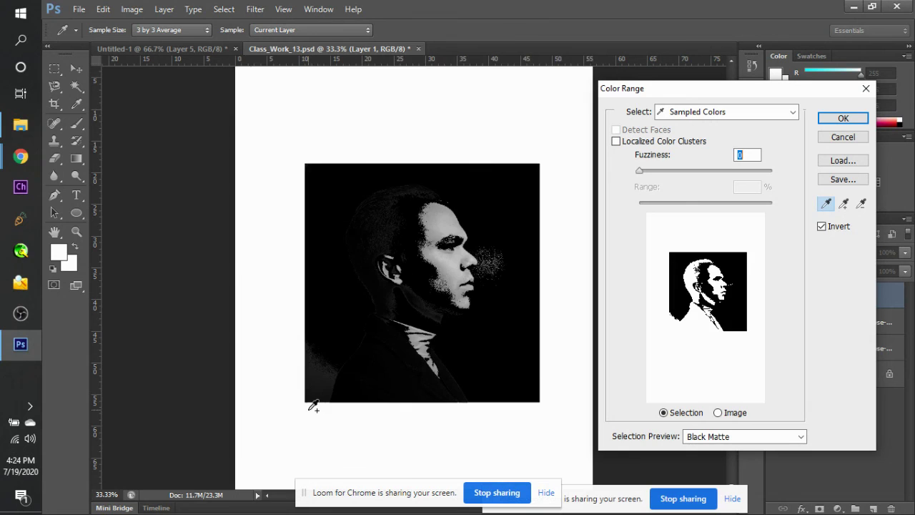
{"action": "left_click", "coordinate": [326, 361], "text": "shift"}
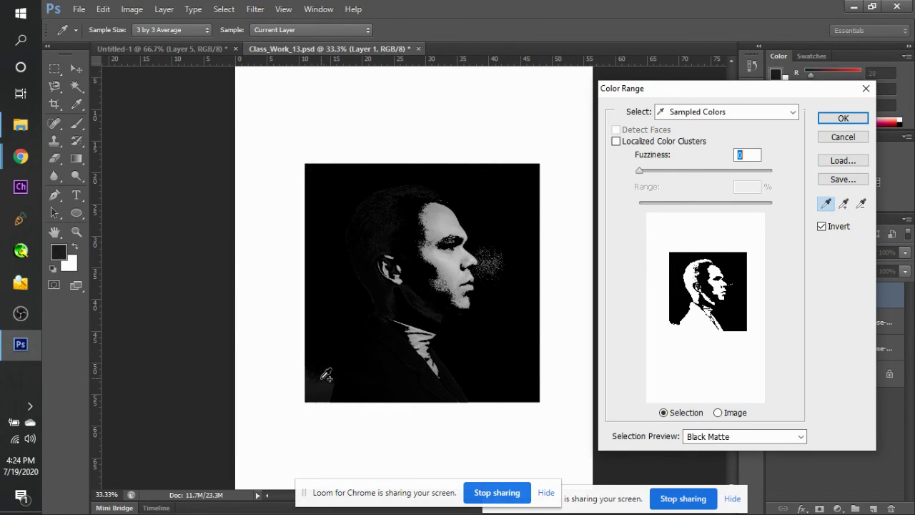
{"action": "left_click", "coordinate": [327, 378], "text": "shift"}
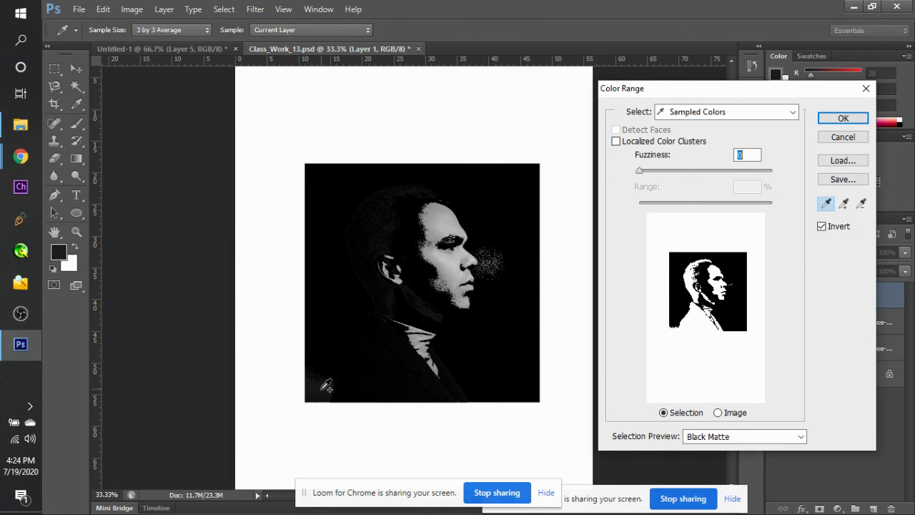
{"action": "left_click", "coordinate": [500, 256], "text": "shift"}
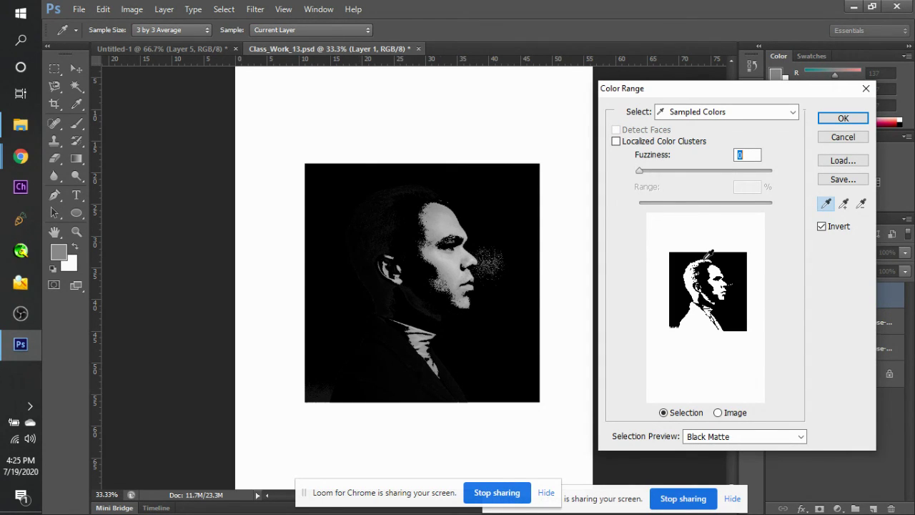
Compare the Color Range preview with Invert turned off, and turn Invert back on.
{"action": "left_click", "coordinate": [822, 226]}
{"action": "left_click", "coordinate": [822, 227]}
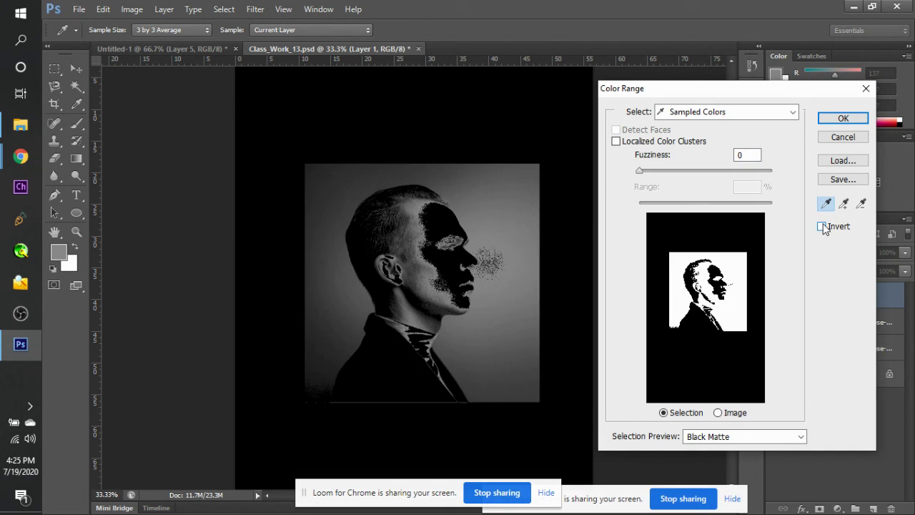
{"action": "left_click", "coordinate": [821, 226]}
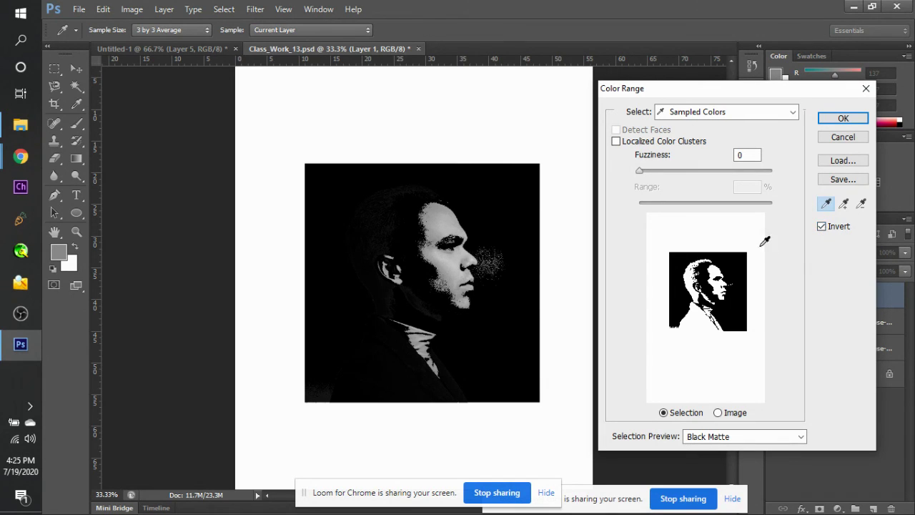
Try adding the dark hair tone to the sampled range and subtracting the grey near the temple.
{"action": "left_click", "coordinate": [376, 232]}
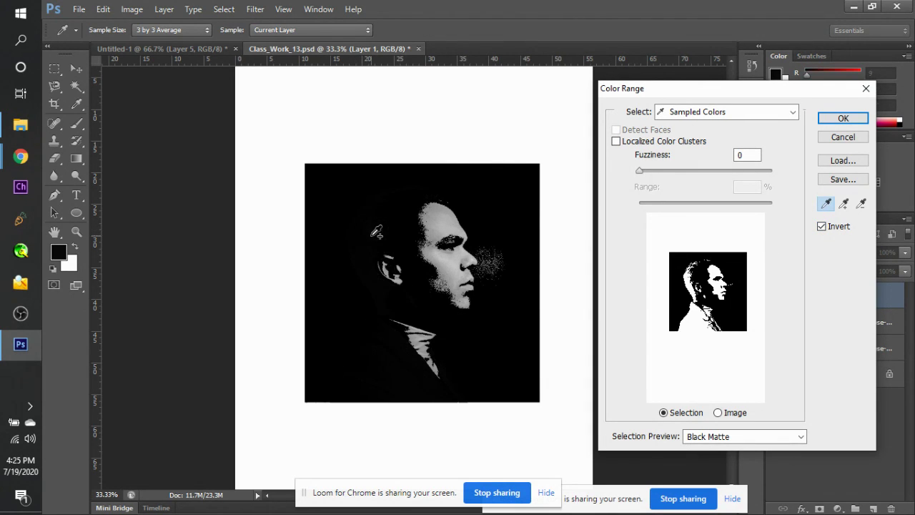
{"action": "key", "text": "alt"}
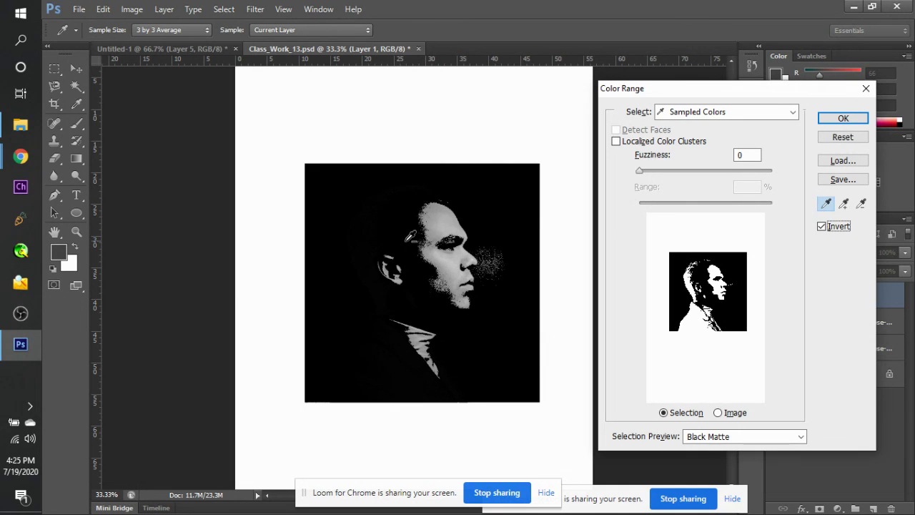
{"action": "left_click", "coordinate": [405, 230], "text": "alt"}
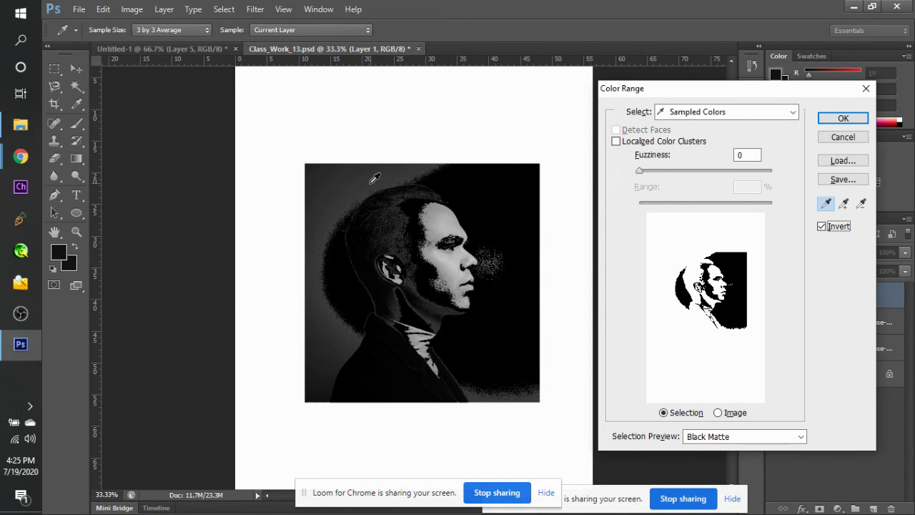
Try adding the darker backdrop greys behind the head and in the lower-left corner of the portrait to the sampled range, undoing the last change.
{"action": "left_click", "coordinate": [364, 186]}
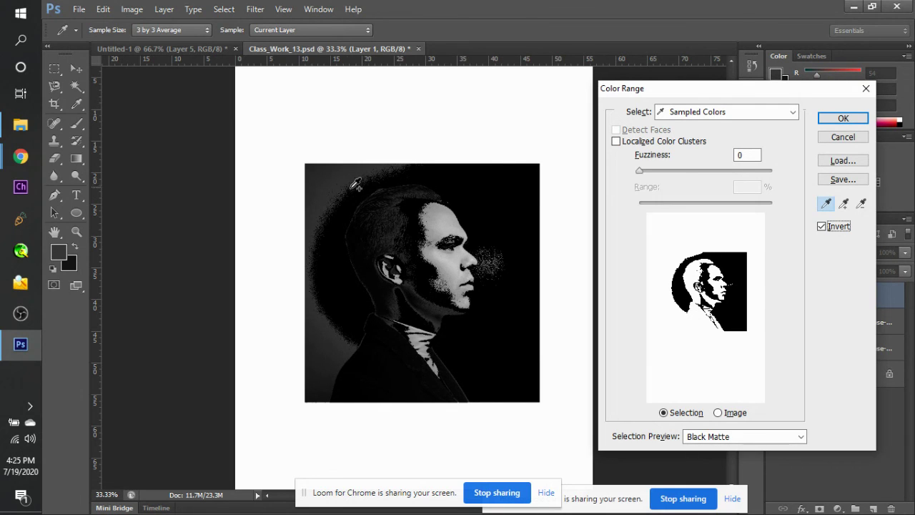
{"action": "left_click", "coordinate": [329, 190], "text": "shift"}
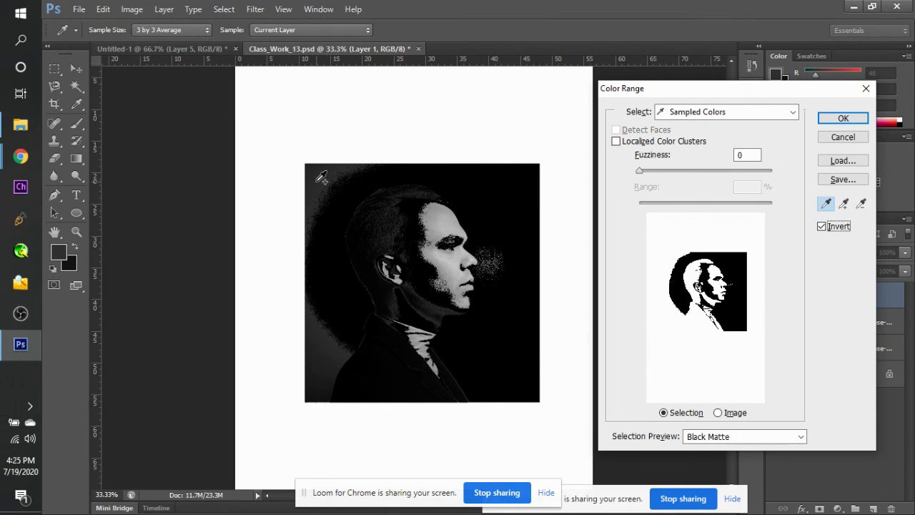
{"action": "left_click", "coordinate": [320, 175], "text": "shift"}
{"action": "left_click", "coordinate": [332, 348], "text": "shift"}
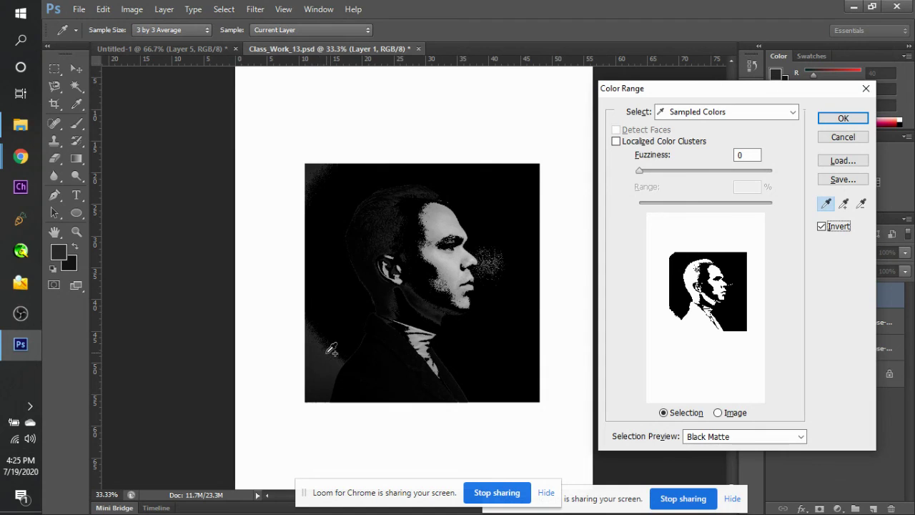
{"action": "left_click", "coordinate": [326, 360], "text": "shift"}
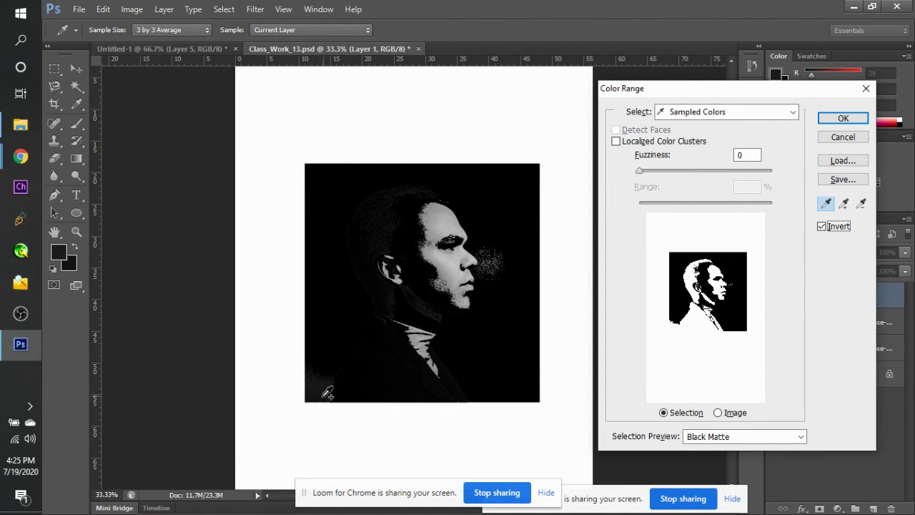
{"action": "left_click", "coordinate": [320, 395], "text": "shift"}
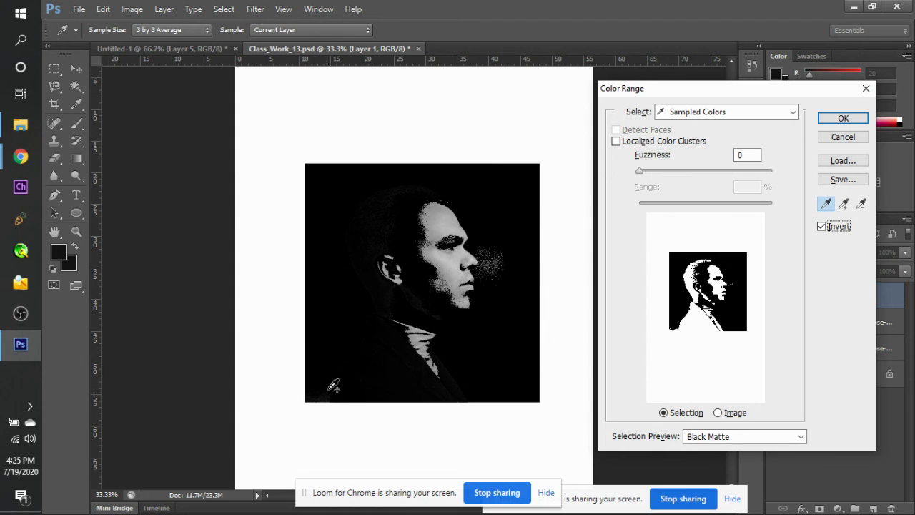
{"action": "key", "text": "ctrl+z"}
Set the fuzziness to 6, resample the backdrop grey above the head, and add the darker greys behind the man's shoulder.
{"action": "mouse_move", "coordinate": [639, 170]}
{"action": "left_mouse_down"}
{"action": "mouse_move", "coordinate": [649, 168]}
{"action": "mouse_move", "coordinate": [631, 175]}
{"action": "mouse_move", "coordinate": [642, 171]}
{"action": "left_mouse_up"}
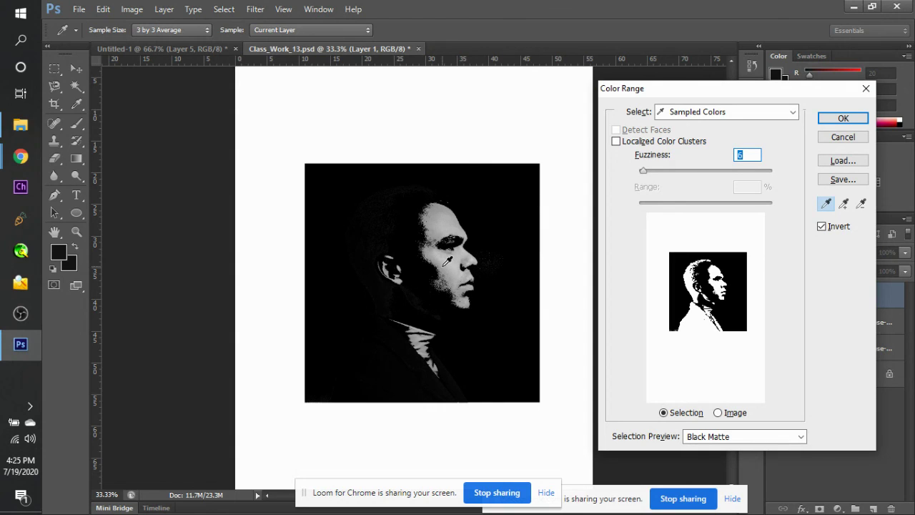
{"action": "mouse_move", "coordinate": [338, 381]}
{"action": "left_mouse_down"}
{"action": "mouse_move", "coordinate": [327, 301]}
{"action": "mouse_move", "coordinate": [353, 221]}
{"action": "mouse_move", "coordinate": [432, 171]}
{"action": "left_mouse_up"}
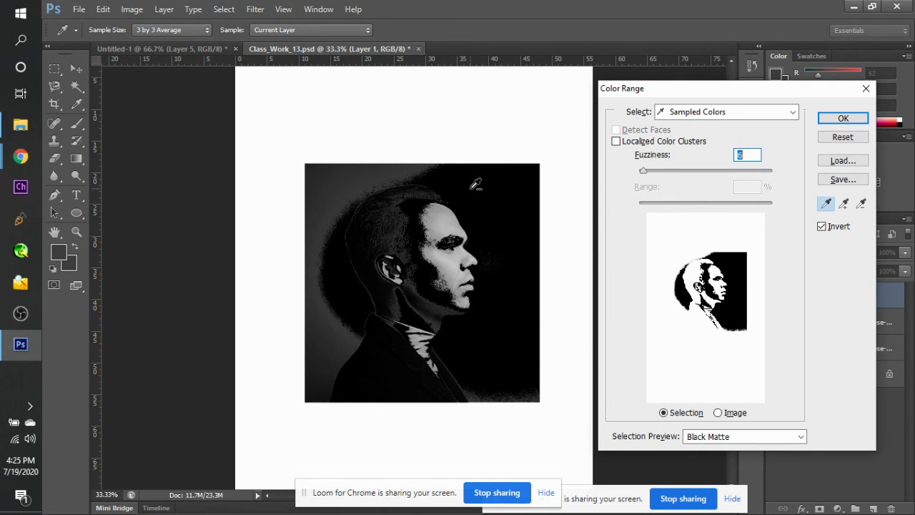
{"action": "key", "text": "alt"}
{"action": "mouse_move", "coordinate": [645, 175]}
{"action": "left_mouse_down"}
{"action": "mouse_move", "coordinate": [658, 175]}
{"action": "mouse_move", "coordinate": [643, 173]}
{"action": "left_mouse_up"}
{"action": "left_click", "coordinate": [357, 346], "text": "shift"}
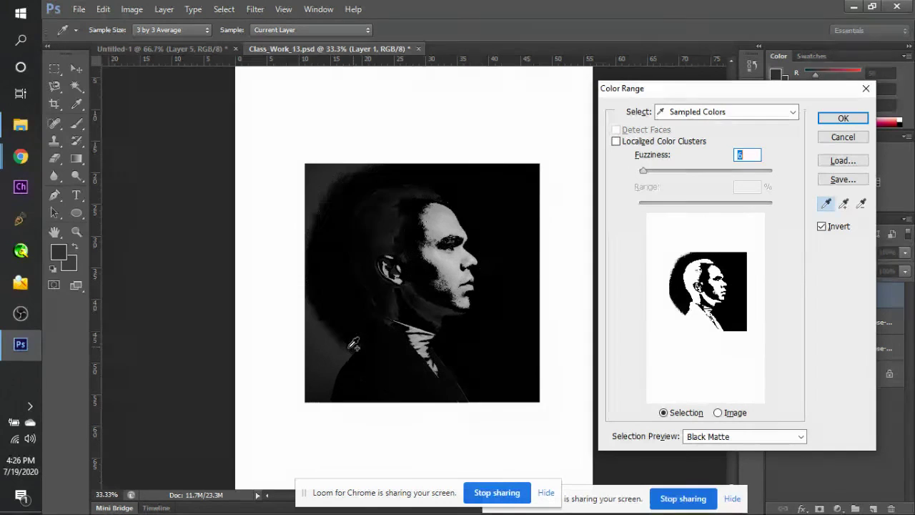
{"action": "left_click", "coordinate": [320, 360], "text": "shift"}
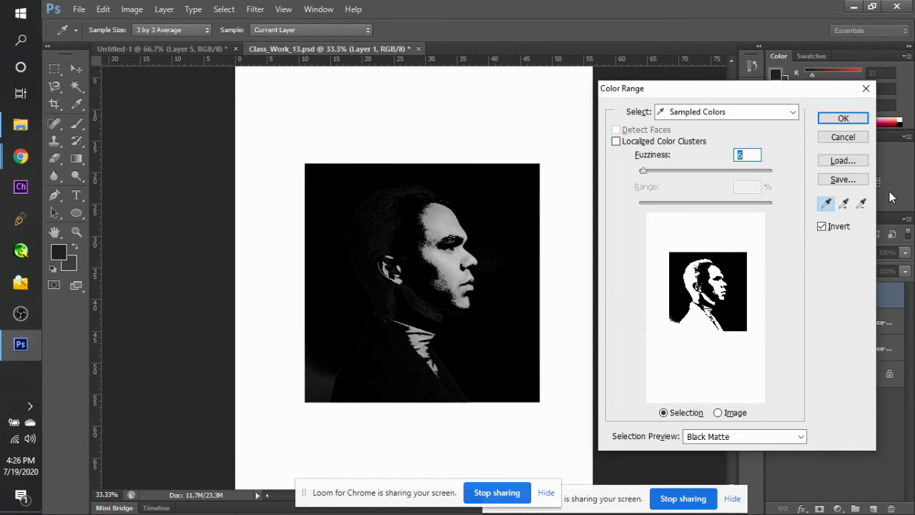
Mask Layer 1 with the Color Range selection and hide the businessman layer directly beneath it.
{"action": "left_click", "coordinate": [843, 119]}
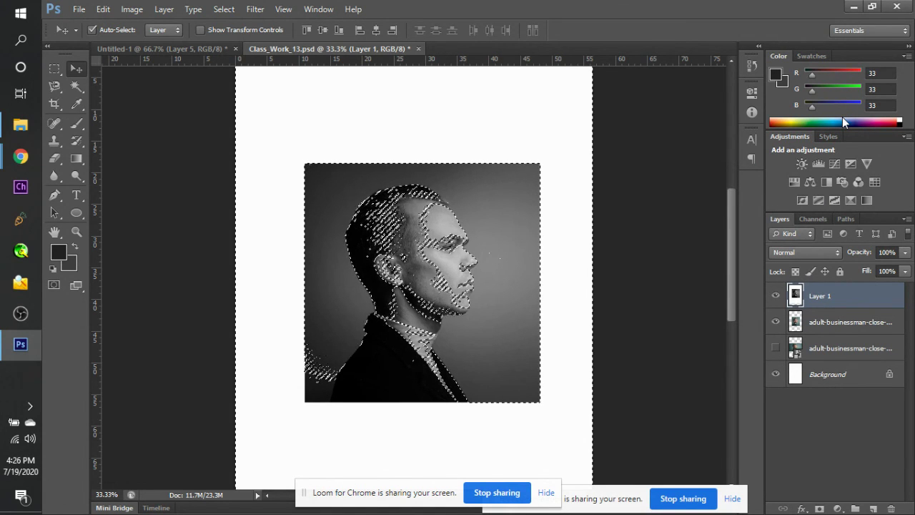
{"action": "left_click", "coordinate": [819, 508]}
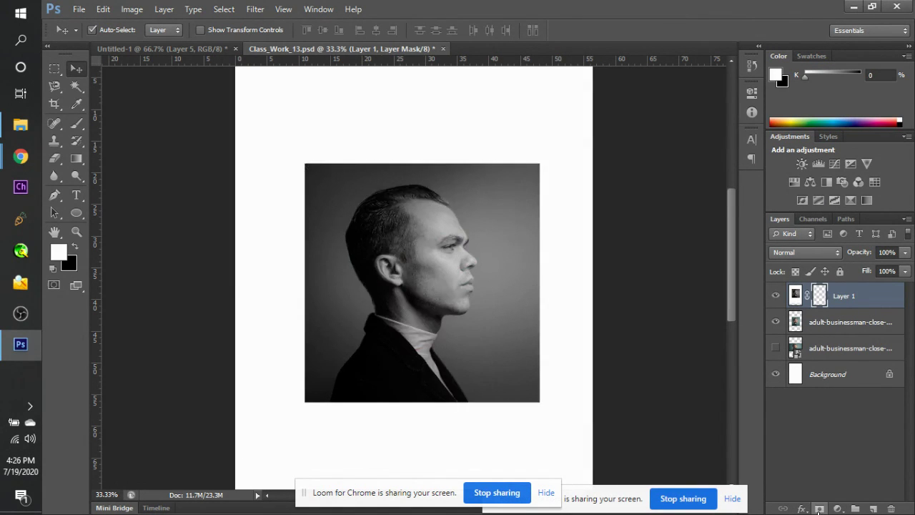
{"action": "left_click", "coordinate": [775, 321]}
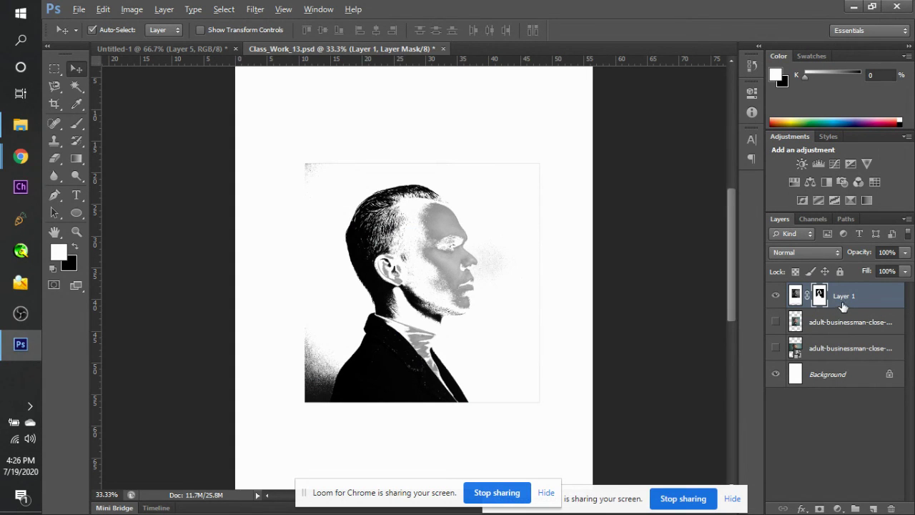
Display Layer 1's mask on its own and set up the Brush tool at size 125.
{"action": "left_click", "coordinate": [819, 296], "text": "alt"}
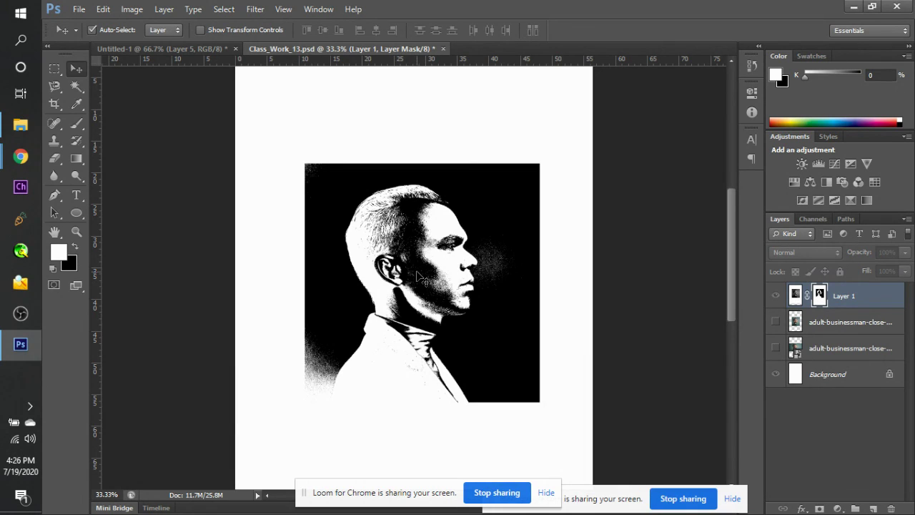
{"action": "key", "text": "e"}
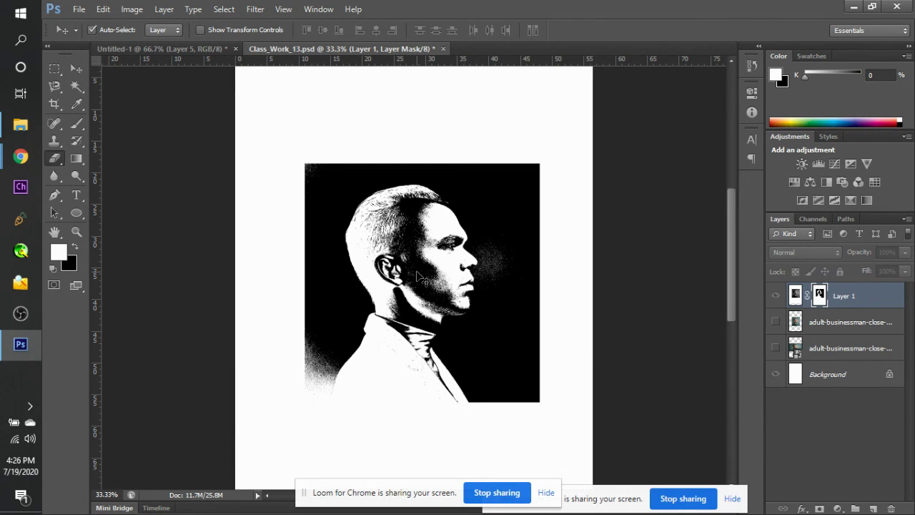
{"action": "left_click", "coordinate": [77, 122]}
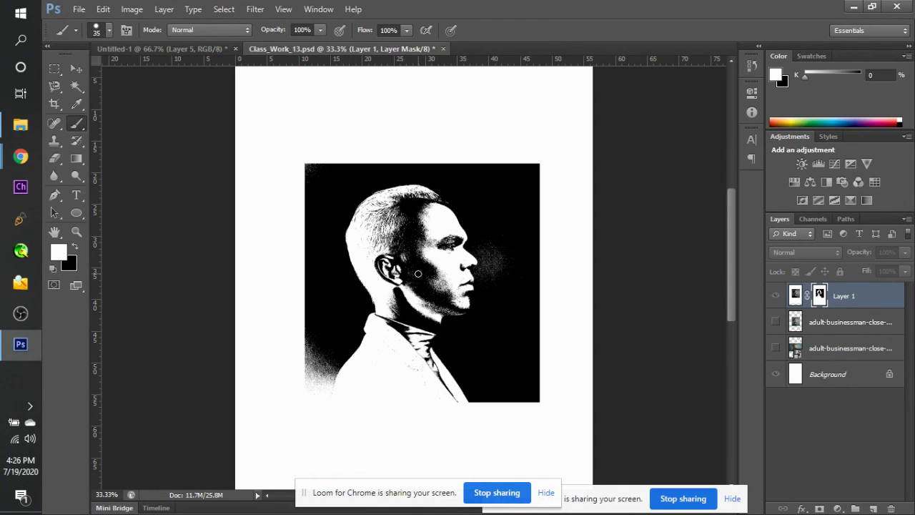
{"action": "key", "text": "bracketright"}
{"action": "key", "text": "bracketright"}
Switch to the Google Meet call in Chrome and check its participant list and chat.
{"action": "mouse_move", "coordinate": [20, 156]}
{"action": "left_click", "coordinate": [108, 113]}
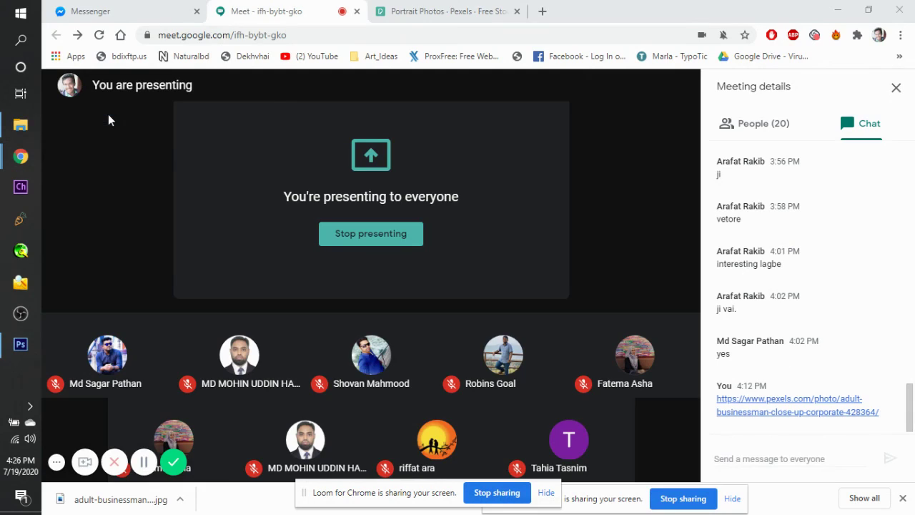
{"action": "left_click", "coordinate": [848, 447]}
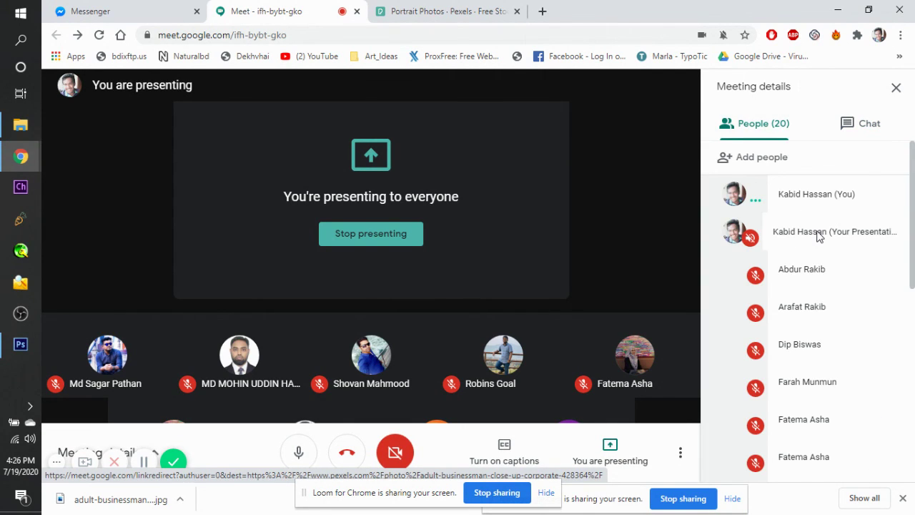
{"action": "scroll", "coordinate": [818, 237], "scroll_direction": "down", "scroll_amount": 1}
{"action": "scroll", "coordinate": [818, 237], "scroll_direction": "down", "scroll_amount": 2}
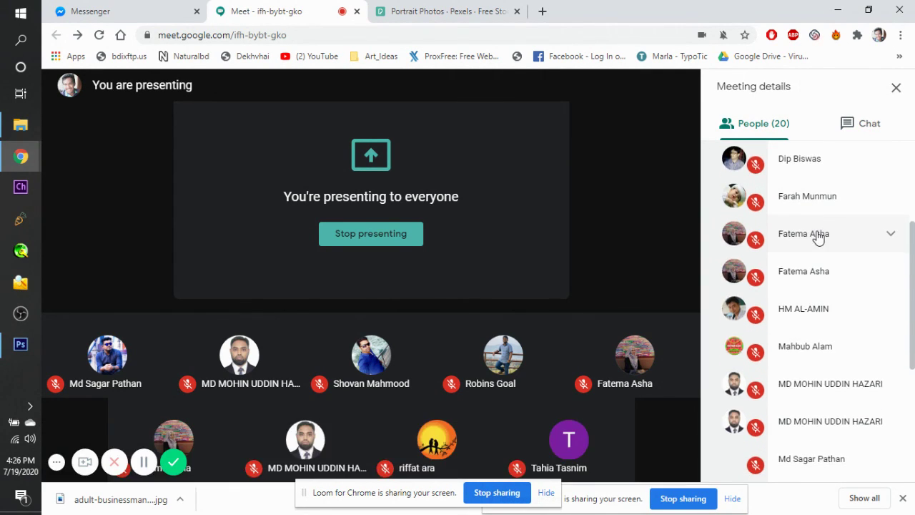
{"action": "scroll", "coordinate": [819, 237], "scroll_direction": "down", "scroll_amount": 3}
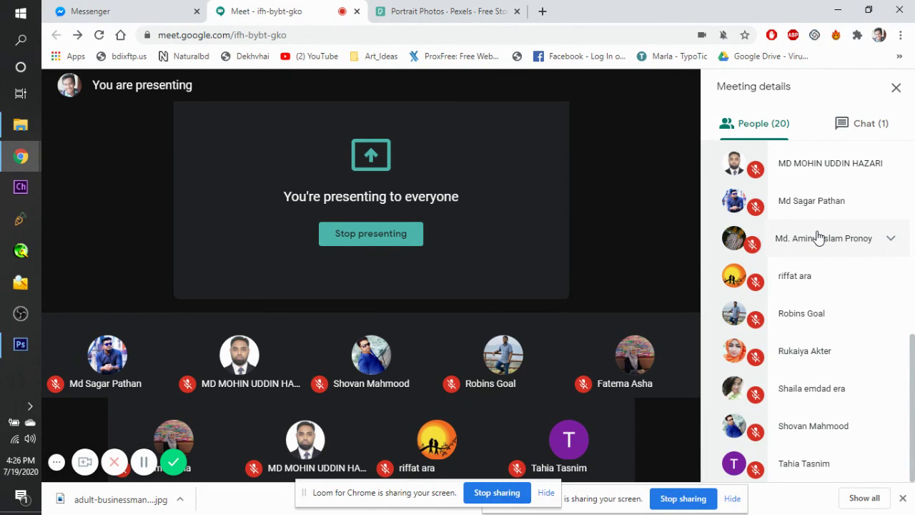
{"action": "scroll", "coordinate": [818, 237], "scroll_direction": "up", "scroll_amount": 4}
{"action": "scroll", "coordinate": [818, 237], "scroll_direction": "down", "scroll_amount": 4}
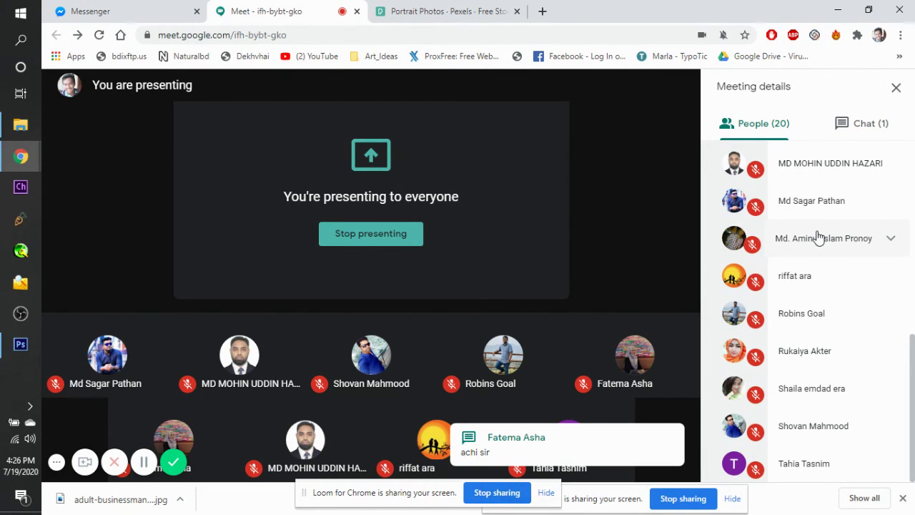
{"action": "scroll", "coordinate": [818, 237], "scroll_direction": "up", "scroll_amount": 3}
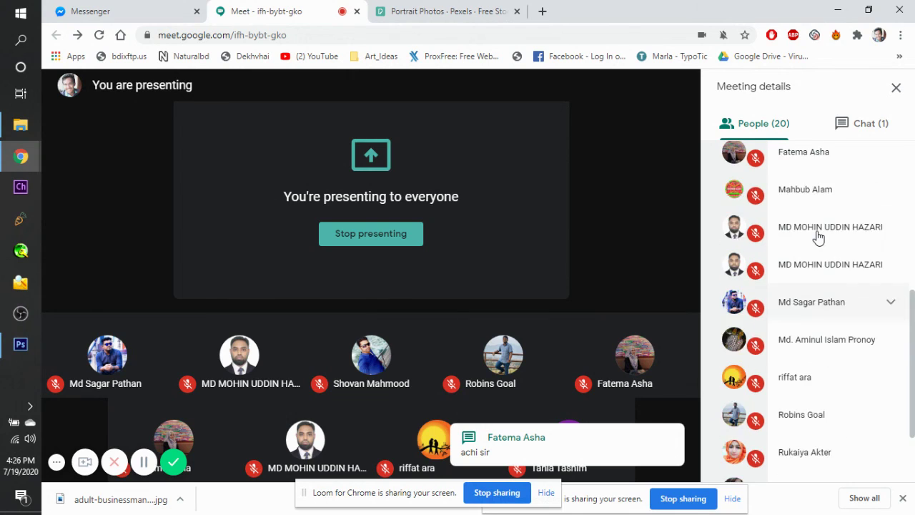
{"action": "scroll", "coordinate": [819, 237], "scroll_direction": "up", "scroll_amount": 4}
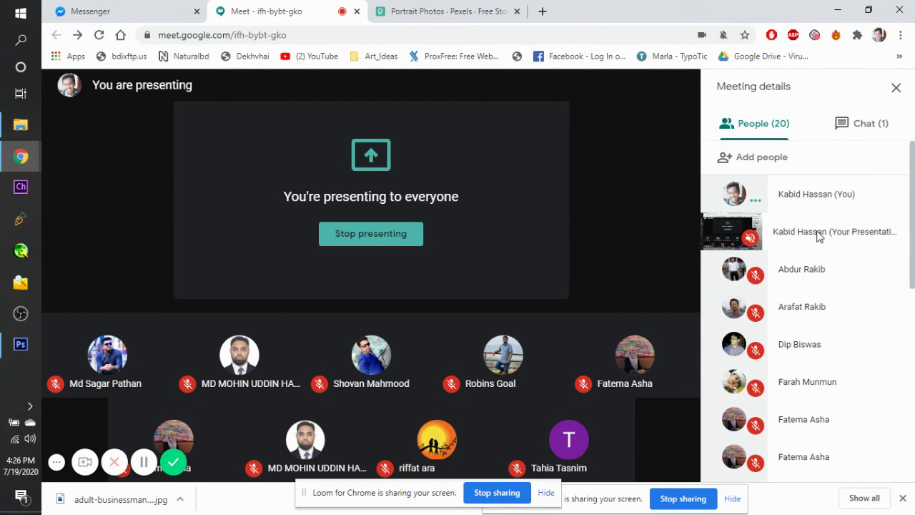
{"action": "left_click", "coordinate": [855, 119]}
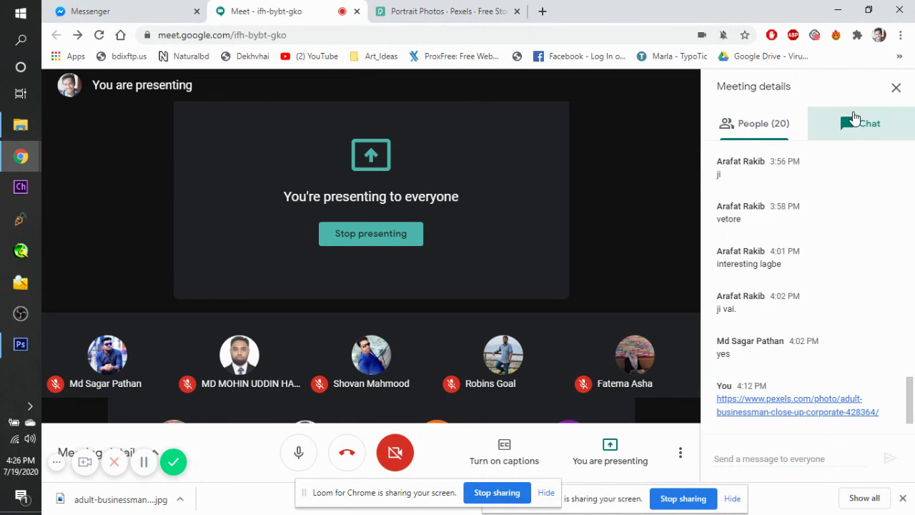
Switch back to Photoshop and paint white over the hair, inner face, neck and jacket in Layer 1's mask.
{"action": "key", "text": "alt+Tab"}
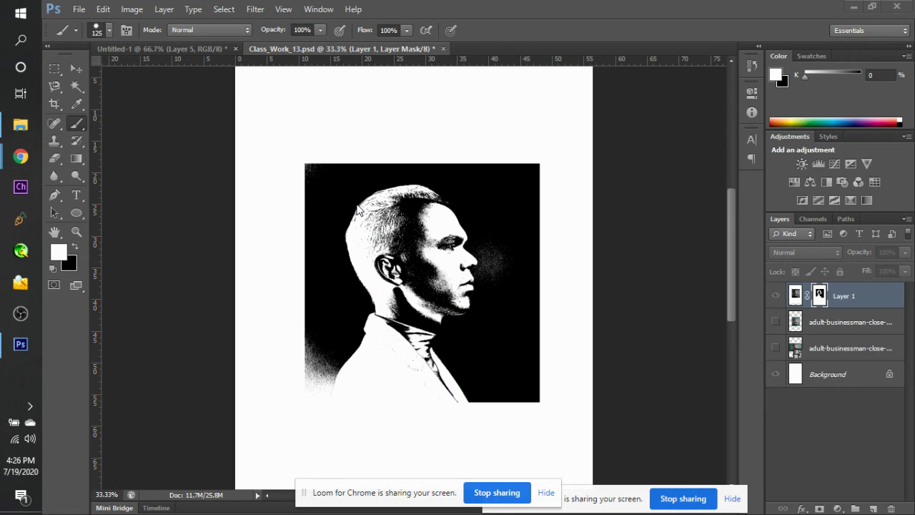
{"action": "mouse_move", "coordinate": [386, 227]}
{"action": "left_mouse_down"}
{"action": "mouse_move", "coordinate": [393, 264]}
{"action": "mouse_move", "coordinate": [404, 243]}
{"action": "mouse_move", "coordinate": [397, 218]}
{"action": "mouse_move", "coordinate": [389, 224]}
{"action": "mouse_move", "coordinate": [384, 213]}
{"action": "mouse_move", "coordinate": [403, 204]}
{"action": "mouse_move", "coordinate": [430, 214]}
{"action": "mouse_move", "coordinate": [448, 244]}
{"action": "mouse_move", "coordinate": [423, 241]}
{"action": "mouse_move", "coordinate": [392, 309]}
{"action": "mouse_move", "coordinate": [384, 267]}
{"action": "mouse_move", "coordinate": [400, 320]}
{"action": "mouse_move", "coordinate": [426, 266]}
{"action": "mouse_move", "coordinate": [435, 292]}
{"action": "mouse_move", "coordinate": [414, 333]}
{"action": "mouse_move", "coordinate": [434, 388]}
{"action": "mouse_move", "coordinate": [419, 368]}
{"action": "mouse_move", "coordinate": [432, 378]}
{"action": "left_mouse_up"}
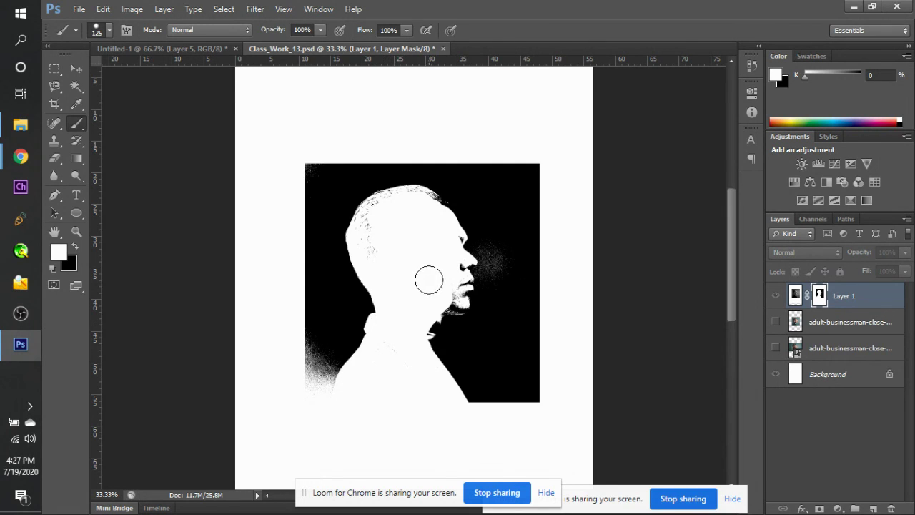
{"action": "key", "text": "ctrl+plus"}
{"action": "key", "text": "ctrl+plus"}
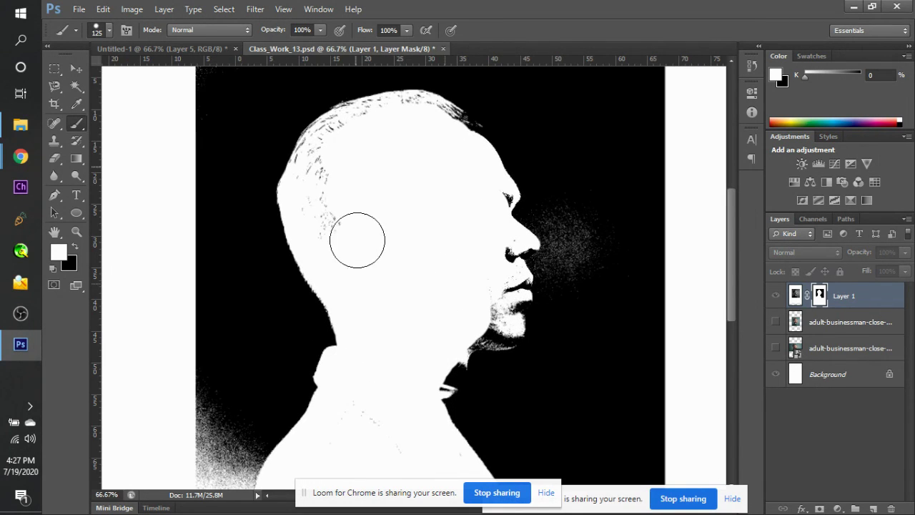
{"action": "mouse_move", "coordinate": [355, 241]}
{"action": "left_mouse_down"}
{"action": "mouse_move", "coordinate": [319, 204]}
{"action": "mouse_move", "coordinate": [317, 179]}
{"action": "mouse_move", "coordinate": [335, 150]}
{"action": "mouse_move", "coordinate": [421, 123]}
{"action": "mouse_move", "coordinate": [449, 139]}
{"action": "mouse_move", "coordinate": [443, 168]}
{"action": "left_mouse_up"}
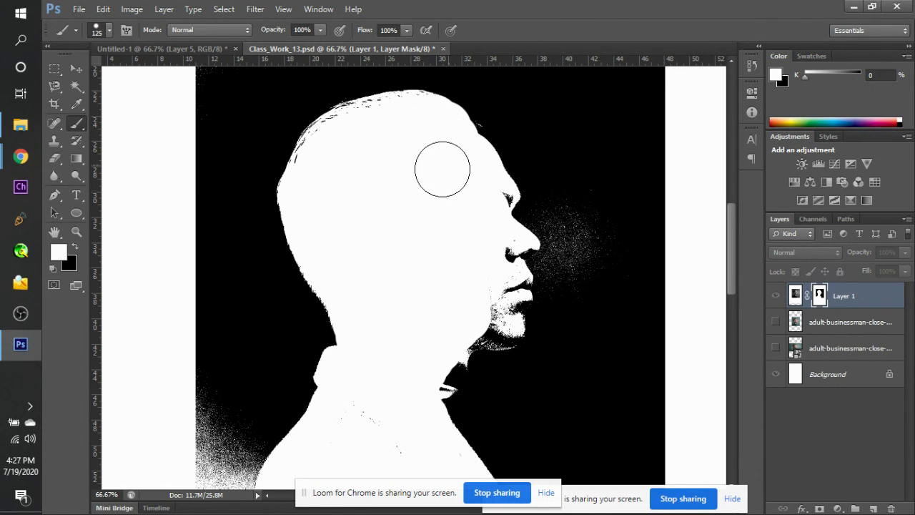
Leave the mask-only view and paint back the lower cheek, lips and jaw on Layer 1's mask, comparing against the layer beneath.
{"action": "left_click", "coordinate": [775, 299], "text": "alt"}
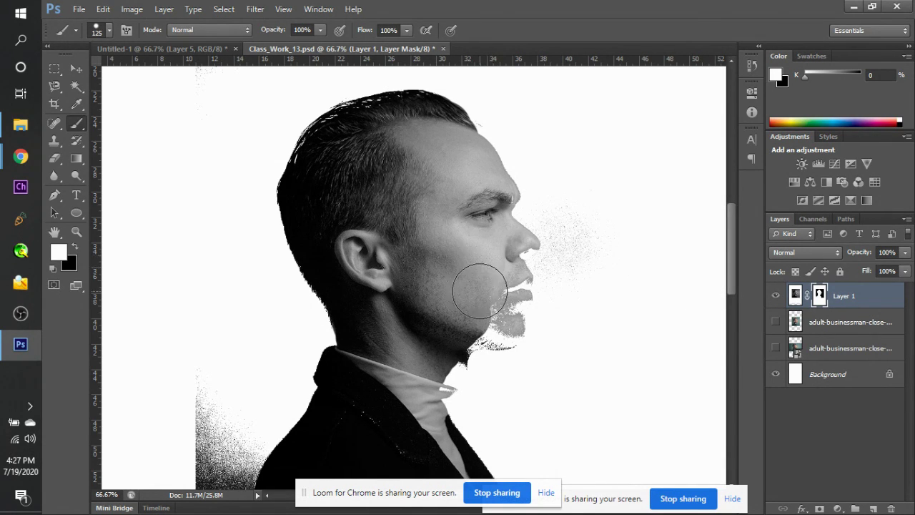
{"action": "mouse_move", "coordinate": [480, 291]}
{"action": "left_mouse_down"}
{"action": "mouse_move", "coordinate": [488, 286]}
{"action": "mouse_move", "coordinate": [477, 318]}
{"action": "mouse_move", "coordinate": [466, 314]}
{"action": "mouse_move", "coordinate": [431, 352]}
{"action": "left_mouse_up"}
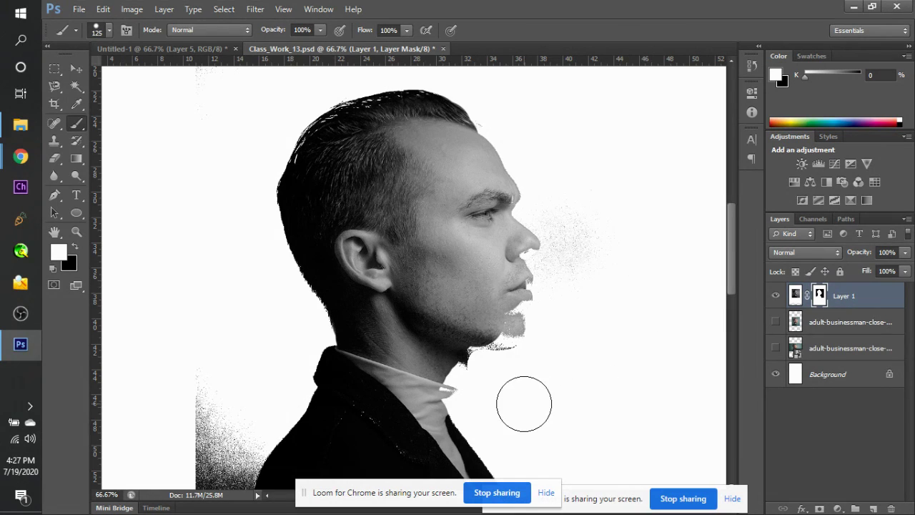
{"action": "key", "text": "ctrl+minus"}
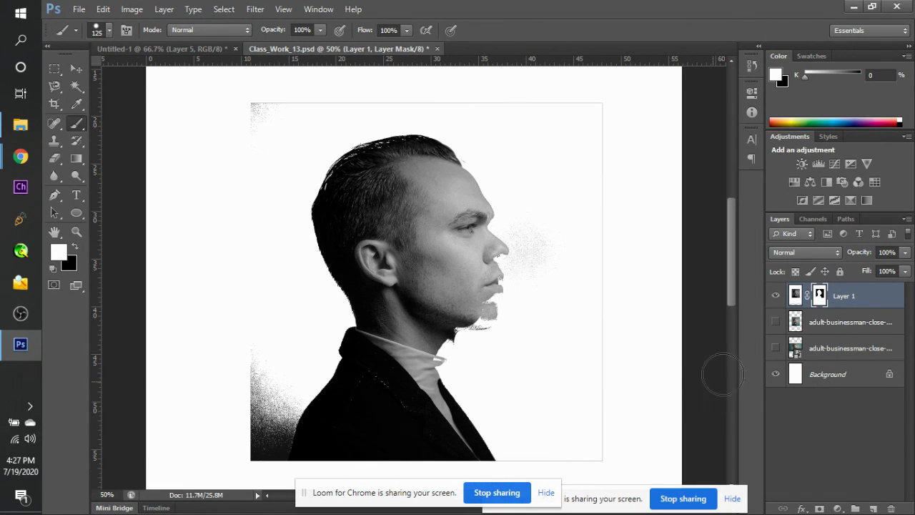
{"action": "left_click", "coordinate": [775, 322]}
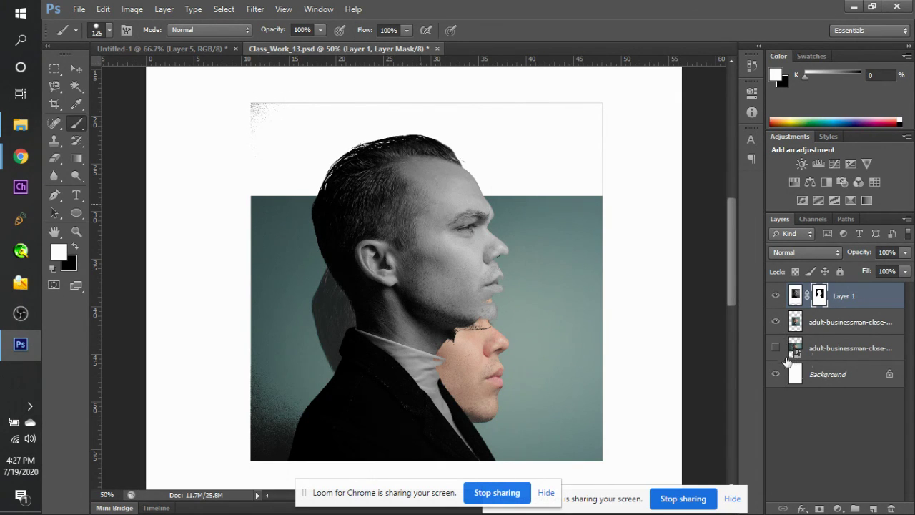
{"action": "left_click", "coordinate": [776, 323]}
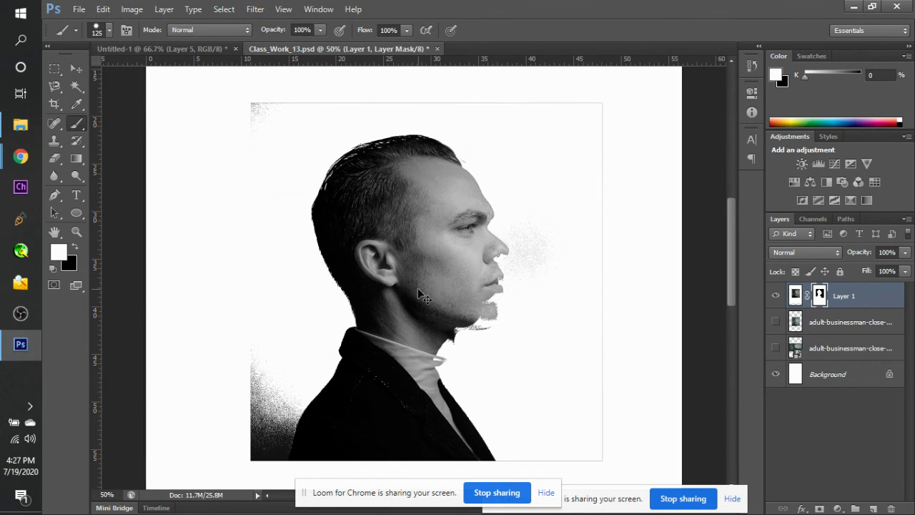
Restore the chin on Layer 1's mask with the brush reduced to 60, and disable the mask to inspect the full portrait.
{"action": "key", "text": "ctrl+z"}
{"action": "key", "text": "ctrl+plus"}
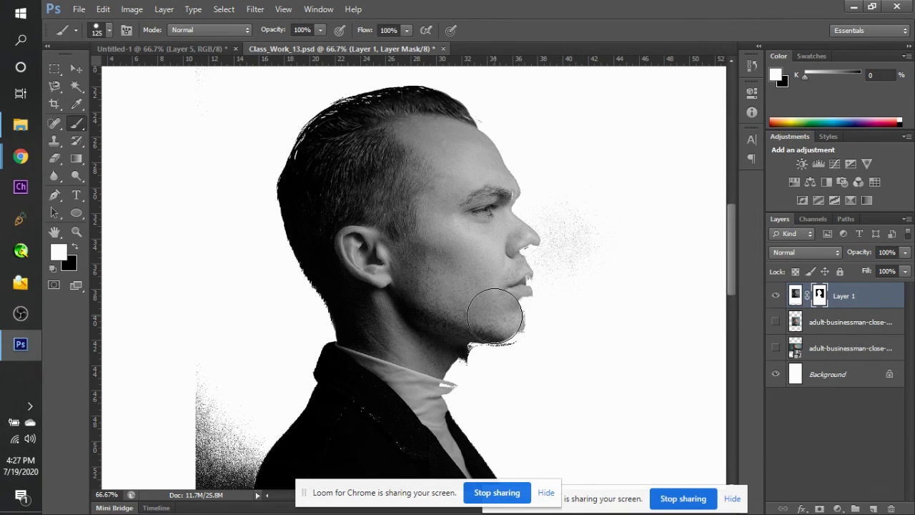
{"action": "key", "text": "bracketleft"}
{"action": "key", "text": "bracketleft"}
{"action": "key", "text": "bracketleft"}
{"action": "key", "text": "bracketleft"}
{"action": "key", "text": "bracketleft"}
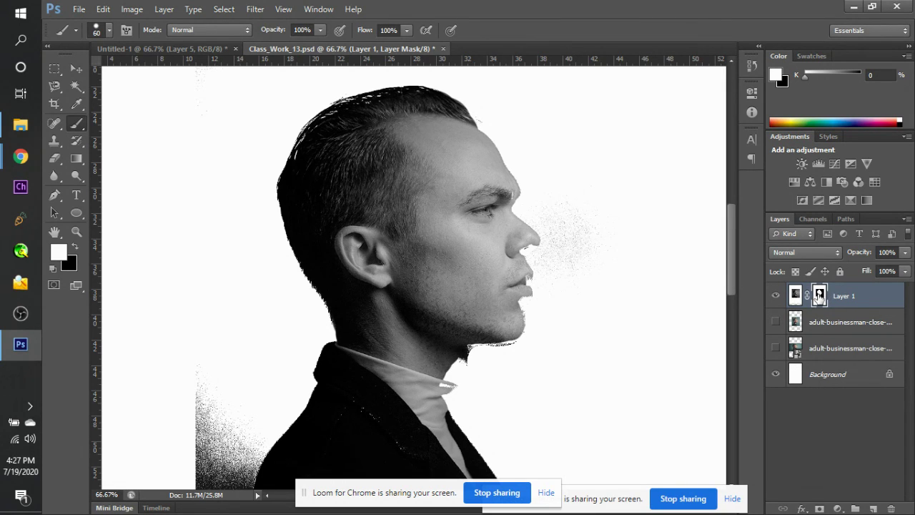
{"action": "scroll", "coordinate": [450, 295], "scroll_direction": "down", "scroll_amount": 3}
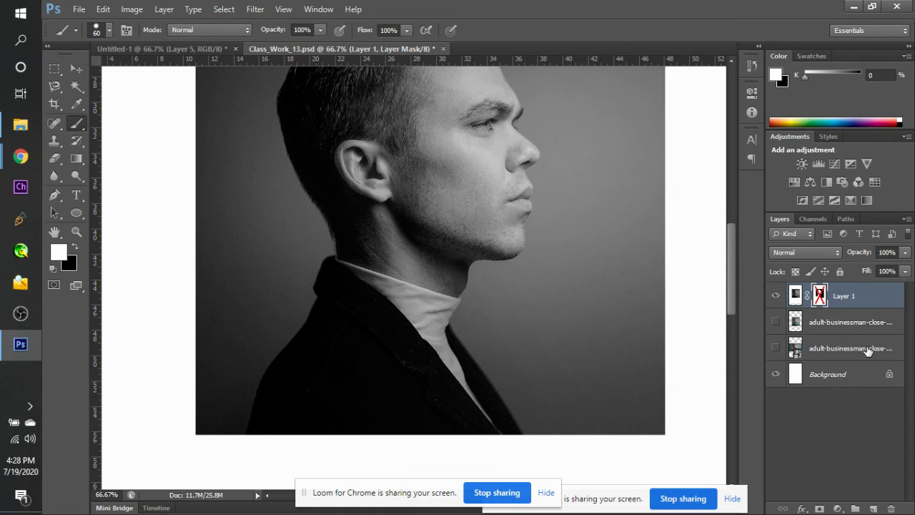
Re-enable Layer 1's mask and paint back the front of the neck, turtleneck collar and jacket opening, comparing against the unmasked portrait.
{"action": "left_click", "coordinate": [820, 296], "text": "shift"}
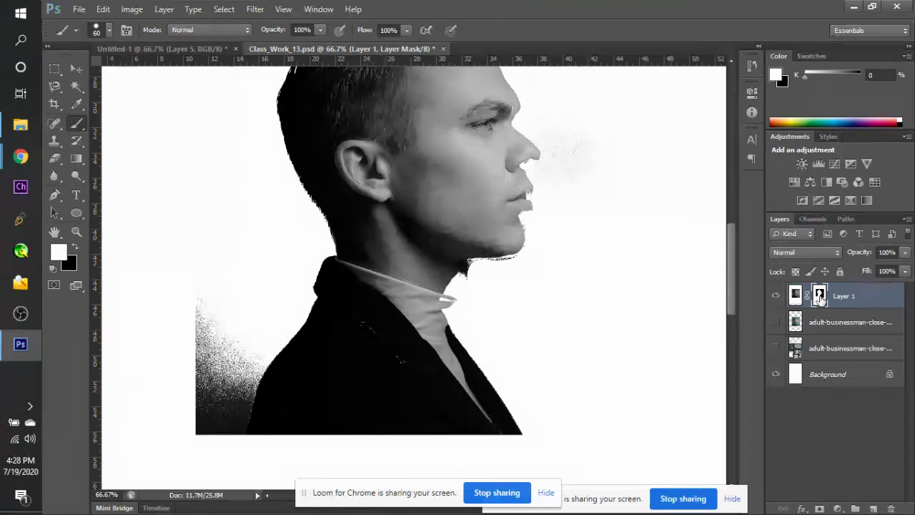
{"action": "left_click", "coordinate": [819, 297], "text": "shift"}
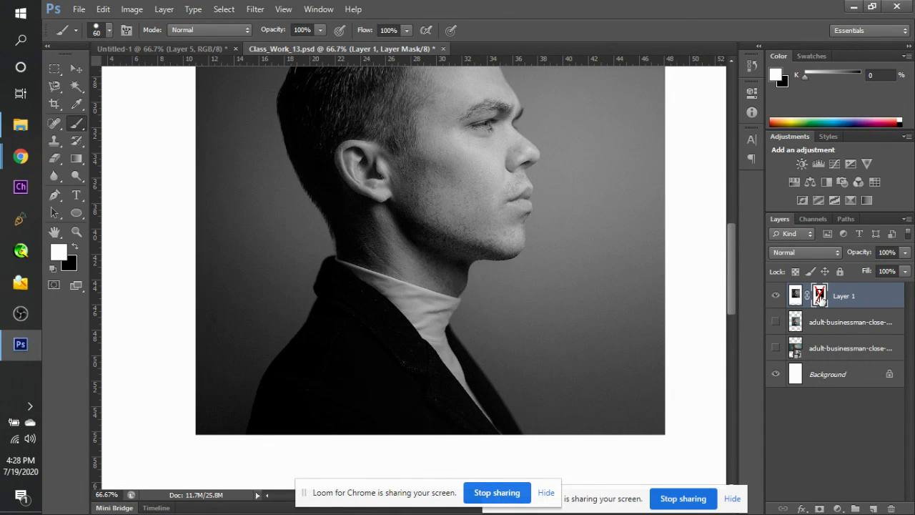
{"action": "left_click", "coordinate": [819, 297], "text": "shift"}
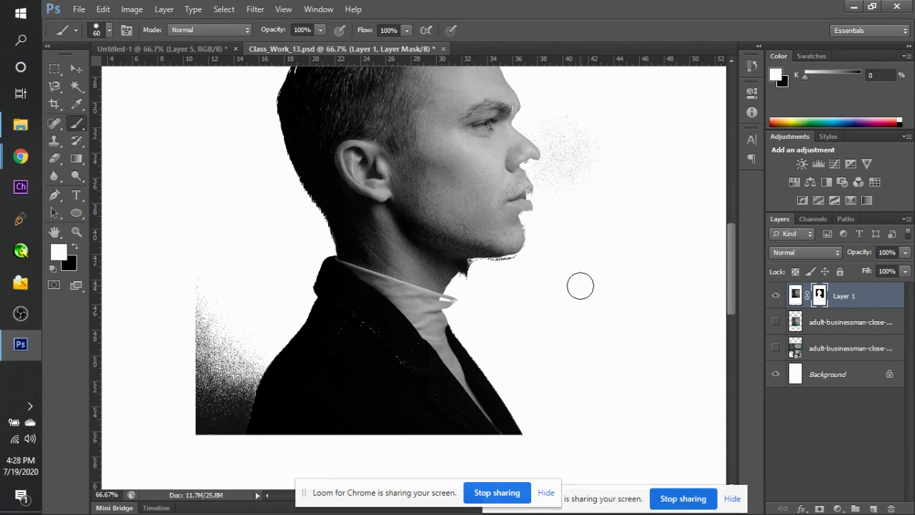
{"action": "mouse_move", "coordinate": [450, 270]}
{"action": "left_mouse_down"}
{"action": "mouse_move", "coordinate": [453, 279]}
{"action": "mouse_move", "coordinate": [453, 262]}
{"action": "mouse_move", "coordinate": [438, 333]}
{"action": "mouse_move", "coordinate": [469, 377]}
{"action": "mouse_move", "coordinate": [425, 296]}
{"action": "mouse_move", "coordinate": [490, 416]}
{"action": "mouse_move", "coordinate": [484, 389]}
{"action": "left_mouse_up"}
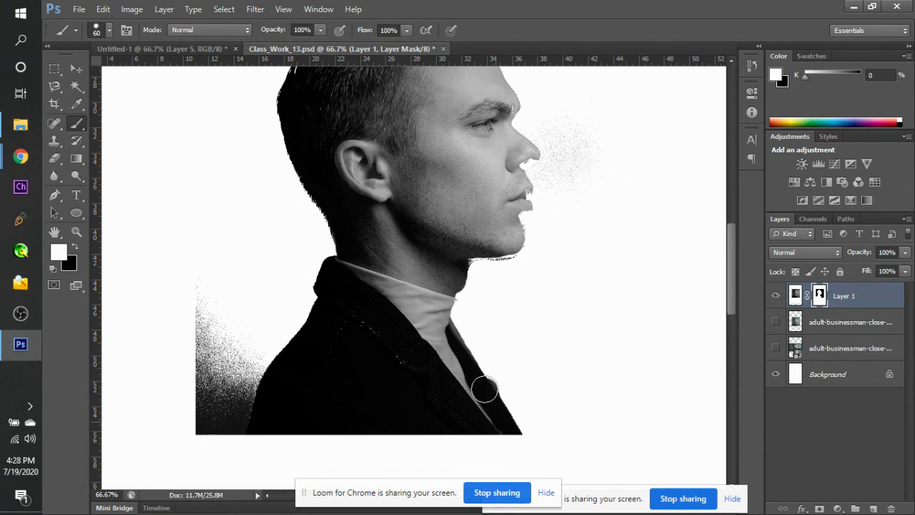
{"action": "left_click", "coordinate": [820, 296], "text": "shift"}
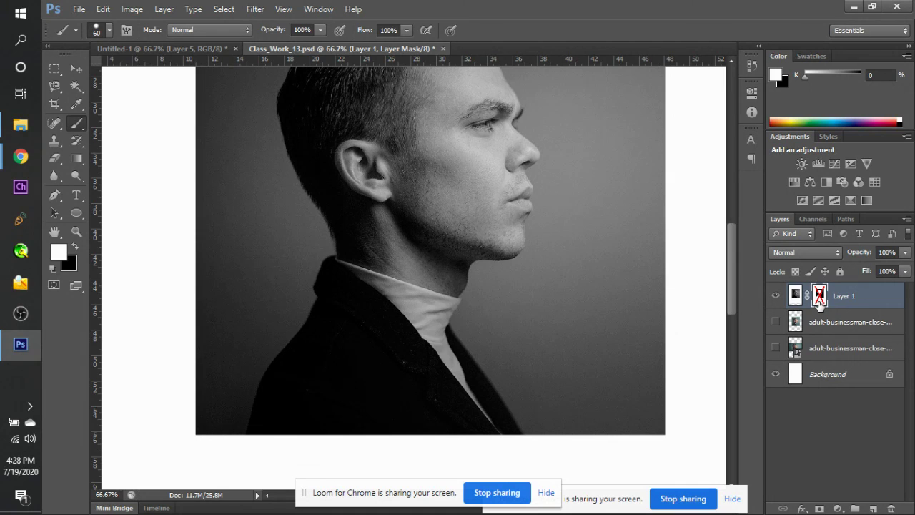
{"action": "left_click", "coordinate": [819, 301], "text": "shift"}
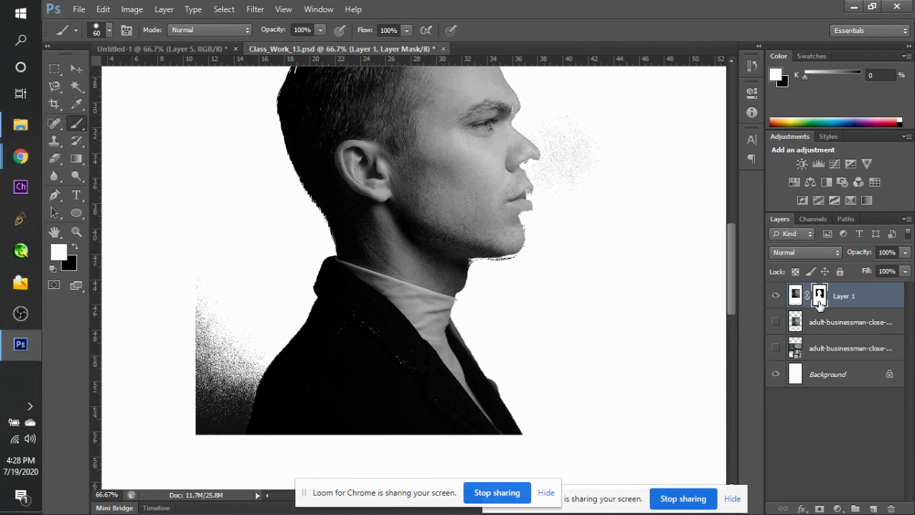
{"action": "left_click", "coordinate": [819, 301], "text": "shift"}
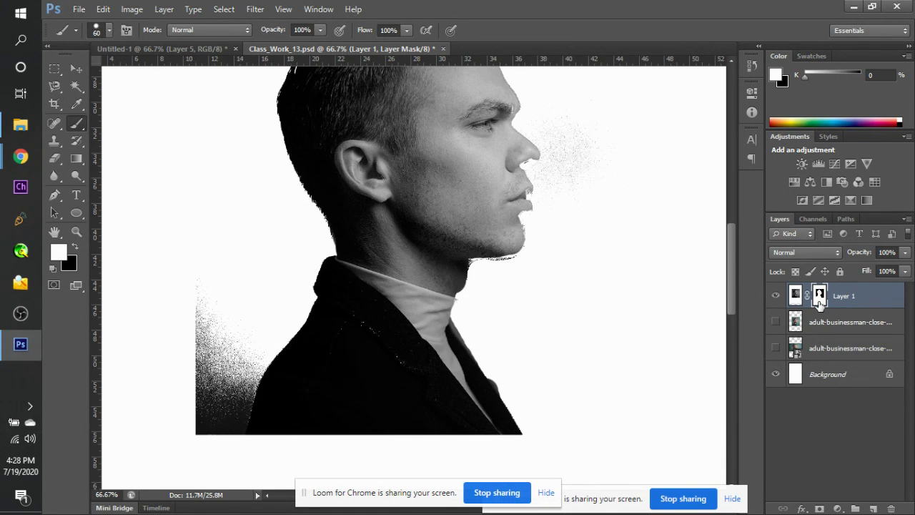